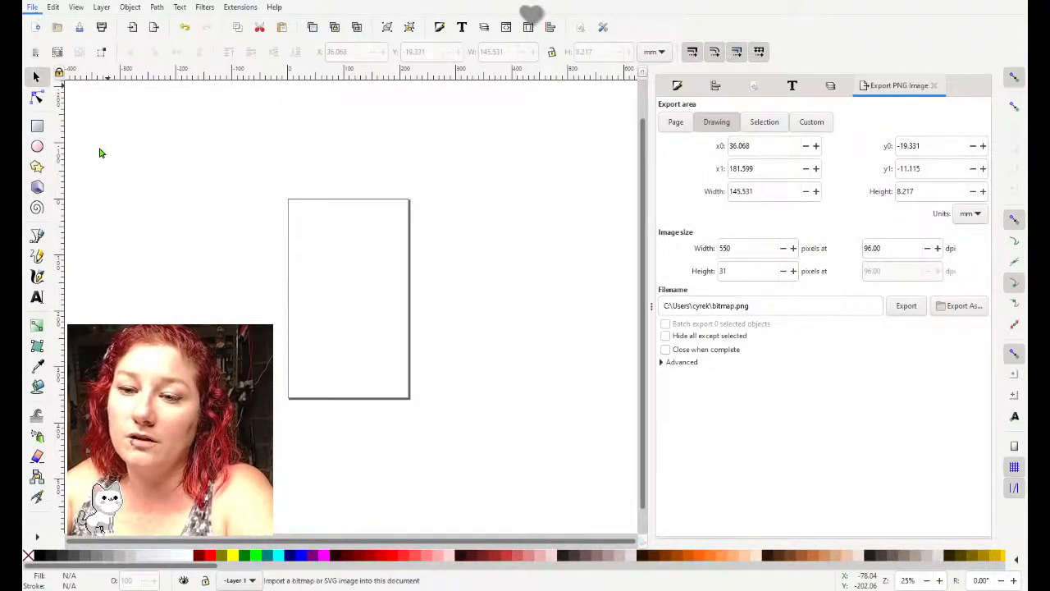
Step: Import the white trillium flower photo into the document as an embedded image and deselect it
{"action": "left_click", "coordinate": [168, 155]}
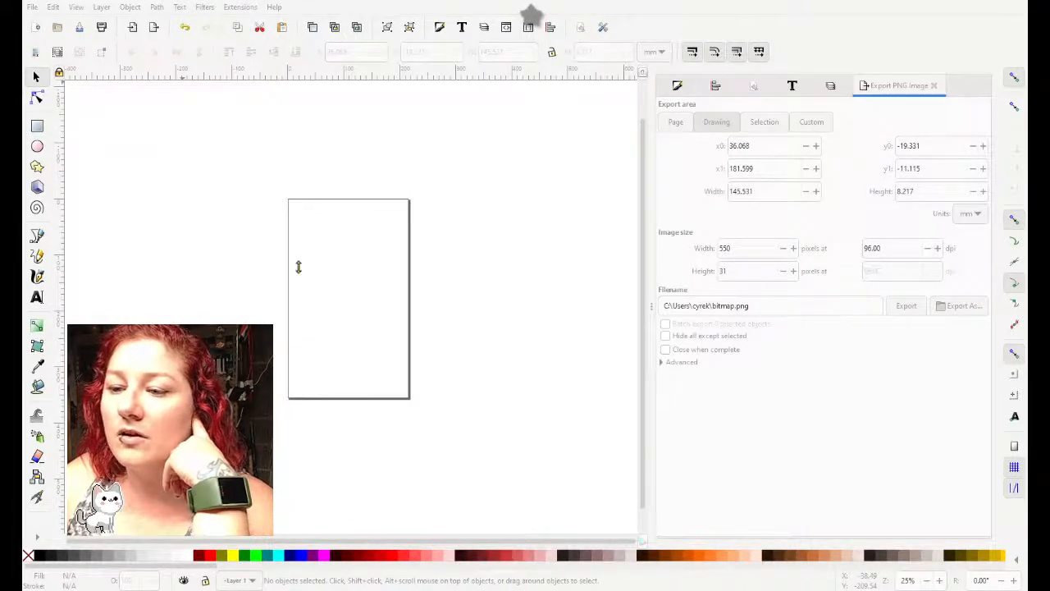
{"action": "key", "text": "ctrl+v"}
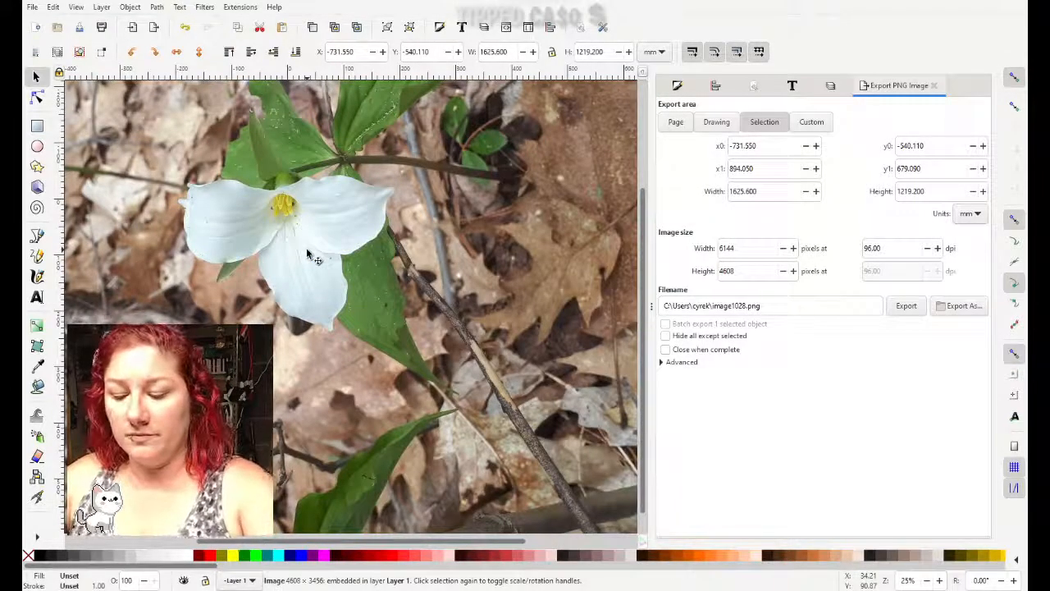
{"action": "scroll", "coordinate": [310, 256], "scroll_direction": "down", "scroll_amount": 3, "text": "ctrl"}
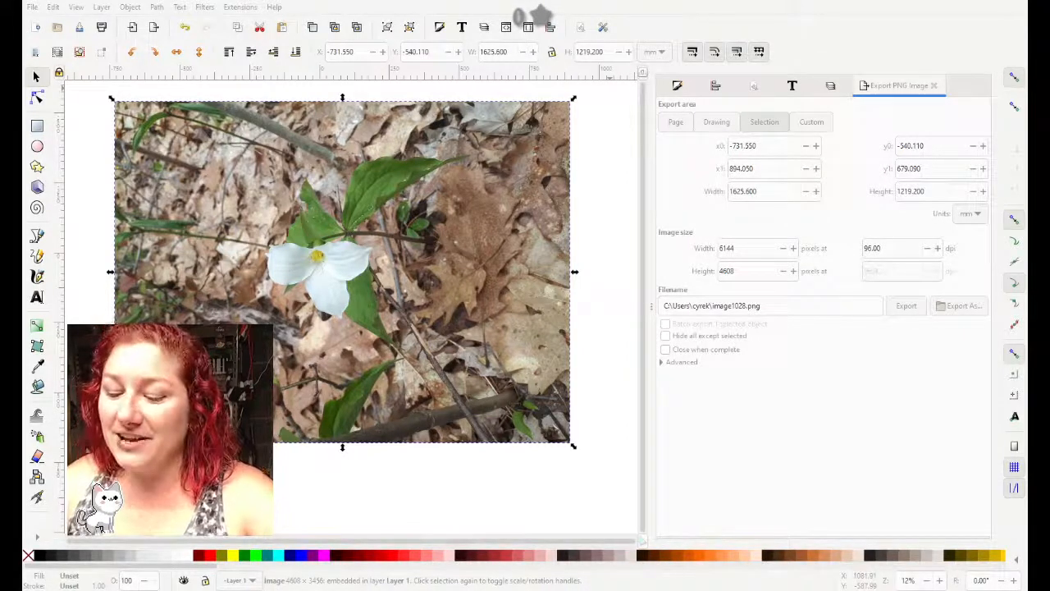
{"action": "left_click", "coordinate": [90, 109]}
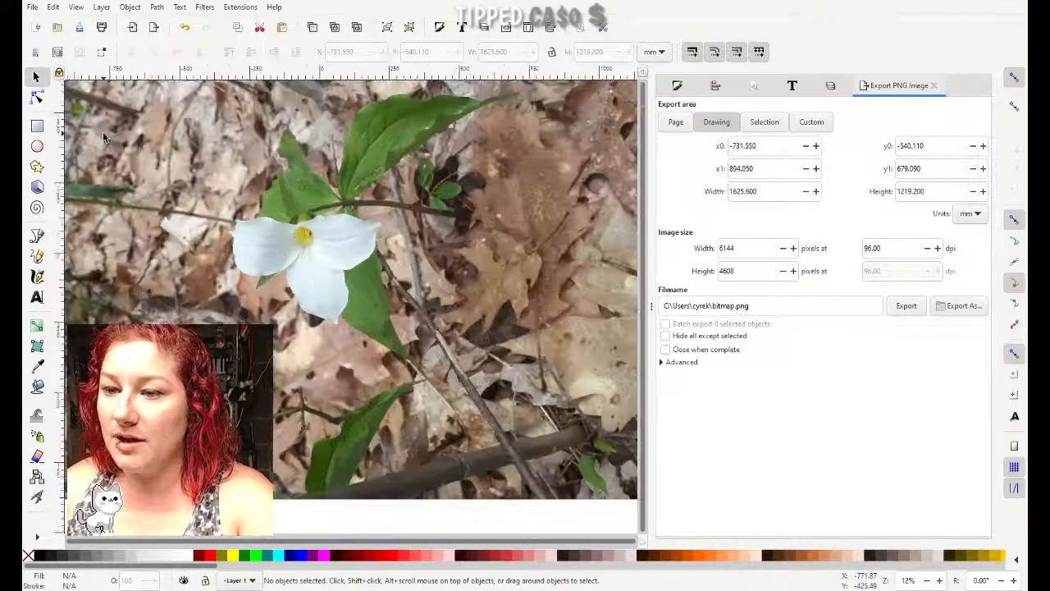
{"action": "key", "text": "minus"}
{"action": "key", "text": "minus"}
{"action": "key", "text": "minus"}
{"action": "key", "text": "minus"}
{"action": "key", "text": "minus"}
{"action": "key", "text": "minus"}
{"action": "key", "text": "minus"}
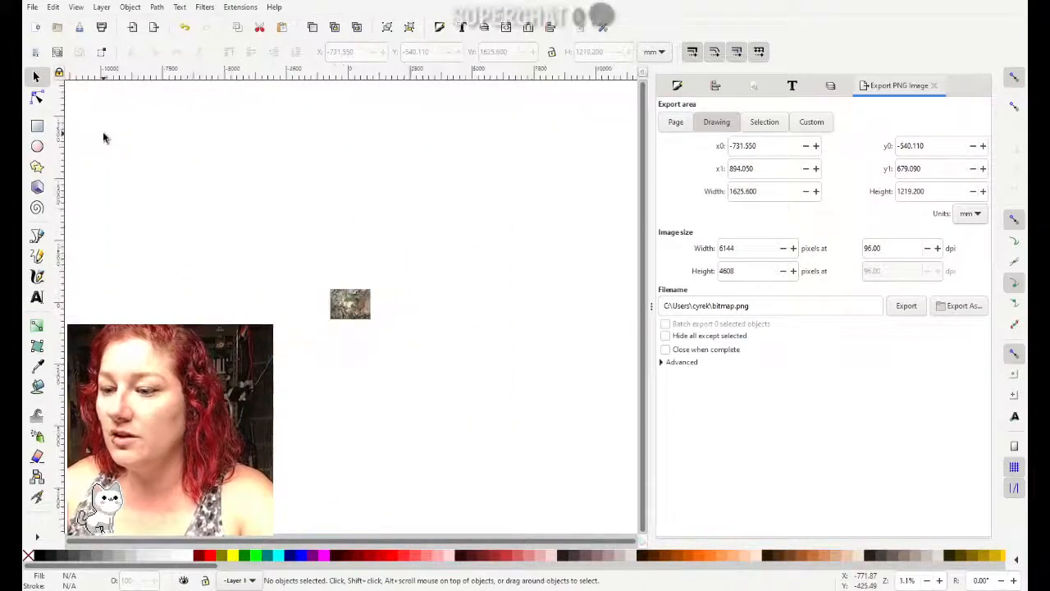
{"action": "key", "text": "plus"}
{"action": "key", "text": "plus"}
{"action": "key", "text": "plus"}
{"action": "key", "text": "plus"}
{"action": "key", "text": "plus"}
{"action": "key", "text": "plus"}
{"action": "key", "text": "plus"}
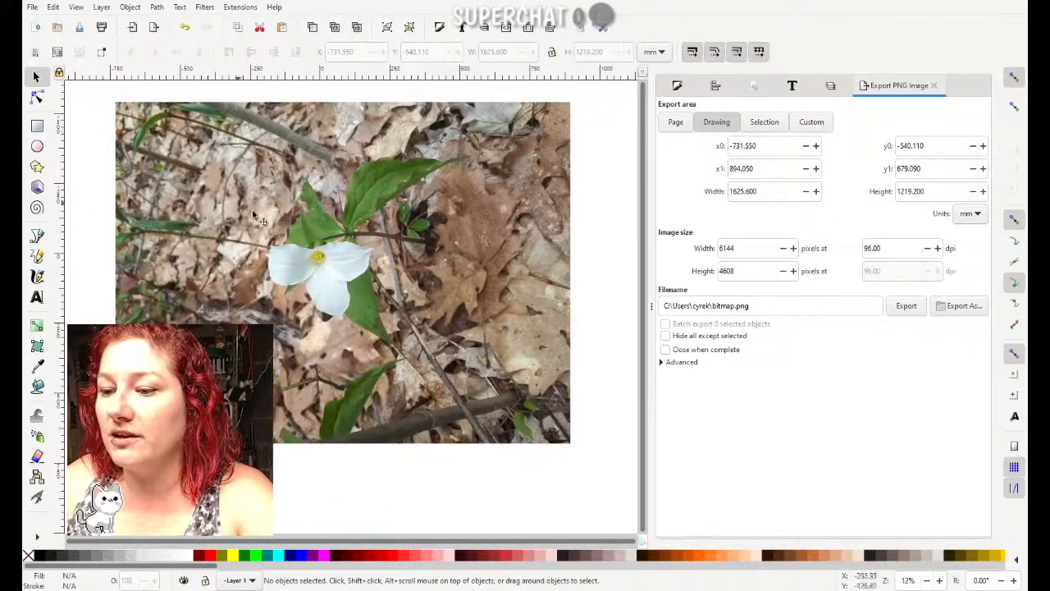
Step: Rotate the flower photo 90° clockwise and move it to about X -588 mm, Y -662 mm
{"action": "left_click", "coordinate": [211, 188]}
{"action": "key", "text": "ctrl+bracketright"}
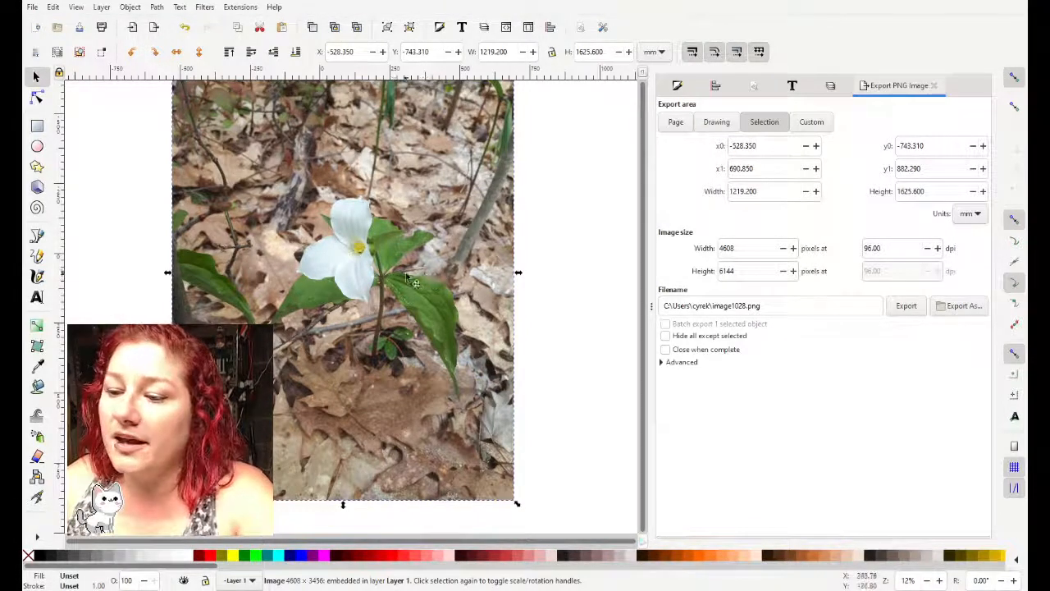
{"action": "left_click_drag", "start_coordinate": [393, 255], "coordinate": [373, 269]}
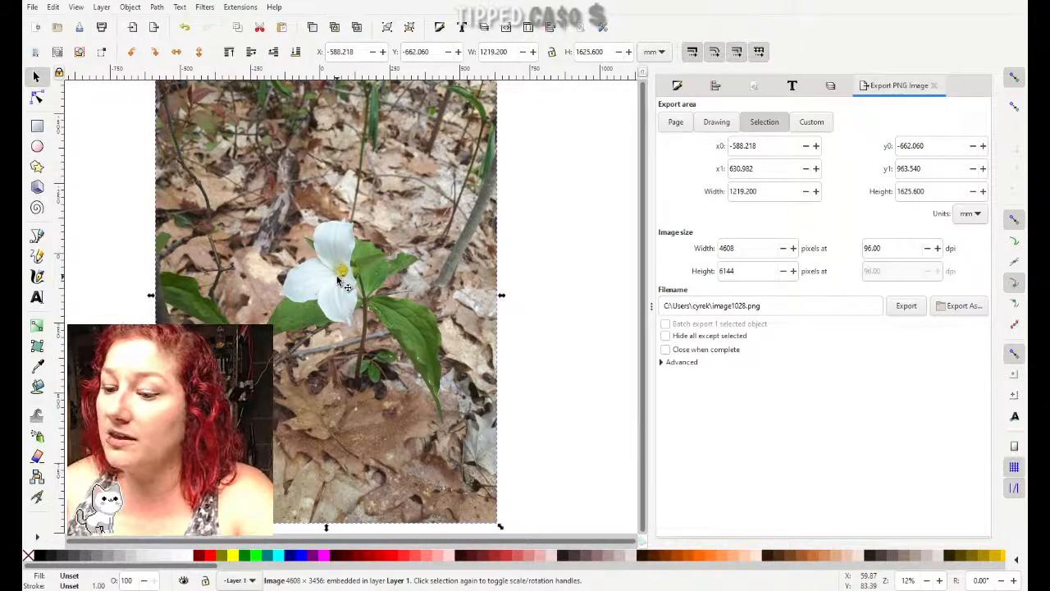
Step: Start a Bezier path at the tip of the upper petal and trace along the petal's upper-left edge
{"action": "scroll", "coordinate": [387, 289], "scroll_direction": "up", "scroll_amount": 2}
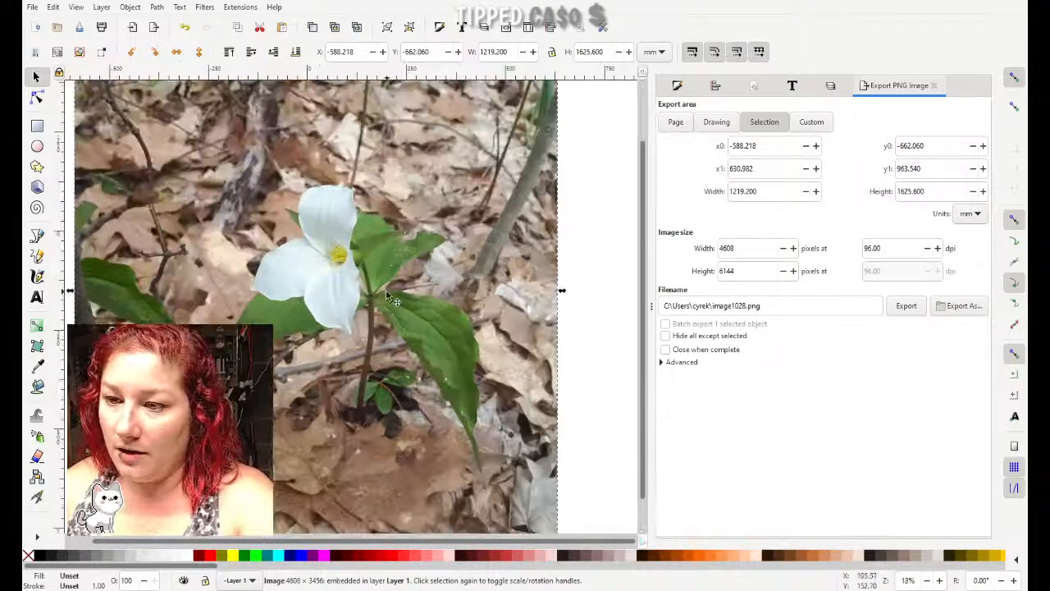
{"action": "scroll", "coordinate": [387, 289], "scroll_direction": "up", "scroll_amount": 2}
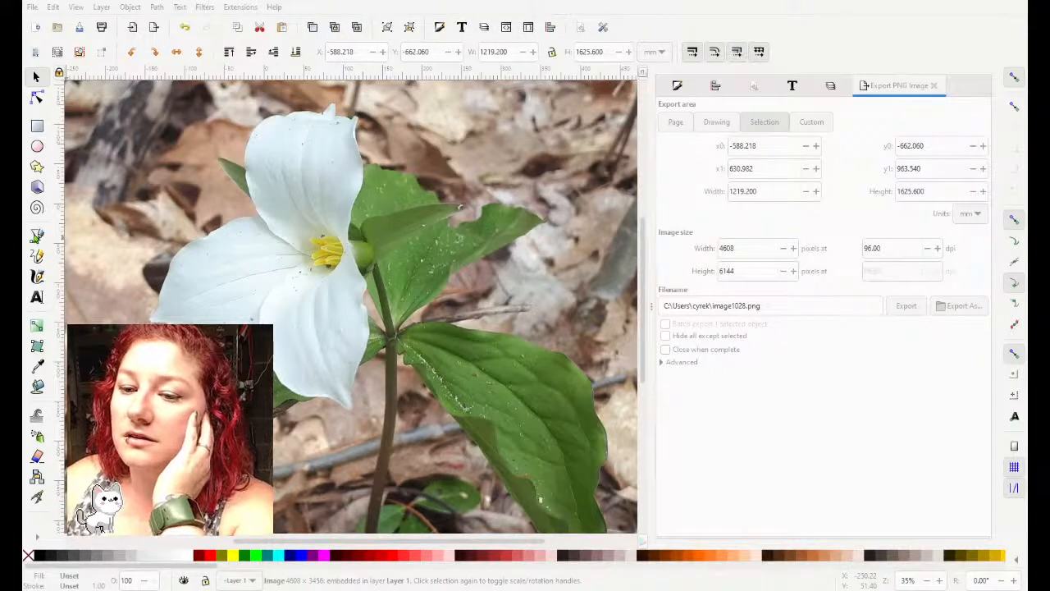
{"action": "left_click", "coordinate": [36, 236]}
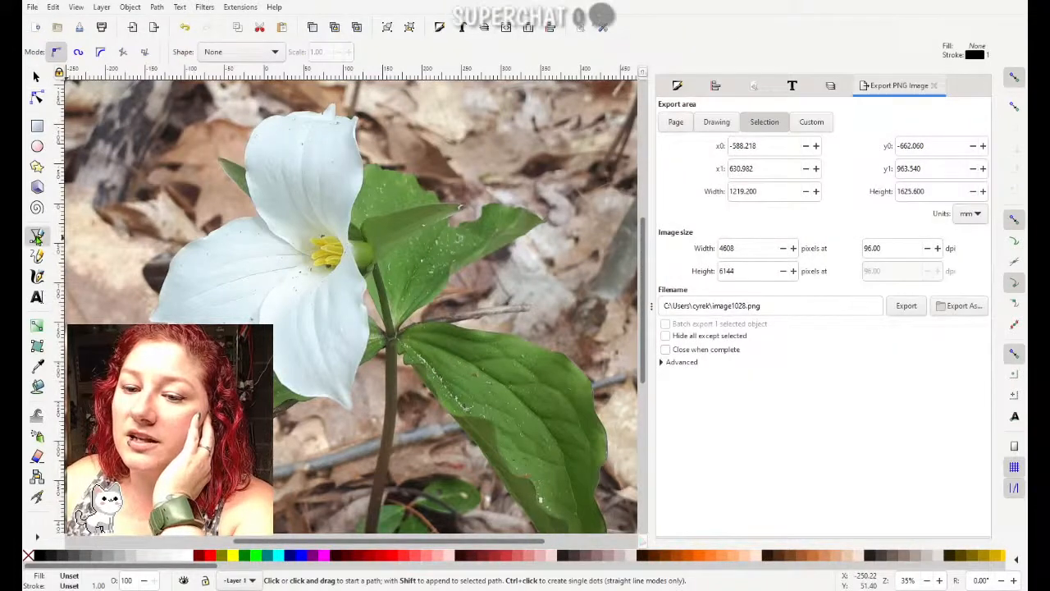
{"action": "left_click", "coordinate": [329, 119]}
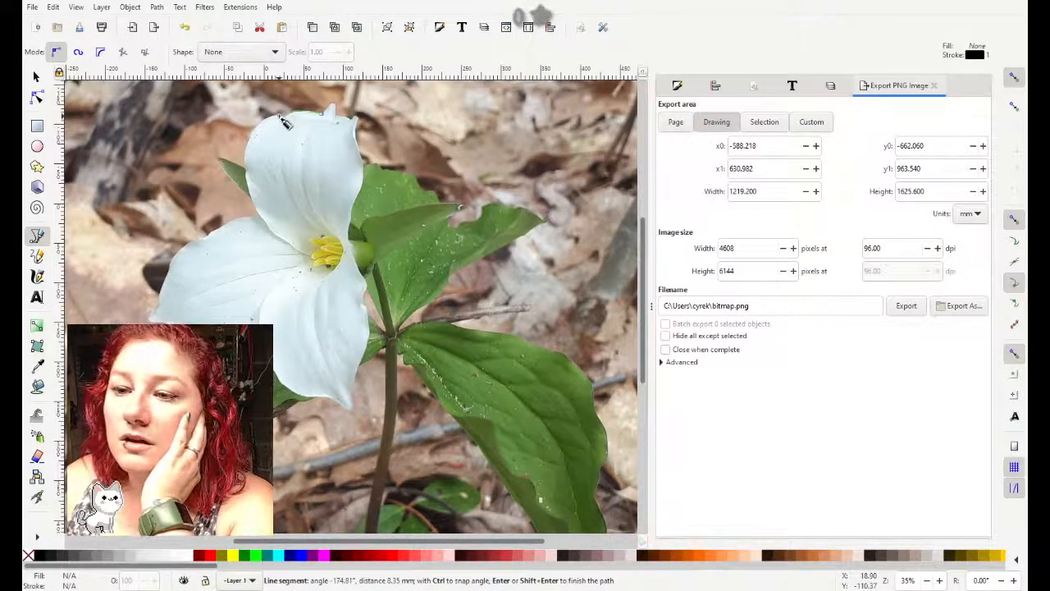
{"action": "scroll", "coordinate": [284, 121], "scroll_direction": "up", "scroll_amount": 1}
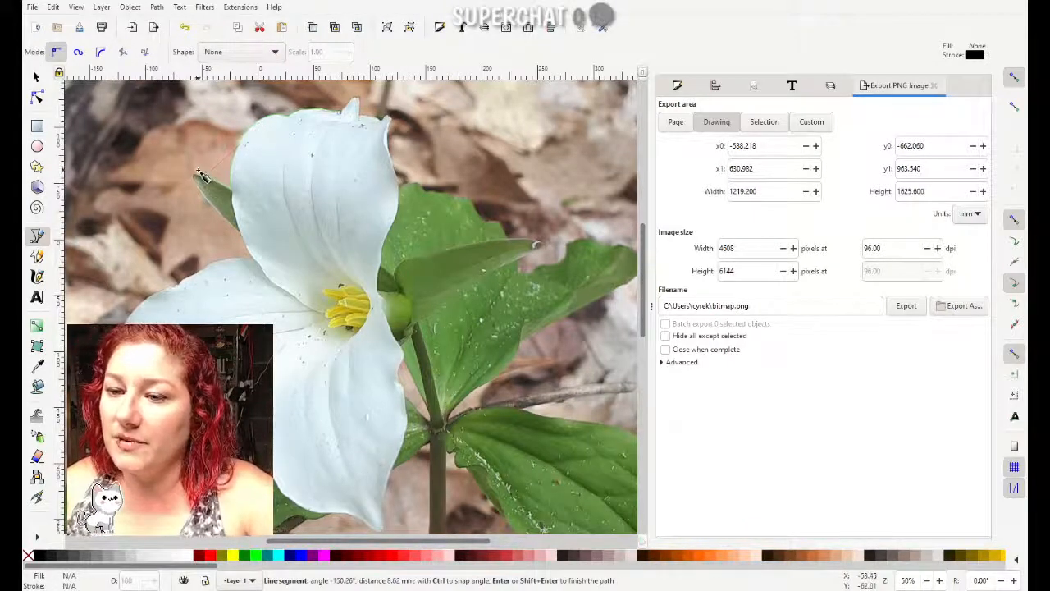
{"action": "scroll", "coordinate": [171, 209], "scroll_direction": "up", "scroll_amount": 1, "text": "ctrl"}
{"action": "scroll", "coordinate": [171, 211], "scroll_direction": "up", "scroll_amount": 1, "text": "ctrl"}
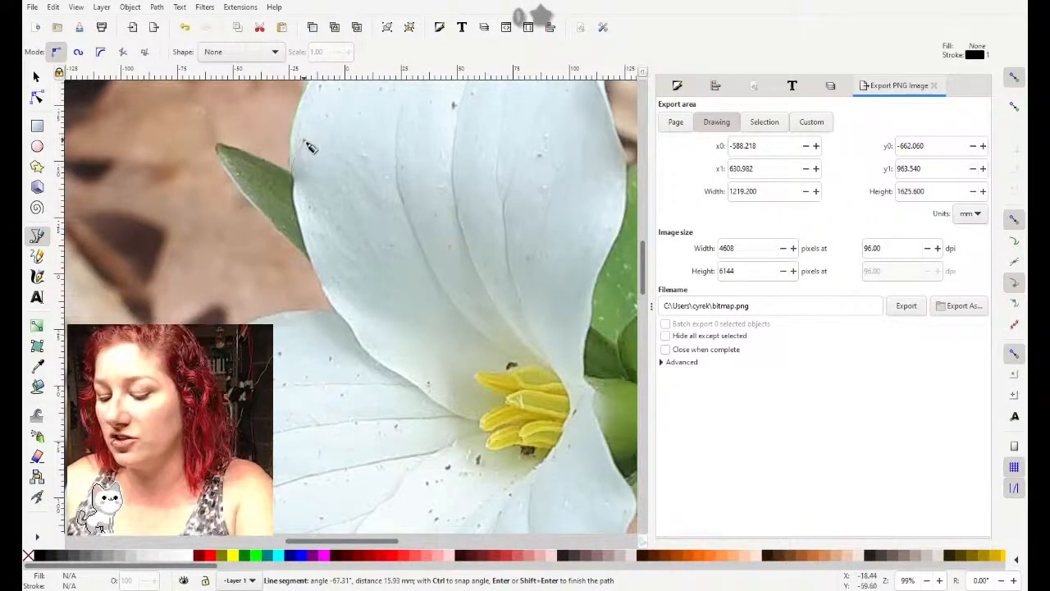
Step: Remove the last two path nodes and retrace the upper petal's left edge down to the small green sepal
{"action": "key", "text": "BackSpace"}
{"action": "key", "text": "BackSpace"}
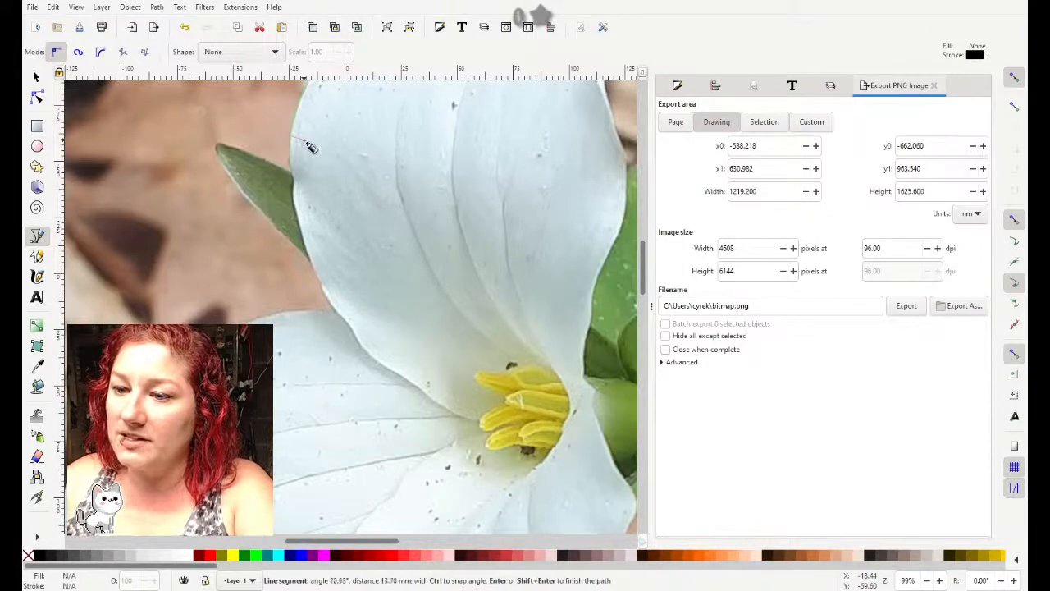
{"action": "left_click", "coordinate": [289, 135]}
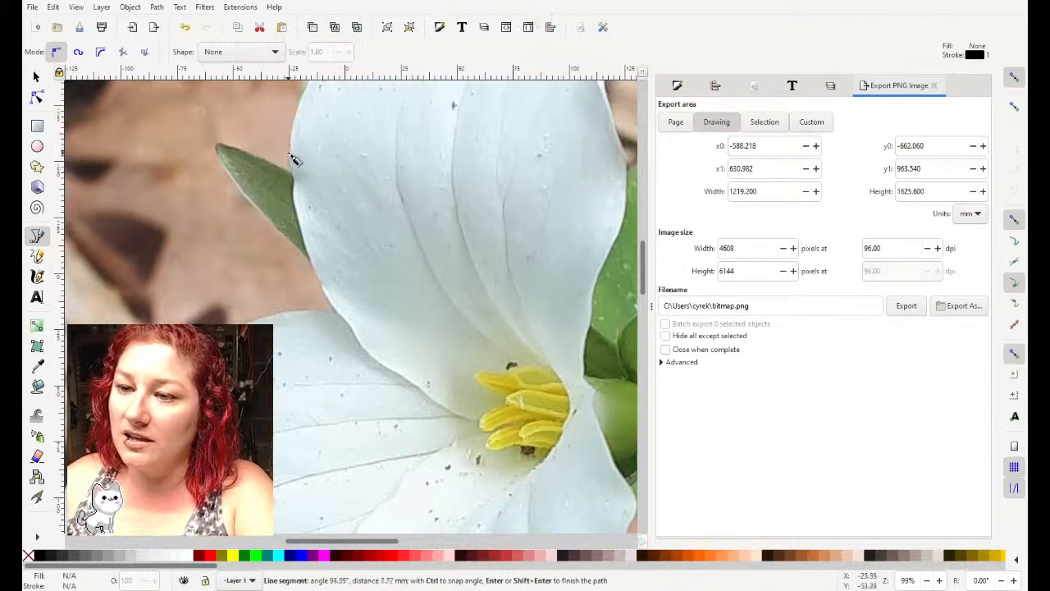
{"action": "left_click", "coordinate": [288, 155]}
{"action": "left_click", "coordinate": [293, 173]}
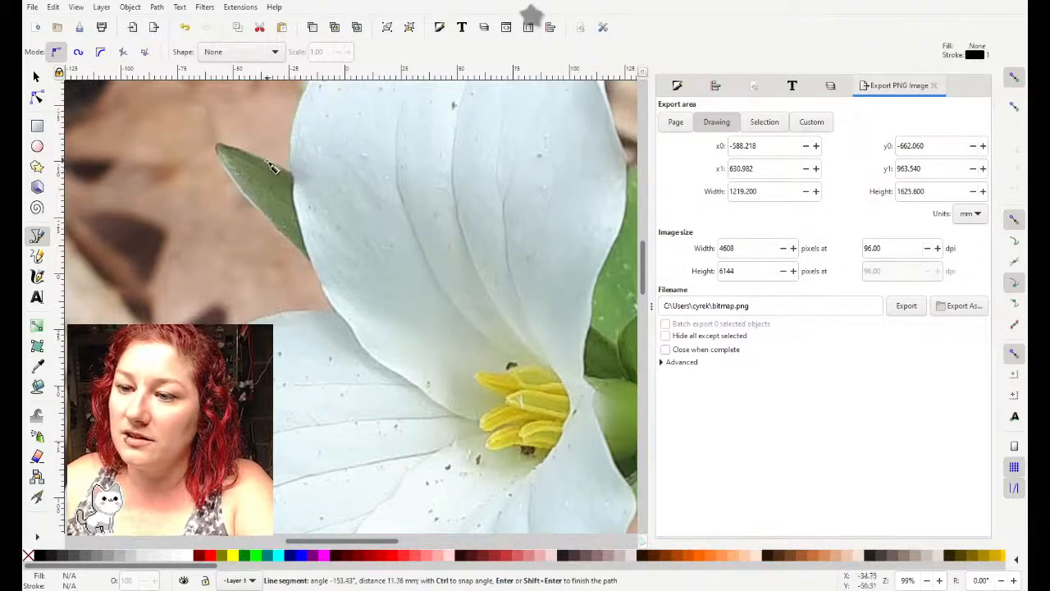
Step: Continue the path around the tip of the small green sepal and back along its lower edge toward the petal
{"action": "left_click", "coordinate": [270, 163]}
{"action": "left_click", "coordinate": [238, 147]}
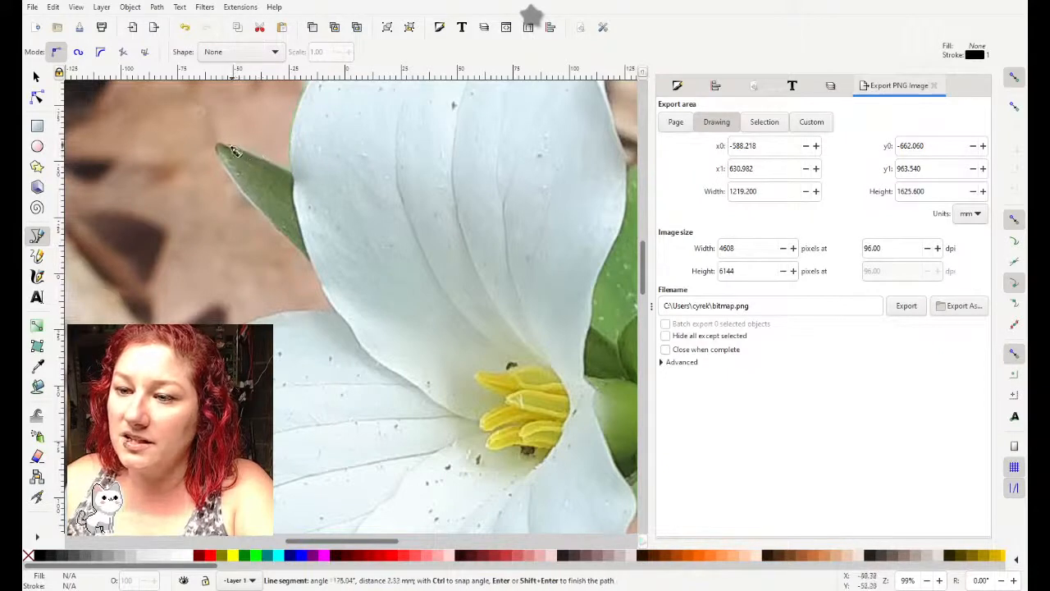
{"action": "left_click", "coordinate": [217, 148]}
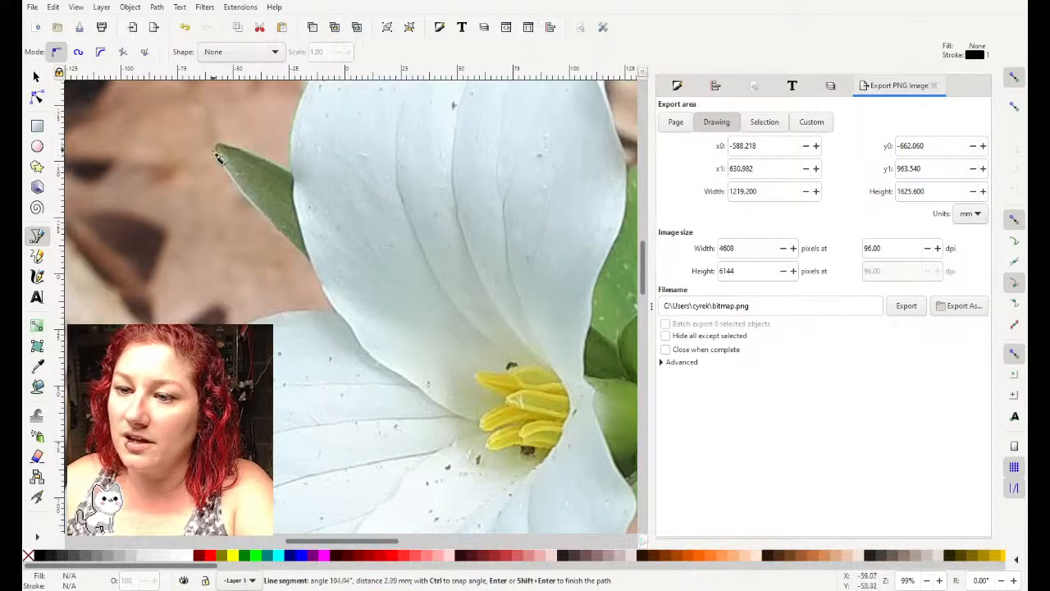
{"action": "left_click", "coordinate": [225, 167]}
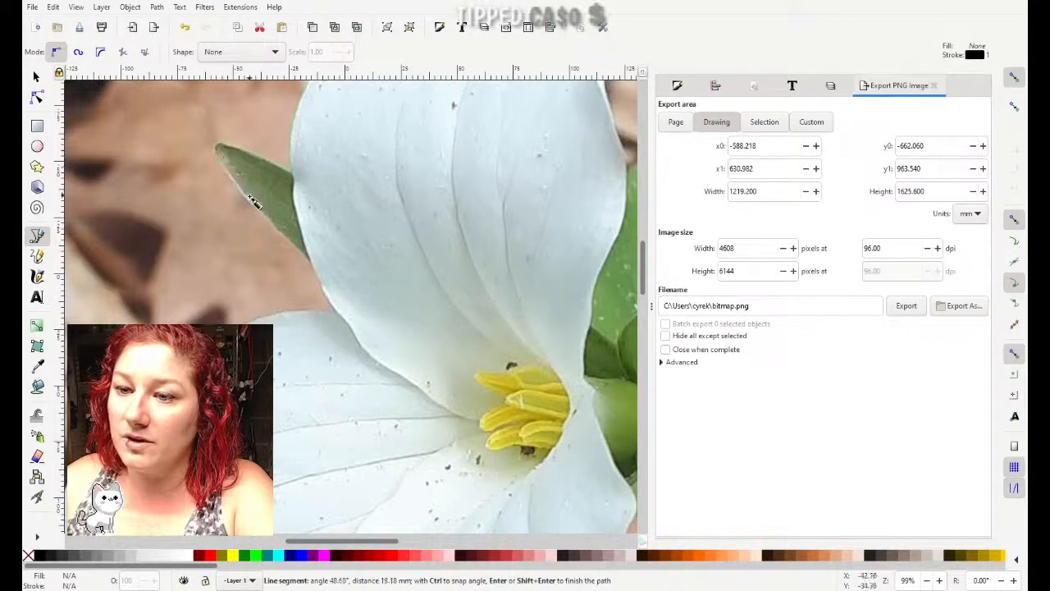
{"action": "left_click", "coordinate": [271, 227]}
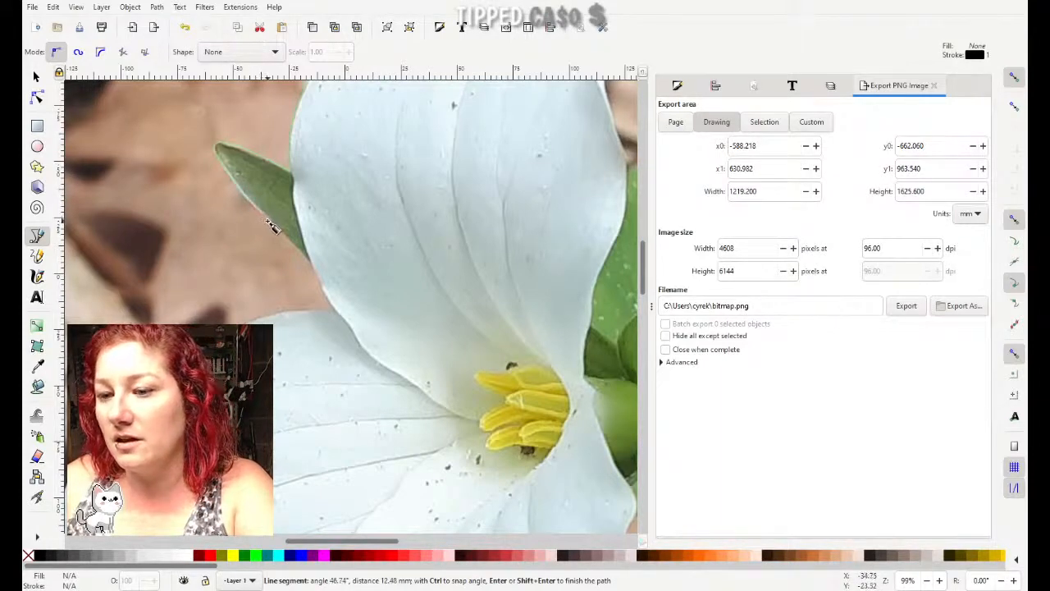
{"action": "left_click", "coordinate": [297, 250]}
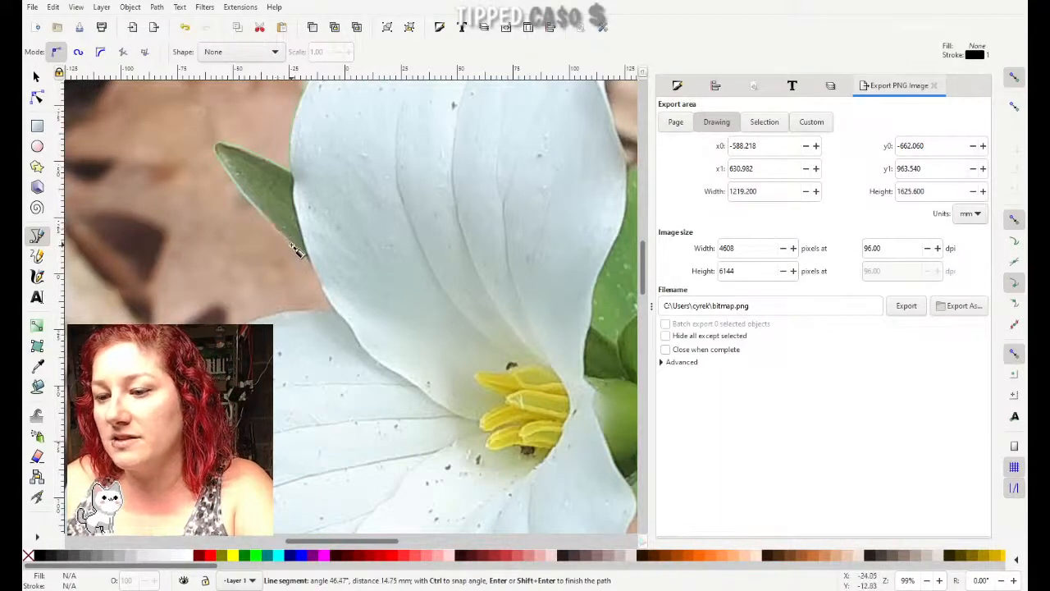
Step: Continue the path down the upper petal's edge to the left petal and along the start of its upper edge
{"action": "left_click", "coordinate": [326, 292]}
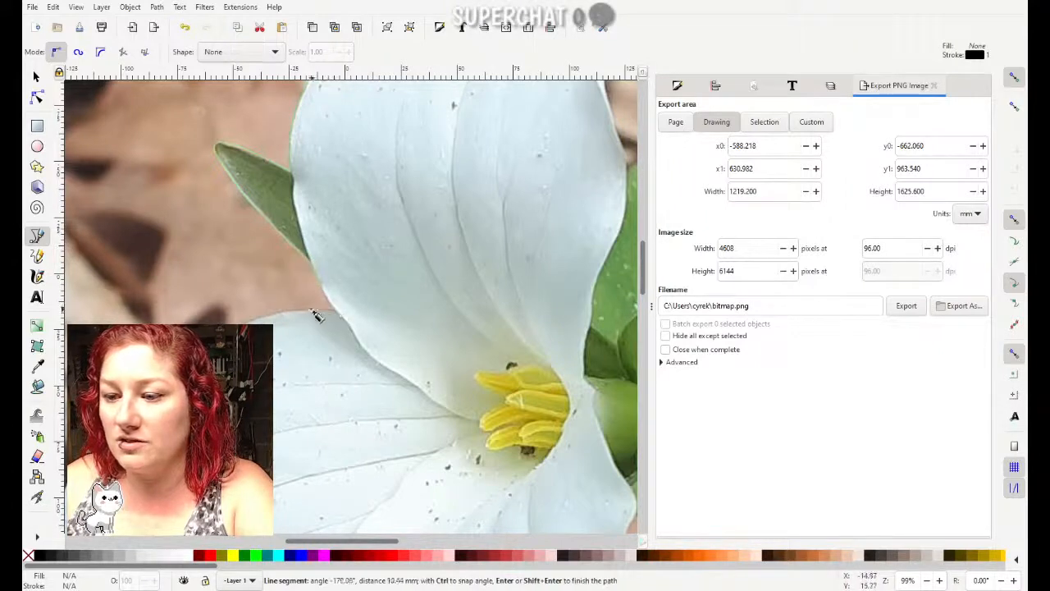
{"action": "left_click", "coordinate": [310, 317]}
{"action": "left_click", "coordinate": [274, 314]}
{"action": "left_click", "coordinate": [235, 330]}
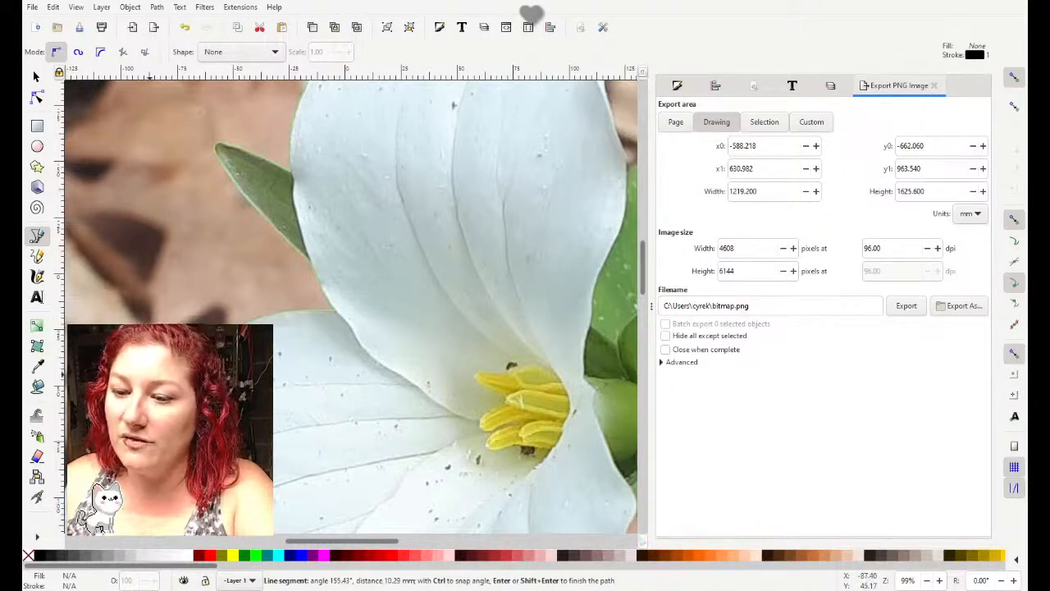
Step: Trace the path over the rest of the left petal's upper edge and down its rounded outer side
{"action": "scroll", "coordinate": [344, 307], "scroll_direction": "down", "scroll_amount": 2}
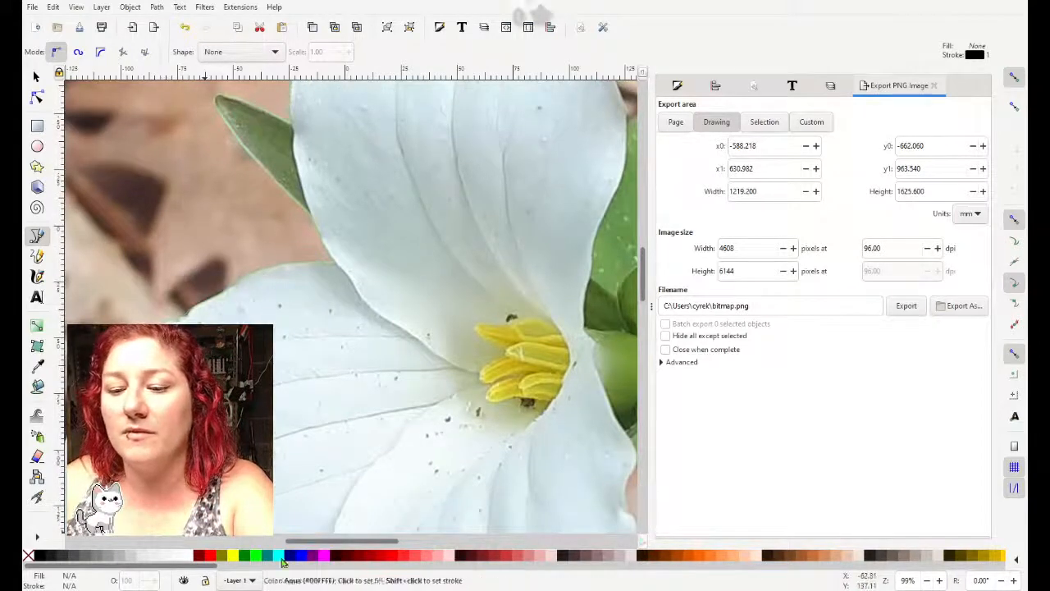
{"action": "left_click_drag", "start_coordinate": [310, 540], "coordinate": [271, 540]}
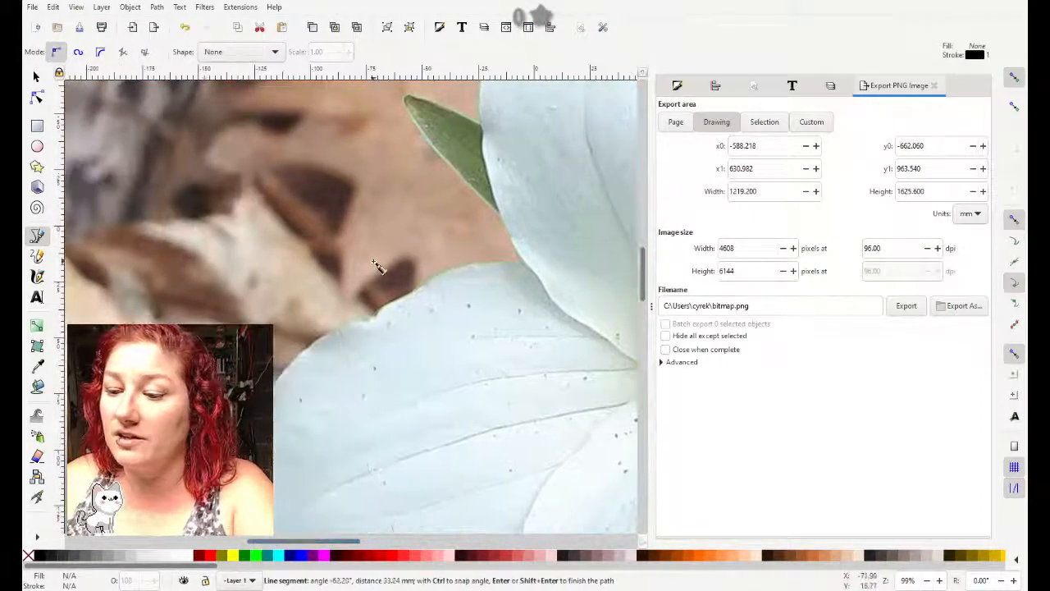
{"action": "scroll", "coordinate": [375, 267], "scroll_direction": "down", "scroll_amount": 4}
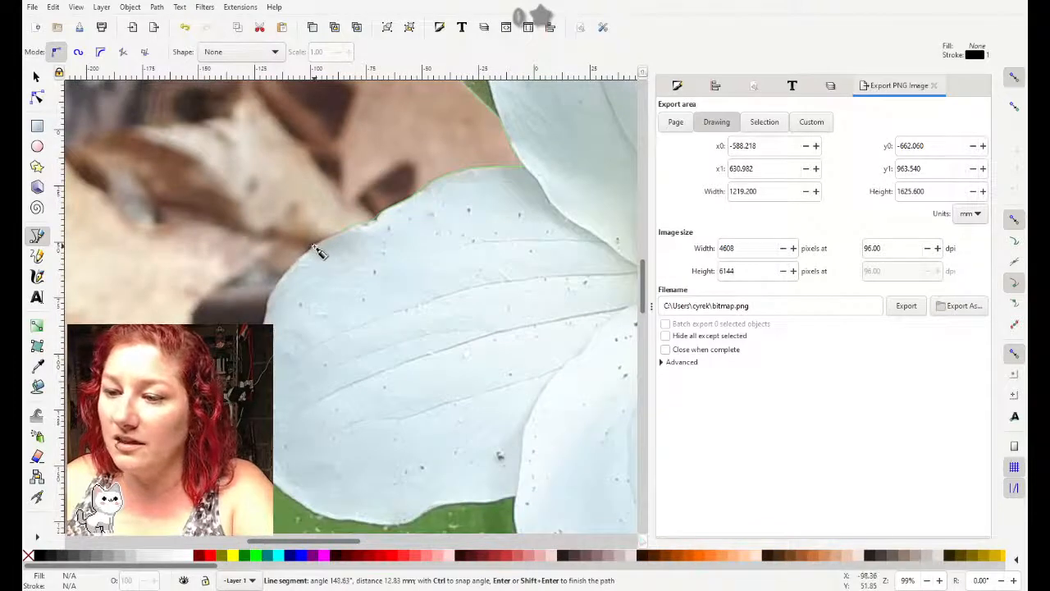
{"action": "left_click", "coordinate": [300, 269]}
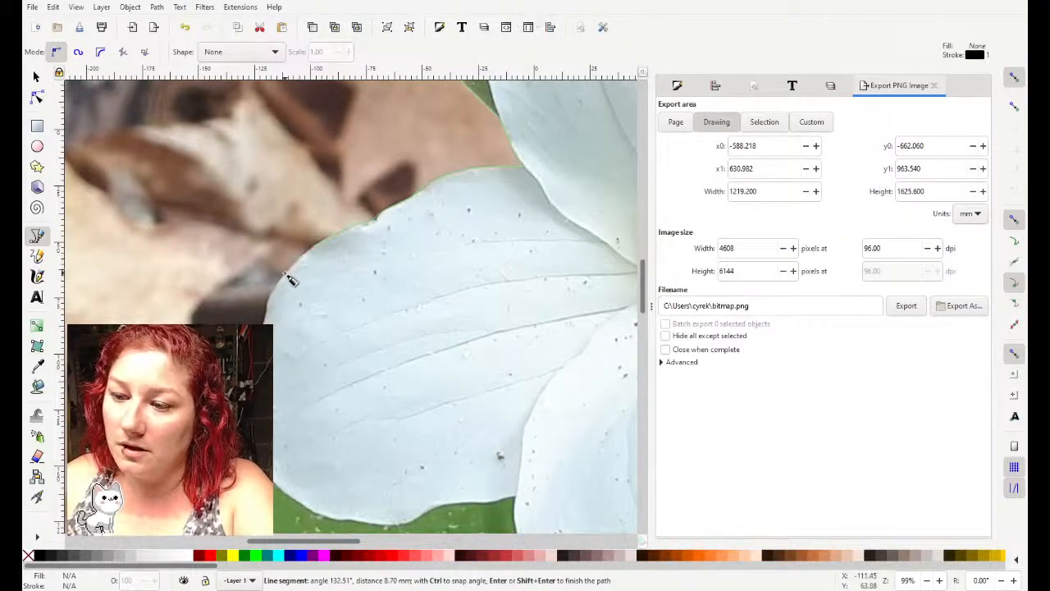
{"action": "left_click", "coordinate": [273, 291]}
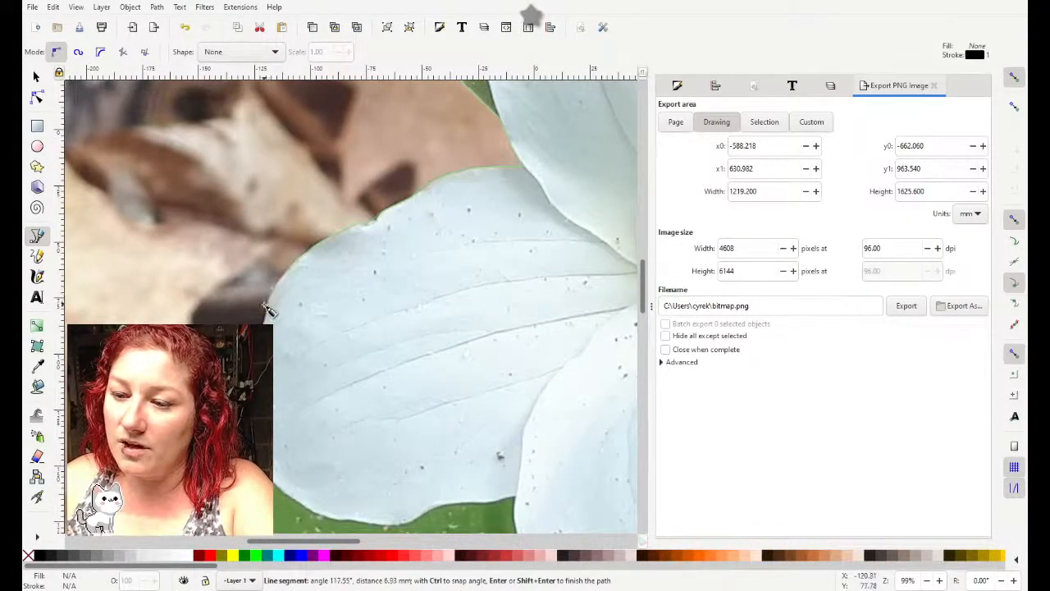
{"action": "left_click", "coordinate": [260, 309]}
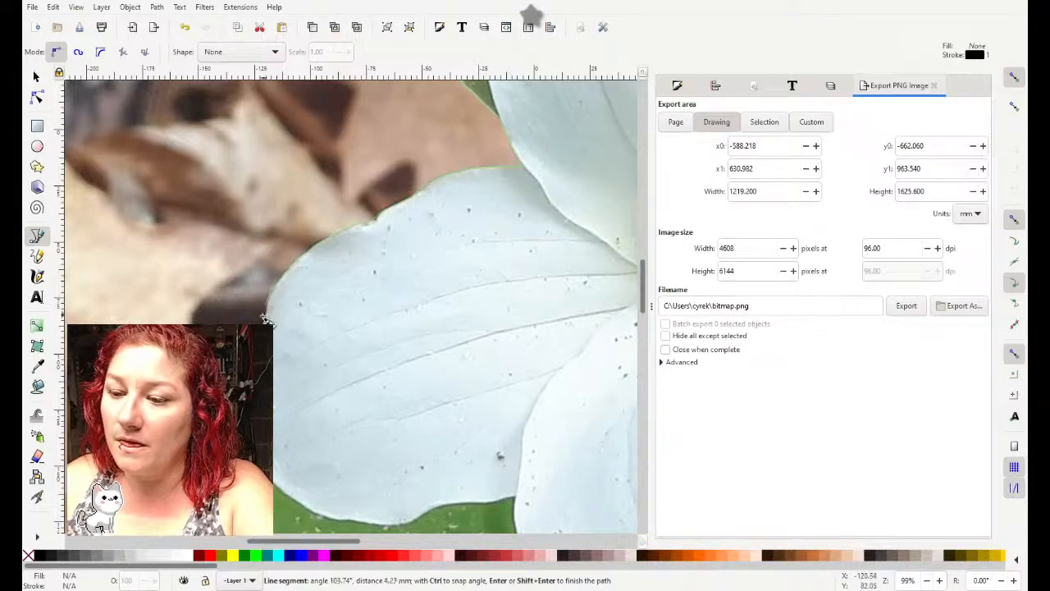
{"action": "left_click", "coordinate": [264, 321]}
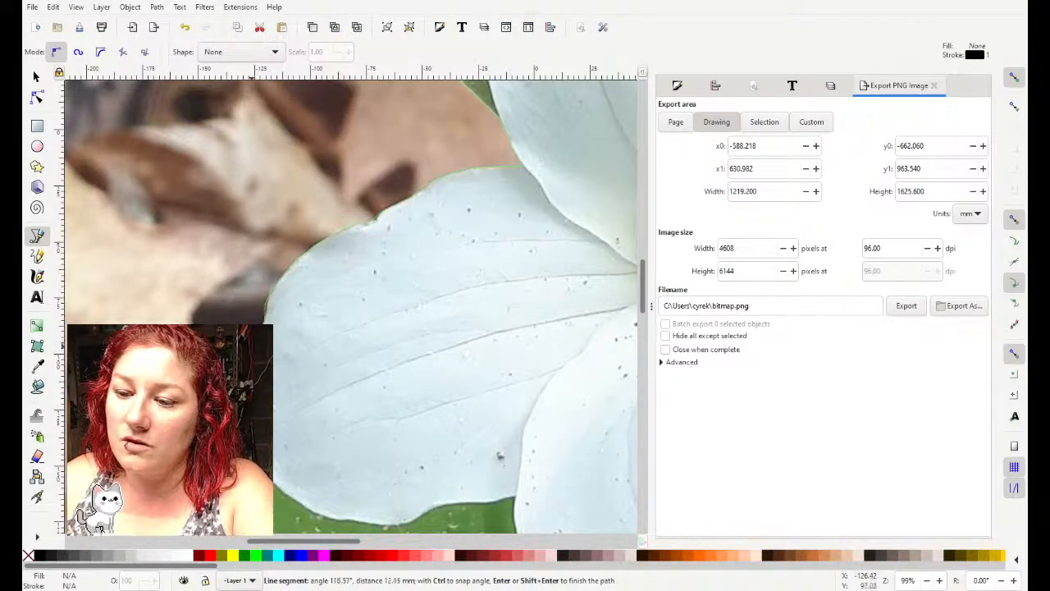
{"action": "left_click", "coordinate": [236, 423]}
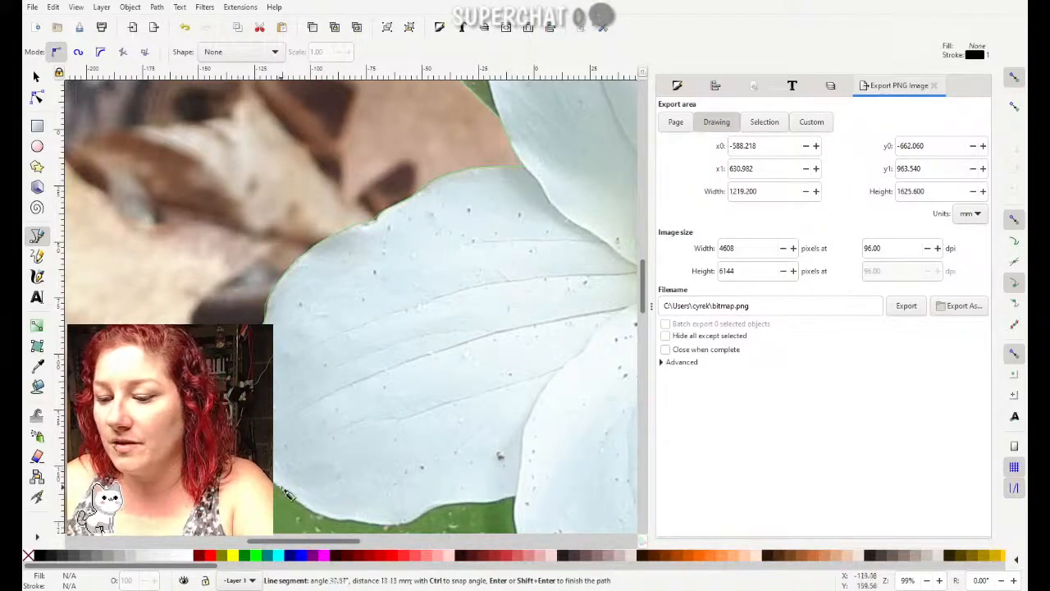
Step: Continue the path around the left petal's pointed tip and down the outer edge of the leaf below it, rounding the leaf's tip
{"action": "scroll", "coordinate": [296, 495], "scroll_direction": "down", "scroll_amount": 5}
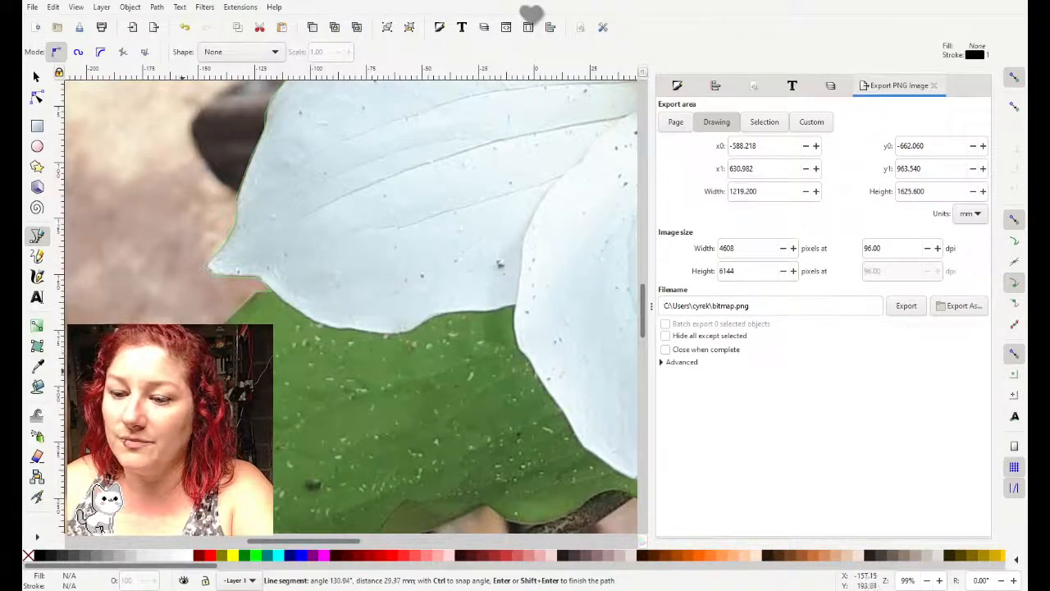
{"action": "scroll", "coordinate": [109, 318], "scroll_direction": "down", "scroll_amount": 4}
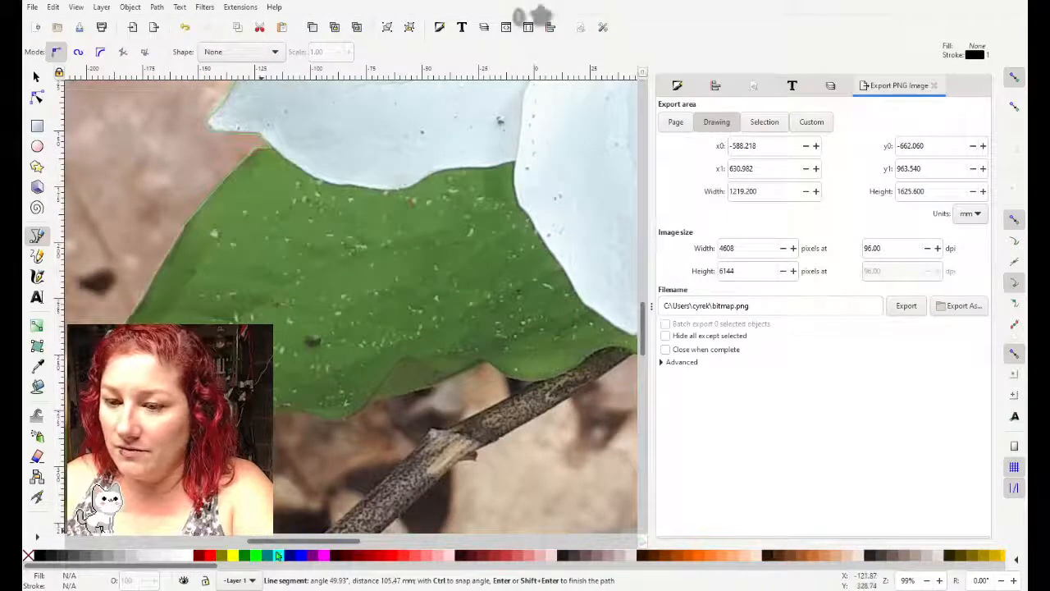
{"action": "scroll", "coordinate": [332, 348], "scroll_direction": "left", "scroll_amount": 5}
{"action": "scroll", "coordinate": [333, 349], "scroll_direction": "down", "scroll_amount": 5}
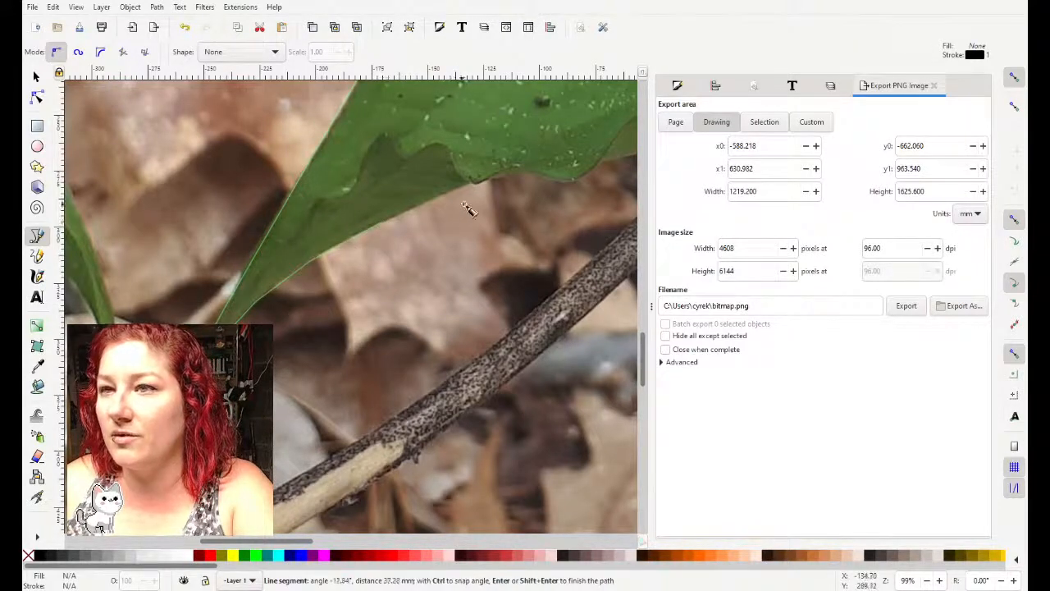
Step: Trace the path along the wavy underside of the lower left leaf and around its rounded middle lobe
{"action": "left_click", "coordinate": [465, 194]}
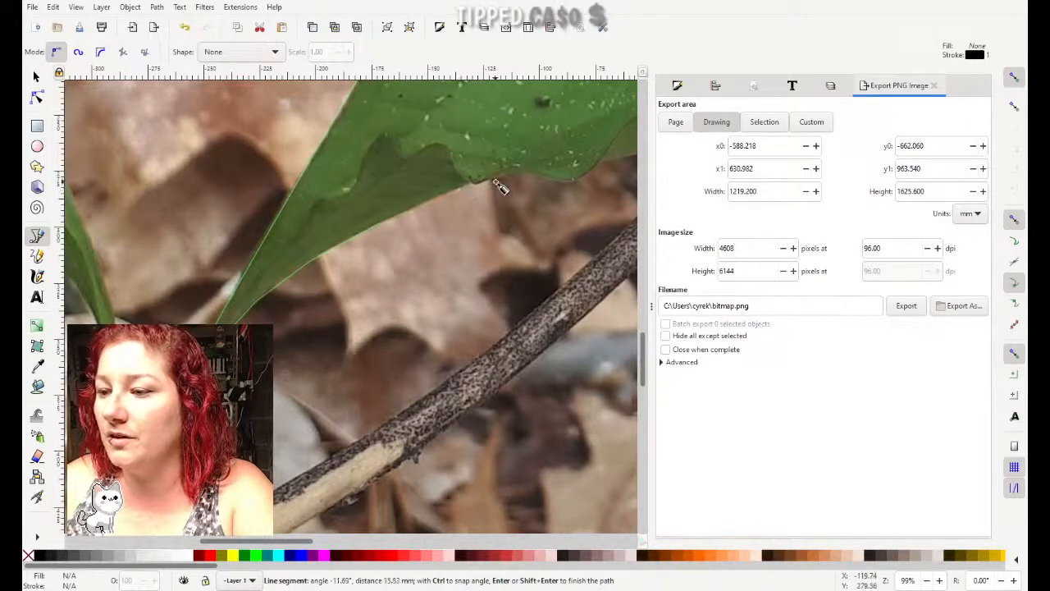
{"action": "left_click", "coordinate": [495, 179]}
{"action": "left_click", "coordinate": [525, 175]}
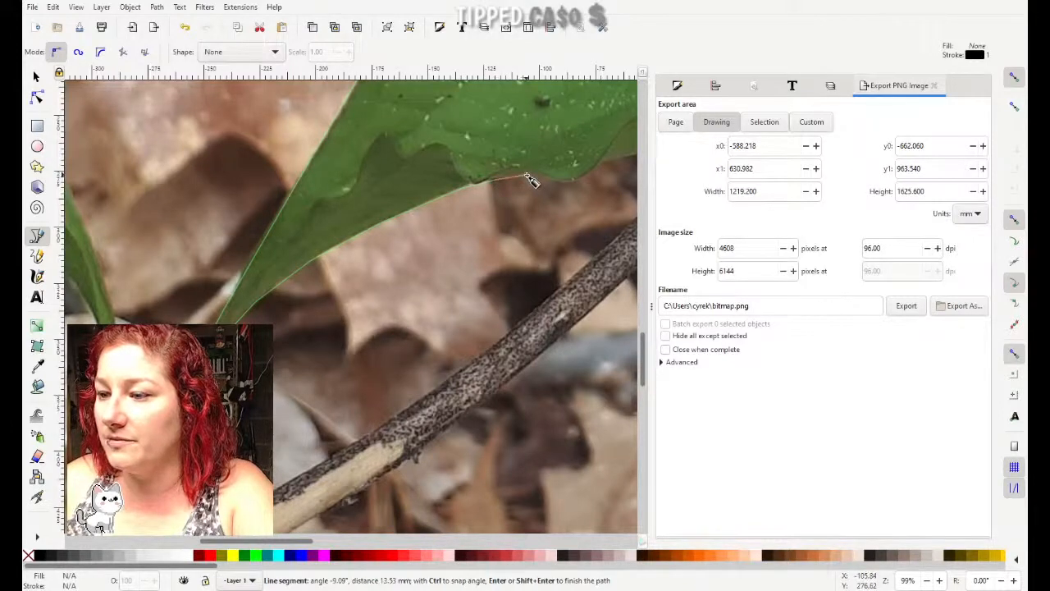
{"action": "left_click_drag", "start_coordinate": [299, 542], "coordinate": [354, 542]}
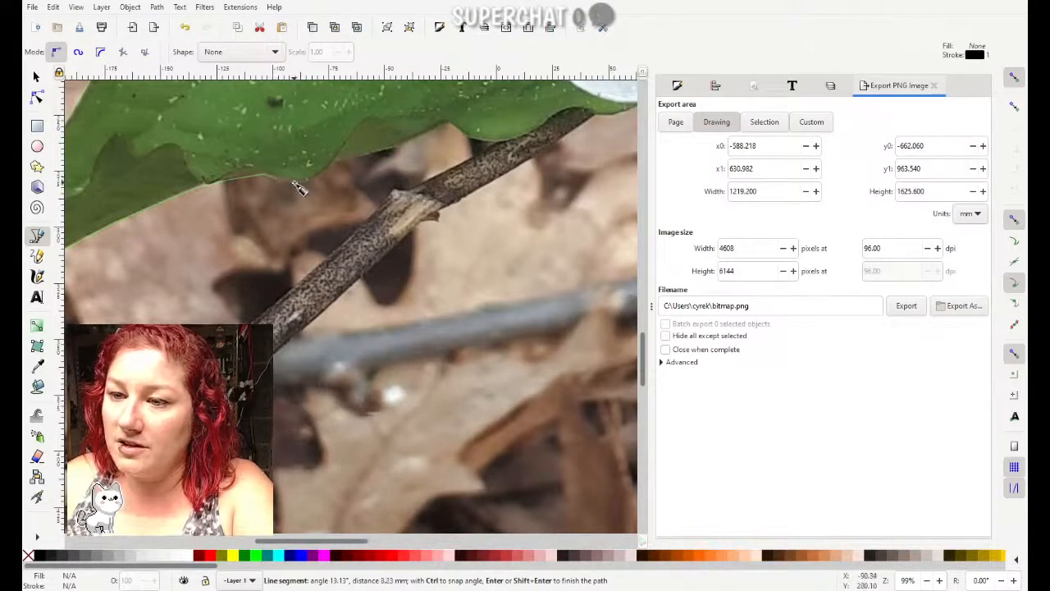
{"action": "left_click", "coordinate": [316, 185]}
{"action": "left_click", "coordinate": [315, 188]}
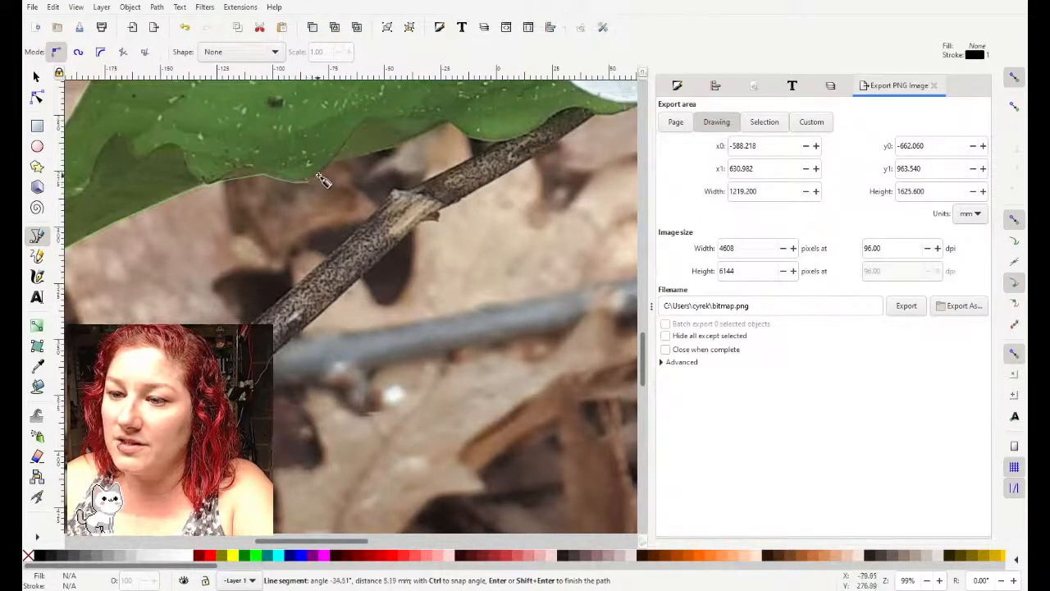
{"action": "left_click", "coordinate": [320, 174]}
{"action": "left_click", "coordinate": [332, 165]}
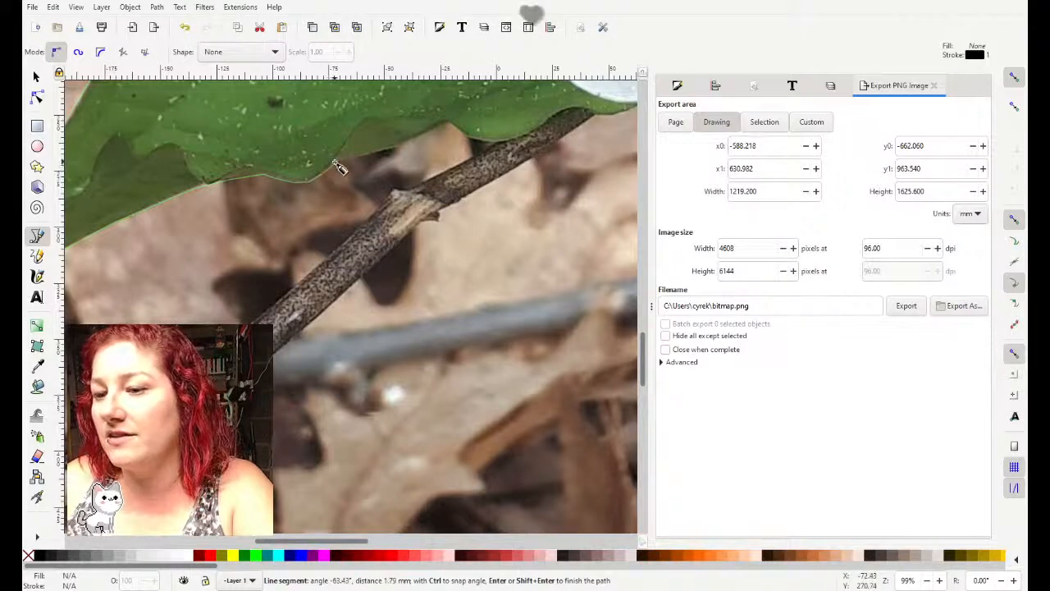
Step: Continue the path over the notch in the leaf's lower edge and along the next lobe to the twig
{"action": "left_click", "coordinate": [402, 151]}
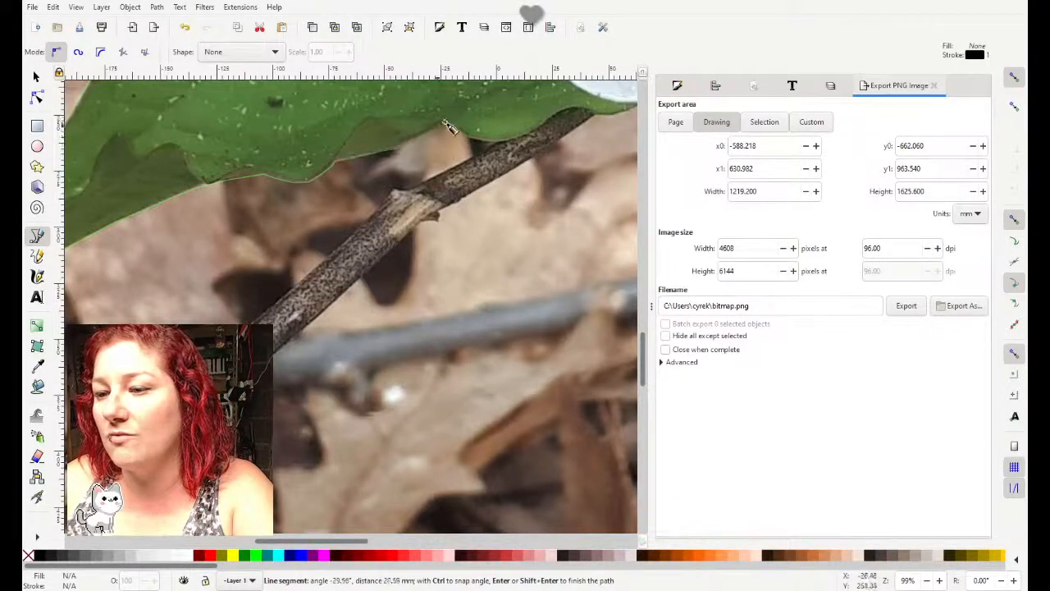
{"action": "left_click", "coordinate": [450, 125]}
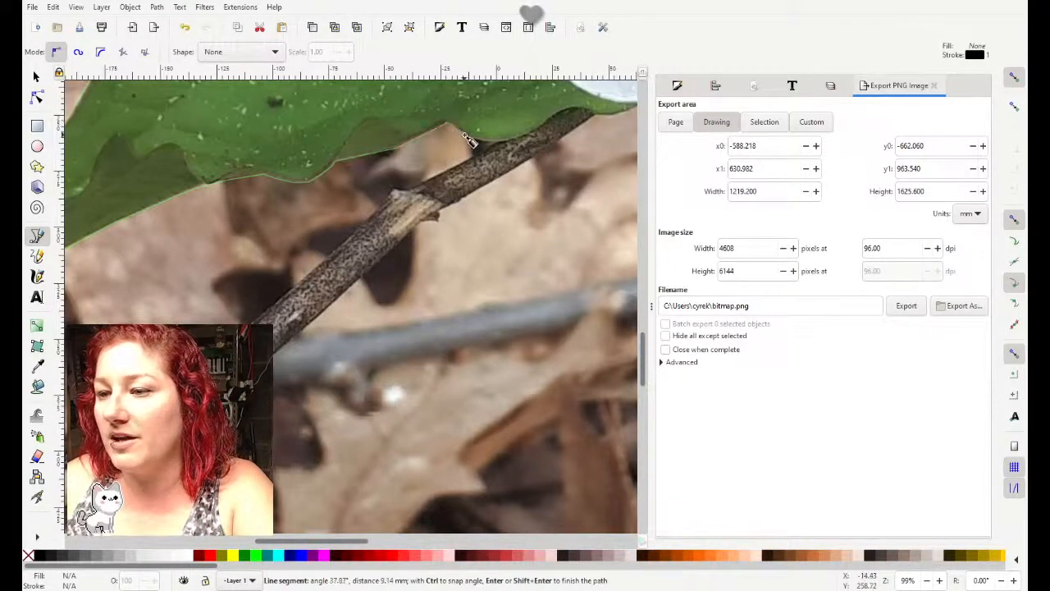
{"action": "left_click", "coordinate": [486, 144]}
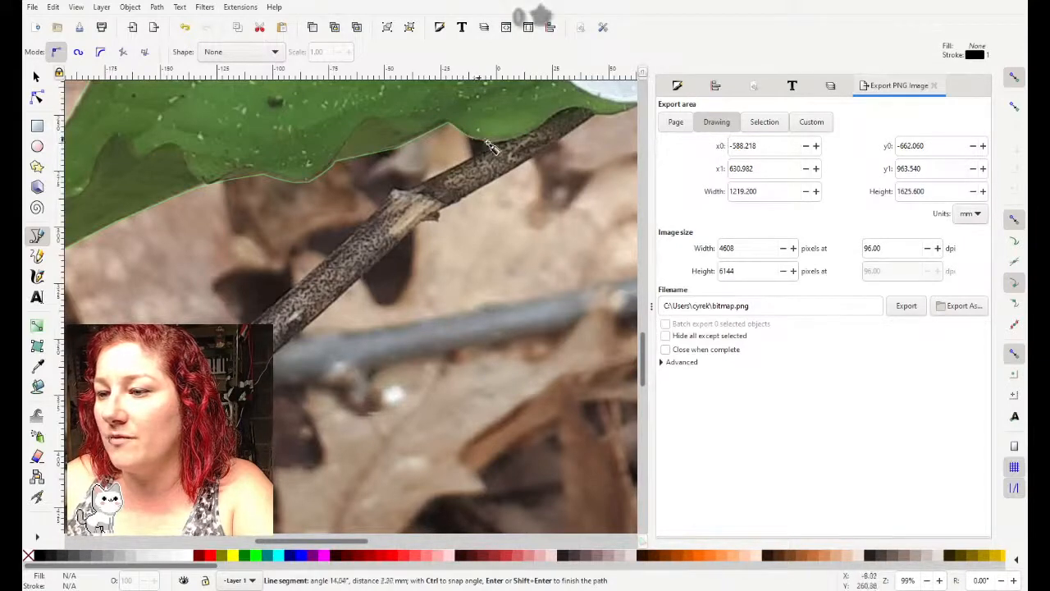
{"action": "left_click", "coordinate": [500, 144]}
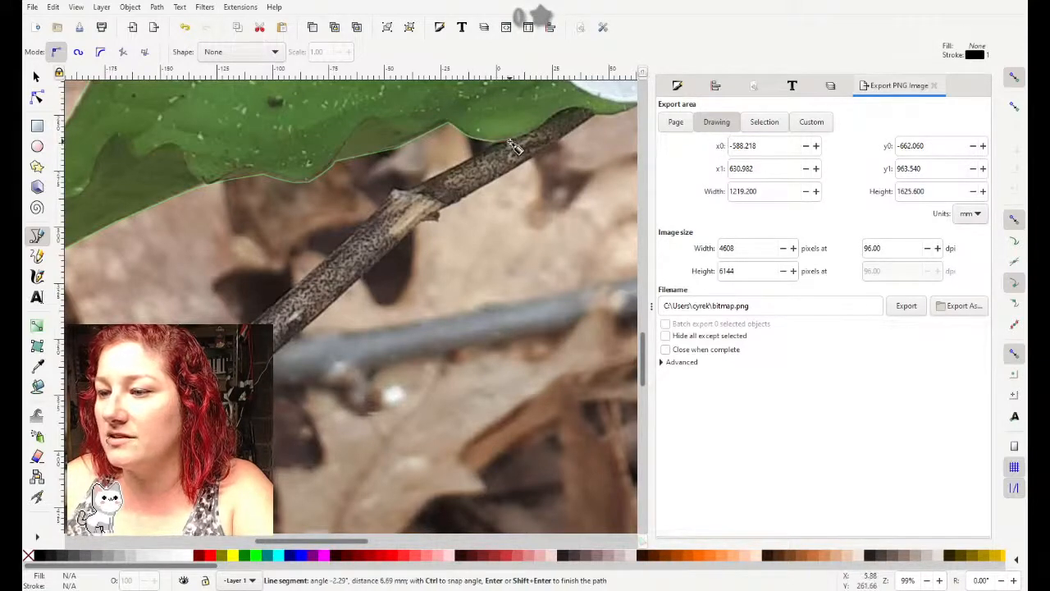
{"action": "left_click", "coordinate": [516, 142]}
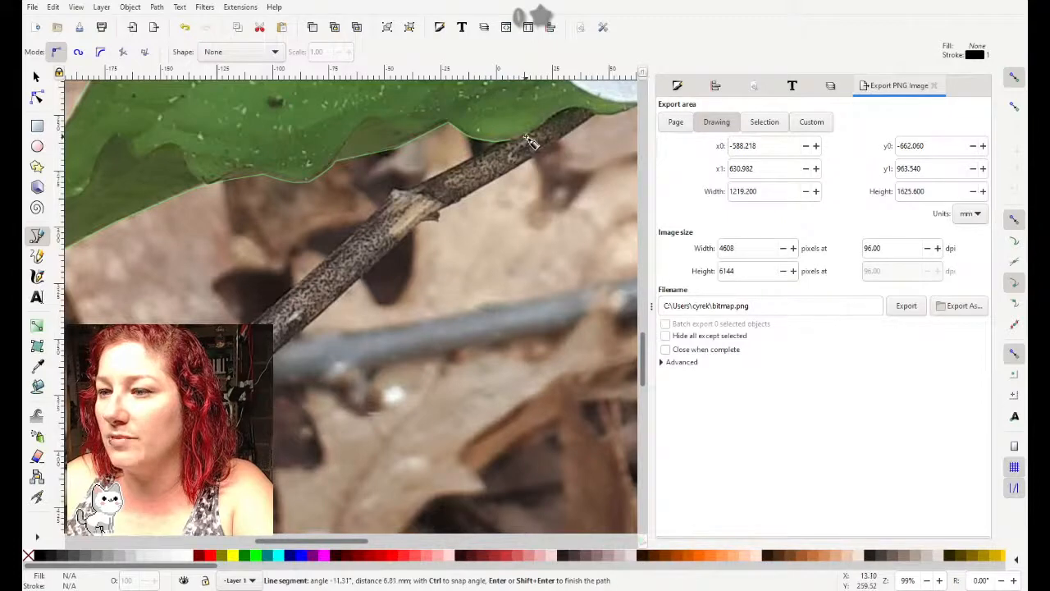
{"action": "left_click", "coordinate": [532, 139]}
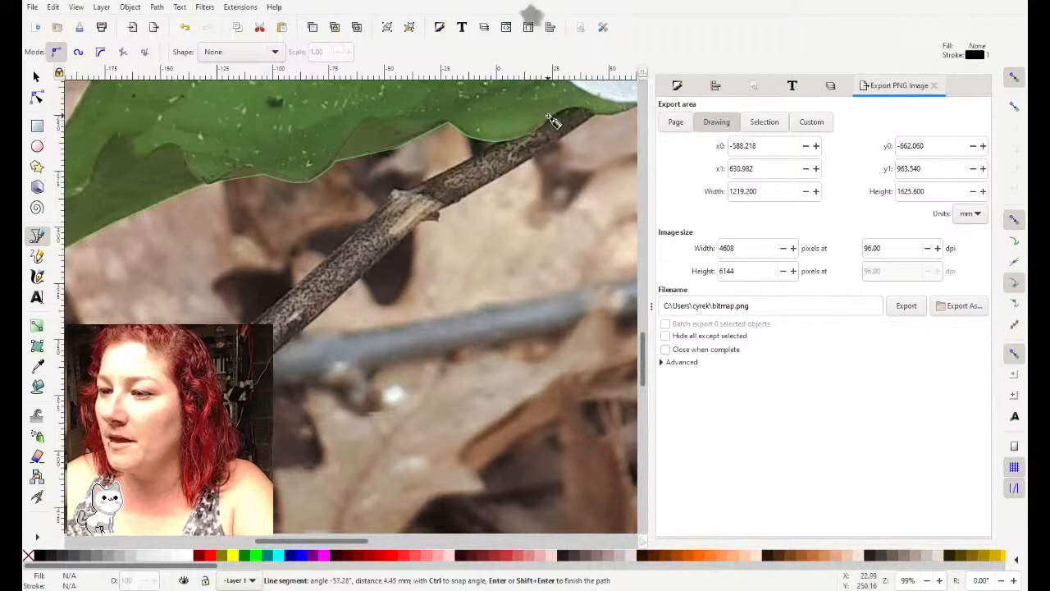
Step: Trace the last stretch of the leaf's lower edge past the twig to where it meets the lower petal
{"action": "scroll", "coordinate": [555, 302], "scroll_direction": "up", "scroll_amount": 5}
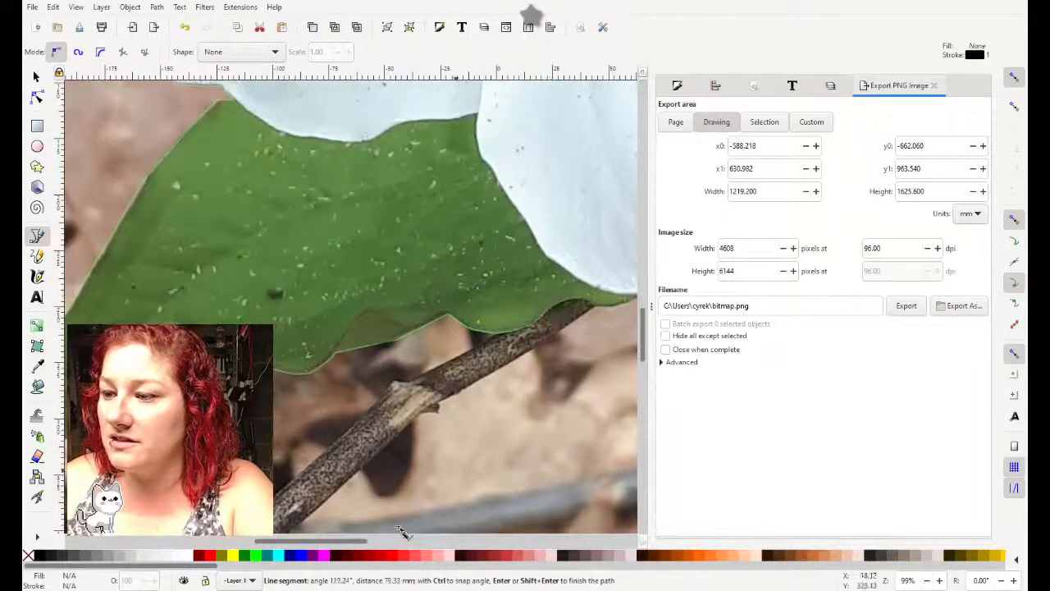
{"action": "left_click_drag", "start_coordinate": [356, 542], "coordinate": [408, 533]}
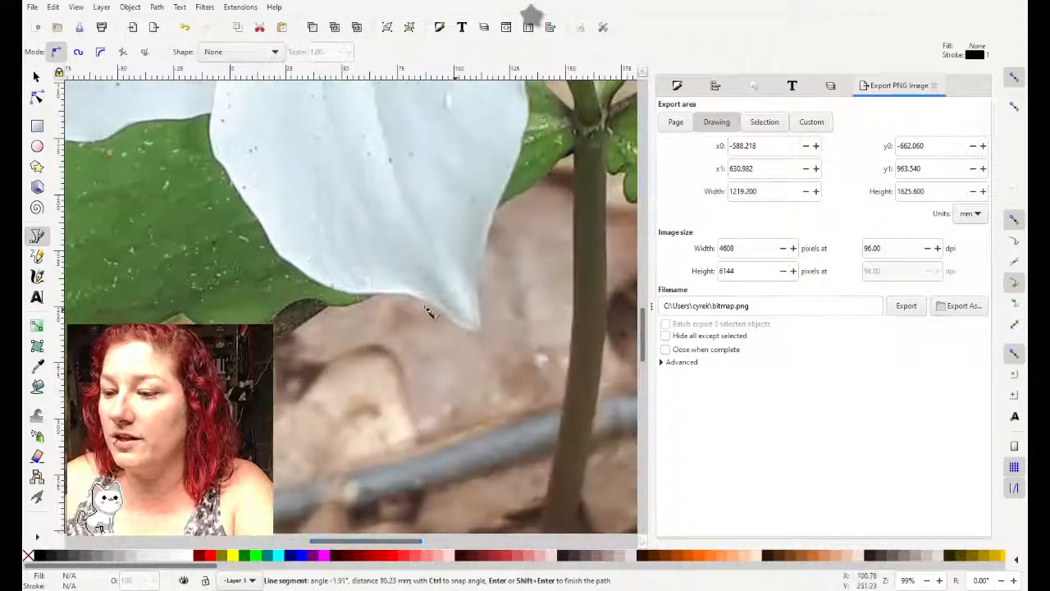
{"action": "left_click", "coordinate": [308, 301]}
{"action": "left_click", "coordinate": [325, 304]}
{"action": "left_click", "coordinate": [338, 308]}
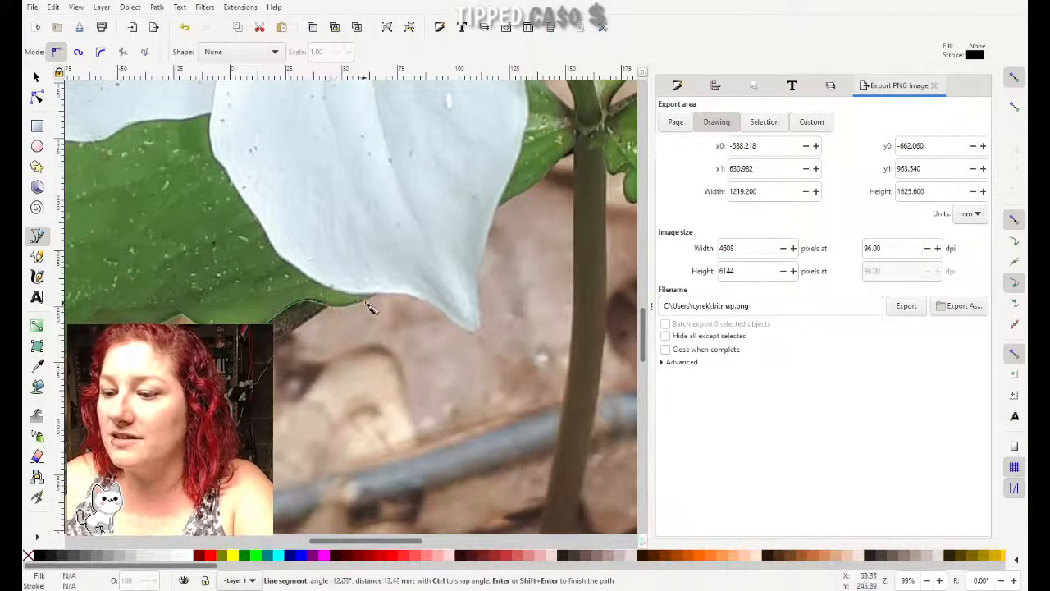
{"action": "left_click", "coordinate": [365, 302]}
Step: Continue the path around the lower petal's pointed tip, up its right edge and along the leaf behind it to the stem
{"action": "left_click", "coordinate": [405, 301]}
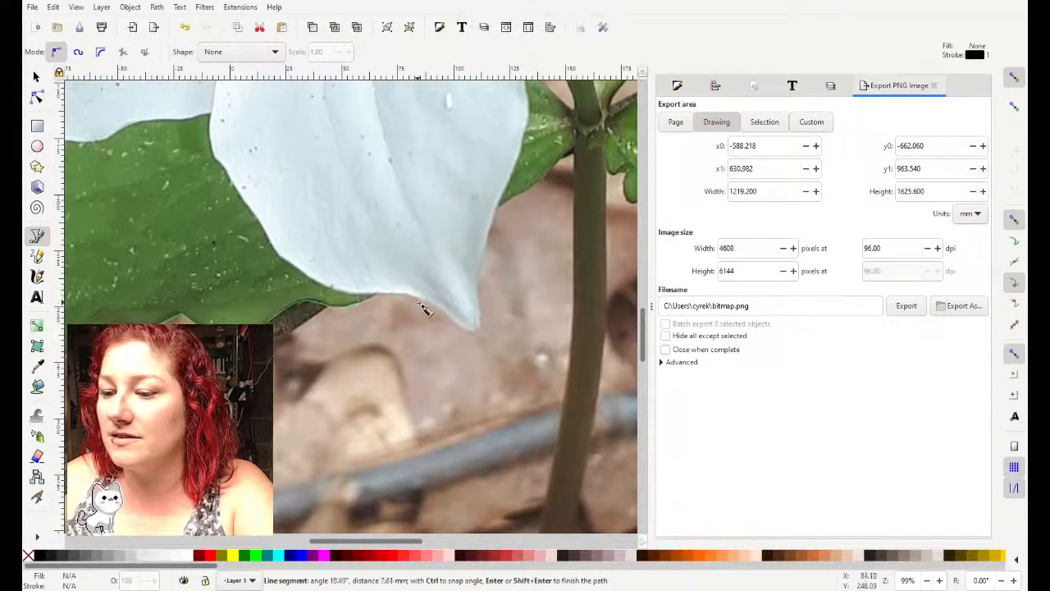
{"action": "left_click", "coordinate": [435, 310]}
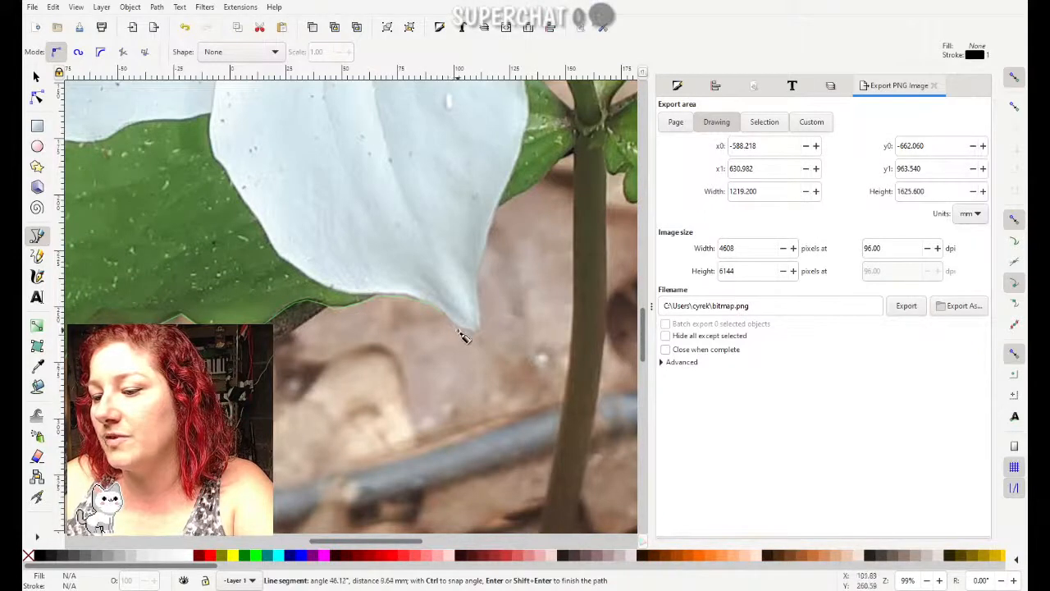
{"action": "left_click", "coordinate": [474, 333]}
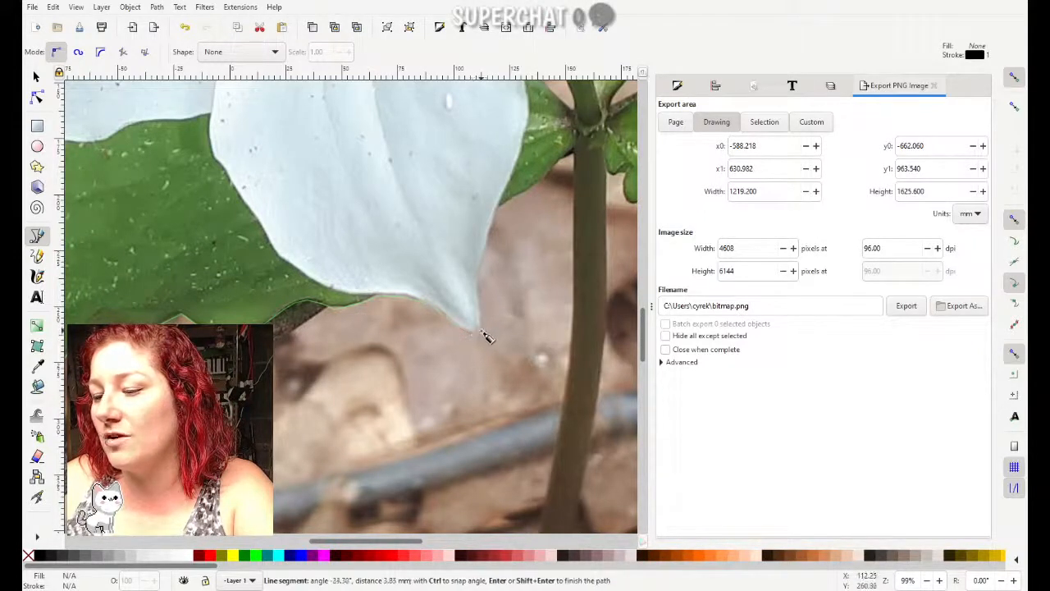
{"action": "left_click", "coordinate": [482, 285]}
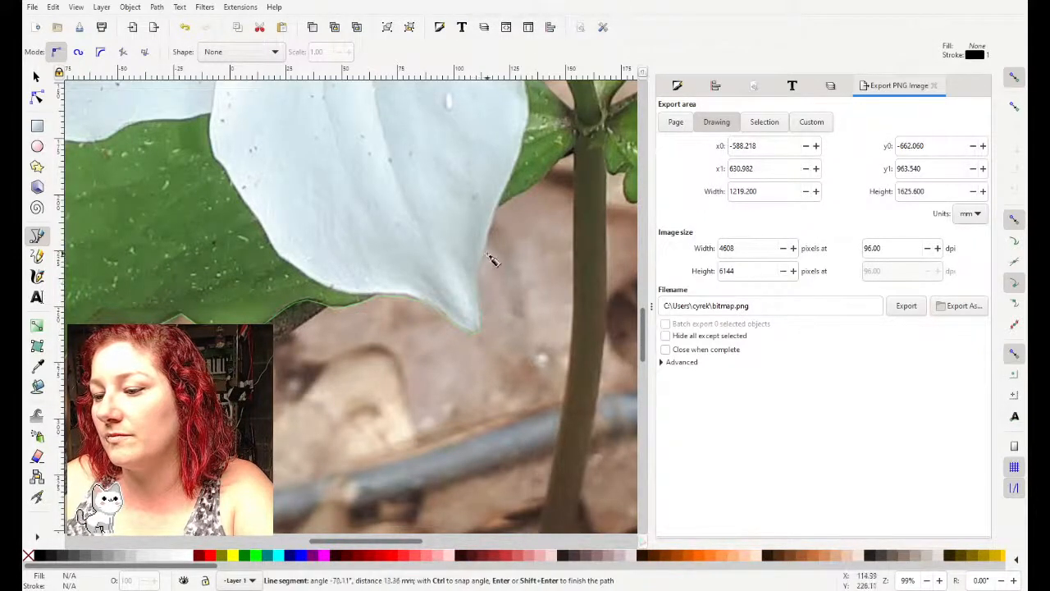
{"action": "left_click", "coordinate": [498, 210]}
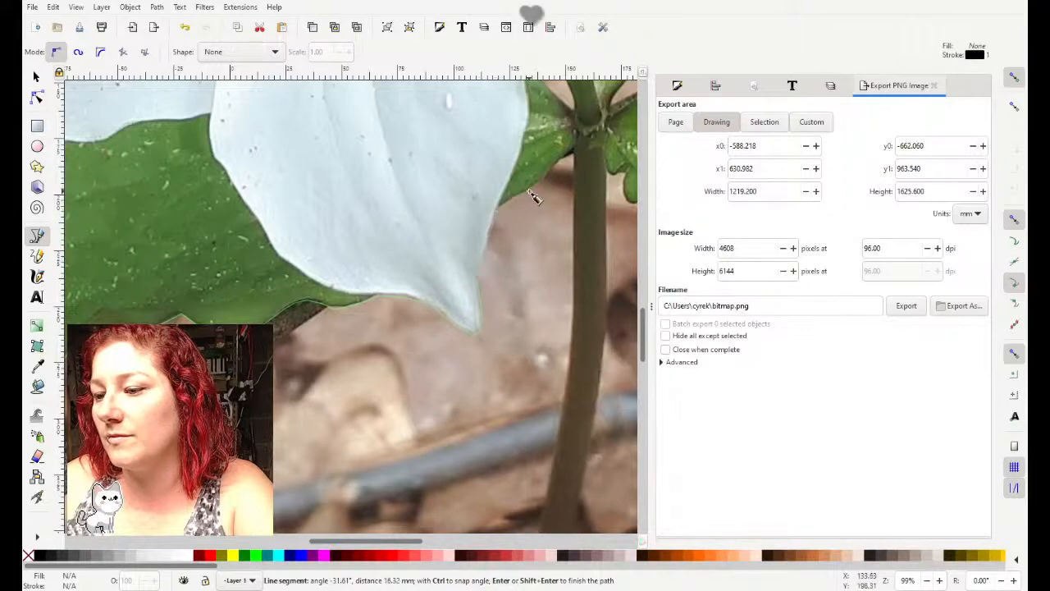
{"action": "left_click", "coordinate": [557, 171]}
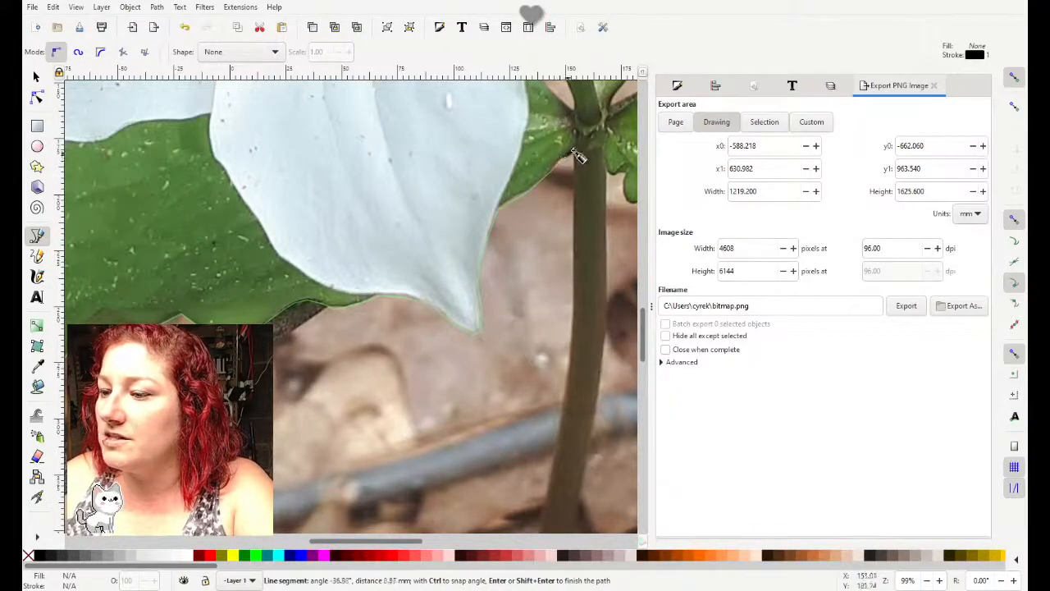
{"action": "left_click", "coordinate": [578, 155]}
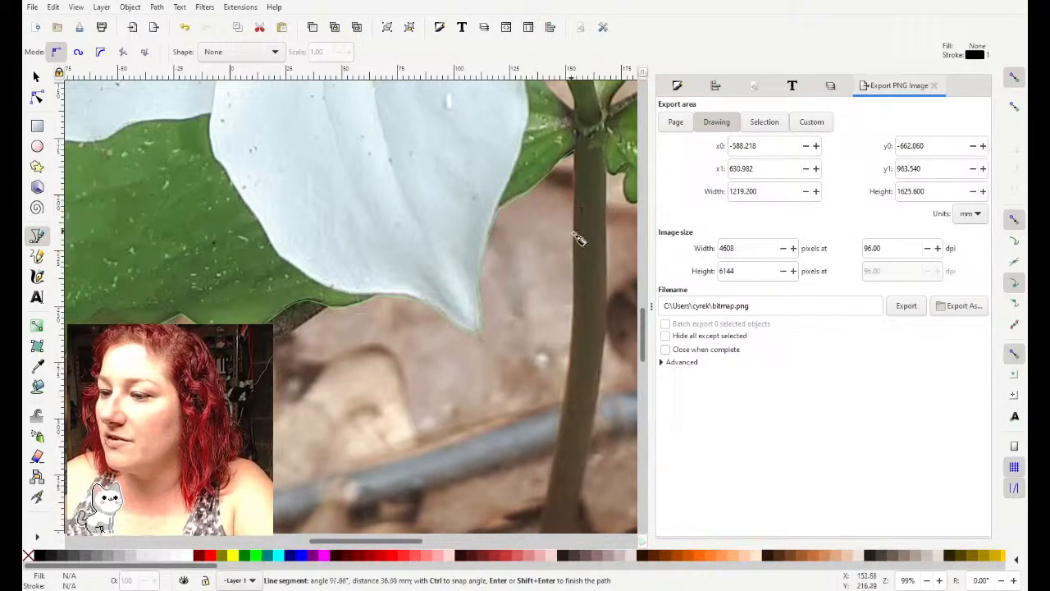
Step: Trace the path down the stem's left edge and bring it to a point at the stem's base
{"action": "scroll", "coordinate": [553, 246], "scroll_direction": "down", "scroll_amount": 5}
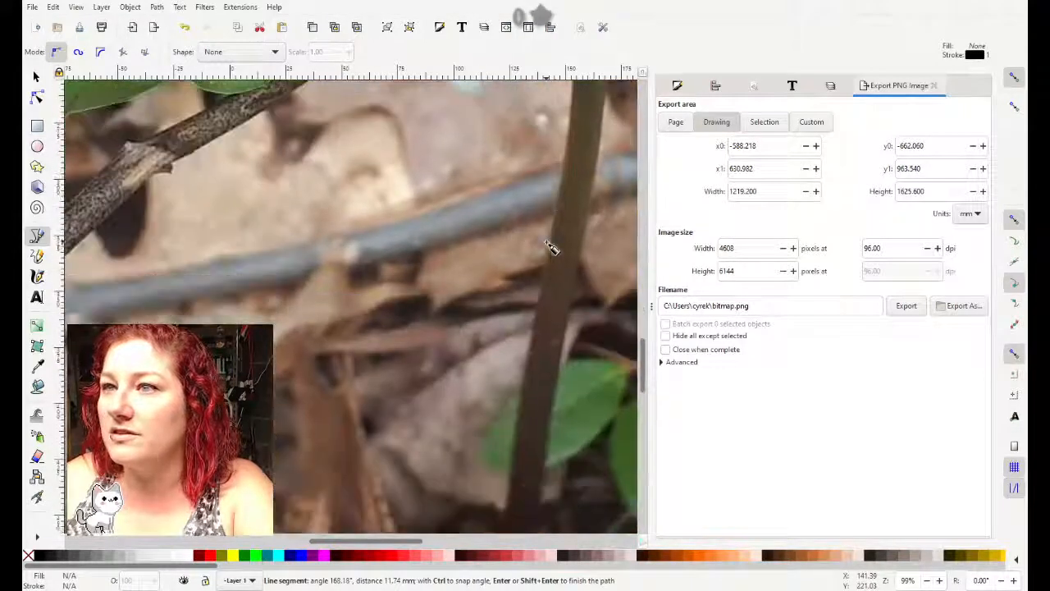
{"action": "scroll", "coordinate": [559, 168], "scroll_direction": "up", "scroll_amount": 4}
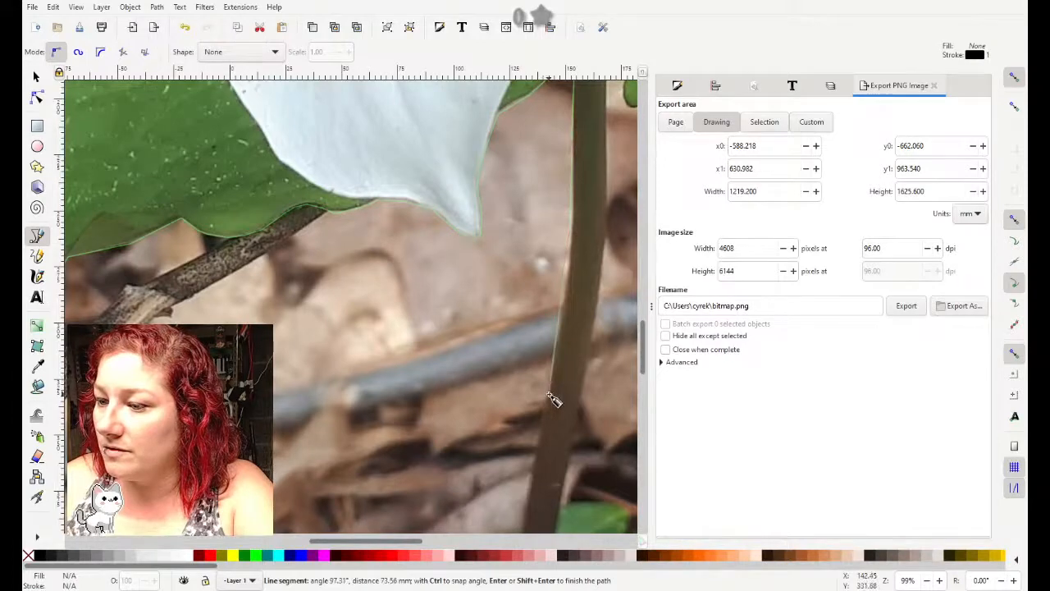
{"action": "scroll", "coordinate": [551, 397], "scroll_direction": "down", "scroll_amount": 6}
{"action": "left_click", "coordinate": [506, 161]}
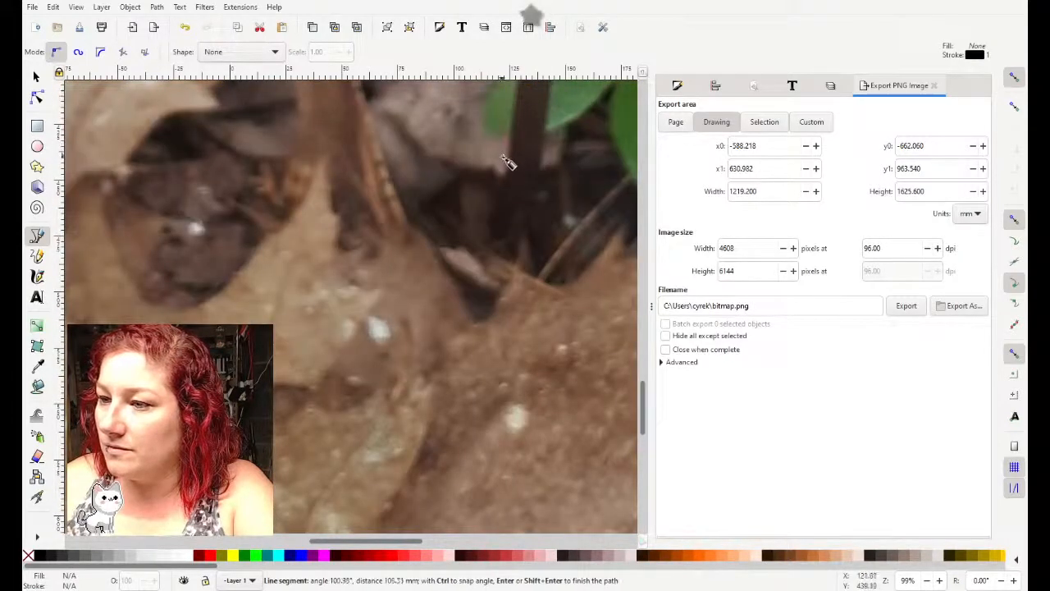
{"action": "left_click", "coordinate": [503, 188]}
{"action": "left_click", "coordinate": [519, 253]}
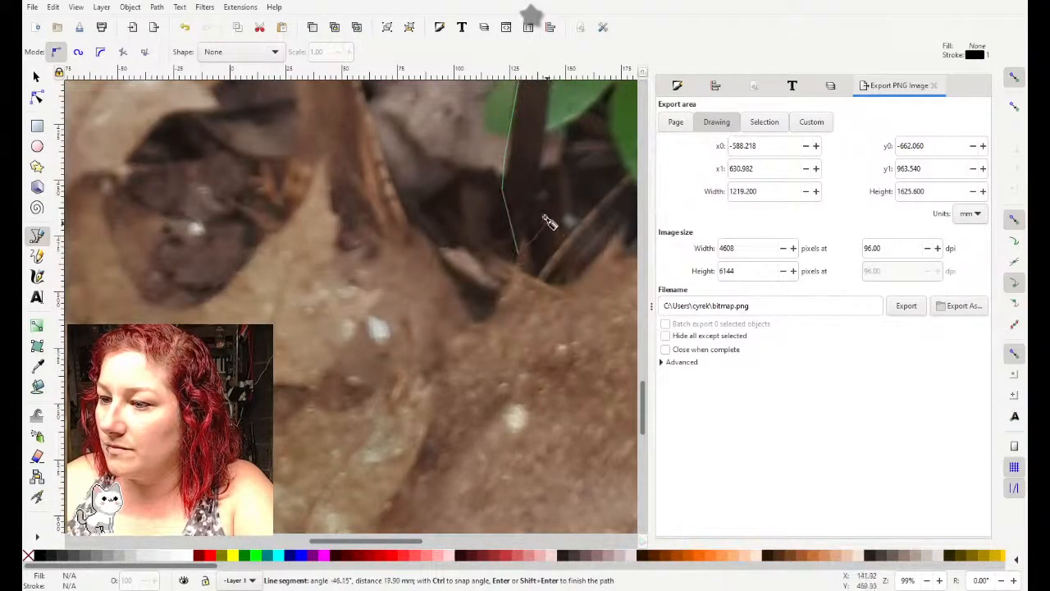
Step: Trace the path from the stem's base up its right edge to the small lobe at the base of the right leaf
{"action": "scroll", "coordinate": [566, 156], "scroll_direction": "up", "scroll_amount": 6}
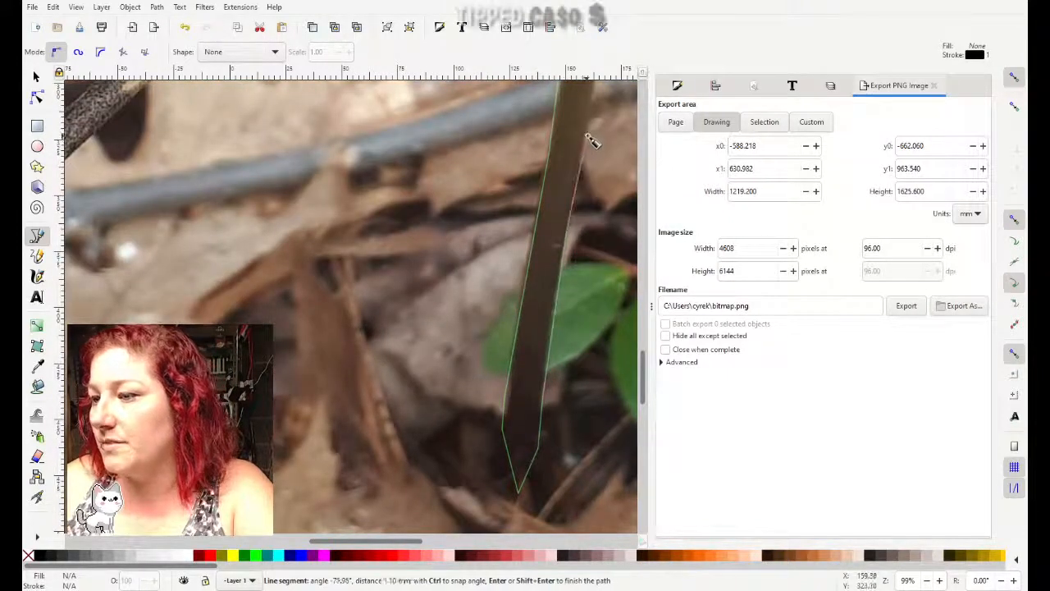
{"action": "scroll", "coordinate": [481, 503], "scroll_direction": "up", "scroll_amount": 5}
{"action": "scroll", "coordinate": [509, 238], "scroll_direction": "right", "scroll_amount": 5}
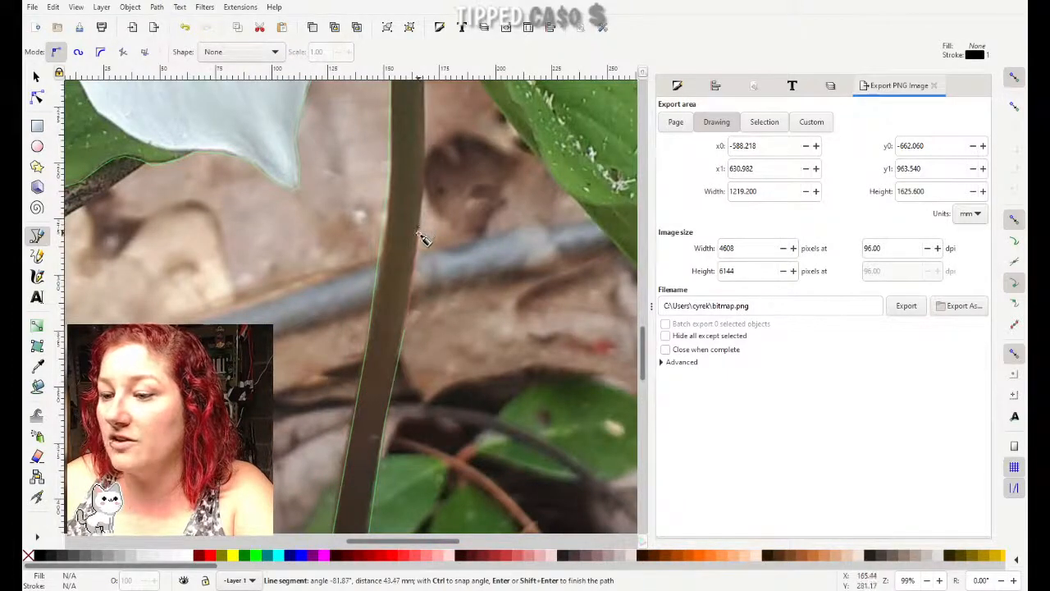
{"action": "scroll", "coordinate": [421, 205], "scroll_direction": "up", "scroll_amount": 3}
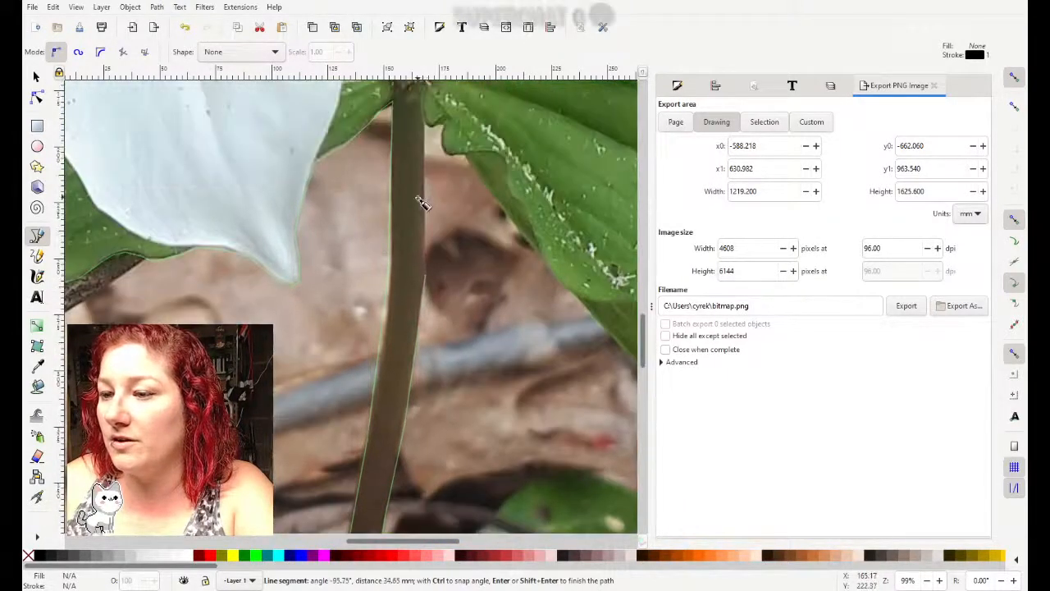
{"action": "left_click", "coordinate": [435, 127]}
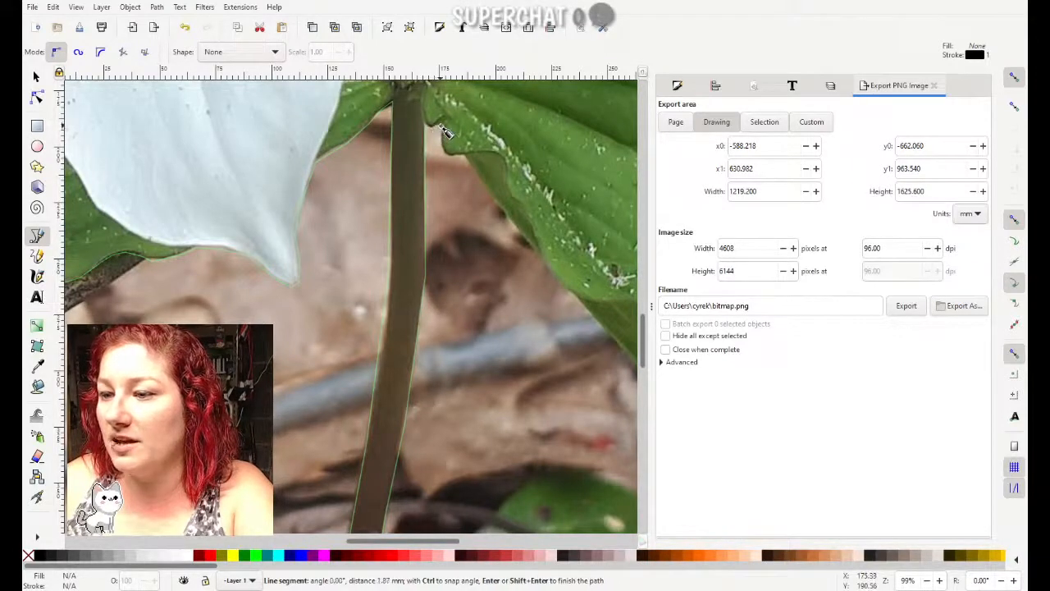
Step: End the open path at the right leaf's base, place a new start point beside it, and undo the finished path
{"action": "key", "text": "Return"}
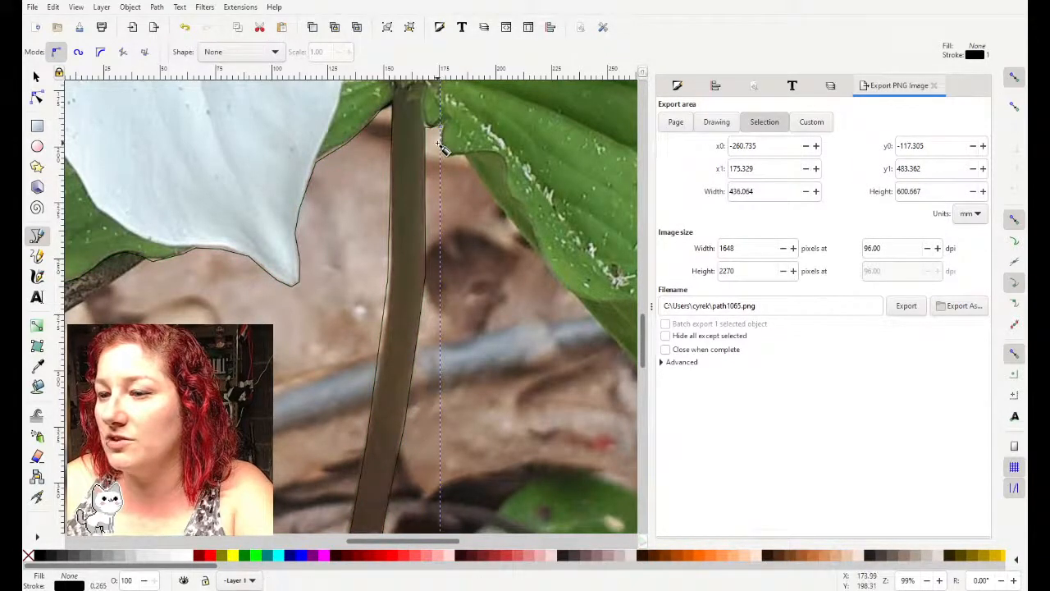
{"action": "left_click", "coordinate": [444, 155]}
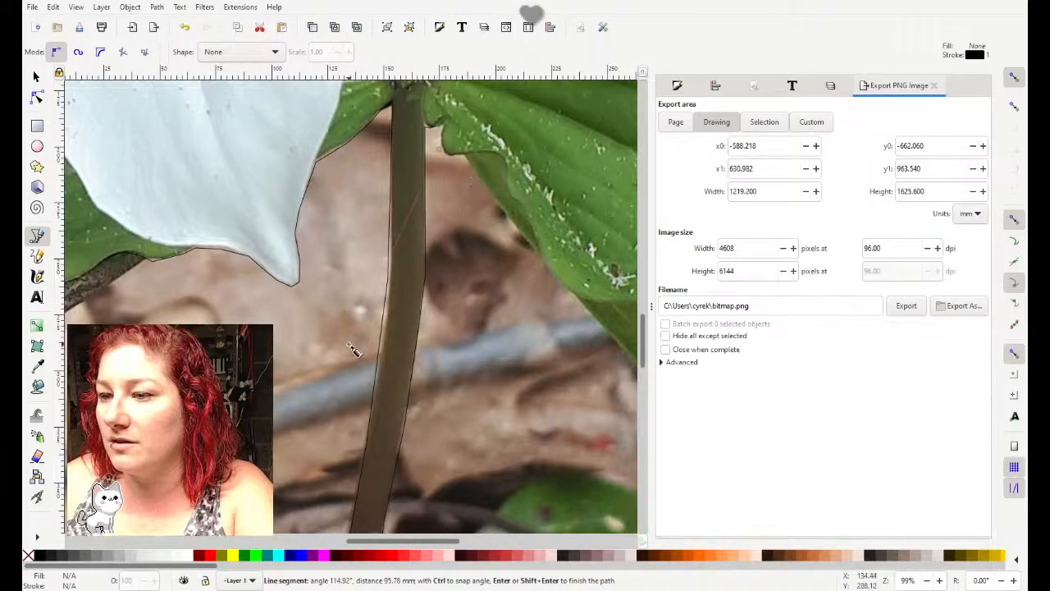
{"action": "left_click", "coordinate": [184, 31]}
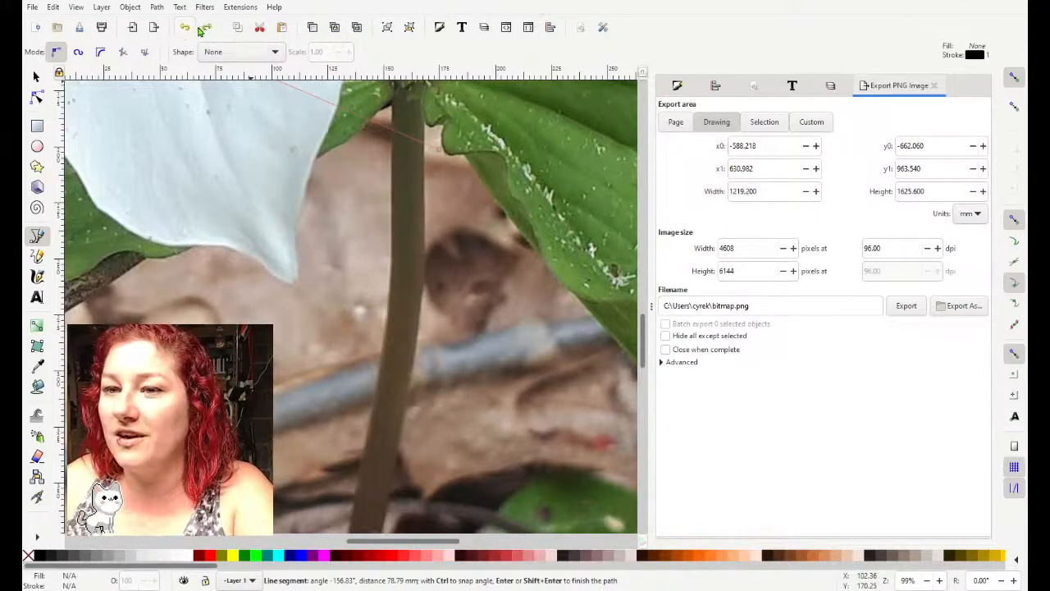
Step: Redo the undone path to restore it and cancel the stray start point beside the right leaf's base
{"action": "left_click", "coordinate": [206, 31]}
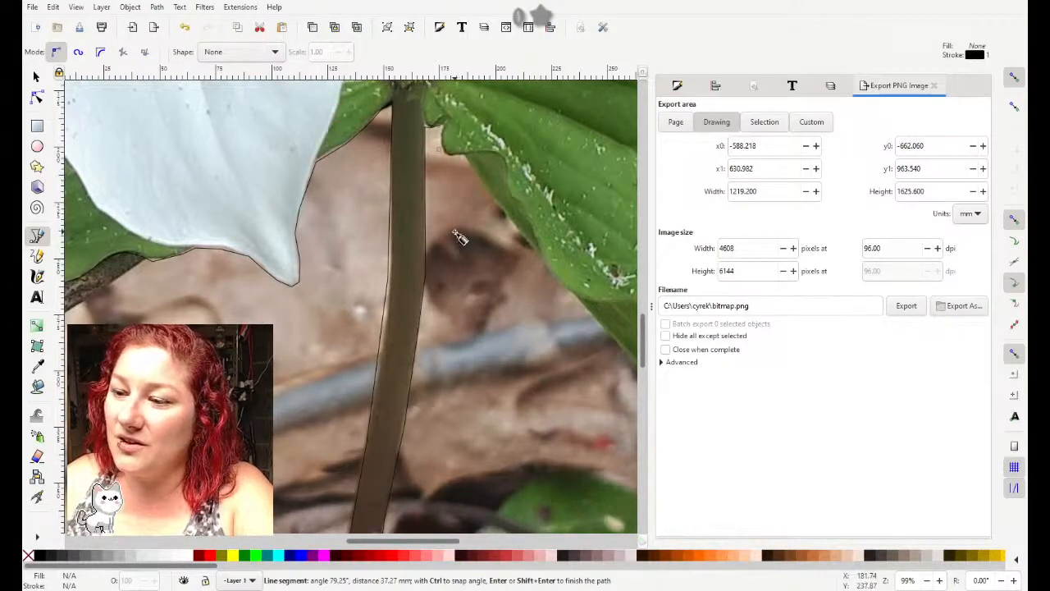
{"action": "key", "text": "Escape"}
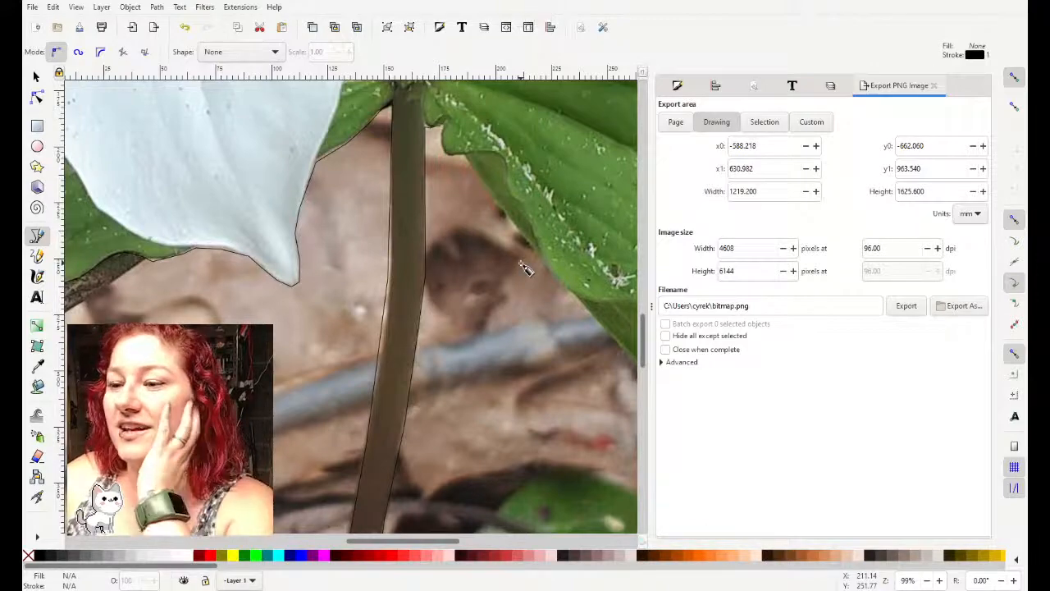
Step: Start a new path at the open end on the upper petal and trace around the small pointed tab on its top edge
{"action": "scroll", "coordinate": [548, 295], "scroll_direction": "up", "scroll_amount": 10}
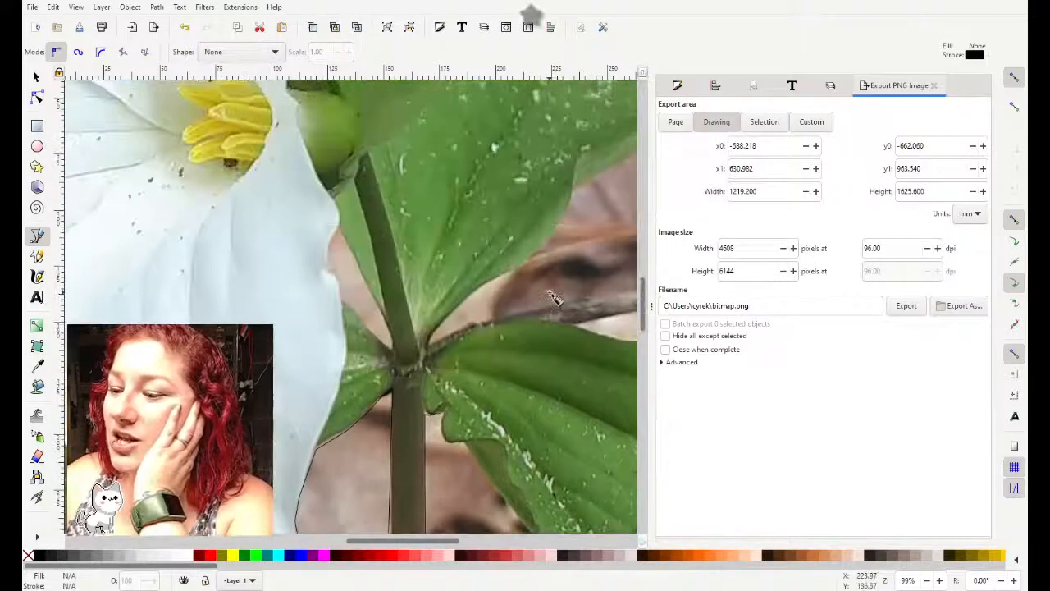
{"action": "scroll", "coordinate": [552, 301], "scroll_direction": "up", "scroll_amount": 4}
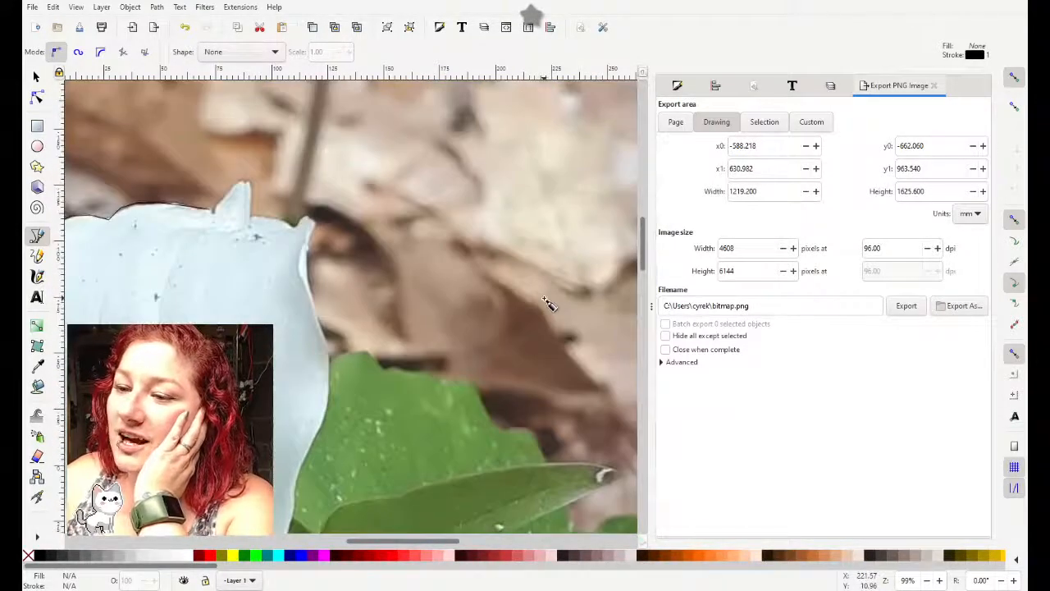
{"action": "left_click", "coordinate": [215, 210]}
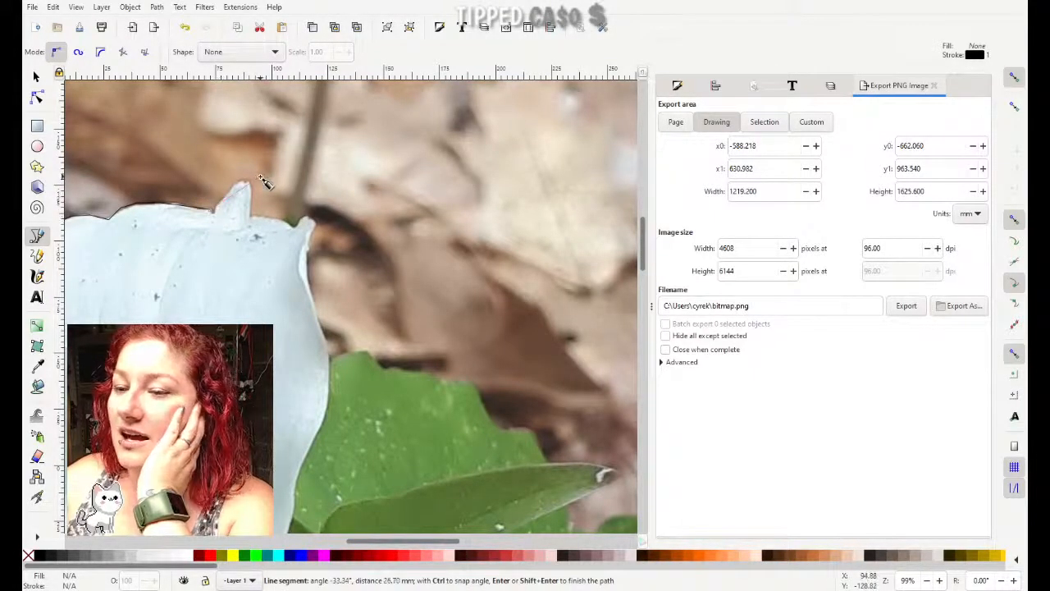
{"action": "left_click", "coordinate": [224, 194]}
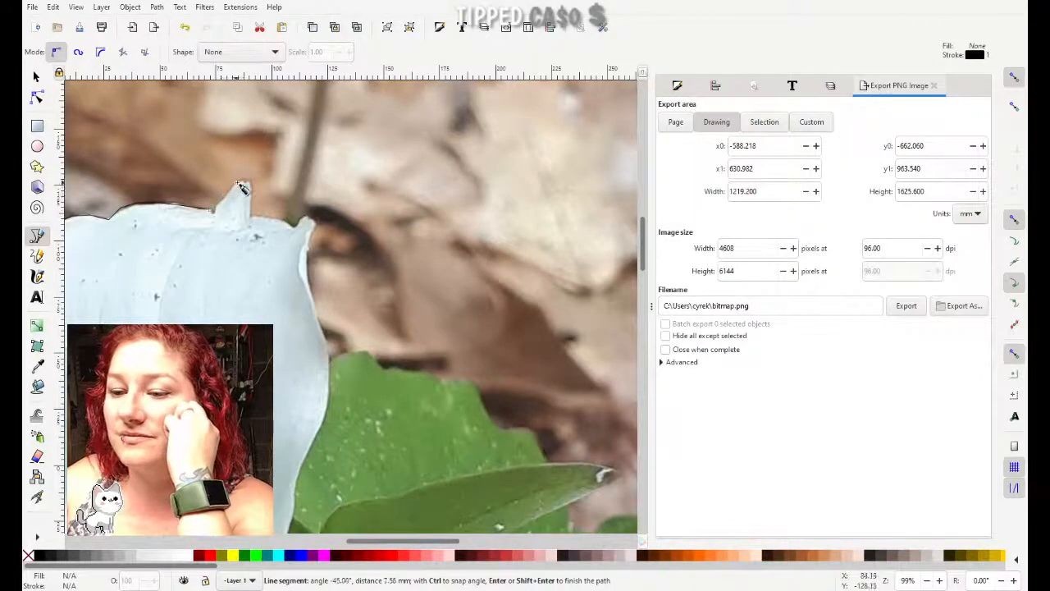
{"action": "left_click", "coordinate": [246, 183]}
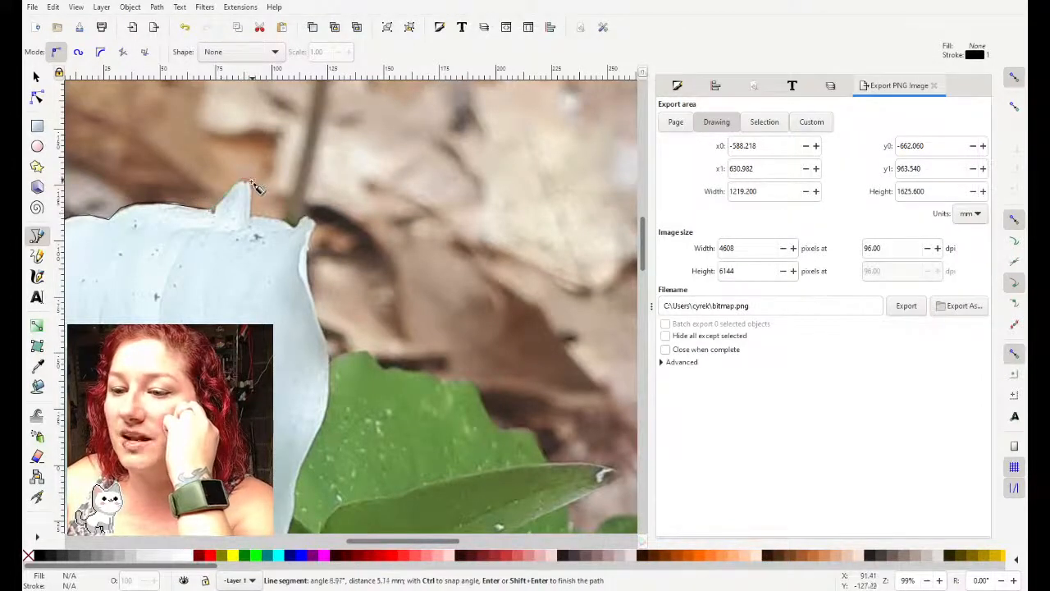
{"action": "left_click", "coordinate": [253, 223]}
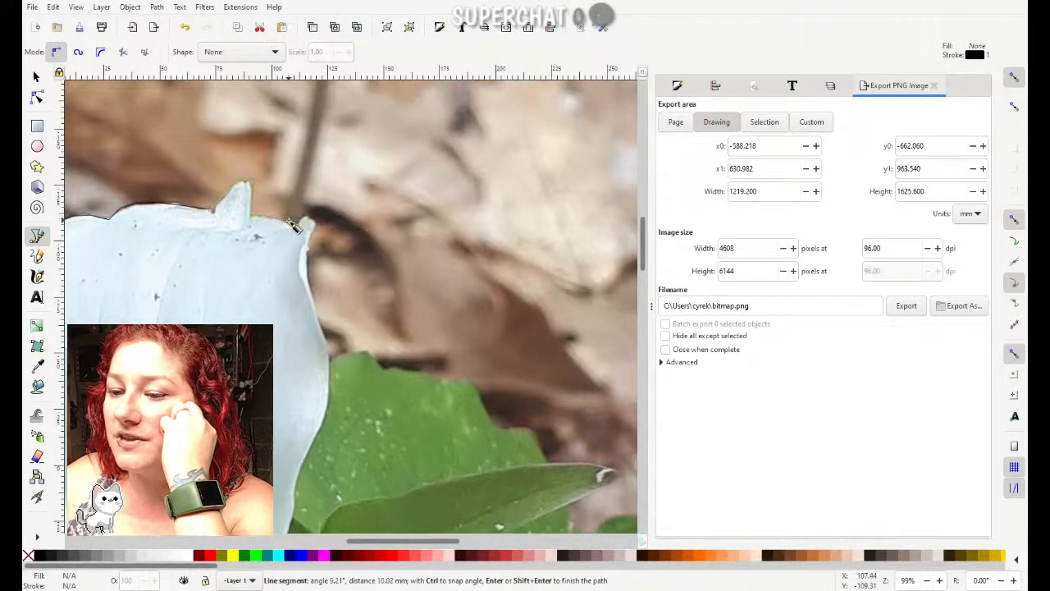
Step: Continue the path over the upper petal's right corner and down its right edge to the green leaf behind it
{"action": "left_click", "coordinate": [296, 228]}
{"action": "left_click", "coordinate": [300, 222]}
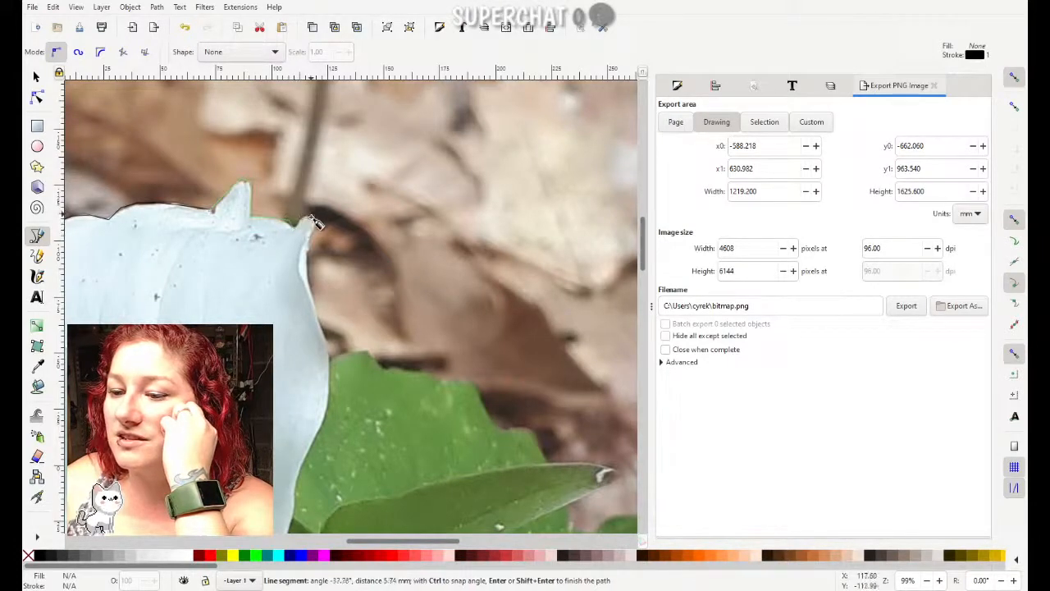
{"action": "left_click", "coordinate": [308, 217]}
{"action": "left_click", "coordinate": [315, 221]}
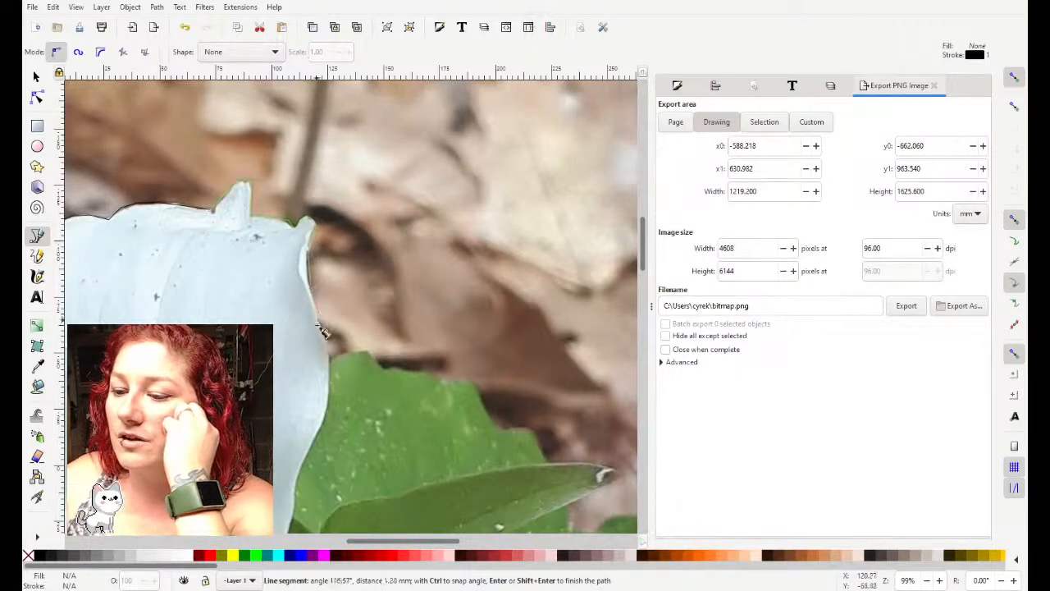
{"action": "left_click", "coordinate": [332, 349]}
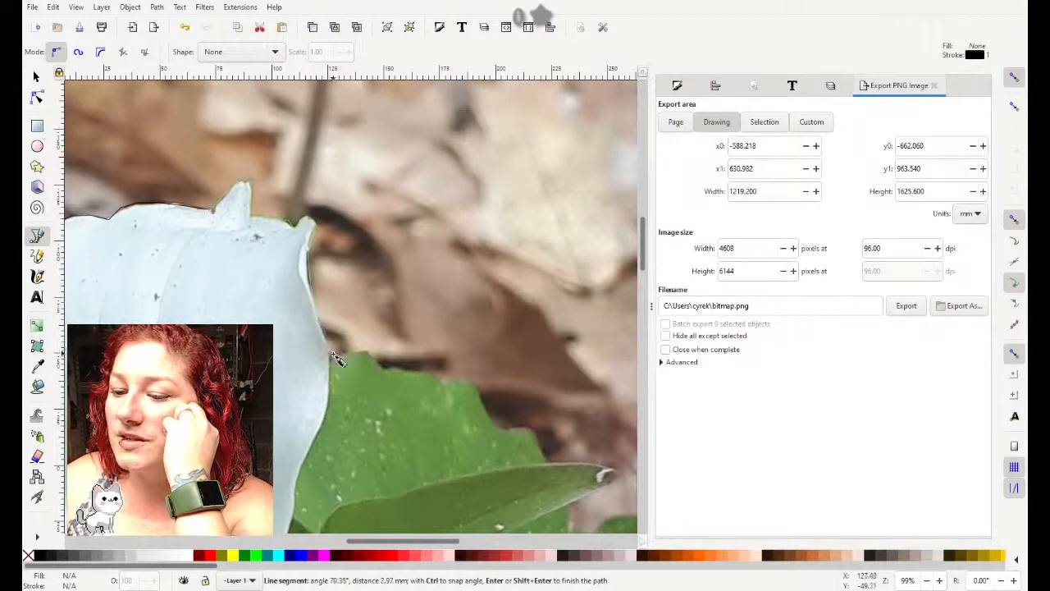
{"action": "left_click", "coordinate": [332, 362]}
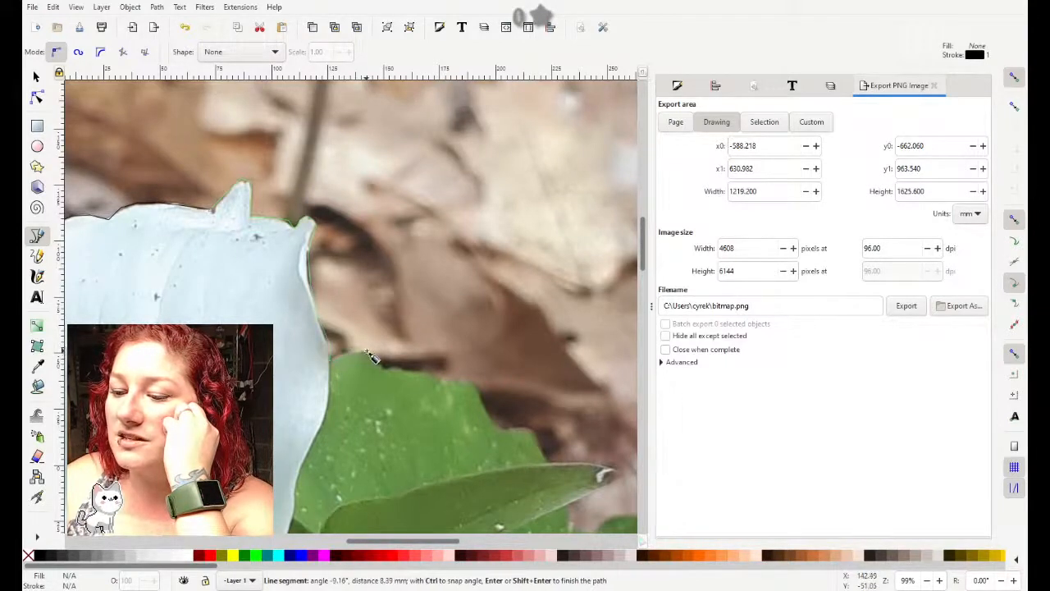
Step: Trace the path along the upper leaf's jagged top edge to where it meets the long pointed green sepal
{"action": "left_click", "coordinate": [368, 353]}
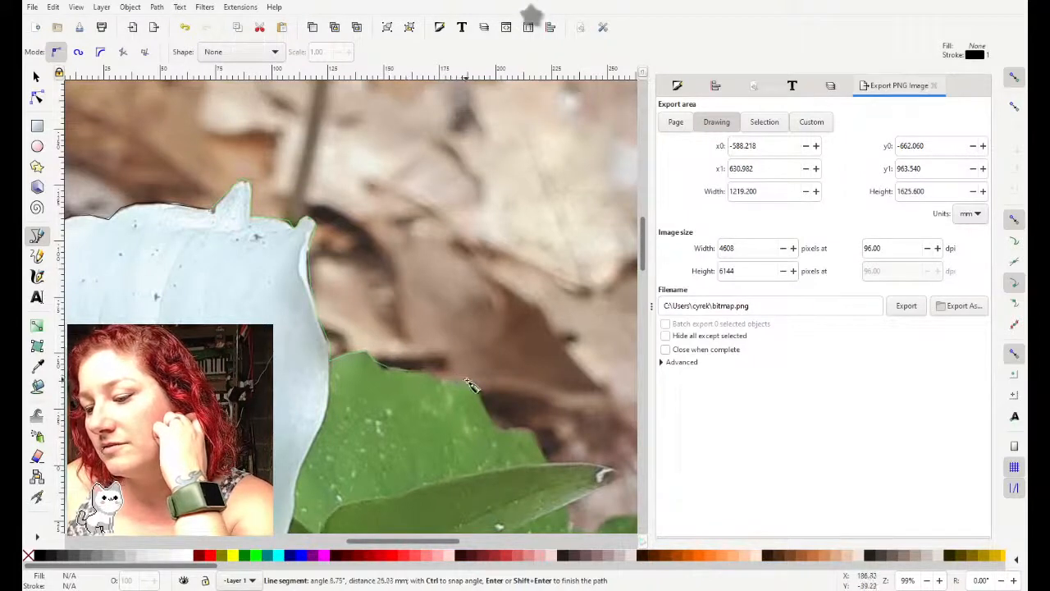
{"action": "left_click", "coordinate": [480, 387]}
{"action": "scroll", "coordinate": [484, 369], "scroll_direction": "down", "scroll_amount": 3}
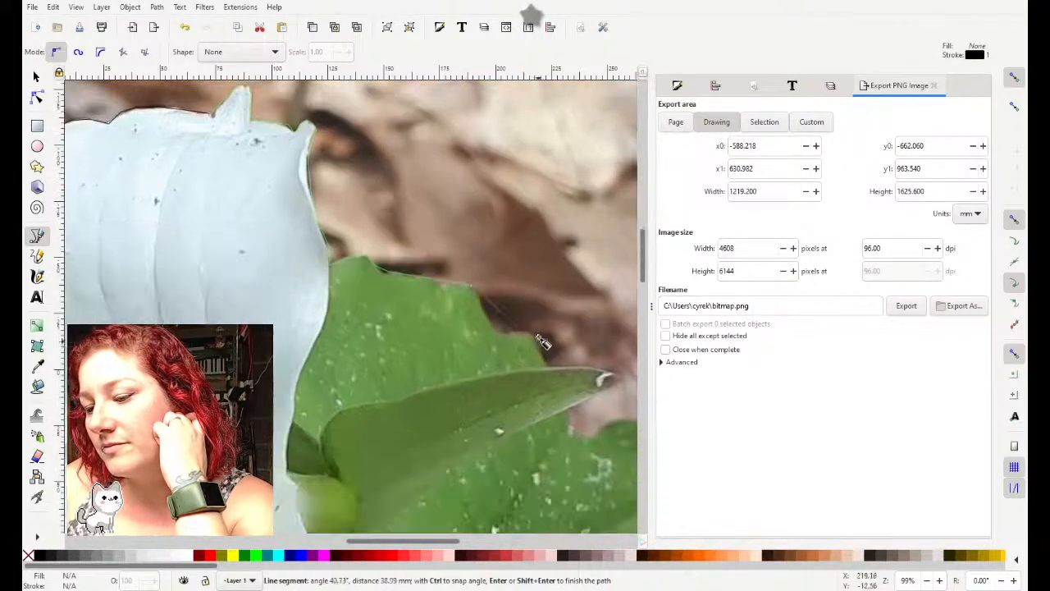
{"action": "left_click", "coordinate": [488, 308]}
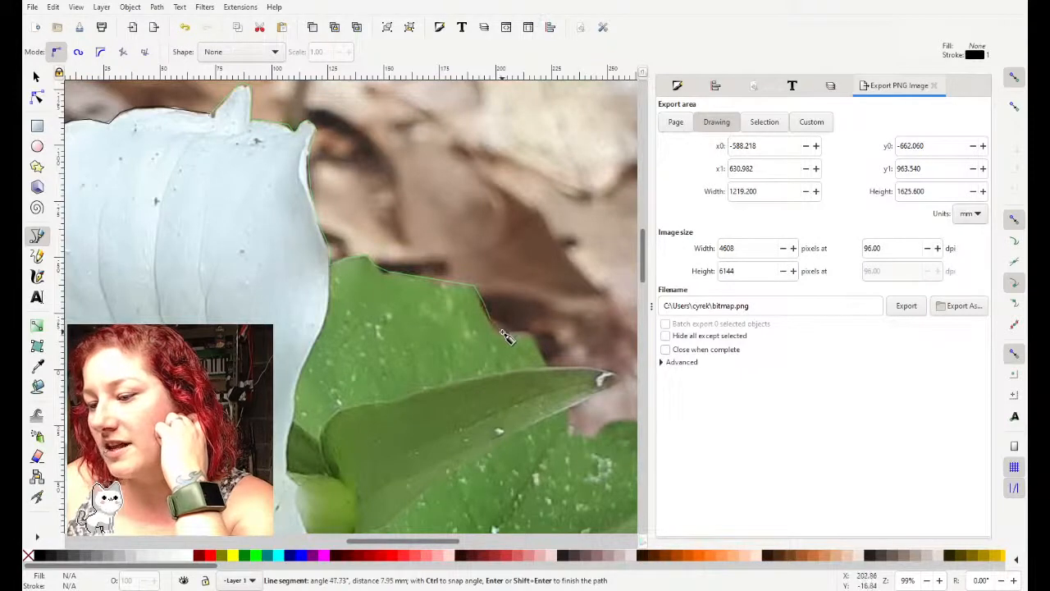
{"action": "left_click", "coordinate": [503, 331]}
{"action": "left_click", "coordinate": [536, 331]}
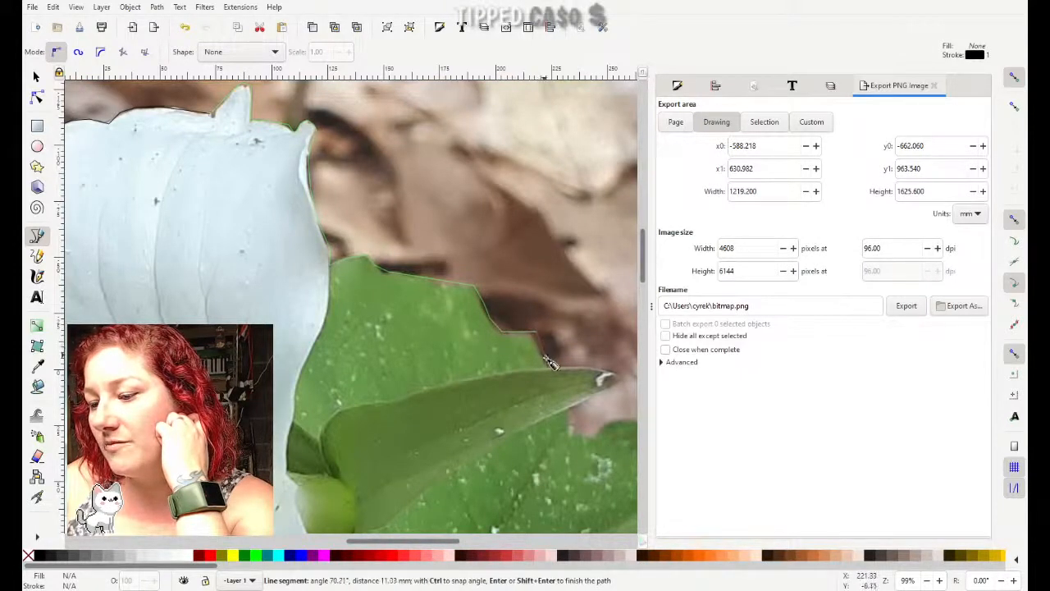
{"action": "left_click", "coordinate": [548, 366]}
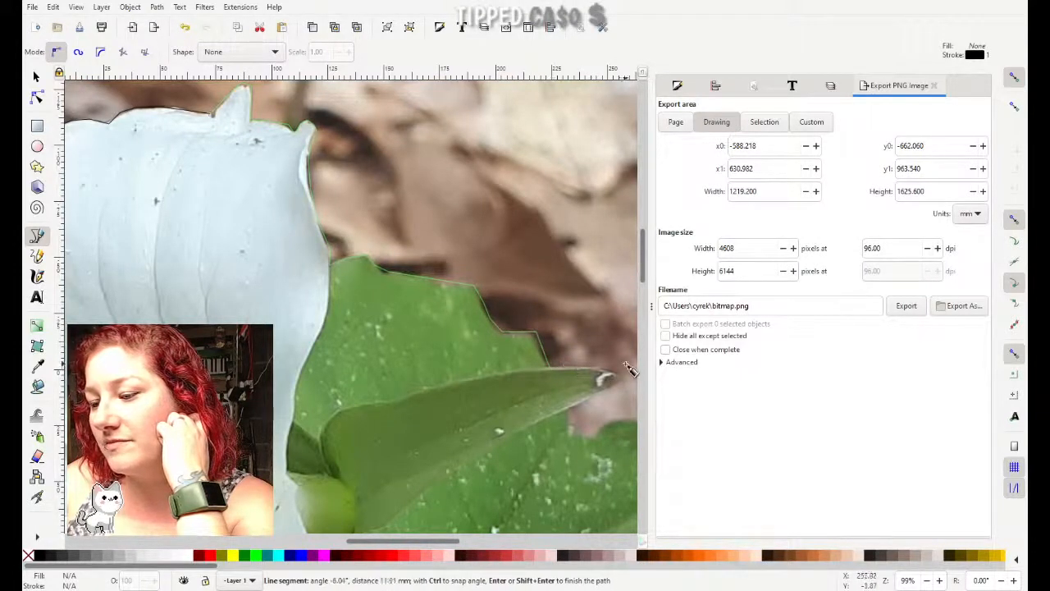
Step: Extend the path around the sepal's pointed tip and back along its underside to the notch in the leaf below
{"action": "scroll", "coordinate": [627, 369], "scroll_direction": "down", "scroll_amount": 3}
{"action": "left_click", "coordinate": [622, 278]}
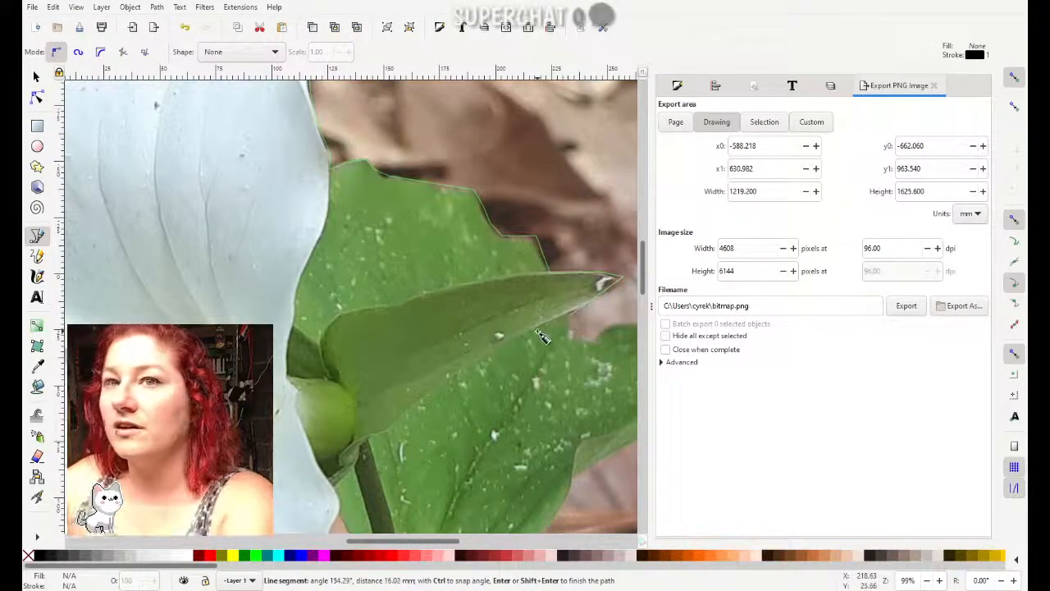
{"action": "left_click", "coordinate": [596, 347]}
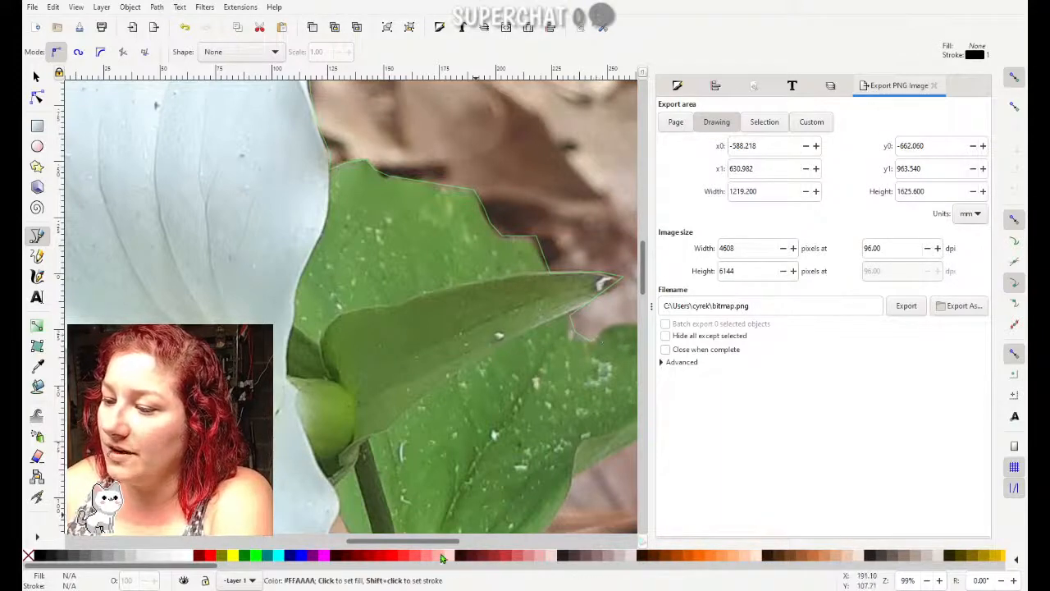
Step: Trace the path from the notch along the upper right leaf's wavy edge and over its rounded hump
{"action": "left_click_drag", "start_coordinate": [433, 540], "coordinate": [464, 537]}
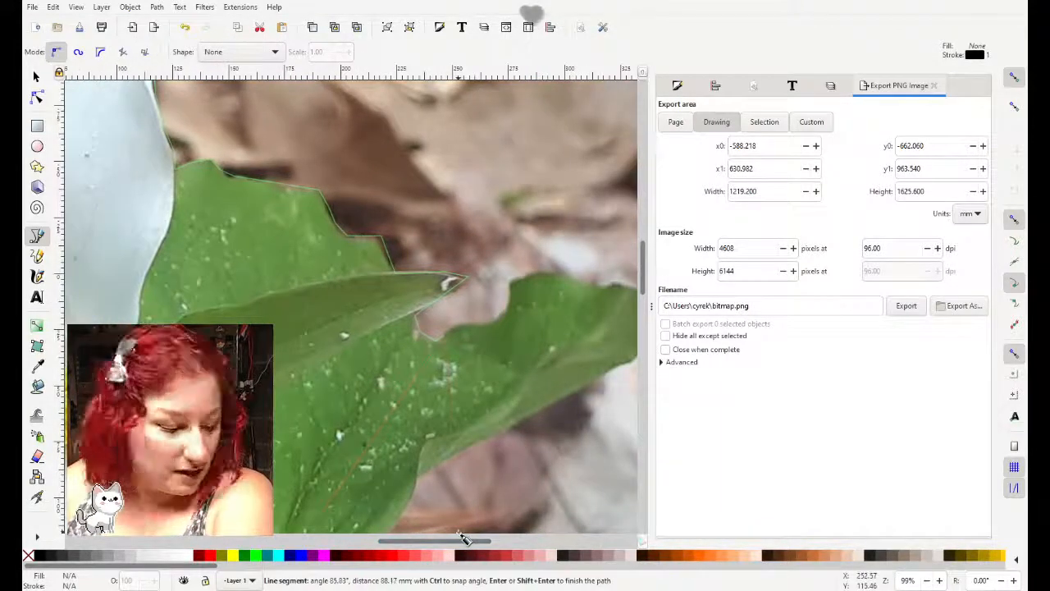
{"action": "left_click", "coordinate": [457, 325]}
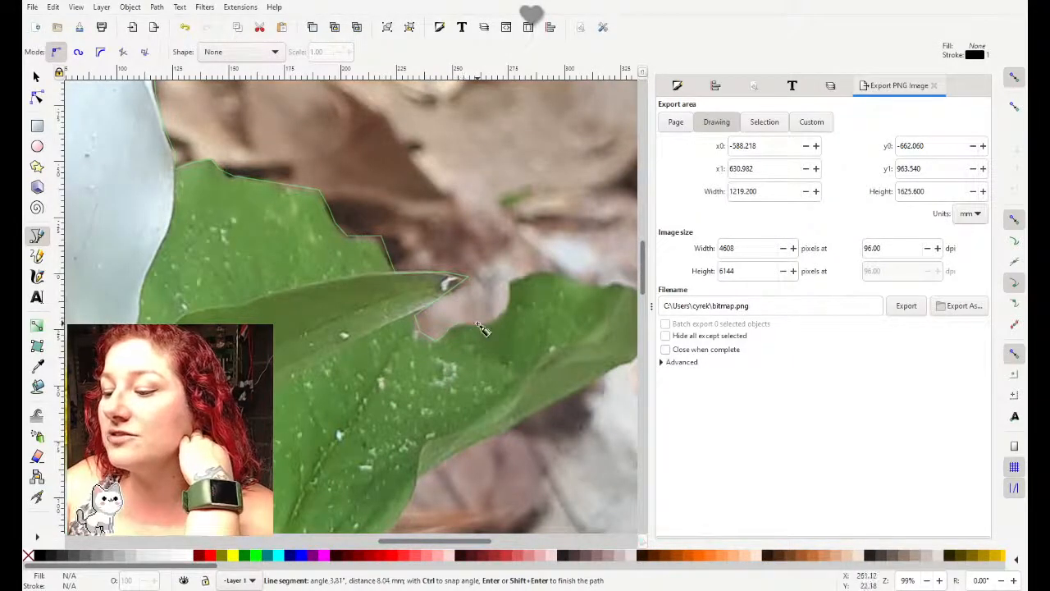
{"action": "left_click", "coordinate": [484, 329]}
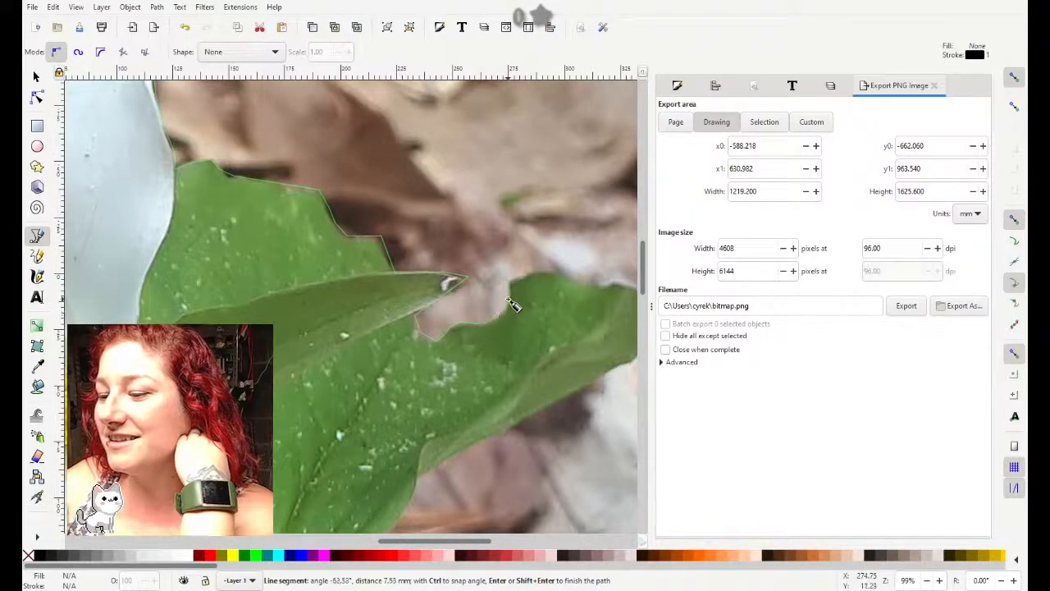
{"action": "left_click", "coordinate": [511, 288]}
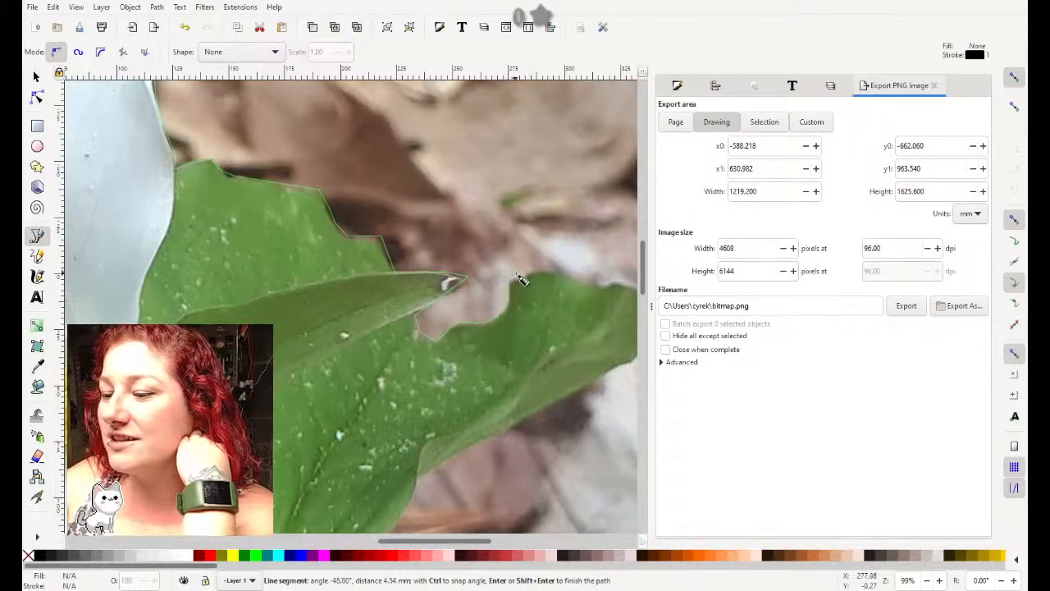
{"action": "left_click", "coordinate": [550, 272]}
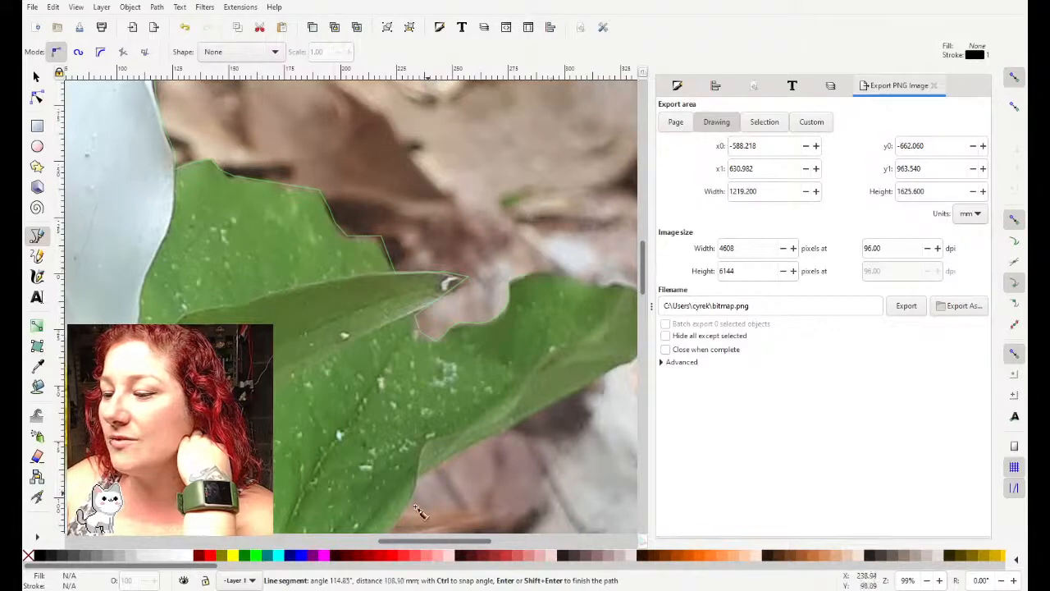
{"action": "scroll", "coordinate": [421, 545], "scroll_direction": "right", "scroll_amount": 4}
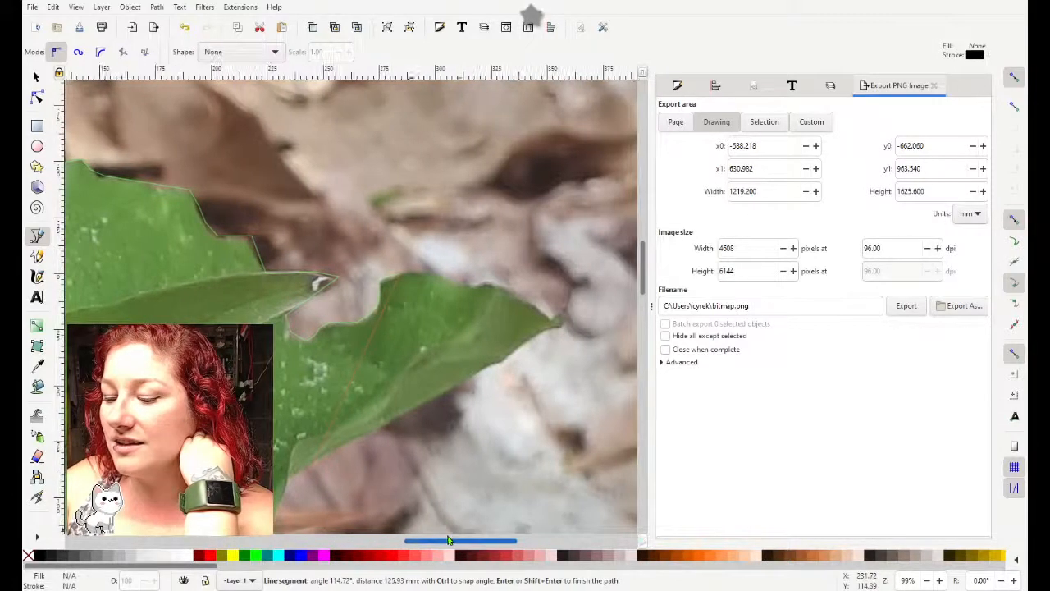
{"action": "left_click", "coordinate": [429, 275]}
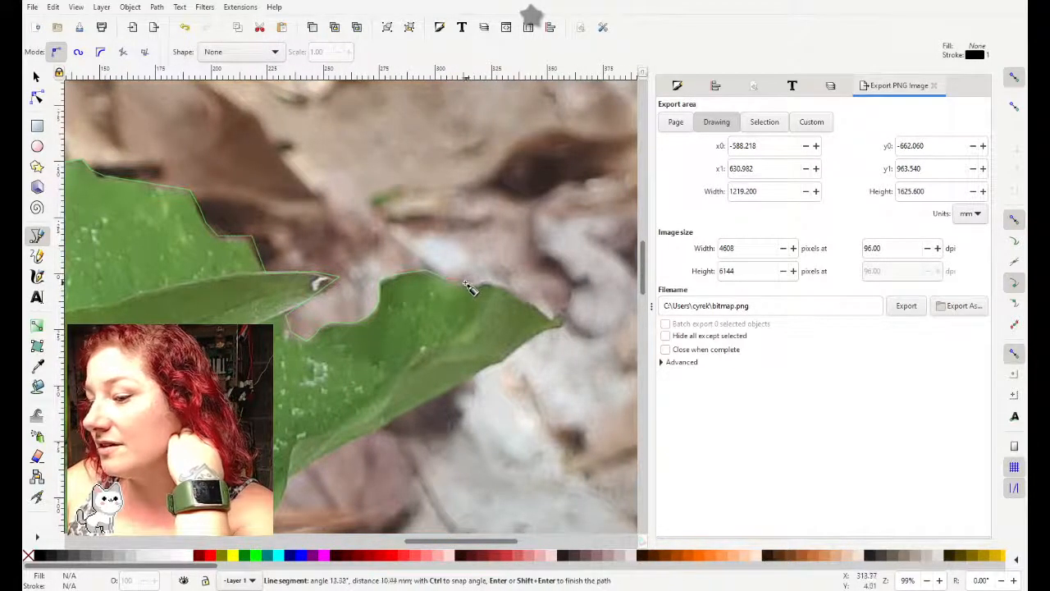
Step: Continue the path down the upper right leaf's outer edge and around its pointed tip
{"action": "left_click", "coordinate": [467, 287]}
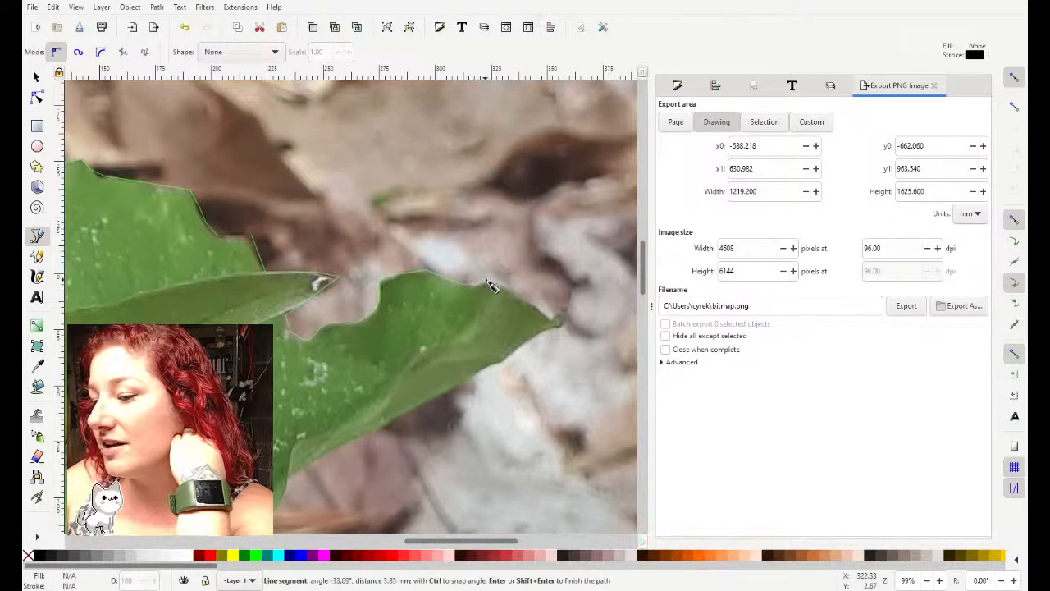
{"action": "left_click", "coordinate": [493, 285]}
{"action": "left_click", "coordinate": [515, 294]}
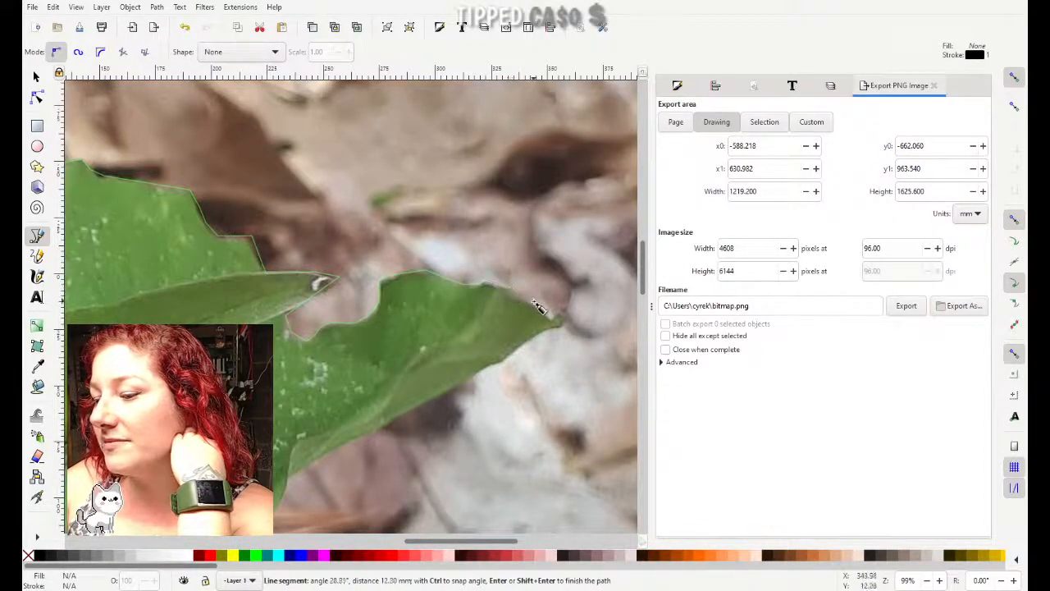
{"action": "left_click", "coordinate": [553, 318]}
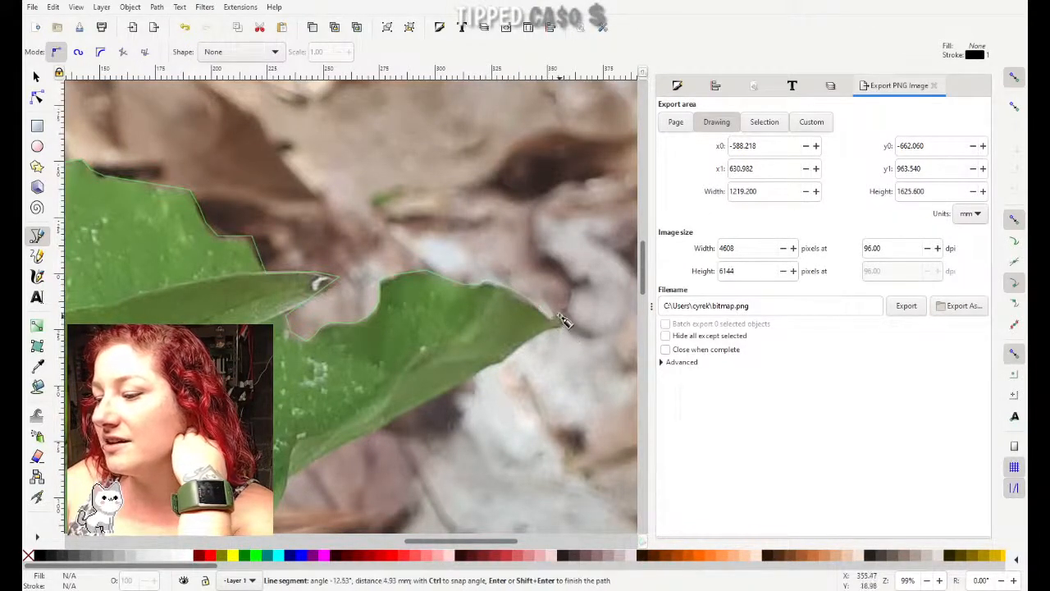
{"action": "left_click", "coordinate": [571, 327]}
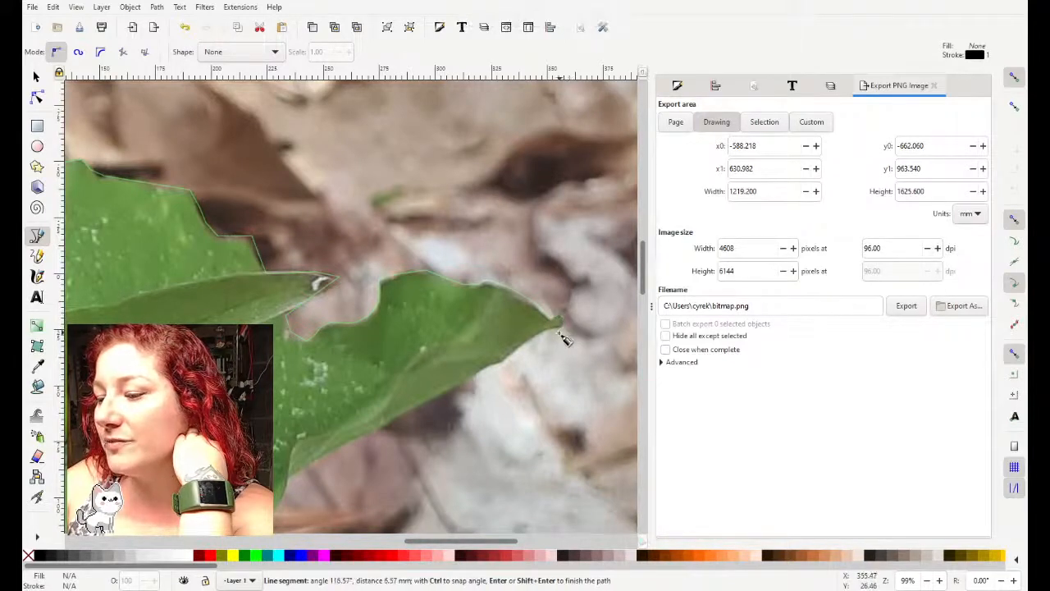
{"action": "left_click", "coordinate": [565, 333]}
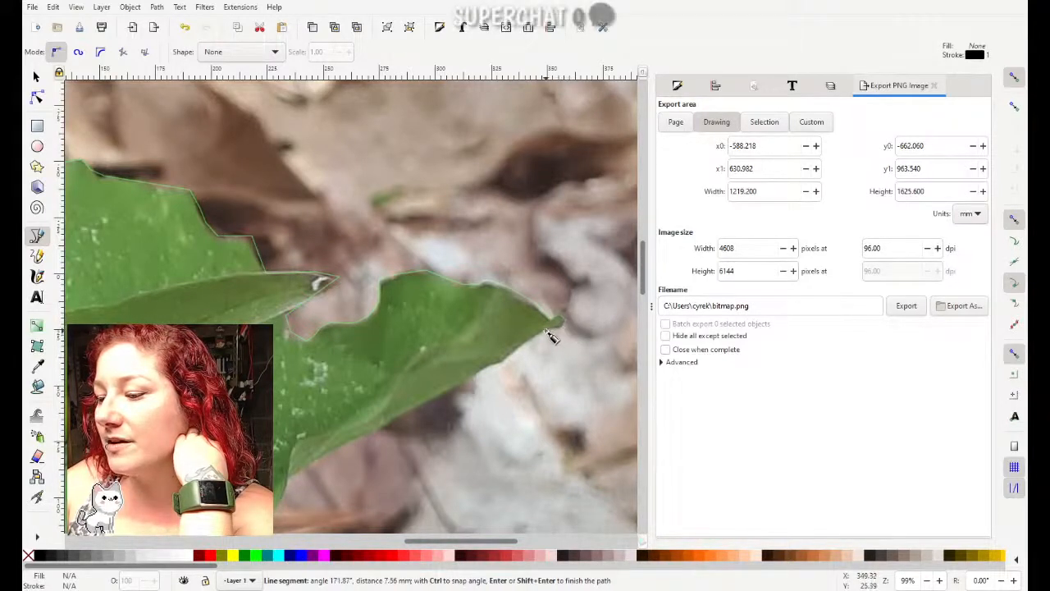
Step: Trace the path back along the upper right leaf's lower edge to the junction of the leaves at the stem
{"action": "left_click", "coordinate": [548, 333]}
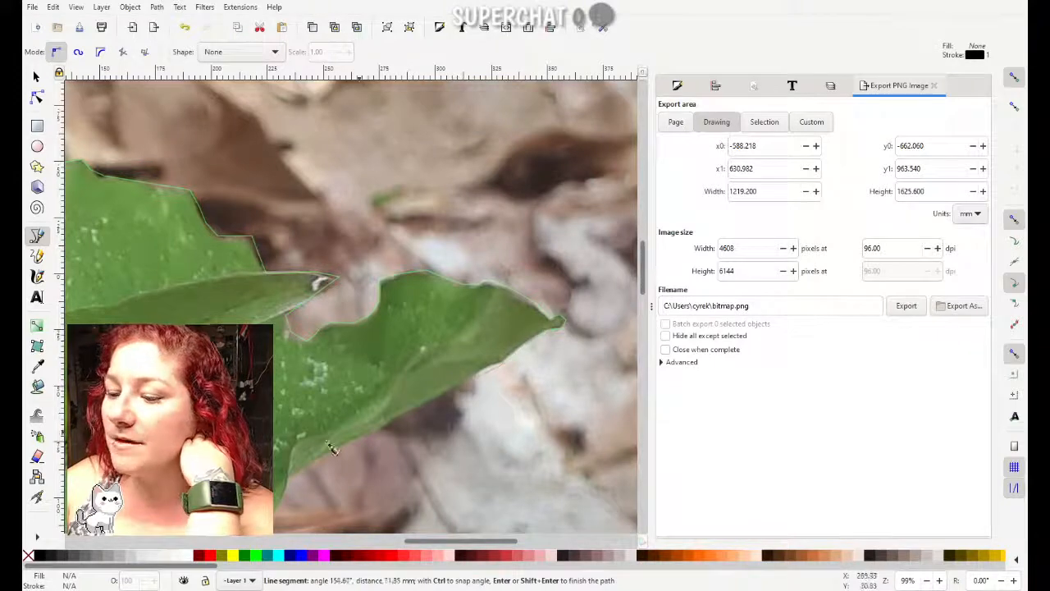
{"action": "left_click", "coordinate": [300, 455]}
{"action": "scroll", "coordinate": [297, 452], "scroll_direction": "down", "scroll_amount": 5}
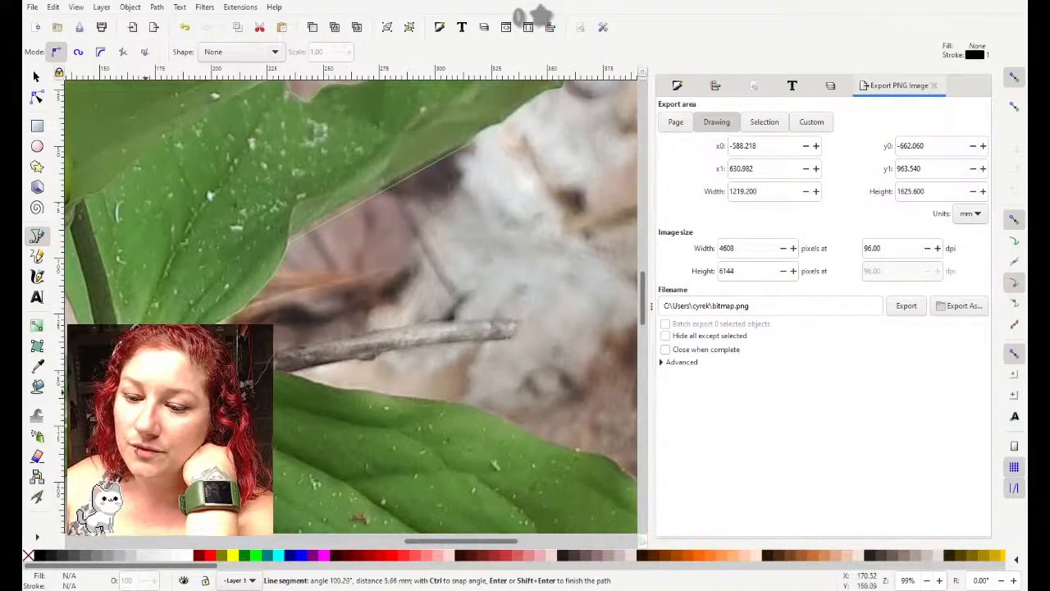
{"action": "left_click", "coordinate": [146, 392]}
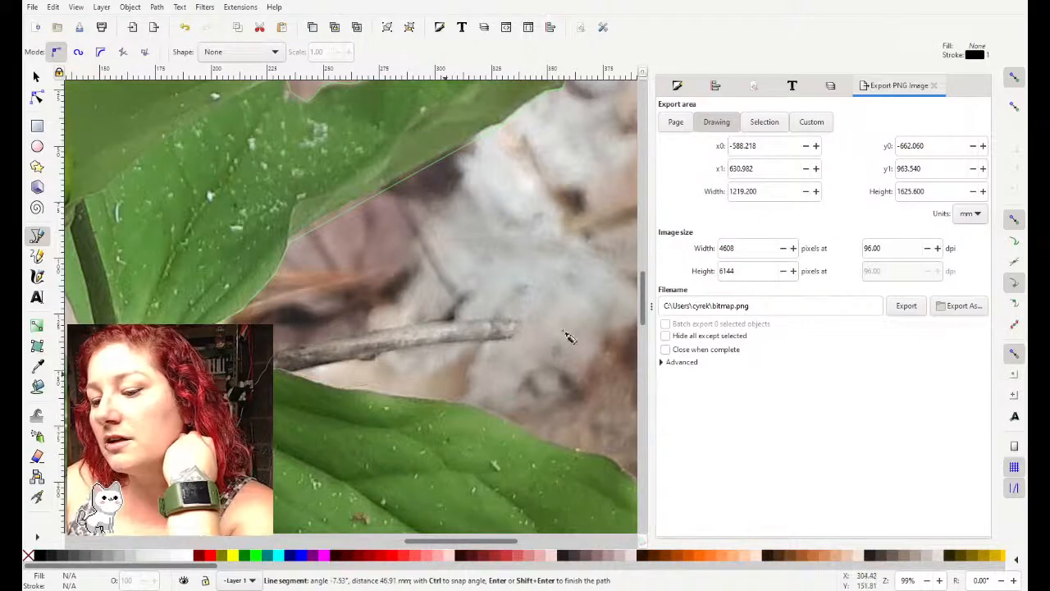
Step: Trace the path along the lower right leaf's upper edge and over its rounded outer shoulder
{"action": "scroll", "coordinate": [574, 328], "scroll_direction": "down", "scroll_amount": 4}
{"action": "left_click", "coordinate": [355, 251]}
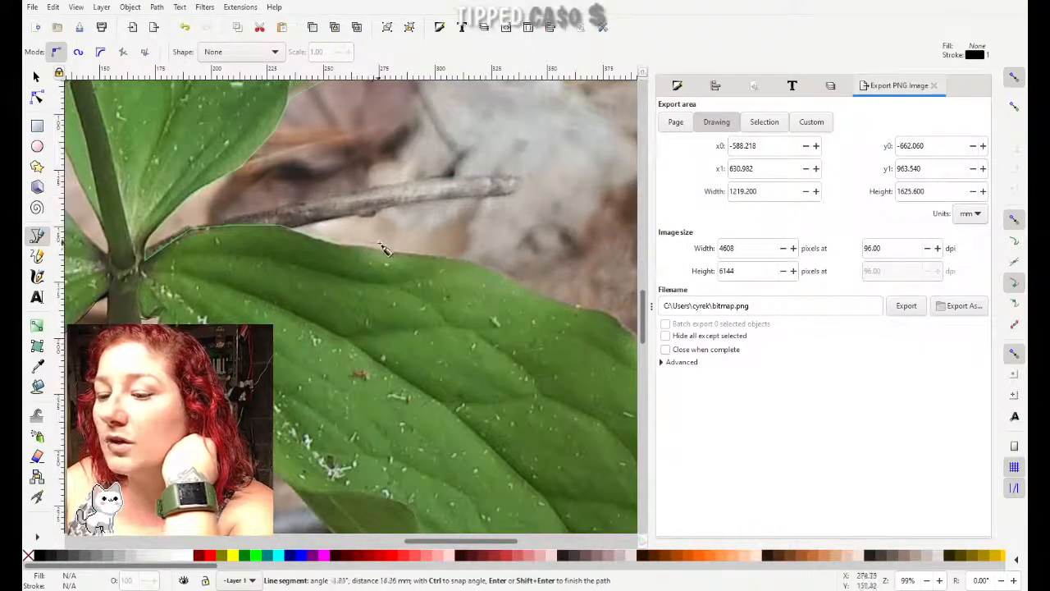
{"action": "left_click", "coordinate": [420, 256]}
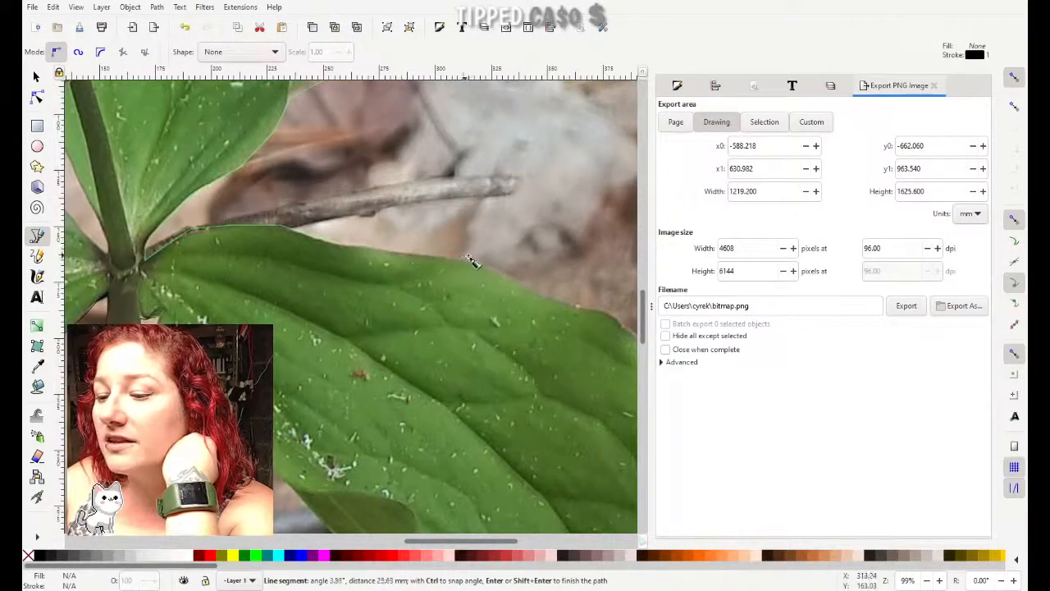
{"action": "left_click_drag", "start_coordinate": [427, 542], "coordinate": [464, 537]}
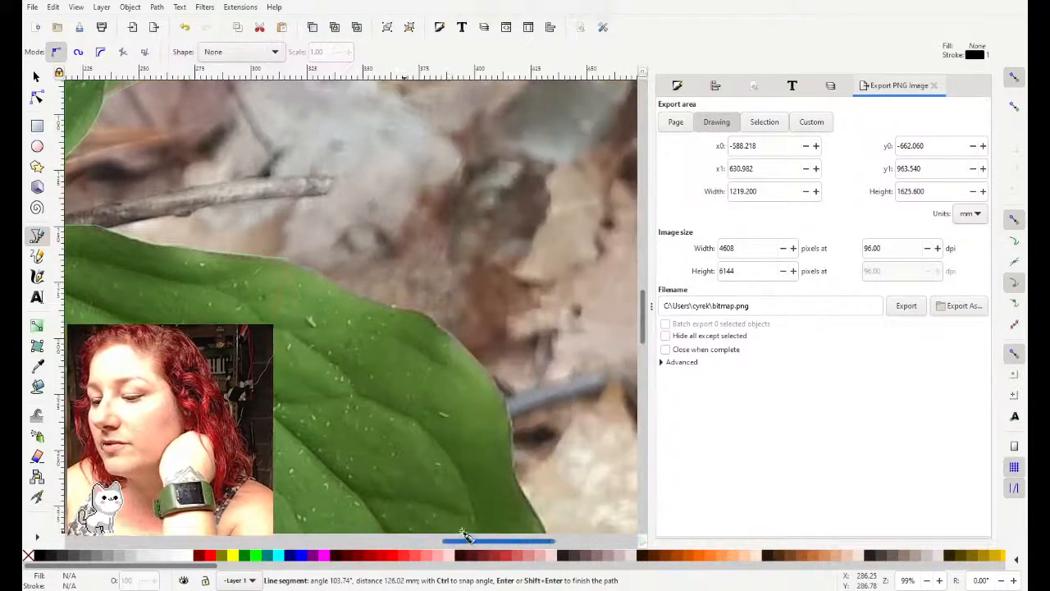
{"action": "left_click", "coordinate": [322, 277]}
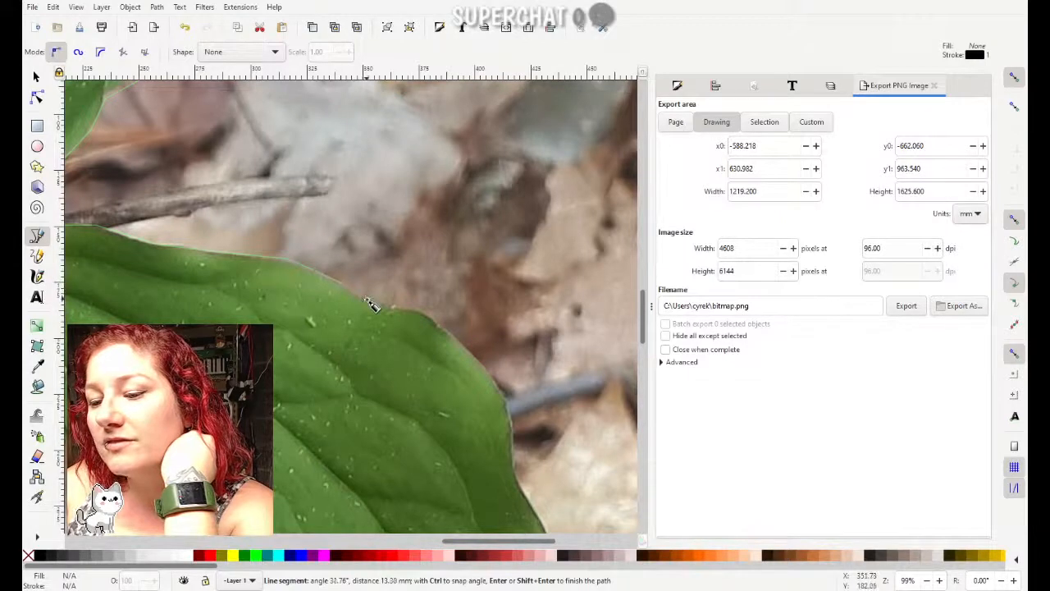
{"action": "left_click", "coordinate": [381, 309]}
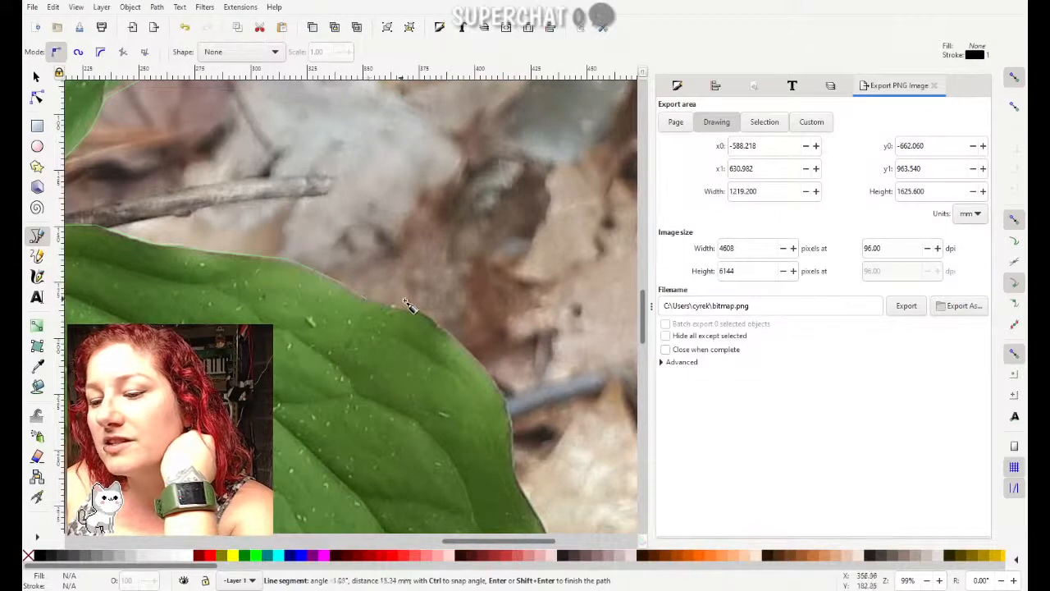
{"action": "left_click", "coordinate": [441, 322]}
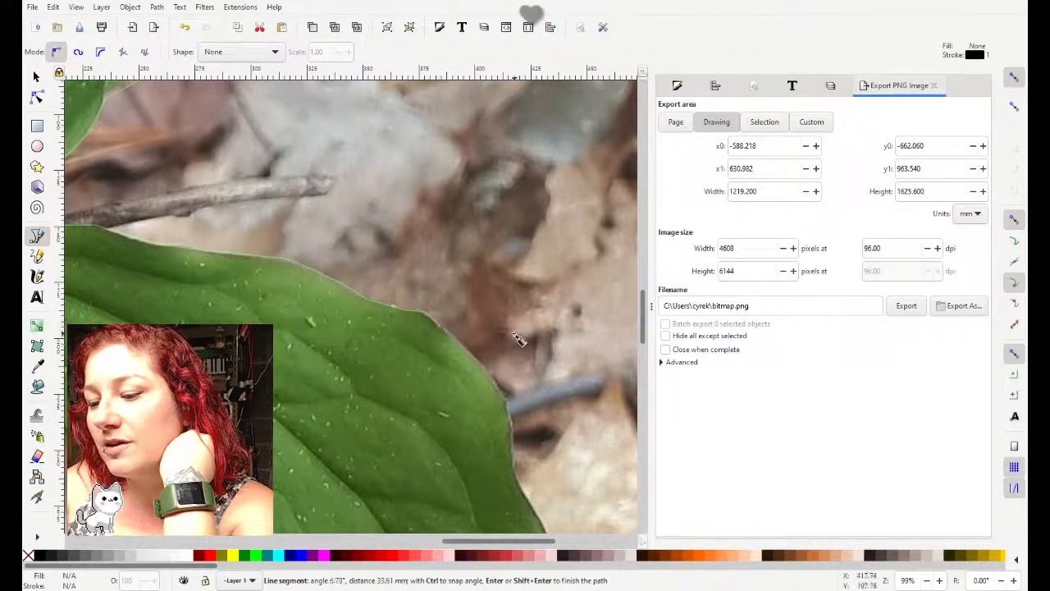
{"action": "left_click", "coordinate": [465, 348]}
{"action": "left_click", "coordinate": [495, 378]}
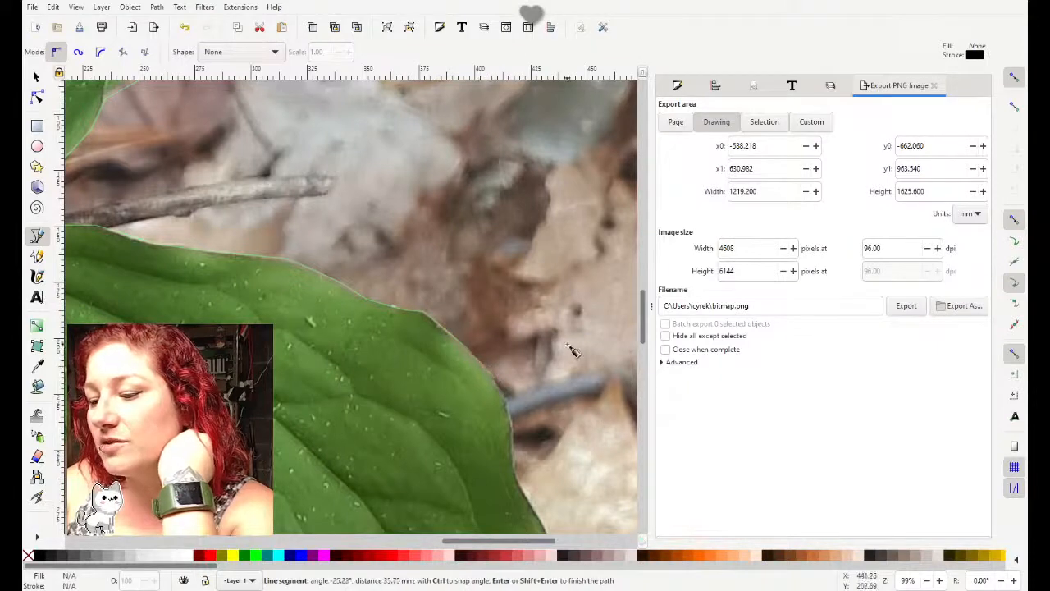
Step: Continue the path down the lower right leaf's outer edge and around the bulge at its widest part
{"action": "scroll", "coordinate": [570, 350], "scroll_direction": "down", "scroll_amount": 3}
{"action": "left_click", "coordinate": [507, 258]}
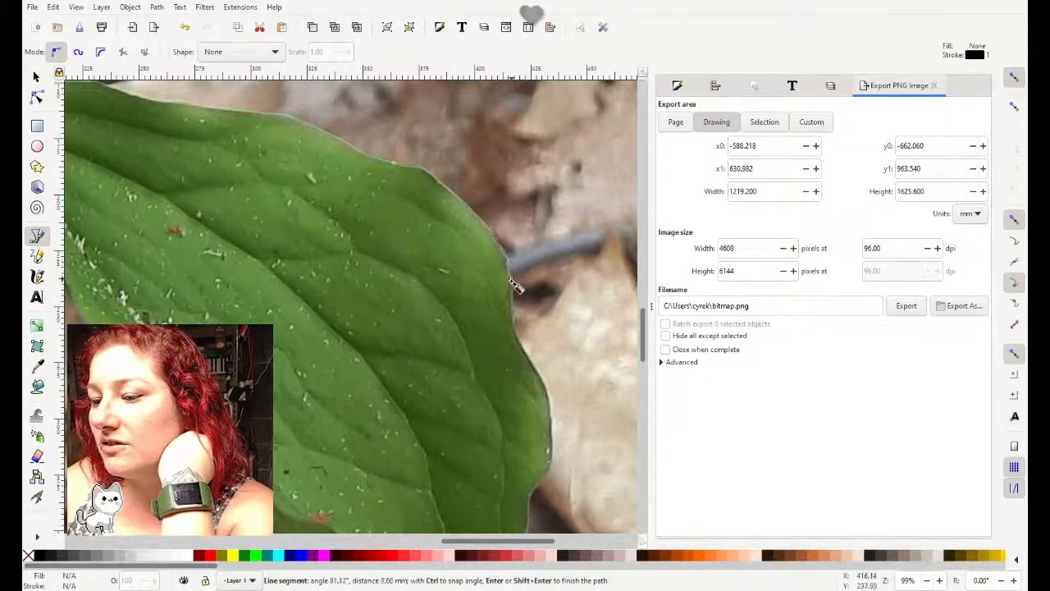
{"action": "left_click", "coordinate": [513, 288]}
{"action": "left_click", "coordinate": [516, 325]}
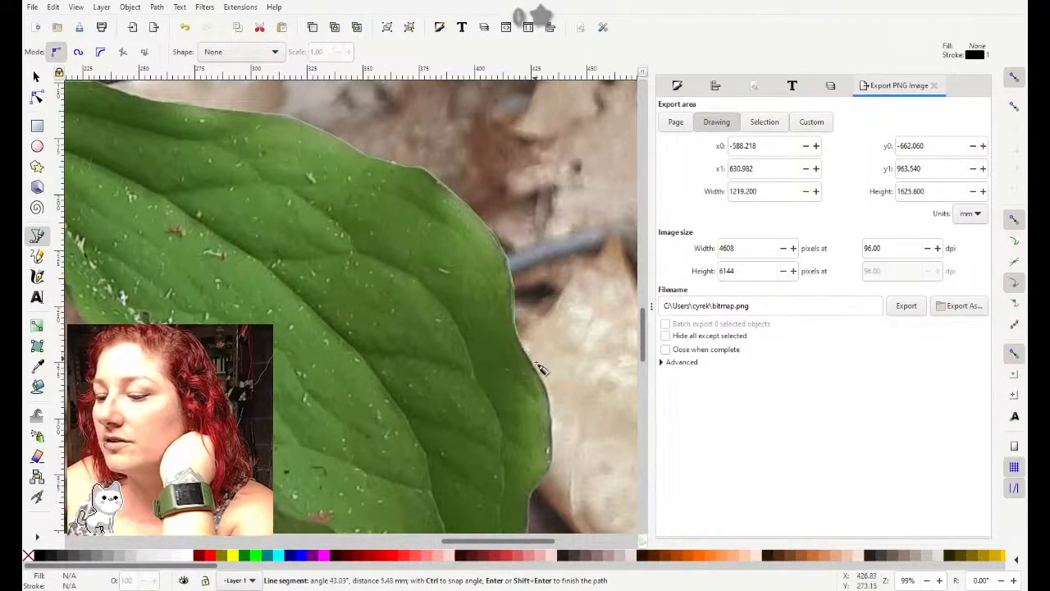
{"action": "scroll", "coordinate": [546, 376], "scroll_direction": "down", "scroll_amount": 6}
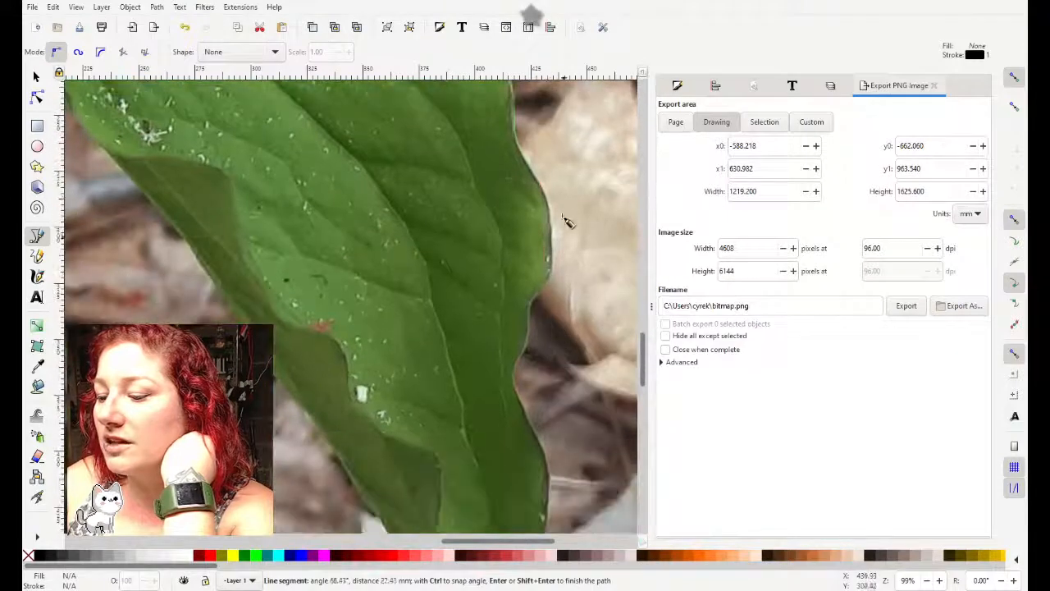
{"action": "left_click", "coordinate": [539, 184]}
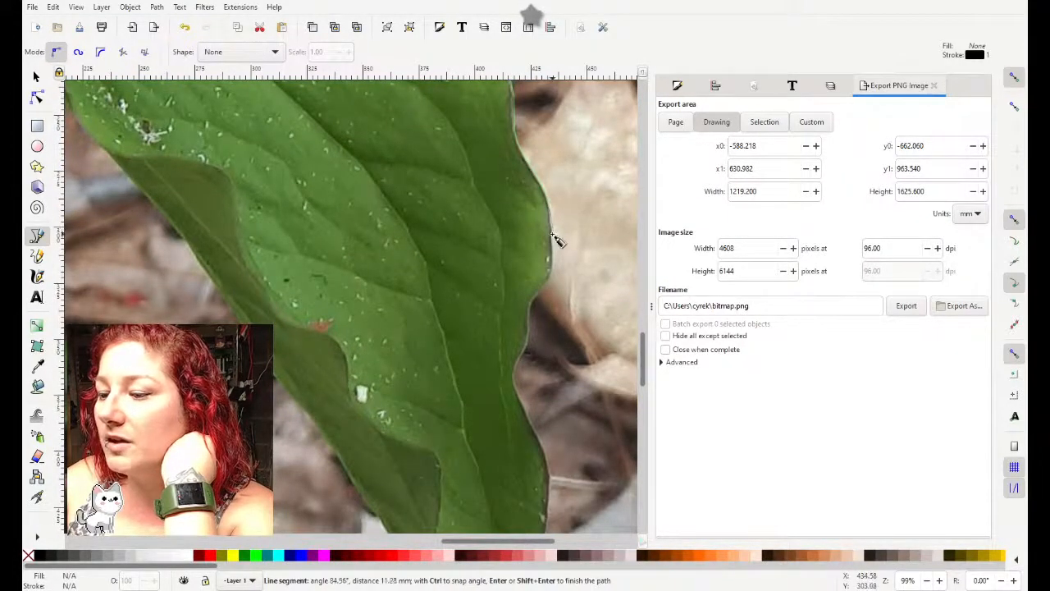
{"action": "left_click", "coordinate": [555, 285]}
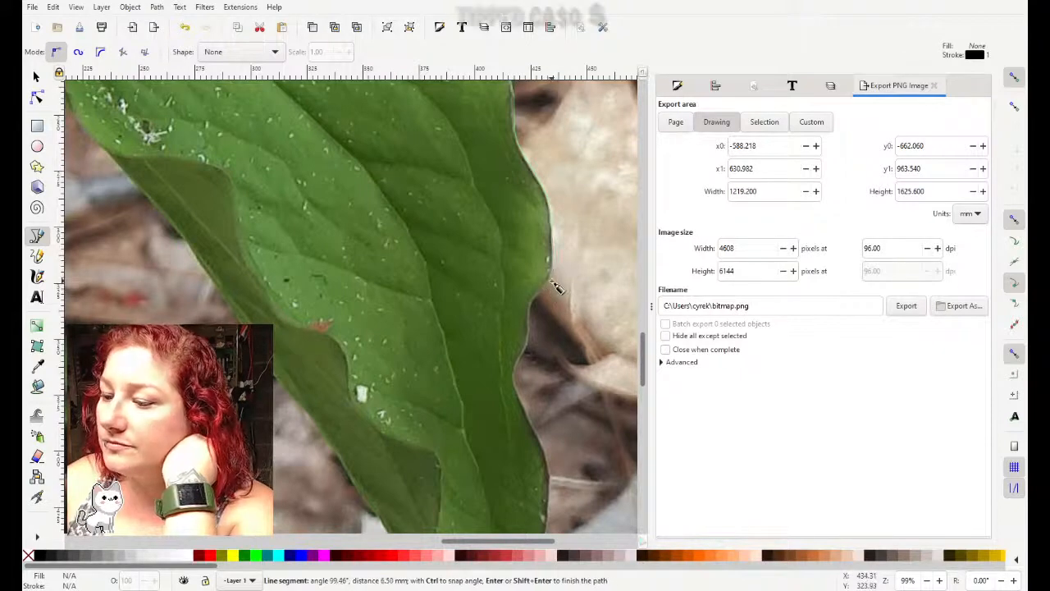
{"action": "left_click", "coordinate": [531, 303]}
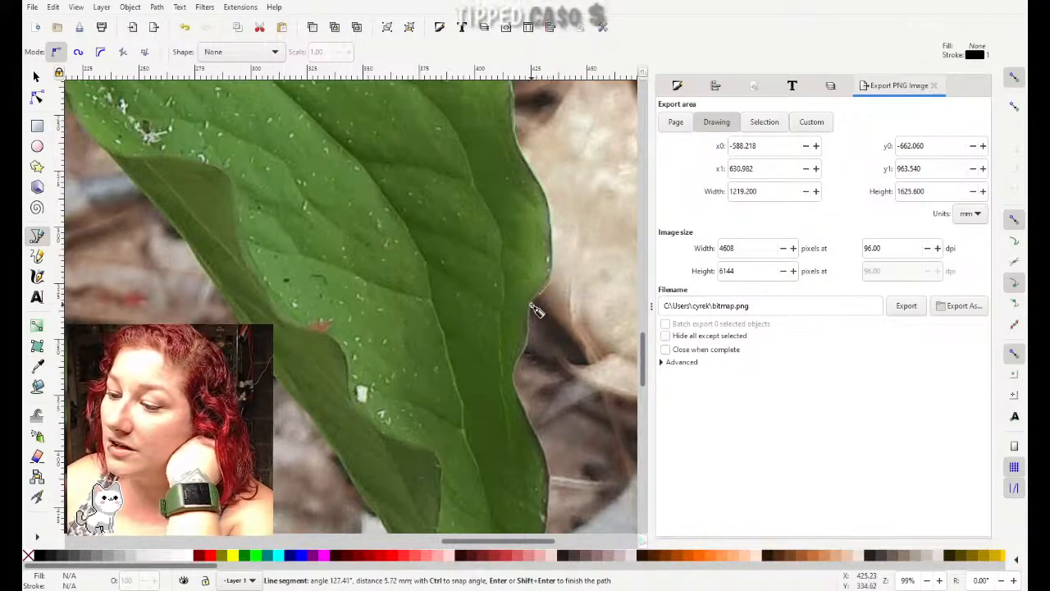
Step: Trace the path down the leaf's wavy outer edge to the point near the tip where the folded underside begins
{"action": "left_click", "coordinate": [528, 349]}
{"action": "left_click", "coordinate": [517, 361]}
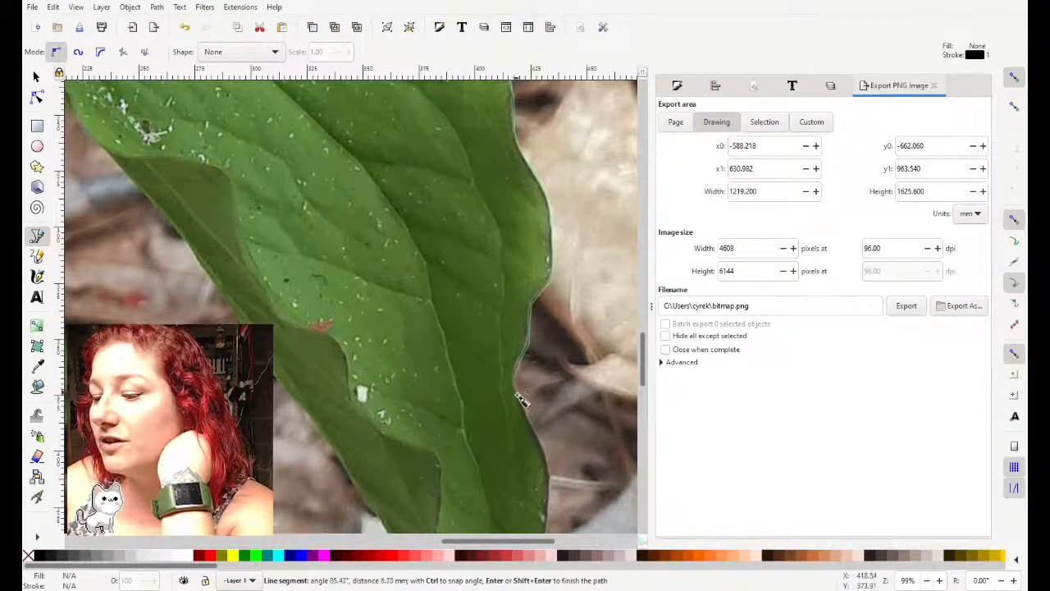
{"action": "left_click", "coordinate": [513, 407]}
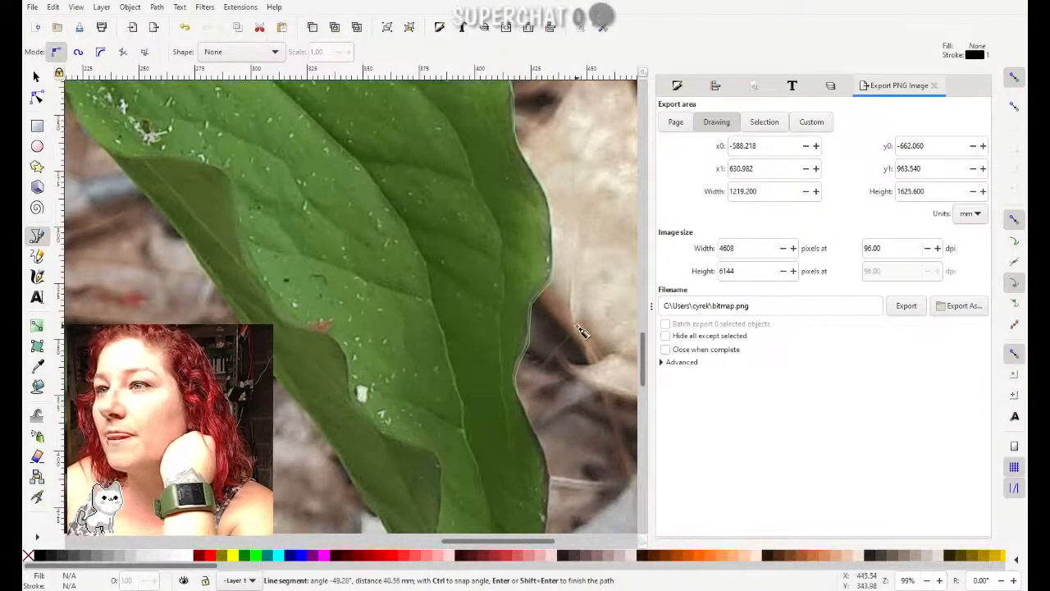
{"action": "left_click", "coordinate": [526, 410]}
{"action": "scroll", "coordinate": [532, 403], "scroll_direction": "down", "scroll_amount": 3}
{"action": "scroll", "coordinate": [538, 410], "scroll_direction": "down", "scroll_amount": 3}
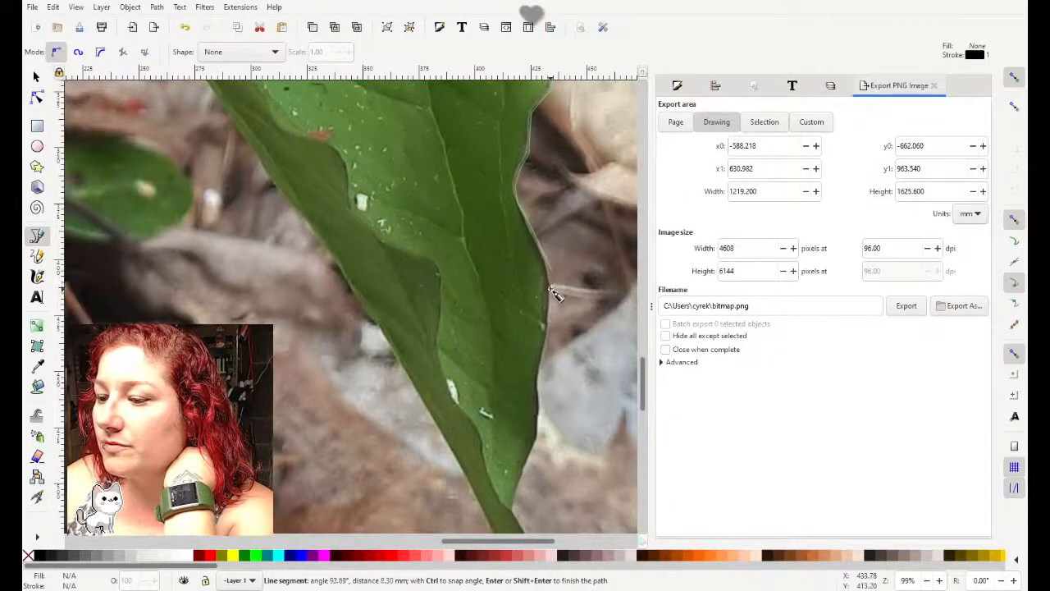
{"action": "left_click", "coordinate": [545, 376]}
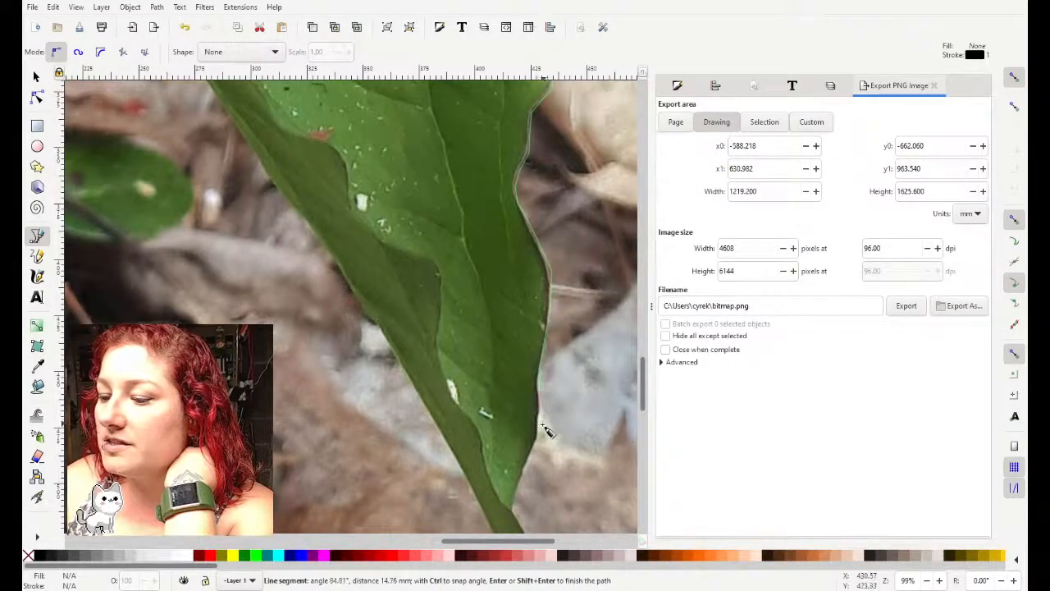
{"action": "scroll", "coordinate": [543, 423], "scroll_direction": "down", "scroll_amount": 6}
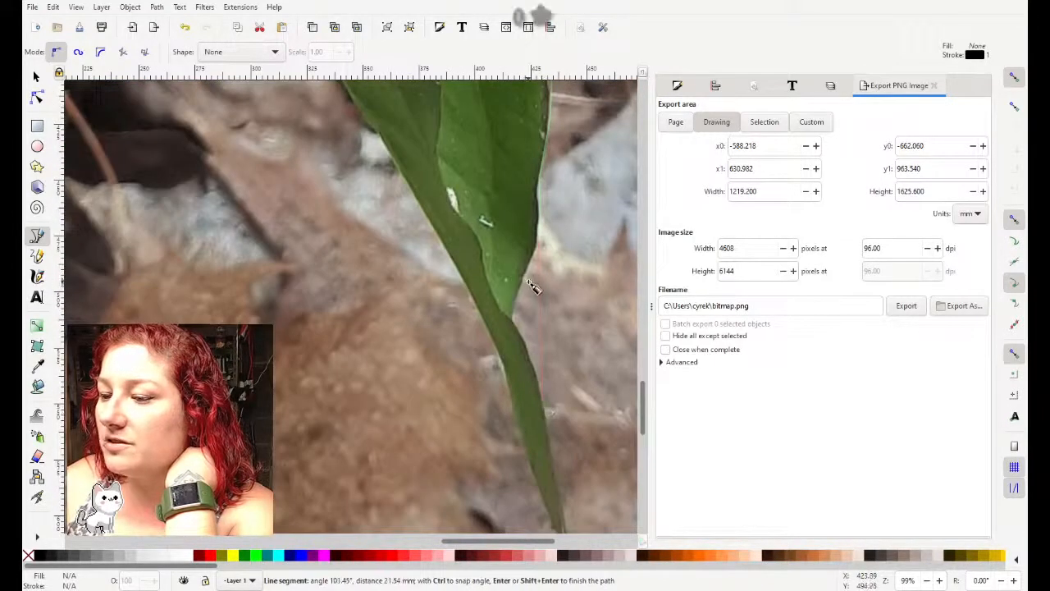
{"action": "left_click", "coordinate": [515, 325]}
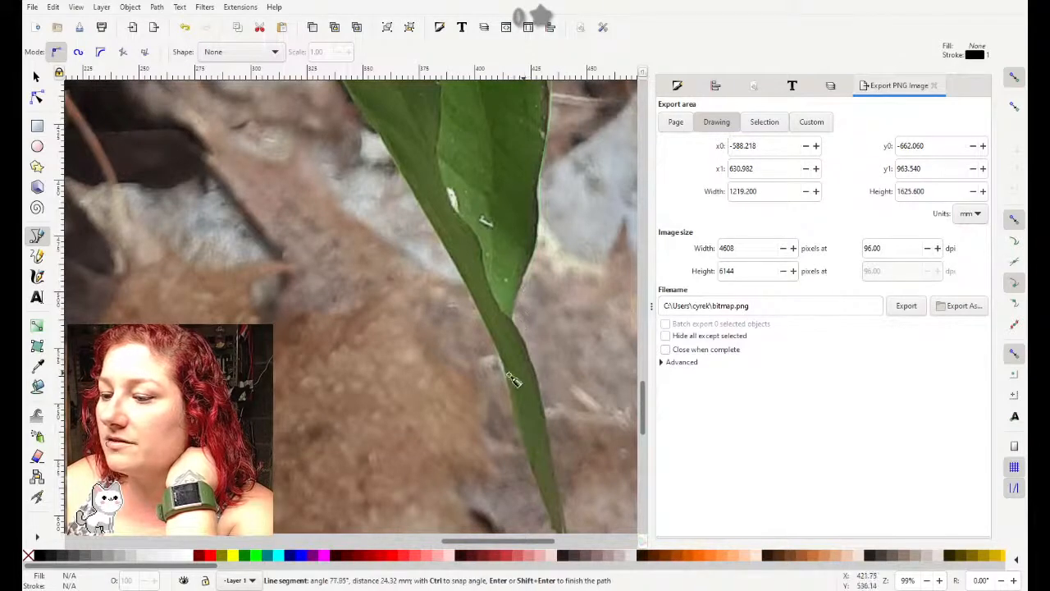
Step: Run the path back up the fold line between the leaf's top face and its darker underside, past the lowest curve
{"action": "left_click", "coordinate": [484, 291]}
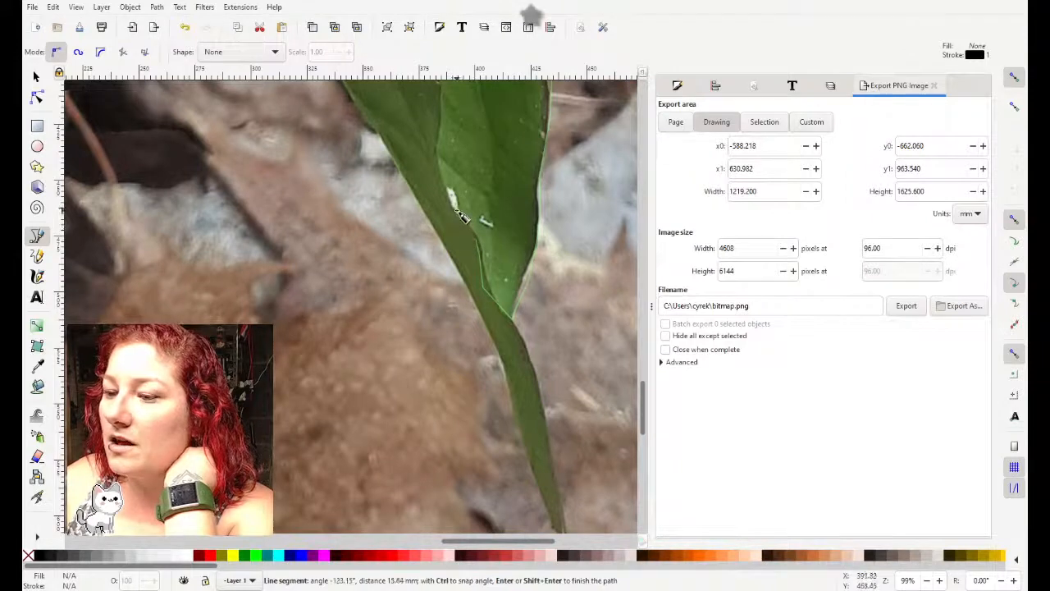
{"action": "scroll", "coordinate": [443, 189], "scroll_direction": "up", "scroll_amount": 3}
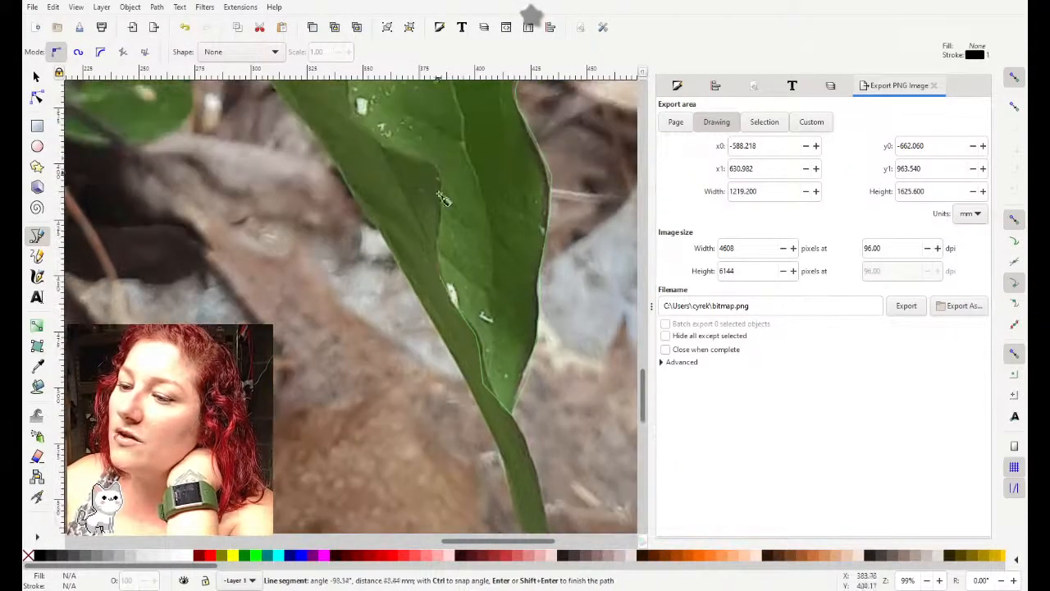
{"action": "left_click", "coordinate": [436, 174]}
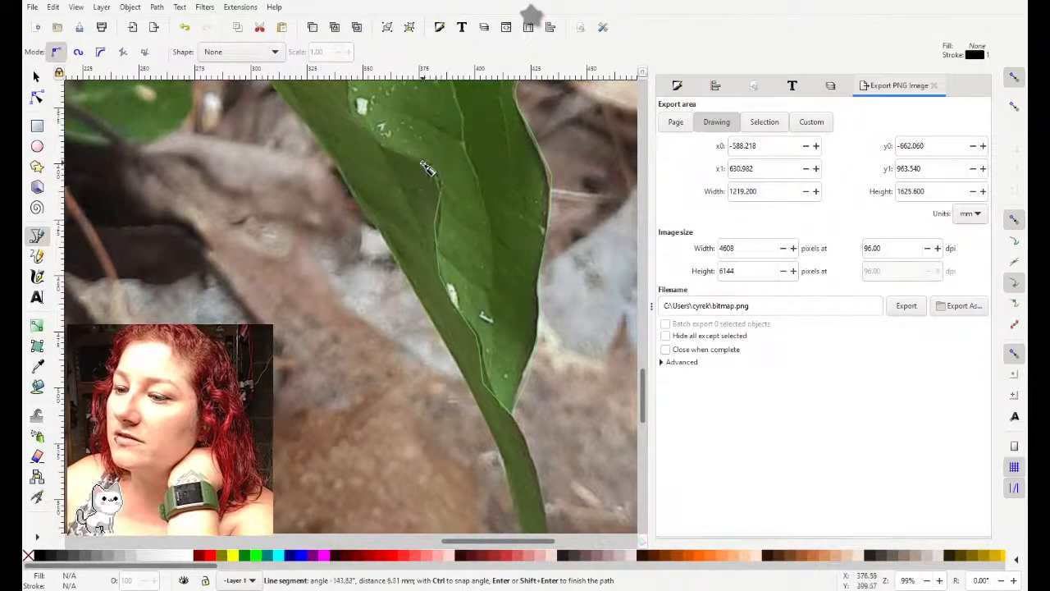
{"action": "left_click", "coordinate": [354, 134]}
{"action": "scroll", "coordinate": [355, 135], "scroll_direction": "up", "scroll_amount": 4}
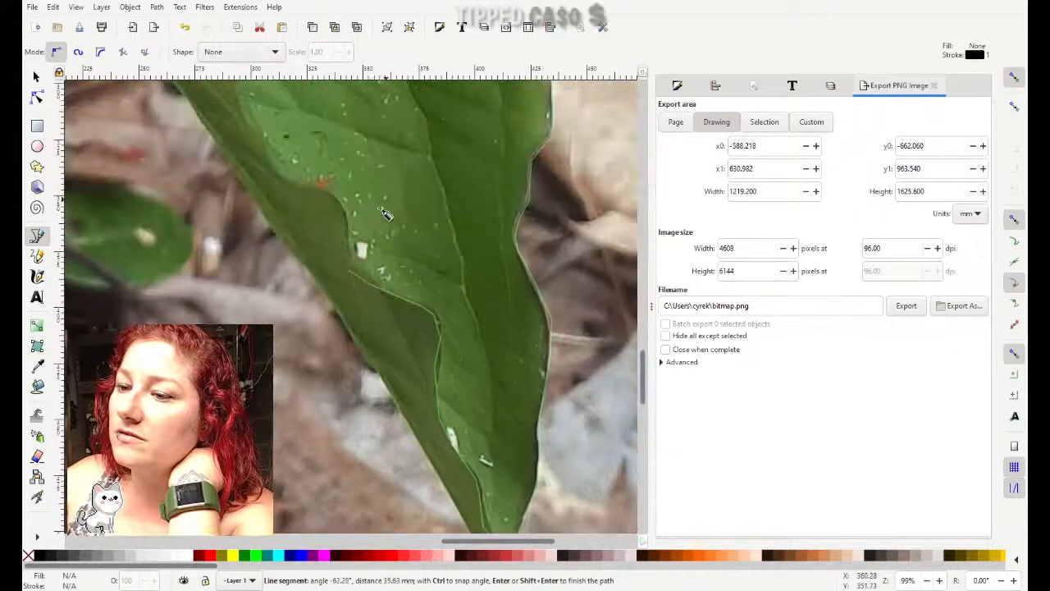
Step: Continue the path up the fold line around its upper curves to where the fold meets the leaf's lower edge
{"action": "left_click", "coordinate": [292, 173]}
{"action": "left_click", "coordinate": [264, 161]}
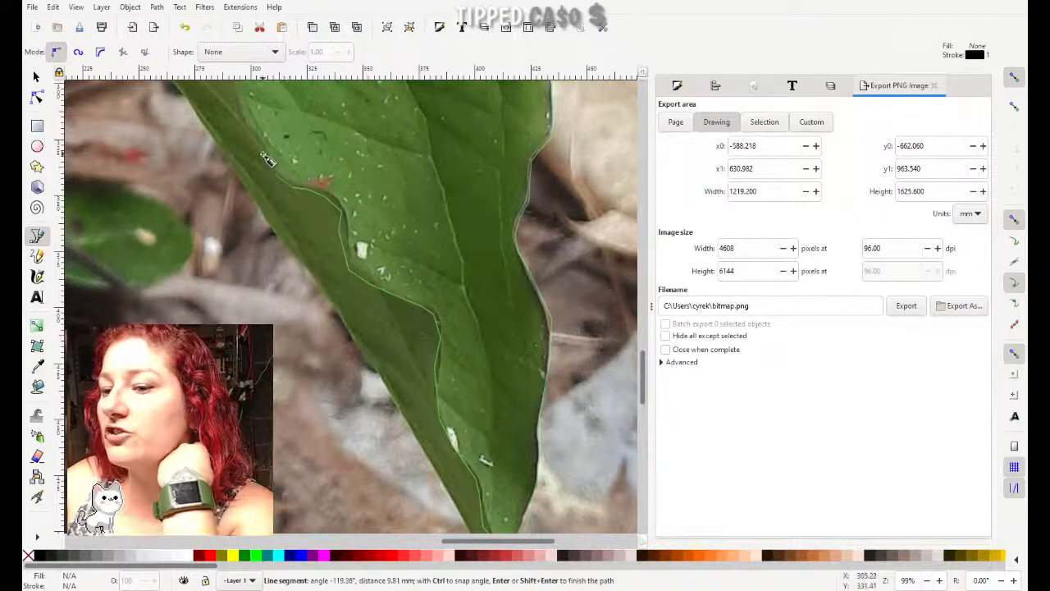
{"action": "scroll", "coordinate": [246, 205], "scroll_direction": "up", "scroll_amount": 3}
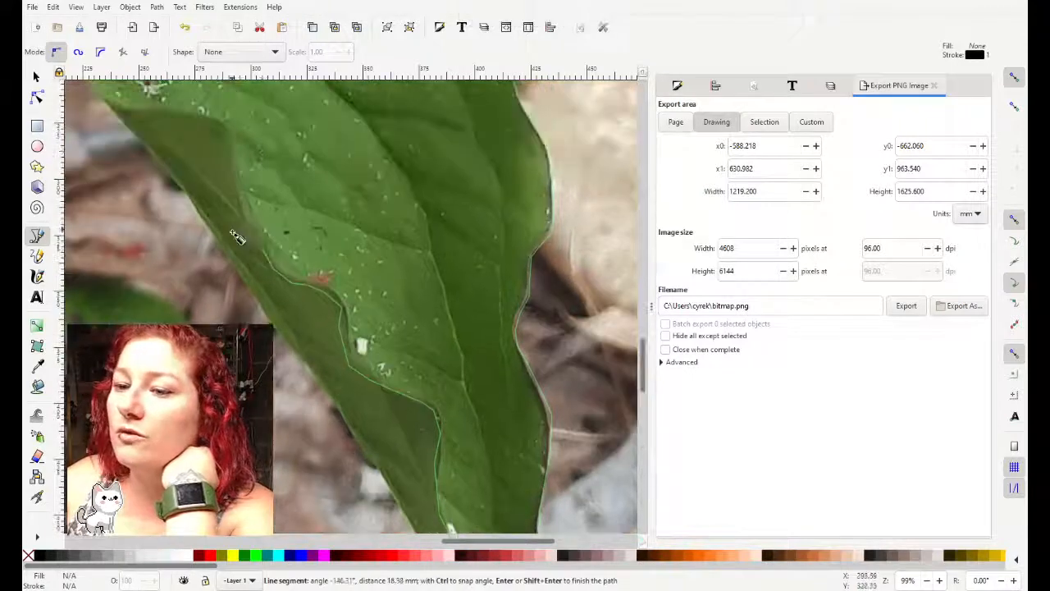
{"action": "left_click", "coordinate": [238, 193]}
{"action": "left_click", "coordinate": [235, 140]}
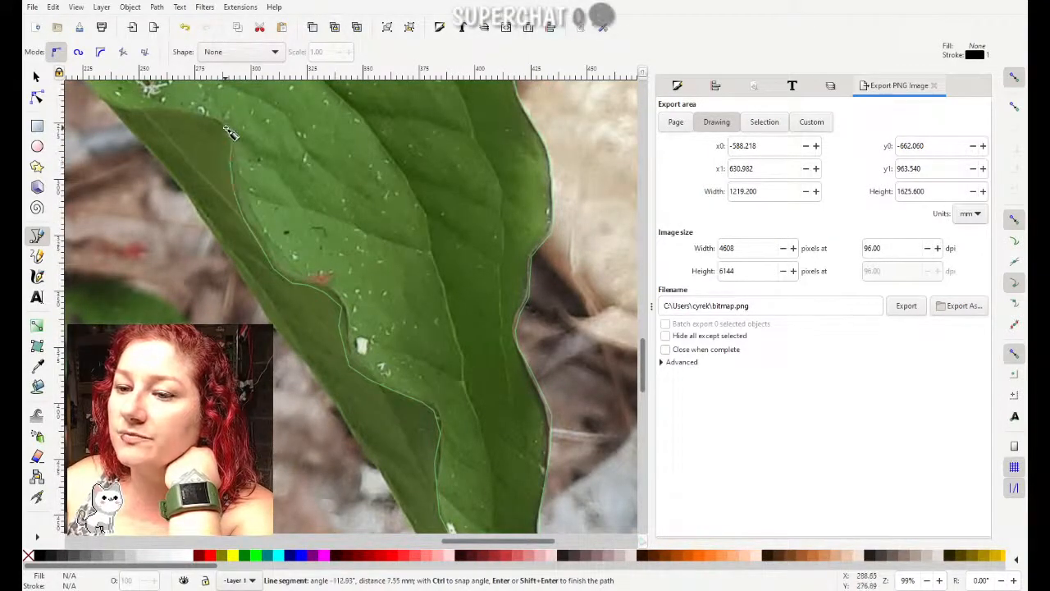
{"action": "scroll", "coordinate": [233, 138], "scroll_direction": "up", "scroll_amount": 3}
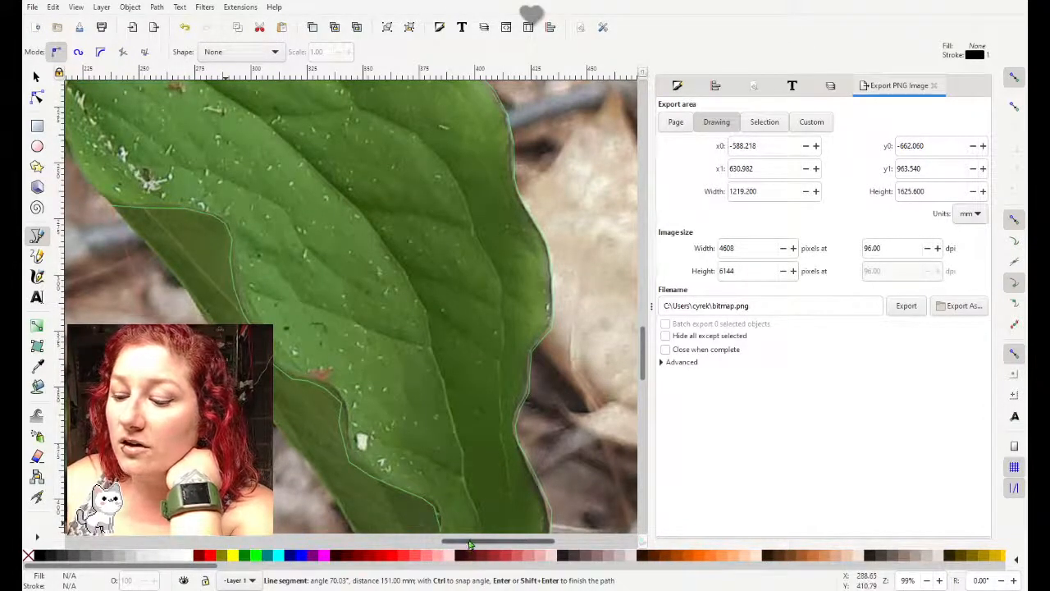
Step: Trace the path up the leaf's inner edge and along the small upper fold to the rounded lobe beside the stem
{"action": "scroll", "coordinate": [511, 307], "scroll_direction": "up", "scroll_amount": 5}
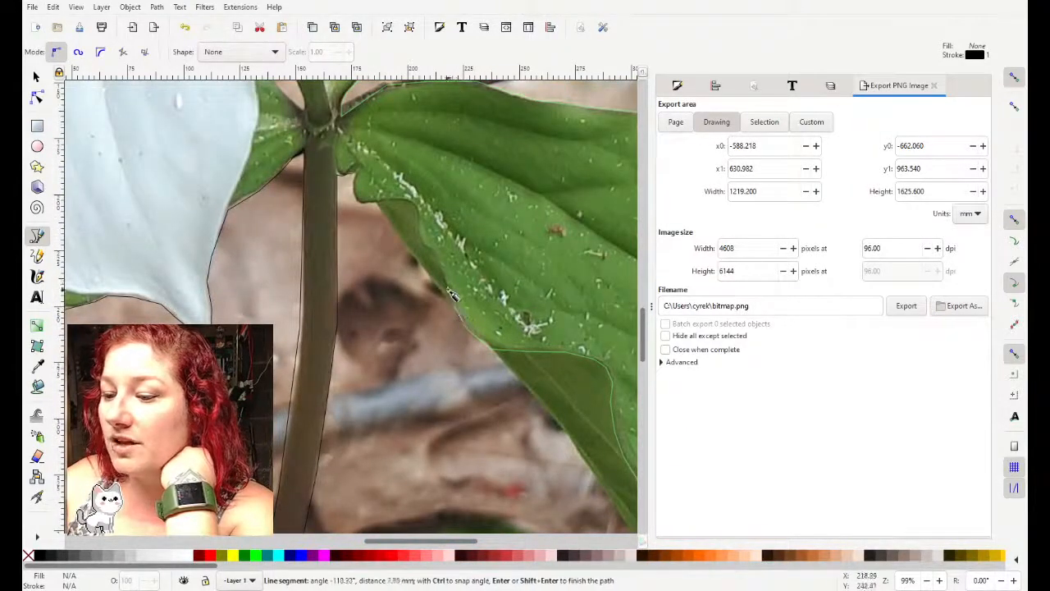
{"action": "left_click", "coordinate": [436, 254]}
{"action": "left_click", "coordinate": [426, 247]}
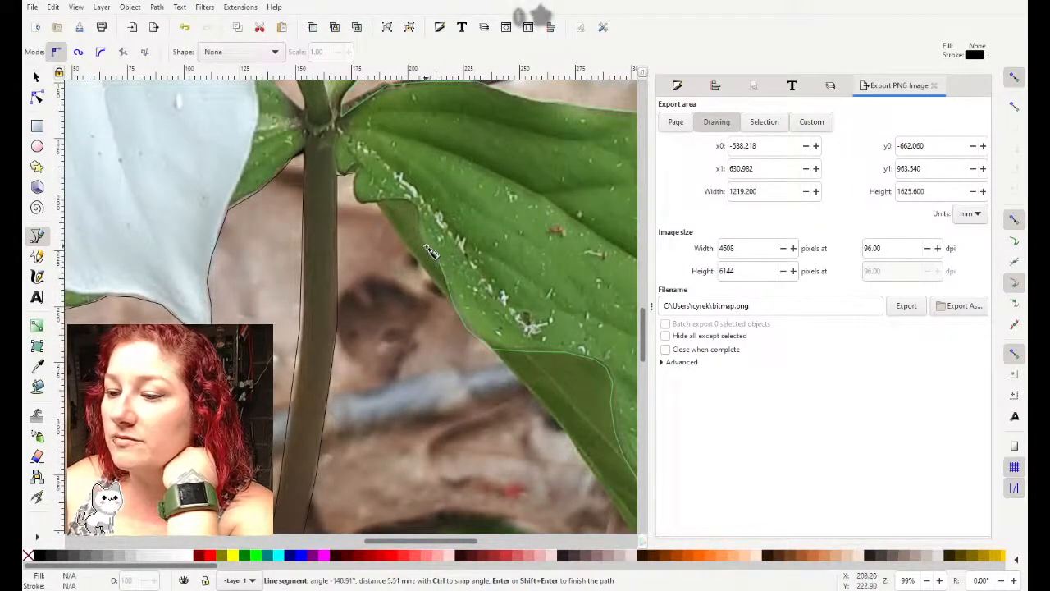
{"action": "left_click", "coordinate": [423, 230]}
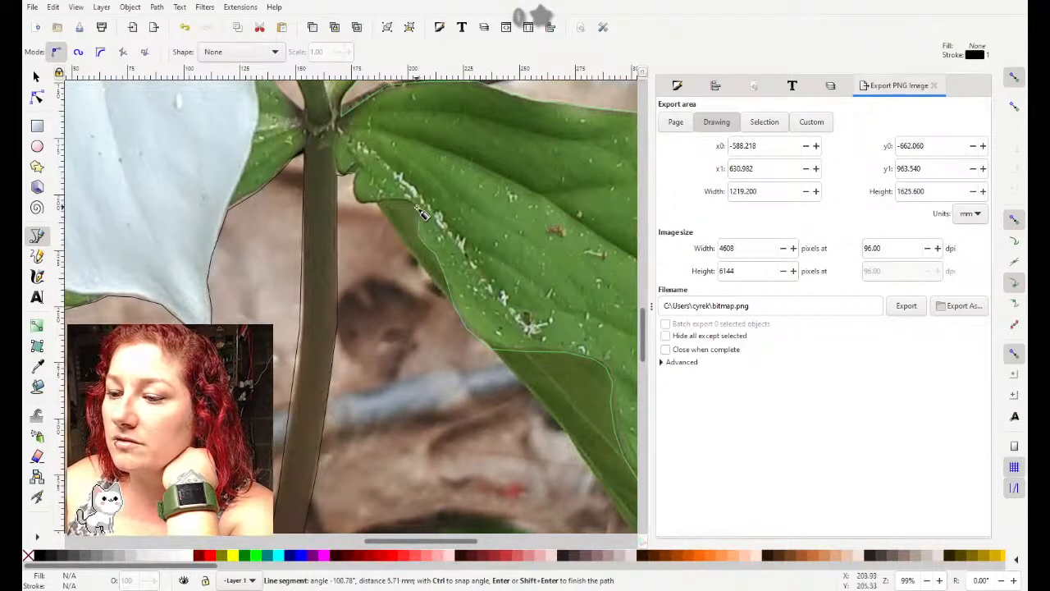
{"action": "left_click", "coordinate": [412, 204]}
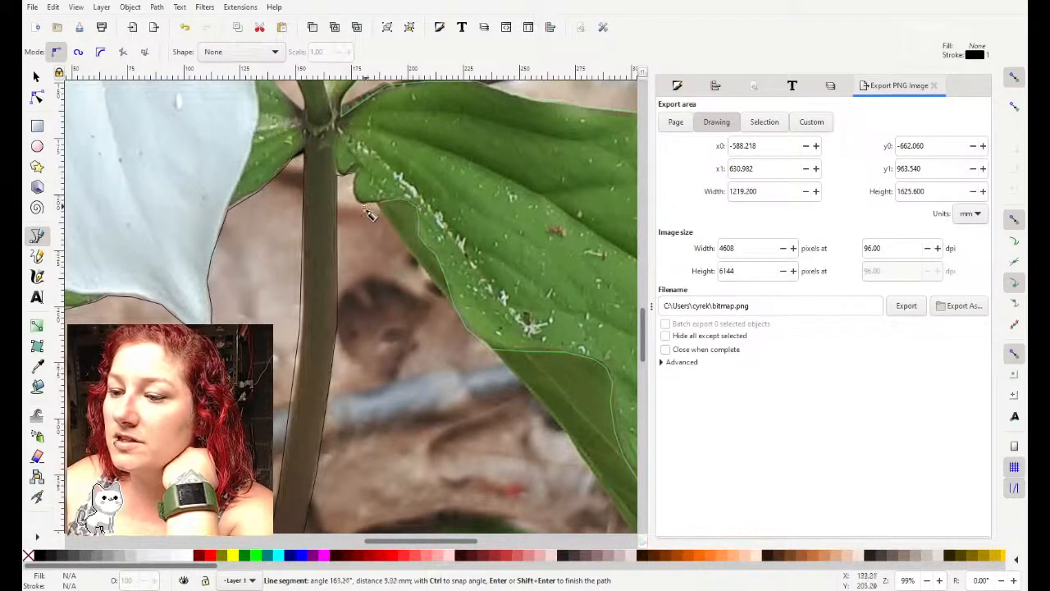
{"action": "left_click", "coordinate": [361, 207]}
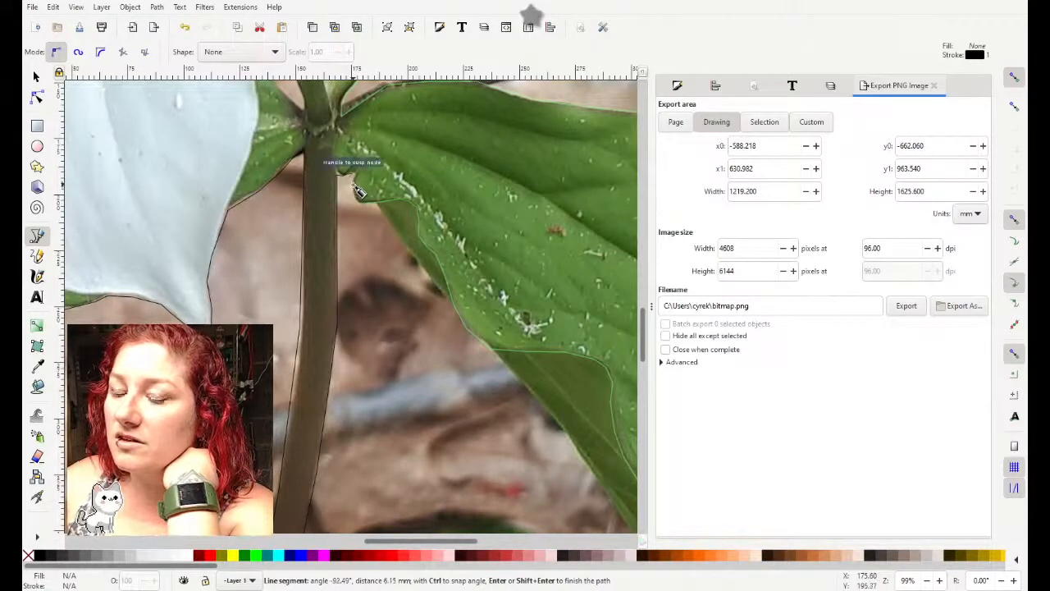
{"action": "scroll", "coordinate": [357, 188], "scroll_direction": "up", "scroll_amount": 3}
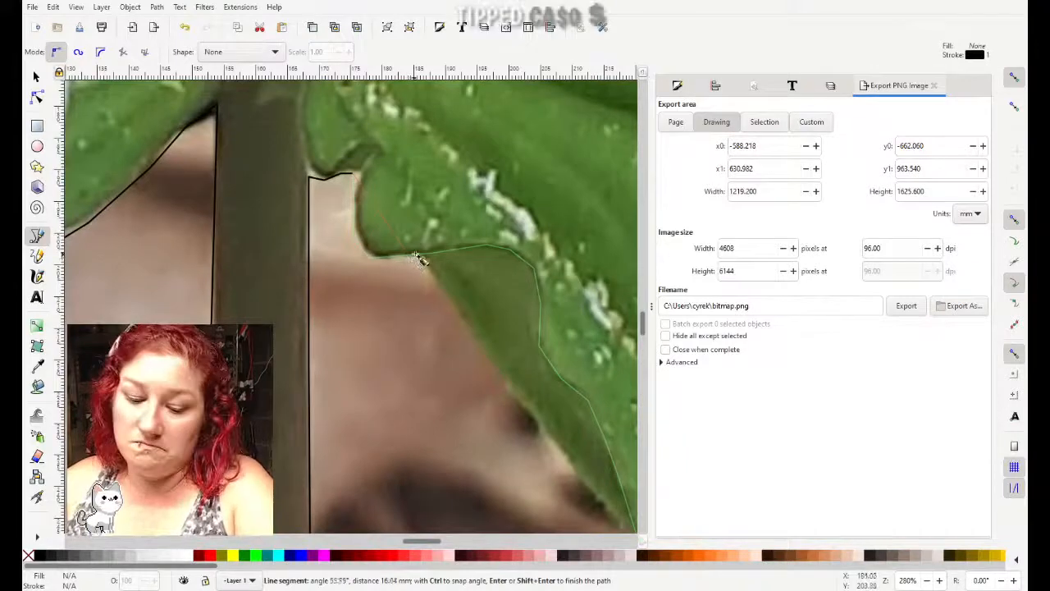
{"action": "scroll", "coordinate": [477, 219], "scroll_direction": "down", "scroll_amount": 3}
{"action": "scroll", "coordinate": [473, 220], "scroll_direction": "up", "scroll_amount": 3}
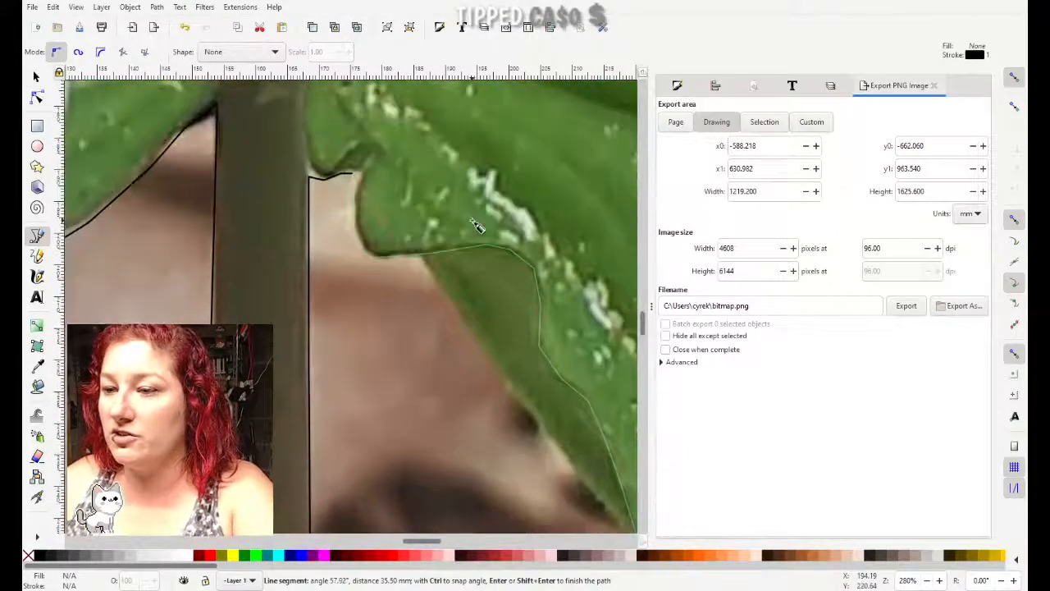
{"action": "scroll", "coordinate": [477, 223], "scroll_direction": "down", "scroll_amount": 1}
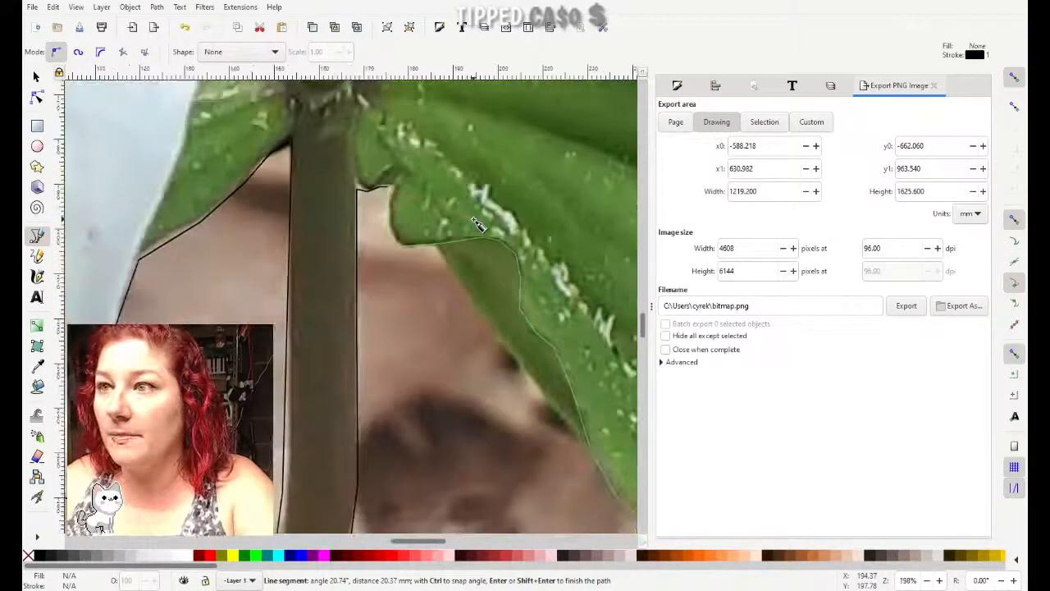
Step: Group the two traced outlines, the flower with its stem and the drooping leaf, and fill the group with bright green
{"action": "scroll", "coordinate": [477, 224], "scroll_direction": "down", "scroll_amount": 6}
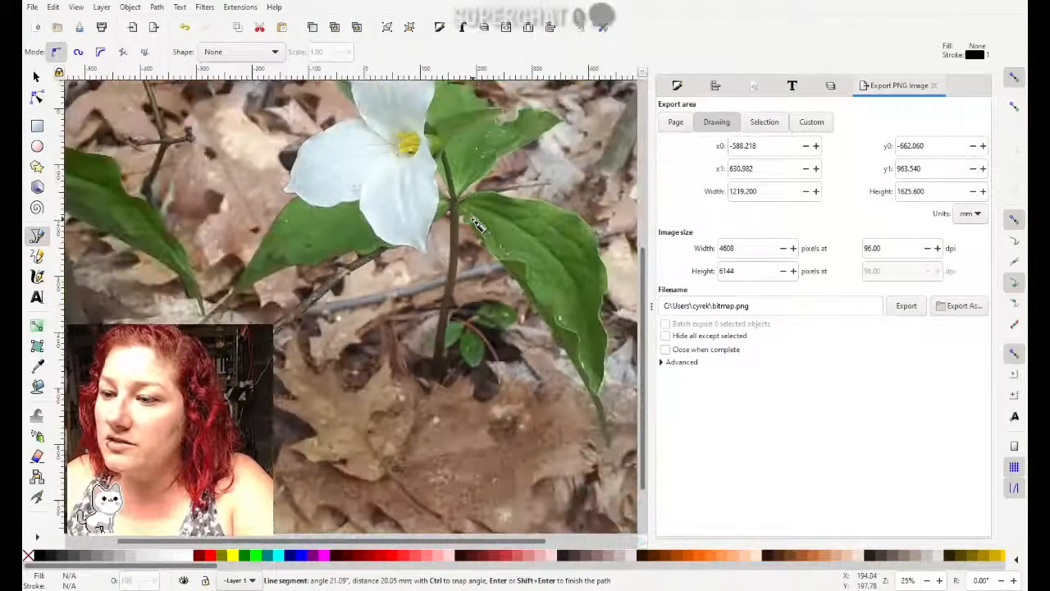
{"action": "scroll", "coordinate": [476, 224], "scroll_direction": "down", "scroll_amount": 1}
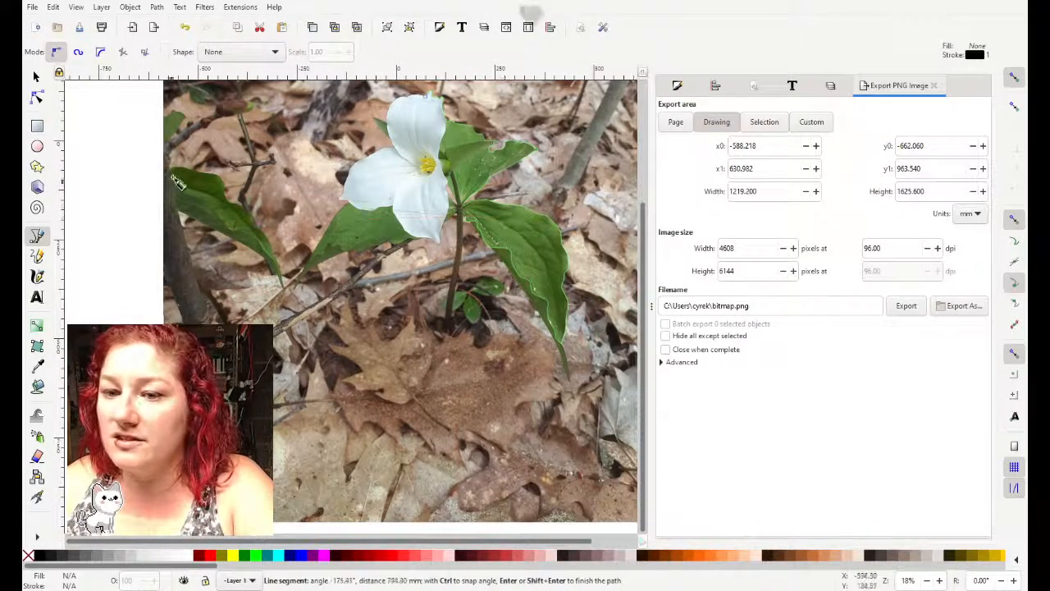
{"action": "left_click", "coordinate": [36, 78]}
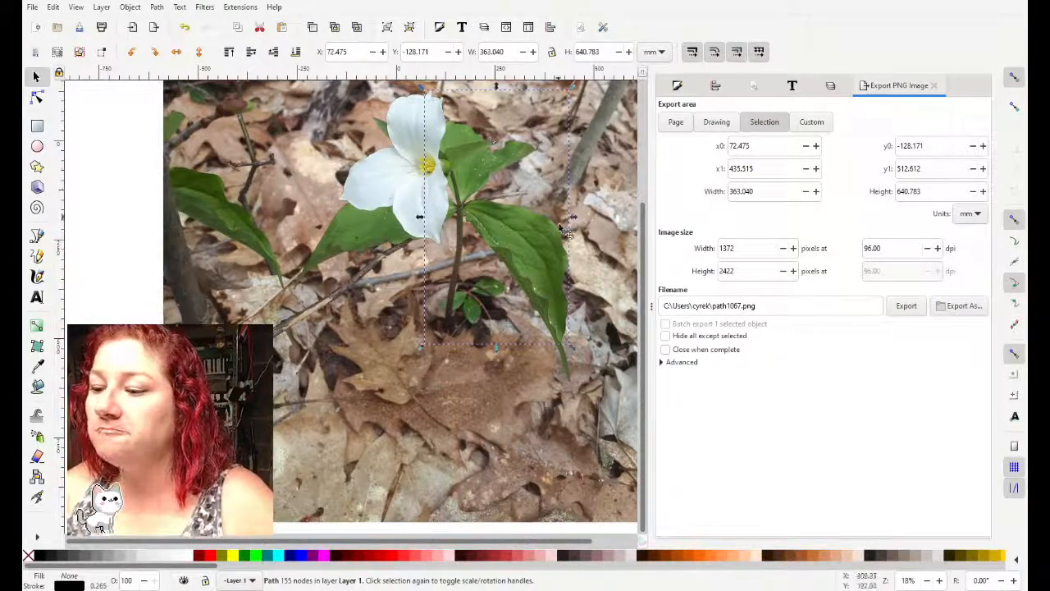
{"action": "scroll", "coordinate": [529, 205], "scroll_direction": "up", "scroll_amount": 2}
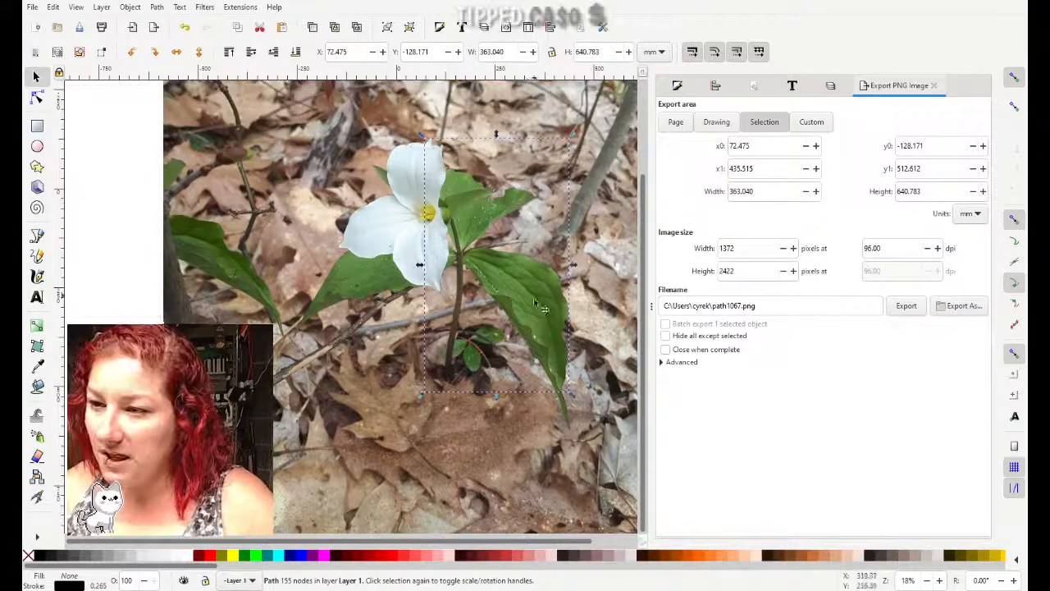
{"action": "left_click", "coordinate": [343, 250]}
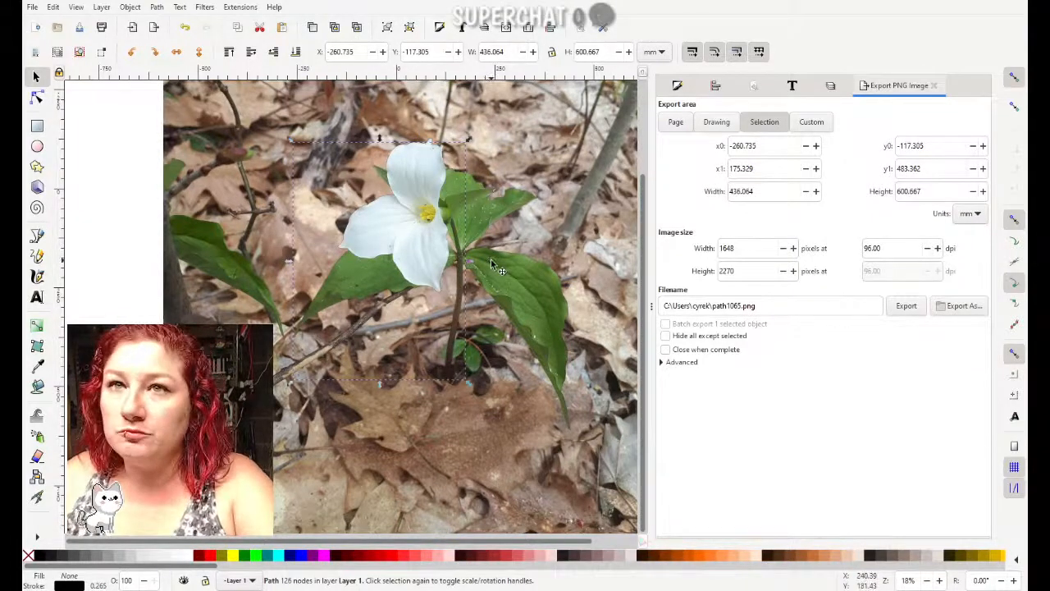
{"action": "scroll", "coordinate": [491, 259], "scroll_direction": "up", "scroll_amount": 2, "text": "ctrl"}
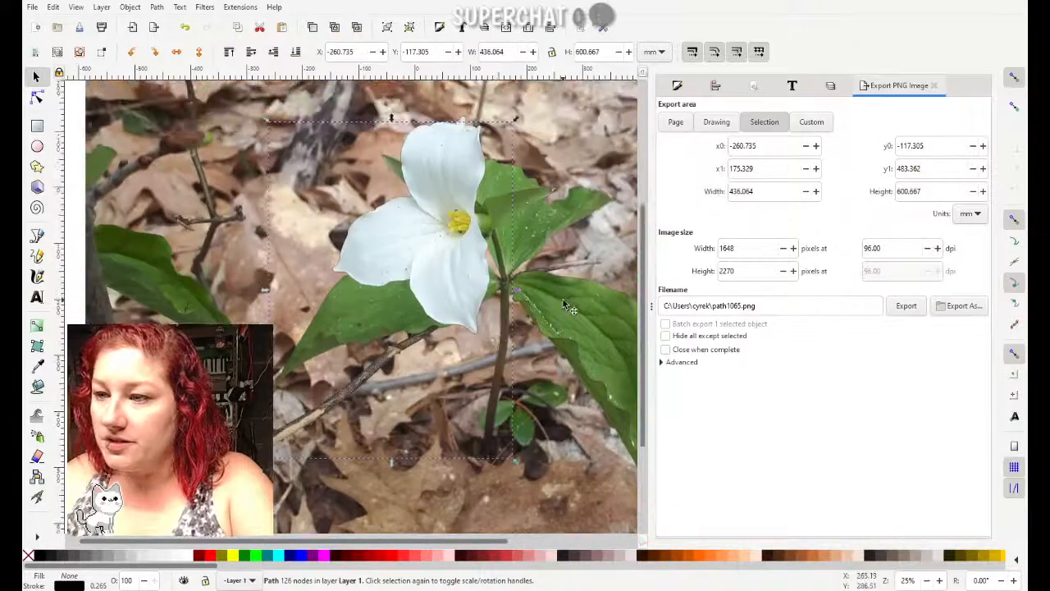
{"action": "left_click_drag", "start_coordinate": [366, 540], "coordinate": [404, 537]}
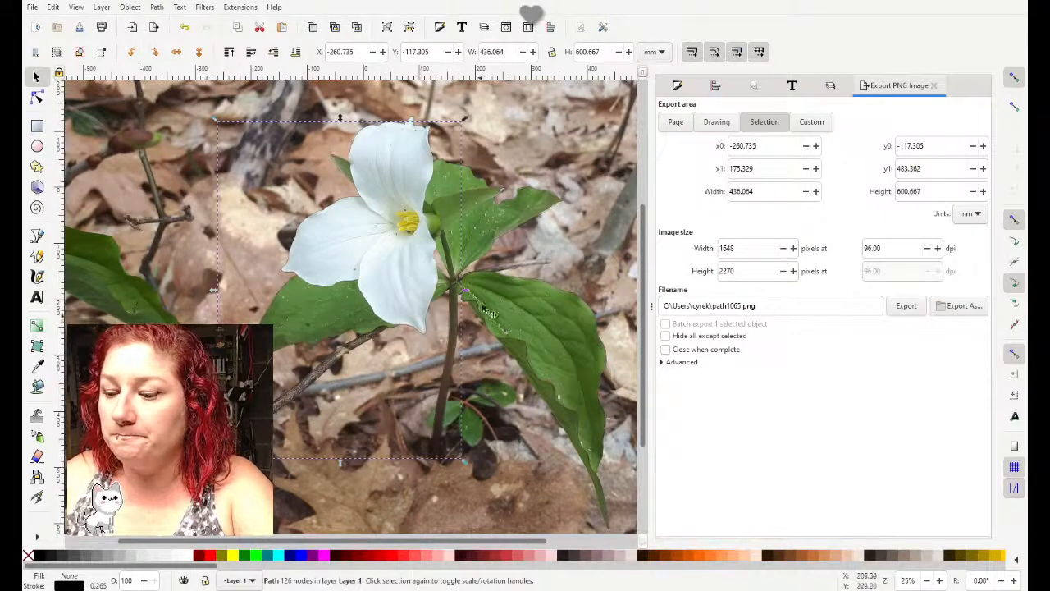
{"action": "left_click", "coordinate": [564, 206]}
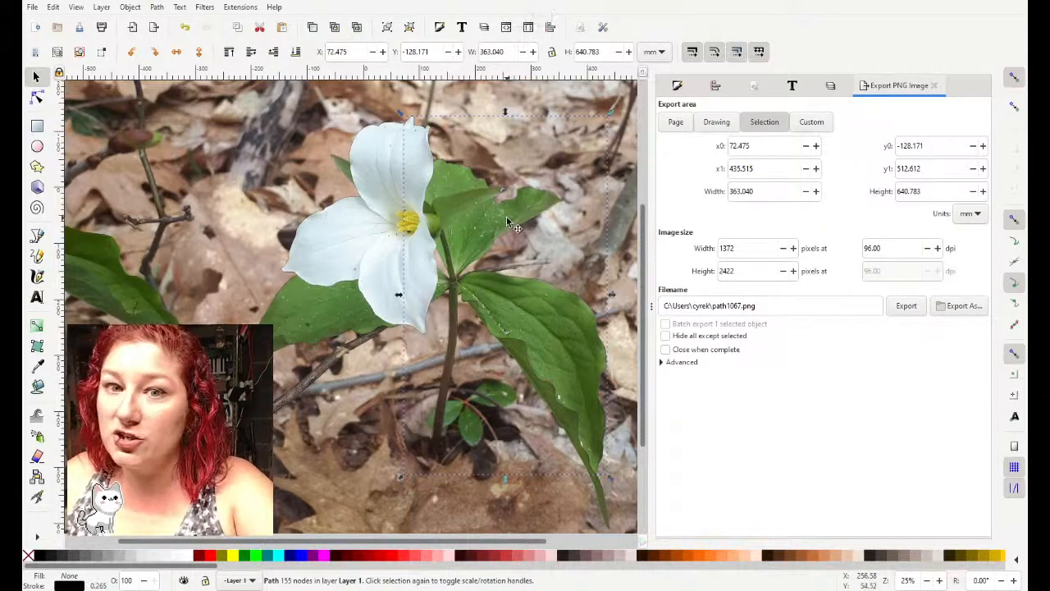
{"action": "left_click", "coordinate": [358, 204], "text": "shift"}
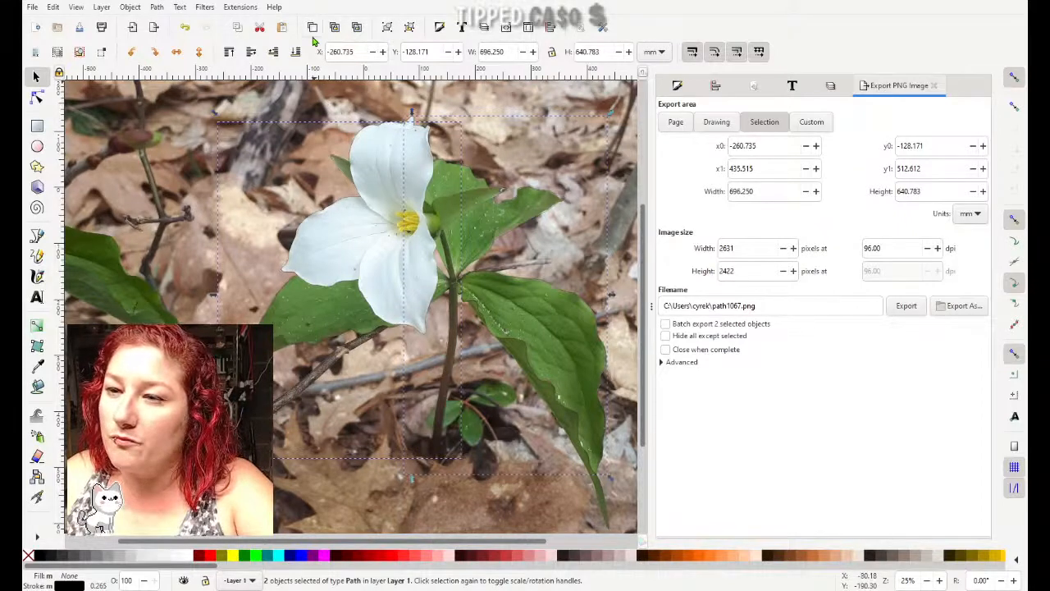
{"action": "left_click", "coordinate": [387, 29]}
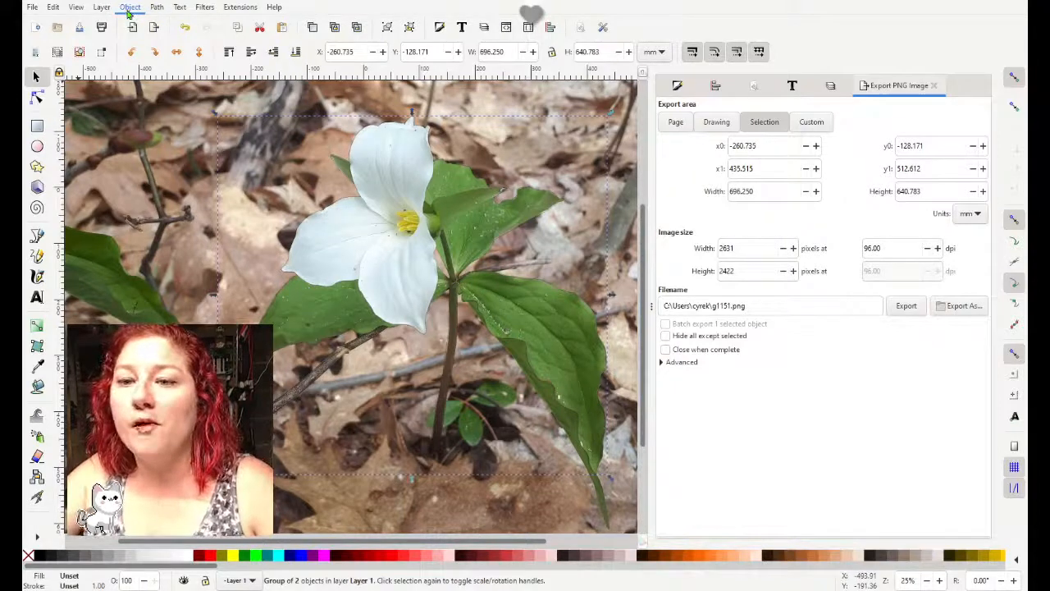
{"action": "left_click", "coordinate": [150, 112]}
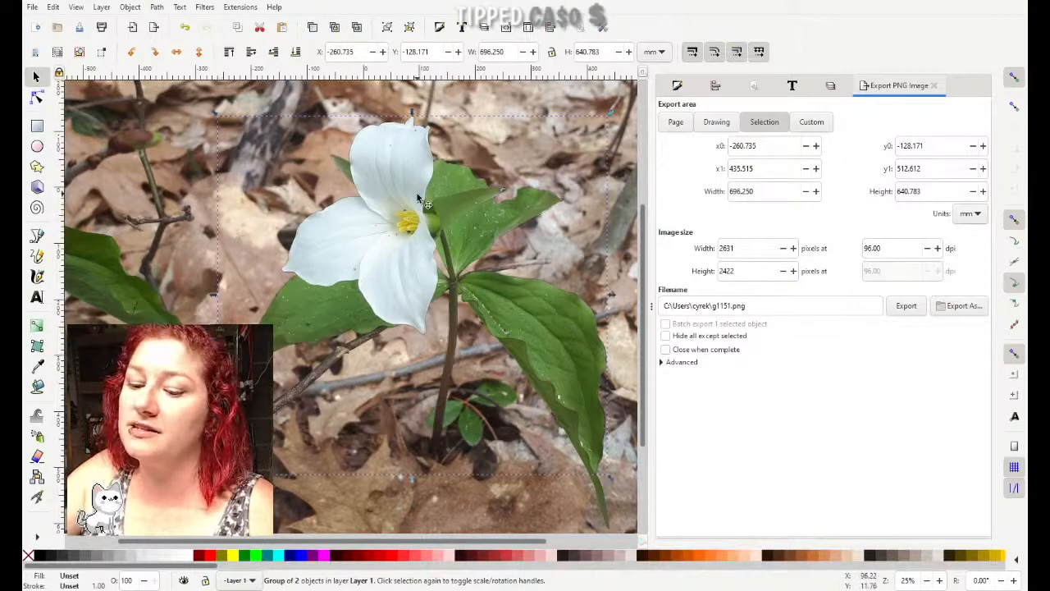
{"action": "left_click", "coordinate": [256, 557]}
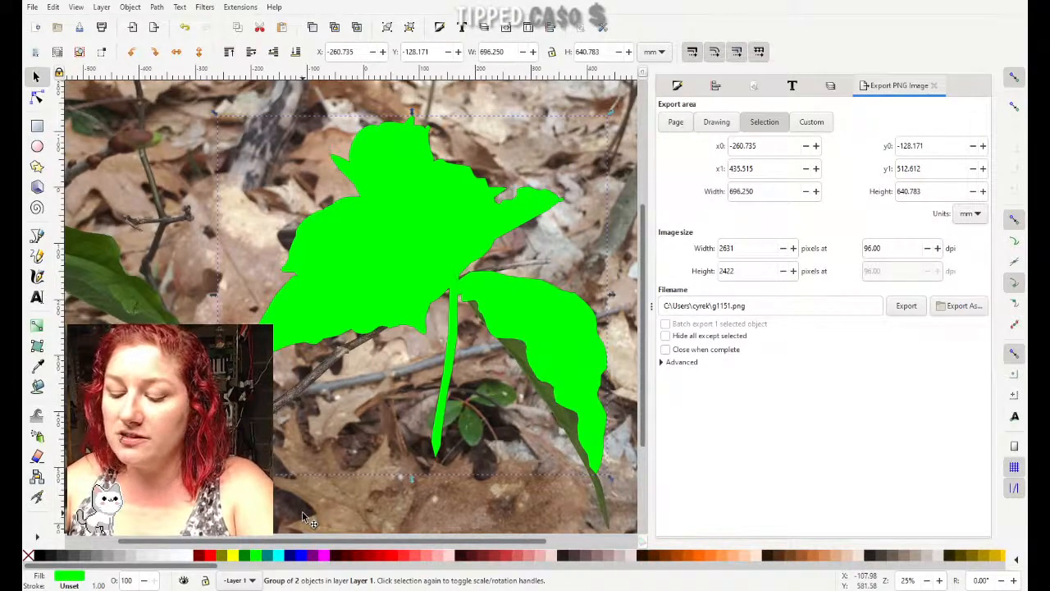
Step: Clip the photo to the green outline group and move the cut-out flower off the page to empty canvas
{"action": "key", "text": "minus"}
{"action": "key", "text": "minus"}
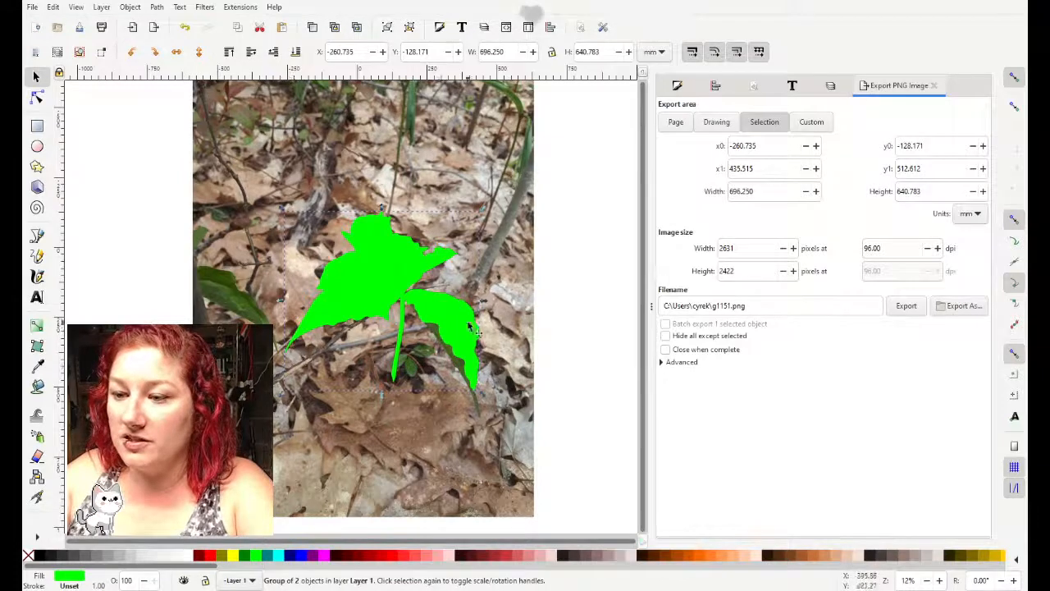
{"action": "left_click", "coordinate": [563, 223]}
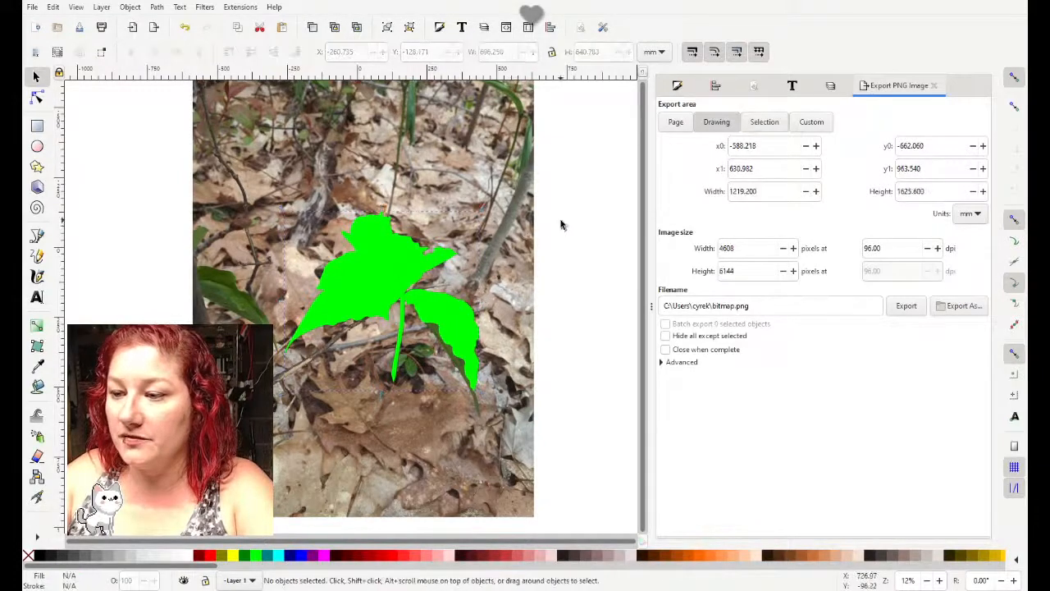
{"action": "left_click", "coordinate": [393, 287]}
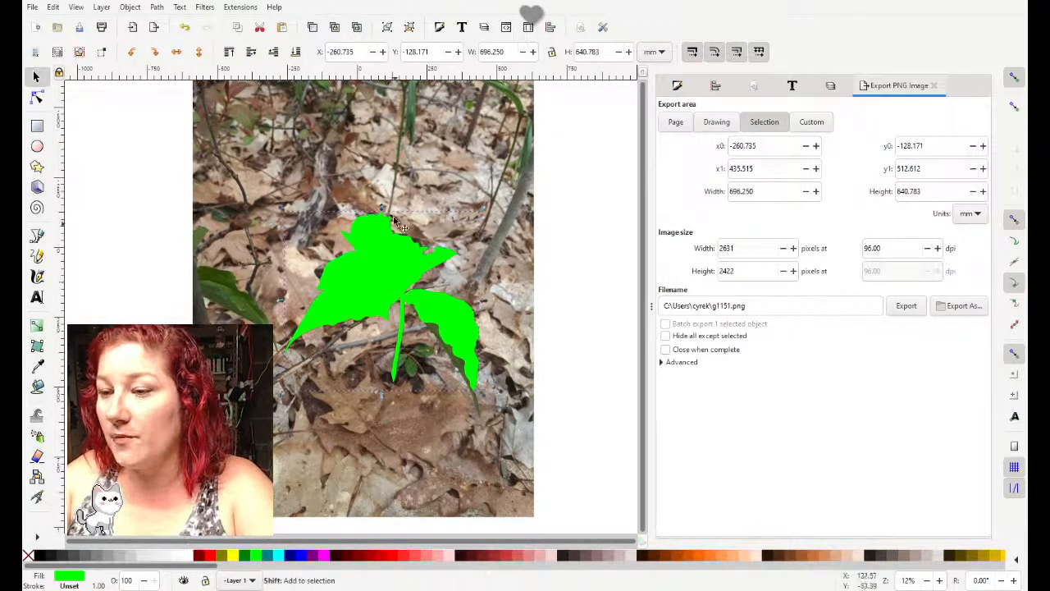
{"action": "left_click", "coordinate": [398, 184], "text": "shift"}
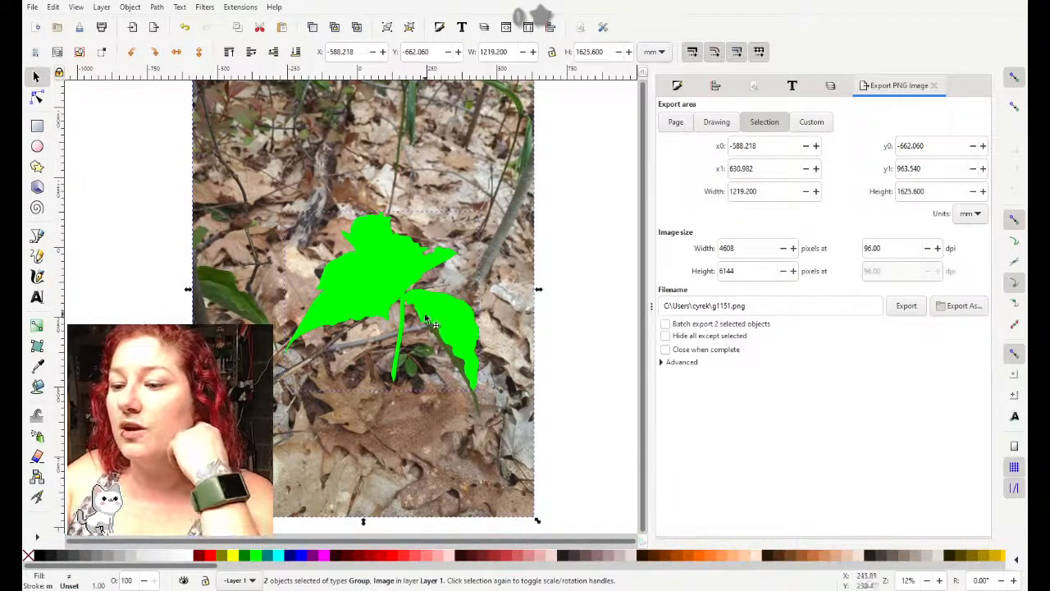
{"action": "left_click", "coordinate": [579, 158]}
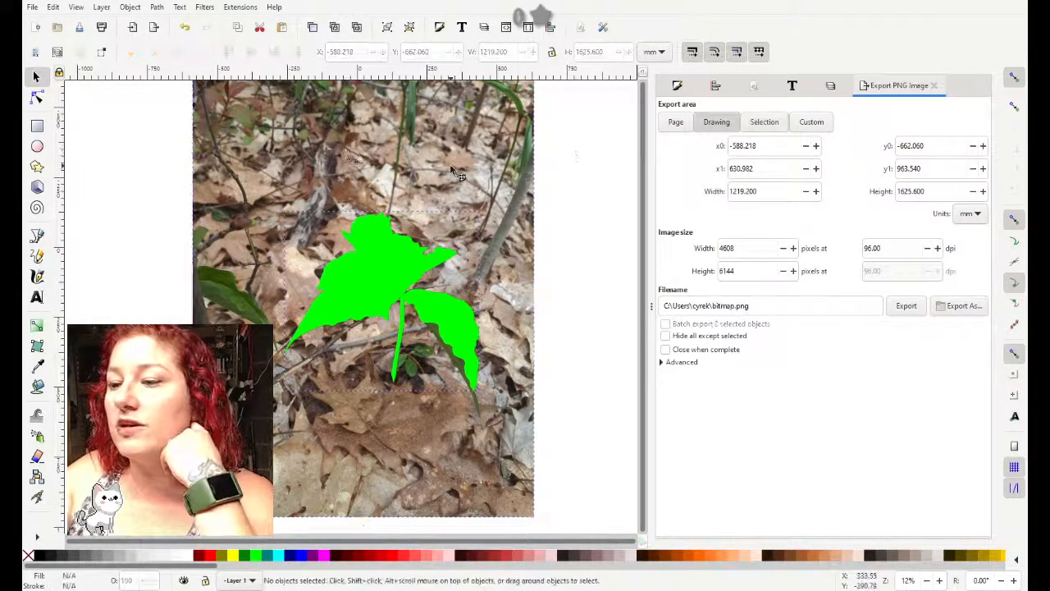
{"action": "key", "text": "ctrl+a"}
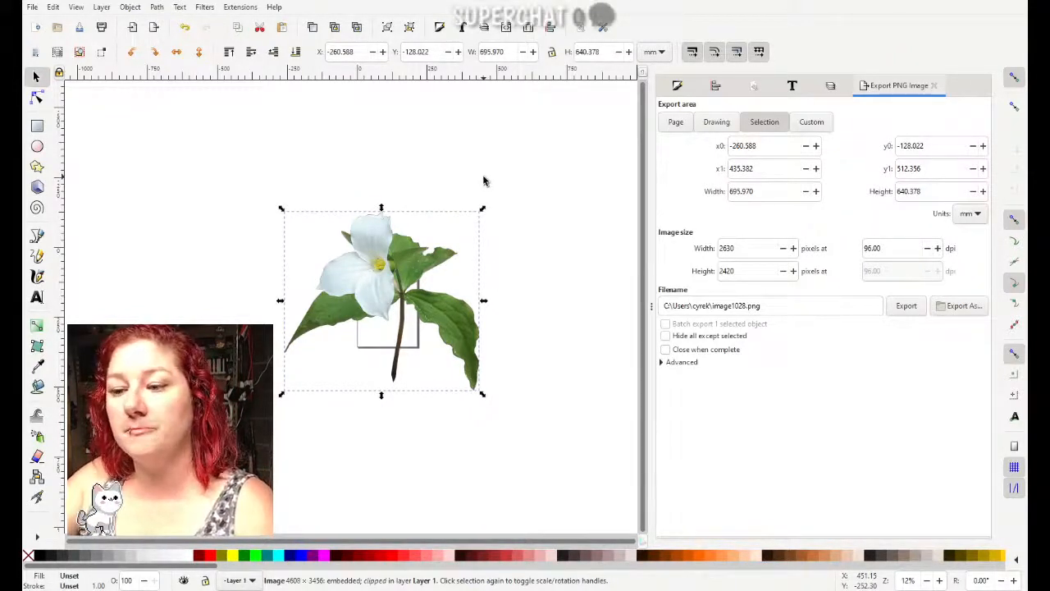
{"action": "left_click_drag", "start_coordinate": [406, 281], "coordinate": [251, 203]}
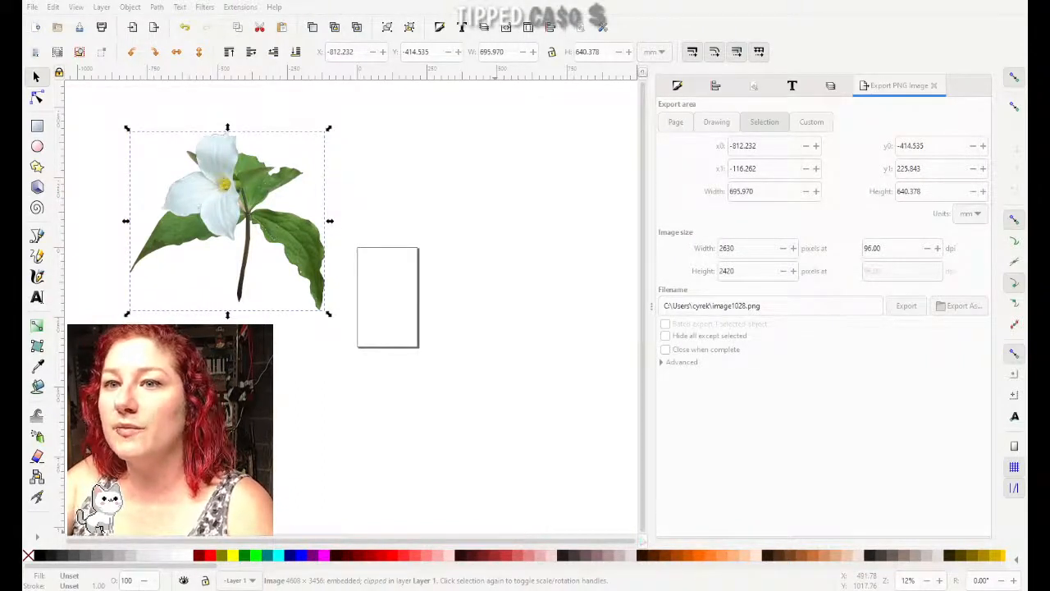
{"action": "key", "text": "alt+Tab"}
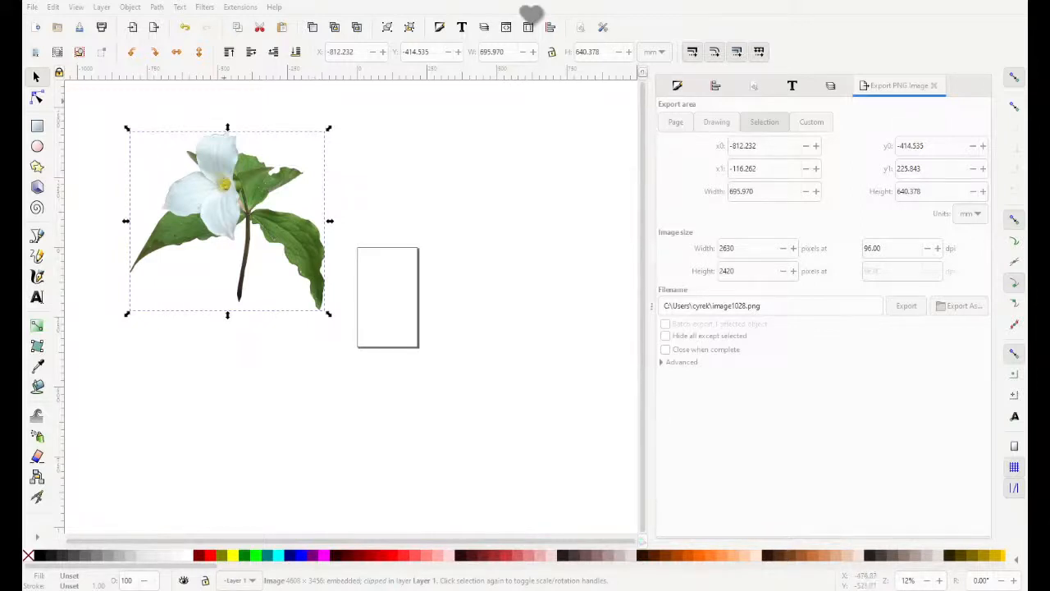
{"action": "left_click", "coordinate": [119, 123]}
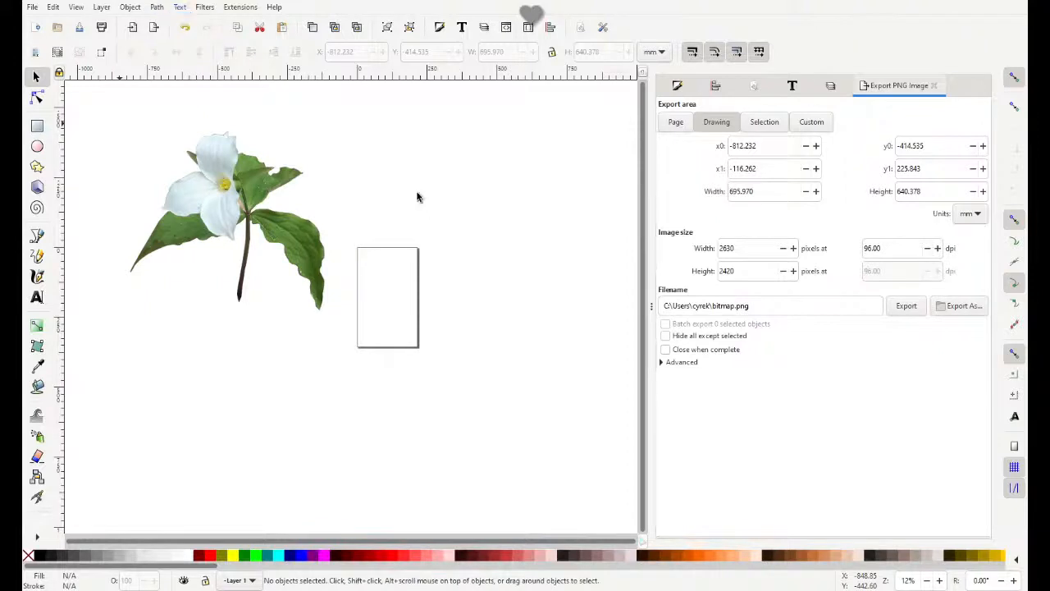
{"action": "left_click", "coordinate": [243, 209]}
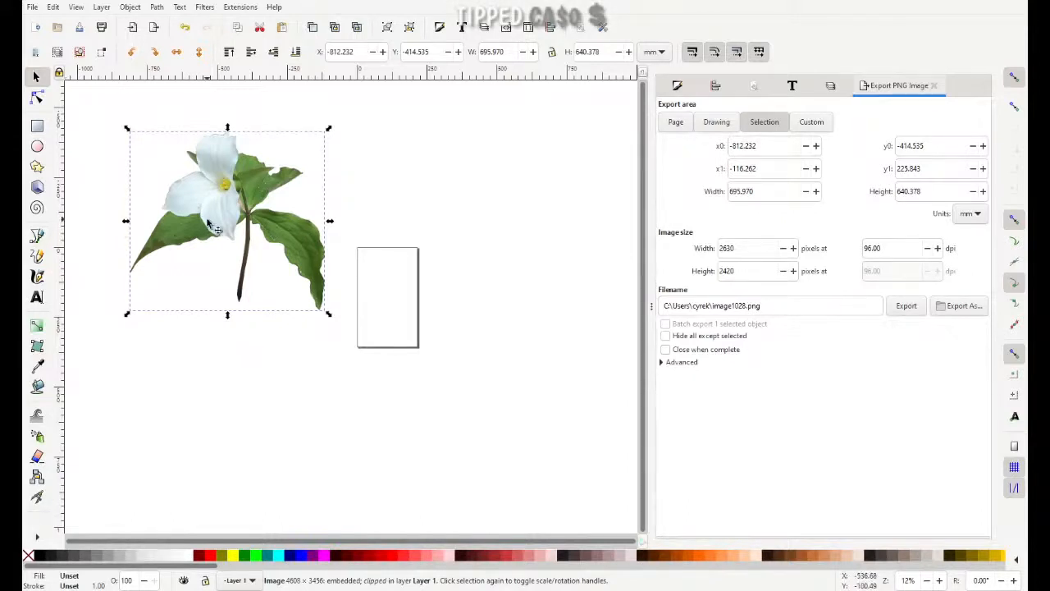
Step: Draw a closed straight-sided polygon about 223 mm wide and 141 mm high over the flower and shift it slightly
{"action": "left_click", "coordinate": [37, 235]}
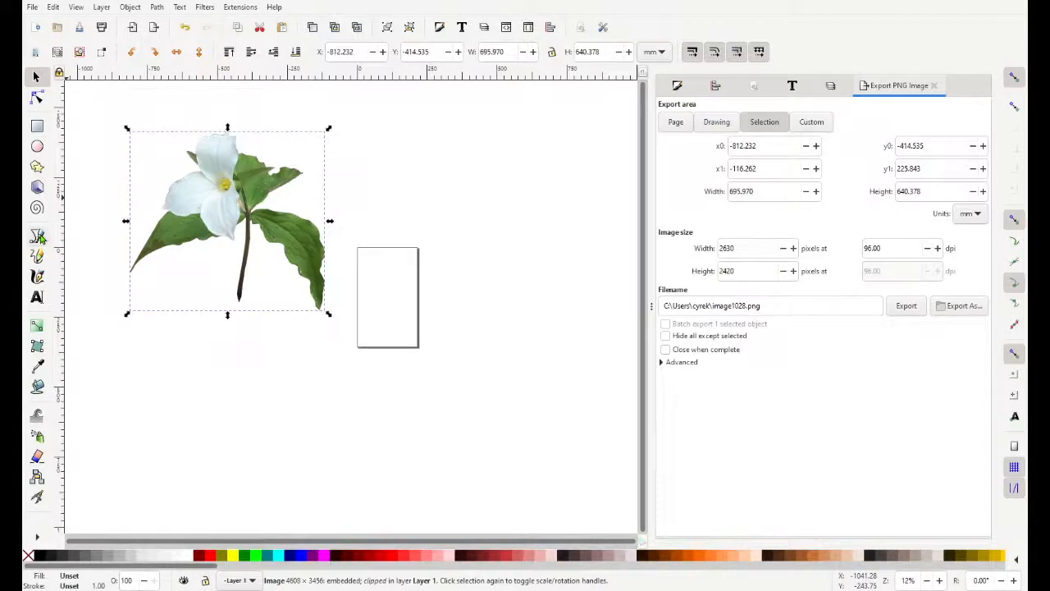
{"action": "left_click", "coordinate": [197, 202]}
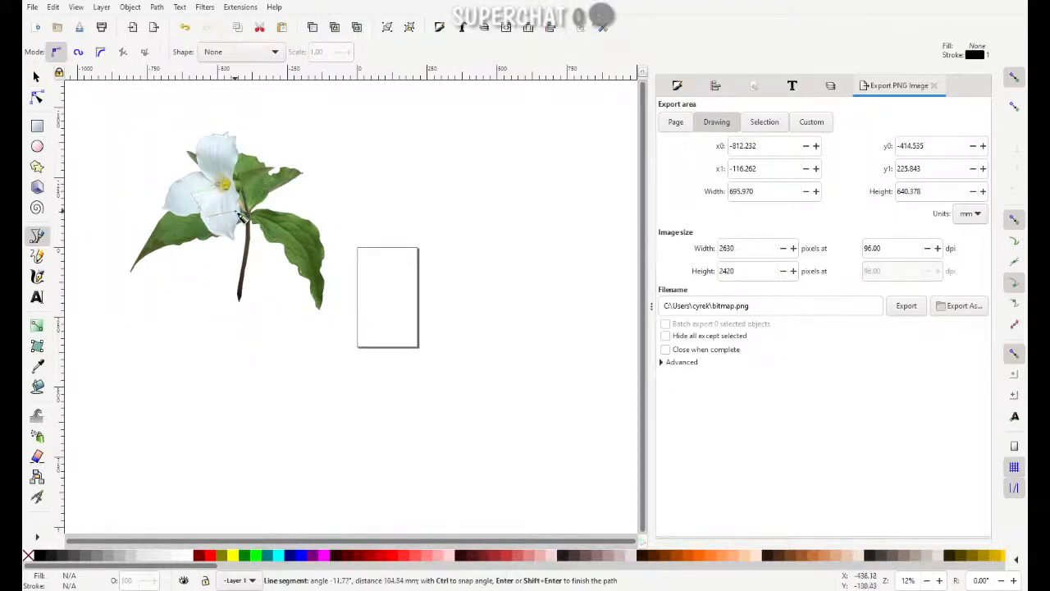
{"action": "left_click", "coordinate": [237, 177]}
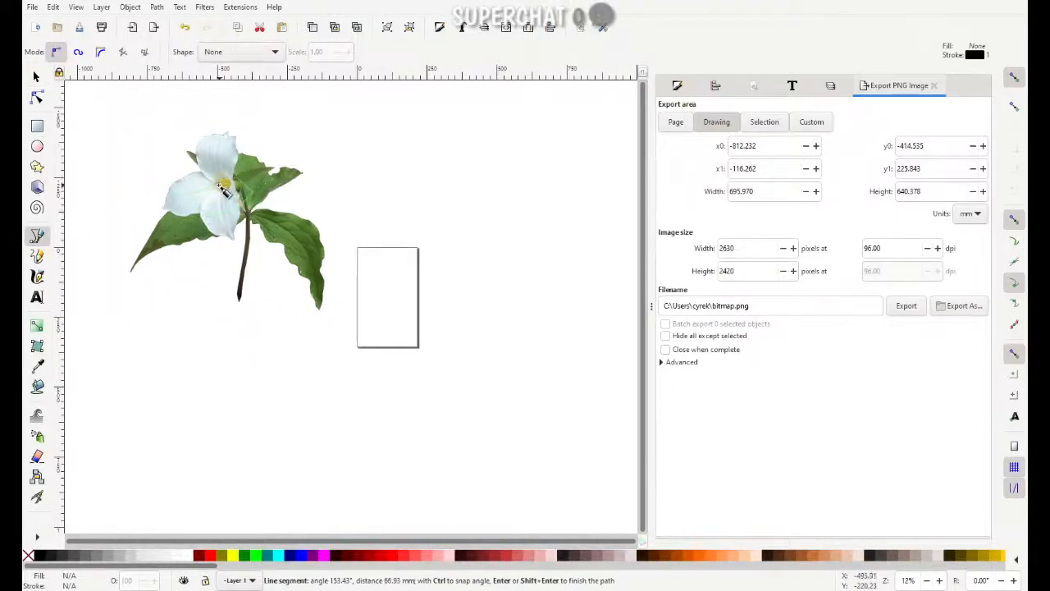
{"action": "left_click", "coordinate": [219, 186]}
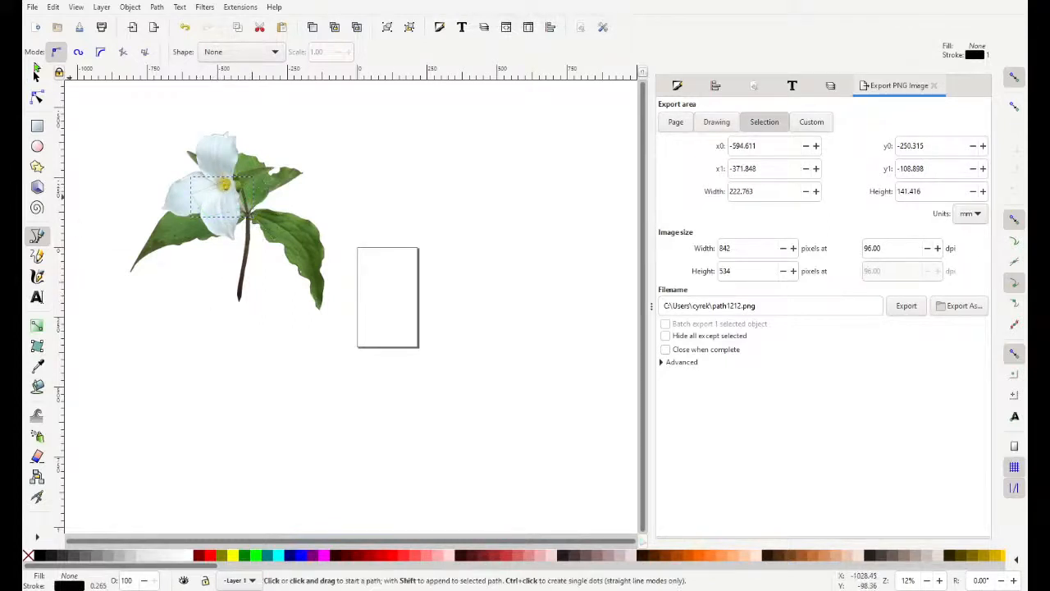
{"action": "left_click", "coordinate": [37, 76]}
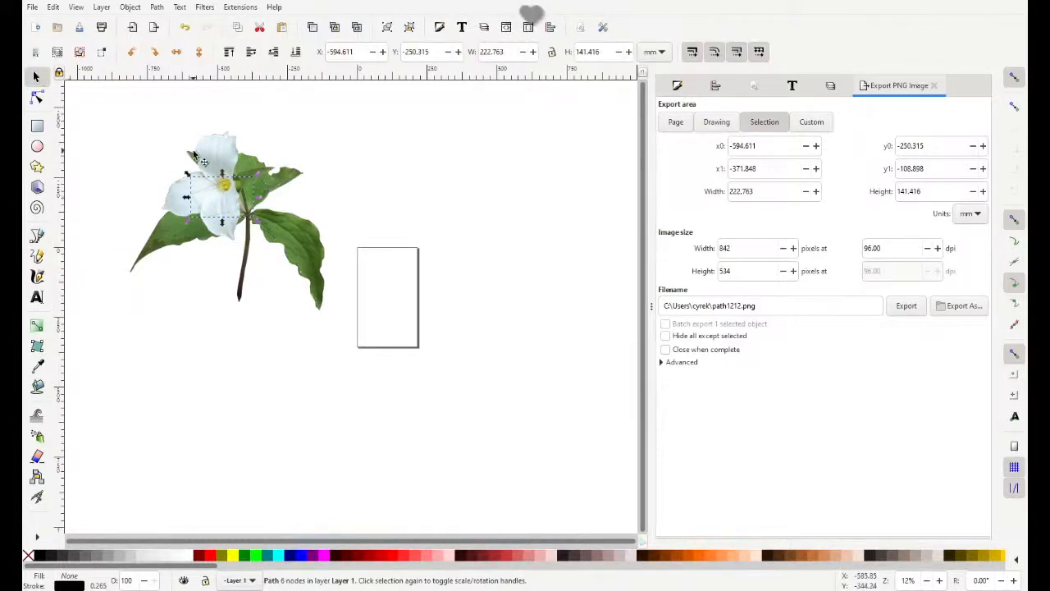
{"action": "mouse_move", "coordinate": [238, 209]}
{"action": "left_mouse_down"}
{"action": "mouse_move", "coordinate": [215, 244]}
{"action": "mouse_move", "coordinate": [181, 232]}
{"action": "mouse_move", "coordinate": [188, 173]}
{"action": "mouse_move", "coordinate": [235, 216]}
{"action": "mouse_move", "coordinate": [246, 218]}
{"action": "mouse_move", "coordinate": [210, 192]}
{"action": "mouse_move", "coordinate": [255, 217]}
{"action": "mouse_move", "coordinate": [227, 201]}
{"action": "mouse_move", "coordinate": [231, 218]}
{"action": "mouse_move", "coordinate": [238, 211]}
{"action": "left_mouse_up"}
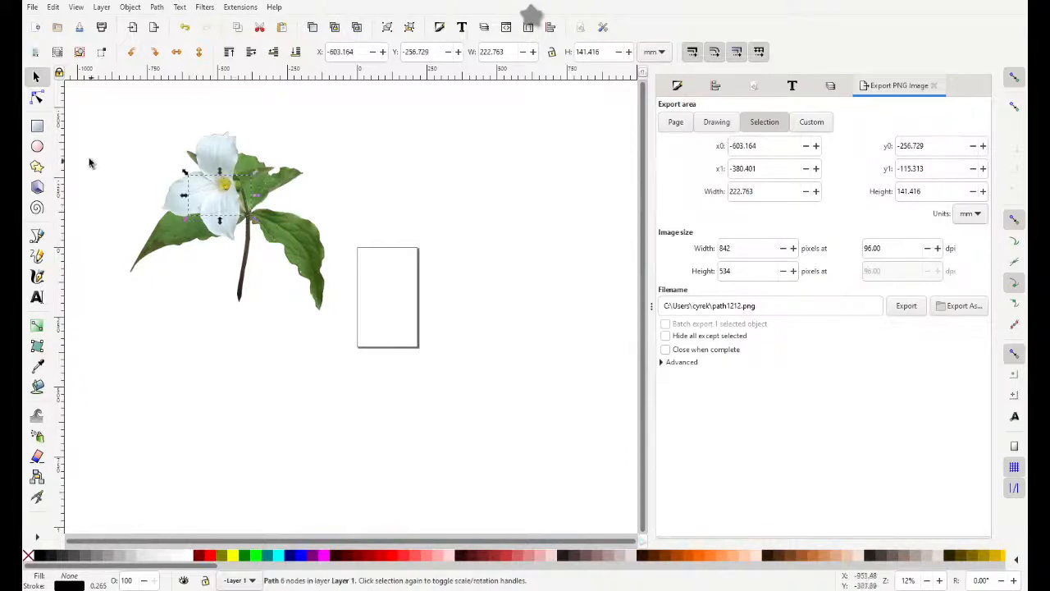
Step: Draw a green rectangle about 691 mm wide and 601 mm high beside the cut-out flower, overlapping the page
{"action": "left_click", "coordinate": [37, 126]}
{"action": "left_click_drag", "start_coordinate": [339, 140], "coordinate": [532, 308]}
{"action": "left_click", "coordinate": [37, 75]}
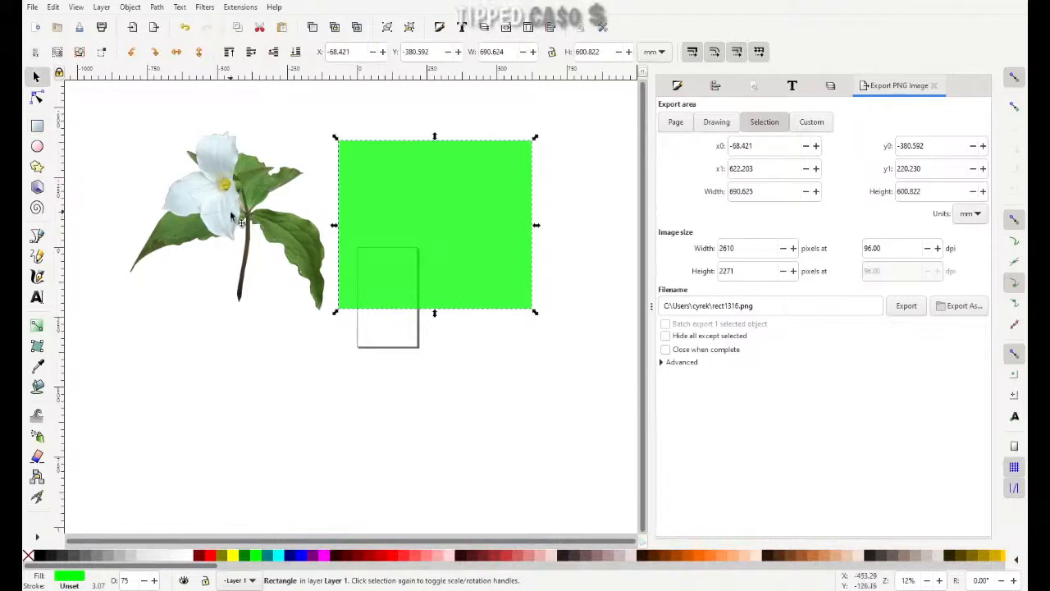
Step: Move the small polygon from the flower onto the green rectangle and fill it with red
{"action": "left_click_drag", "start_coordinate": [230, 212], "coordinate": [389, 145]}
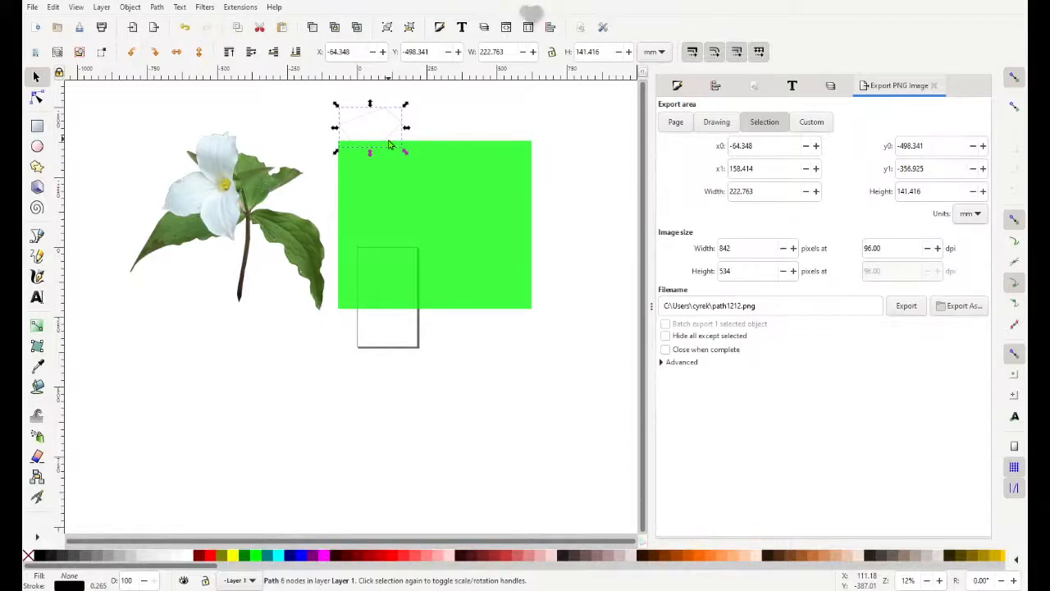
{"action": "key", "text": "ctrl+d"}
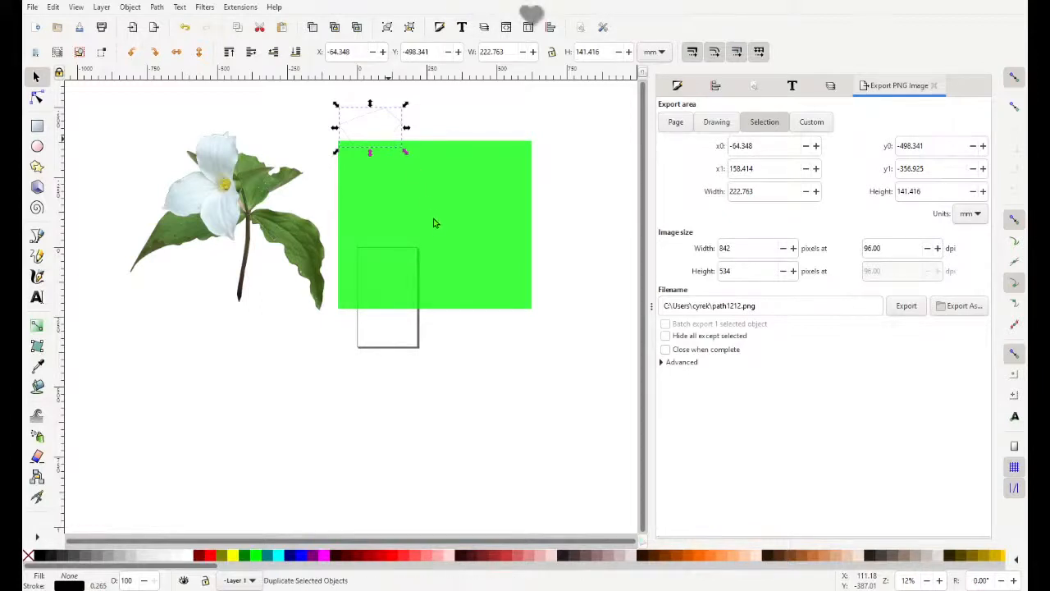
{"action": "left_click", "coordinate": [454, 315]}
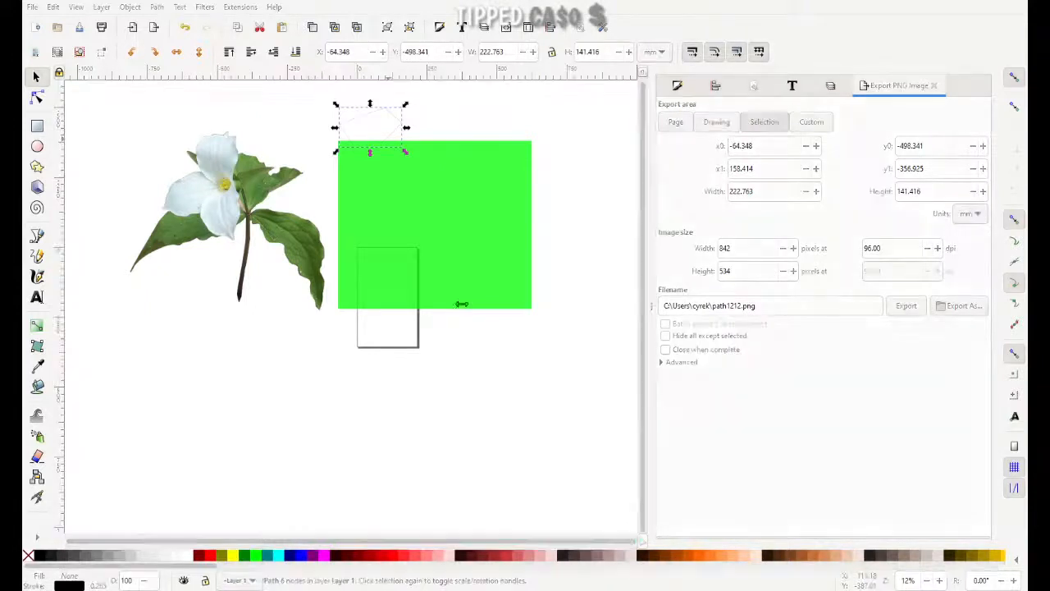
{"action": "left_click", "coordinate": [584, 368]}
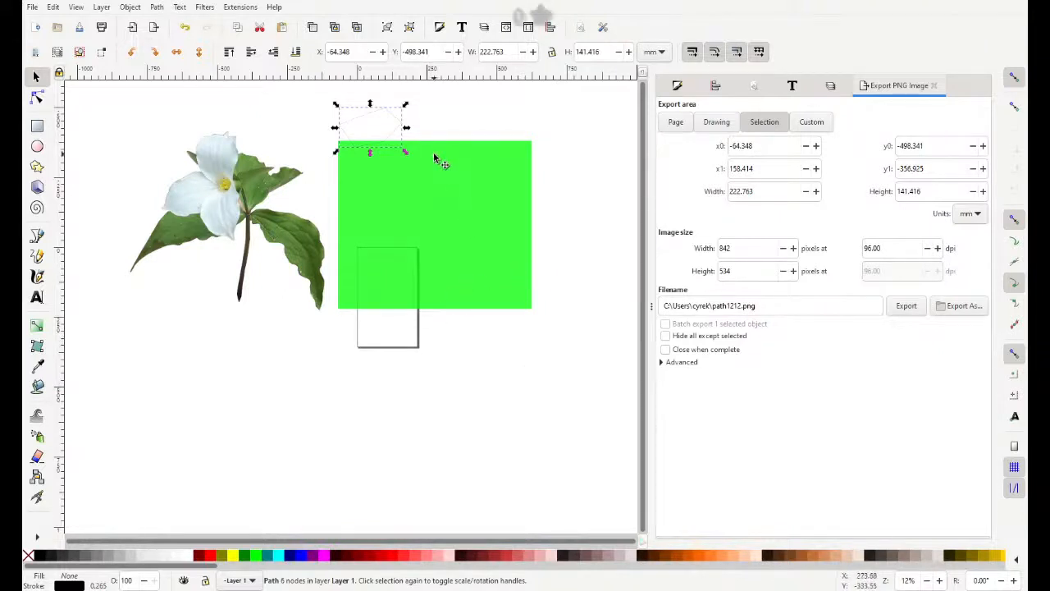
{"action": "left_click_drag", "start_coordinate": [387, 140], "coordinate": [430, 215]}
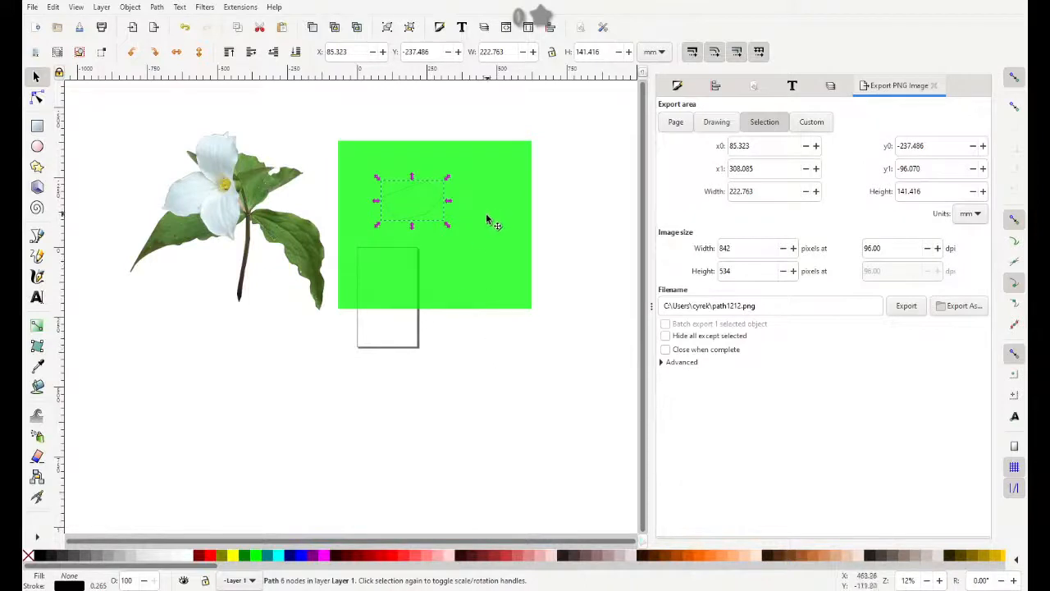
{"action": "left_click", "coordinate": [211, 555]}
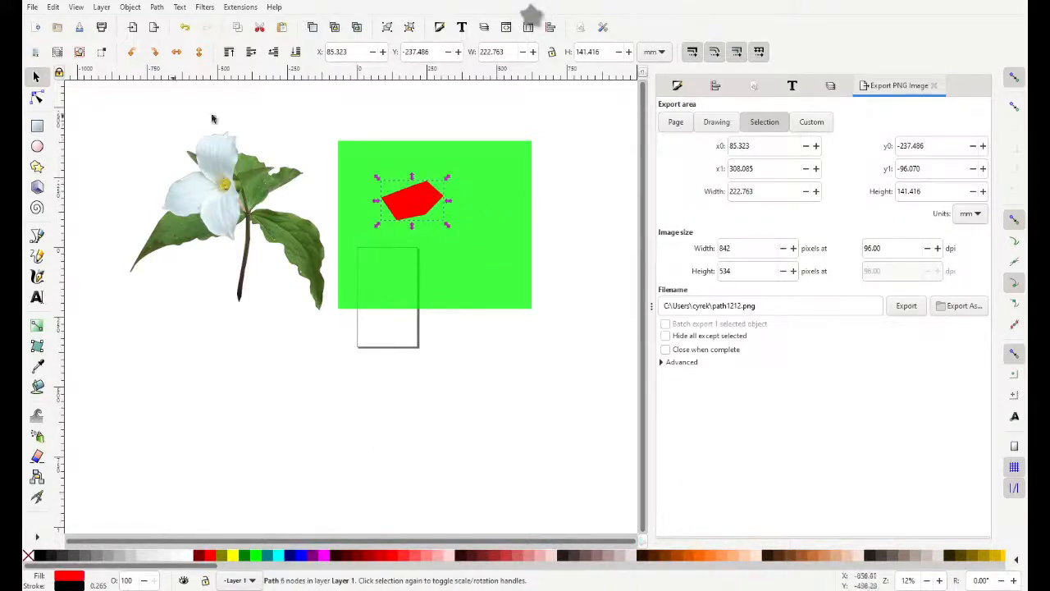
Step: Clip the green rectangle to the red polygon's shape and shift the clipped piece slightly on the empty canvas
{"action": "key", "text": "shift"}
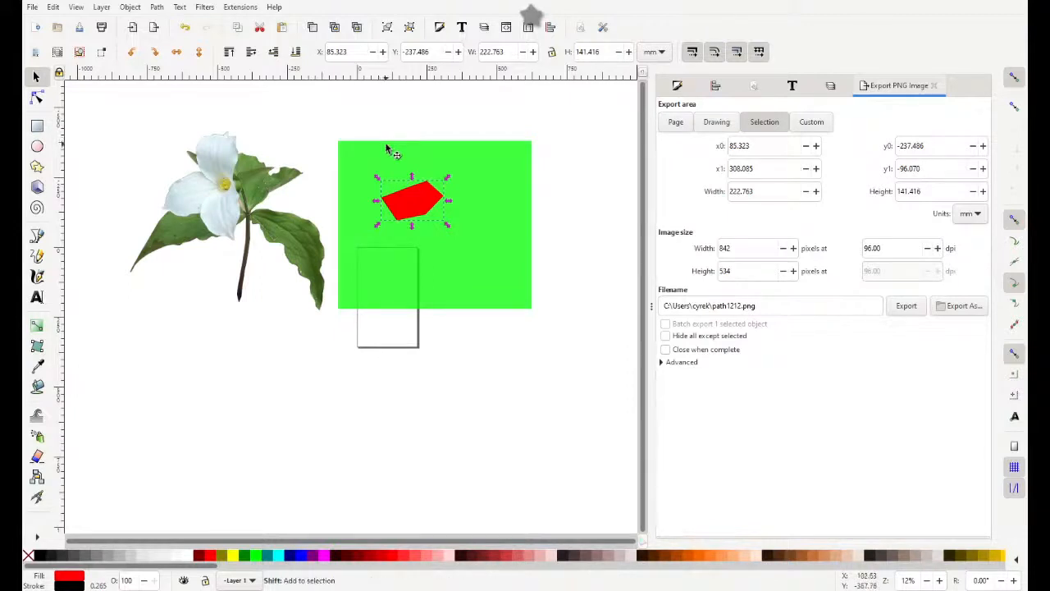
{"action": "left_click", "coordinate": [394, 160], "text": "shift"}
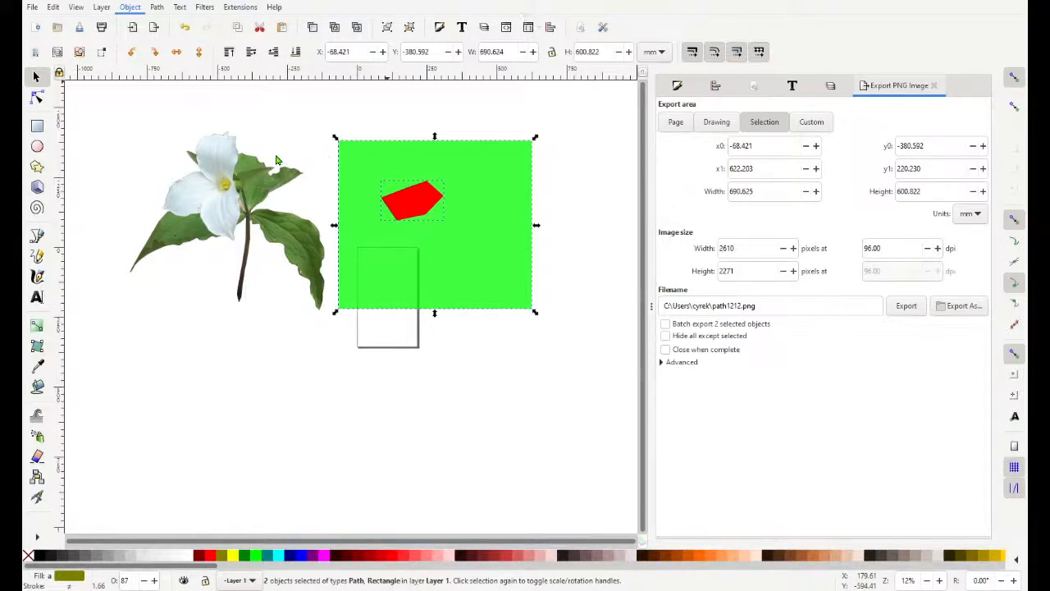
{"action": "left_click", "coordinate": [318, 156]}
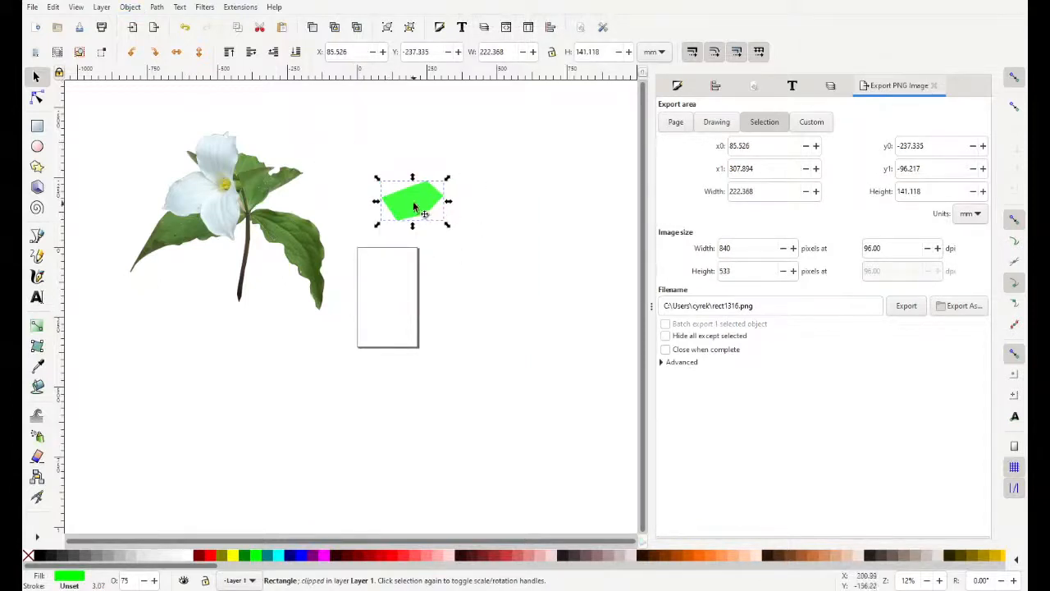
{"action": "left_click_drag", "start_coordinate": [416, 203], "coordinate": [438, 188]}
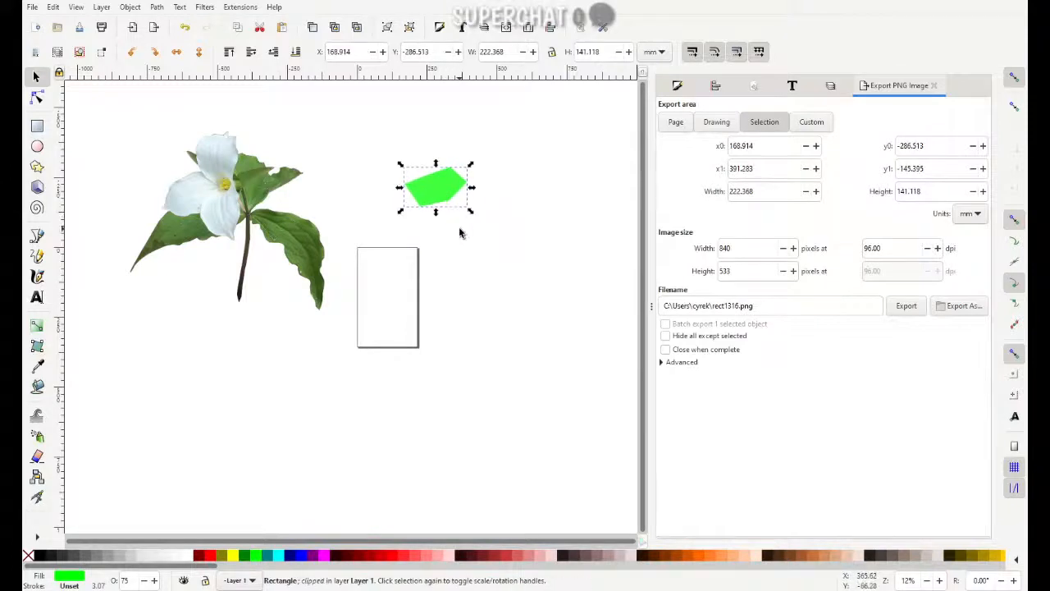
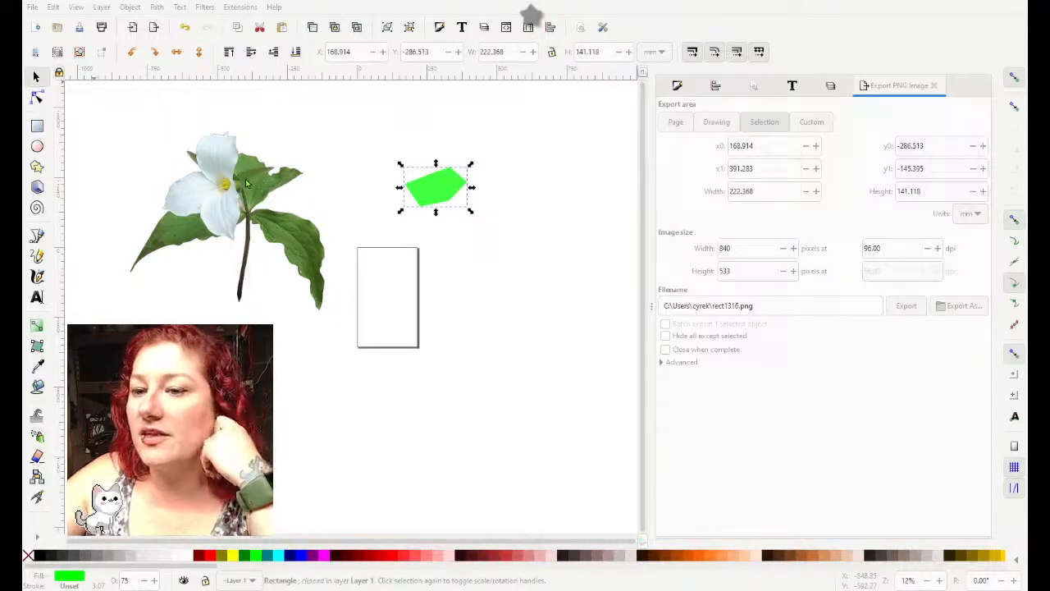
Step: Paste the T-shirt outfit photo from the clipboard and place it over the page, beside the cut-out flower
{"action": "key", "text": "ctrl+v"}
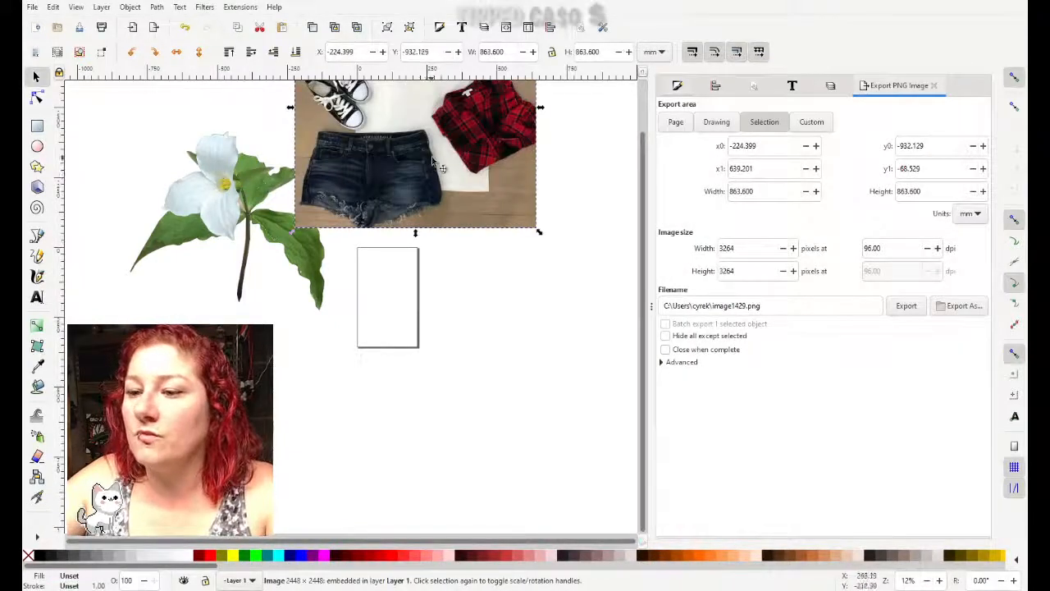
{"action": "left_click_drag", "start_coordinate": [438, 220], "coordinate": [478, 440]}
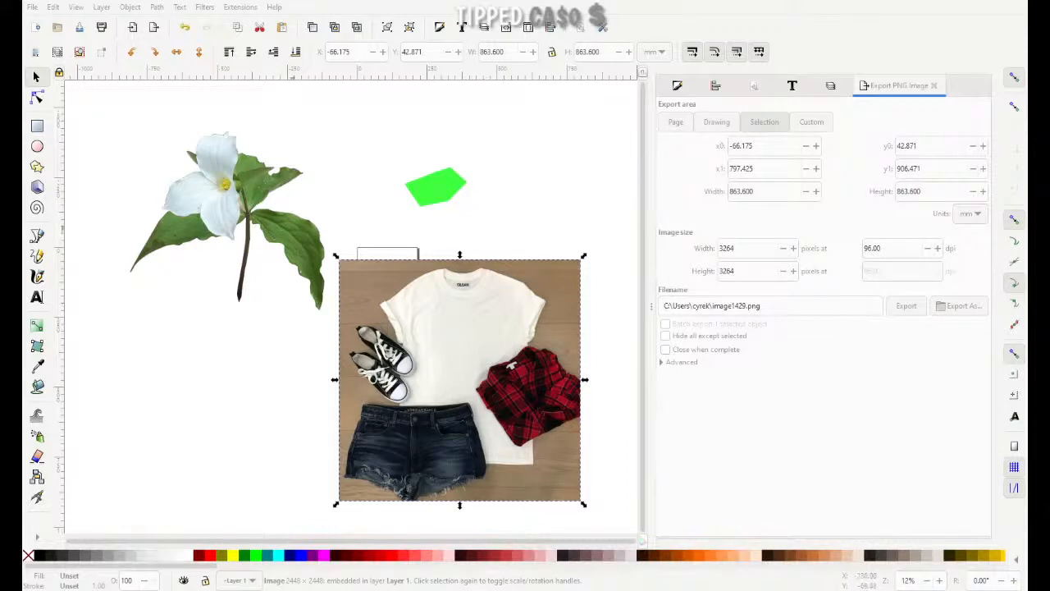
{"action": "left_click_drag", "start_coordinate": [275, 201], "coordinate": [263, 233]}
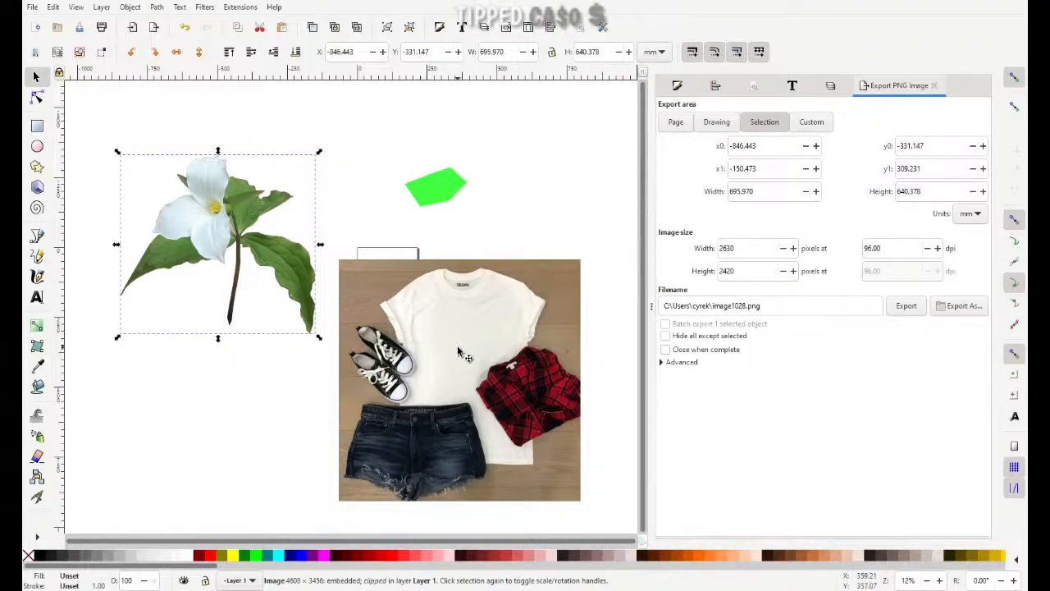
{"action": "left_click_drag", "start_coordinate": [458, 347], "coordinate": [449, 300]}
Step: Delete the clipped green polygon and move the outfit photo up level with the flower
{"action": "left_click_drag", "start_coordinate": [440, 191], "coordinate": [348, 144]}
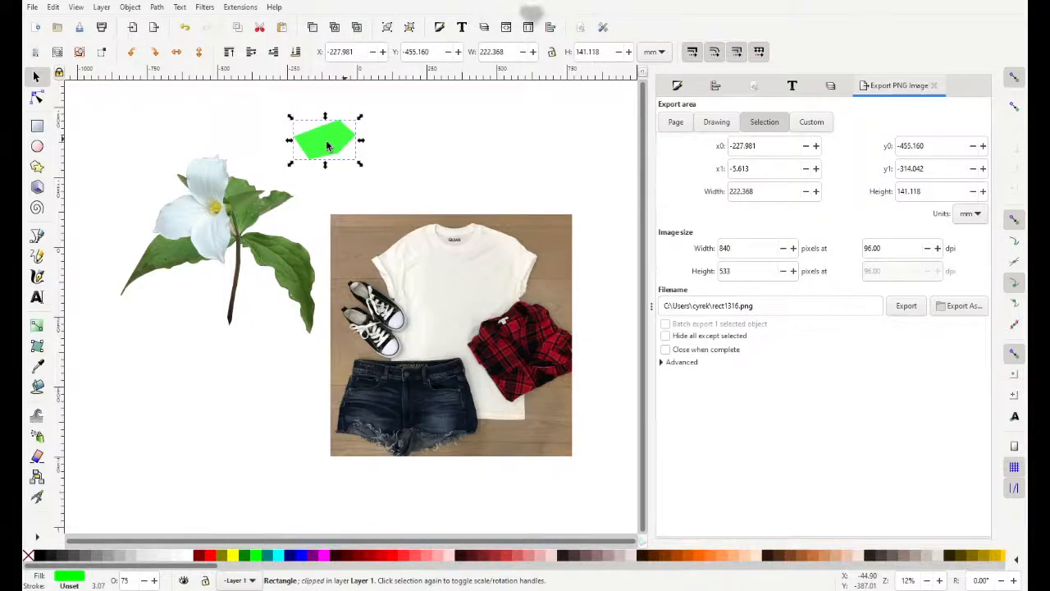
{"action": "key", "text": "Delete"}
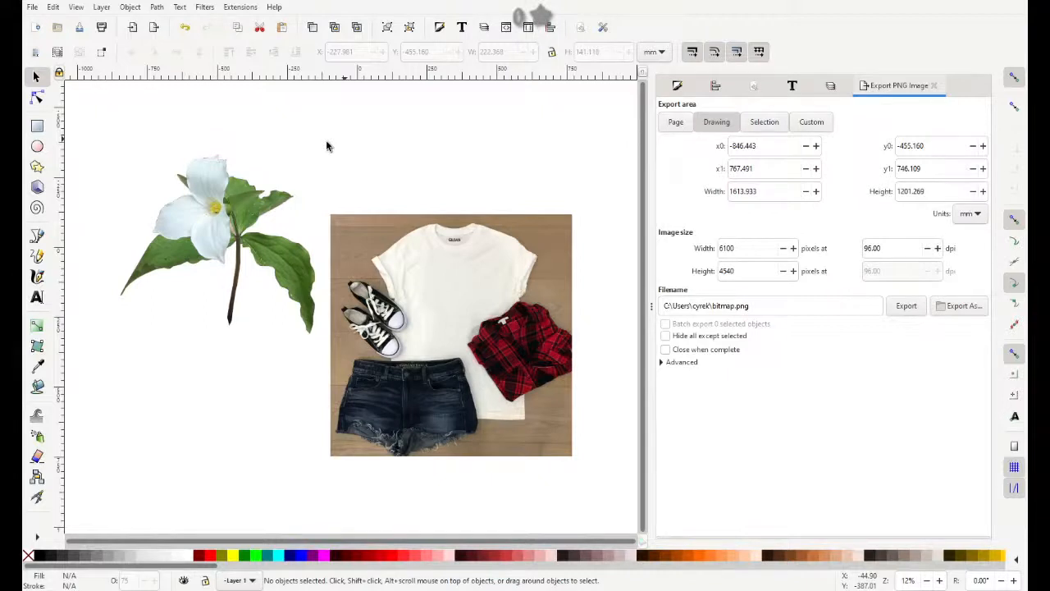
{"action": "left_click_drag", "start_coordinate": [484, 280], "coordinate": [482, 195]}
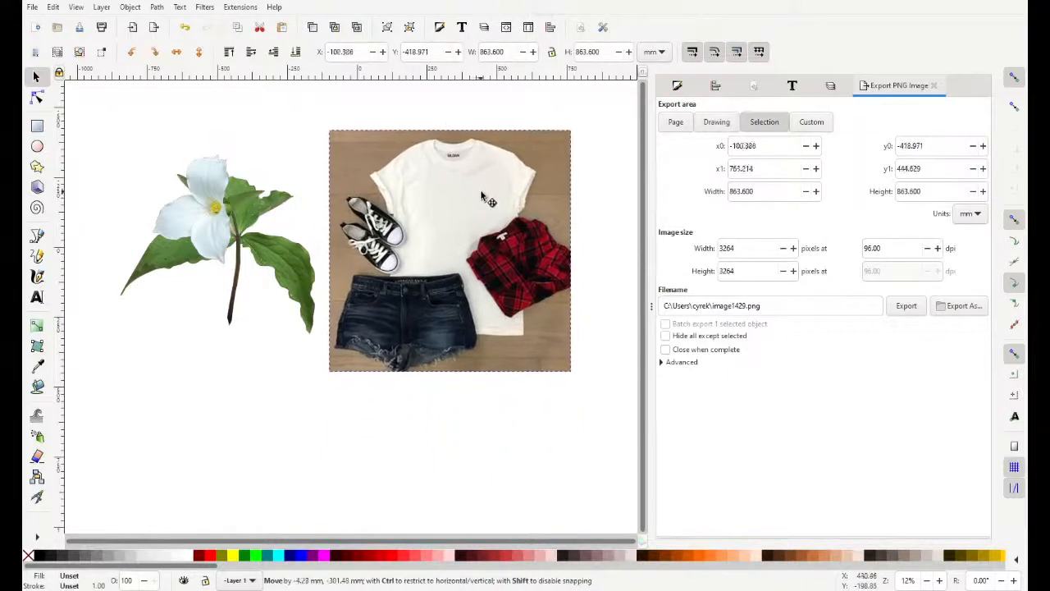
Step: Reposition the flower and the outfit photo side by side with a small gap between them
{"action": "left_click_drag", "start_coordinate": [240, 240], "coordinate": [264, 246]}
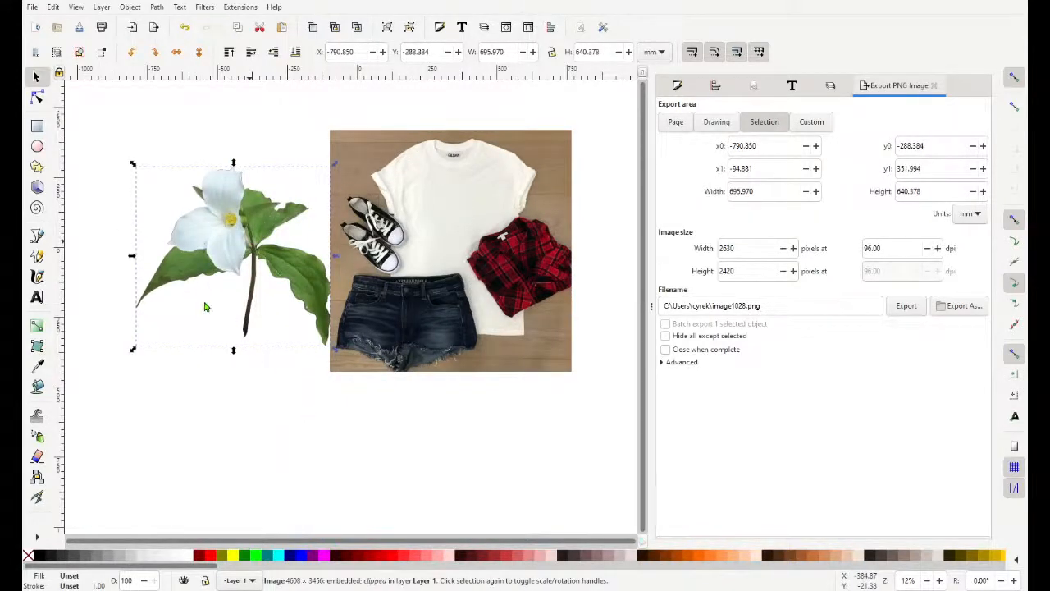
{"action": "left_click_drag", "start_coordinate": [209, 253], "coordinate": [180, 250]}
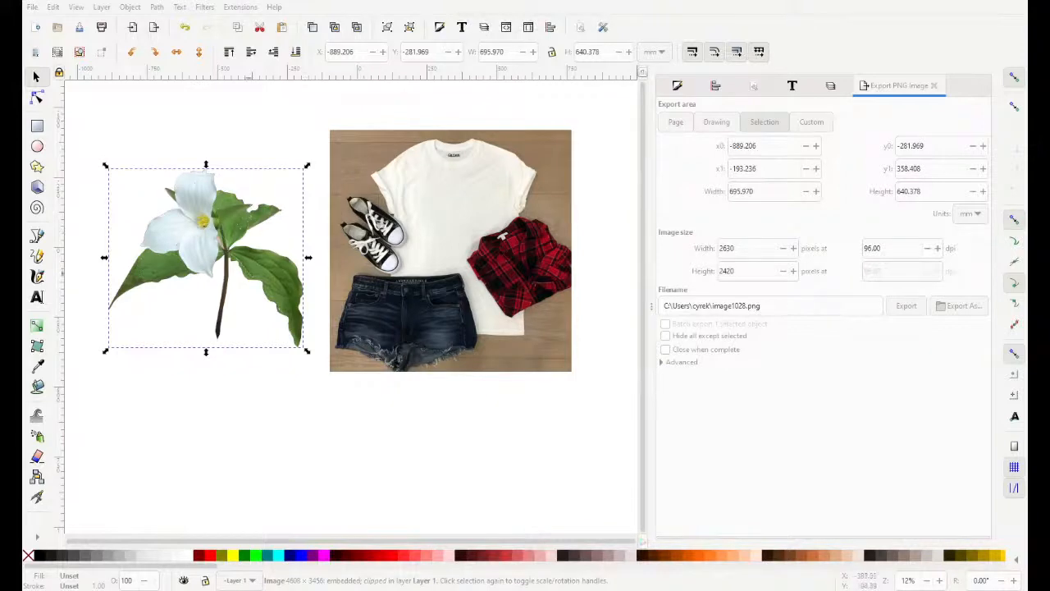
{"action": "left_click_drag", "start_coordinate": [347, 275], "coordinate": [359, 274]}
{"action": "left_click_drag", "start_coordinate": [262, 289], "coordinate": [288, 286]}
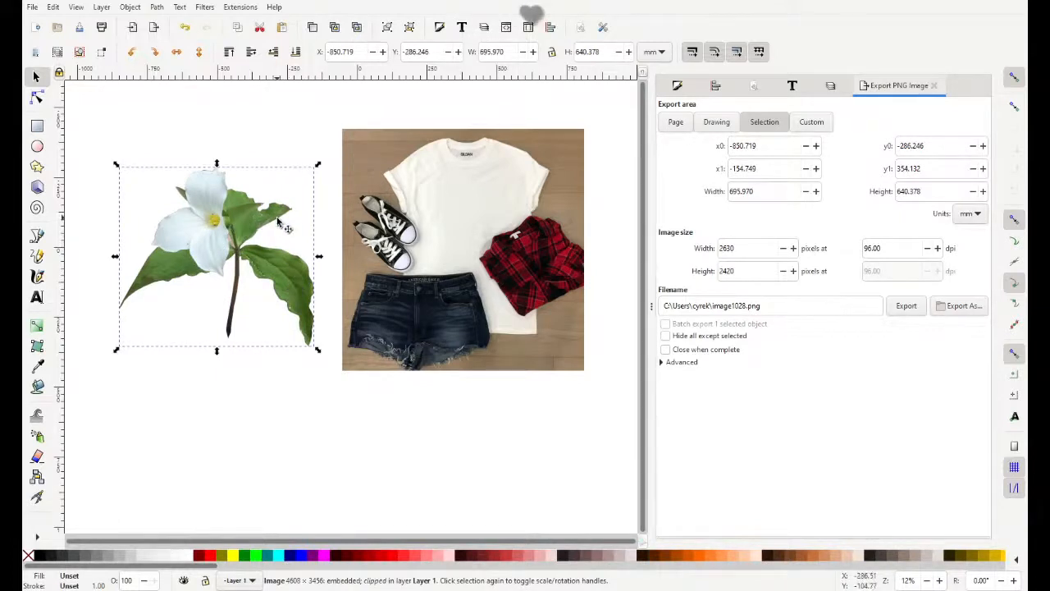
Step: Move the cut-out flower onto the outfit photo so that it overlaps the white T-shirt
{"action": "left_click", "coordinate": [830, 85]}
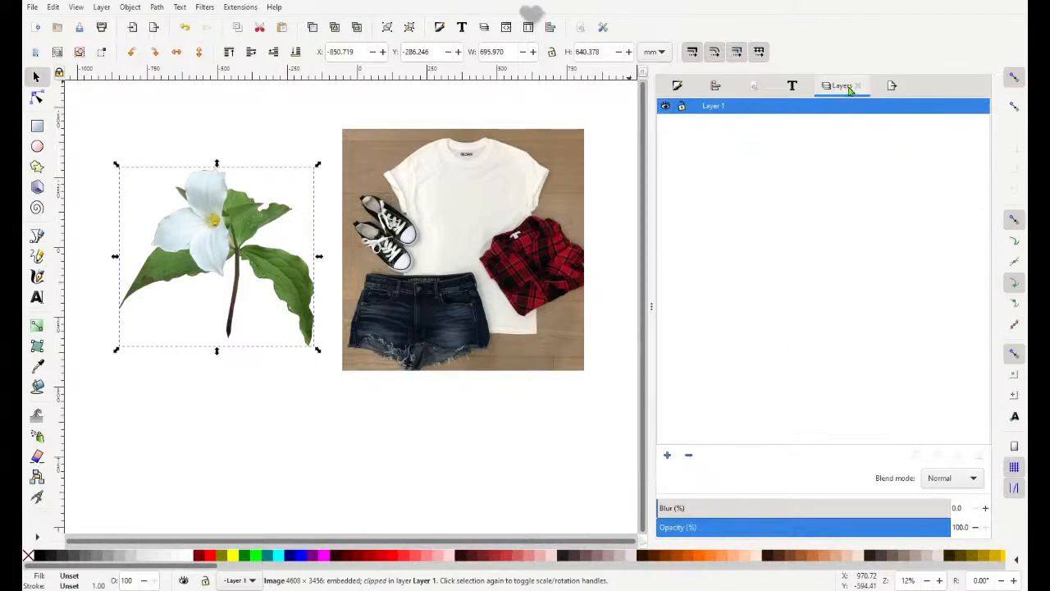
{"action": "left_click", "coordinate": [680, 87]}
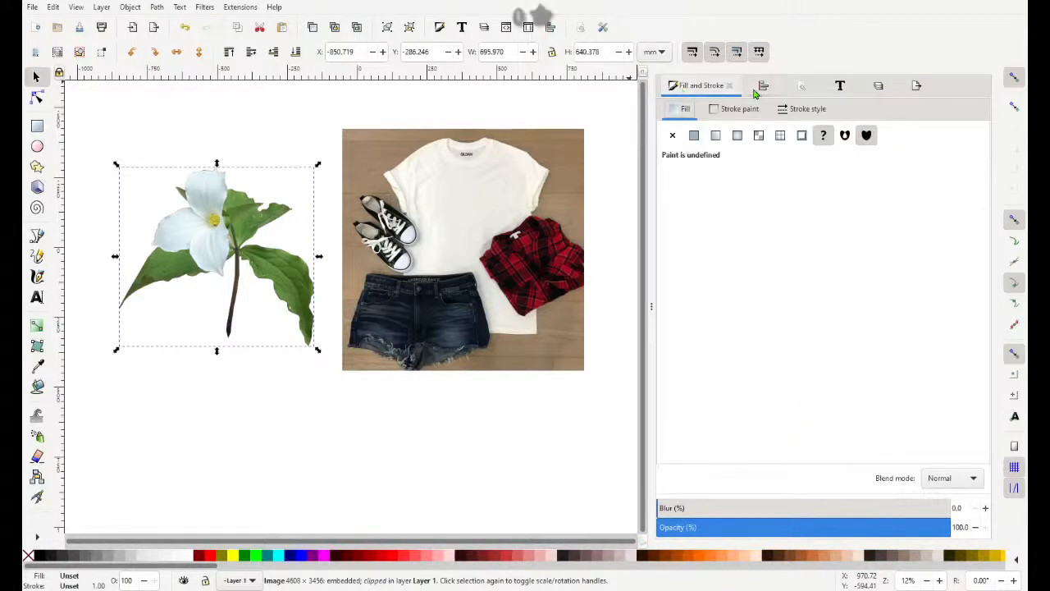
{"action": "mouse_move", "coordinate": [197, 248]}
{"action": "left_mouse_down"}
{"action": "mouse_move", "coordinate": [260, 251]}
{"action": "mouse_move", "coordinate": [208, 247]}
{"action": "left_mouse_up"}
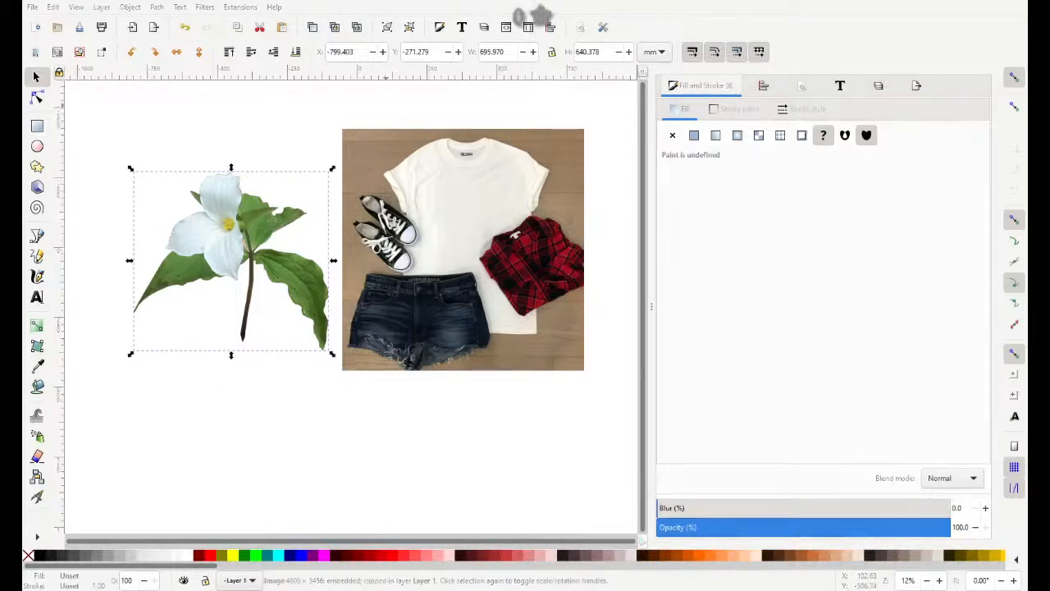
{"action": "left_click_drag", "start_coordinate": [304, 220], "coordinate": [476, 188]}
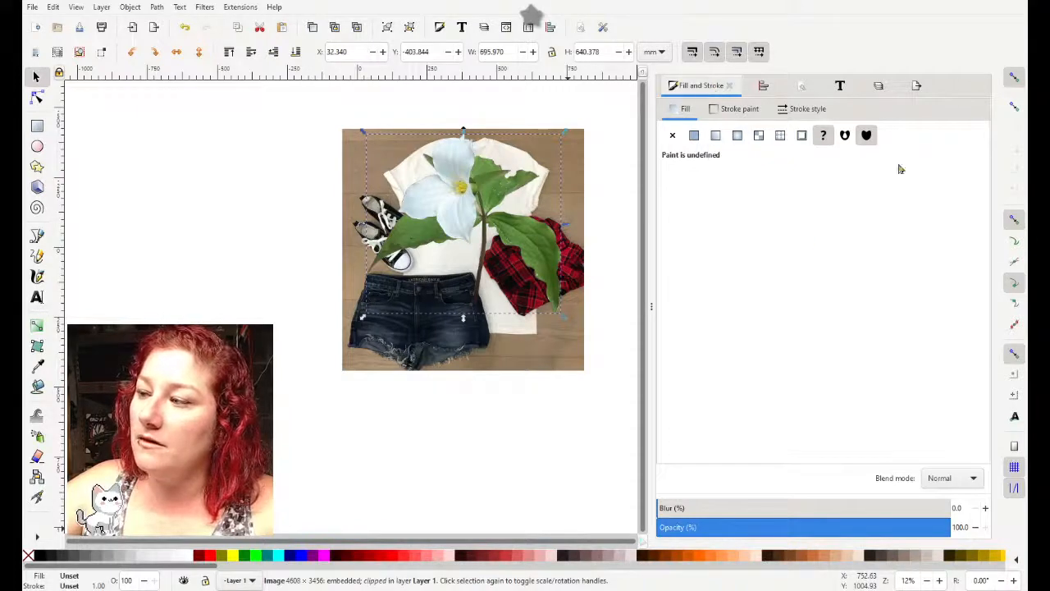
Step: Close the docked Text and Font dialog and reopen it
{"action": "left_click_drag", "start_coordinate": [652, 305], "coordinate": [736, 302]}
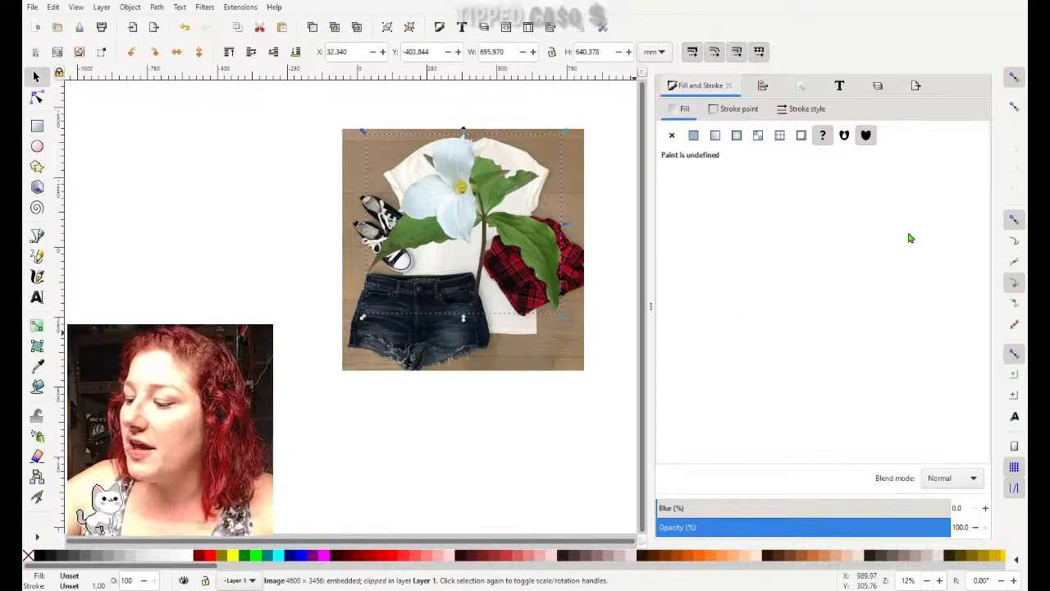
{"action": "left_click", "coordinate": [837, 86]}
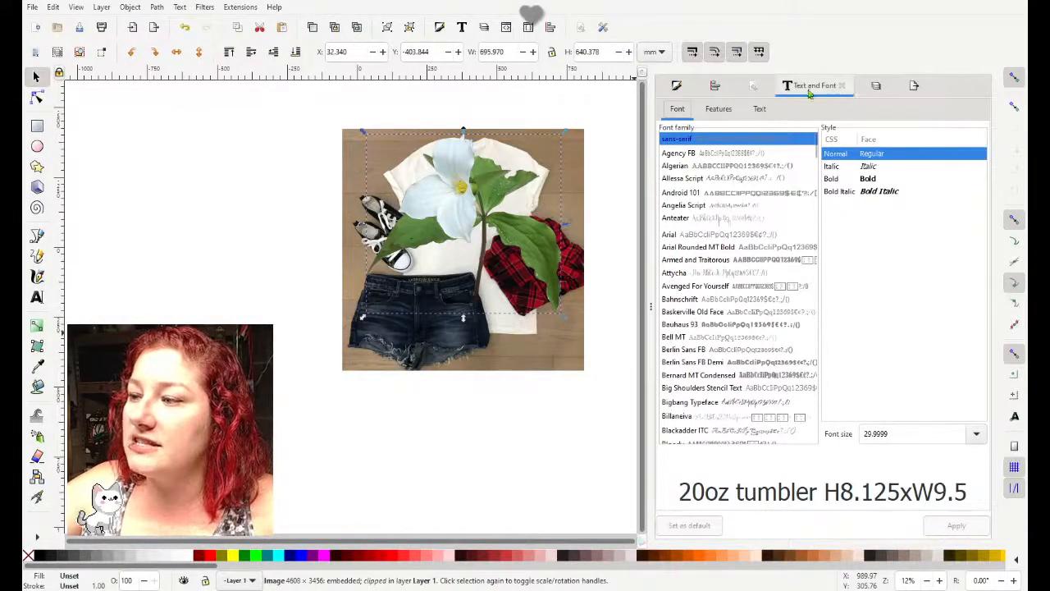
{"action": "left_click", "coordinate": [462, 29]}
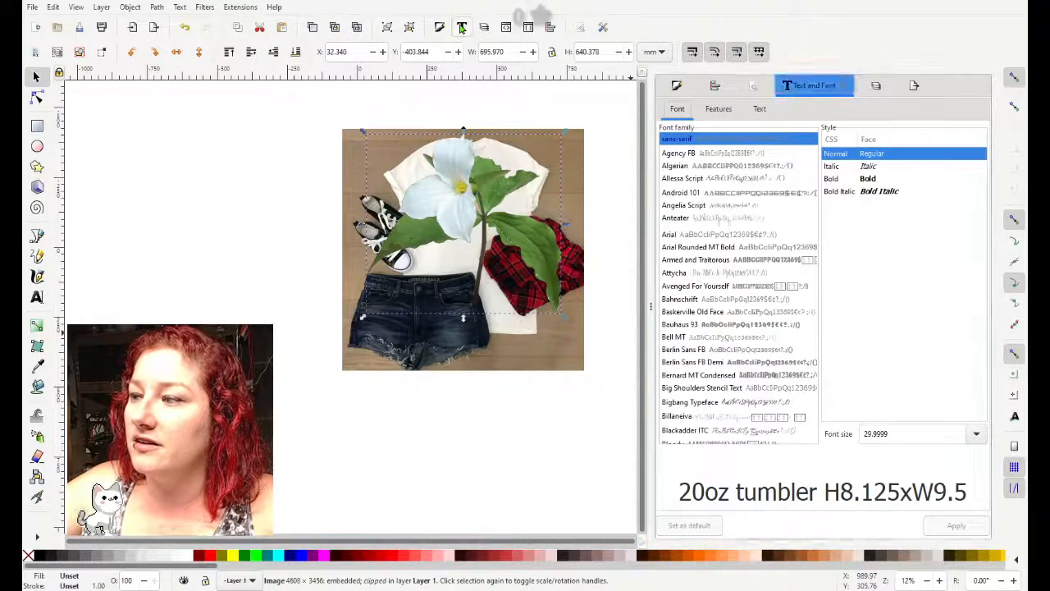
{"action": "left_click", "coordinate": [843, 87]}
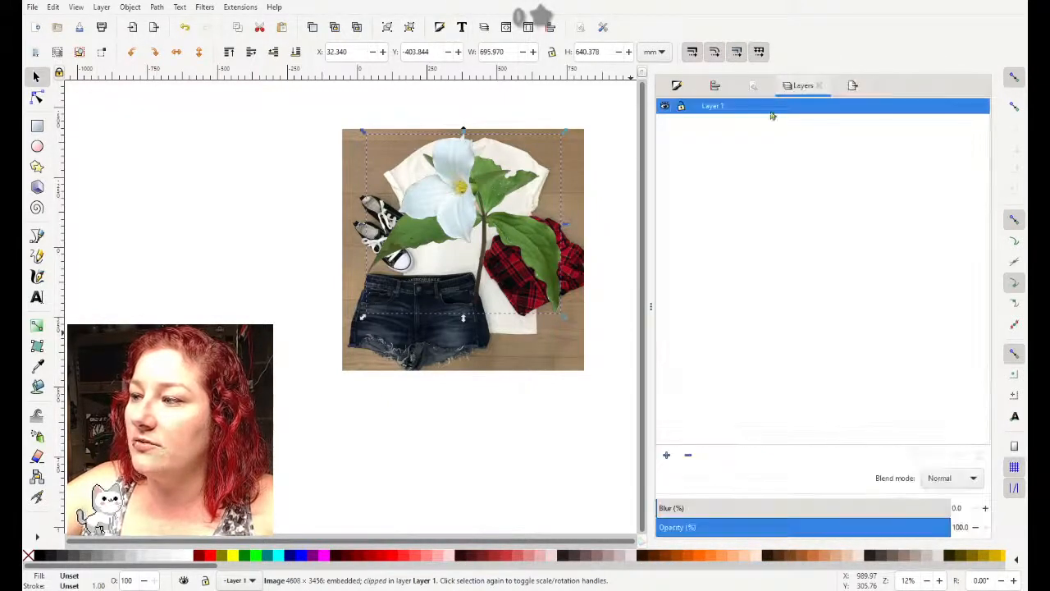
{"action": "left_click", "coordinate": [464, 28]}
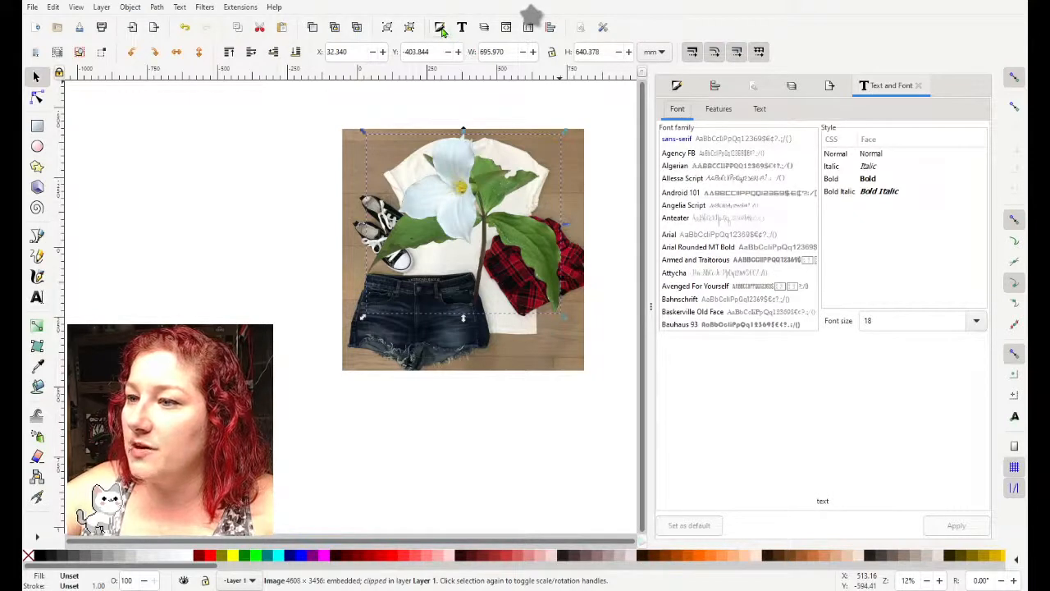
Step: Review the docked Export PNG Image, Fill and Stroke, and Layers dialogs, ending on Fill and Stroke
{"action": "left_click", "coordinate": [828, 87]}
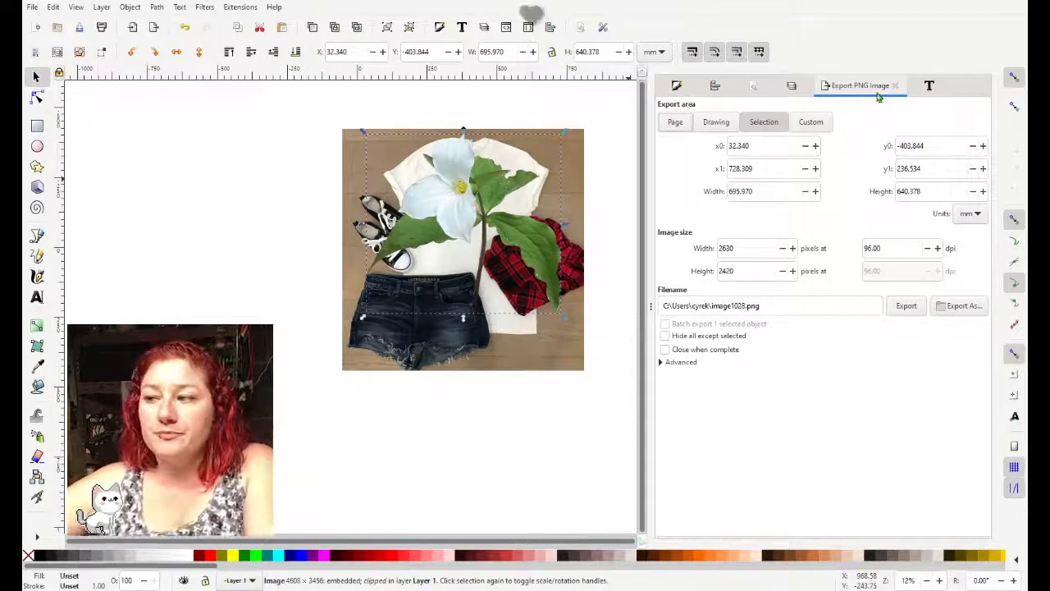
{"action": "left_click", "coordinate": [678, 85]}
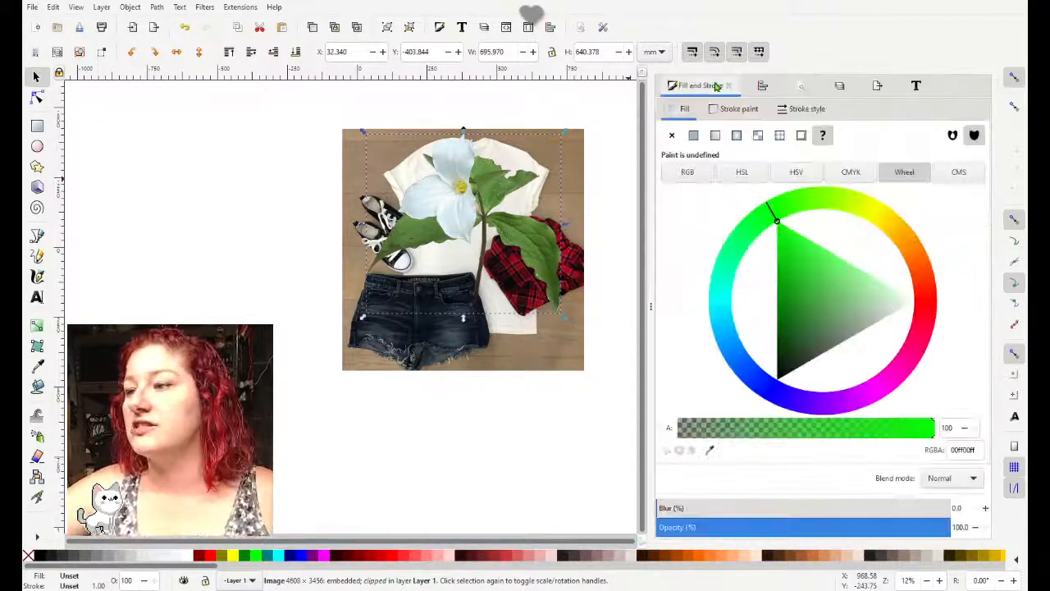
{"action": "left_click", "coordinate": [777, 88]}
{"action": "left_click", "coordinate": [826, 89]}
{"action": "left_click", "coordinate": [861, 87]}
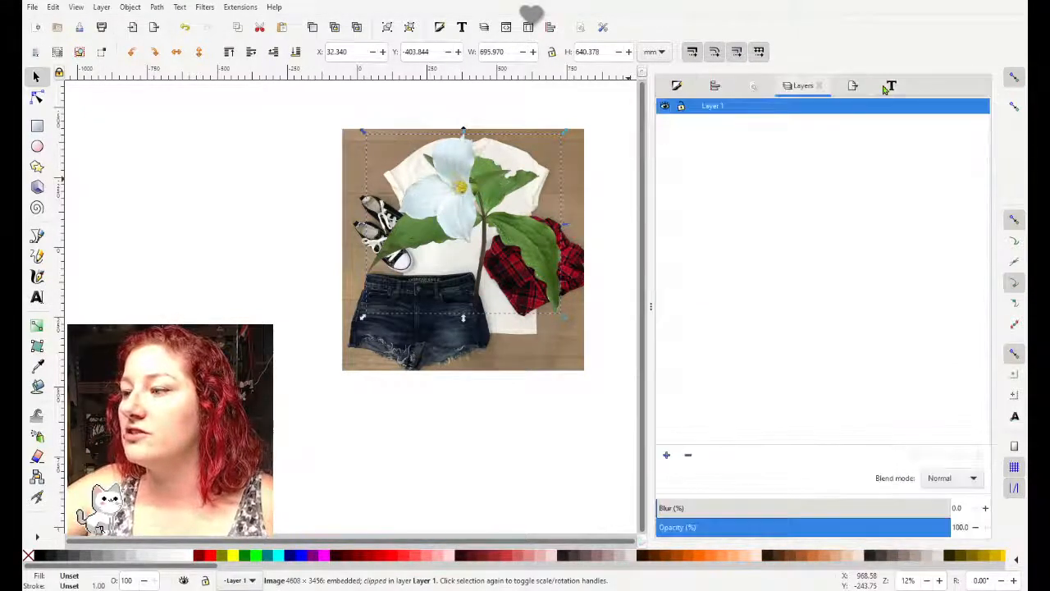
{"action": "left_click", "coordinate": [871, 87]}
{"action": "left_click", "coordinate": [830, 87]}
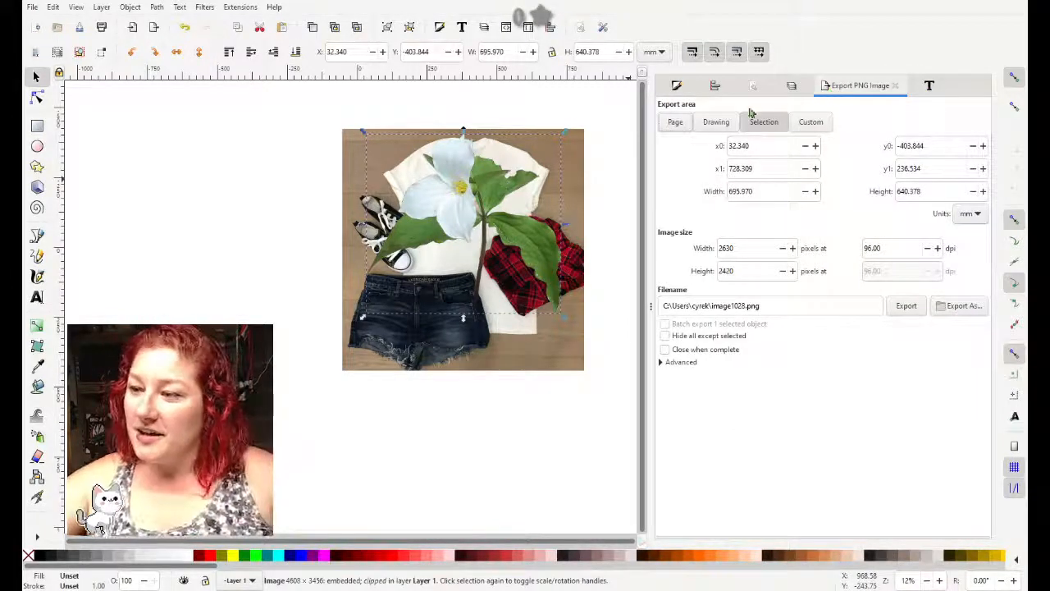
{"action": "left_click", "coordinate": [674, 87]}
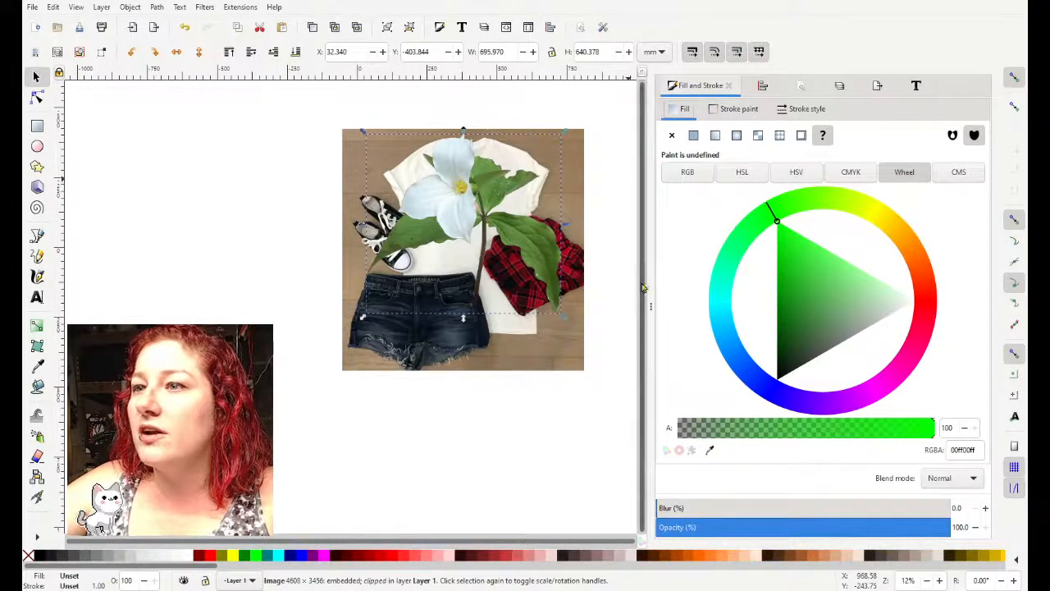
Step: Move the outfit photo off the flower onto empty canvas, and undo a trial resize of the flower
{"action": "left_click_drag", "start_coordinate": [517, 342], "coordinate": [280, 370]}
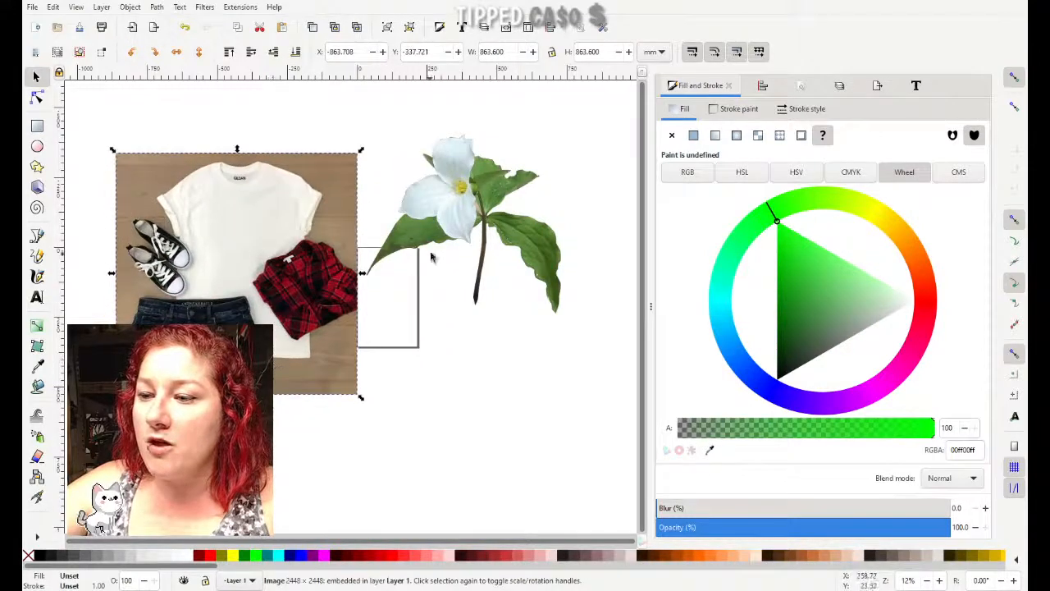
{"action": "left_click", "coordinate": [464, 219]}
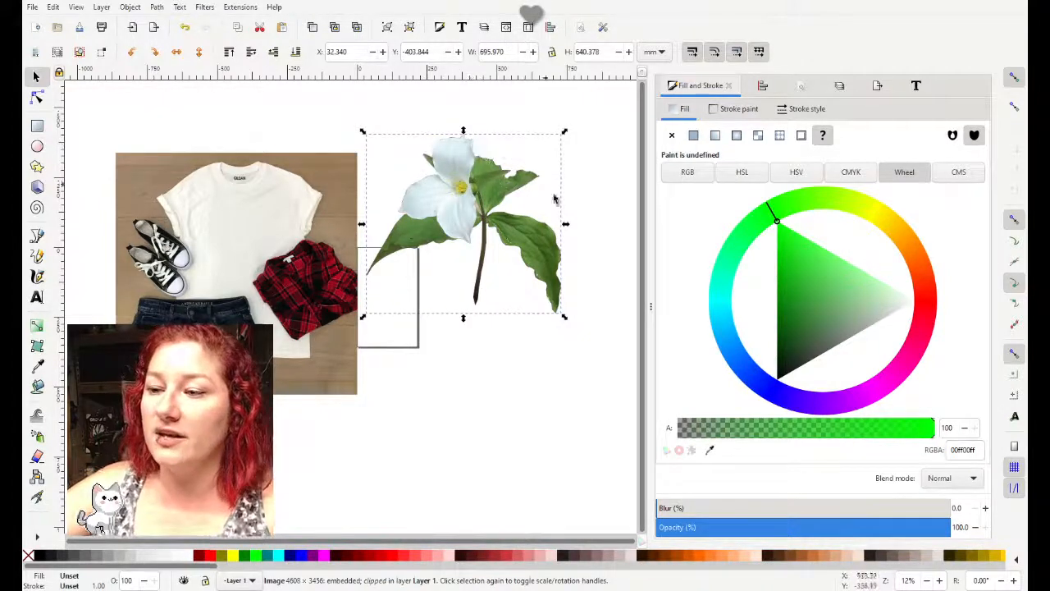
{"action": "left_click_drag", "start_coordinate": [562, 314], "coordinate": [535, 271]}
{"action": "key", "text": "ctrl+z"}
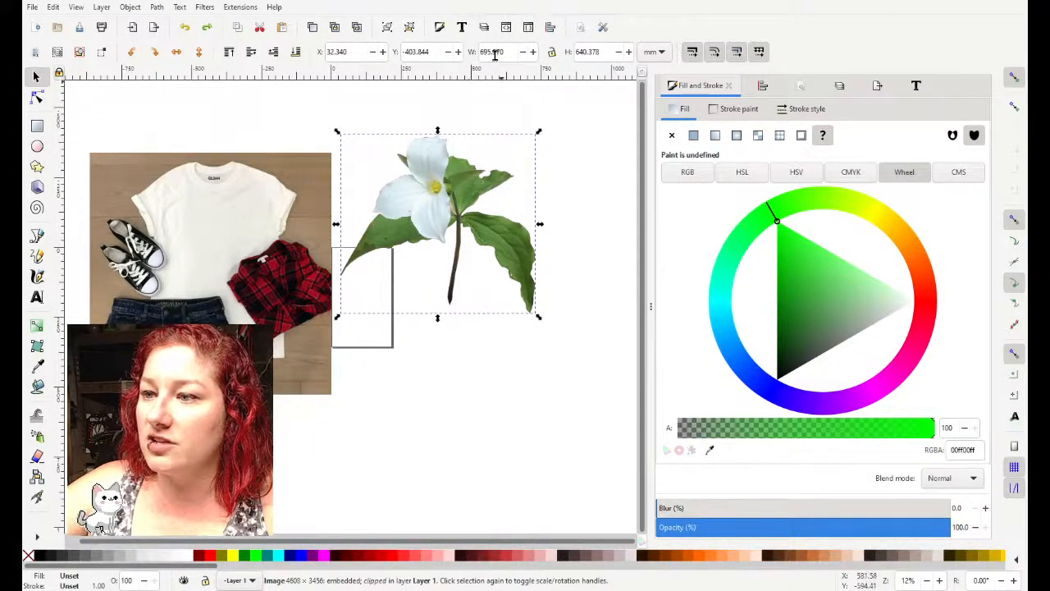
Step: Lock the width-to-height ratio, scale the flower down to about 208 by 191 mm and place it on the T-shirt's chest
{"action": "left_click", "coordinate": [552, 52]}
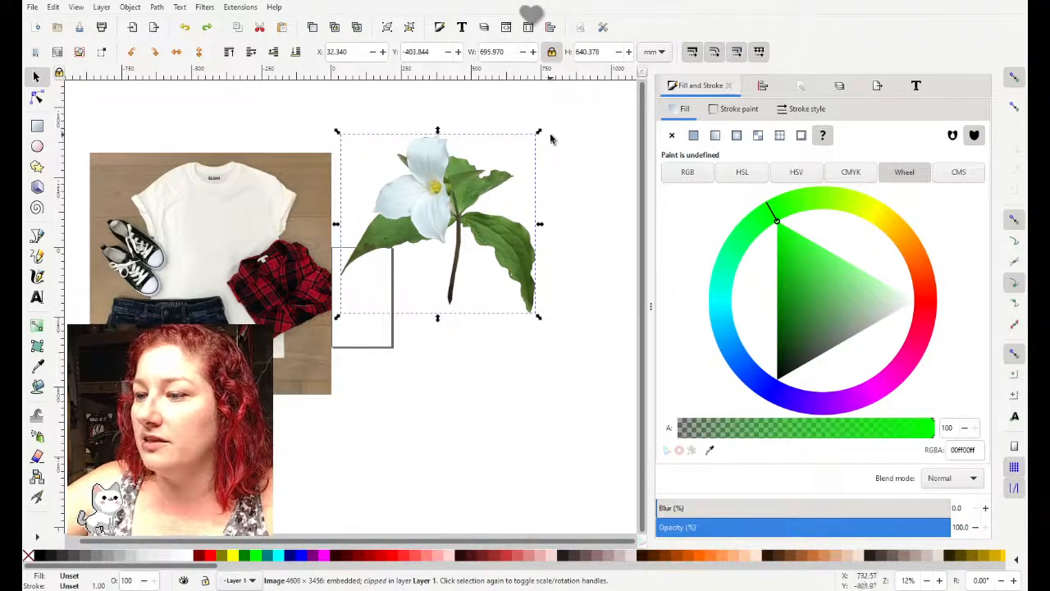
{"action": "left_click_drag", "start_coordinate": [540, 133], "coordinate": [217, 233]}
{"action": "key", "text": "minus"}
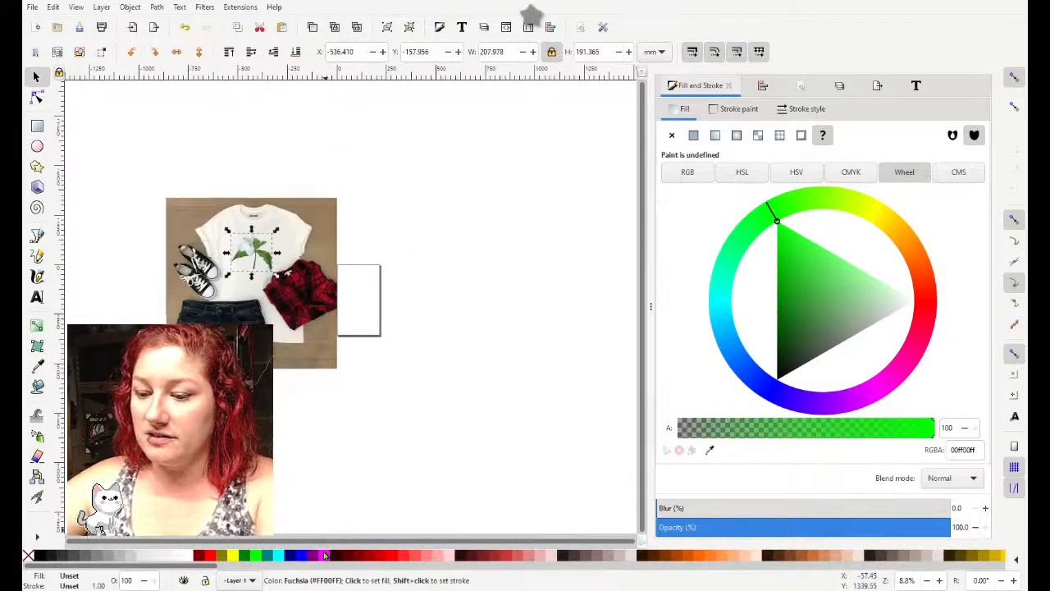
{"action": "key", "text": "plus"}
{"action": "key", "text": "plus"}
{"action": "left_click_drag", "start_coordinate": [329, 543], "coordinate": [246, 543]}
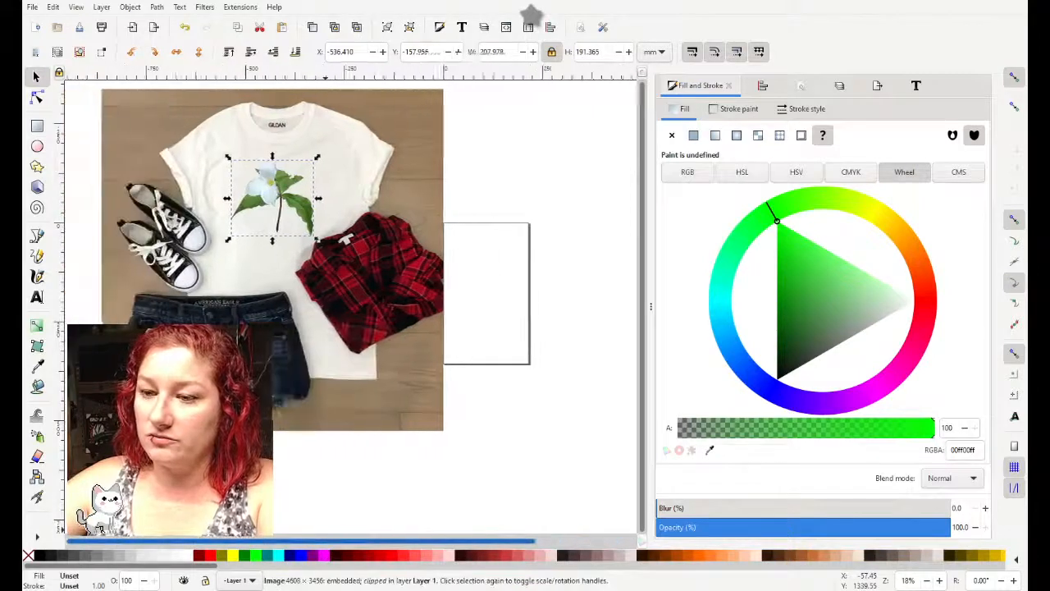
{"action": "scroll", "coordinate": [467, 344], "scroll_direction": "up", "scroll_amount": 2}
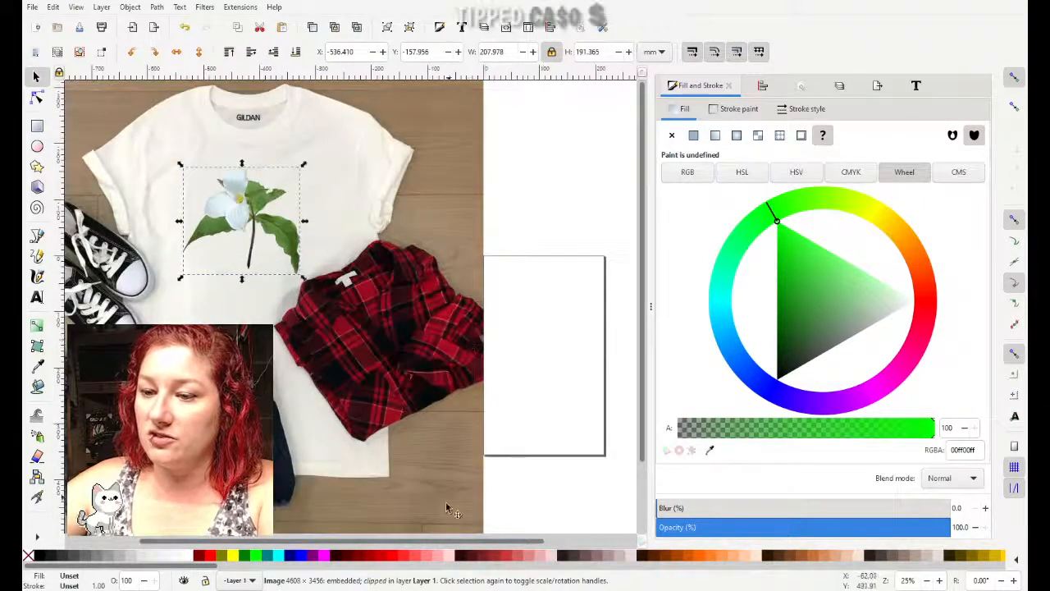
Step: Adjust the flower's position on the T-shirt's chest, and move it down to just above the shorts
{"action": "scroll", "coordinate": [335, 525], "scroll_direction": "left", "scroll_amount": 3}
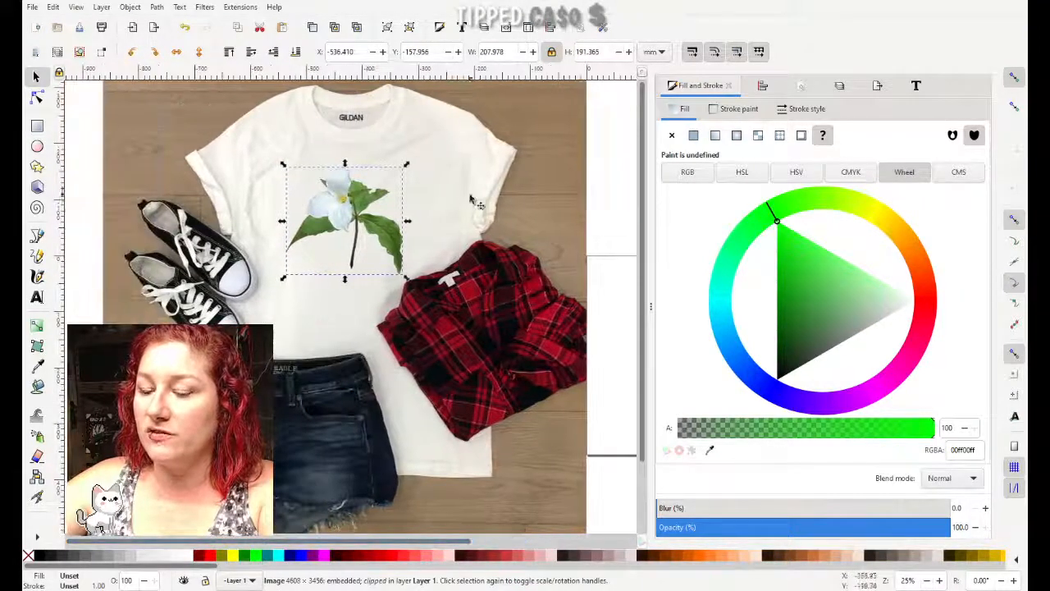
{"action": "left_click", "coordinate": [433, 204]}
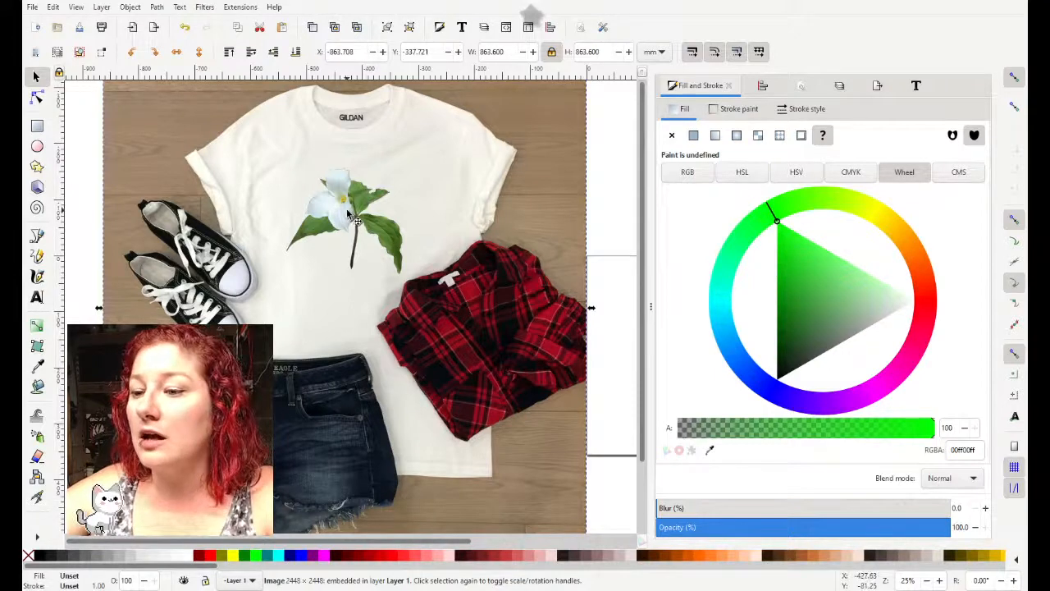
{"action": "left_click_drag", "start_coordinate": [350, 215], "coordinate": [338, 211]}
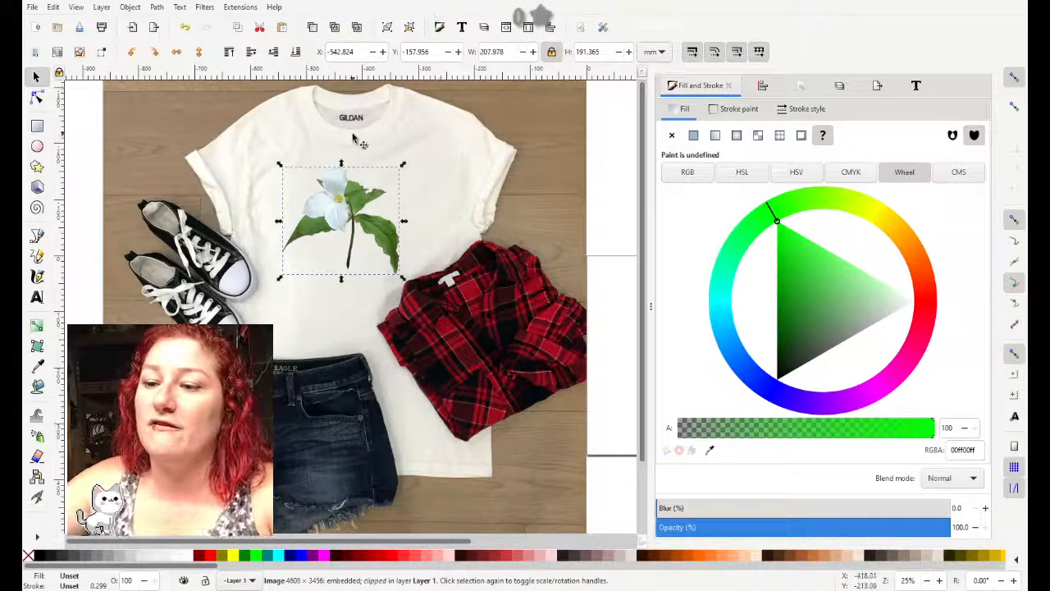
{"action": "mouse_move", "coordinate": [349, 215]}
{"action": "left_mouse_down"}
{"action": "mouse_move", "coordinate": [354, 224]}
{"action": "mouse_move", "coordinate": [355, 212]}
{"action": "left_mouse_up"}
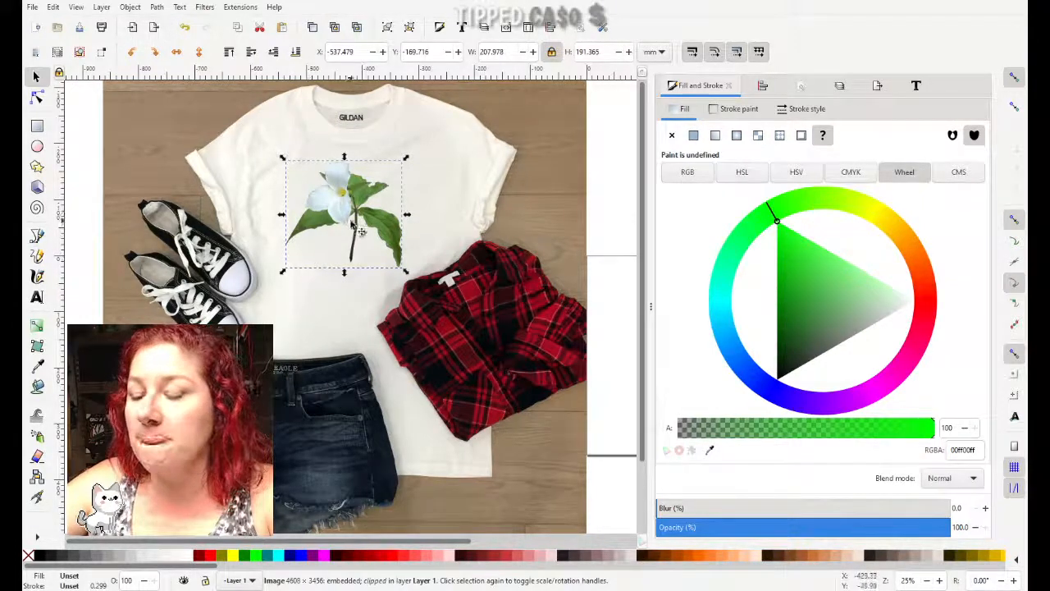
{"action": "left_click_drag", "start_coordinate": [346, 213], "coordinate": [349, 219]}
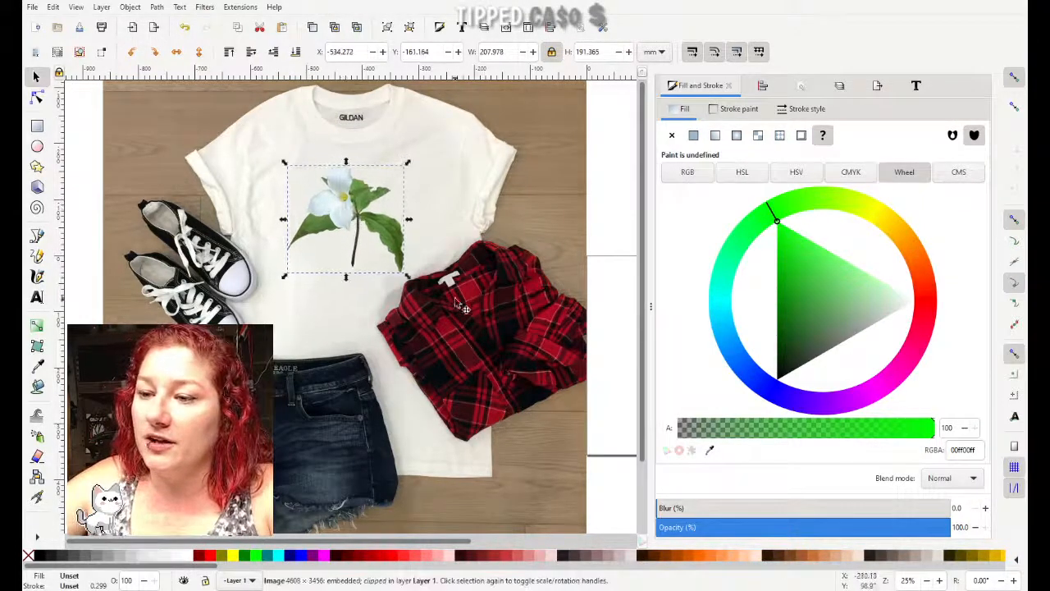
{"action": "left_click", "coordinate": [446, 247]}
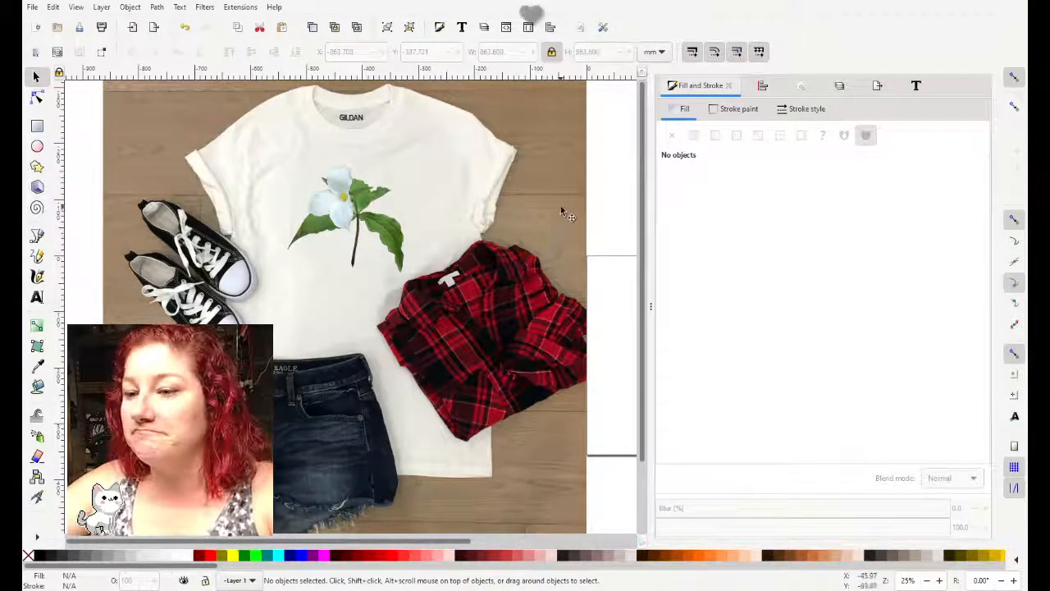
{"action": "left_click", "coordinate": [361, 213]}
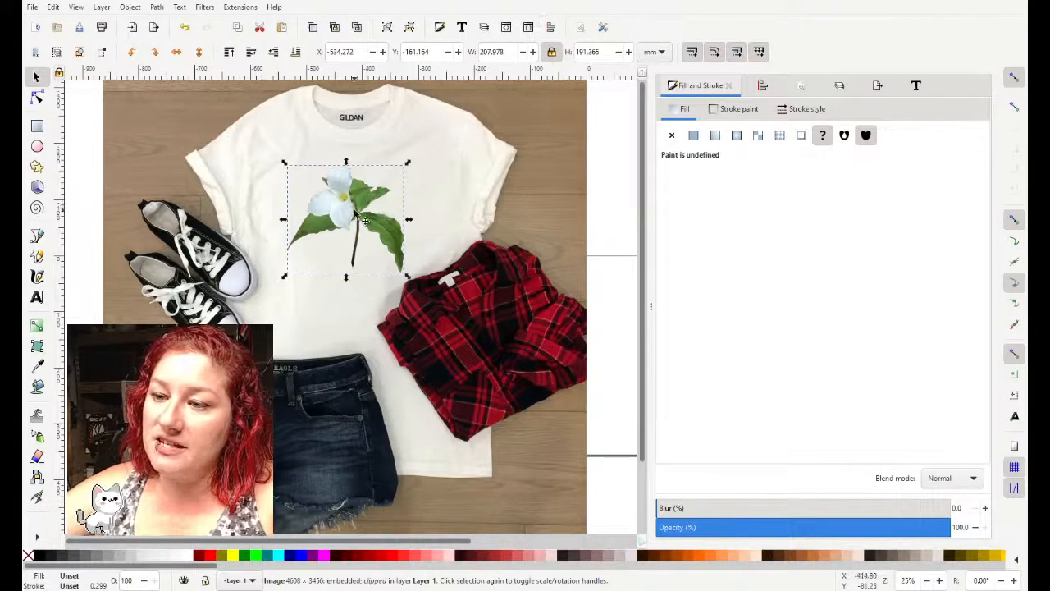
{"action": "left_click_drag", "start_coordinate": [356, 213], "coordinate": [347, 290]}
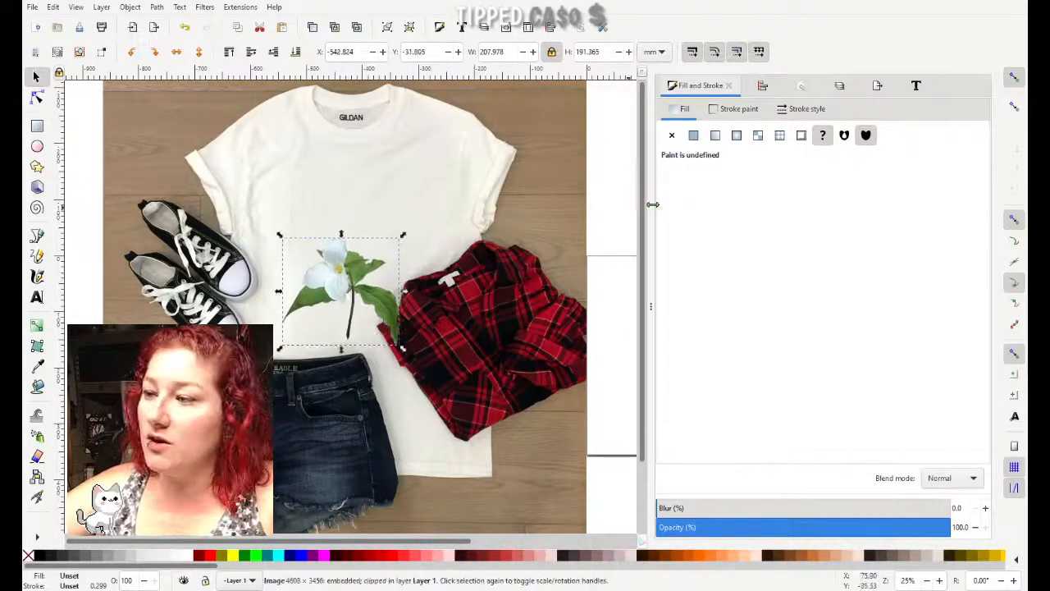
Step: Open the Text and Font dialog and add the text "Hello" near the sleeve on the T-shirt's upper chest
{"action": "left_click", "coordinate": [919, 86]}
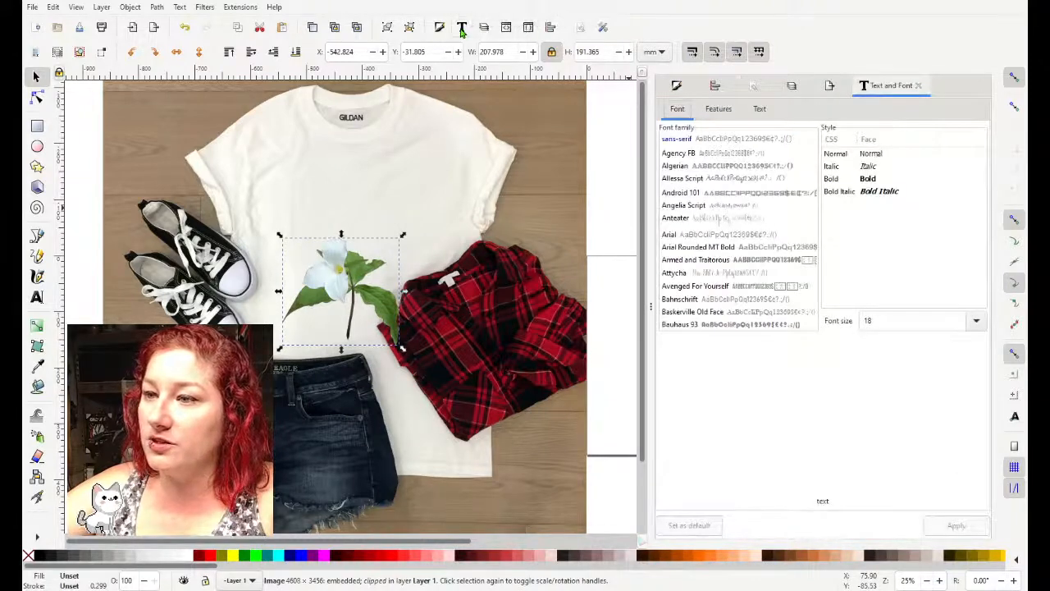
{"action": "left_click", "coordinate": [37, 299]}
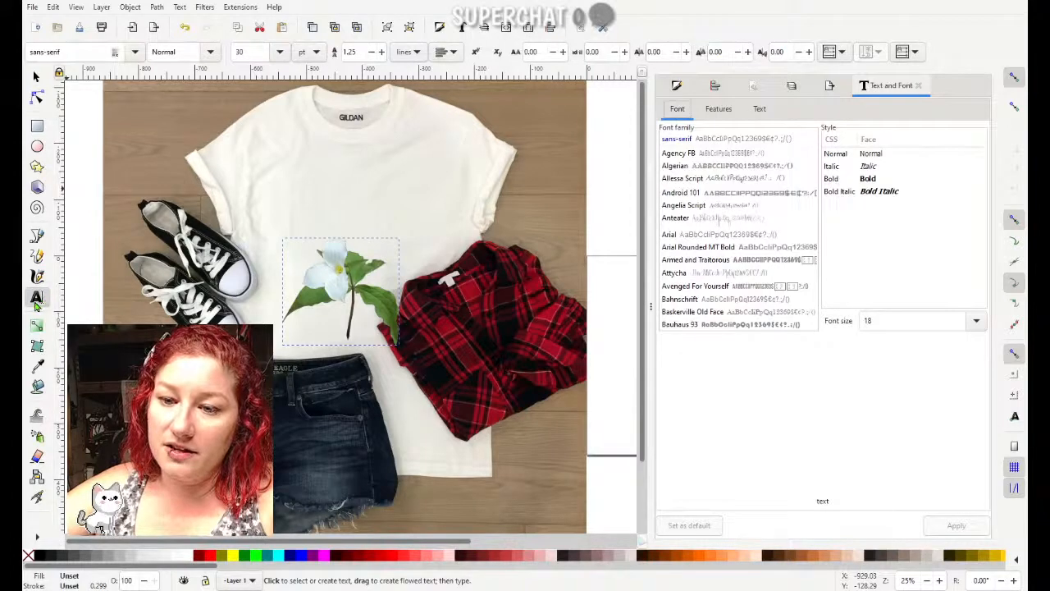
{"action": "left_click", "coordinate": [261, 169]}
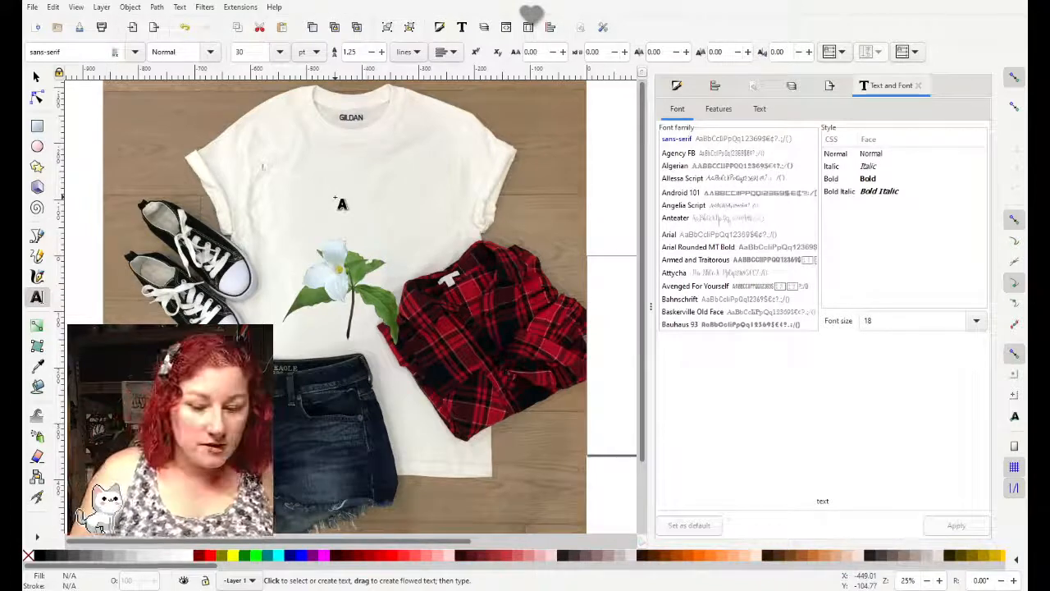
{"action": "type", "text": "Helo"}
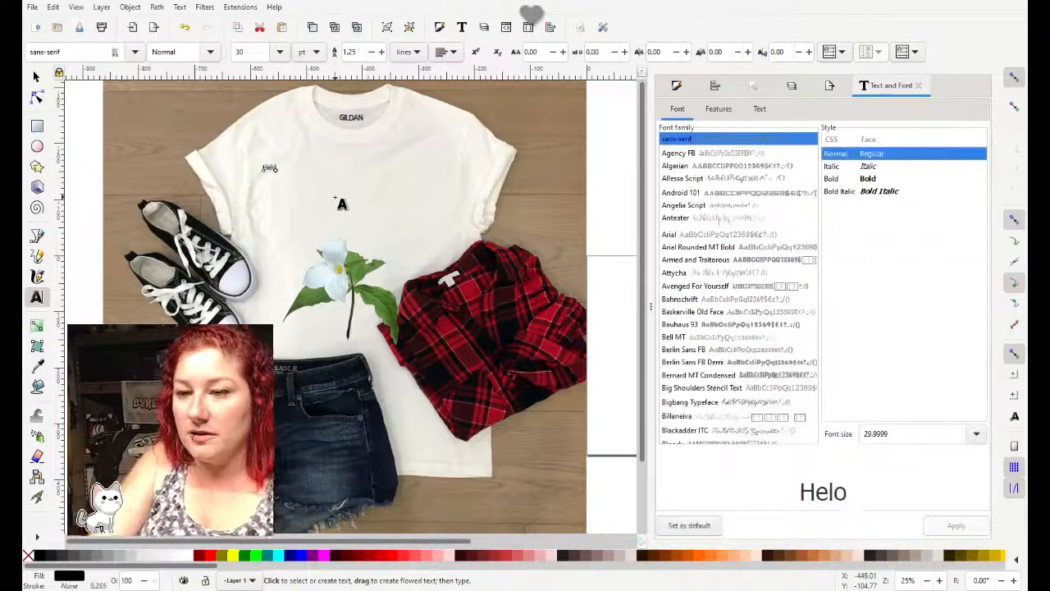
{"action": "key", "text": "BackSpace"}
{"action": "type", "text": "lo"}
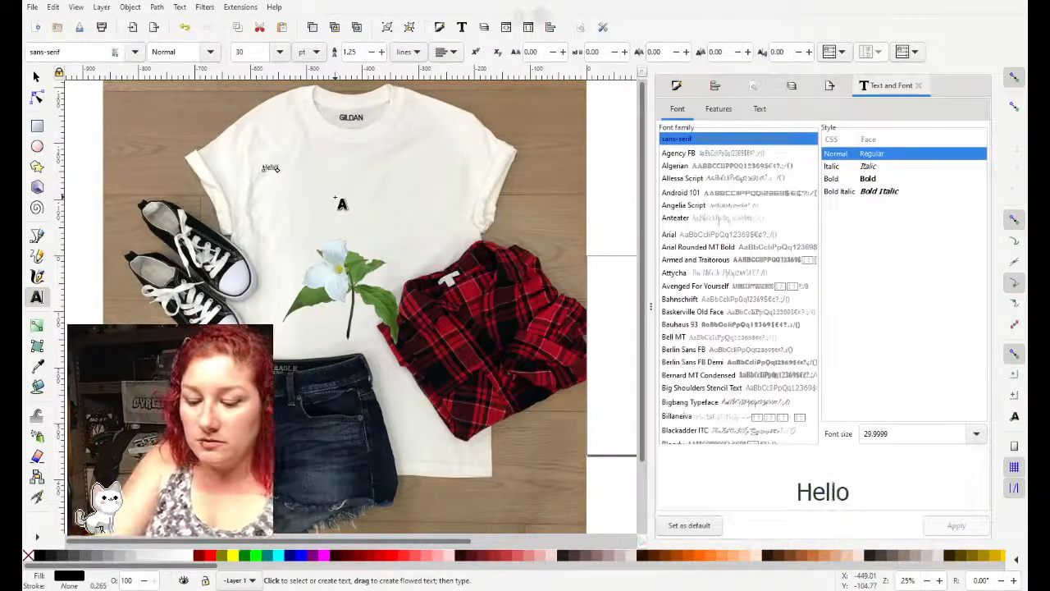
Step: Set the "Hello" text to font size 144 and move it to the middle of the chest below the collar
{"action": "left_click", "coordinate": [36, 78]}
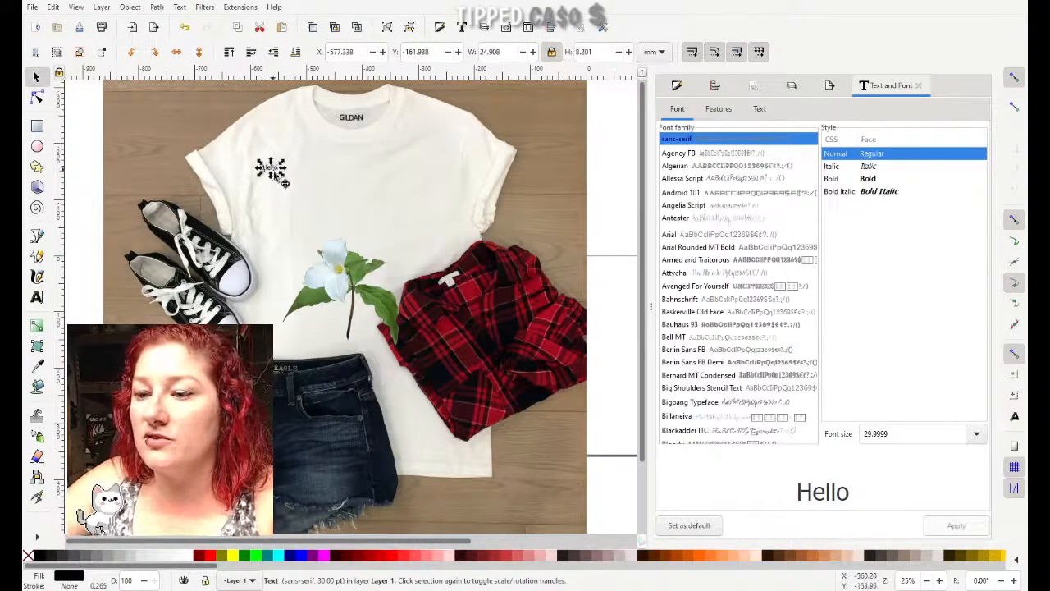
{"action": "left_click_drag", "start_coordinate": [274, 169], "coordinate": [355, 195]}
{"action": "left_click", "coordinate": [185, 27]}
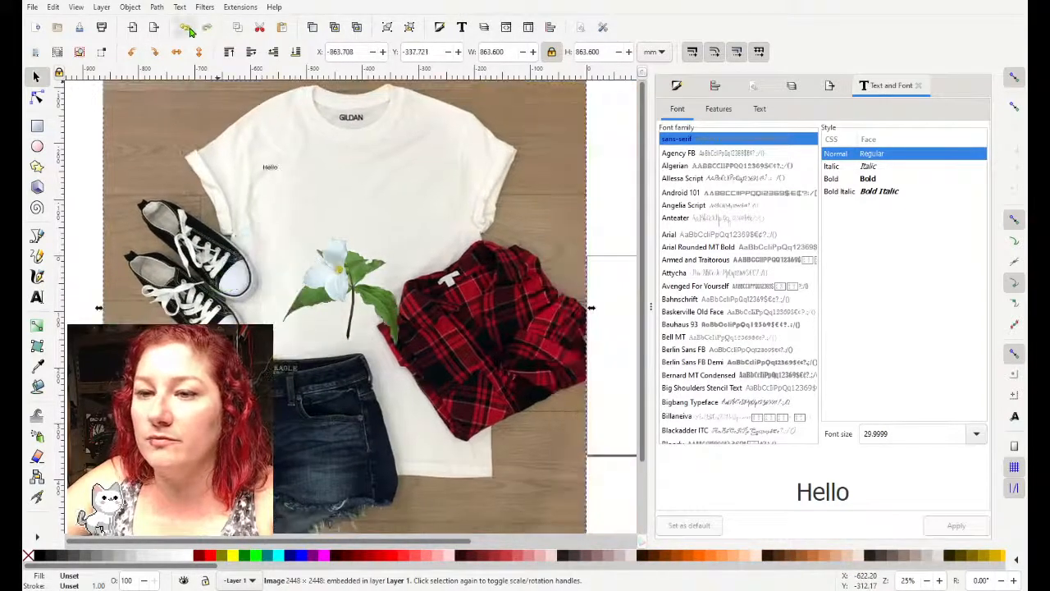
{"action": "left_click", "coordinate": [273, 169]}
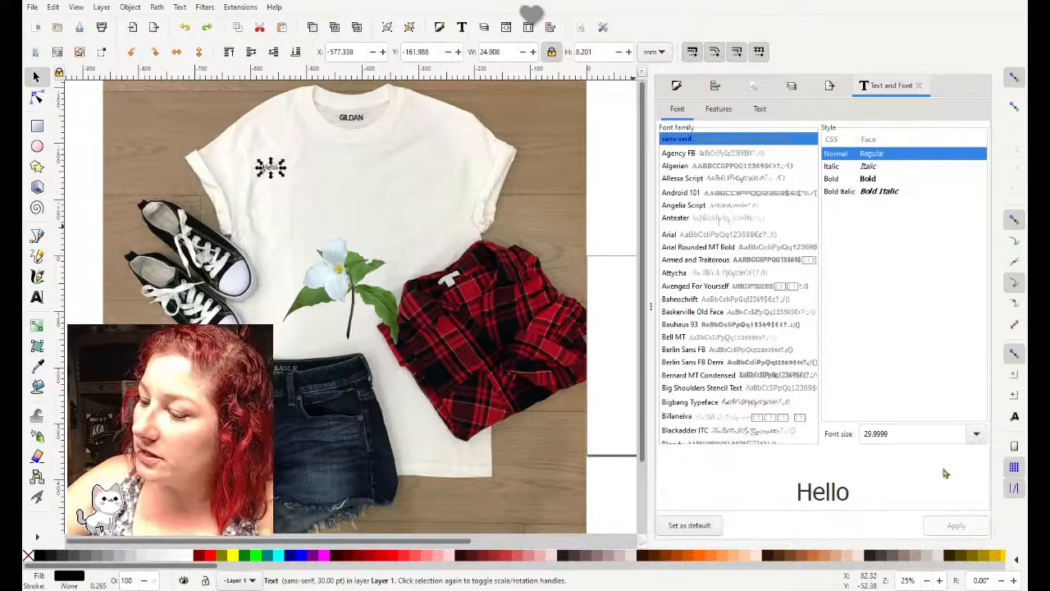
{"action": "left_click", "coordinate": [976, 434]}
{"action": "left_click", "coordinate": [905, 417]}
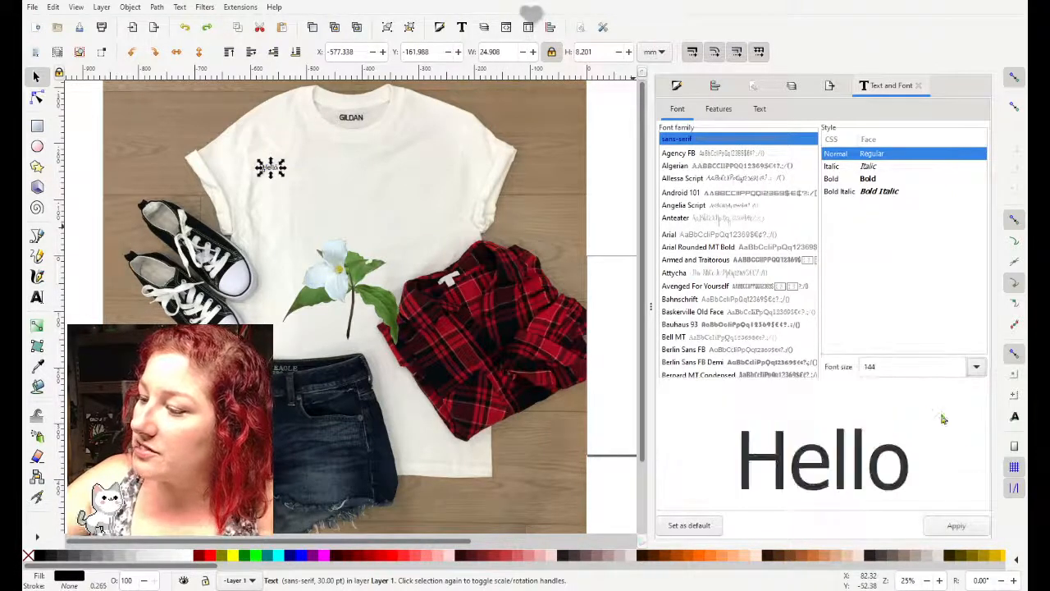
{"action": "left_click", "coordinate": [957, 526]}
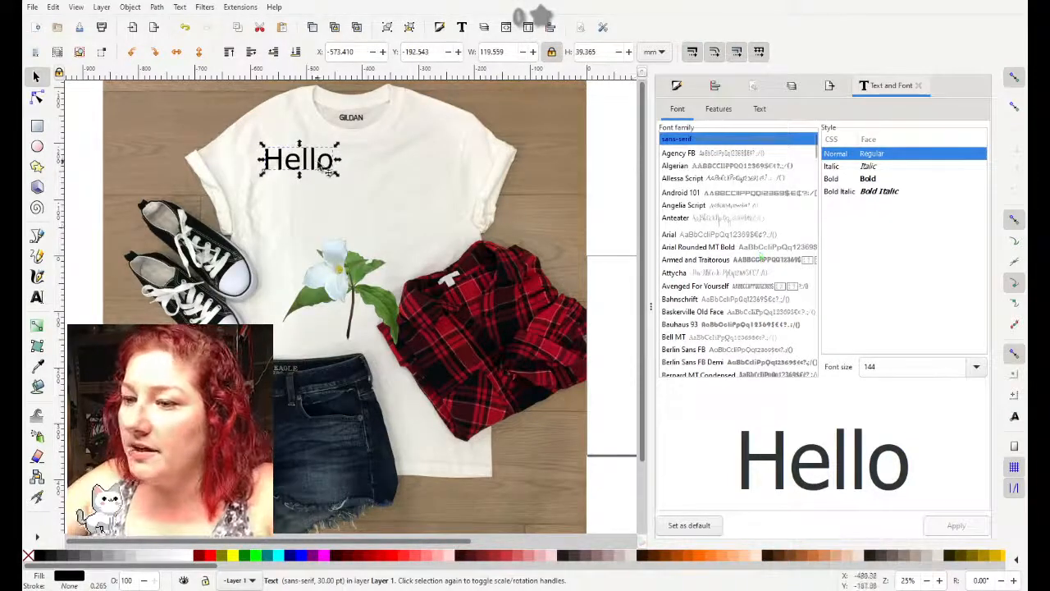
{"action": "left_click_drag", "start_coordinate": [318, 167], "coordinate": [364, 180]}
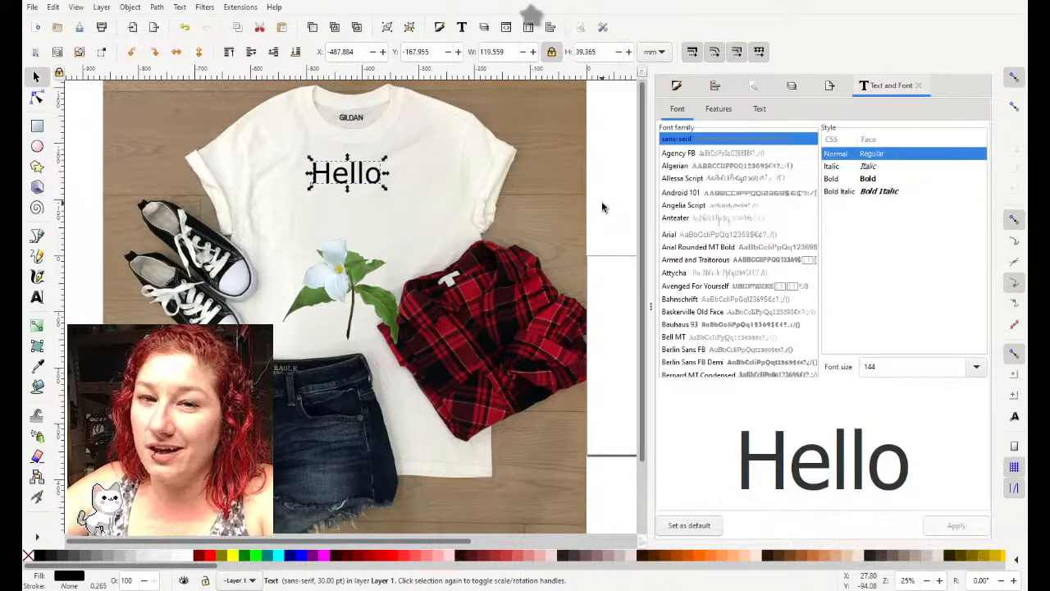
Step: Lower the "Hello" text slightly and move the flower up directly beneath it
{"action": "scroll", "coordinate": [602, 206], "scroll_direction": "up", "scroll_amount": 1}
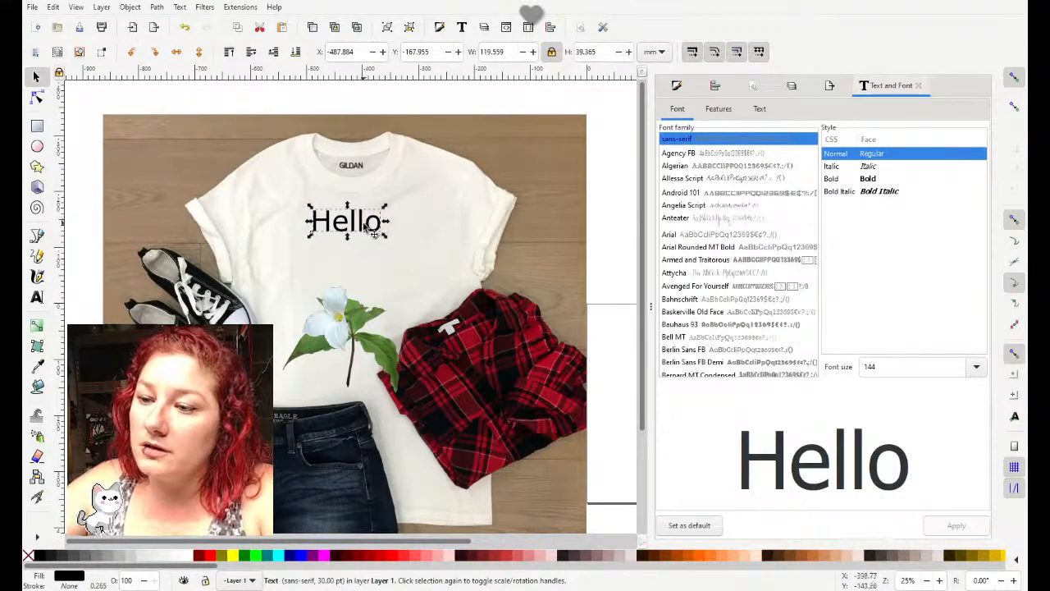
{"action": "left_click_drag", "start_coordinate": [374, 233], "coordinate": [374, 250]}
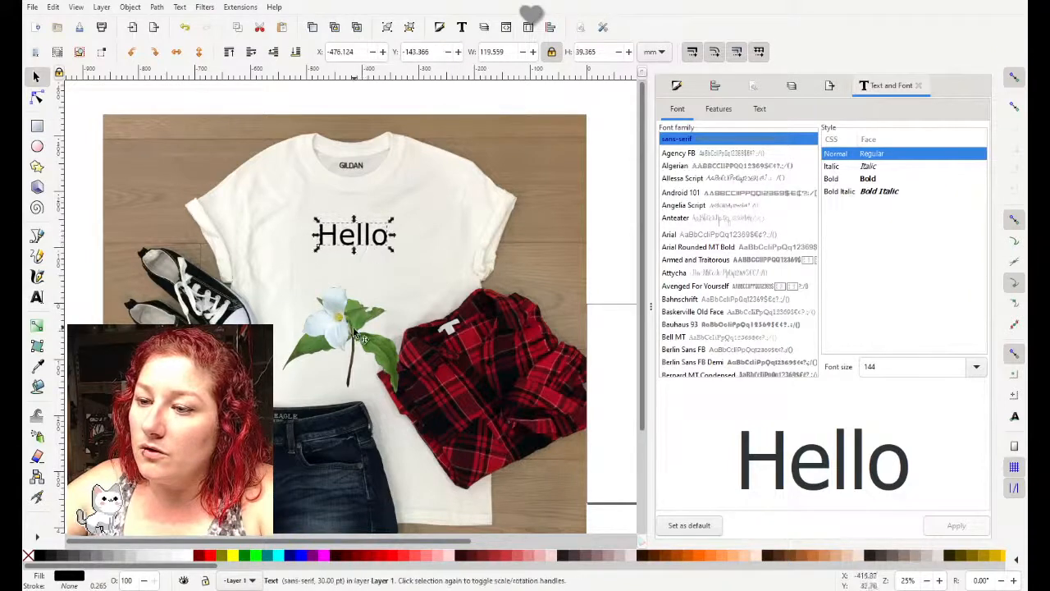
{"action": "left_click_drag", "start_coordinate": [357, 337], "coordinate": [370, 299]}
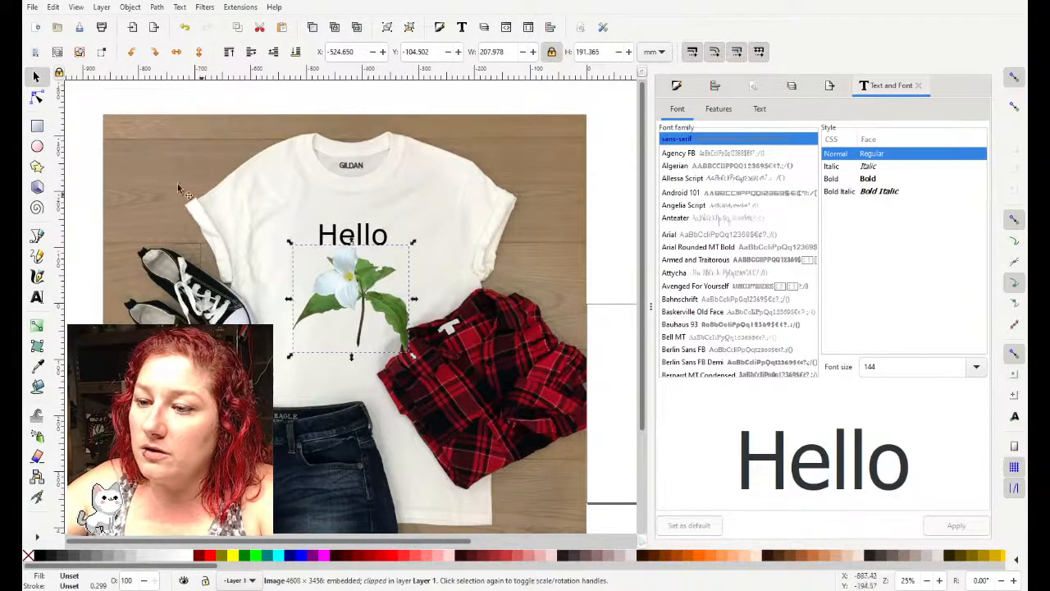
Step: Add the text "Spring" below the flower's stem and set its font size to 144
{"action": "left_click", "coordinate": [37, 296]}
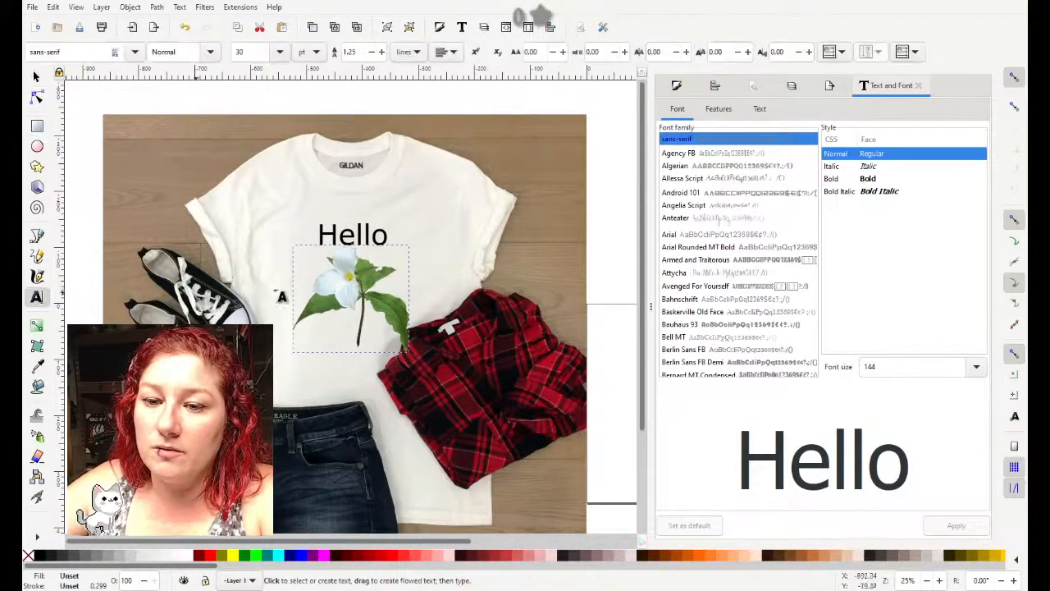
{"action": "left_click", "coordinate": [312, 370]}
{"action": "type", "text": "Spring"}
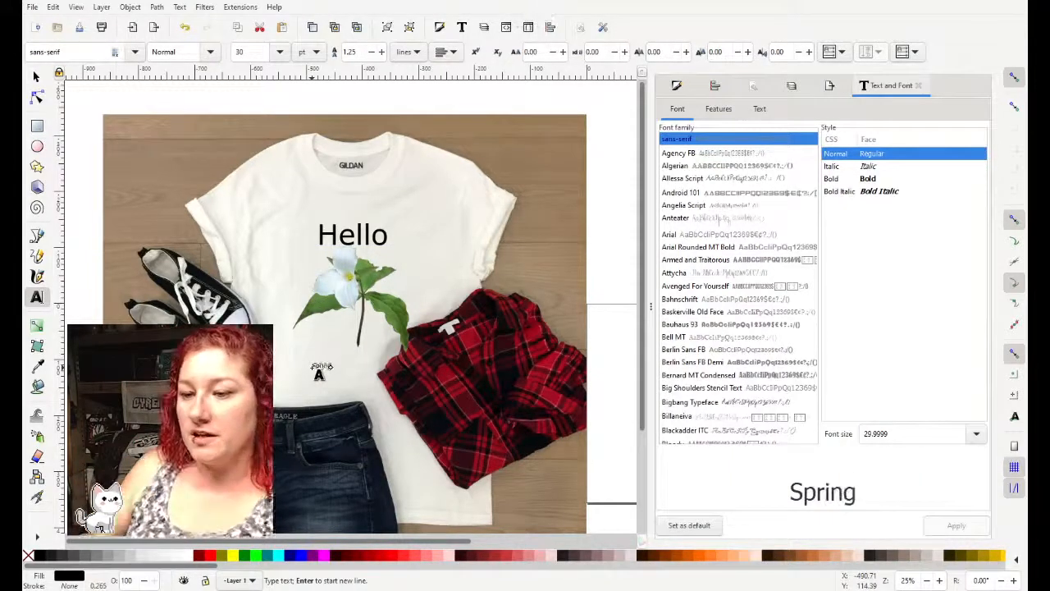
{"action": "left_click", "coordinate": [953, 417]}
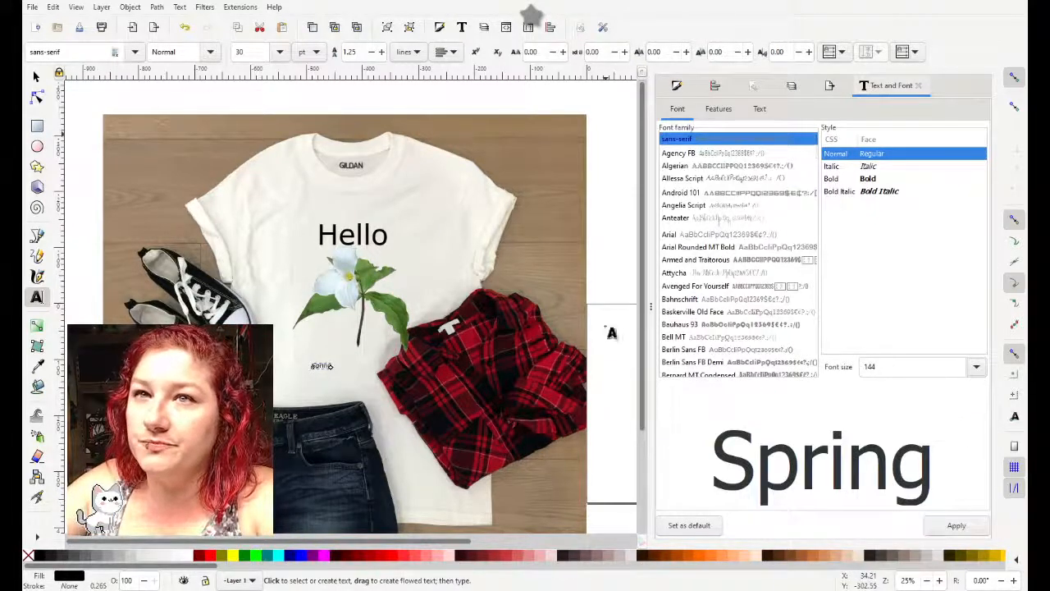
{"action": "left_click", "coordinate": [984, 527]}
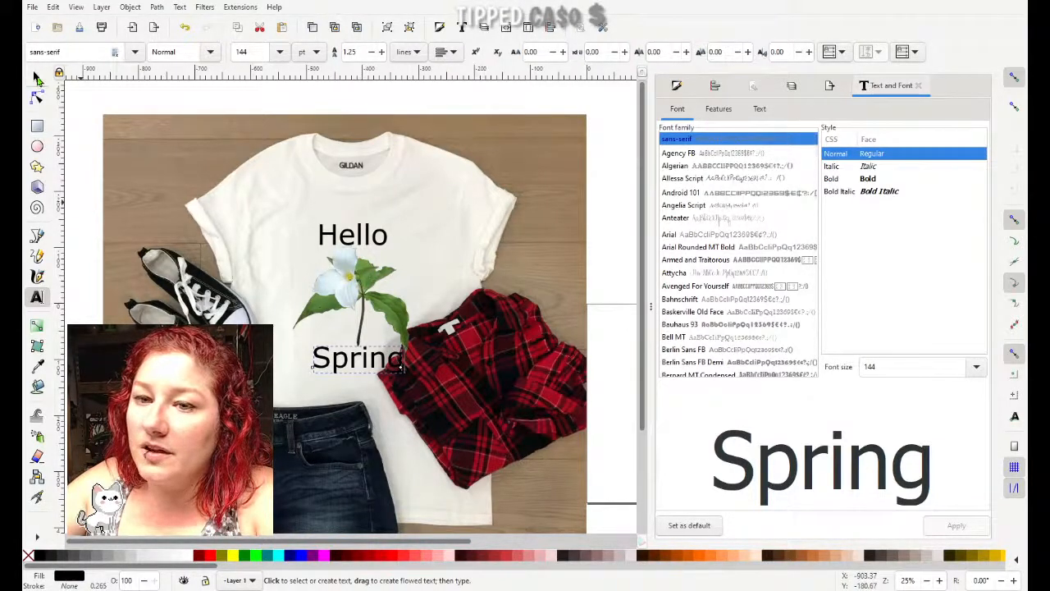
Step: Shift "Spring", the flower and "Hello" slightly left so they stack in the middle of the T-shirt
{"action": "left_click", "coordinate": [38, 78]}
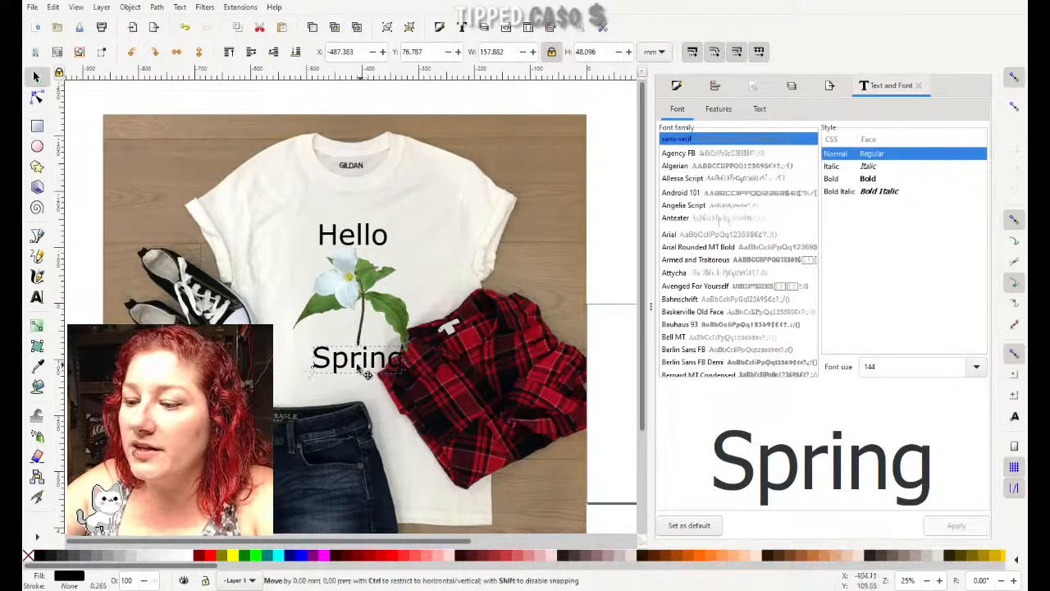
{"action": "left_click_drag", "start_coordinate": [371, 375], "coordinate": [364, 373]}
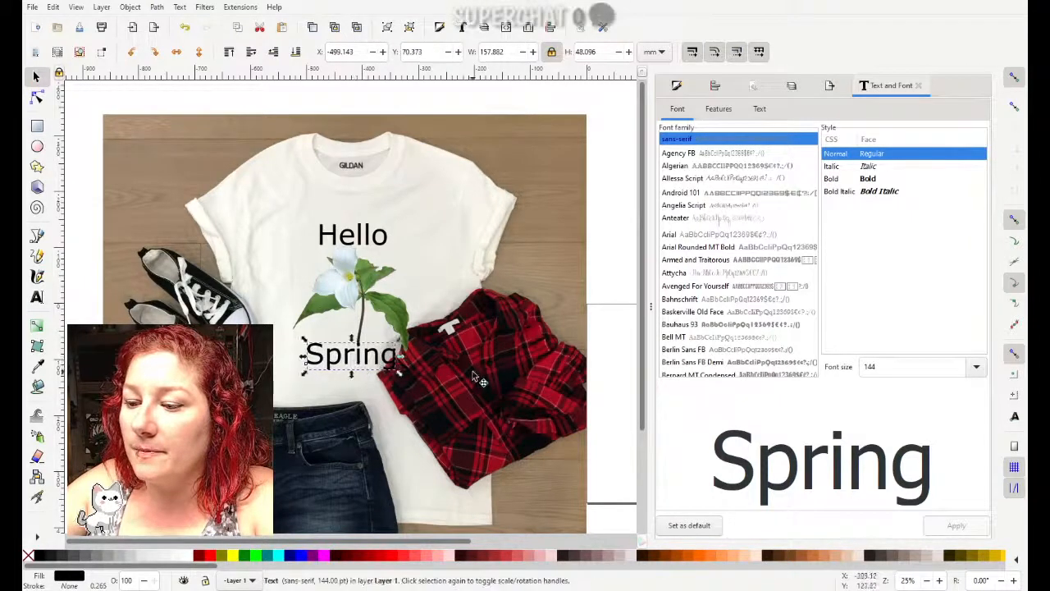
{"action": "left_click_drag", "start_coordinate": [365, 284], "coordinate": [356, 278]}
{"action": "left_click", "coordinate": [376, 238]}
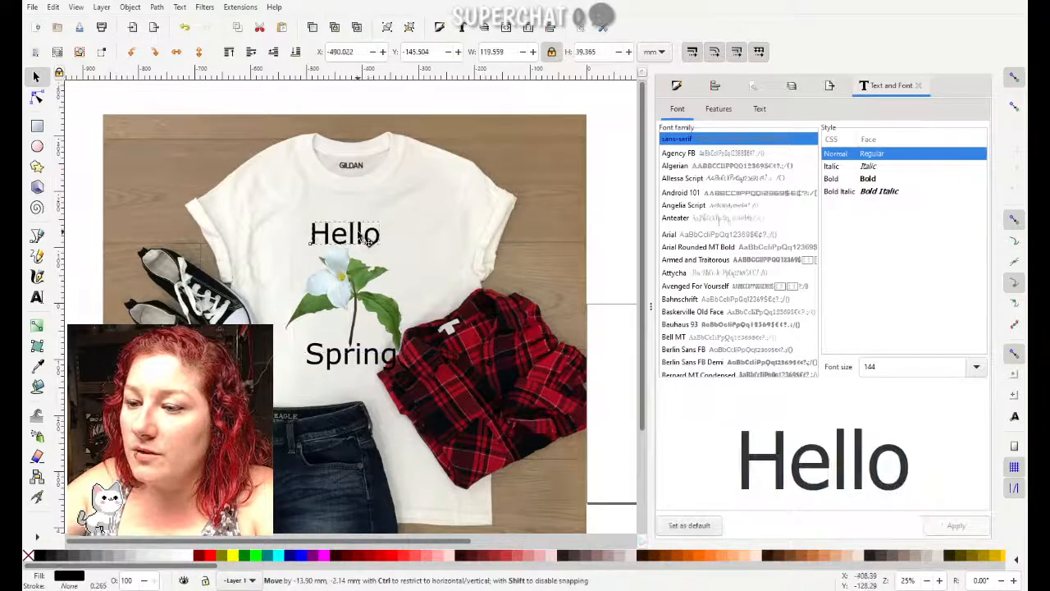
{"action": "left_click", "coordinate": [558, 250]}
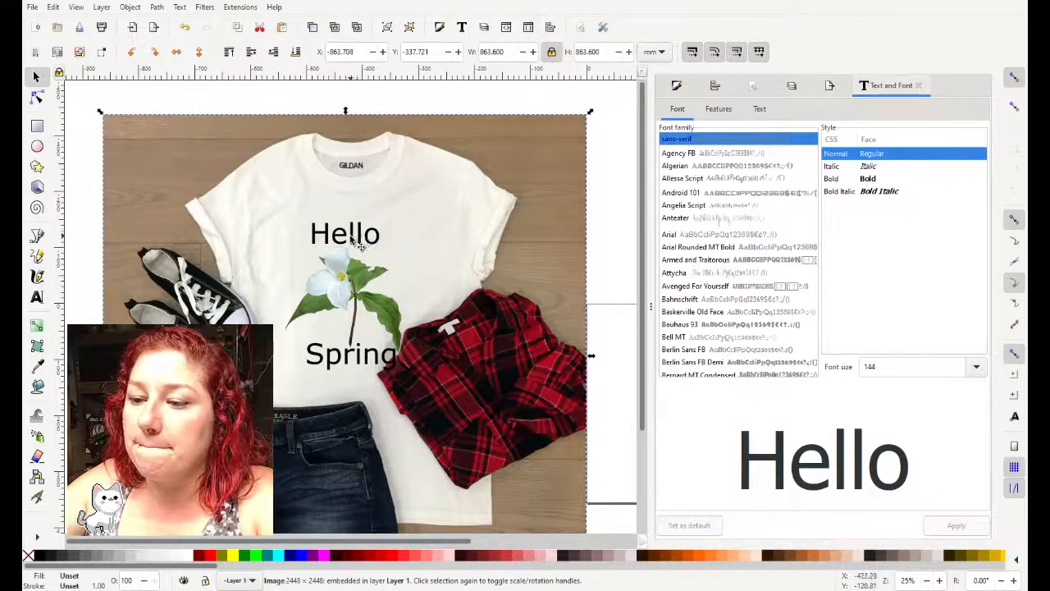
Step: Offset "Hello" to the right and "Spring" to the left, and centre both with the flower on the vertical axis relative to Selection Area
{"action": "left_click_drag", "start_coordinate": [359, 236], "coordinate": [386, 239]}
{"action": "left_click_drag", "start_coordinate": [352, 358], "coordinate": [324, 354]}
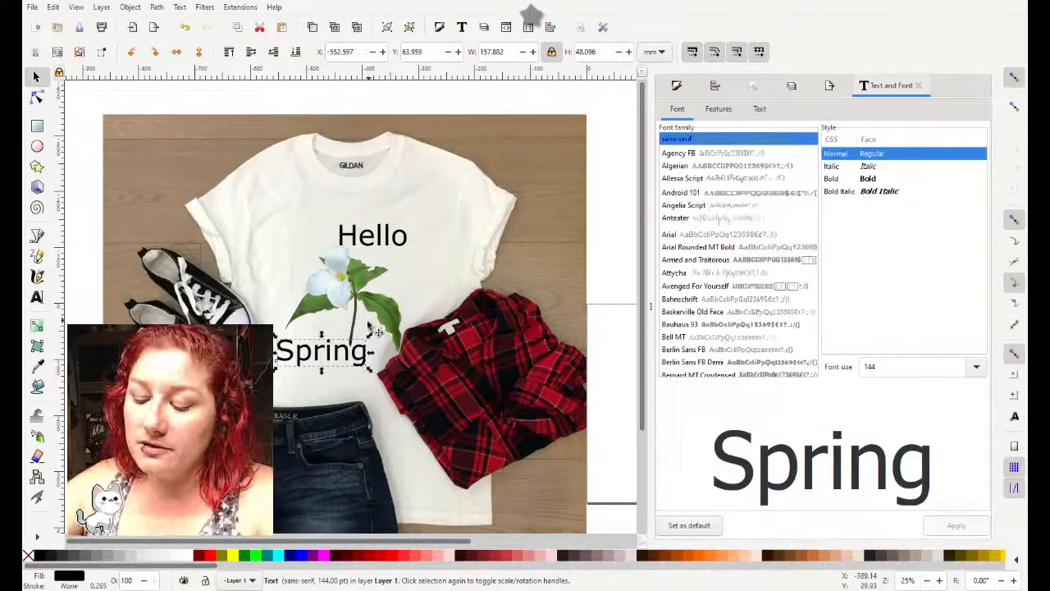
{"action": "left_click", "coordinate": [367, 312], "text": "shift"}
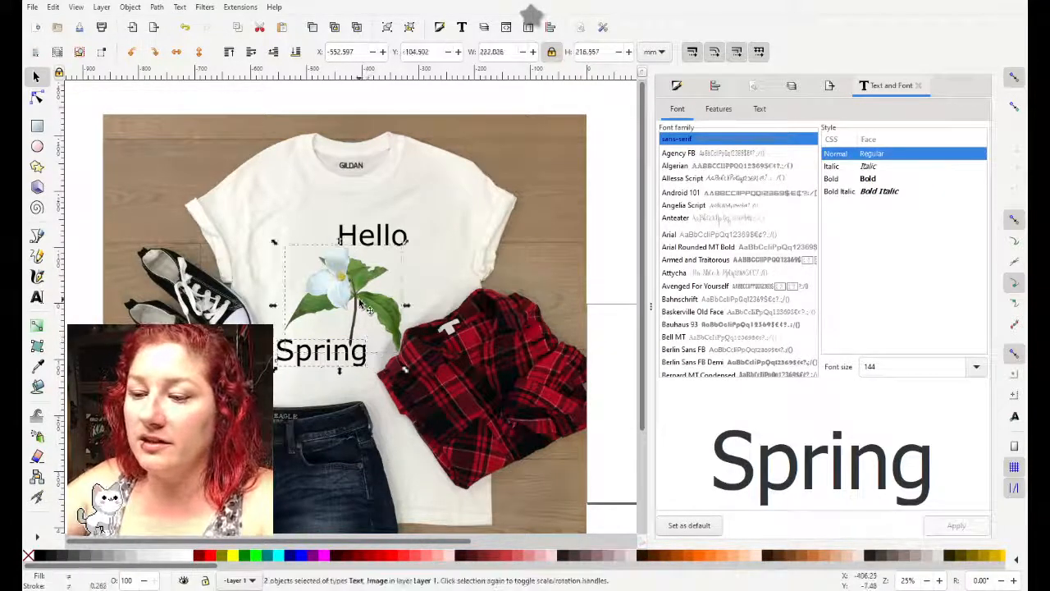
{"action": "left_click", "coordinate": [359, 234], "text": "shift"}
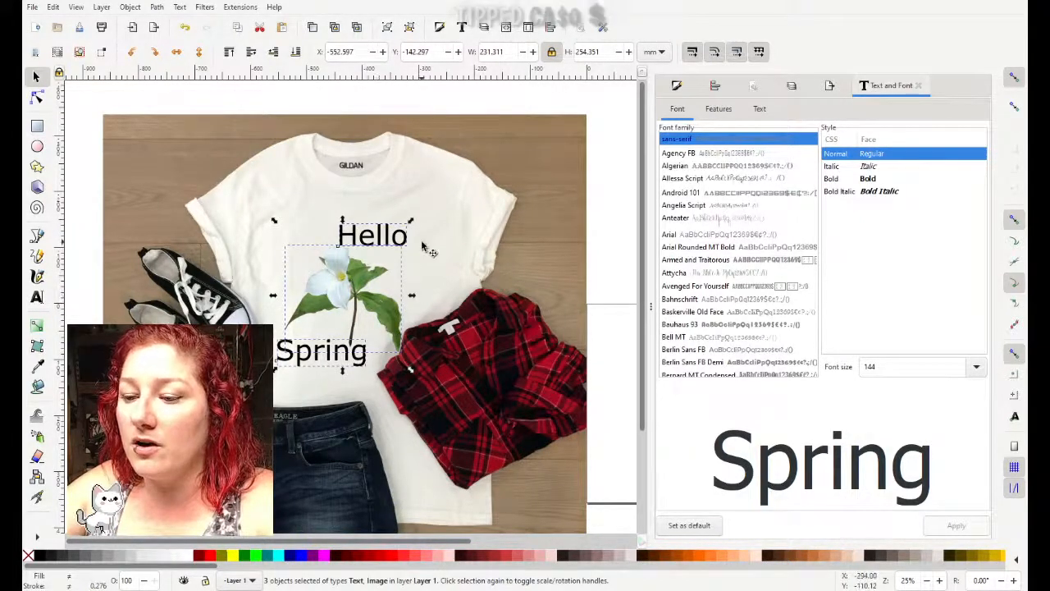
{"action": "left_click", "coordinate": [551, 29]}
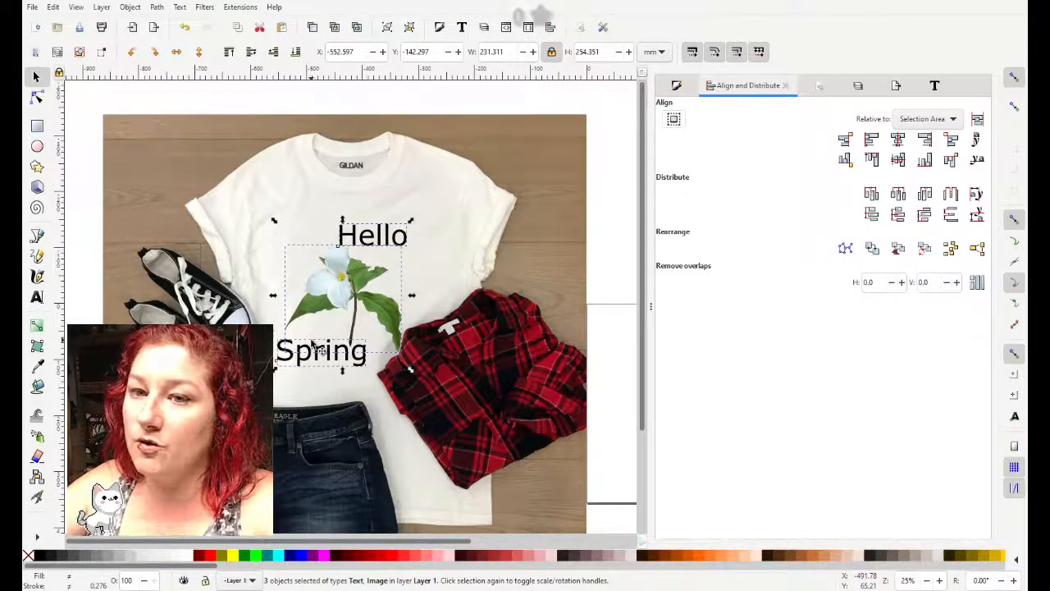
{"action": "left_click", "coordinate": [898, 141]}
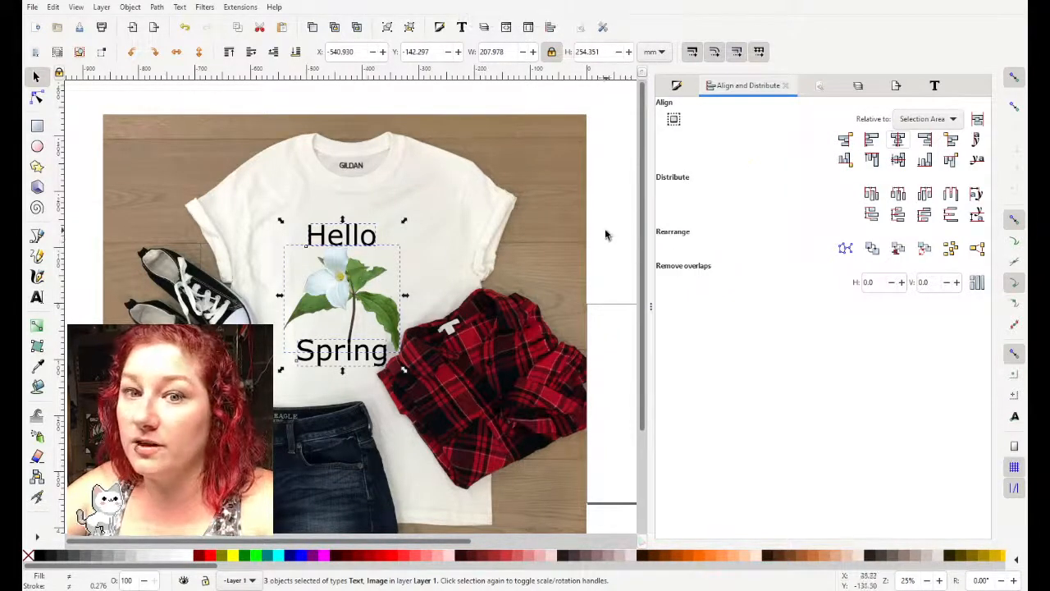
Step: Nudge the "Spring" text slightly left beneath the flower's stem
{"action": "left_click", "coordinate": [450, 281]}
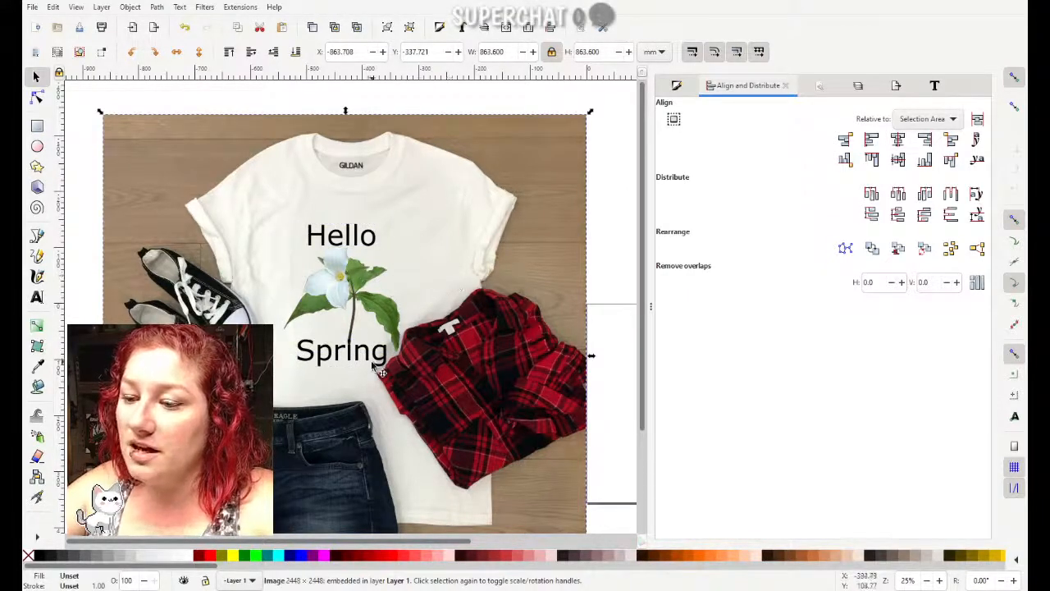
{"action": "left_click_drag", "start_coordinate": [357, 359], "coordinate": [351, 358]}
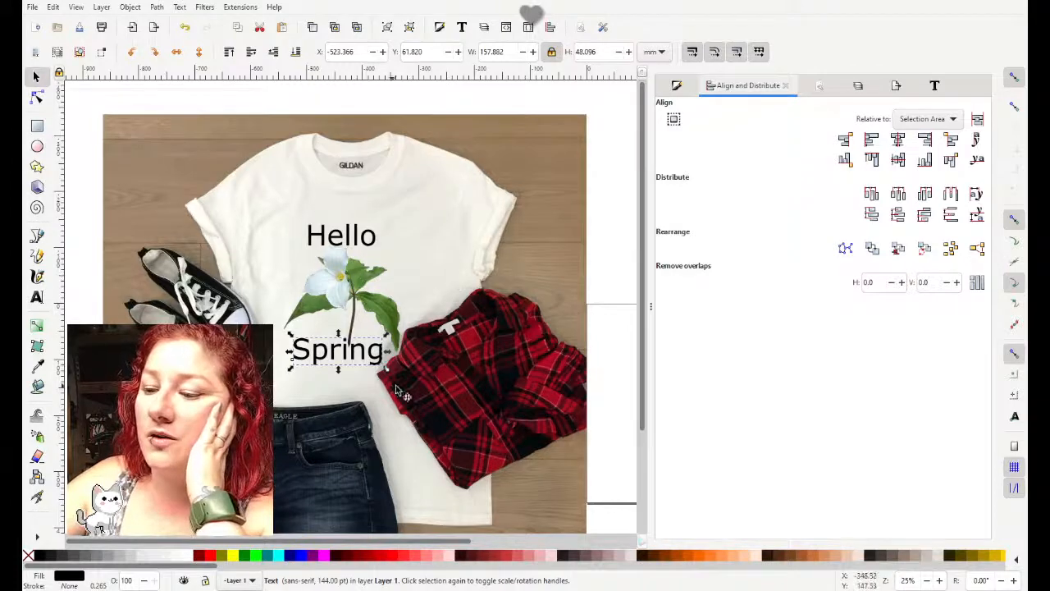
{"action": "left_click", "coordinate": [474, 394]}
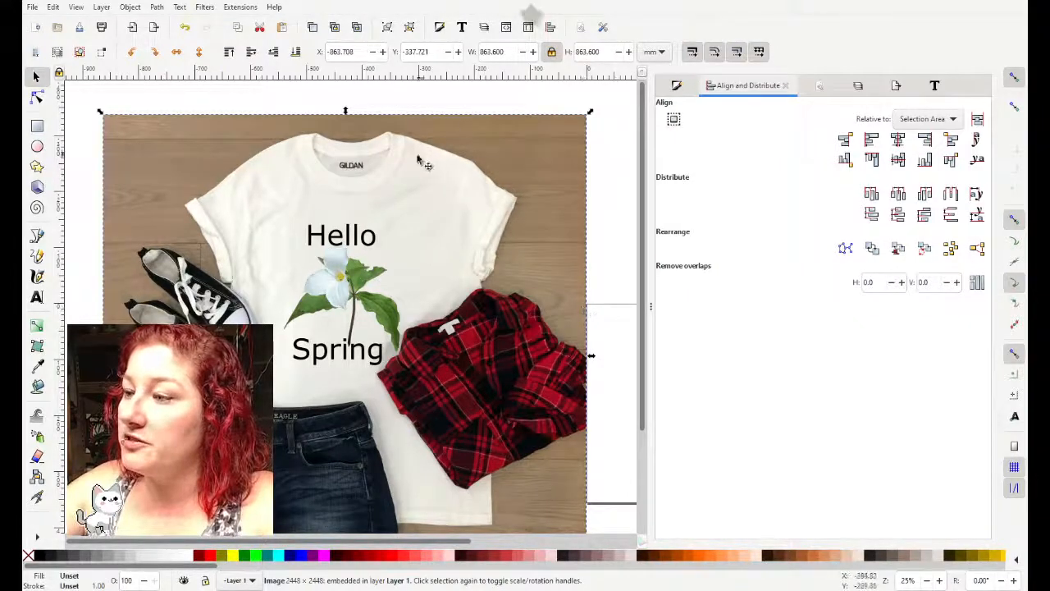
Step: Group the T-shirt photo with "Hello", the flower and "Spring", and move the group slightly up and left
{"action": "left_click", "coordinate": [322, 246], "text": "shift"}
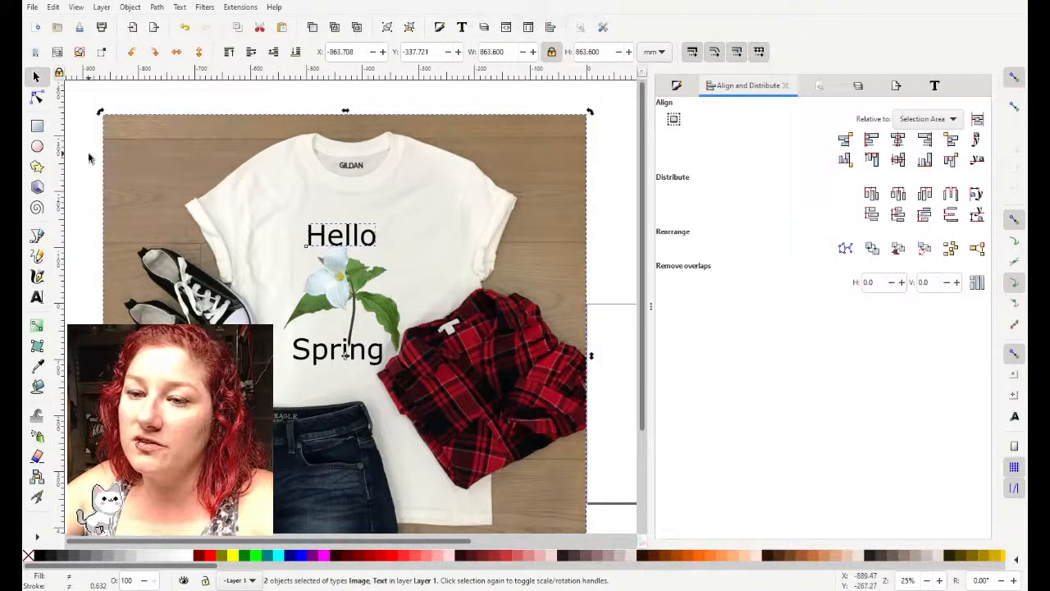
{"action": "left_click", "coordinate": [140, 134]}
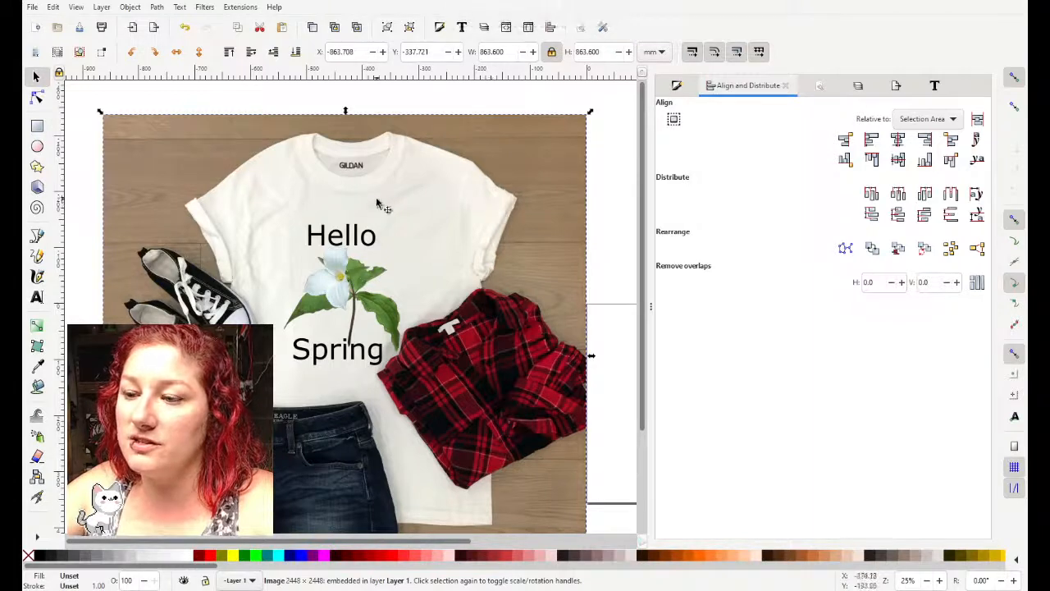
{"action": "left_click", "coordinate": [319, 236], "text": "shift"}
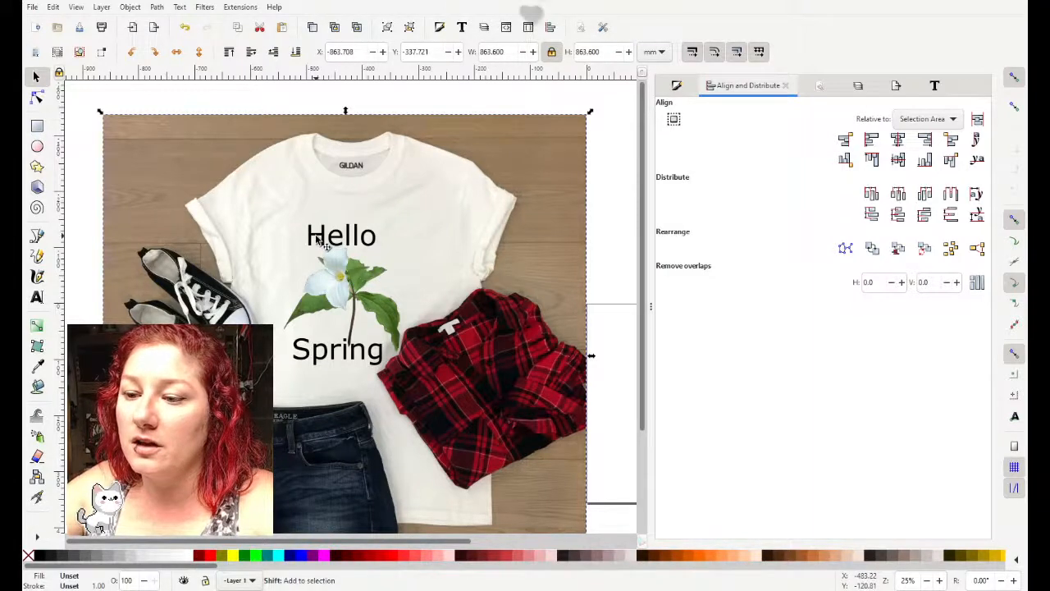
{"action": "left_click", "coordinate": [338, 297], "text": "shift"}
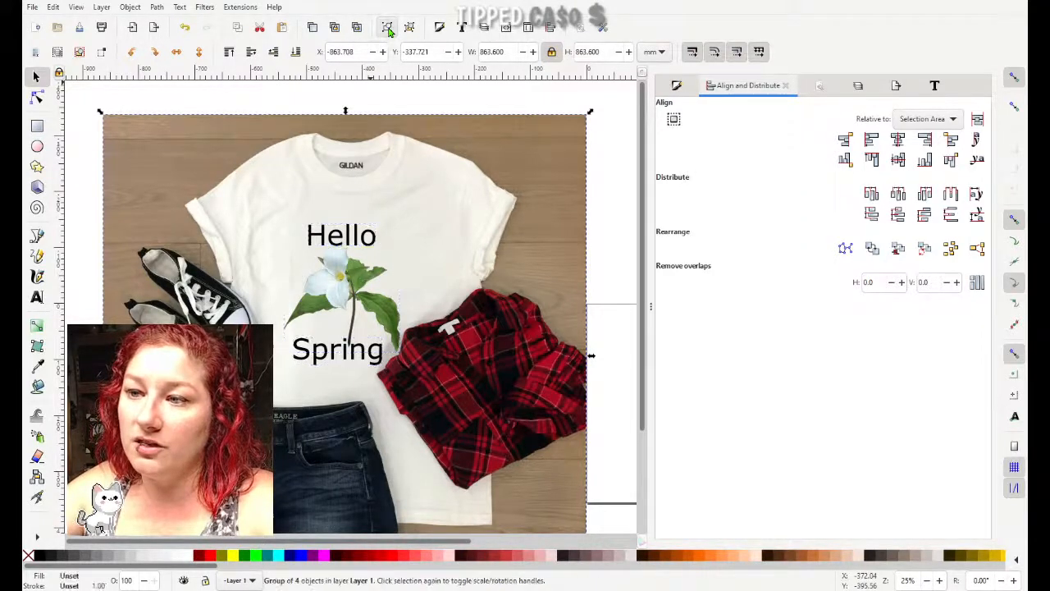
{"action": "left_click_drag", "start_coordinate": [454, 343], "coordinate": [465, 323]}
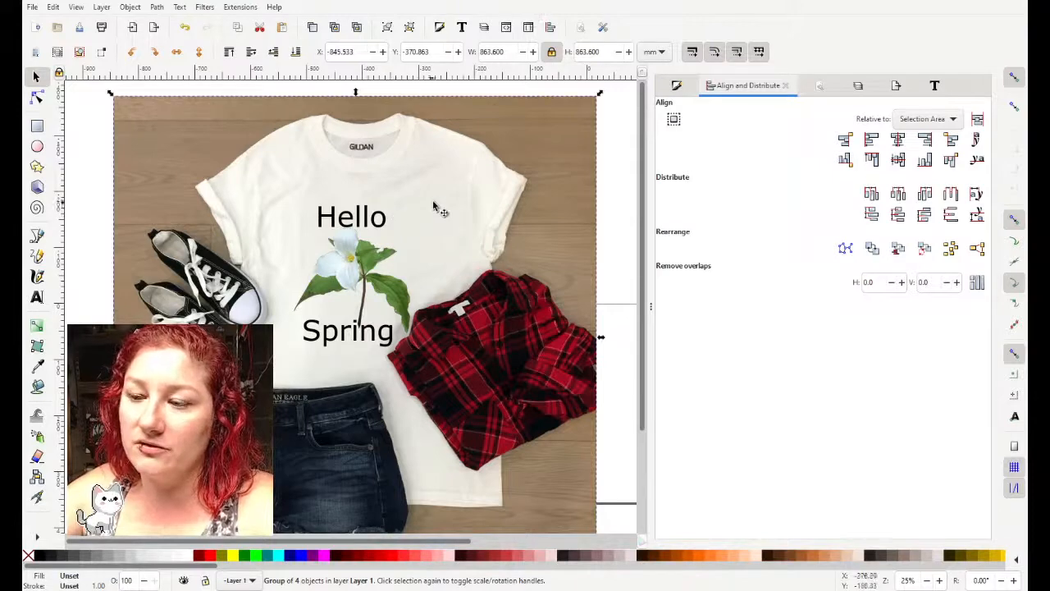
{"action": "left_click_drag", "start_coordinate": [428, 228], "coordinate": [410, 207]}
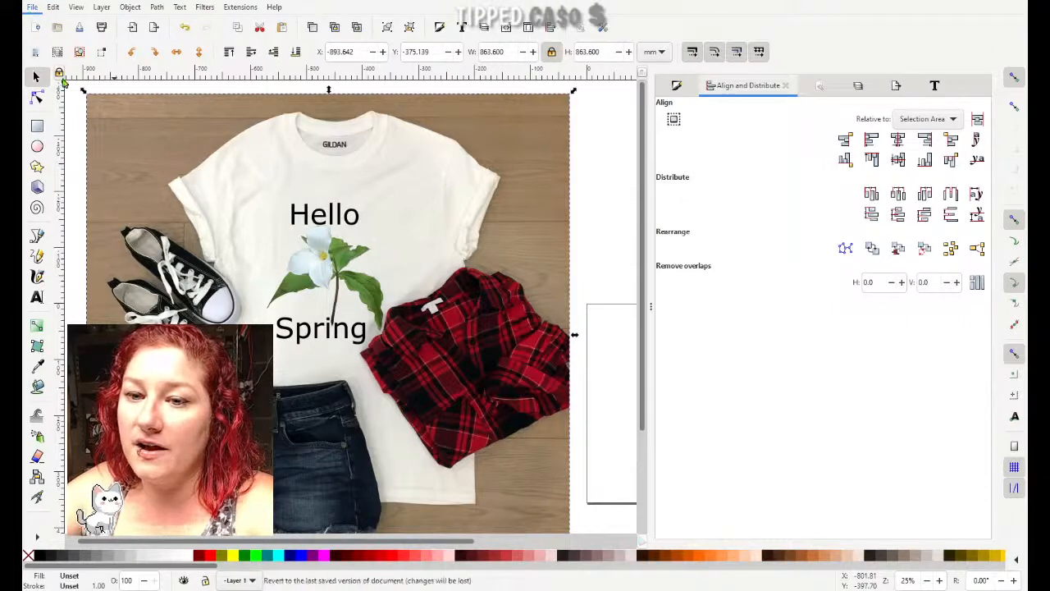
Step: Open the PNG export settings for the grouped mockup, and check the file name and the Export As file chooser without exporting
{"action": "key", "text": "shift+ctrl+e"}
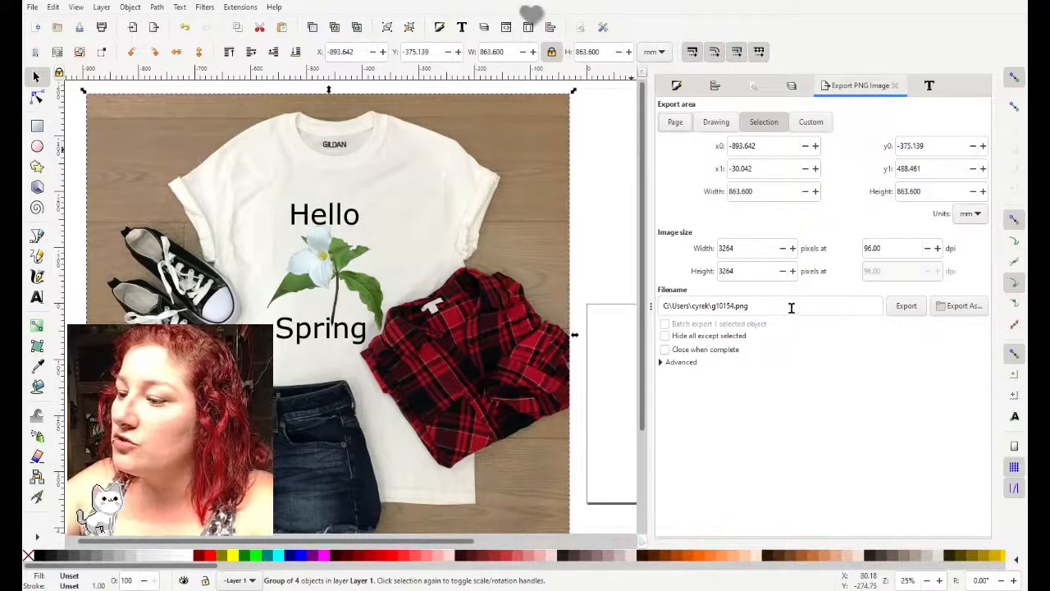
{"action": "left_click", "coordinate": [953, 308]}
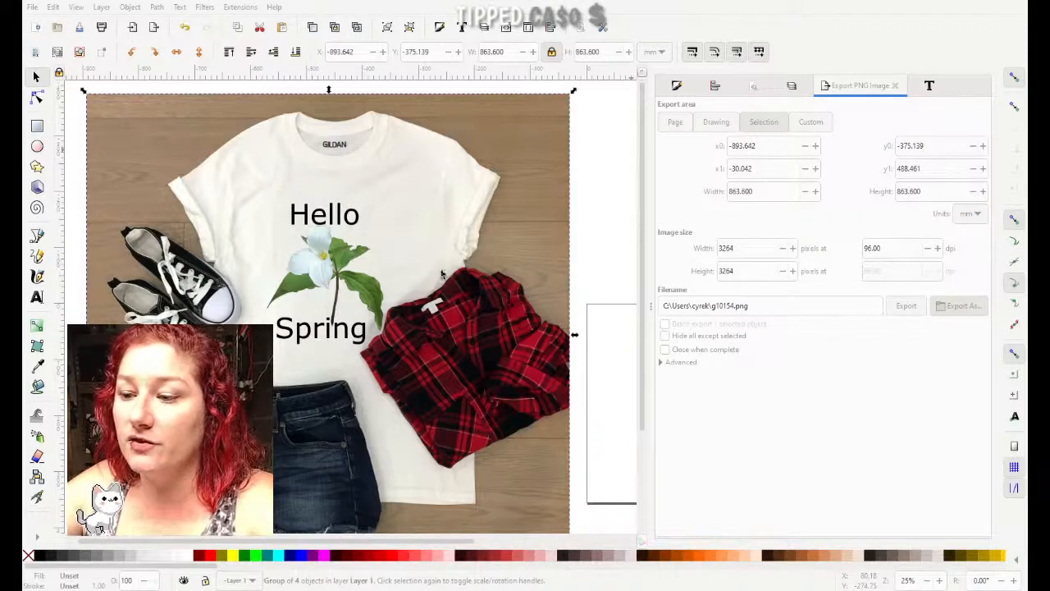
{"action": "left_click", "coordinate": [666, 348]}
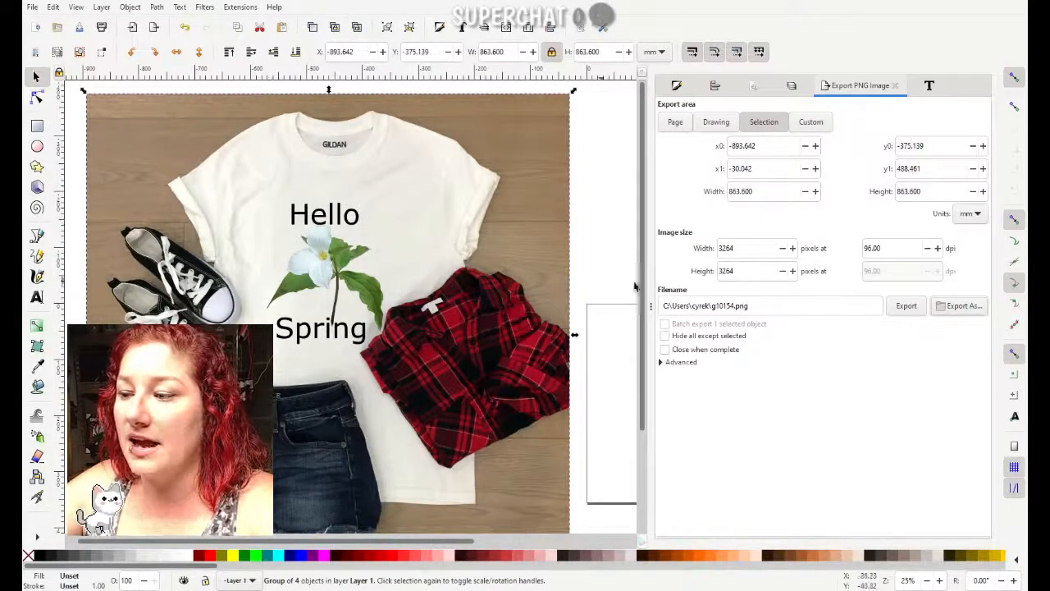
{"action": "left_click_drag", "start_coordinate": [713, 305], "coordinate": [751, 306]}
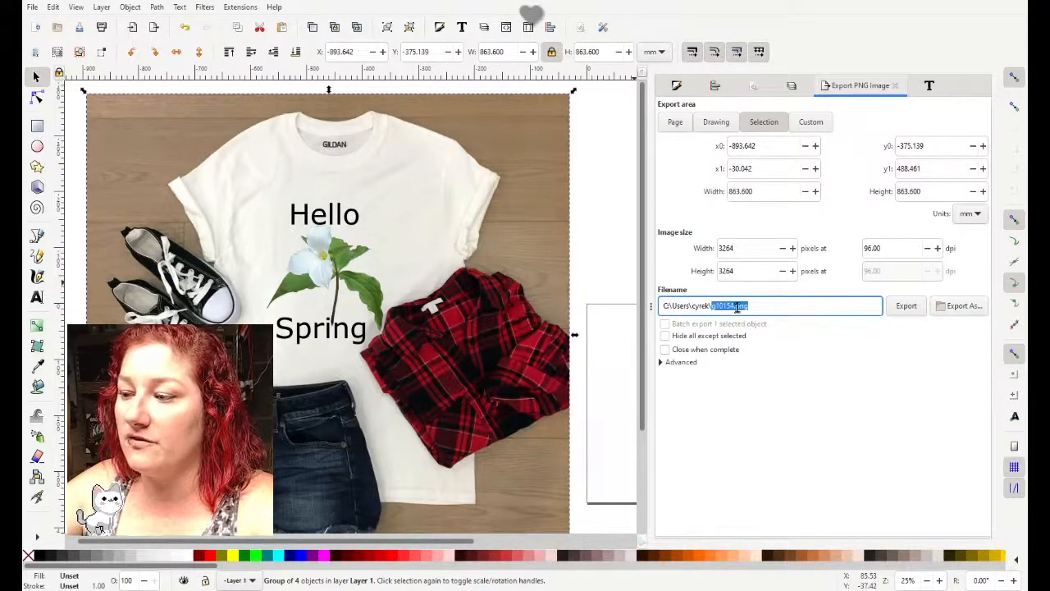
{"action": "left_click_drag", "start_coordinate": [715, 306], "coordinate": [754, 310]}
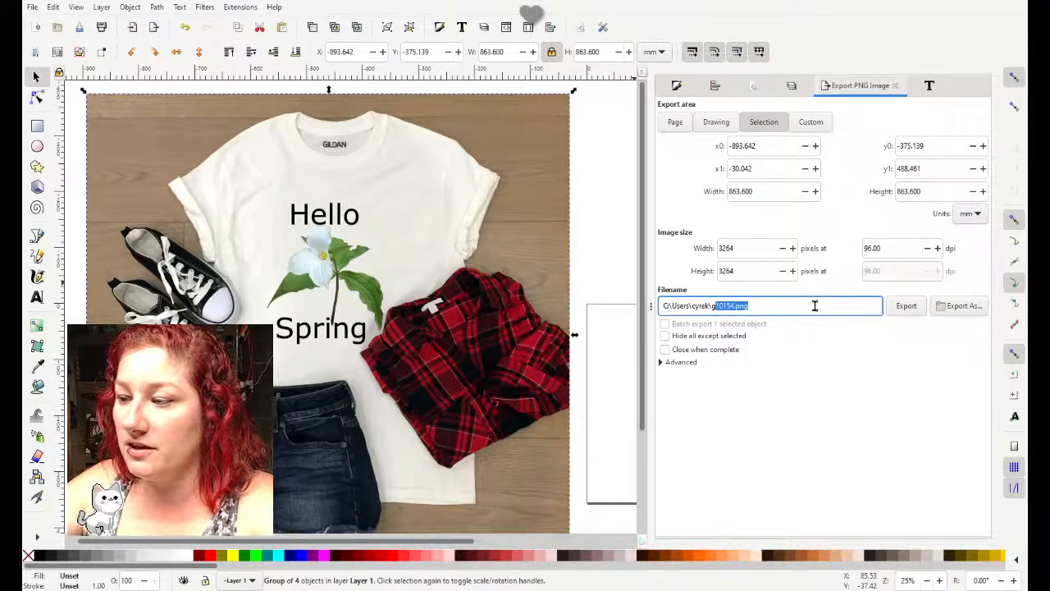
{"action": "left_click", "coordinate": [964, 308]}
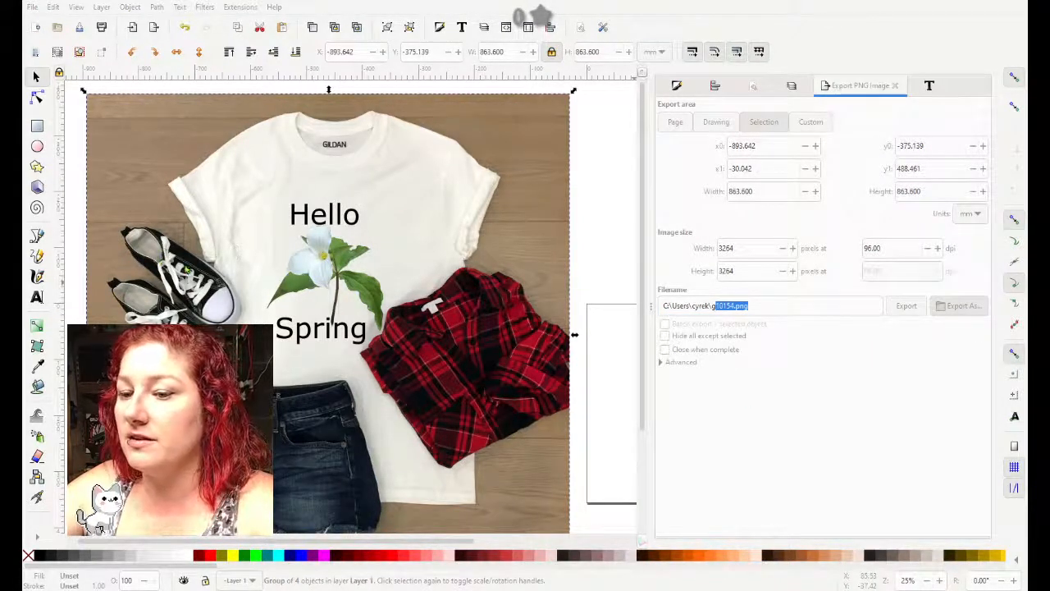
{"action": "left_click", "coordinate": [455, 272]}
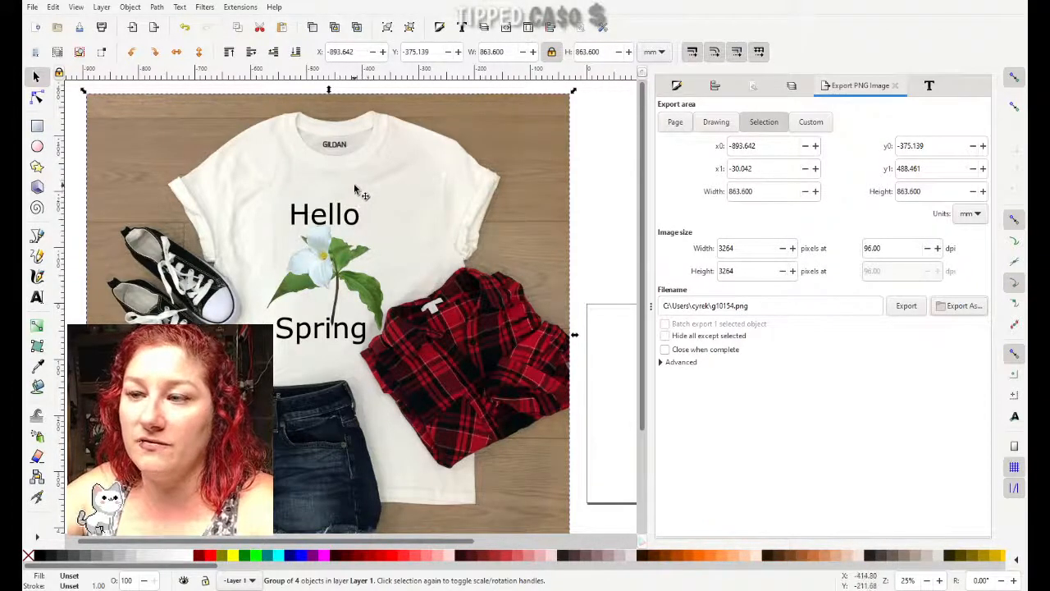
Step: Ungroup the mockup, shift "Hello" left, place the flower to its right and raise "Spring" beneath "Hello"
{"action": "left_click", "coordinate": [409, 29]}
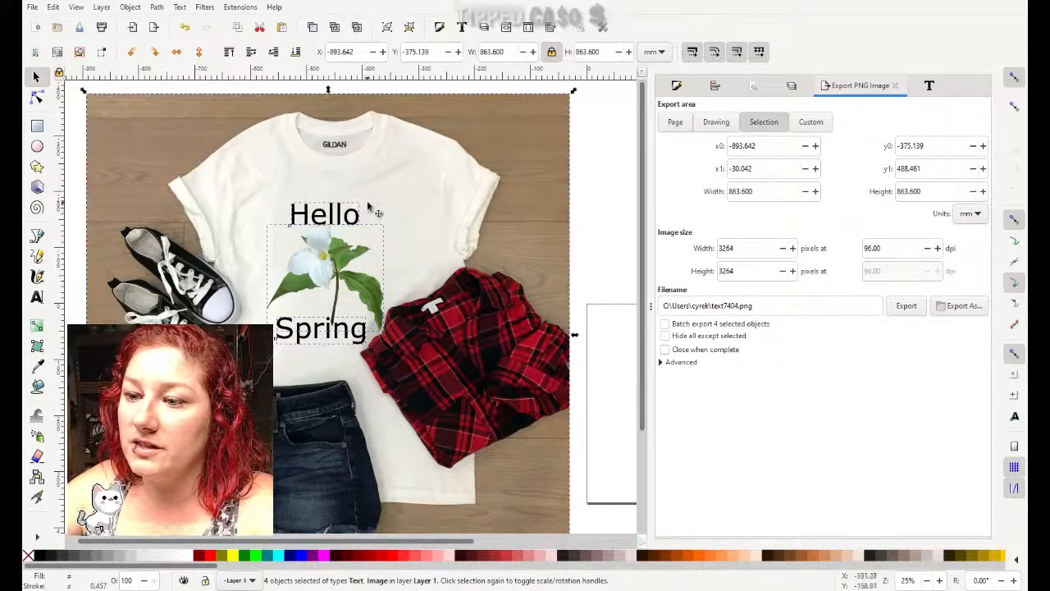
{"action": "left_click", "coordinate": [588, 158]}
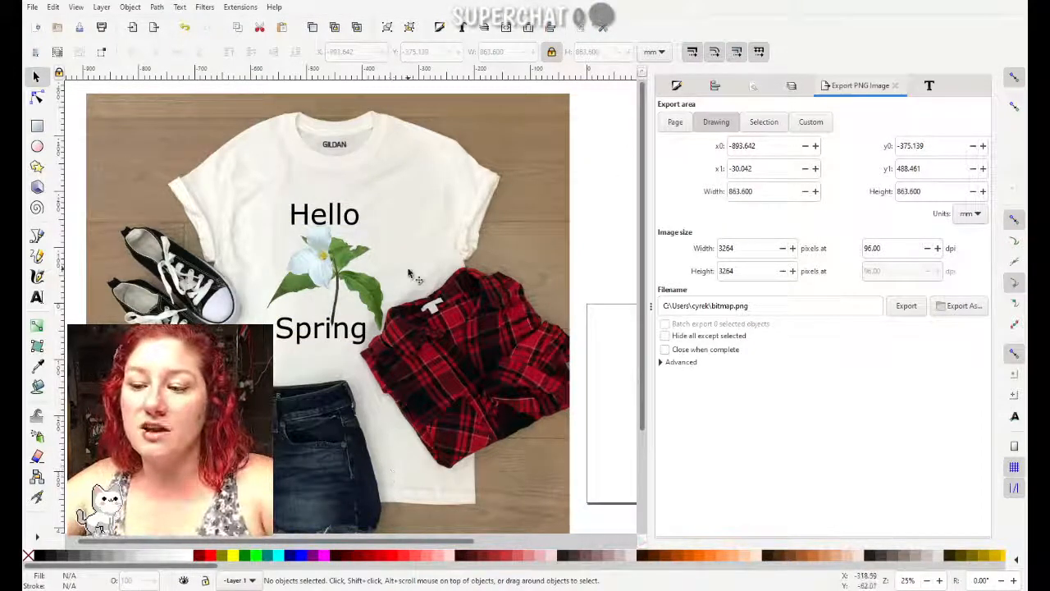
{"action": "left_click", "coordinate": [346, 226]}
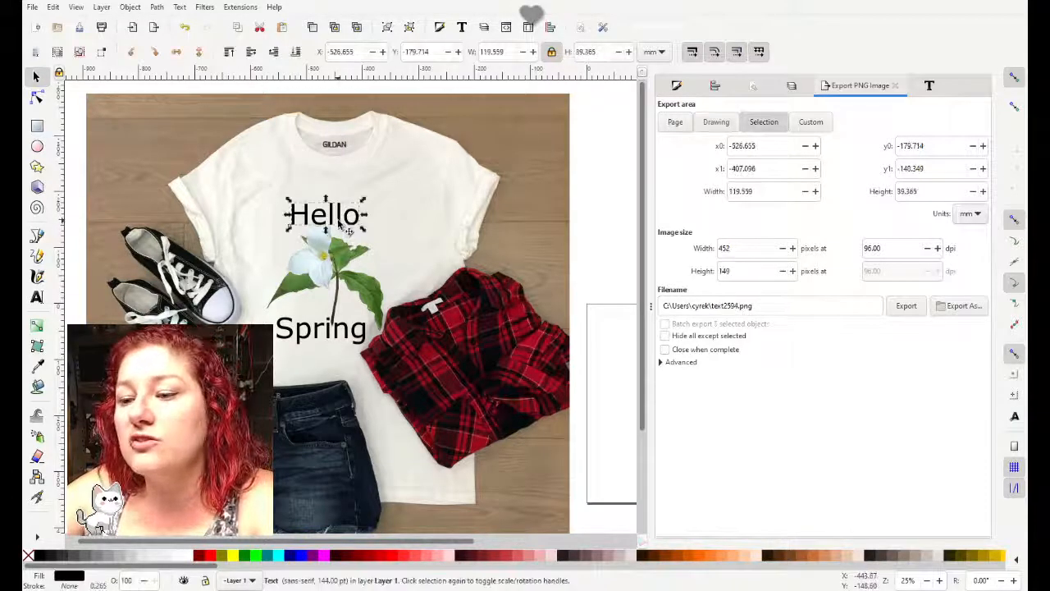
{"action": "left_click_drag", "start_coordinate": [337, 220], "coordinate": [317, 220]}
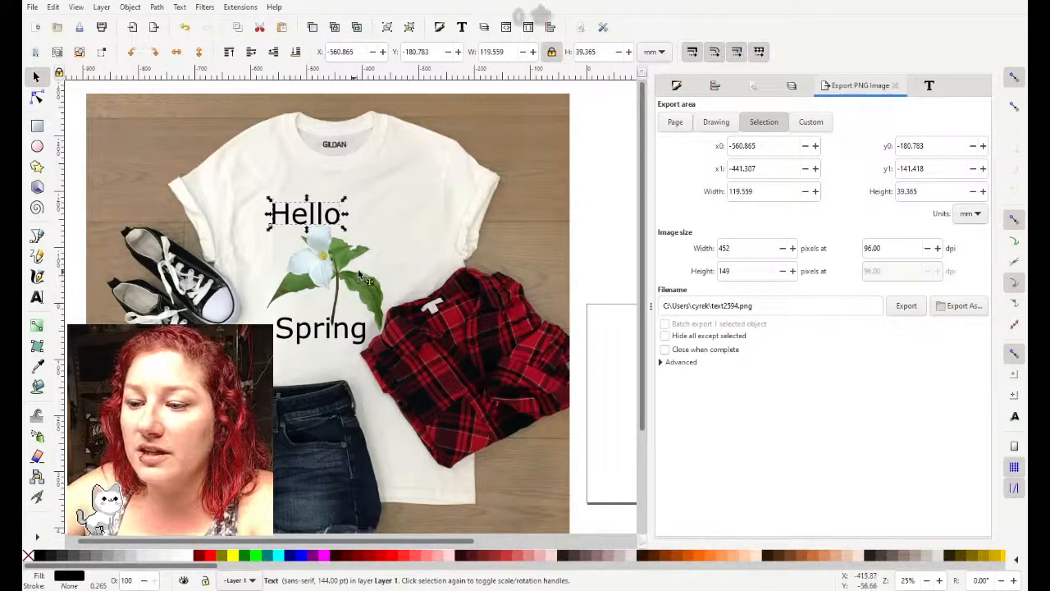
{"action": "left_click_drag", "start_coordinate": [365, 281], "coordinate": [408, 245]}
{"action": "left_click_drag", "start_coordinate": [352, 333], "coordinate": [331, 288]}
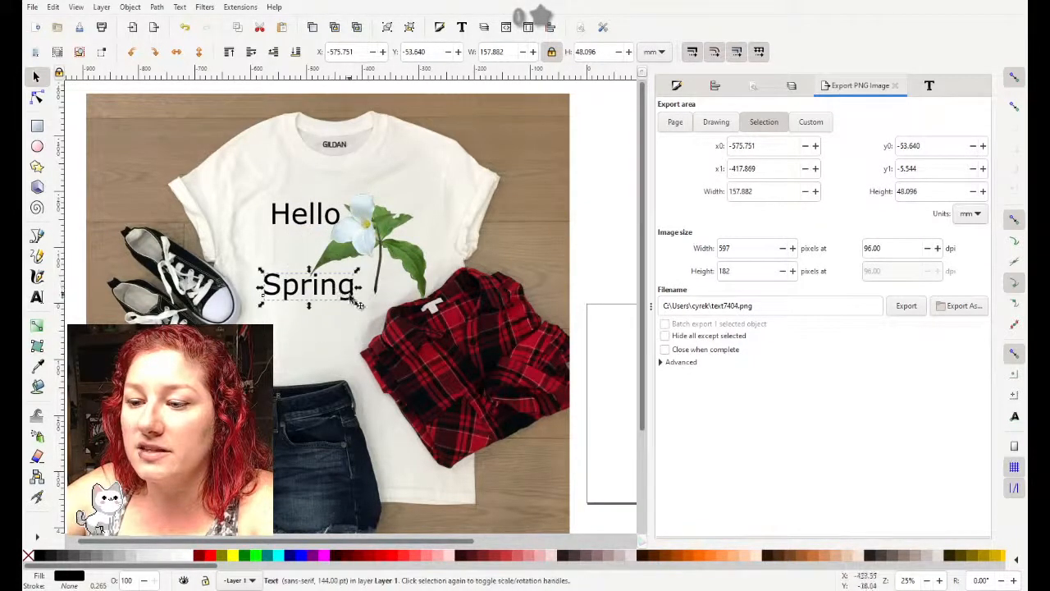
Step: Select the T-shirt photo, "Hello", the flower and "Spring" together as the export selection
{"action": "left_click", "coordinate": [393, 245]}
{"action": "left_click", "coordinate": [491, 213]}
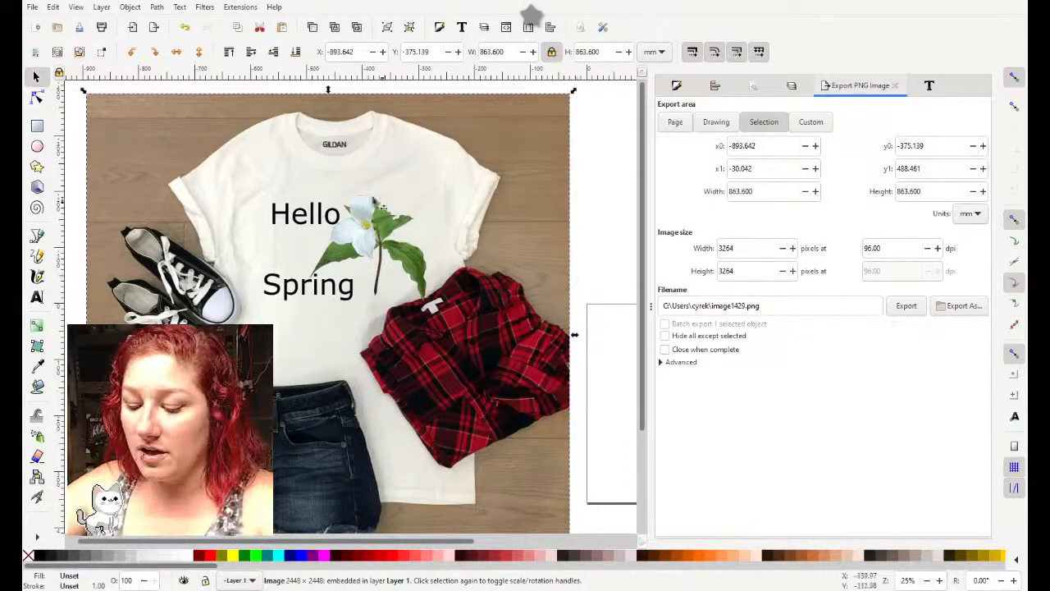
{"action": "left_click", "coordinate": [300, 223], "text": "shift"}
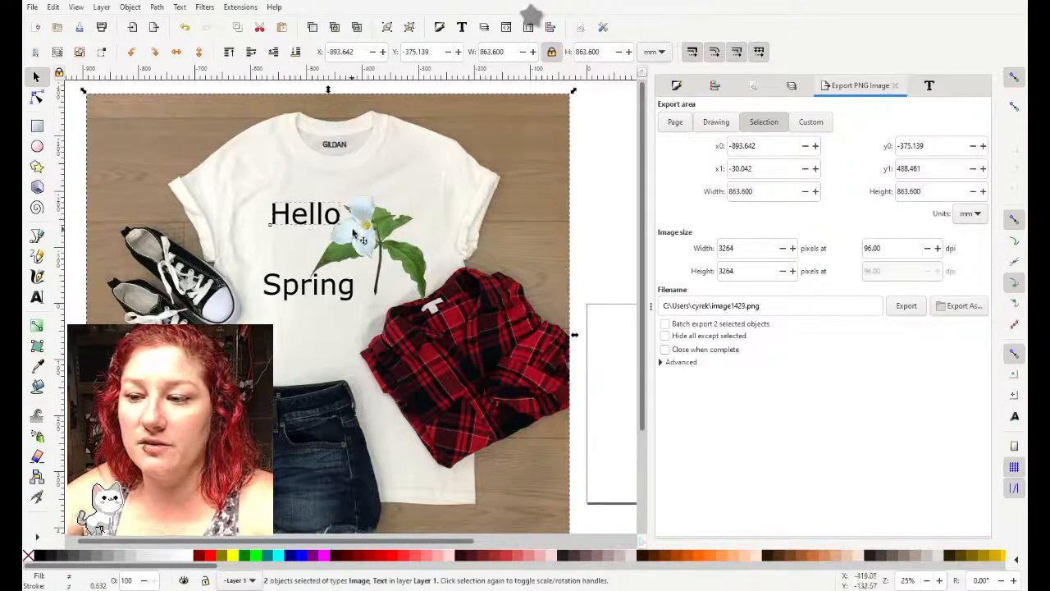
{"action": "left_click", "coordinate": [359, 236], "text": "shift"}
{"action": "left_click", "coordinate": [341, 300], "text": "shift"}
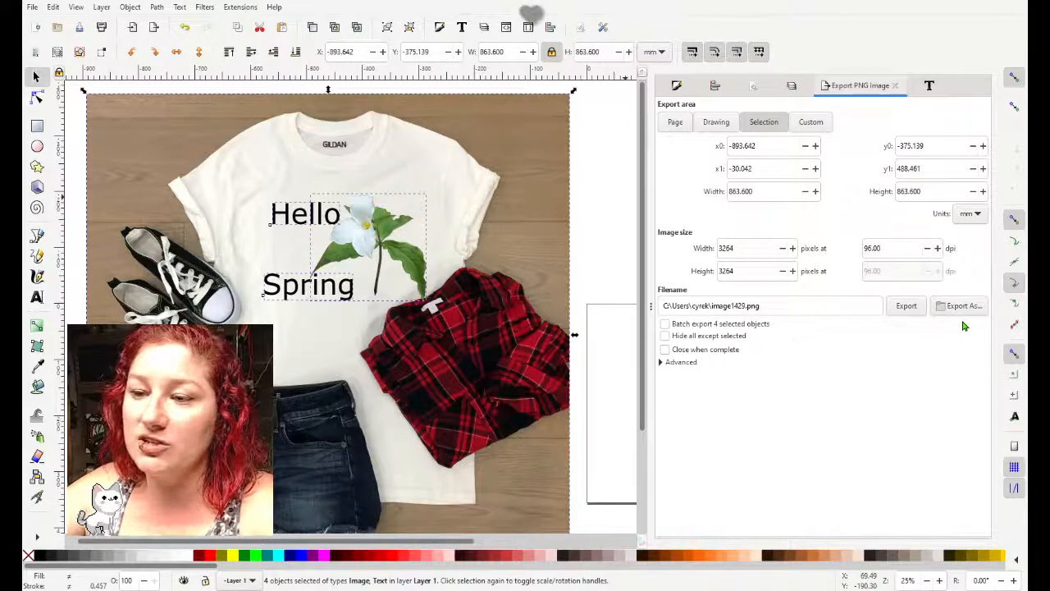
Step: Set the PNG export file name to HelloSpring.png and enable closing when complete
{"action": "double_click", "coordinate": [743, 306]}
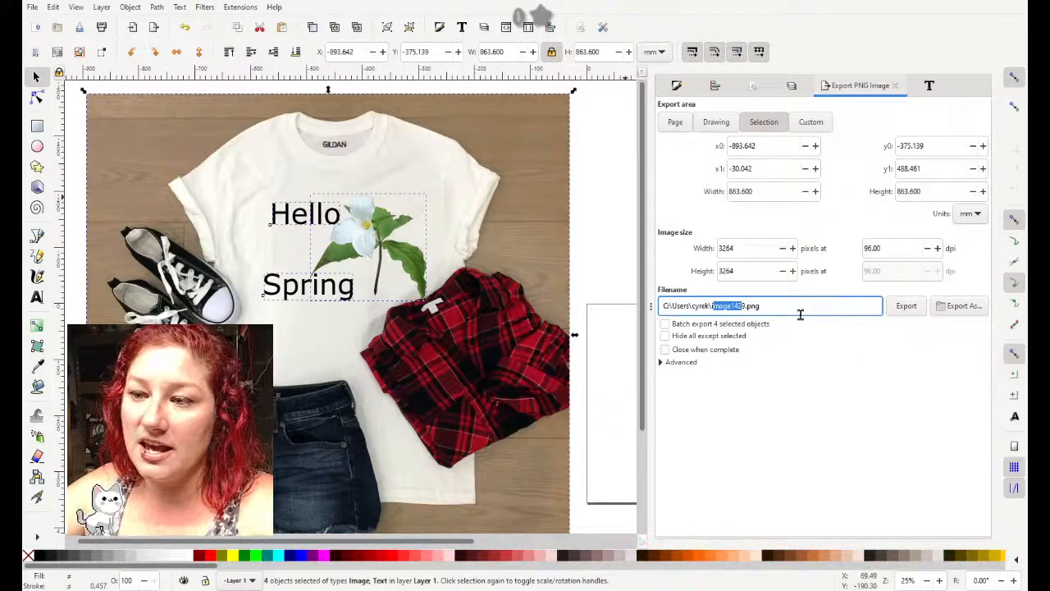
{"action": "left_click_drag", "start_coordinate": [749, 303], "coordinate": [715, 308]}
{"action": "left_click_drag", "start_coordinate": [714, 308], "coordinate": [745, 306]}
{"action": "left_click", "coordinate": [742, 305]}
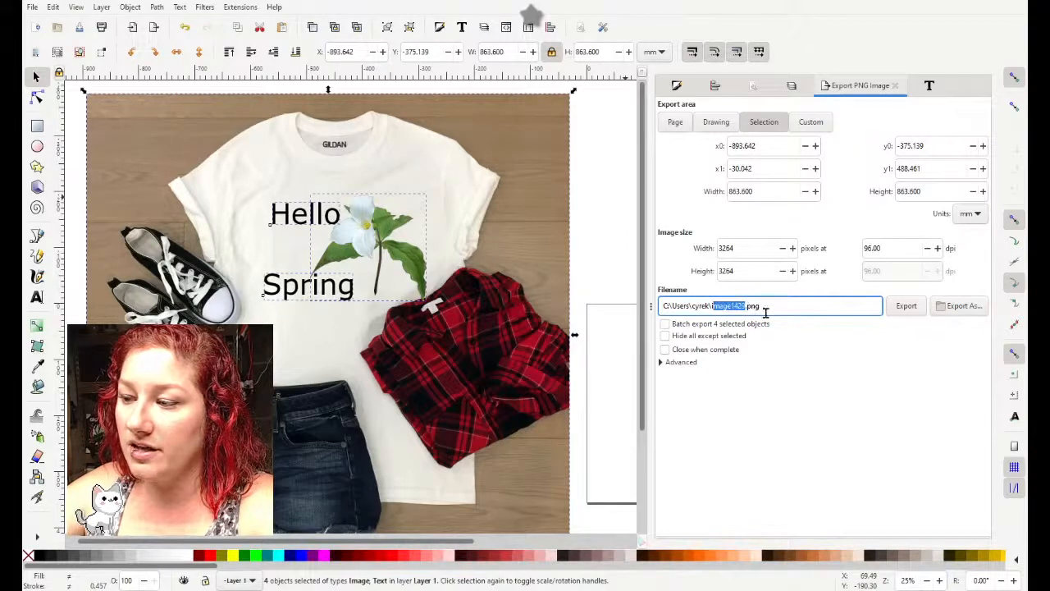
{"action": "left_click", "coordinate": [714, 306]}
{"action": "left_click_drag", "start_coordinate": [713, 306], "coordinate": [740, 307]}
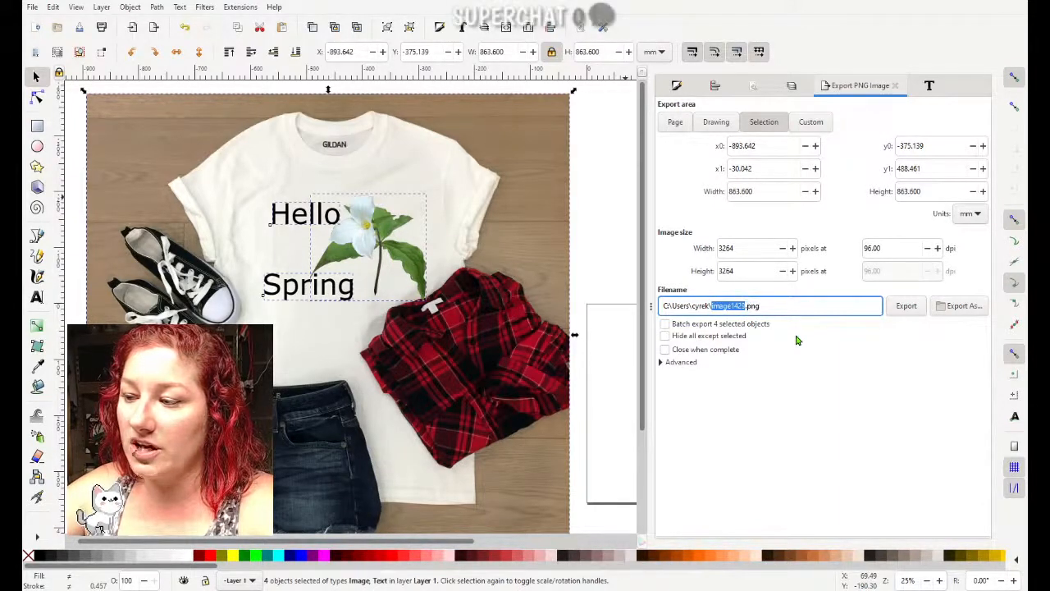
{"action": "type", "text": "Hell"}
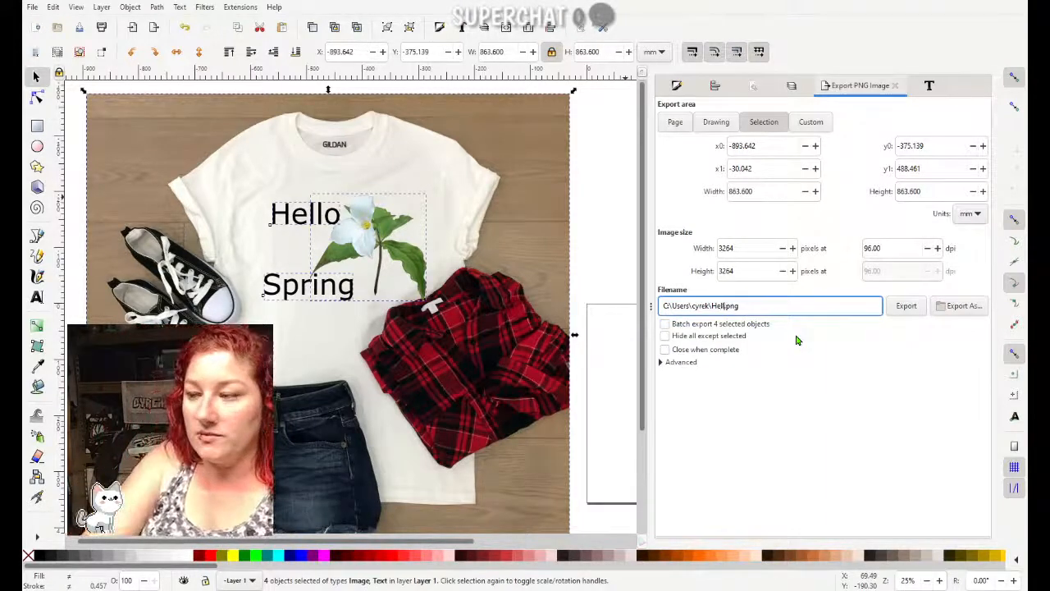
{"action": "type", "text": "oSpring"}
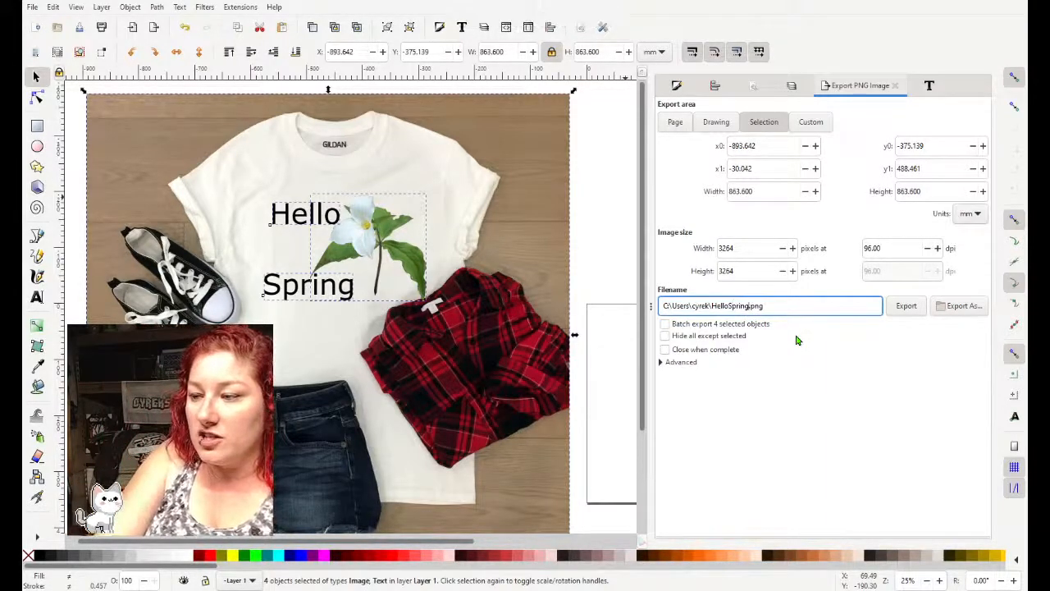
{"action": "left_click", "coordinate": [816, 348]}
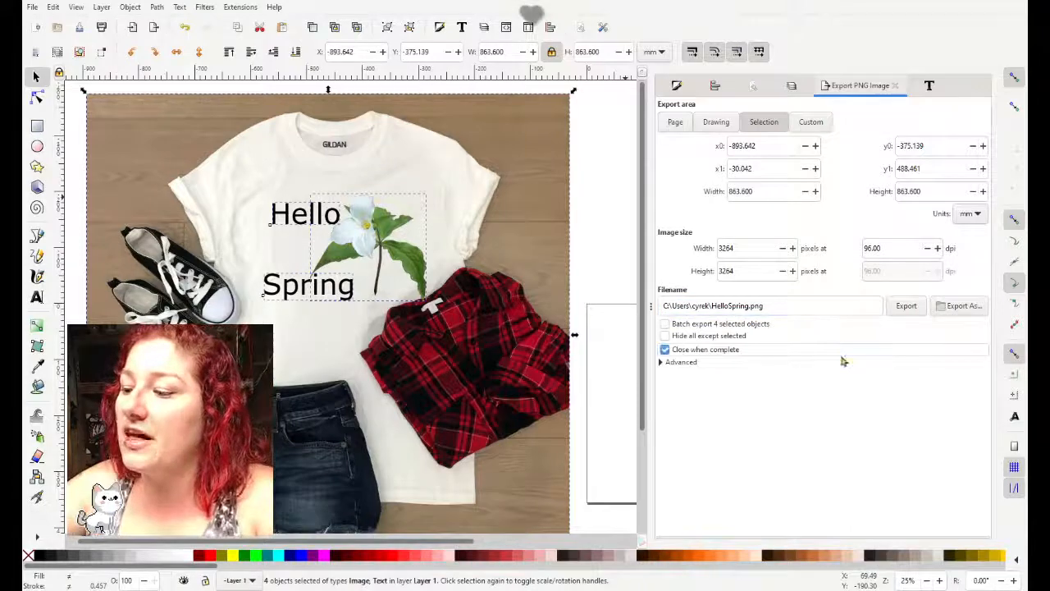
{"action": "left_click", "coordinate": [786, 307]}
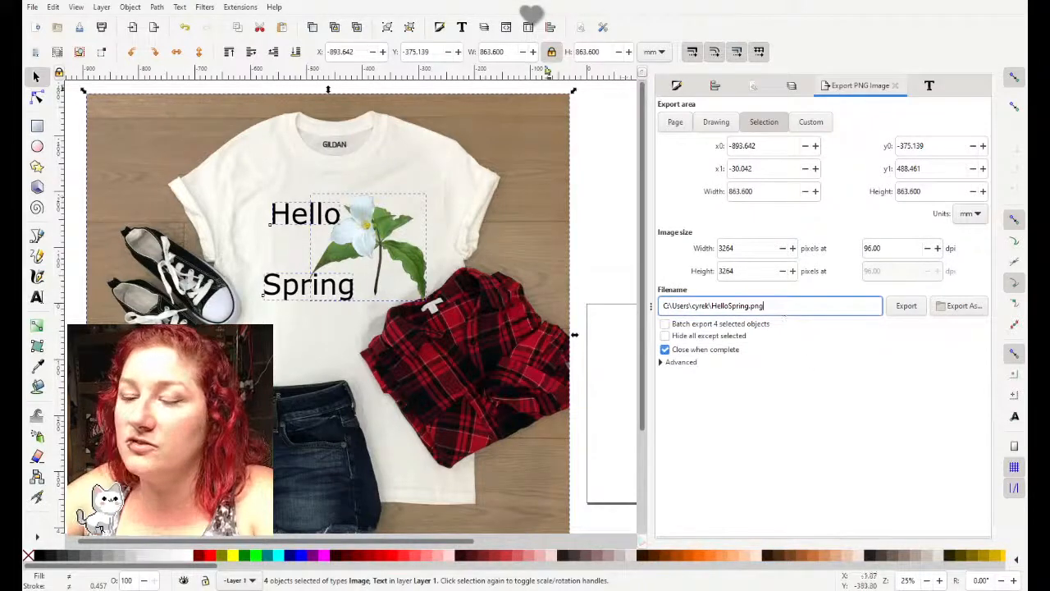
Step: Group the four selected mockup objects, ungroup them again and clear the selection
{"action": "key", "text": "ctrl+g"}
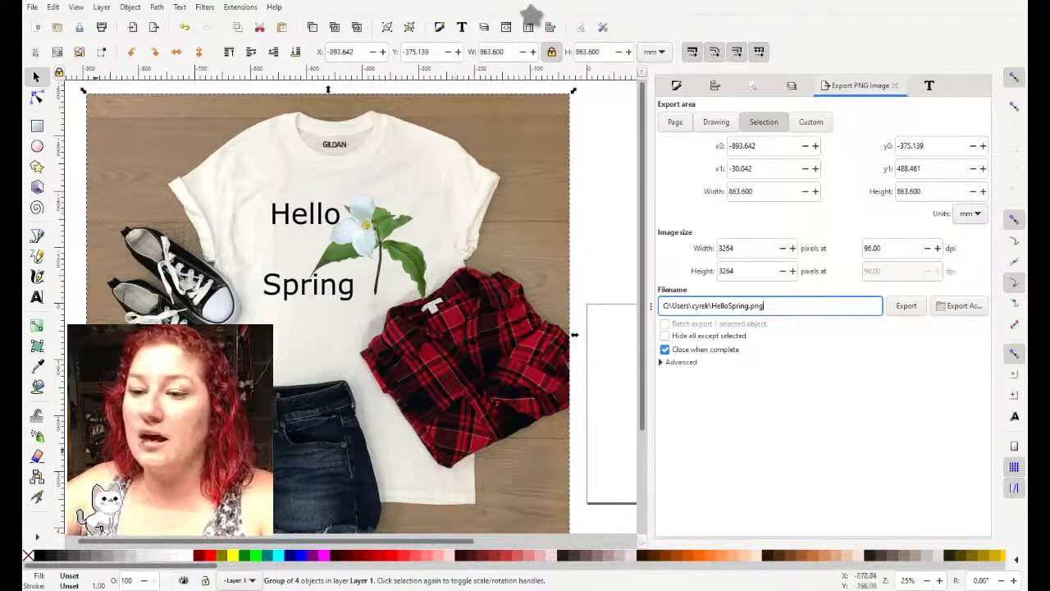
{"action": "left_click", "coordinate": [379, 249]}
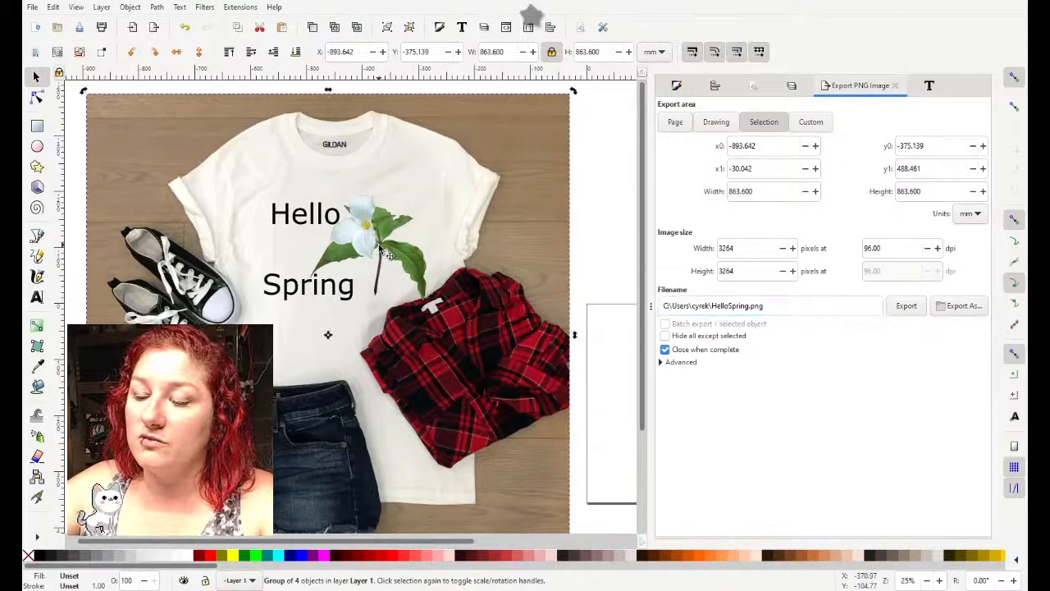
{"action": "left_click", "coordinate": [408, 31]}
{"action": "left_click", "coordinate": [594, 194]}
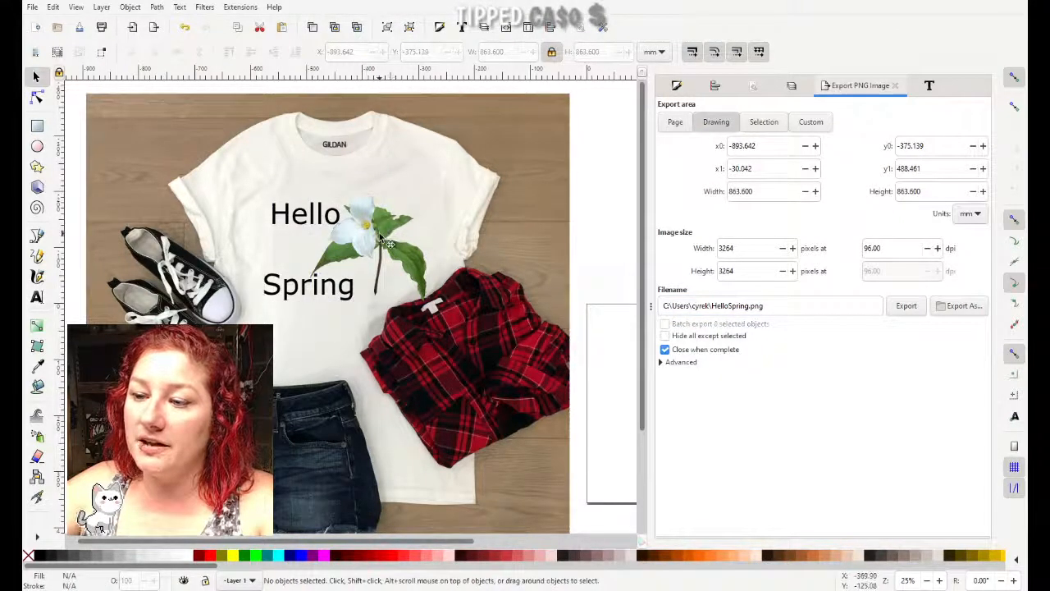
Step: Move the flower slightly farther right of "Hello" on the T-shirt and clear the selection
{"action": "mouse_move", "coordinate": [397, 238]}
{"action": "left_mouse_down"}
{"action": "mouse_move", "coordinate": [456, 232]}
{"action": "mouse_move", "coordinate": [408, 241]}
{"action": "left_mouse_up"}
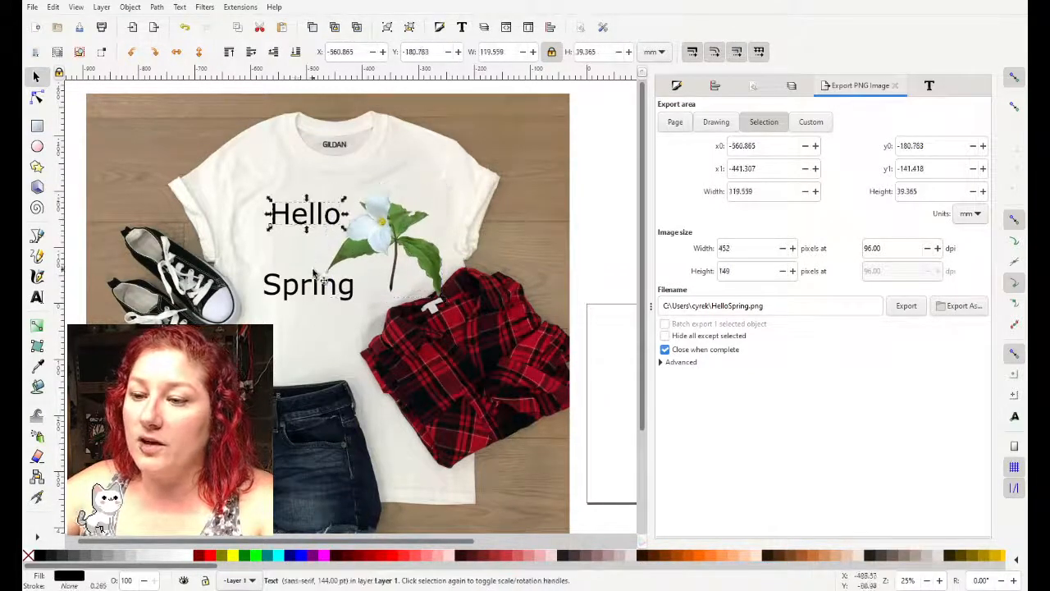
{"action": "left_click", "coordinate": [267, 283]}
{"action": "left_click", "coordinate": [449, 176]}
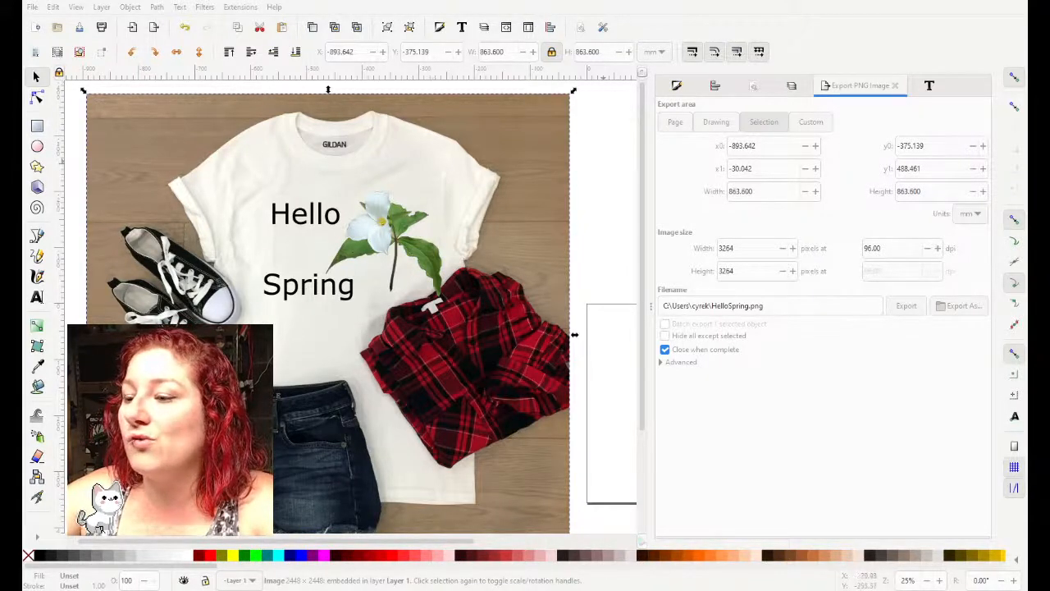
{"action": "left_click", "coordinate": [604, 166]}
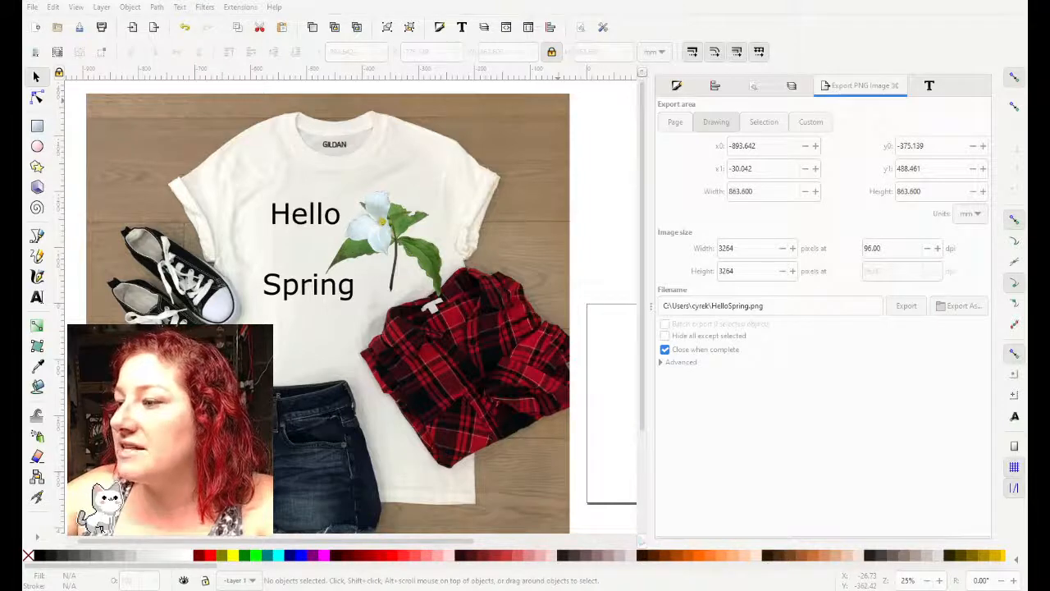
Step: Open the document properties to check the page size against the page beside the mockup
{"action": "key", "text": "ctrl+shift+d"}
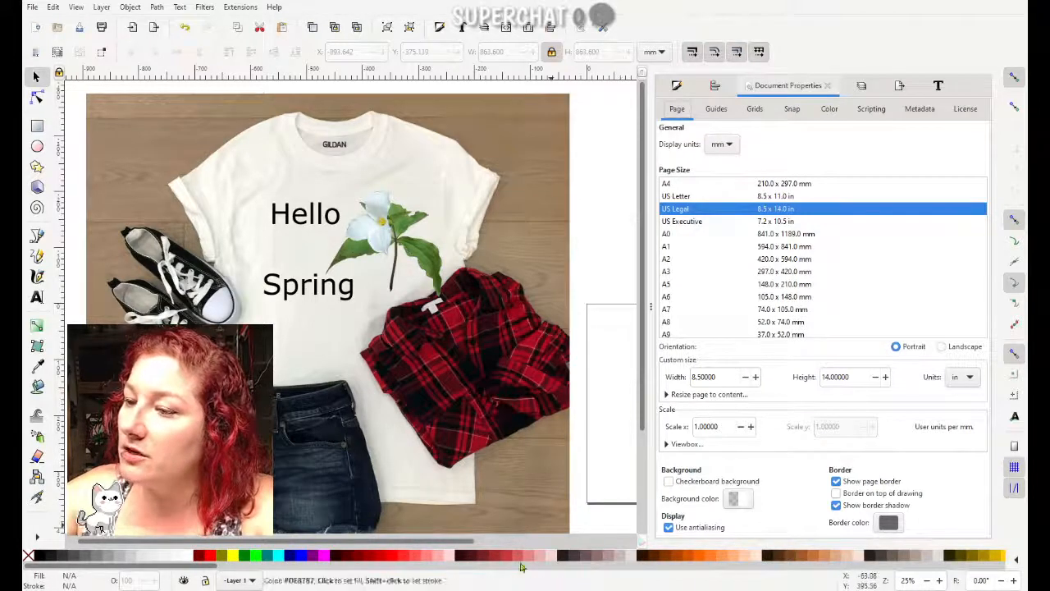
{"action": "left_click_drag", "start_coordinate": [459, 543], "coordinate": [573, 548]}
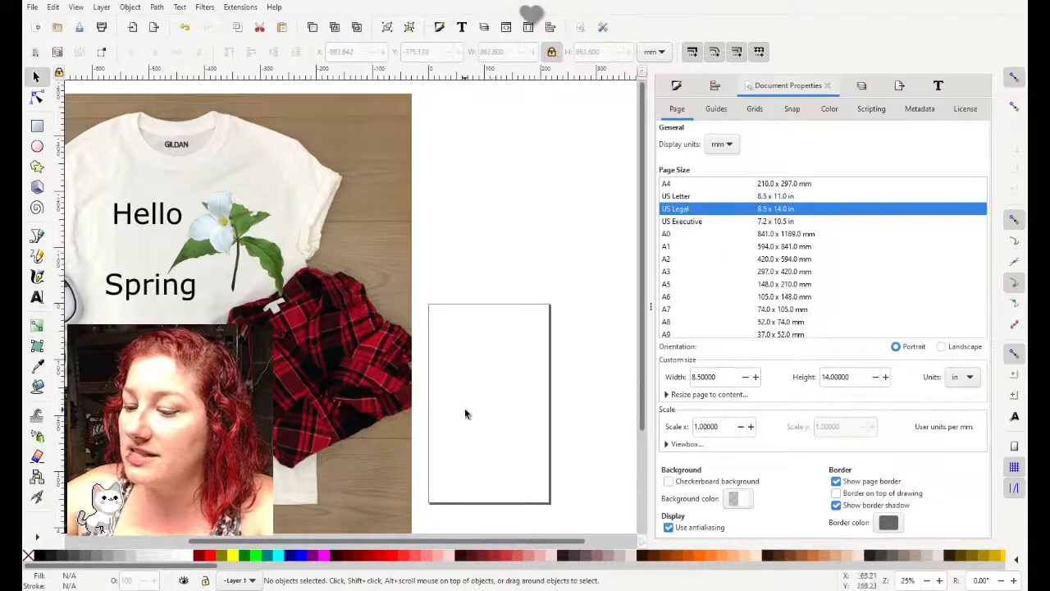
{"action": "left_click_drag", "start_coordinate": [417, 547], "coordinate": [327, 546]}
Step: Try scaling the T-shirt photo alone to about 826 mm square and undo the scaling
{"action": "left_click", "coordinate": [525, 115]}
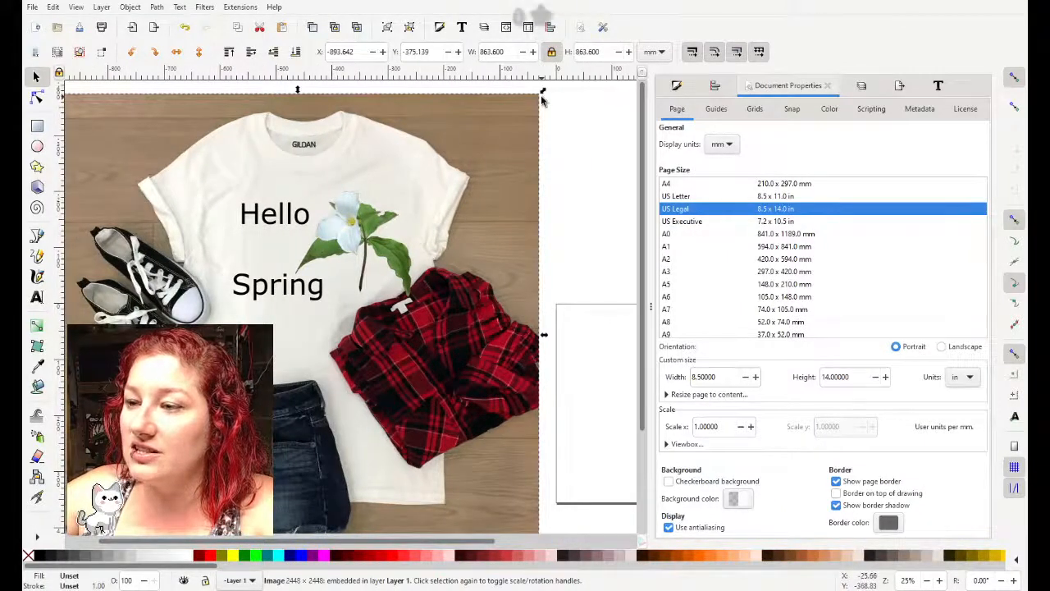
{"action": "left_click", "coordinate": [553, 52]}
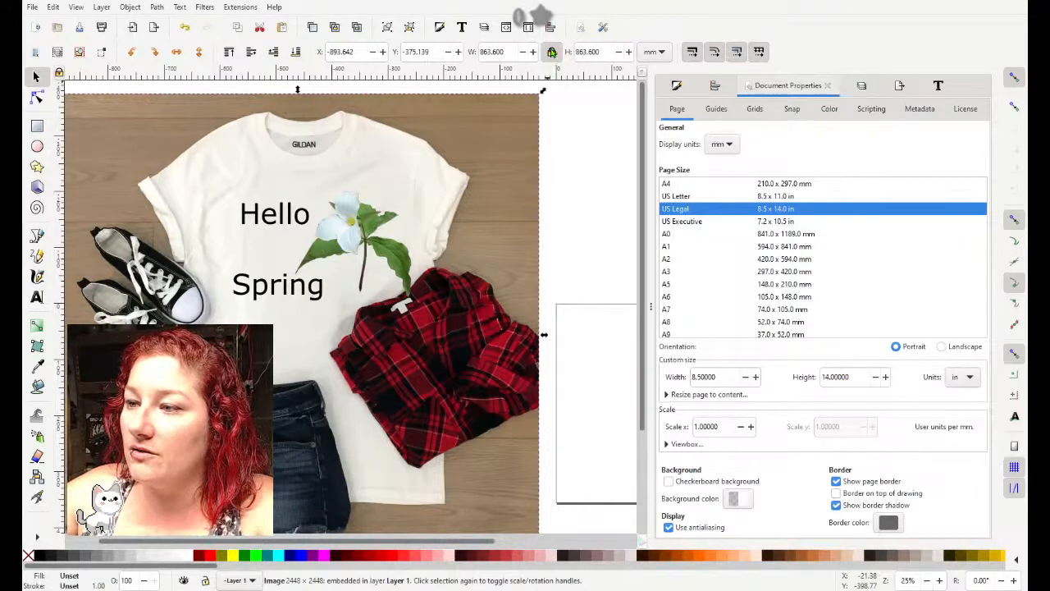
{"action": "left_click_drag", "start_coordinate": [543, 92], "coordinate": [561, 117]}
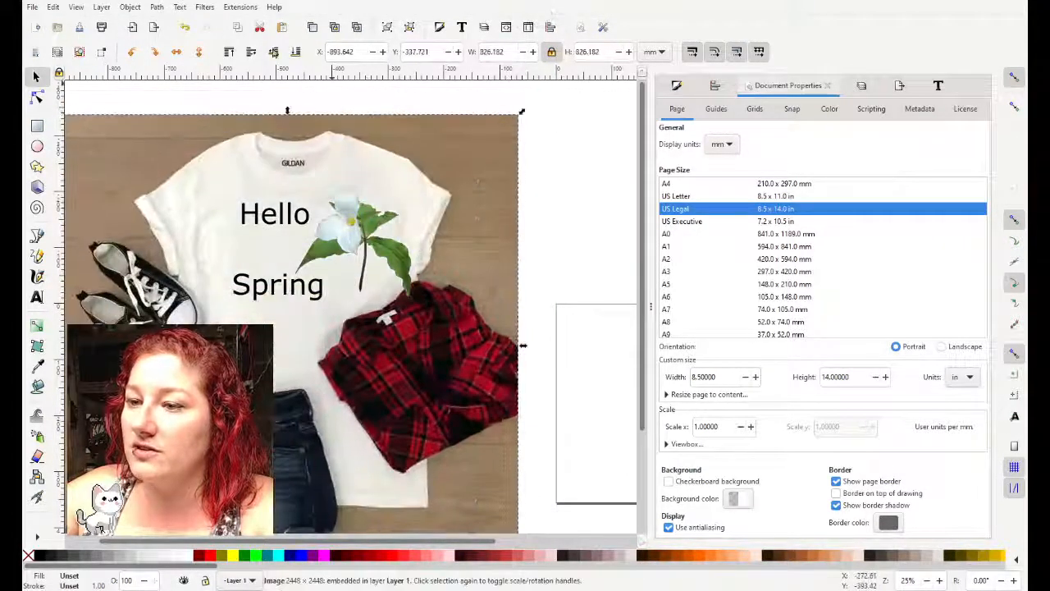
{"action": "left_click", "coordinate": [184, 29]}
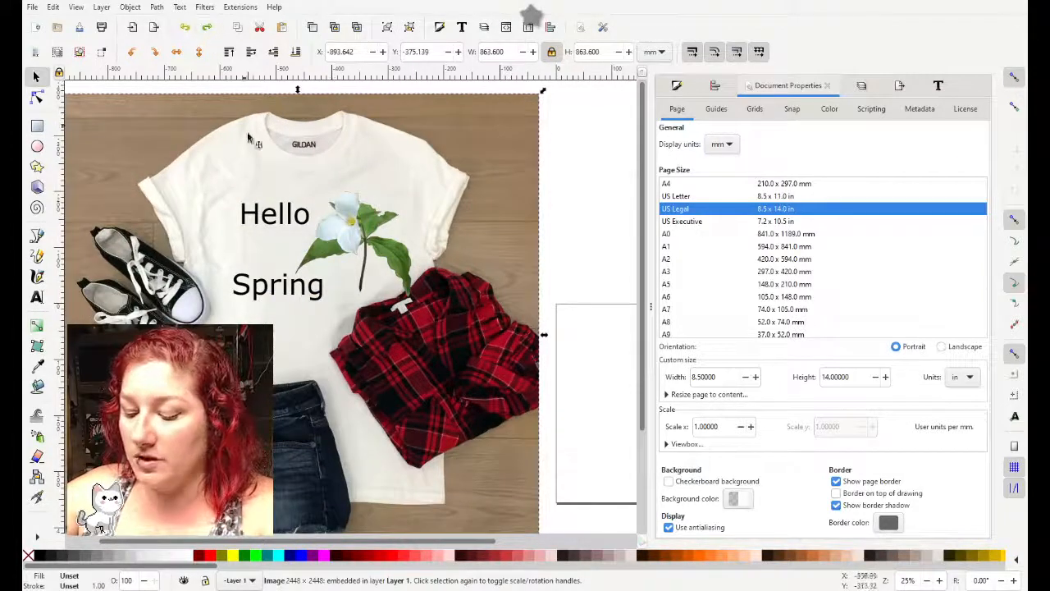
Step: Select "Spring", the flower, "Hello" and the T-shirt photo together and group them
{"action": "left_click", "coordinate": [305, 224]}
{"action": "left_click", "coordinate": [344, 237]}
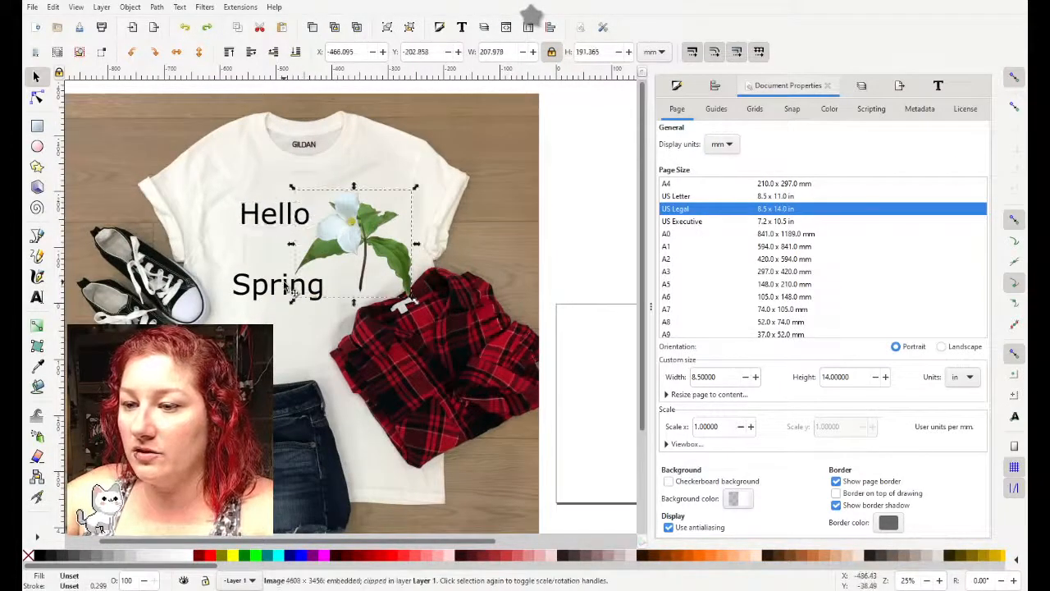
{"action": "left_click", "coordinate": [310, 285]}
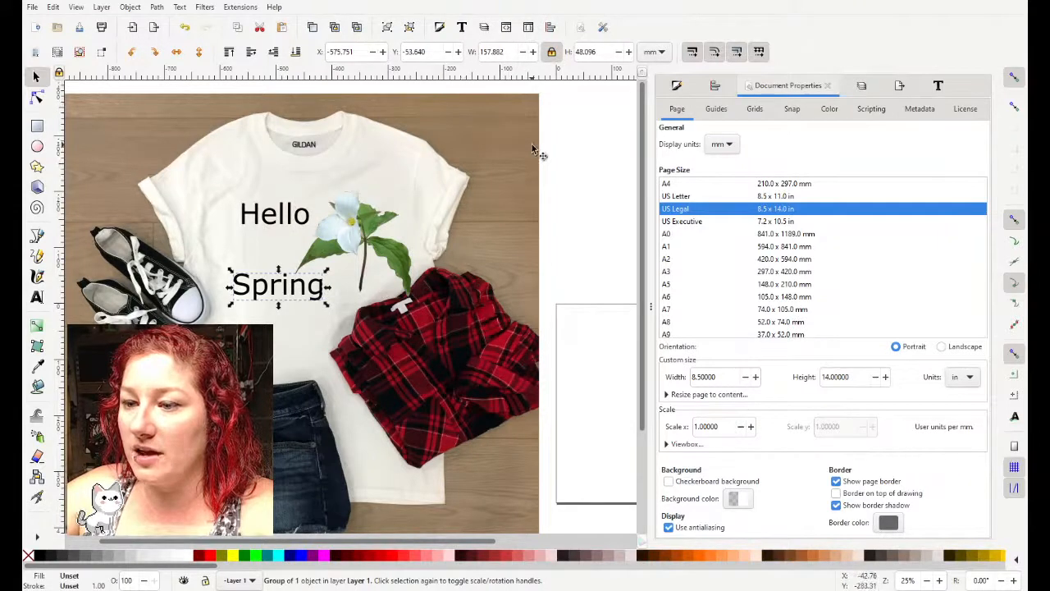
{"action": "left_click", "coordinate": [393, 227], "text": "shift"}
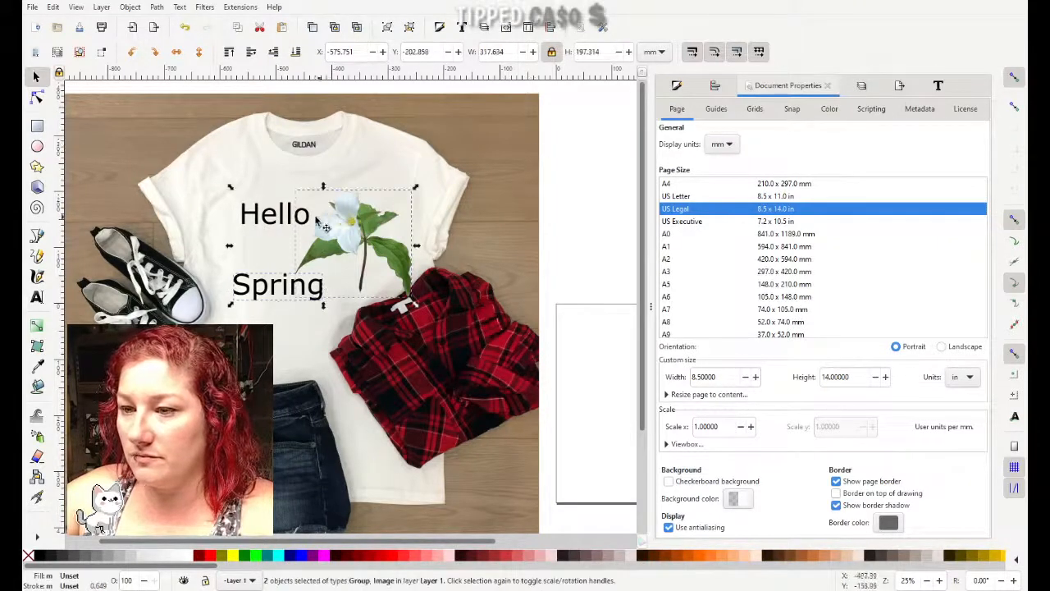
{"action": "left_click", "coordinate": [279, 220], "text": "shift"}
{"action": "left_click", "coordinate": [326, 176], "text": "shift"}
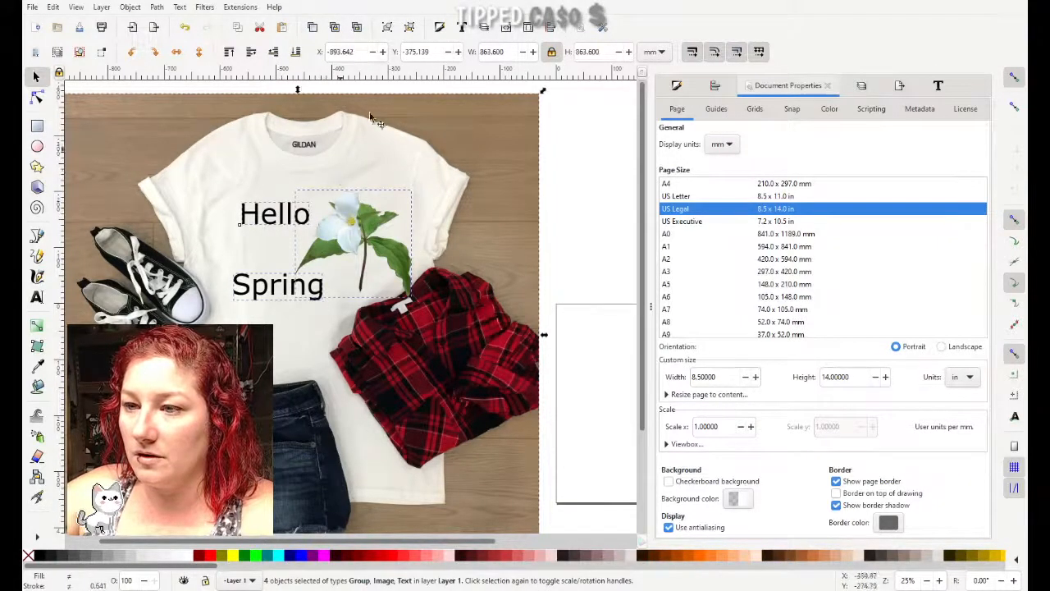
{"action": "left_click", "coordinate": [386, 28]}
Step: Scale the mockup group down to about 440 mm square and move it over the page
{"action": "left_click_drag", "start_coordinate": [544, 95], "coordinate": [309, 332]}
{"action": "left_click_drag", "start_coordinate": [295, 414], "coordinate": [510, 328]}
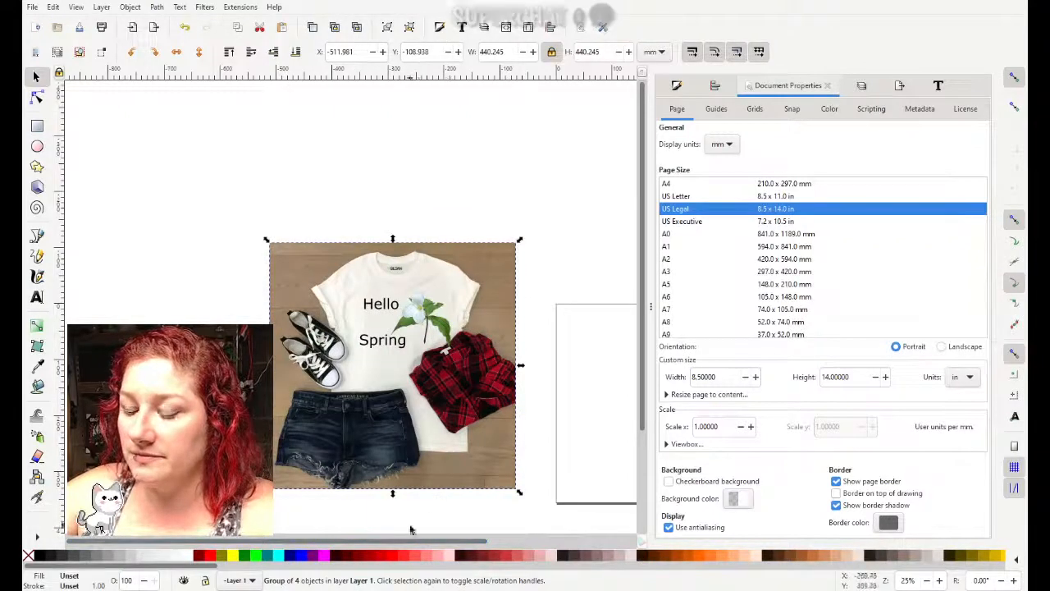
{"action": "left_click_drag", "start_coordinate": [362, 544], "coordinate": [497, 543]}
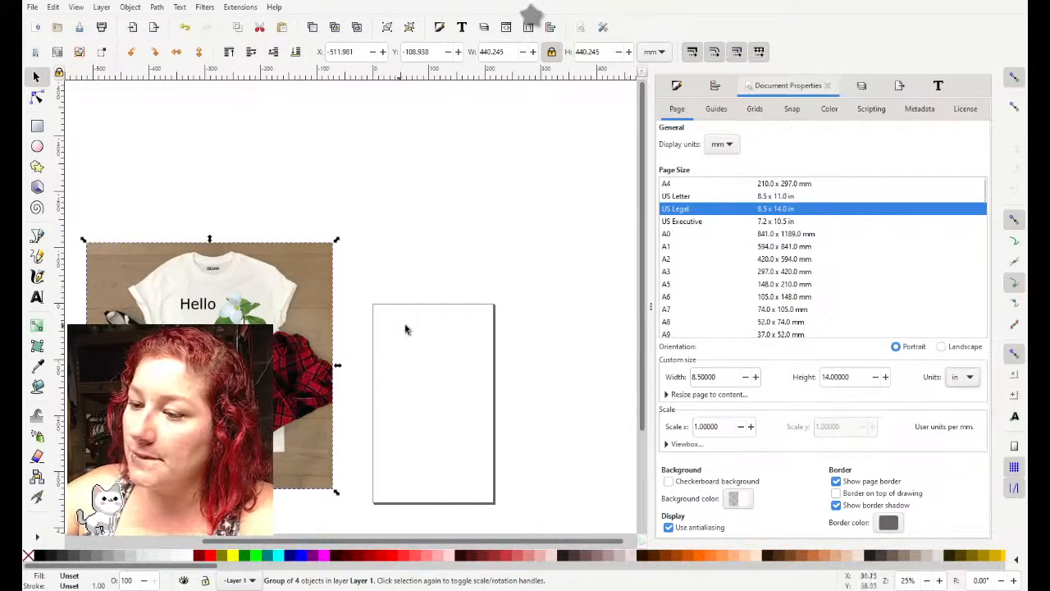
{"action": "left_click_drag", "start_coordinate": [267, 368], "coordinate": [508, 387]}
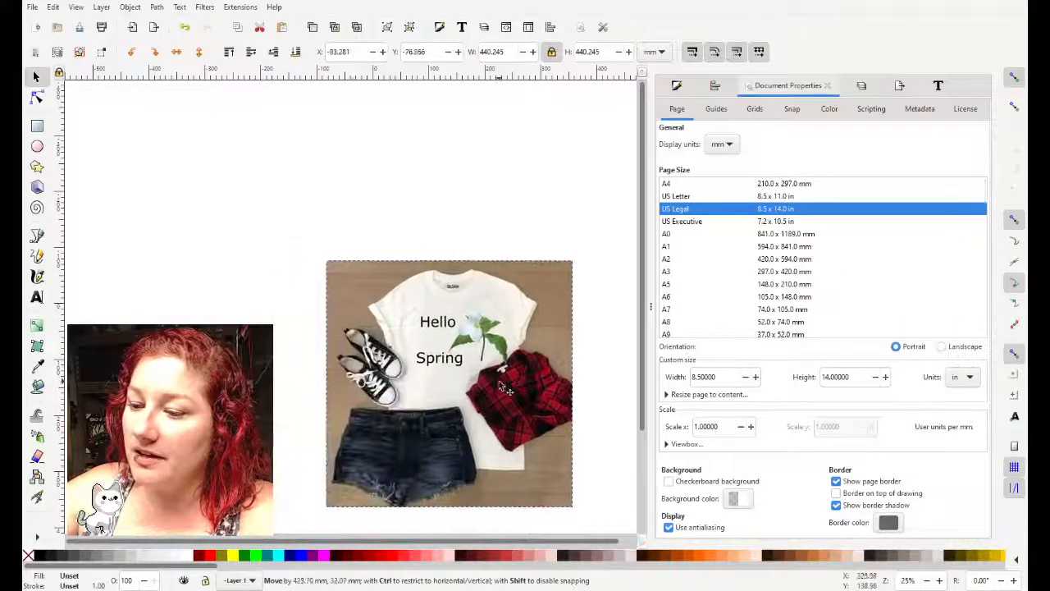
Step: Shrink the mockup group to about 193 mm square and place it inside the page at about X 15, Y 8 mm
{"action": "left_click_drag", "start_coordinate": [574, 262], "coordinate": [436, 370]}
{"action": "left_click_drag", "start_coordinate": [355, 445], "coordinate": [427, 359]}
{"action": "key", "text": "plus"}
{"action": "key", "text": "plus"}
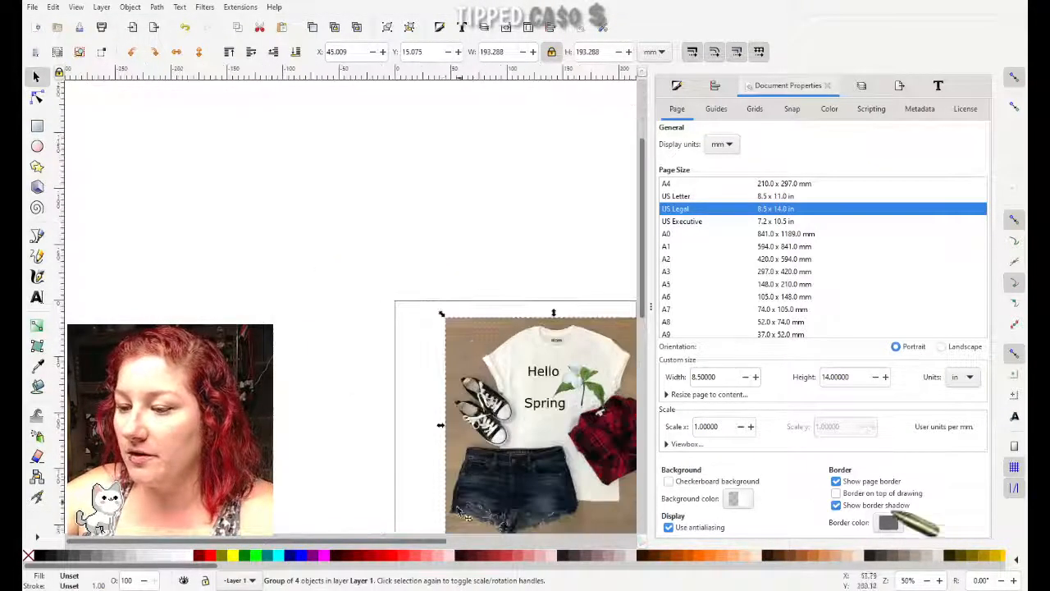
{"action": "left_click_drag", "start_coordinate": [424, 543], "coordinate": [477, 544]}
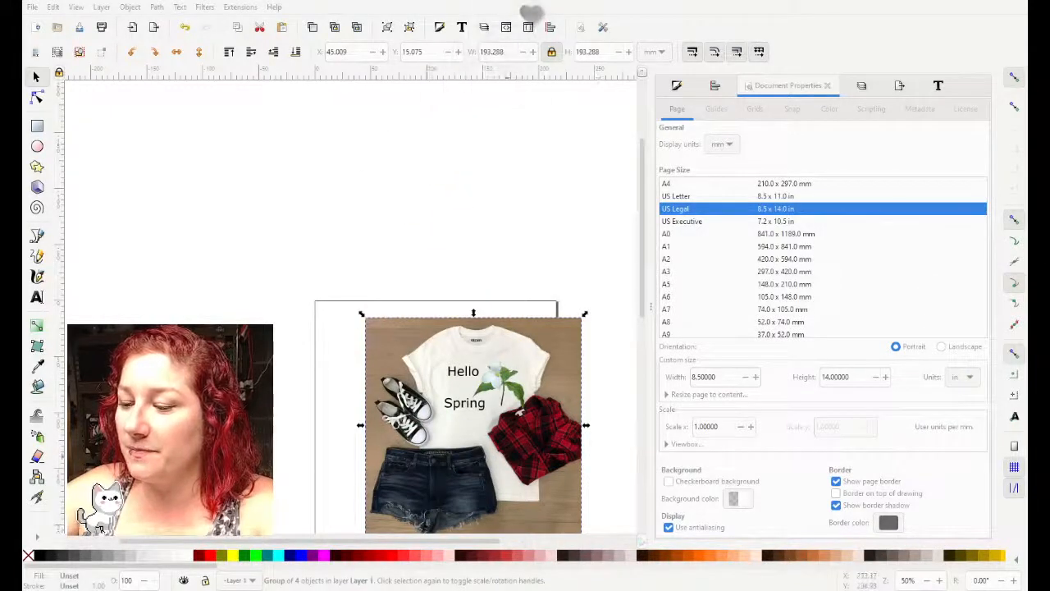
{"action": "left_click_drag", "start_coordinate": [460, 437], "coordinate": [428, 431]}
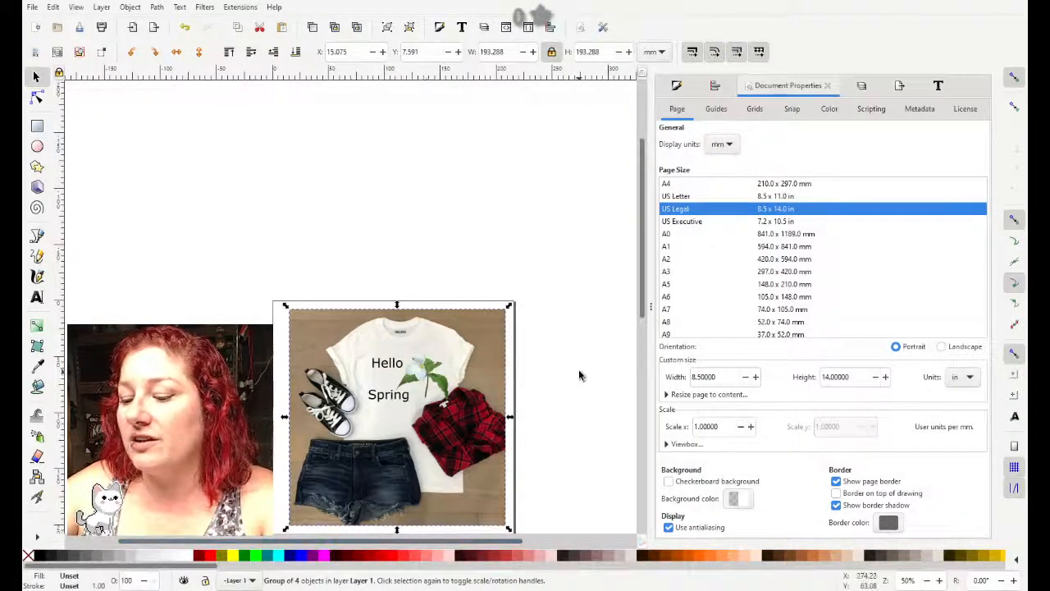
{"action": "scroll", "coordinate": [579, 377], "scroll_direction": "down", "scroll_amount": 3}
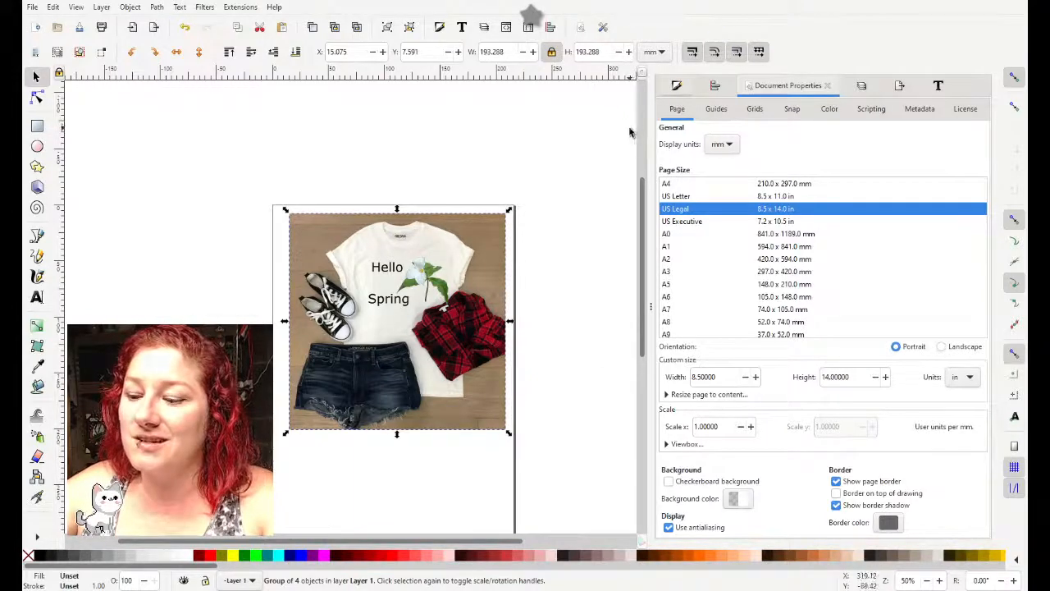
Step: Clear the selection and examine how the mockup fits the page, including the page area beneath the photo
{"action": "key", "text": "Escape"}
{"action": "key", "text": "plus"}
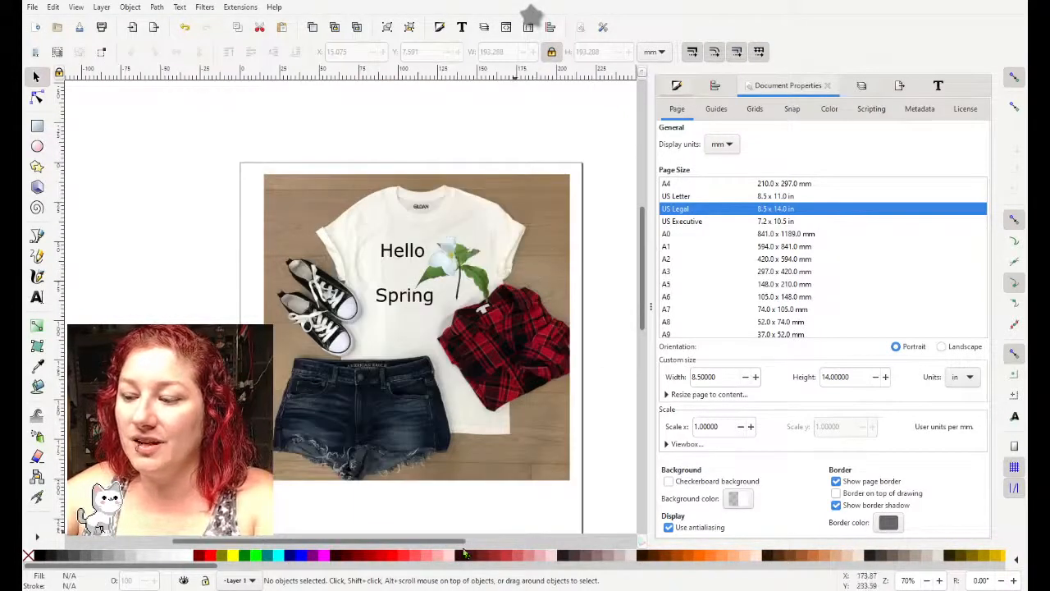
{"action": "scroll", "coordinate": [565, 296], "scroll_direction": "right", "scroll_amount": 3}
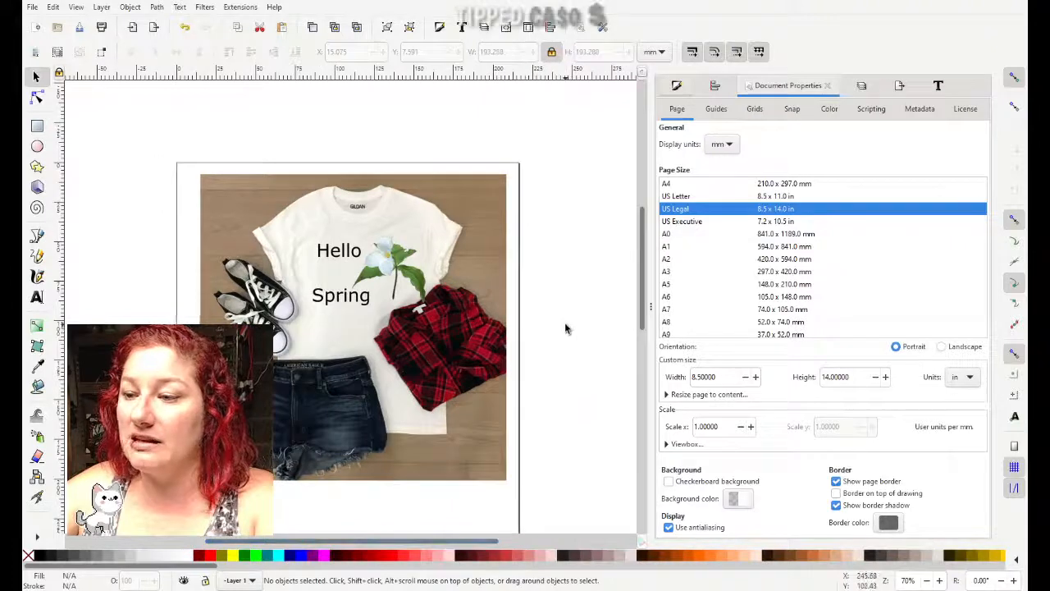
{"action": "scroll", "coordinate": [564, 328], "scroll_direction": "down", "scroll_amount": 2}
{"action": "key", "text": "plus"}
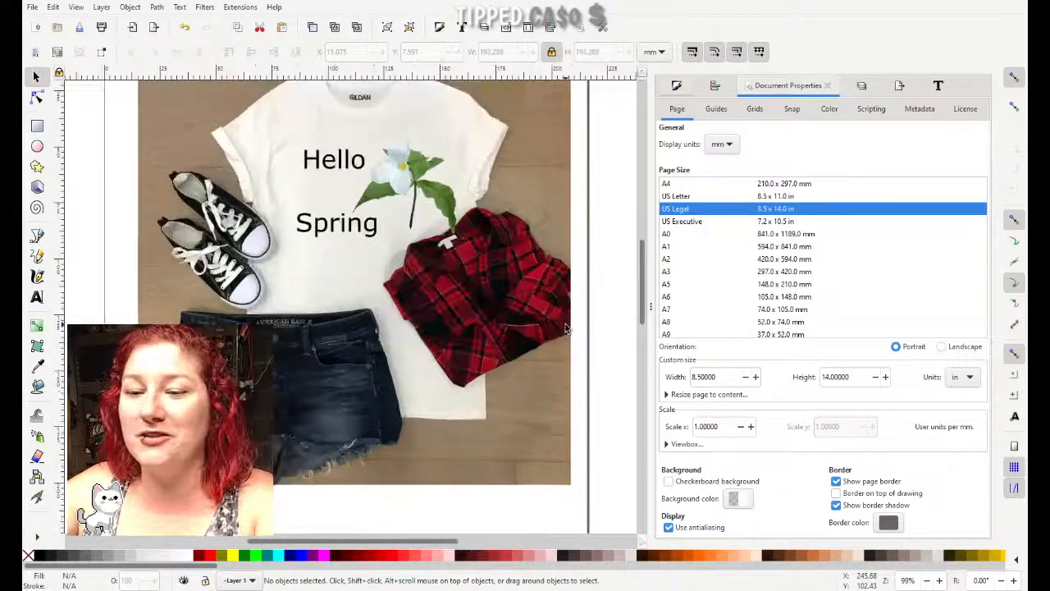
{"action": "left_click_drag", "start_coordinate": [644, 295], "coordinate": [643, 287]}
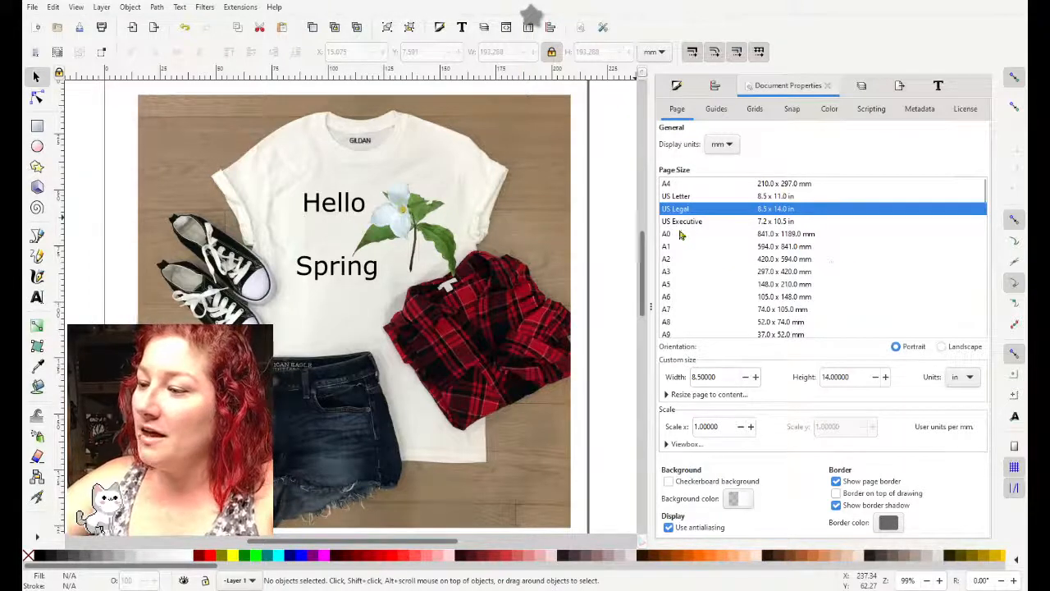
{"action": "left_click", "coordinate": [855, 377]}
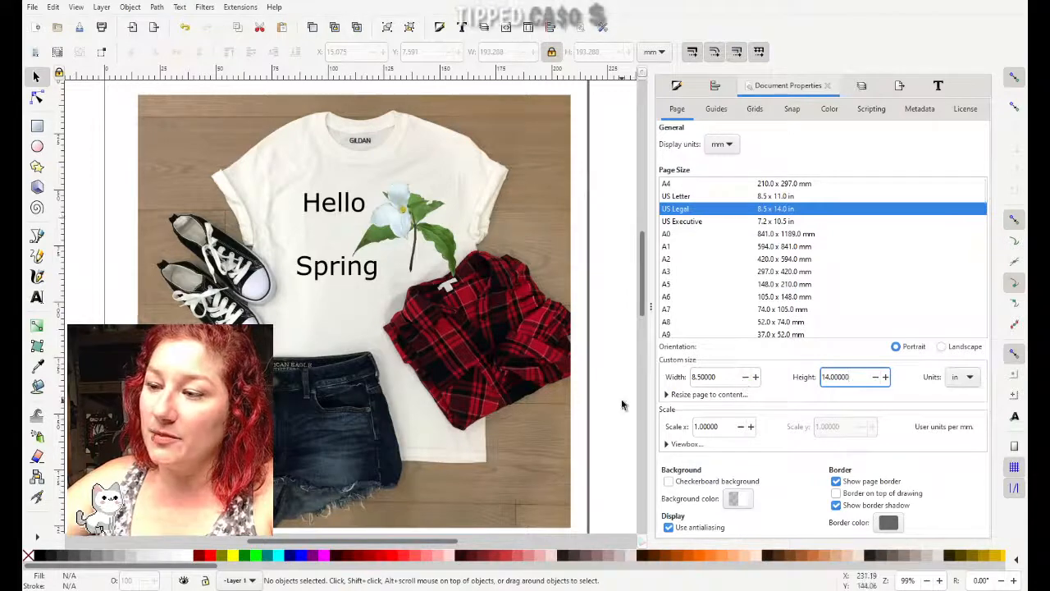
{"action": "scroll", "coordinate": [577, 353], "scroll_direction": "down", "scroll_amount": 8}
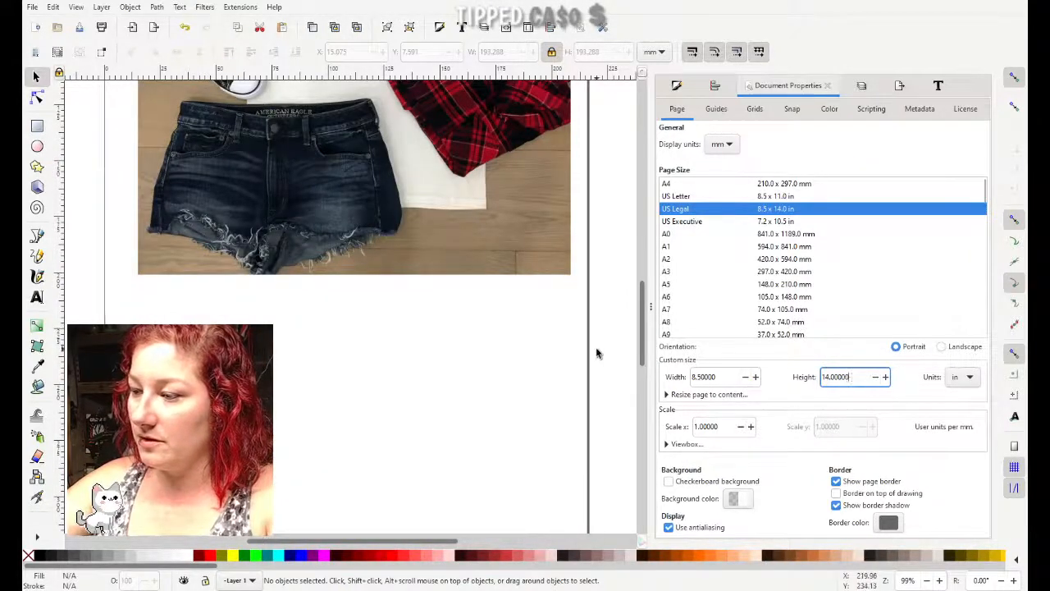
{"action": "scroll", "coordinate": [597, 352], "scroll_direction": "up", "scroll_amount": 8}
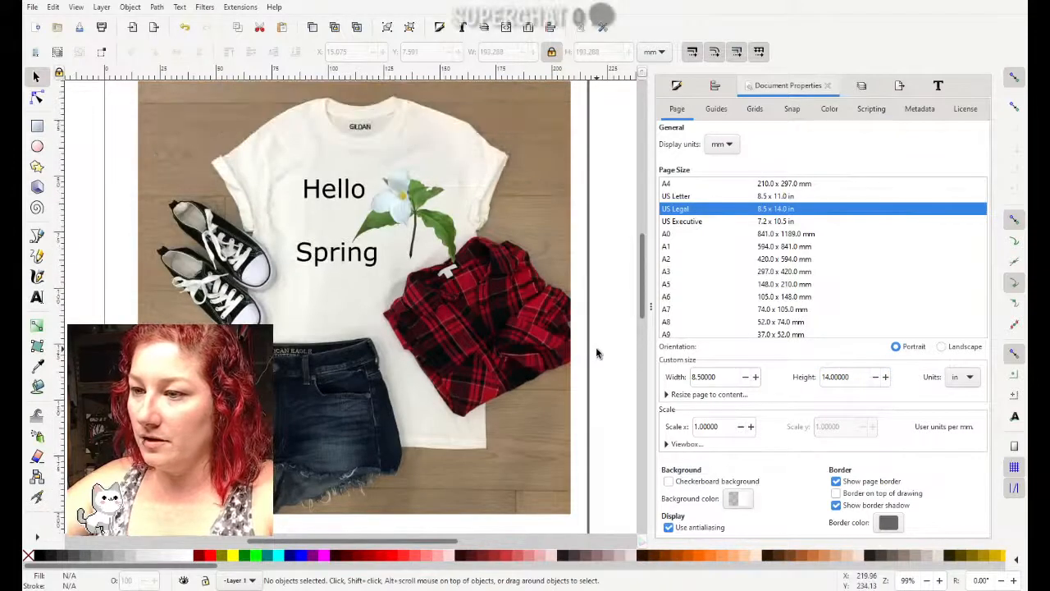
{"action": "key", "text": "minus"}
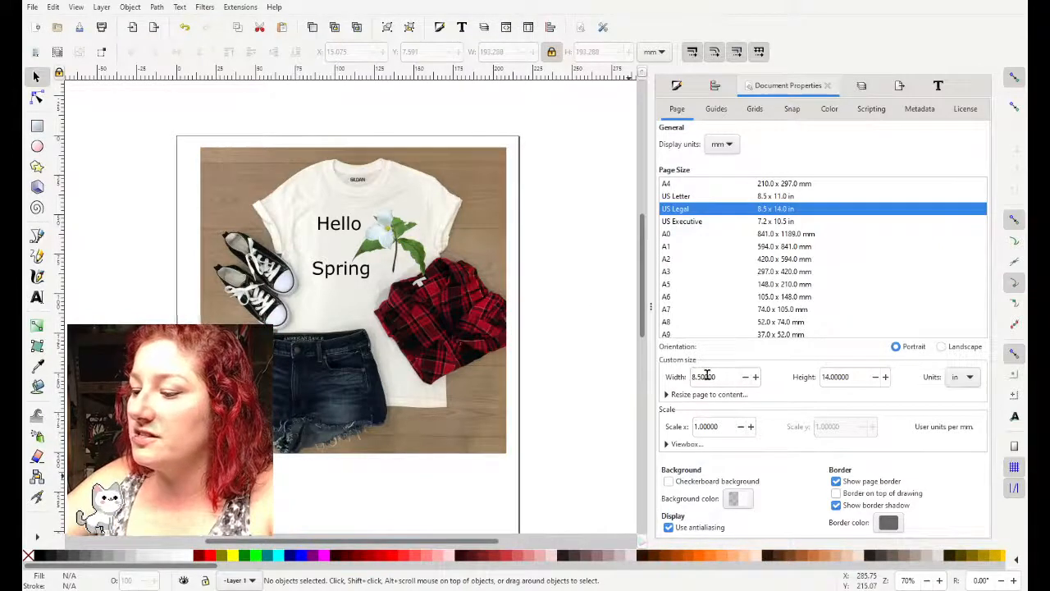
Step: Set the custom page height to 4.325 in
{"action": "double_click", "coordinate": [861, 377]}
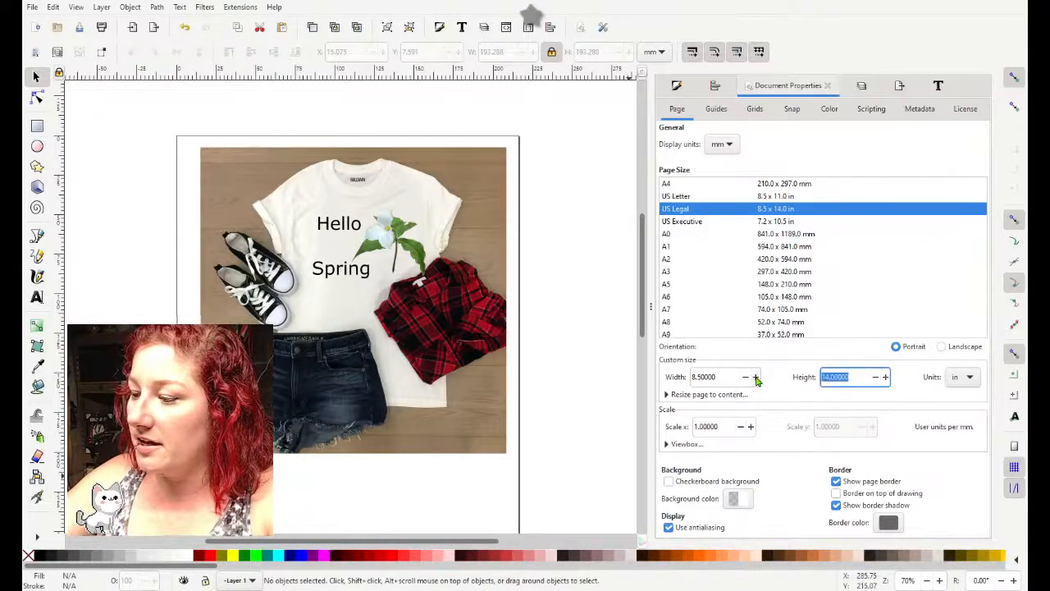
{"action": "type", "text": "4"}
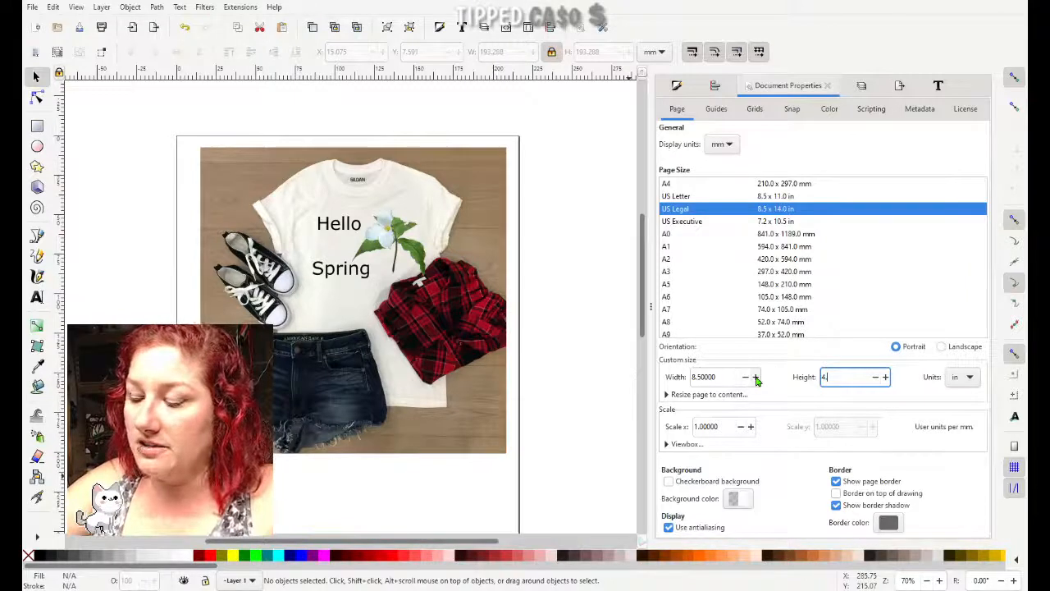
{"action": "type", "text": ".1"}
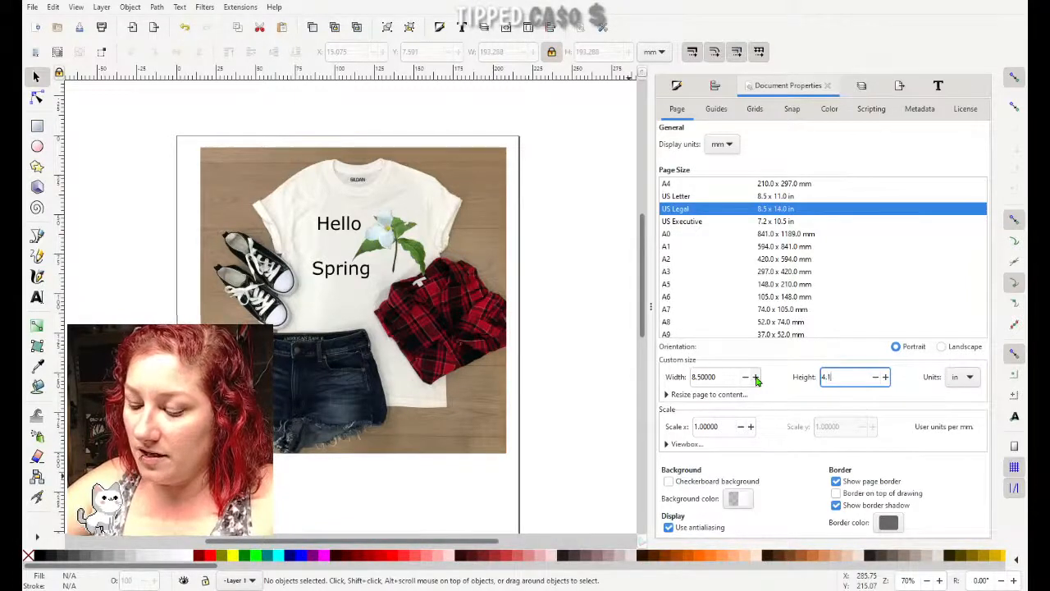
{"action": "type", "text": "25"}
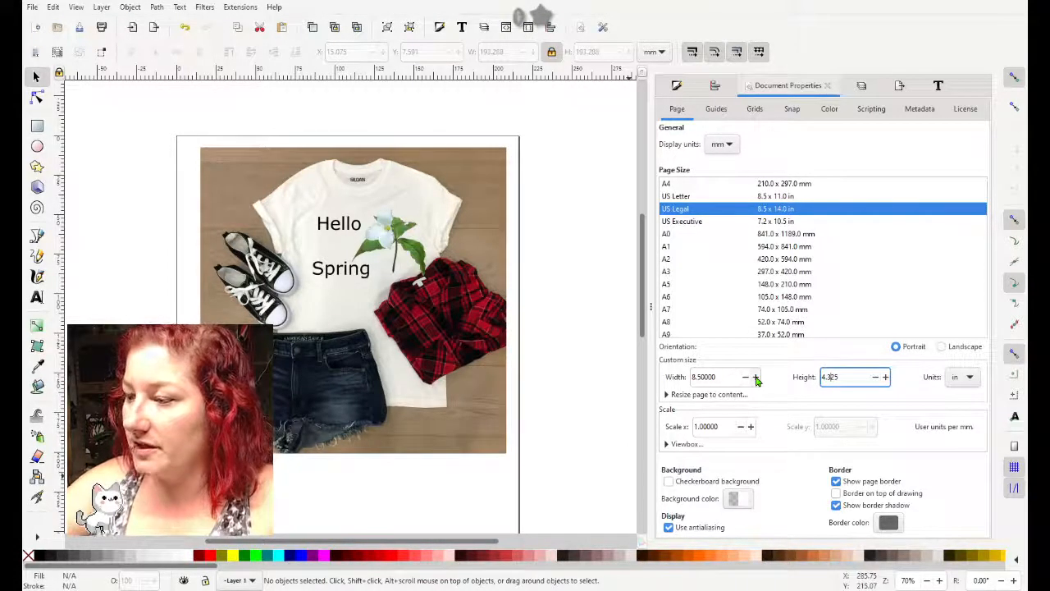
{"action": "key", "text": "Return"}
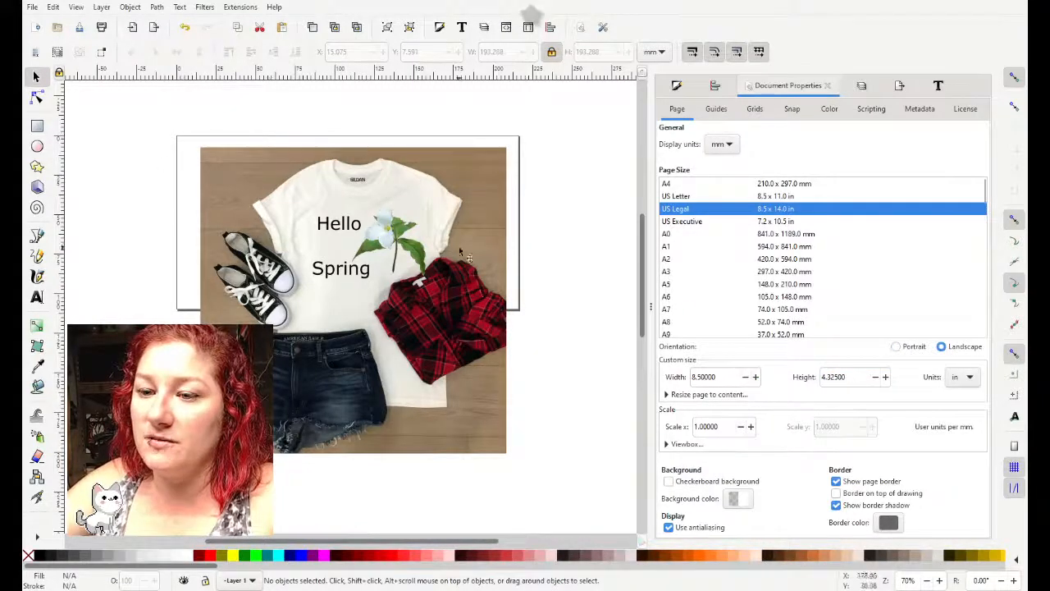
Step: Move the mockup group below the page, and then back over it to about X 9, Y 5 mm
{"action": "left_click_drag", "start_coordinate": [459, 251], "coordinate": [408, 481]}
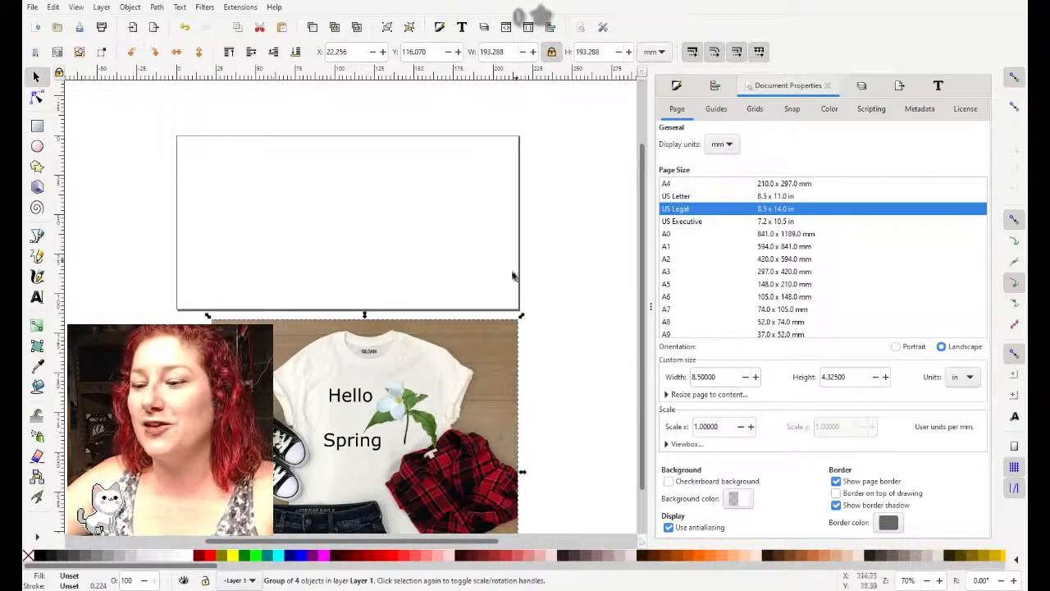
{"action": "left_click_drag", "start_coordinate": [447, 398], "coordinate": [421, 234]}
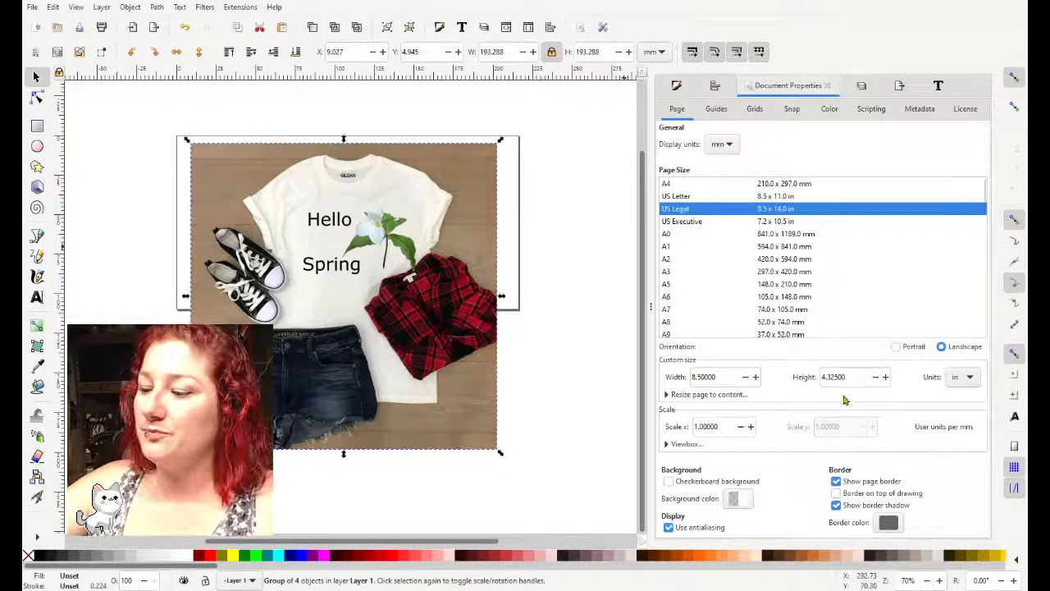
Step: Move the mockup group off the page and back, shrink it to about 104 mm square, and place it at about X 4, Y 3 mm
{"action": "left_click_drag", "start_coordinate": [433, 215], "coordinate": [439, 388]}
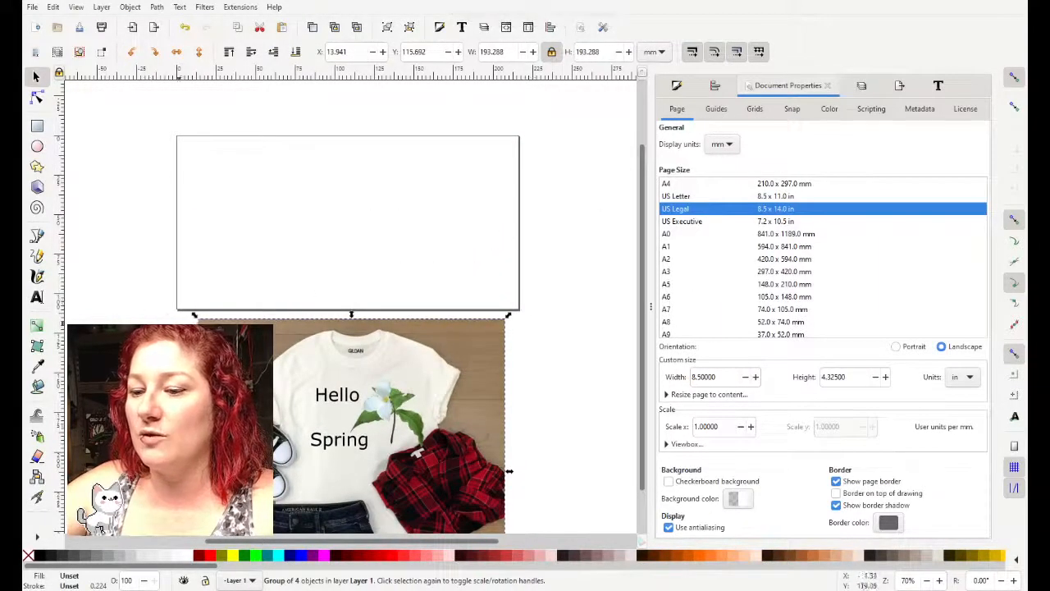
{"action": "left_click_drag", "start_coordinate": [311, 435], "coordinate": [292, 255]}
{"action": "left_click_drag", "start_coordinate": [489, 449], "coordinate": [408, 321]}
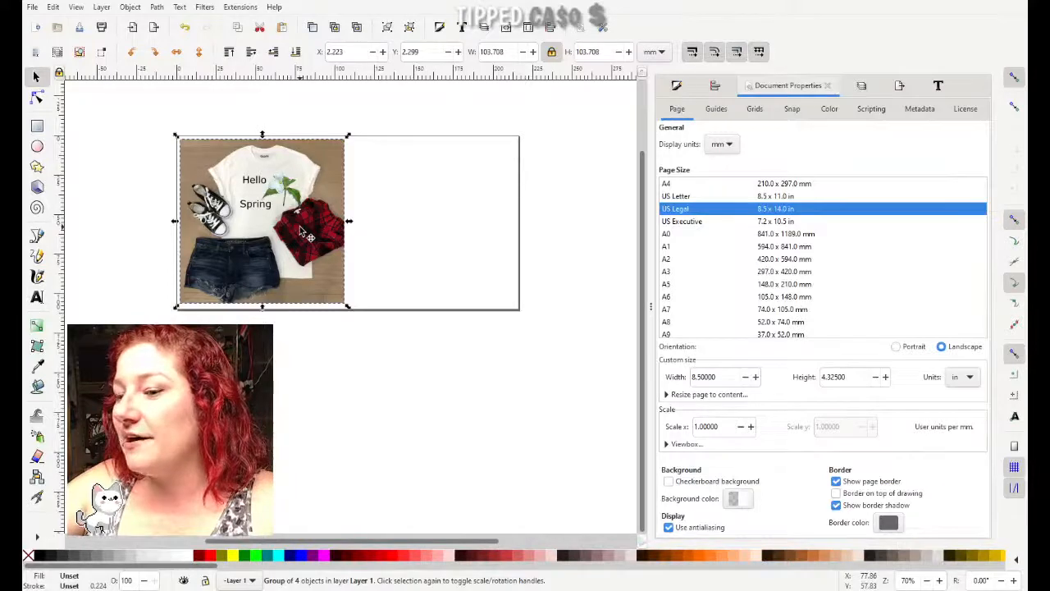
{"action": "mouse_move", "coordinate": [306, 234]}
{"action": "left_mouse_down"}
{"action": "mouse_move", "coordinate": [507, 242]}
{"action": "mouse_move", "coordinate": [305, 229]}
{"action": "left_mouse_up"}
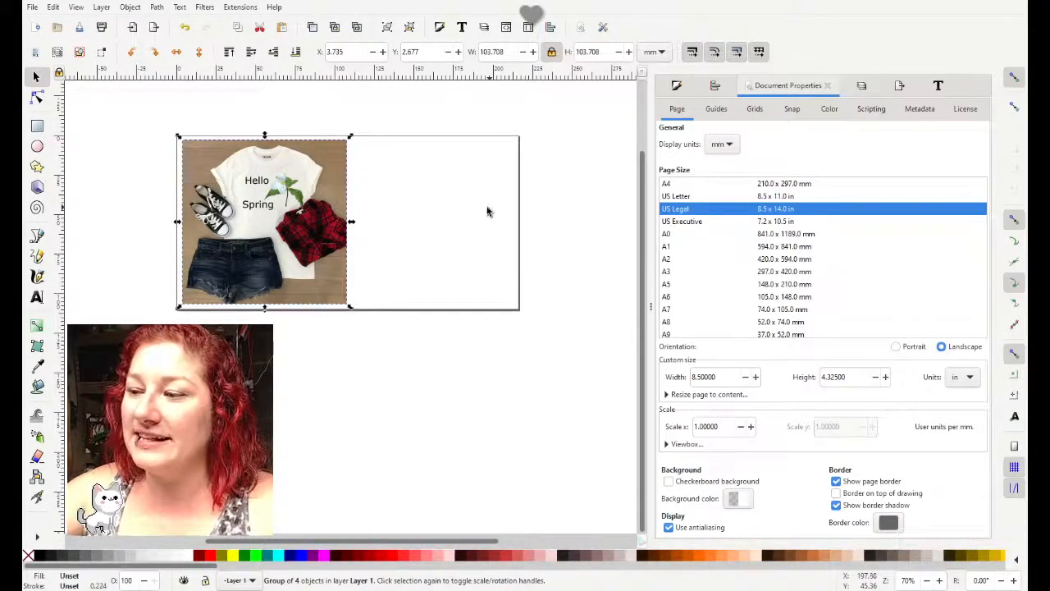
Step: Set the custom page height to 14 in
{"action": "triple_click", "coordinate": [837, 377]}
{"action": "type", "text": "14"}
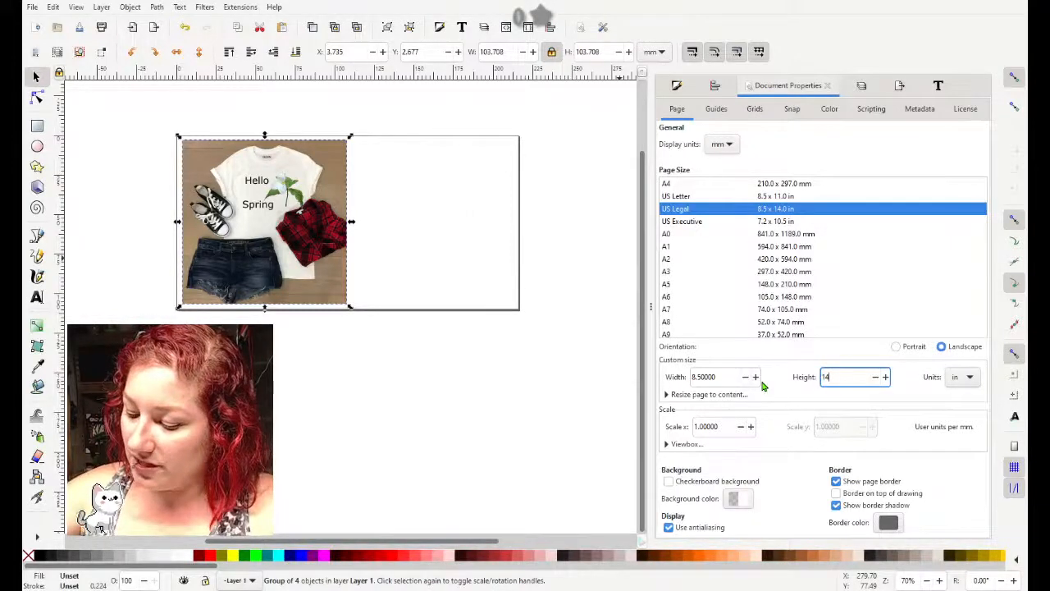
{"action": "key", "text": "Return"}
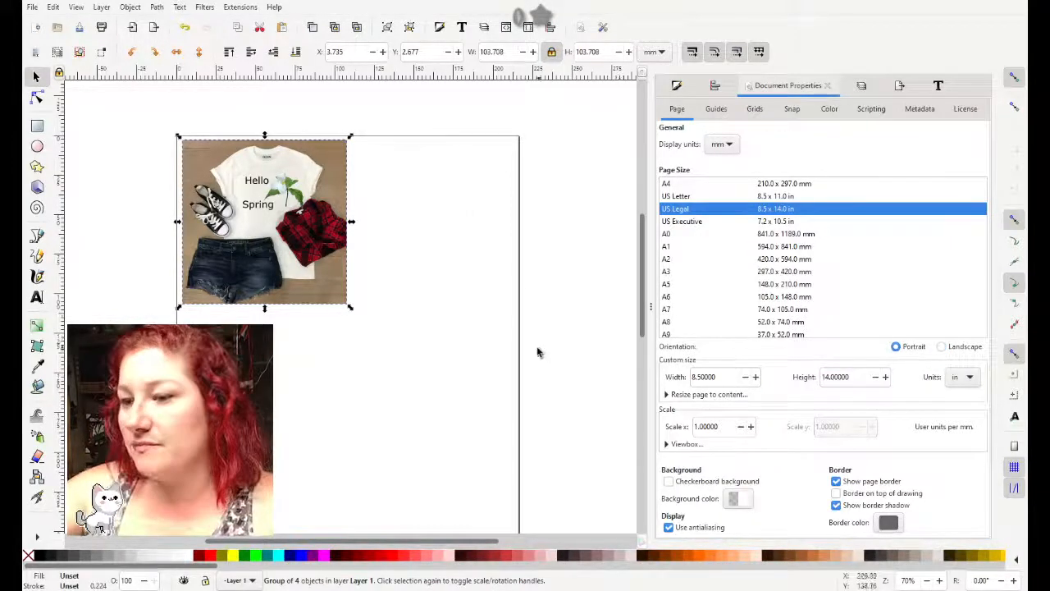
Step: Enlarge the mockup group to about 207 mm square so that it nearly spans the page width
{"action": "left_click_drag", "start_coordinate": [353, 312], "coordinate": [472, 364]}
{"action": "left_click", "coordinate": [335, 297]}
{"action": "left_click_drag", "start_coordinate": [353, 310], "coordinate": [562, 477]}
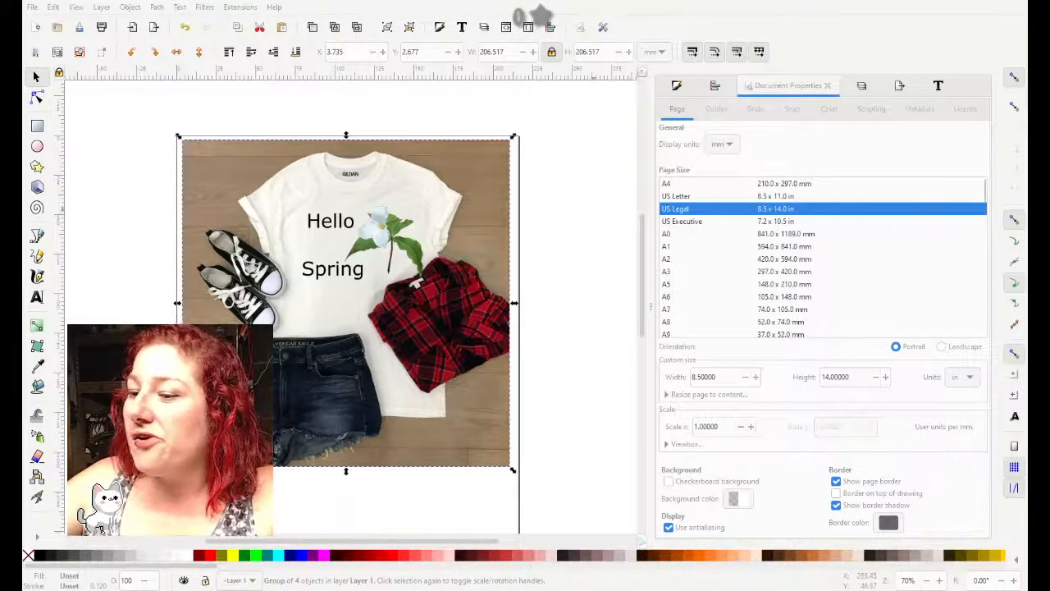
Step: Clear the selection, set the page background color to medium grey, and turn on the checkerboard background
{"action": "left_click", "coordinate": [106, 169]}
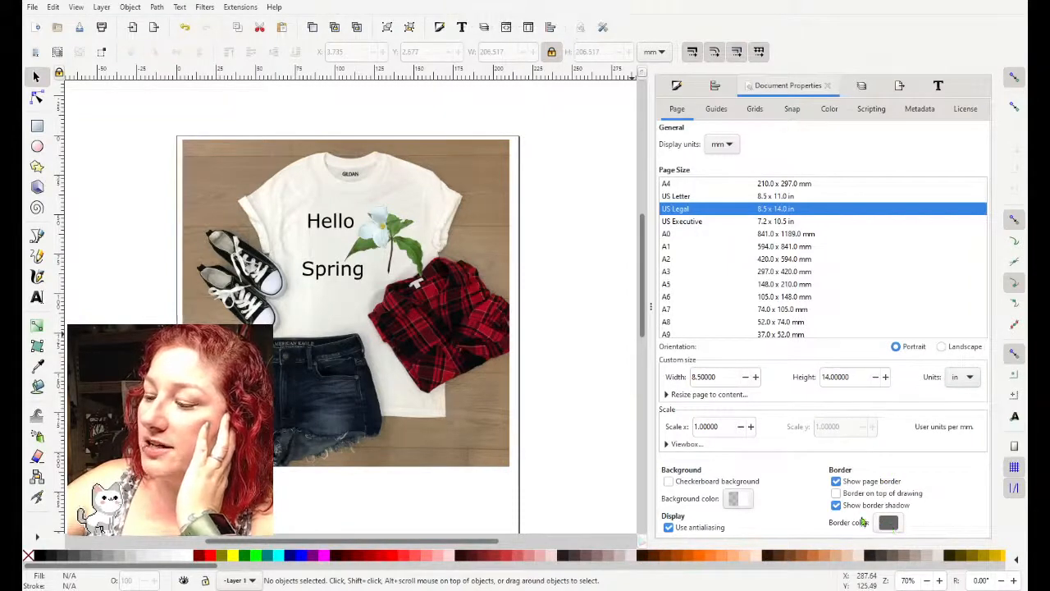
{"action": "left_click", "coordinate": [740, 504]}
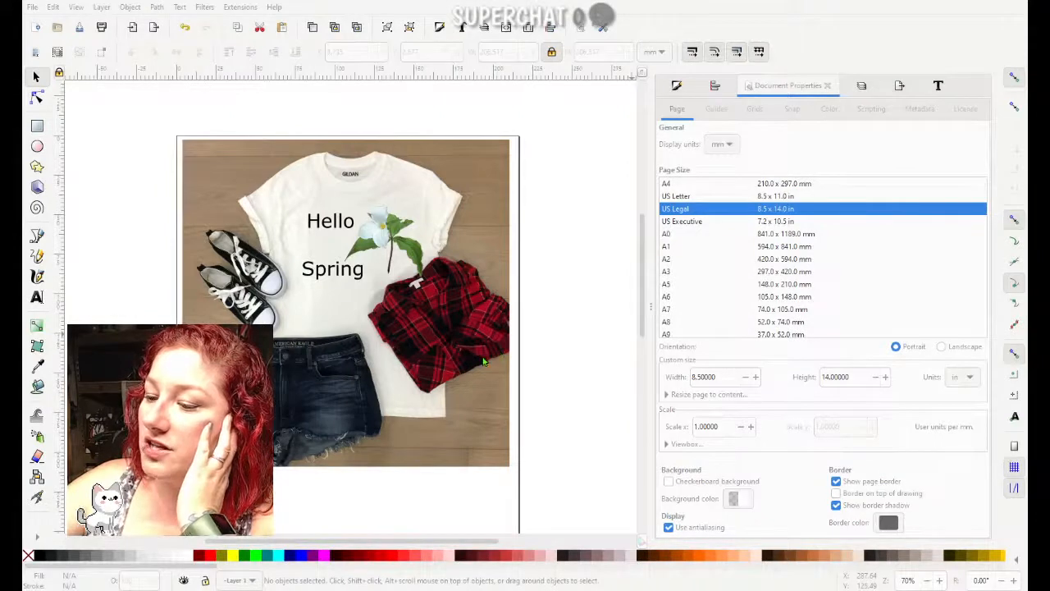
{"action": "left_click", "coordinate": [515, 301]}
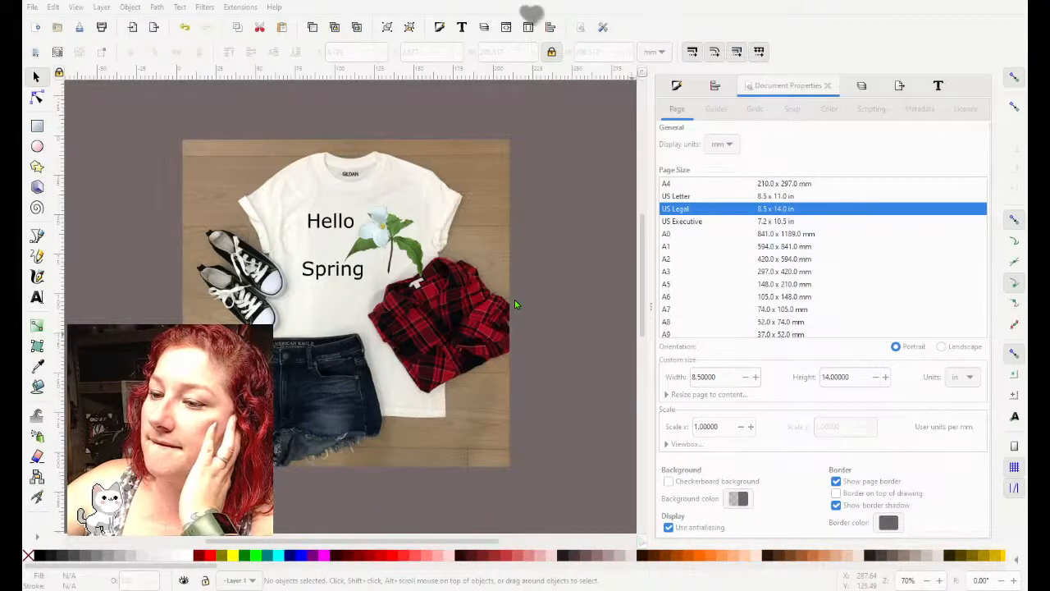
{"action": "left_click", "coordinate": [514, 314]}
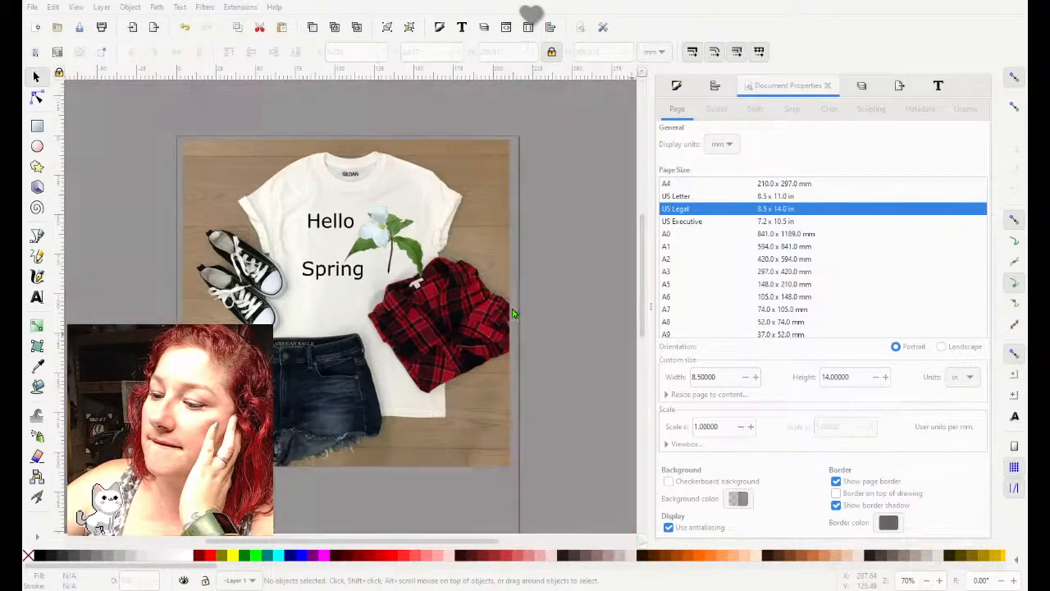
{"action": "left_click", "coordinate": [514, 313]}
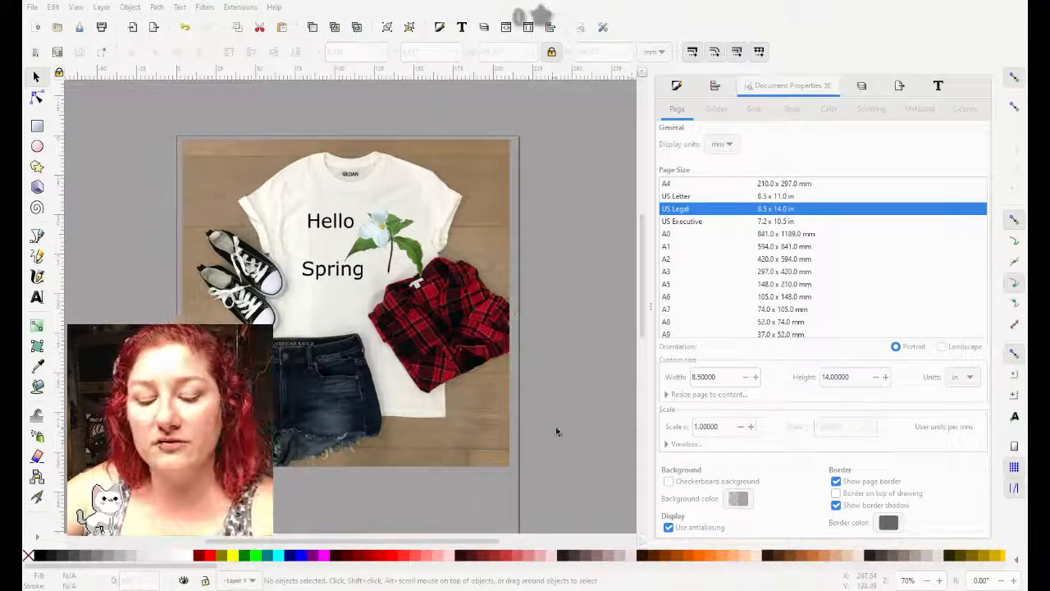
{"action": "left_click", "coordinate": [658, 311]}
{"action": "left_click", "coordinate": [738, 498]}
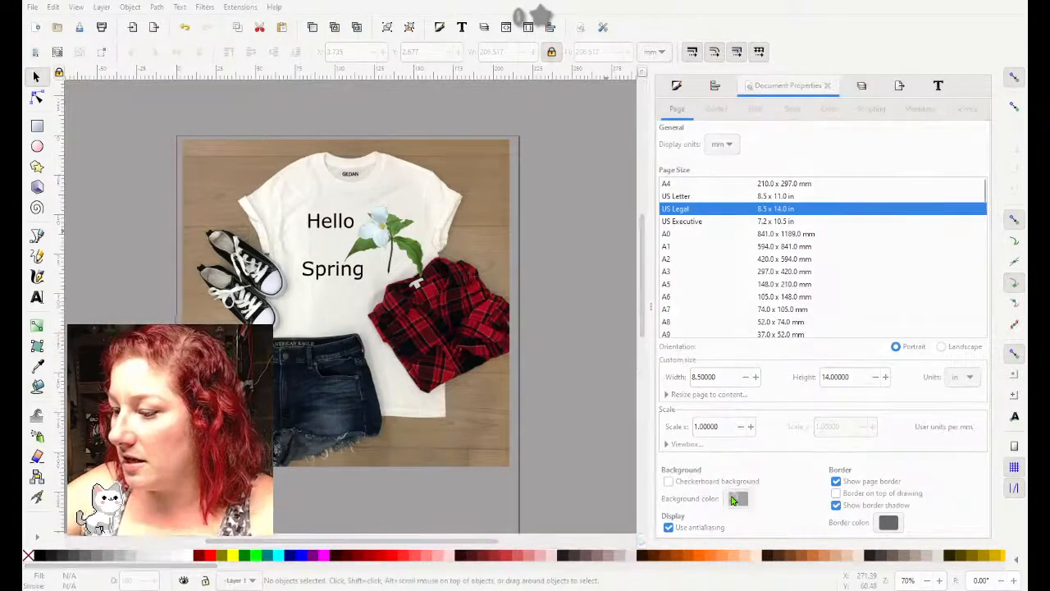
{"action": "left_click", "coordinate": [669, 481]}
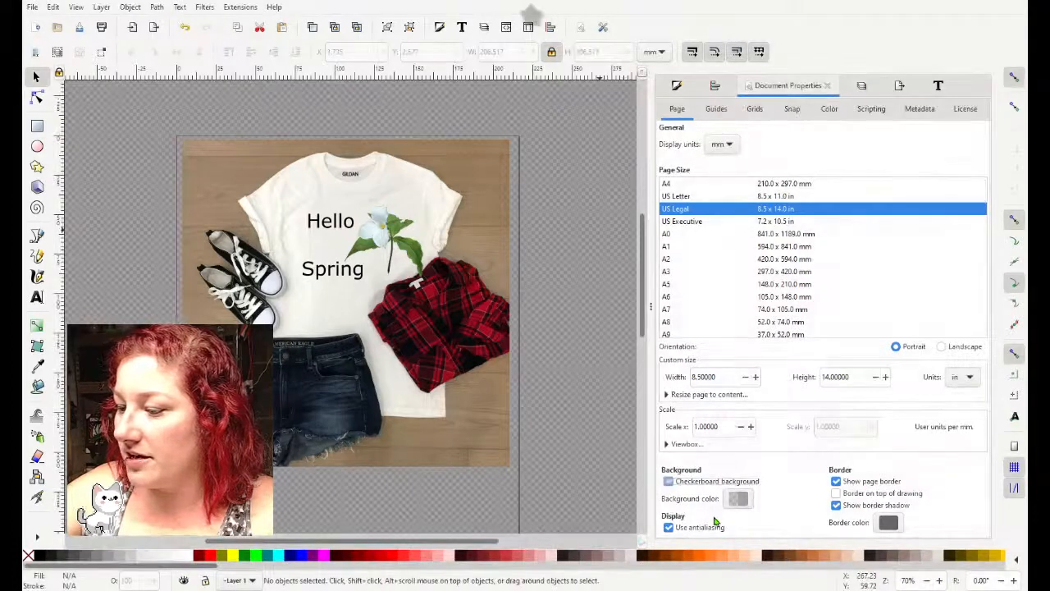
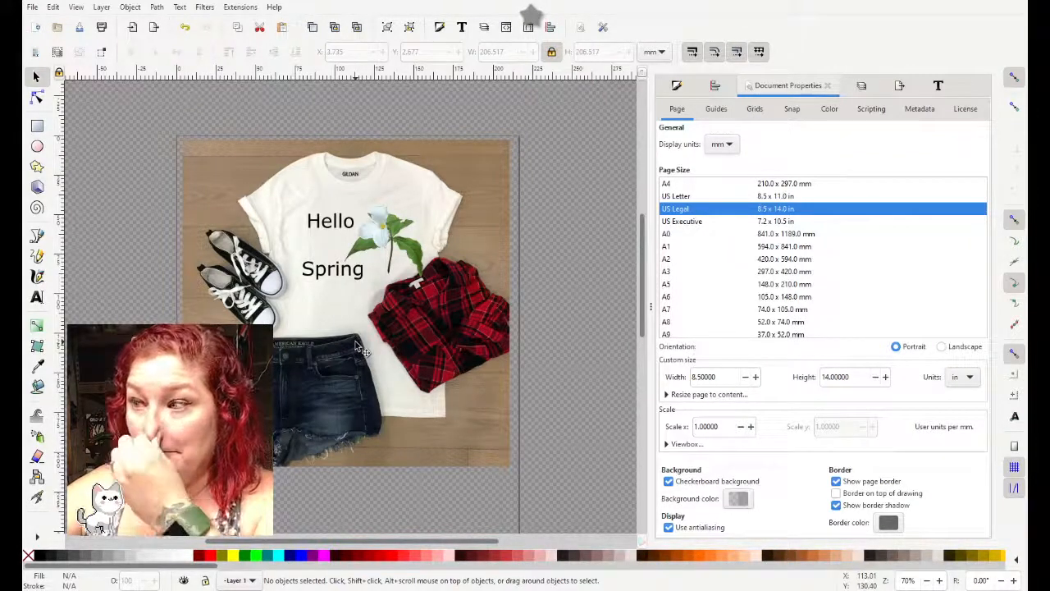
Step: Ungroup the mockup and move the trillium flower image alone to about X 103, Y 42 mm on the shirt
{"action": "left_click", "coordinate": [386, 235]}
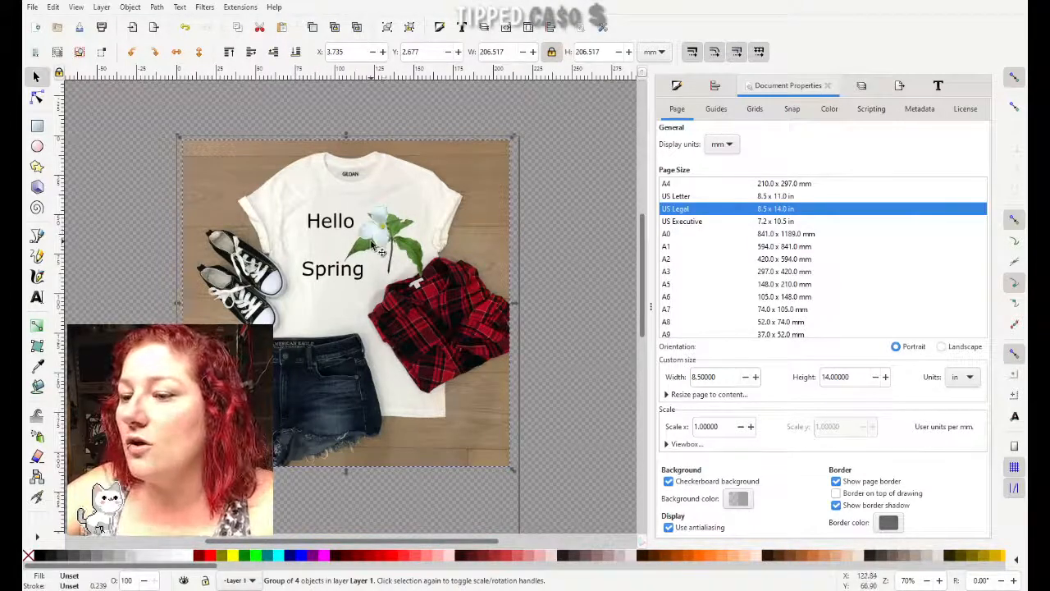
{"action": "left_click", "coordinate": [410, 27]}
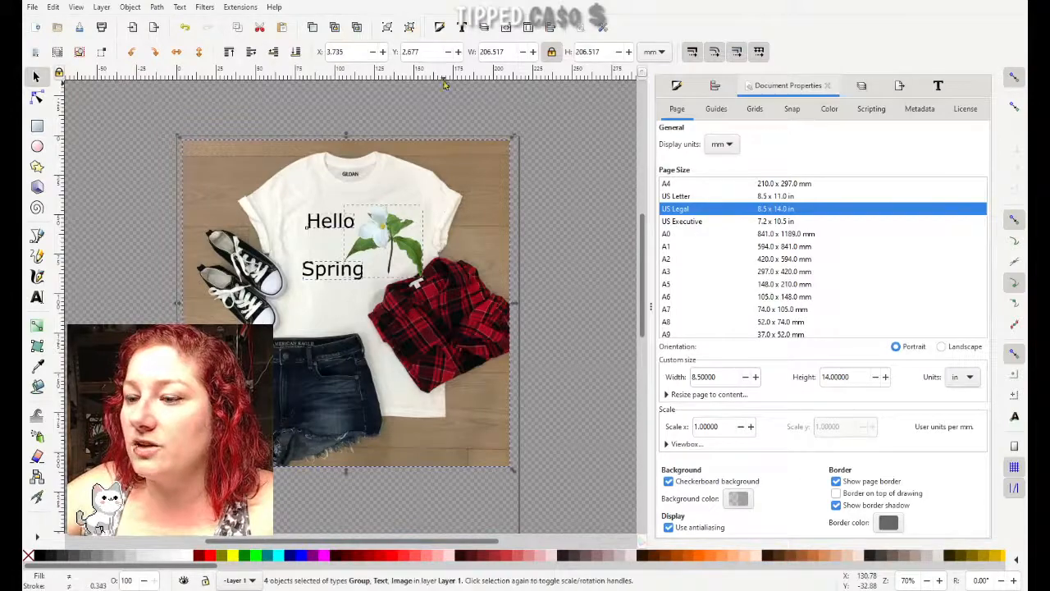
{"action": "left_click", "coordinate": [558, 218]}
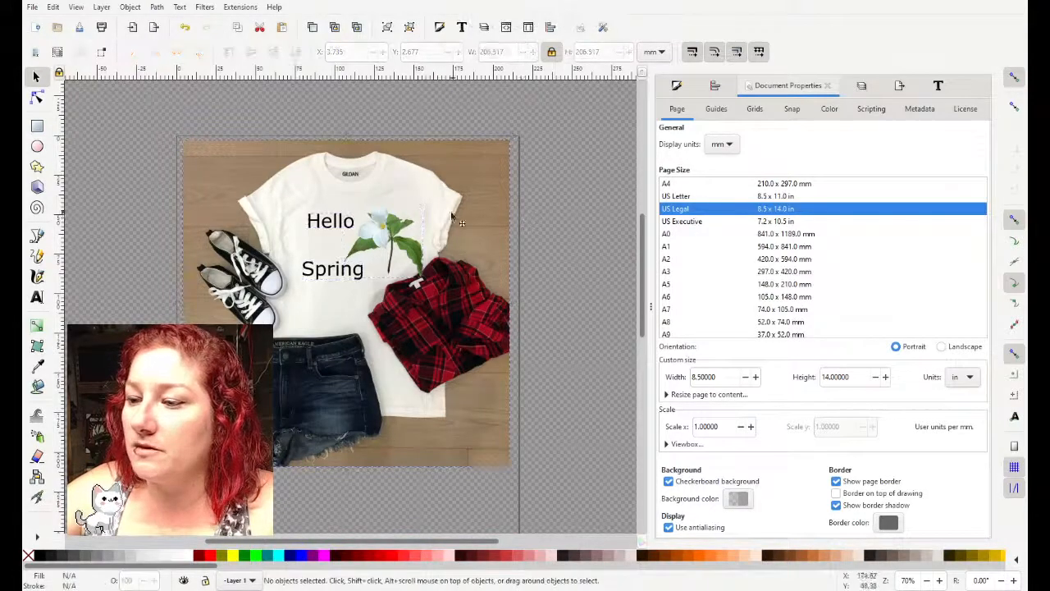
{"action": "left_click", "coordinate": [388, 238]}
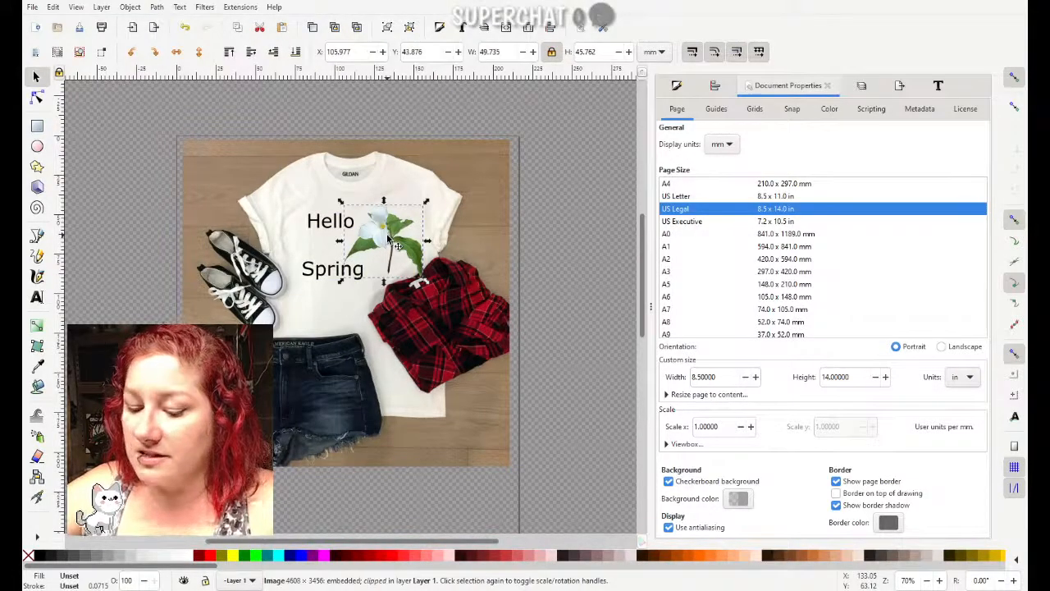
{"action": "scroll", "coordinate": [394, 242], "scroll_direction": "up", "scroll_amount": 3}
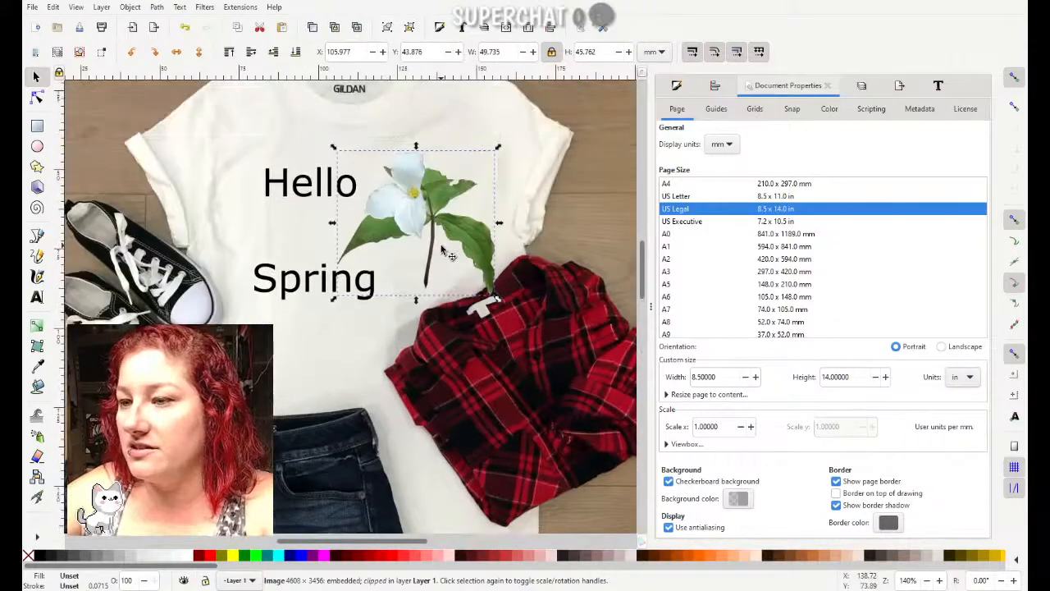
{"action": "scroll", "coordinate": [442, 250], "scroll_direction": "up", "scroll_amount": 2}
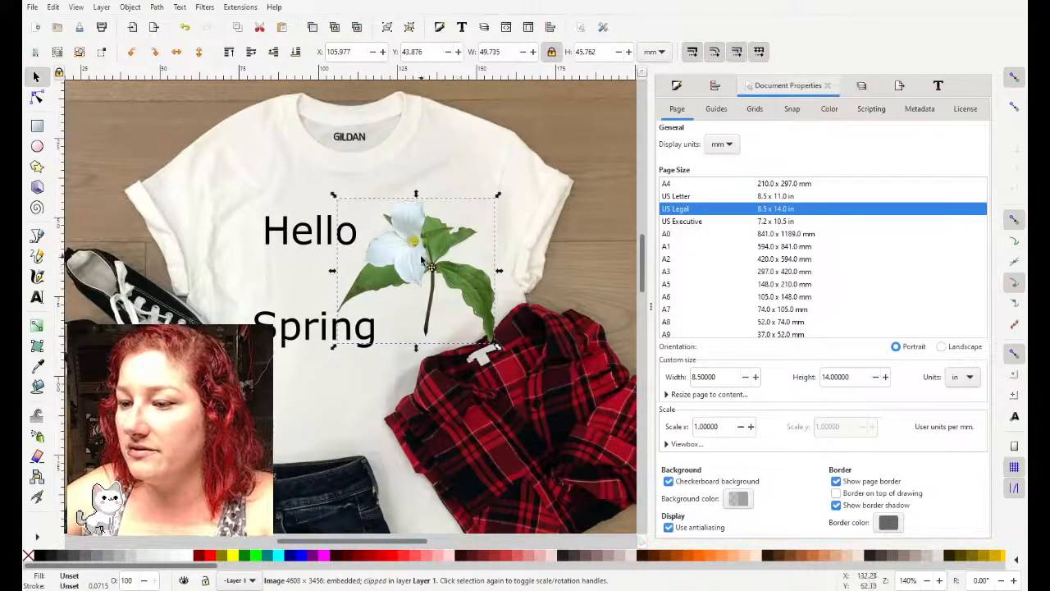
{"action": "left_click_drag", "start_coordinate": [421, 259], "coordinate": [410, 252]}
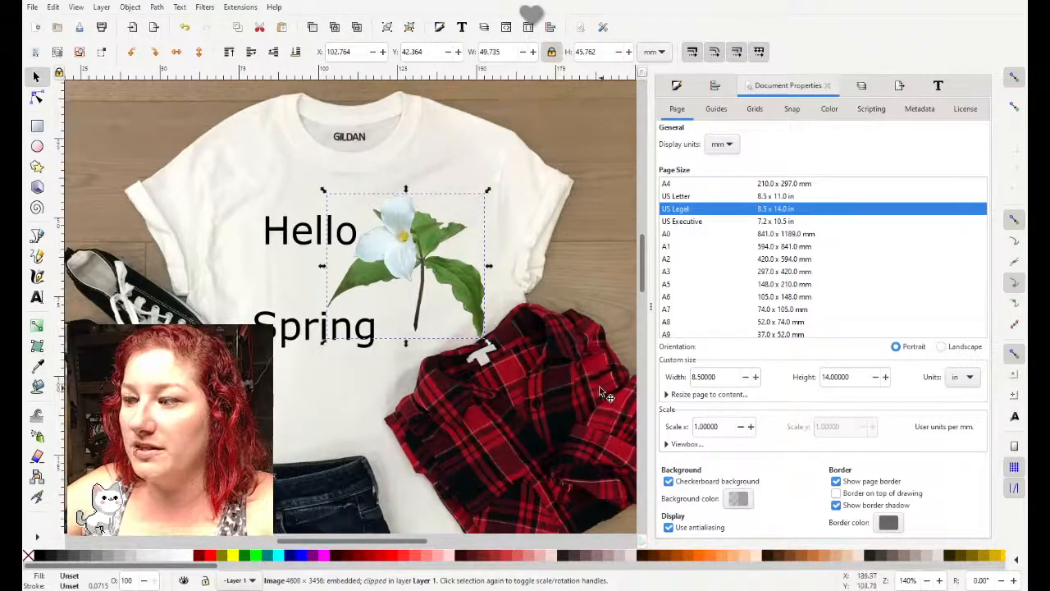
Step: Look through the flower image's fill and stroke settings, and lower its opacity to about 81.5%
{"action": "left_click", "coordinate": [439, 27]}
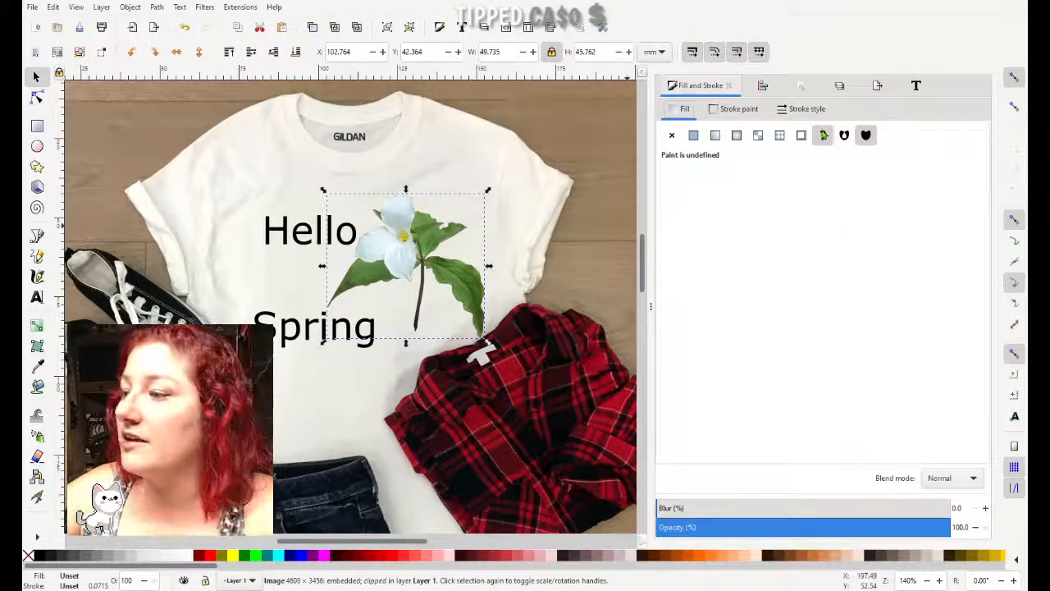
{"action": "left_click", "coordinate": [741, 112]}
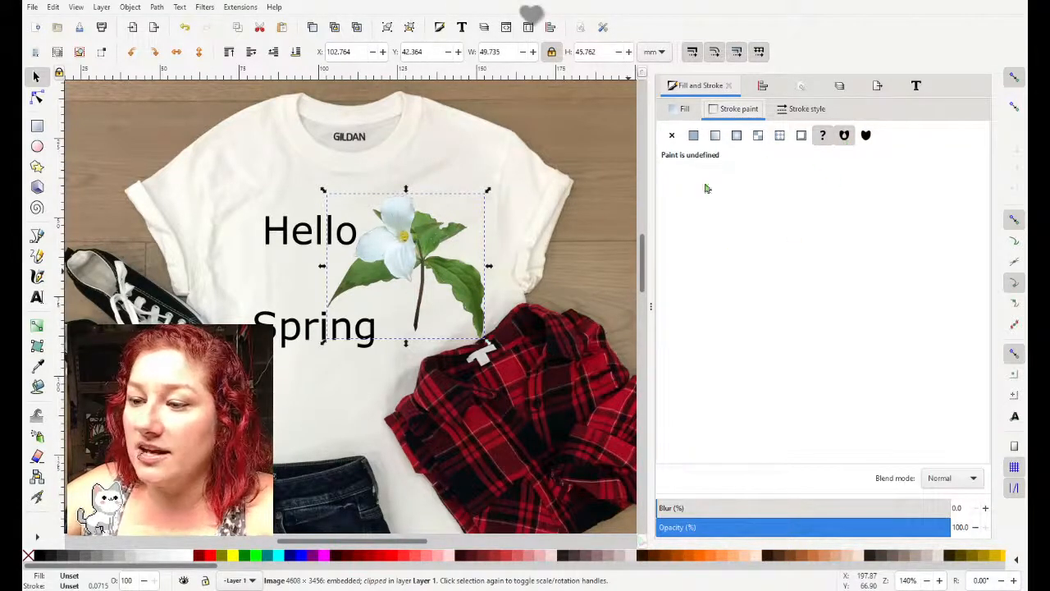
{"action": "left_click", "coordinate": [800, 112]}
{"action": "left_click", "coordinate": [684, 108]}
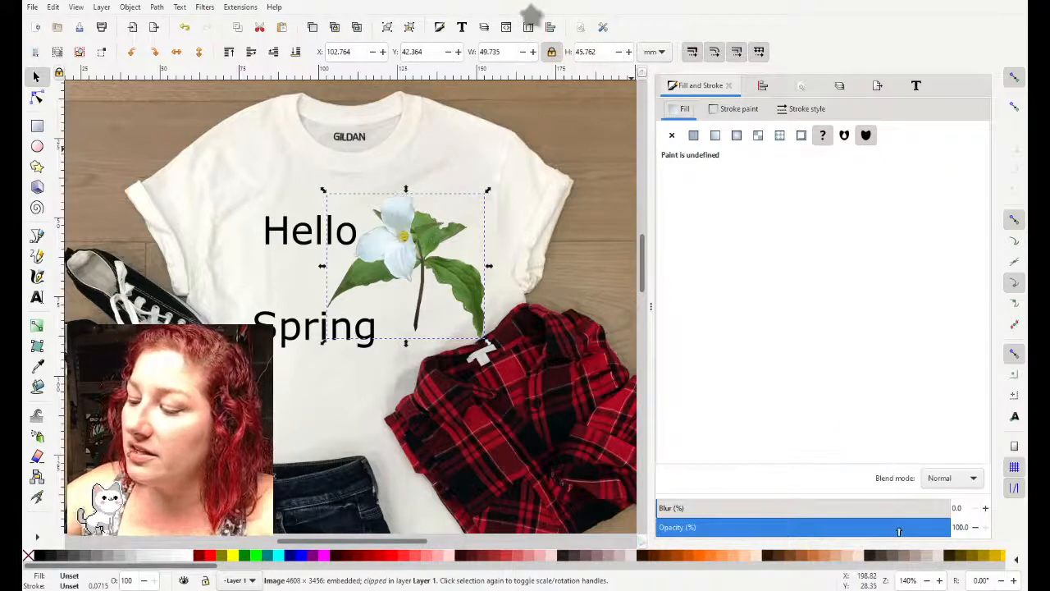
{"action": "mouse_move", "coordinate": [899, 532]}
{"action": "left_mouse_down"}
{"action": "mouse_move", "coordinate": [853, 531]}
{"action": "mouse_move", "coordinate": [908, 528]}
{"action": "left_mouse_up"}
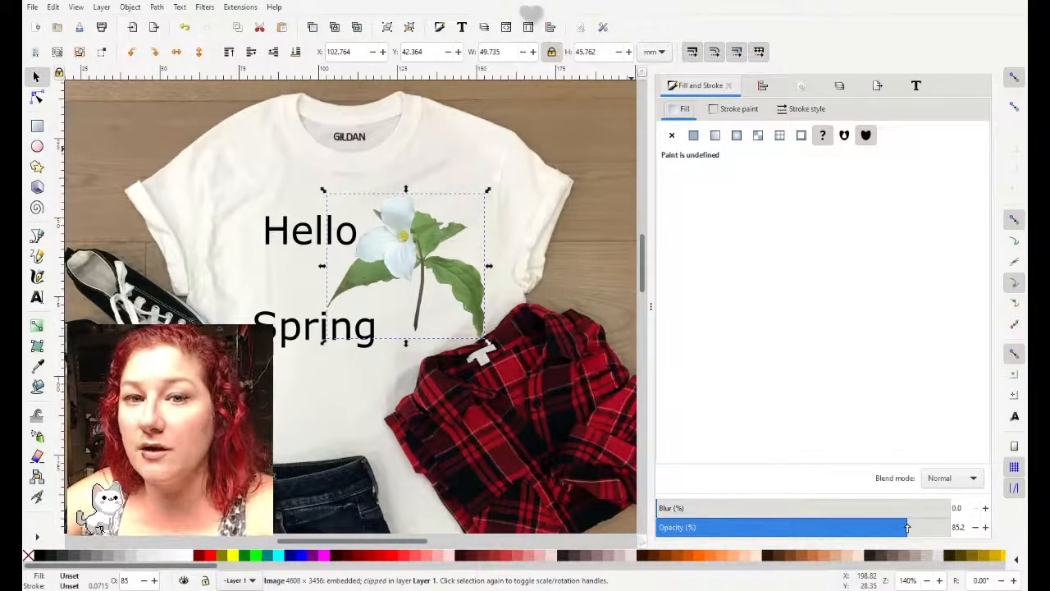
{"action": "mouse_move", "coordinate": [907, 527]}
{"action": "left_mouse_down"}
{"action": "mouse_move", "coordinate": [753, 530]}
{"action": "mouse_move", "coordinate": [894, 536]}
{"action": "left_mouse_up"}
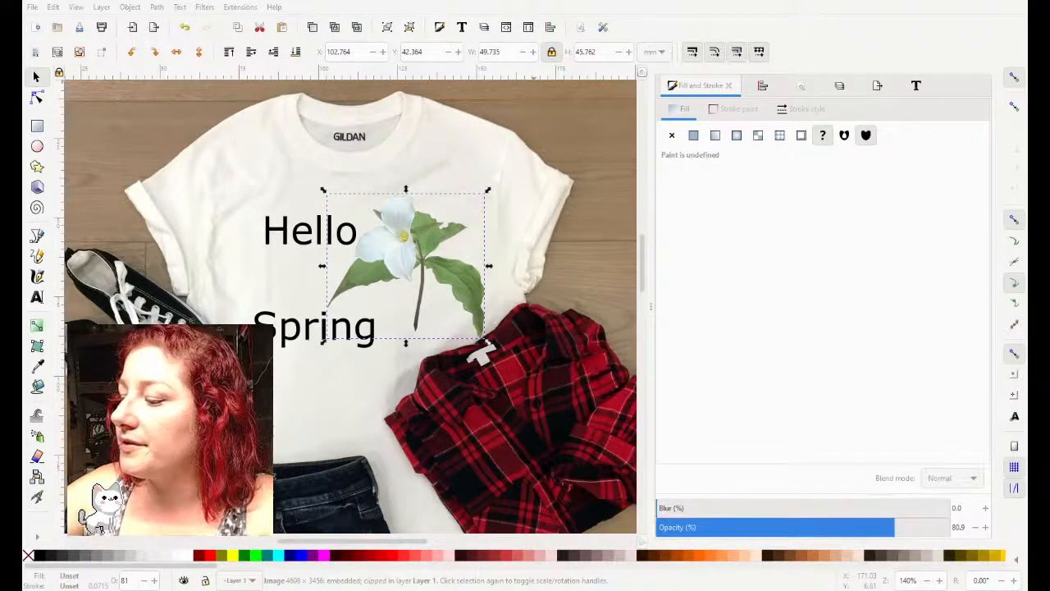
{"action": "left_click", "coordinate": [896, 527]}
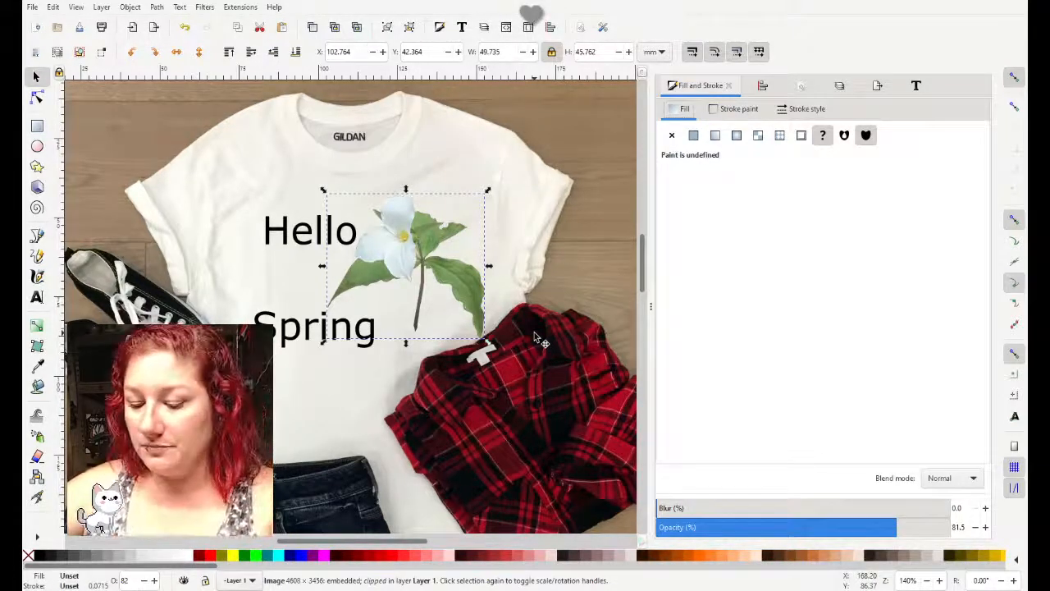
Step: Draw a red rectangle about 33 by 26 mm above the page and set its opacity to 100%
{"action": "scroll", "coordinate": [406, 300], "scroll_direction": "down", "scroll_amount": 2}
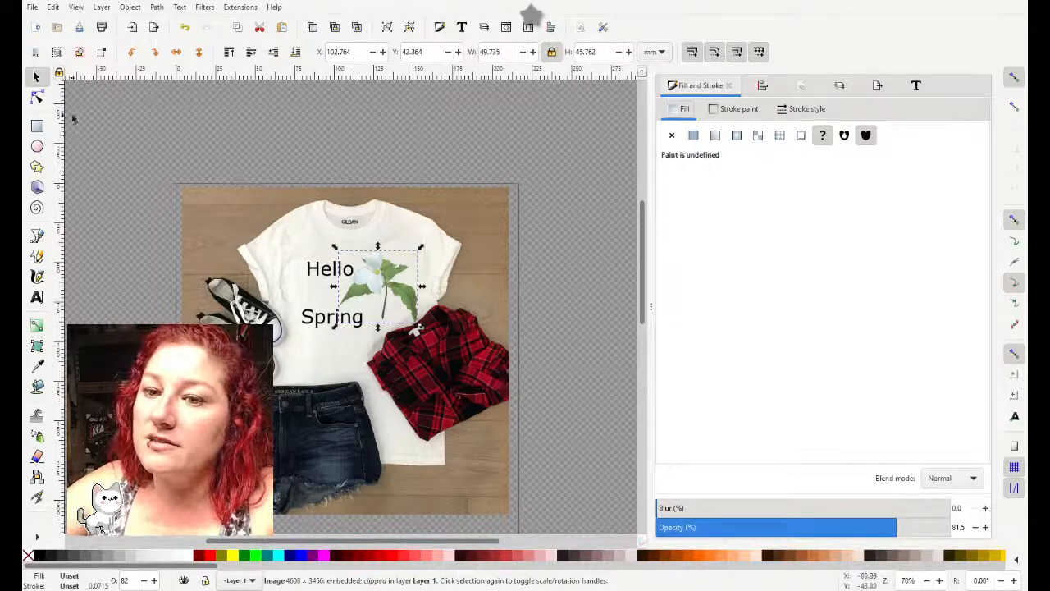
{"action": "left_click", "coordinate": [37, 126]}
{"action": "left_click_drag", "start_coordinate": [217, 116], "coordinate": [269, 156]}
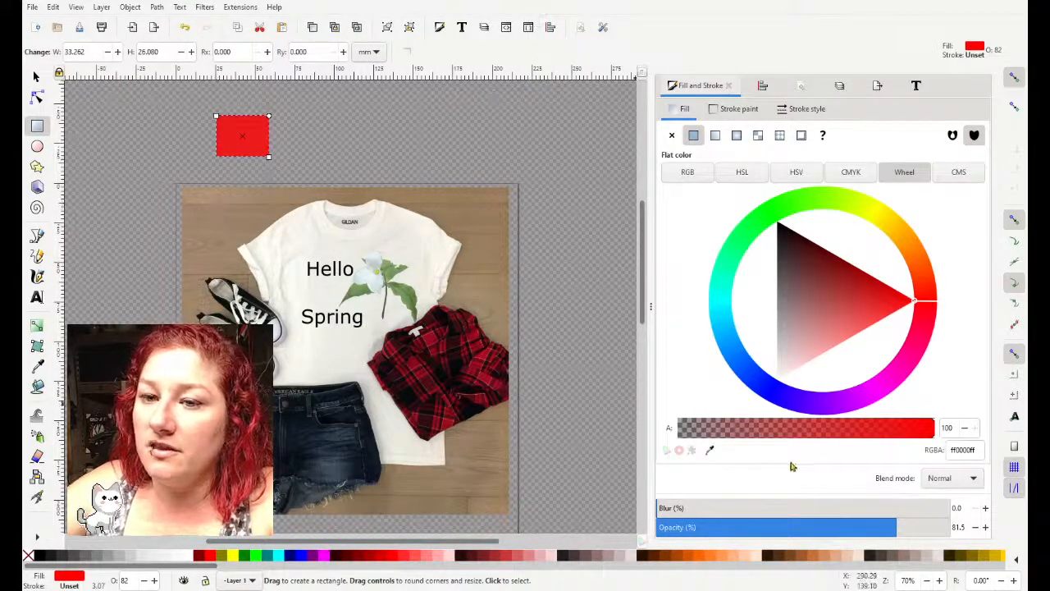
{"action": "left_click", "coordinate": [946, 532]}
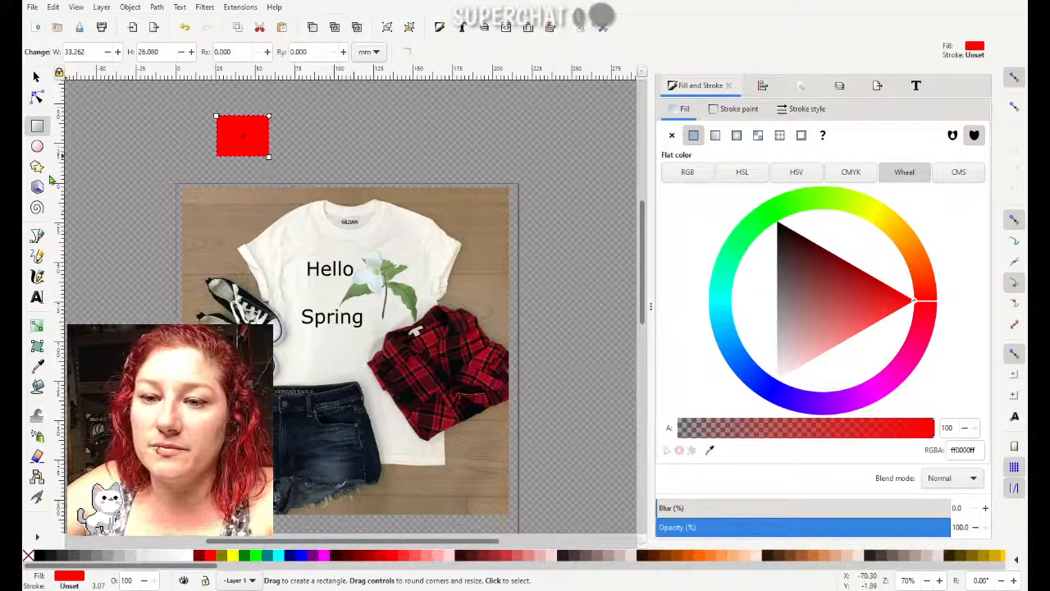
Step: Draw a closed triangle with the Pen tool as a roof on the red rectangle's upper edge and fill it red
{"action": "left_click", "coordinate": [37, 235]}
{"action": "left_click", "coordinate": [232, 112]}
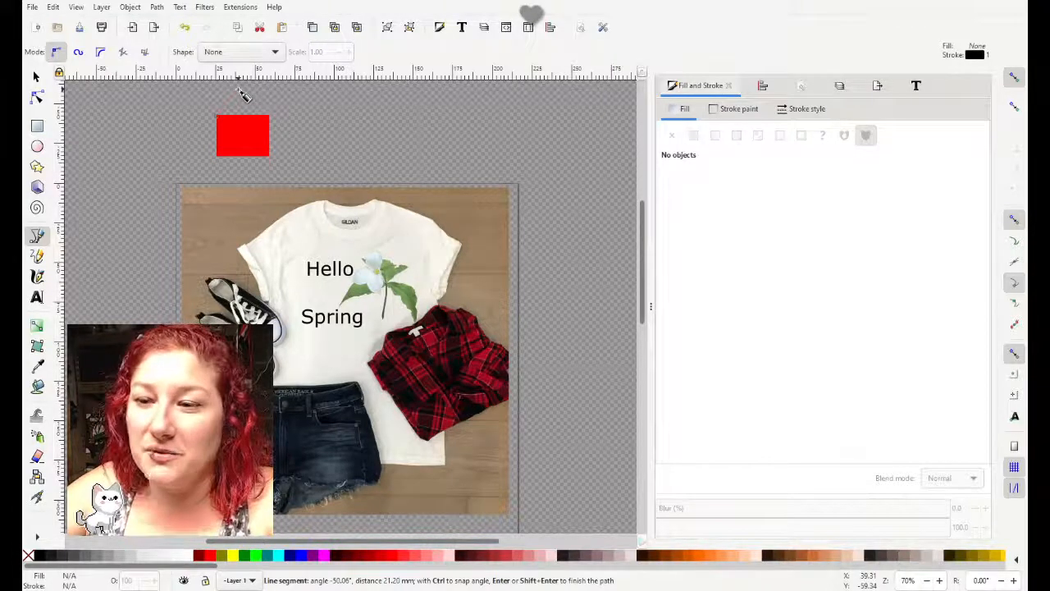
{"action": "scroll", "coordinate": [242, 95], "scroll_direction": "up", "scroll_amount": 3}
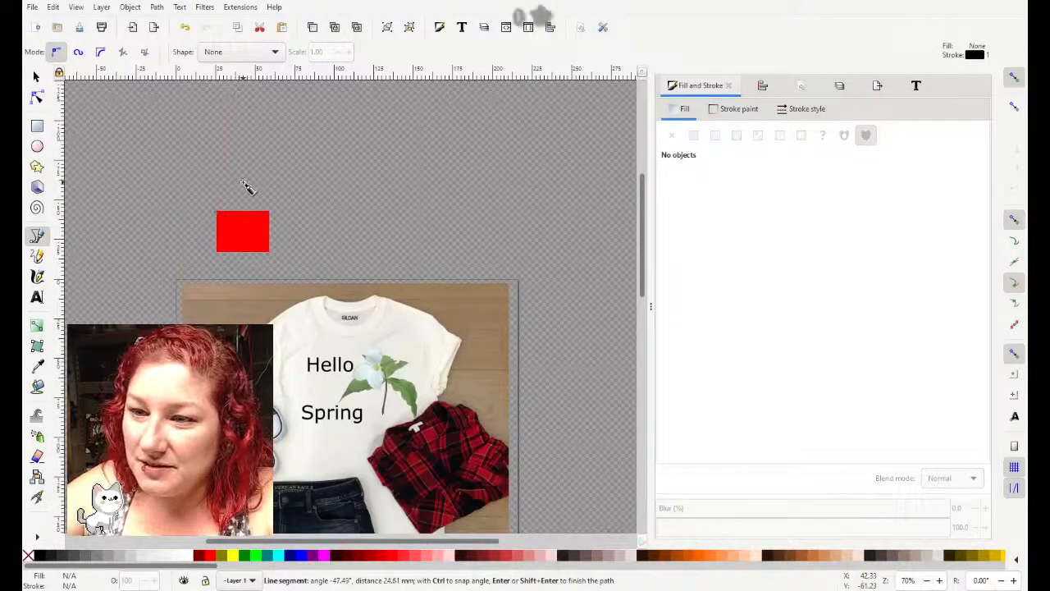
{"action": "left_click", "coordinate": [271, 212]}
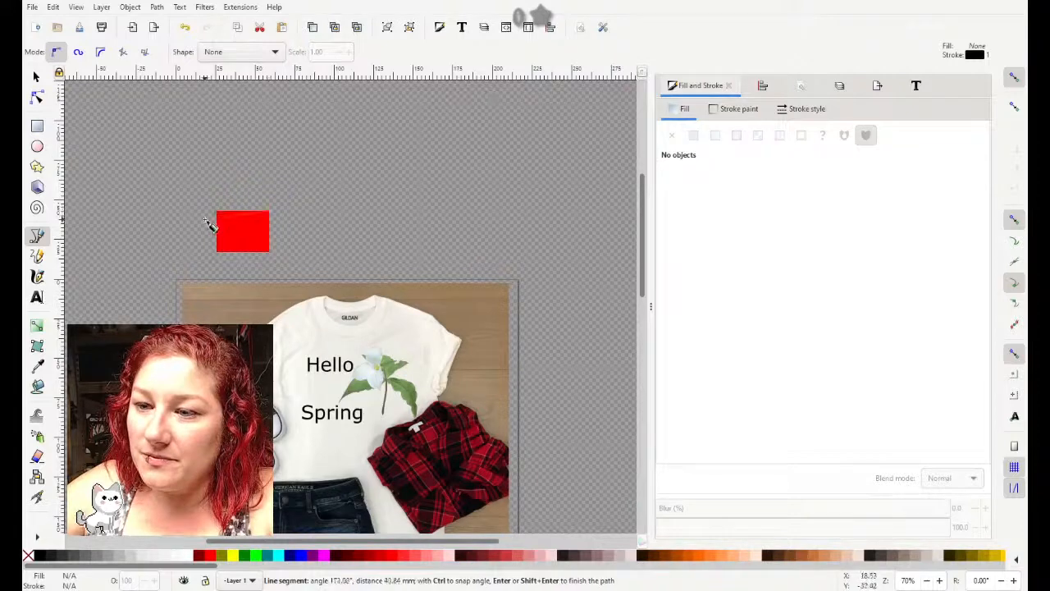
{"action": "left_click", "coordinate": [219, 213]}
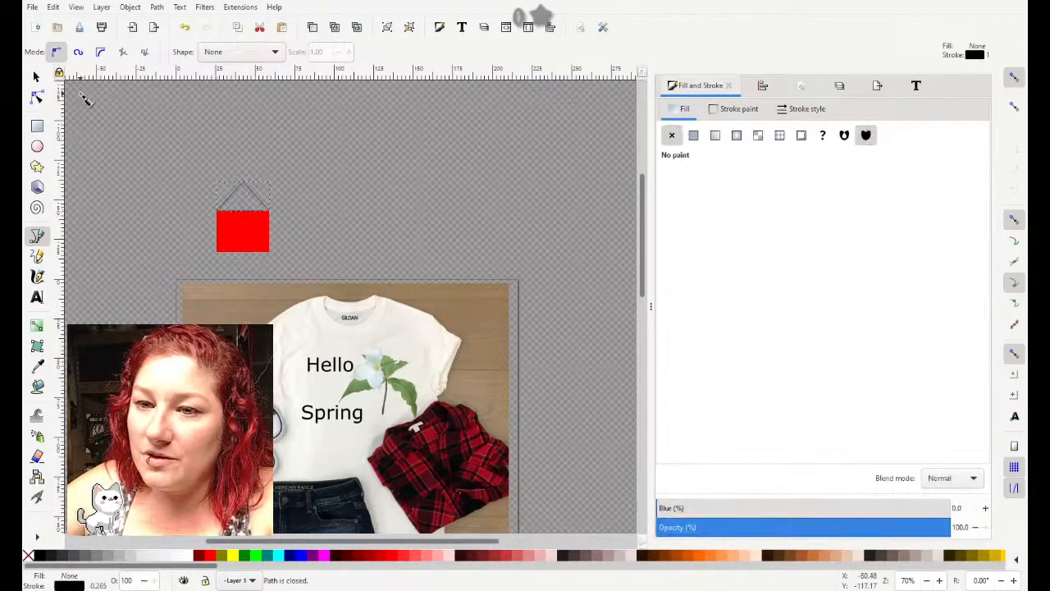
{"action": "left_click", "coordinate": [210, 555]}
{"action": "left_click", "coordinate": [345, 200]}
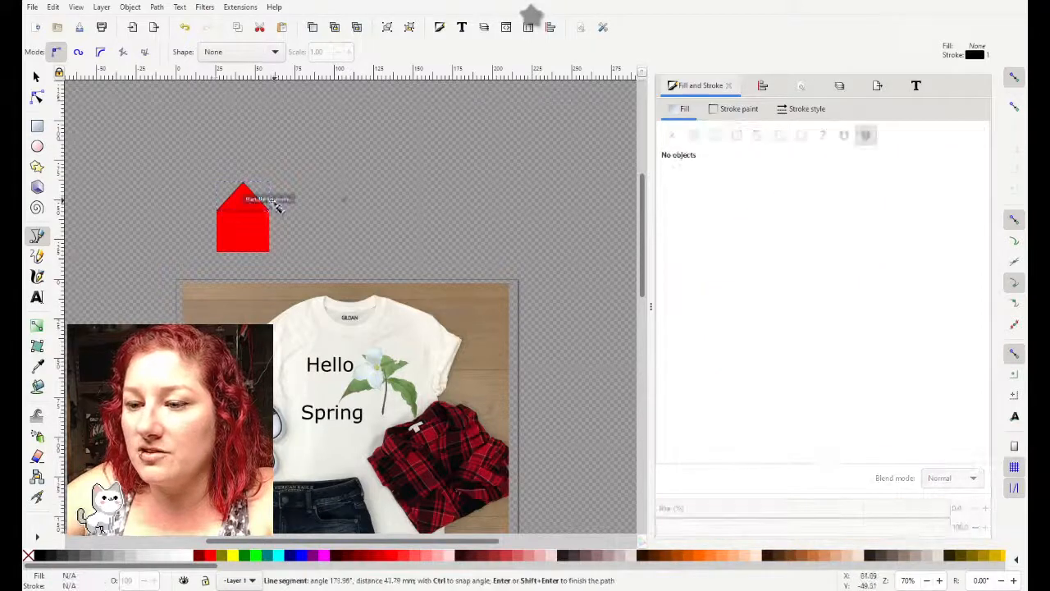
Step: Remove the black stroke from the red roof triangle above the rectangle
{"action": "left_click", "coordinate": [36, 76]}
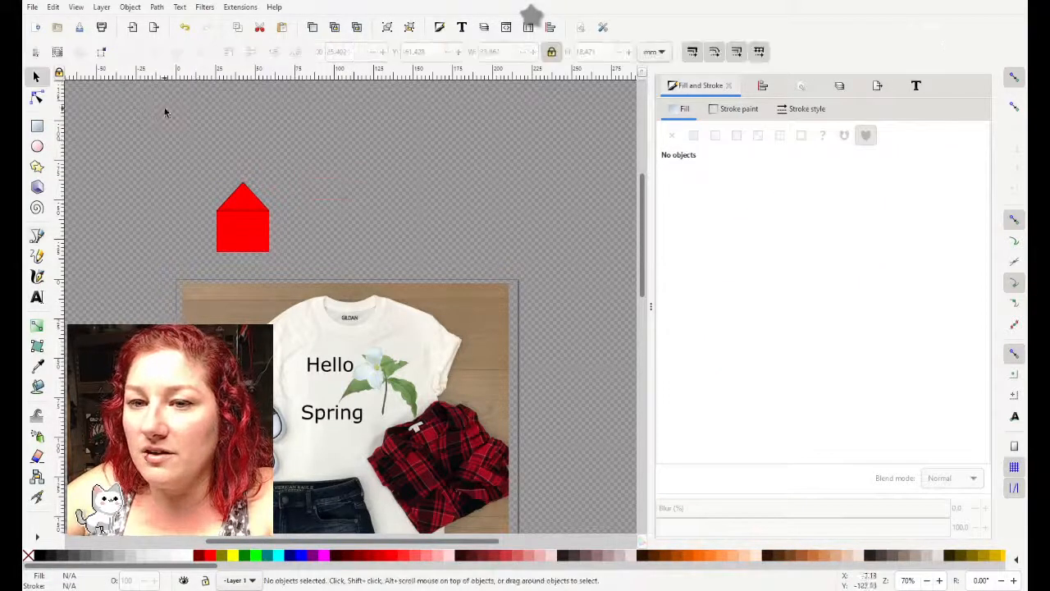
{"action": "left_click", "coordinate": [246, 207]}
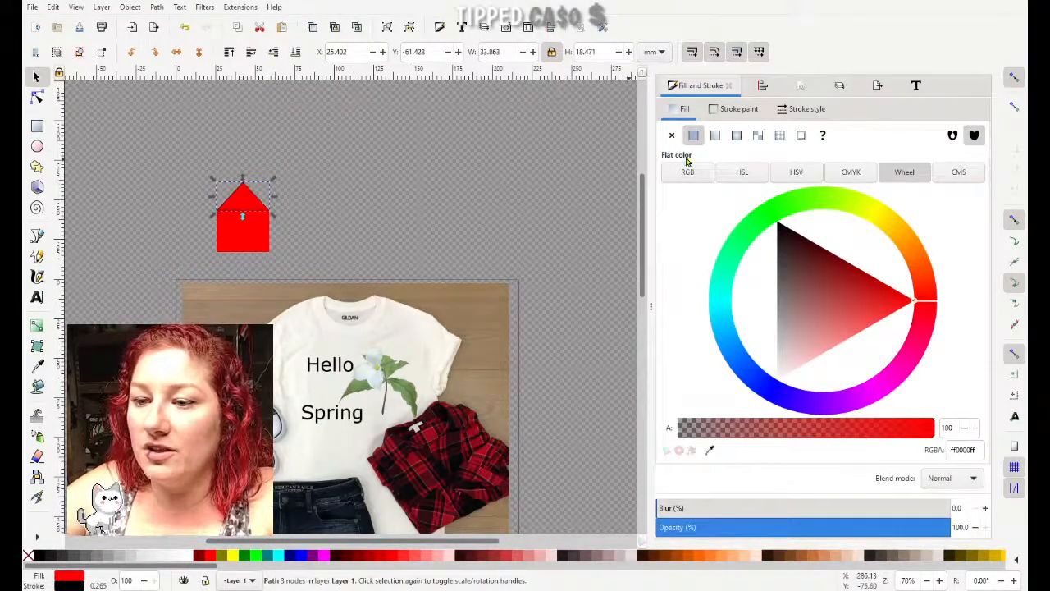
{"action": "left_click", "coordinate": [750, 112]}
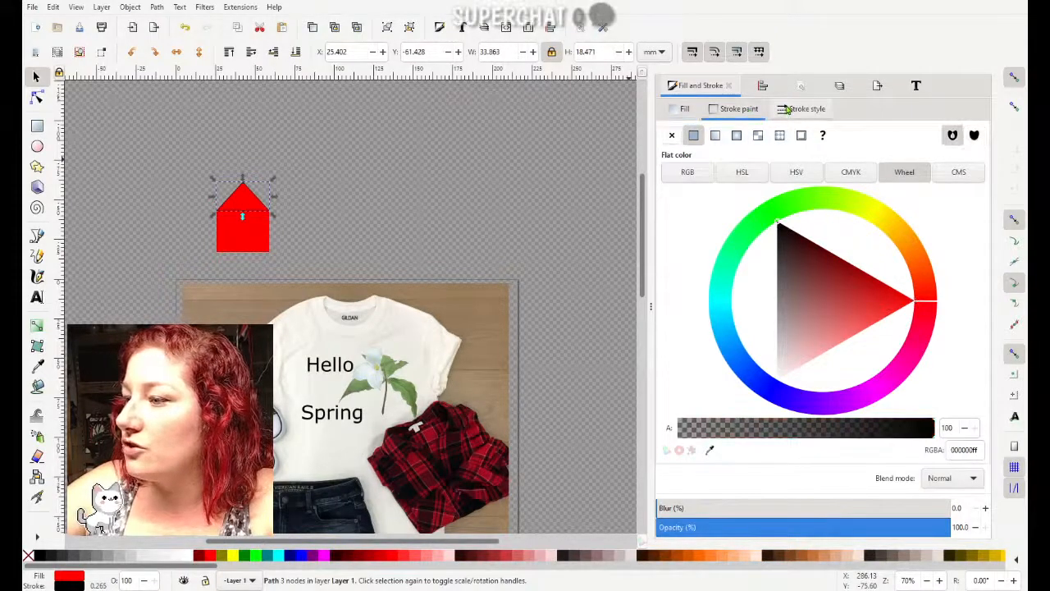
{"action": "left_click", "coordinate": [787, 110]}
{"action": "left_click", "coordinate": [757, 112]}
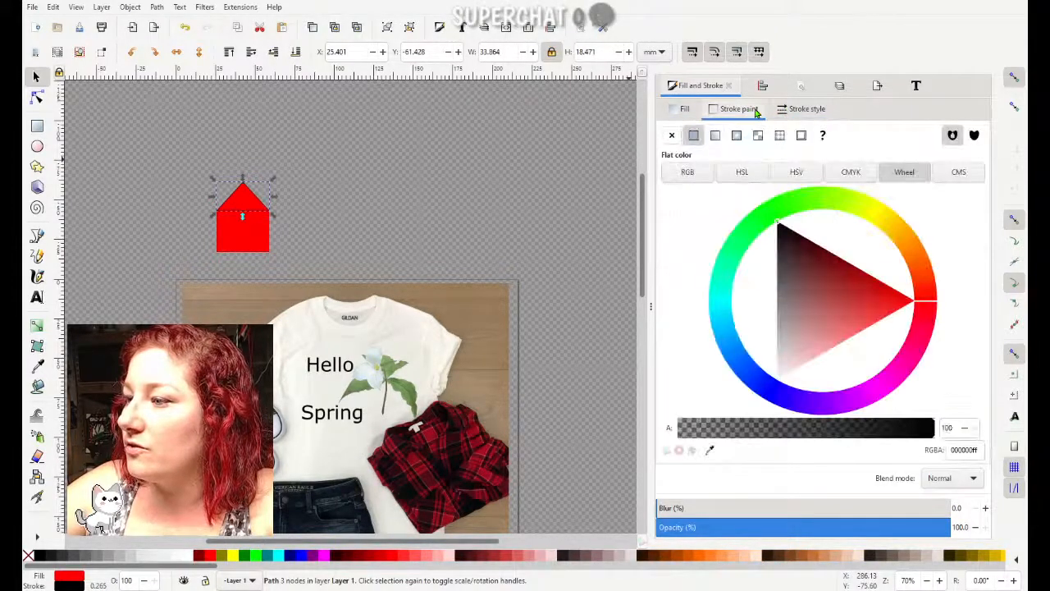
{"action": "left_click", "coordinate": [671, 135]}
{"action": "left_click", "coordinate": [371, 184]}
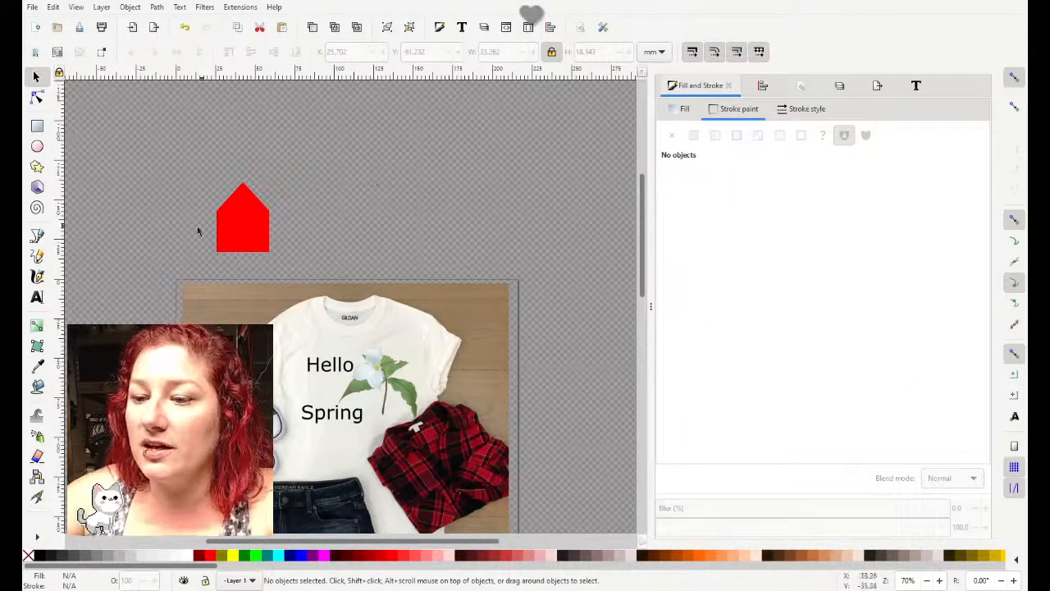
Step: Draw a white ellipse about 9.4 by 10.2 mm and place it on the red rectangle's lower-left corner
{"action": "left_click", "coordinate": [236, 207]}
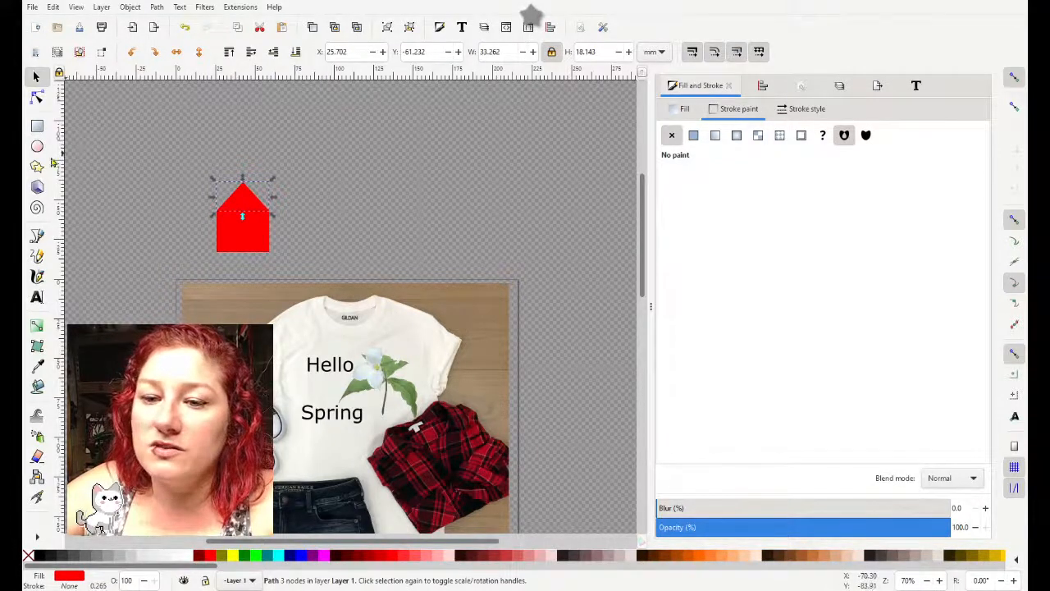
{"action": "left_click", "coordinate": [37, 146]}
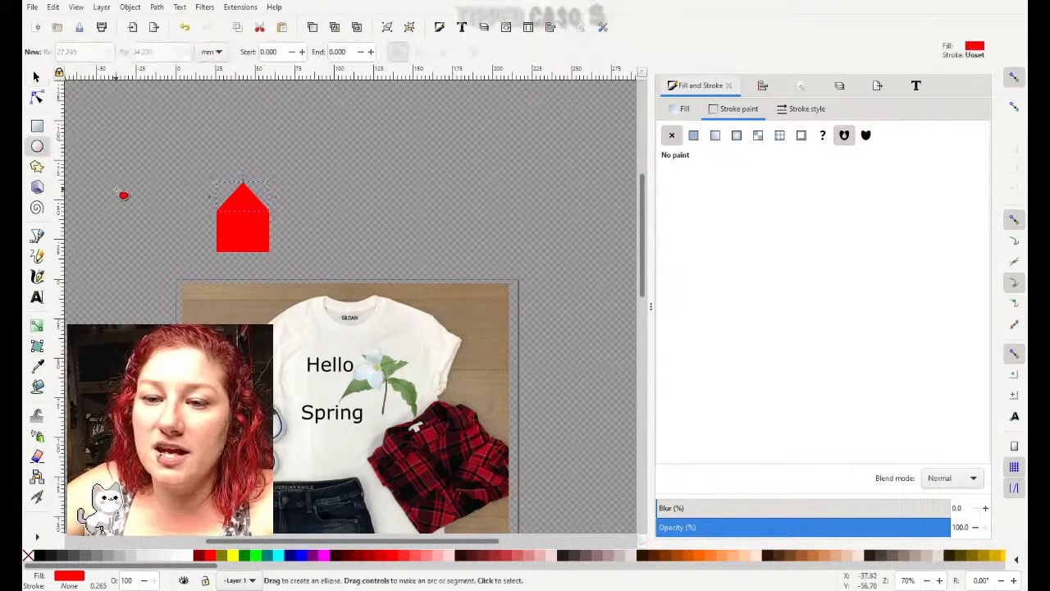
{"action": "mouse_move", "coordinate": [117, 188]}
{"action": "left_mouse_down"}
{"action": "mouse_move", "coordinate": [133, 209]}
{"action": "mouse_move", "coordinate": [124, 197]}
{"action": "left_mouse_up"}
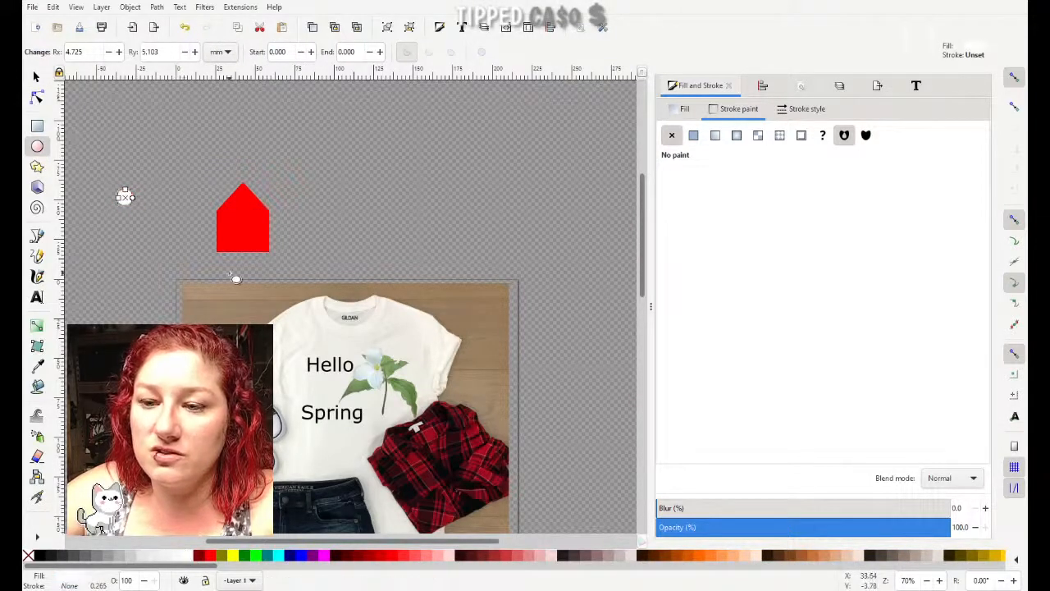
{"action": "left_click", "coordinate": [37, 77]}
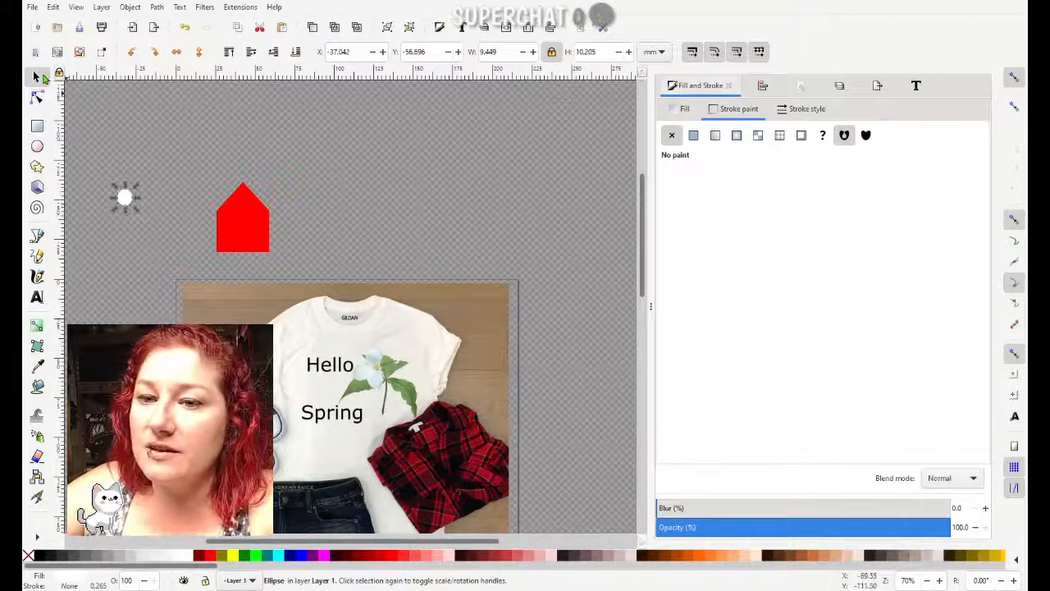
{"action": "left_click_drag", "start_coordinate": [128, 194], "coordinate": [223, 257]}
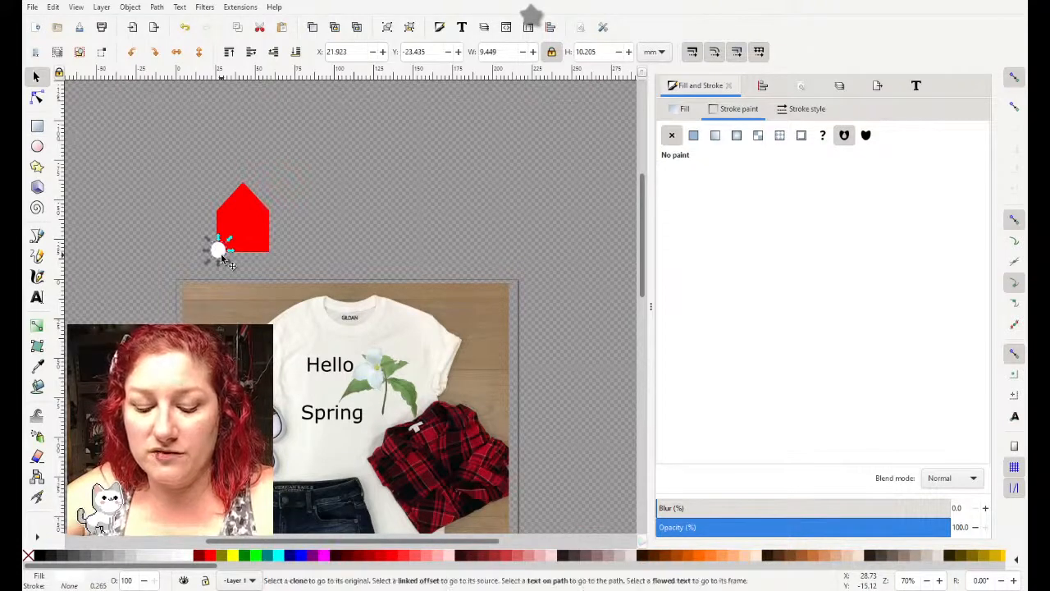
{"action": "left_click_drag", "start_coordinate": [221, 257], "coordinate": [239, 255]}
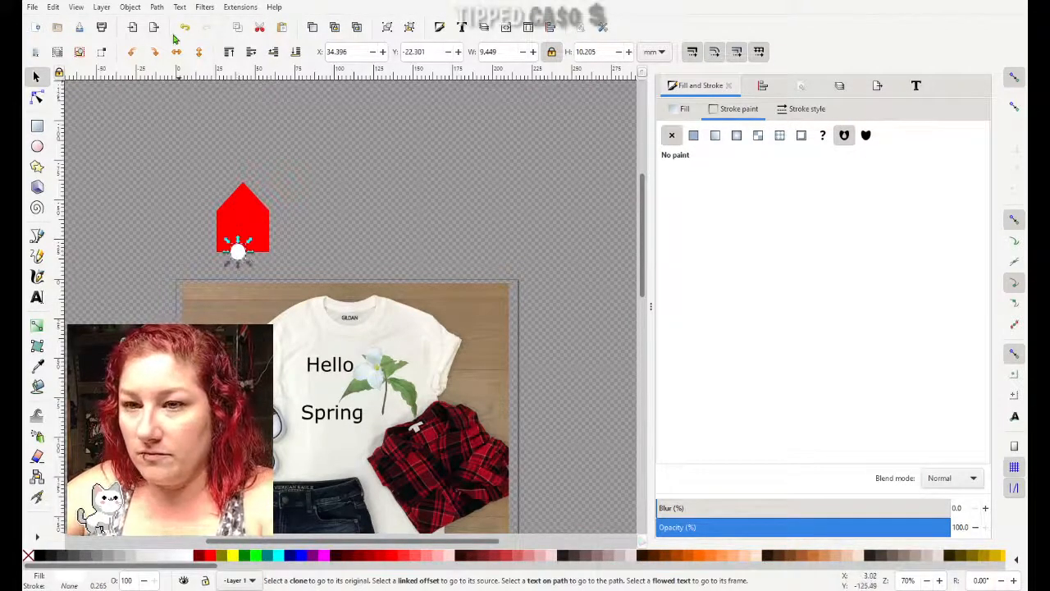
{"action": "key", "text": "Delete"}
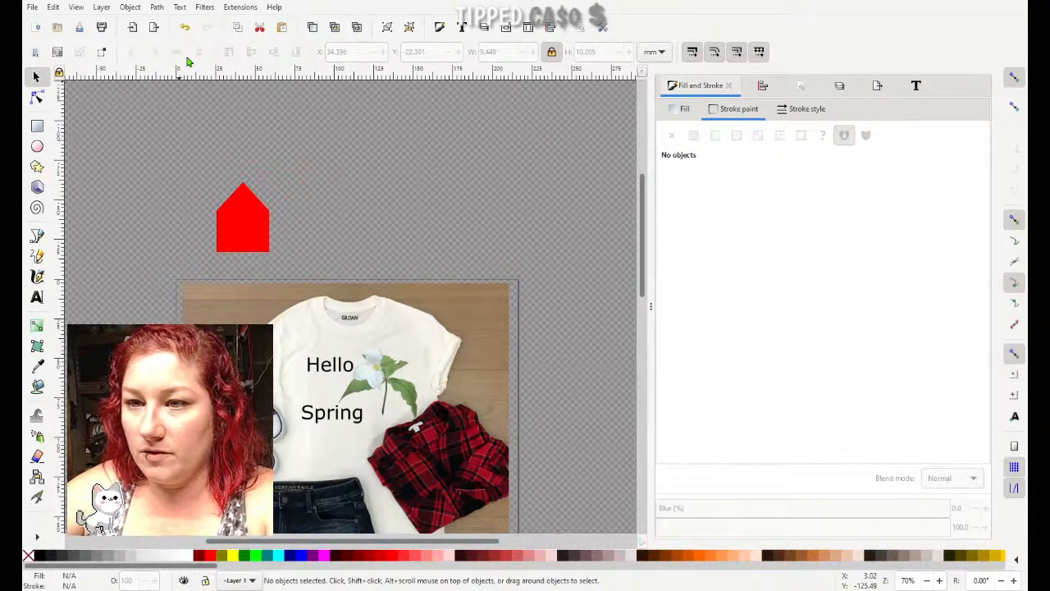
{"action": "left_click", "coordinate": [186, 30]}
{"action": "left_click", "coordinate": [186, 30]}
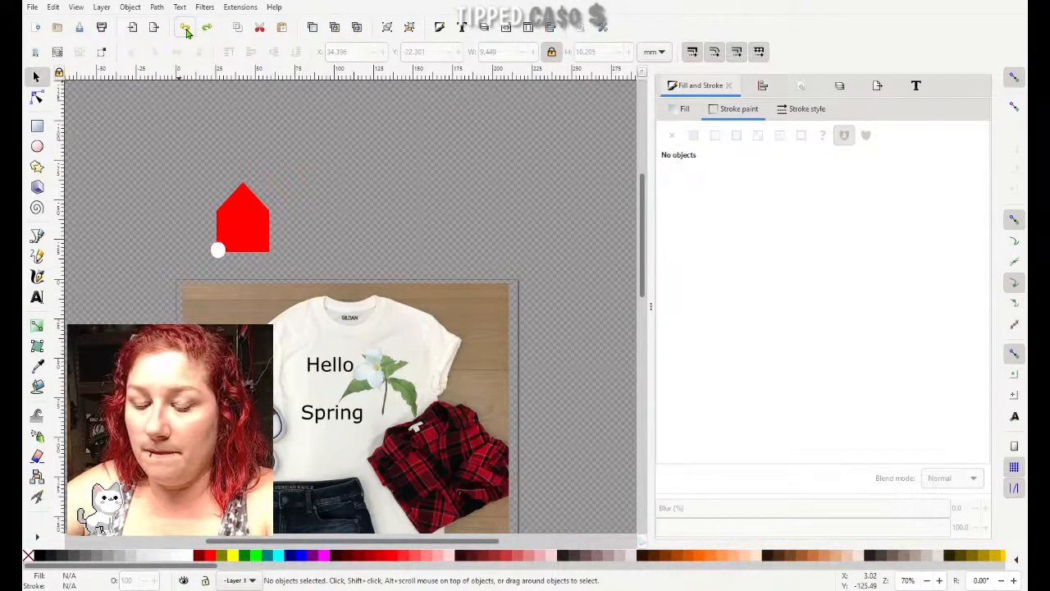
Step: Duplicate the white ellipse repeatedly into an overlapping row along the red rectangle's lower edge as fur trim
{"action": "left_click", "coordinate": [219, 253]}
{"action": "key", "text": "ctrl+d"}
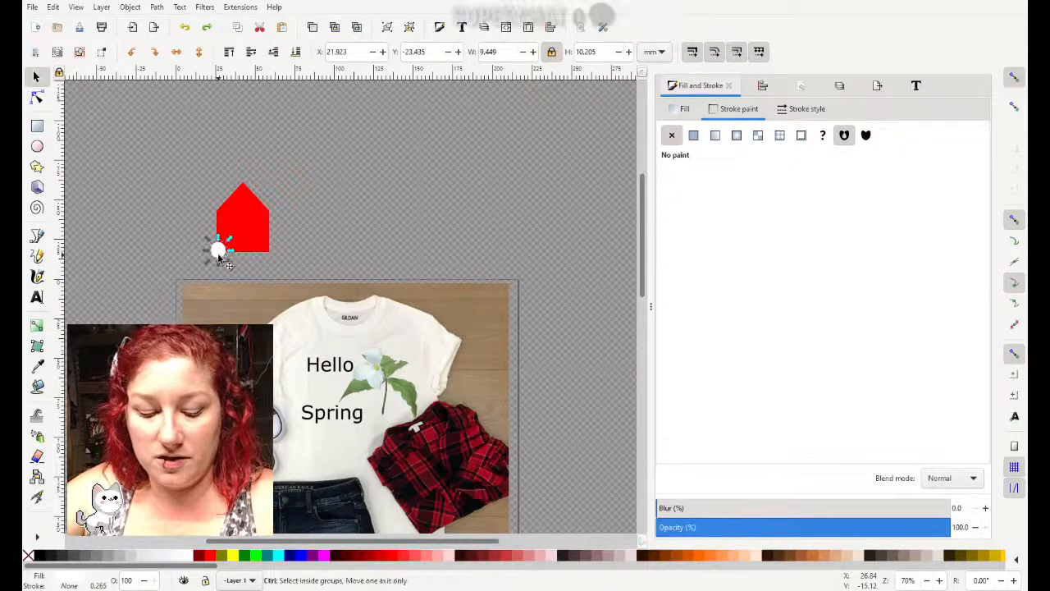
{"action": "left_click_drag", "start_coordinate": [218, 253], "coordinate": [280, 252]}
{"action": "left_click", "coordinate": [339, 240]}
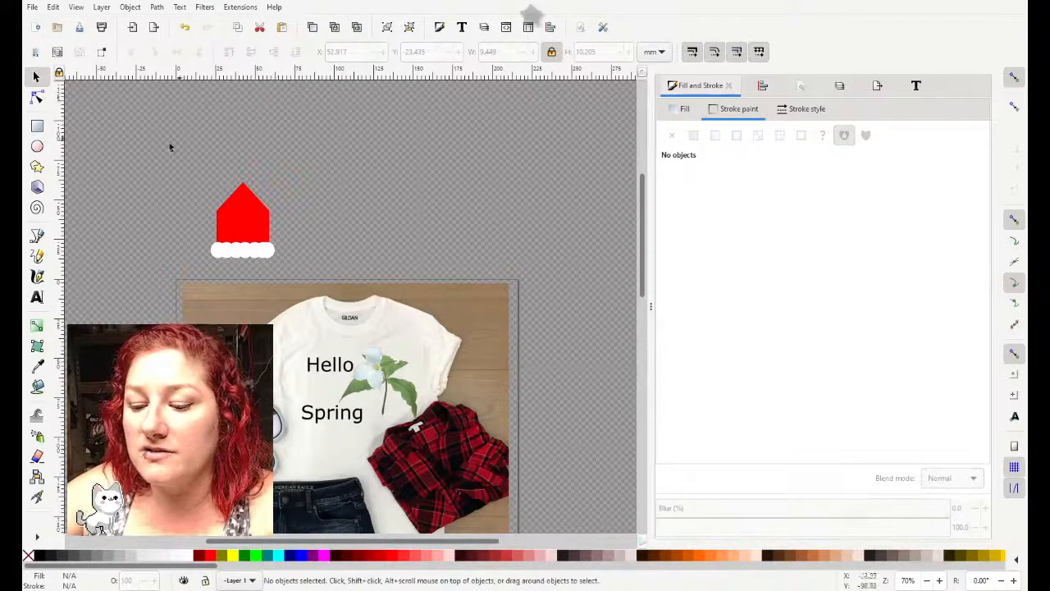
Step: Draw a closed triangular fold about 13.5 by 22.5 mm with the Pen tool, starting at the hat's peak and overlapping its right slope
{"action": "left_click", "coordinate": [36, 236]}
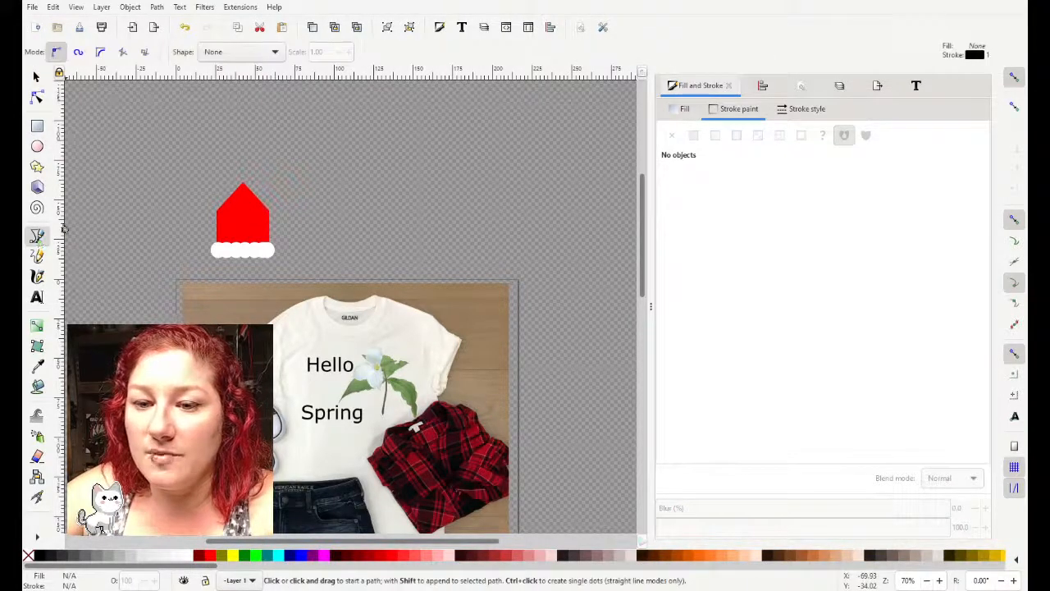
{"action": "left_click", "coordinate": [248, 183]}
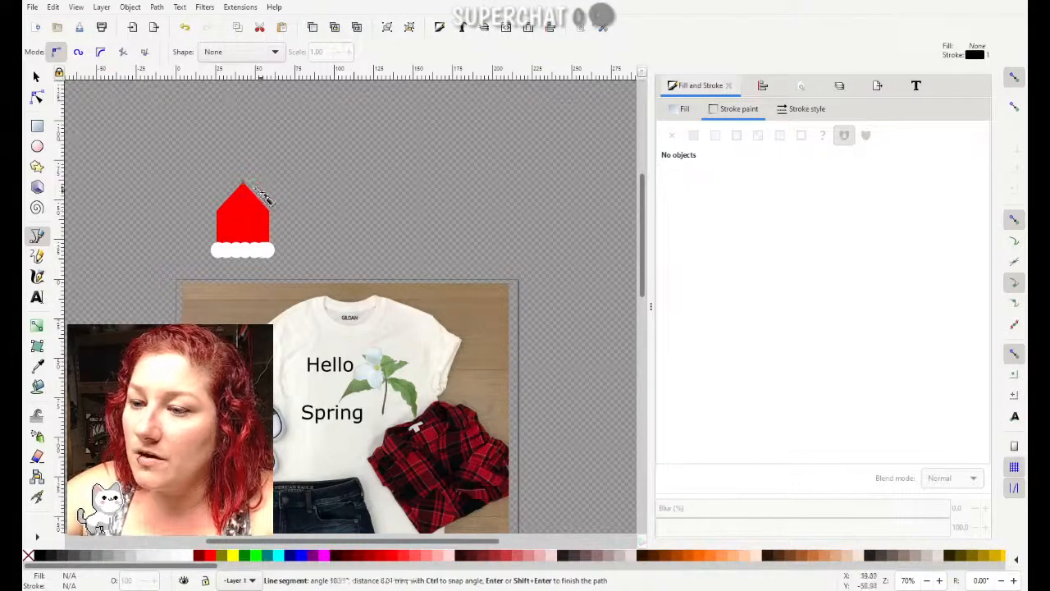
{"action": "scroll", "coordinate": [281, 211], "scroll_direction": "up", "scroll_amount": 2}
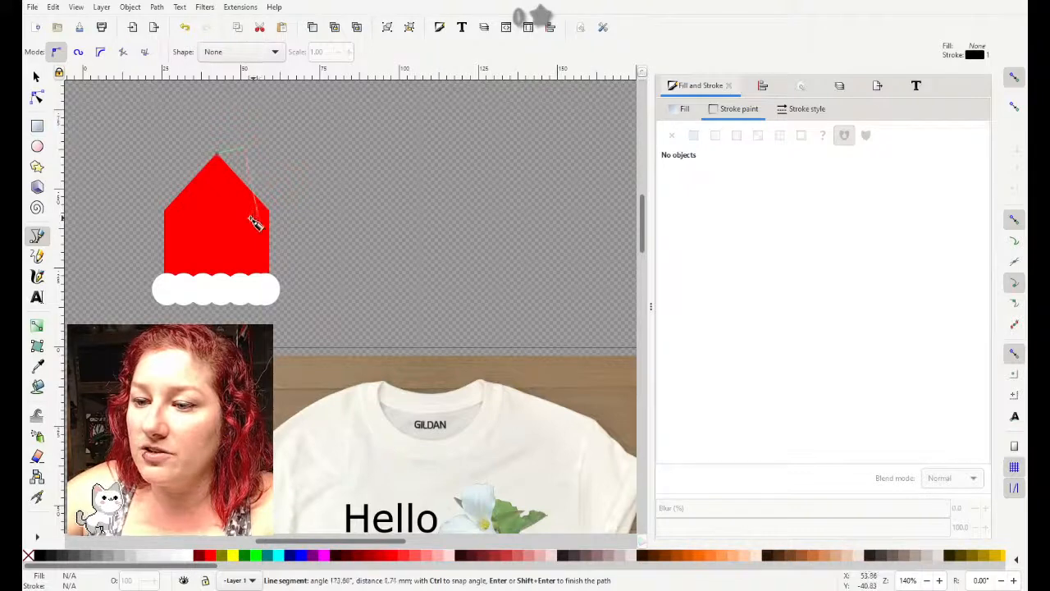
{"action": "left_click", "coordinate": [217, 156]}
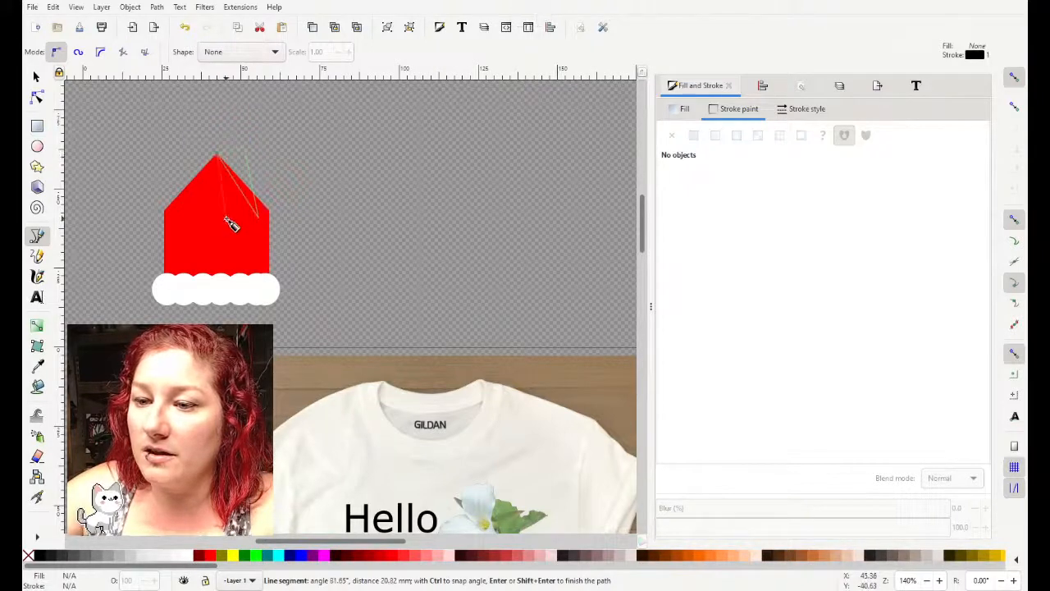
{"action": "left_click", "coordinate": [36, 76]}
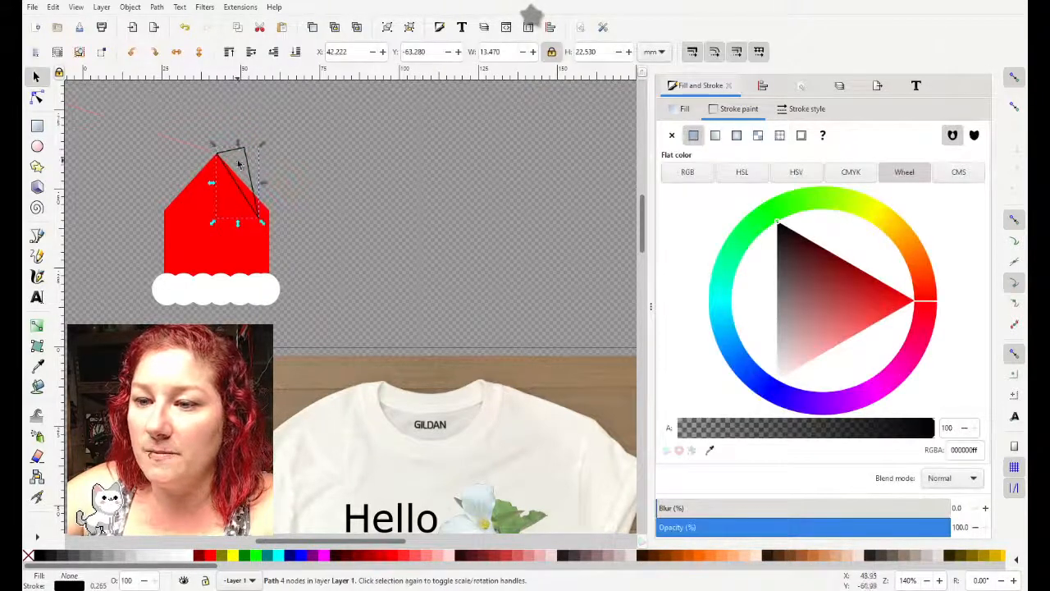
Step: Fill the triangular fold with a slightly darker red than the hat and remove its stroke
{"action": "left_click", "coordinate": [368, 557]}
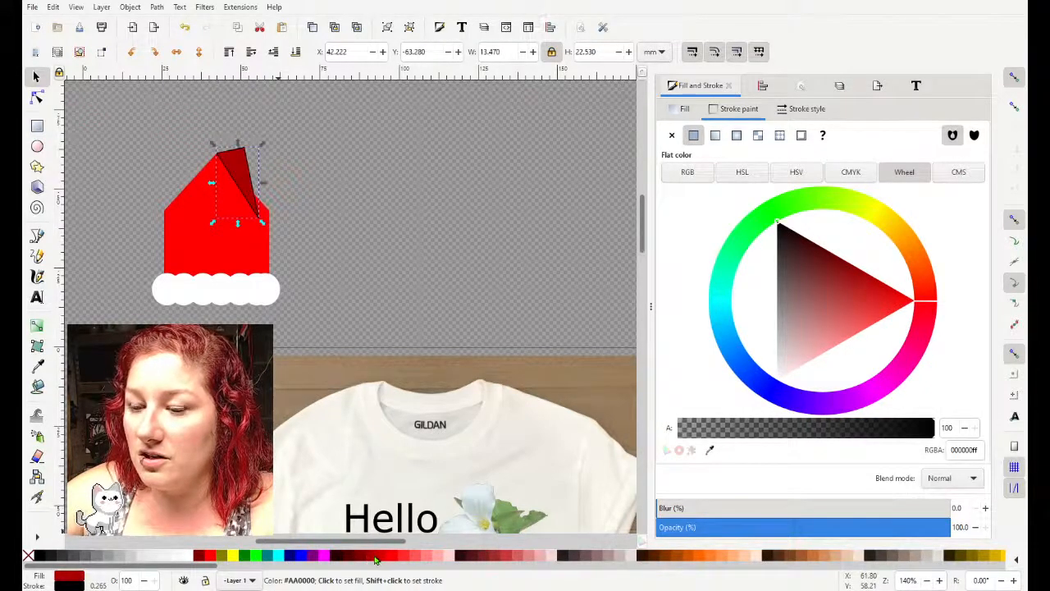
{"action": "left_click", "coordinate": [381, 559]}
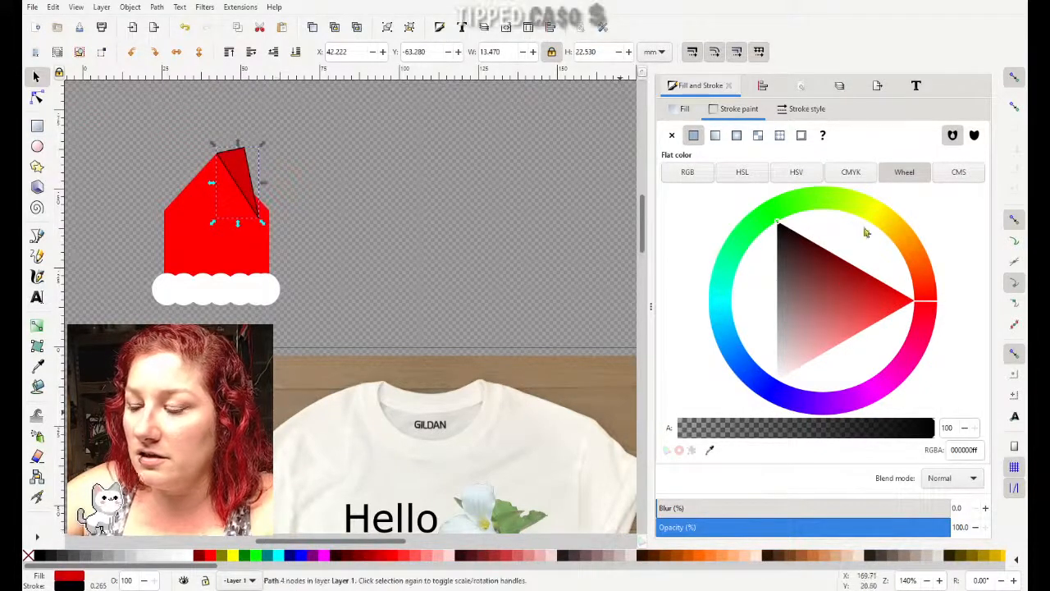
{"action": "left_click", "coordinate": [673, 136]}
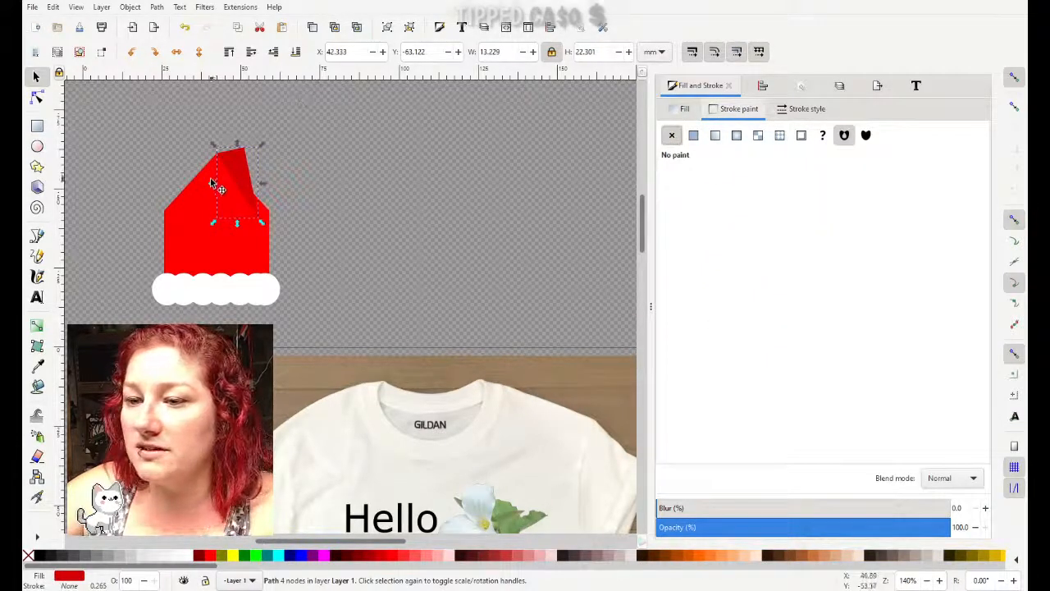
Step: Place a copy of the trim's rightmost white ellipse at the fold's lower tip, reduced to about 6.1 by 6.6 mm
{"action": "left_click", "coordinate": [271, 295]}
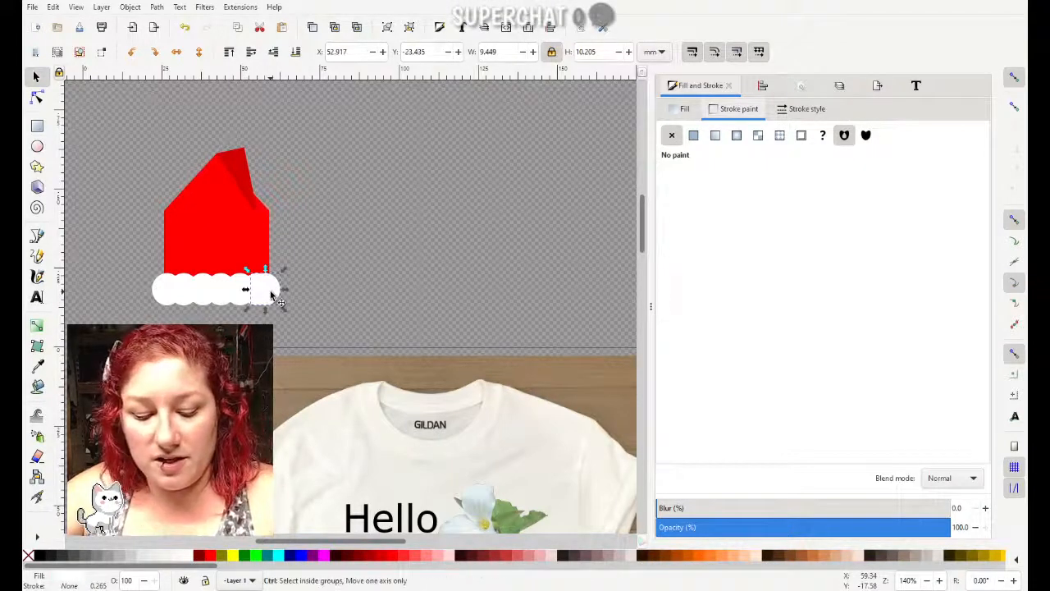
{"action": "left_click_drag", "start_coordinate": [272, 296], "coordinate": [260, 225]}
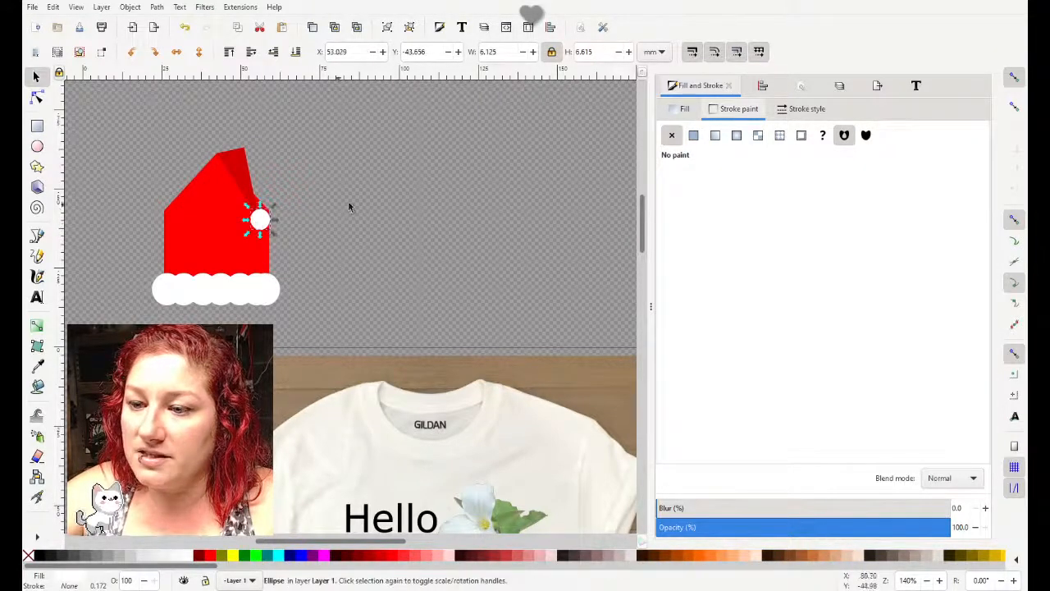
{"action": "left_click", "coordinate": [405, 191]}
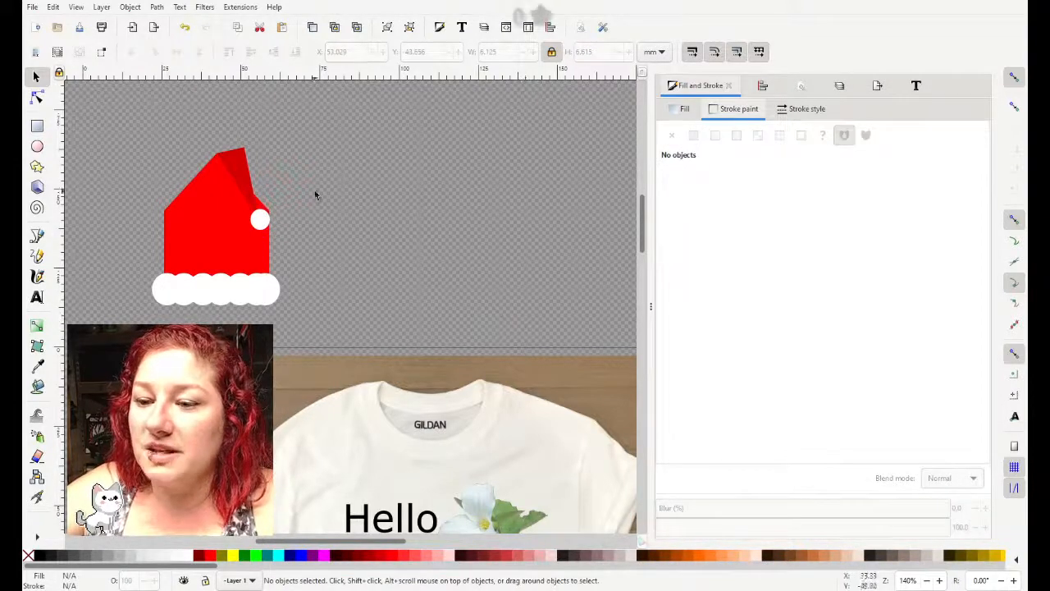
Step: Shorten the red rectangle from its upper edge to a height of about 15.8 mm
{"action": "left_click", "coordinate": [189, 244]}
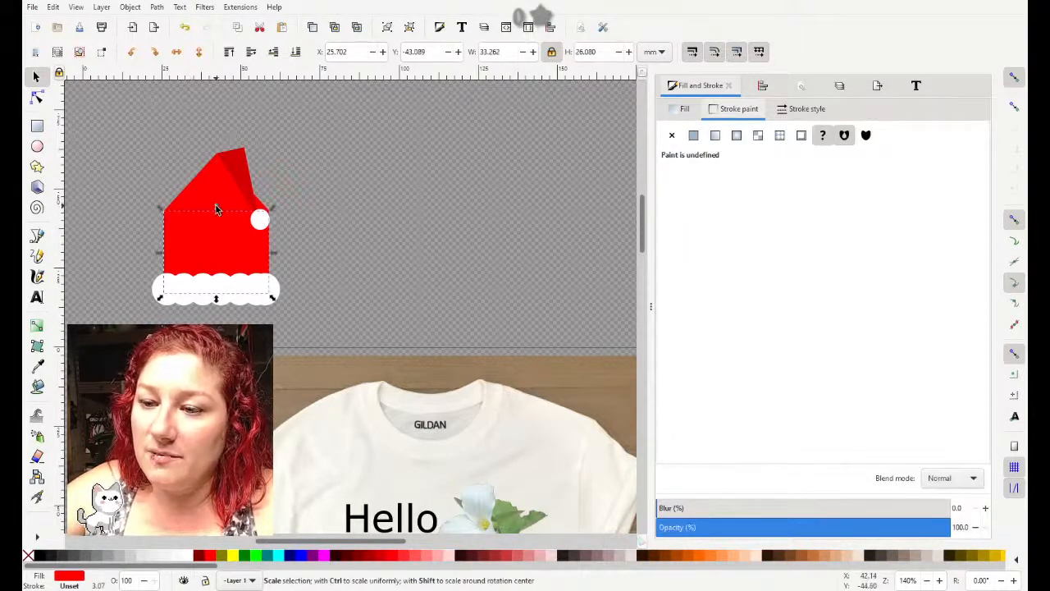
{"action": "left_click_drag", "start_coordinate": [215, 210], "coordinate": [215, 244]}
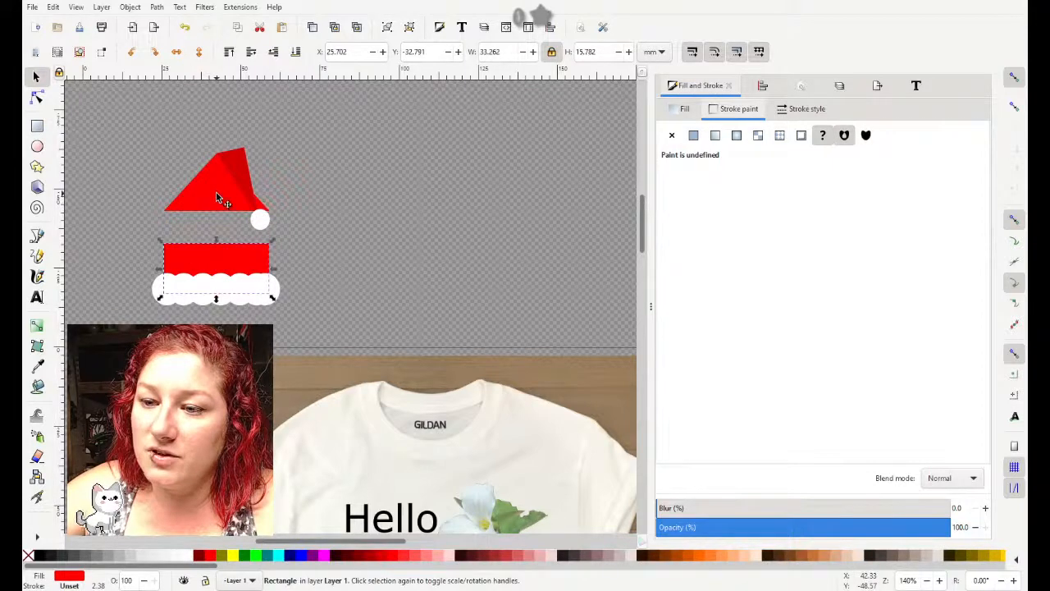
Step: Select the large red triangle that forms the upper part of the hat
{"action": "left_click", "coordinate": [216, 191]}
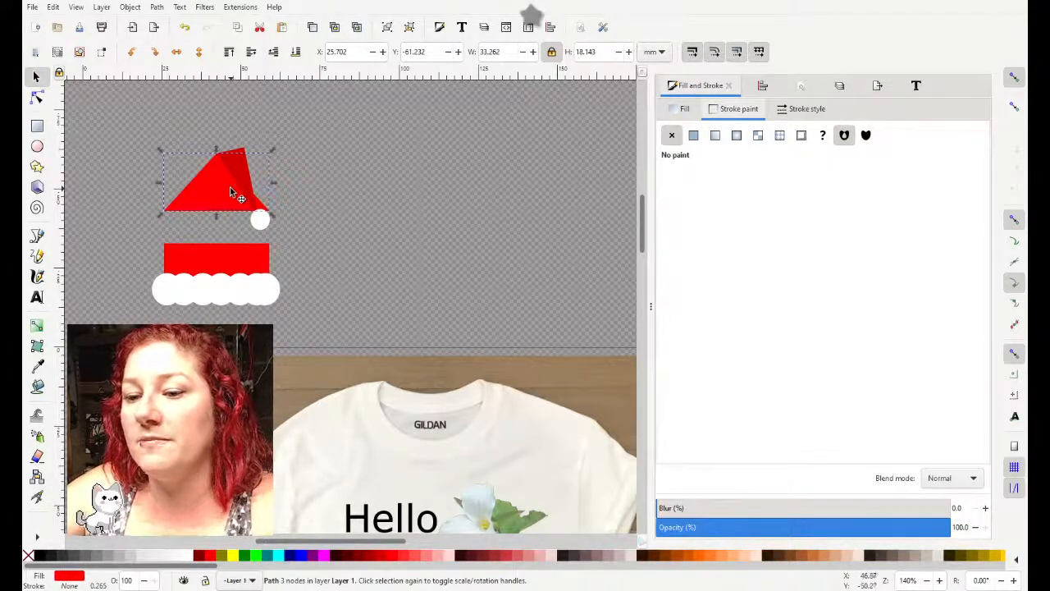
{"action": "key", "text": "plus"}
{"action": "left_click_drag", "start_coordinate": [316, 541], "coordinate": [279, 543]}
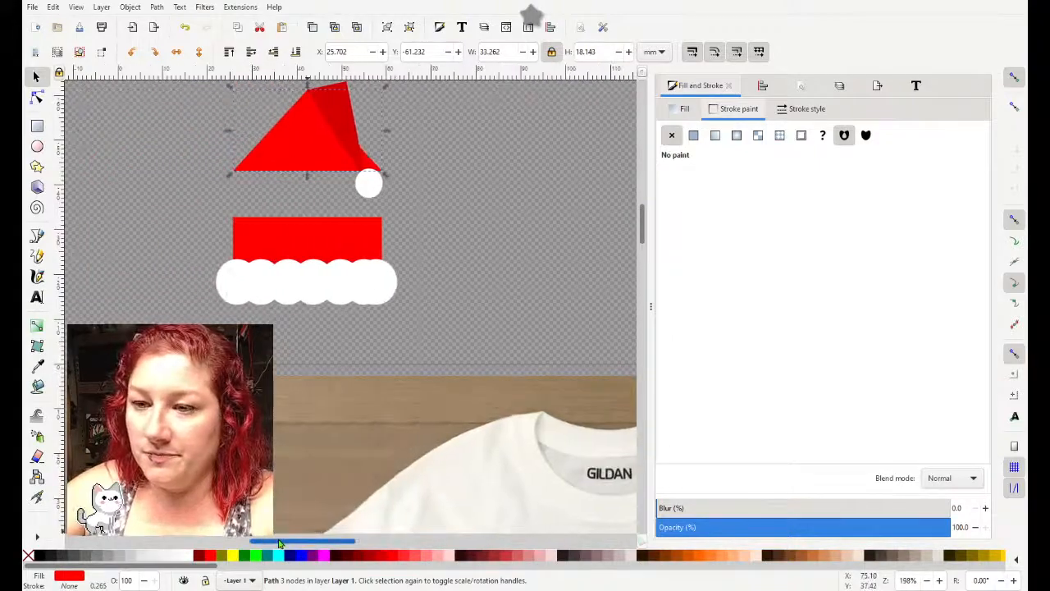
{"action": "scroll", "coordinate": [386, 414], "scroll_direction": "up", "scroll_amount": 2}
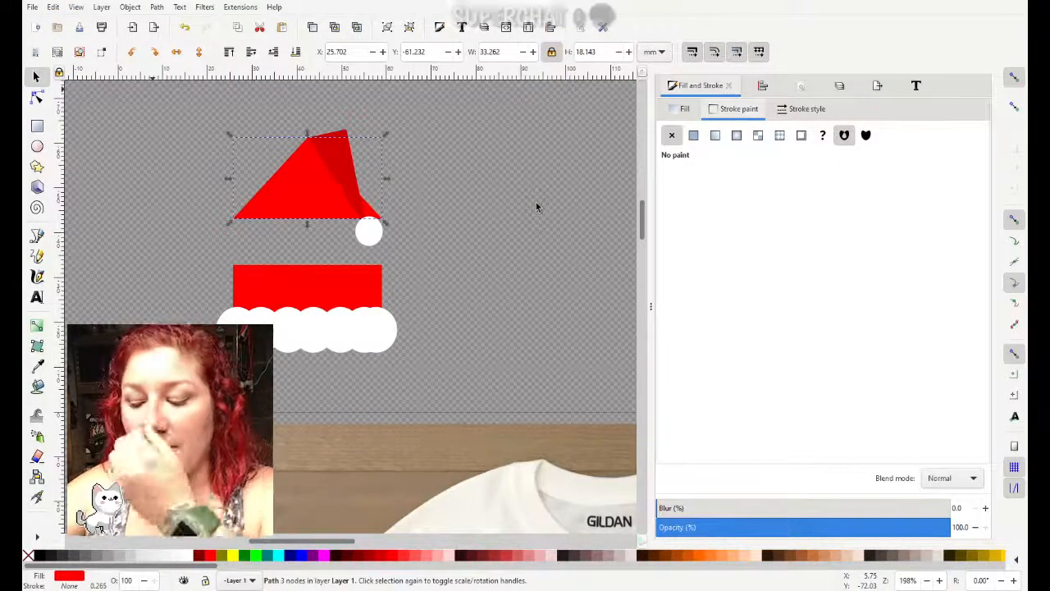
Step: Move the hat's red triangle, dark red fold and white pompom together straight down onto the top edge of the red rectangle
{"action": "key", "text": "plus"}
{"action": "scroll", "coordinate": [419, 231], "scroll_direction": "up", "scroll_amount": 2}
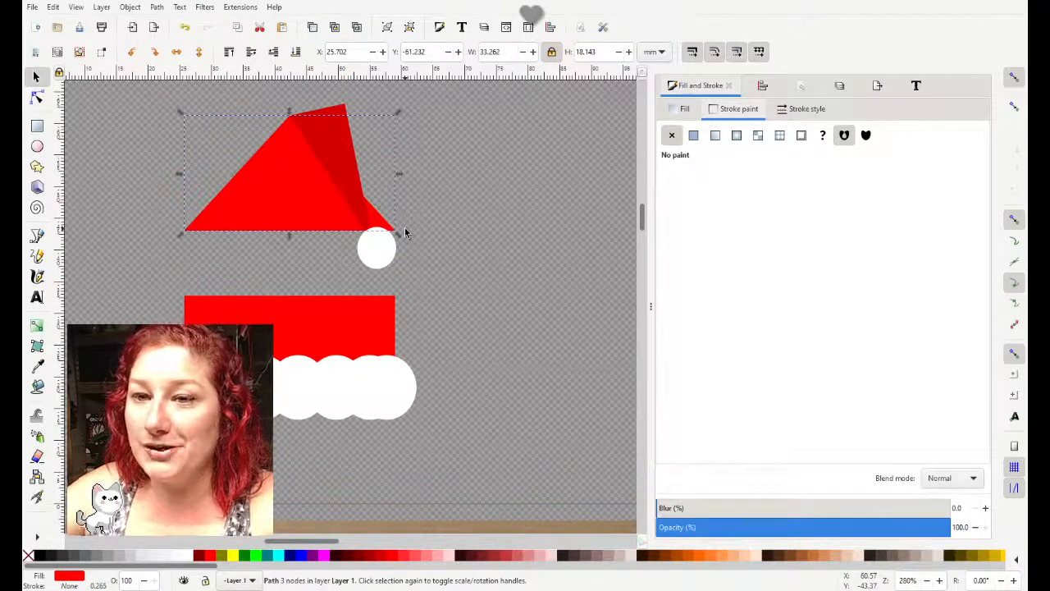
{"action": "left_click", "coordinate": [470, 186]}
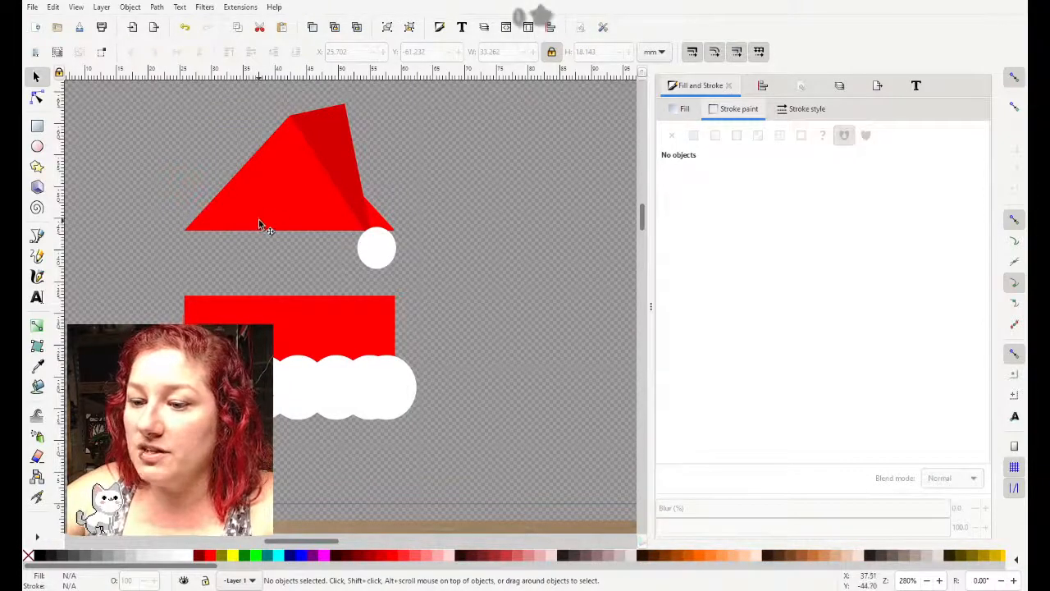
{"action": "left_click", "coordinate": [278, 198]}
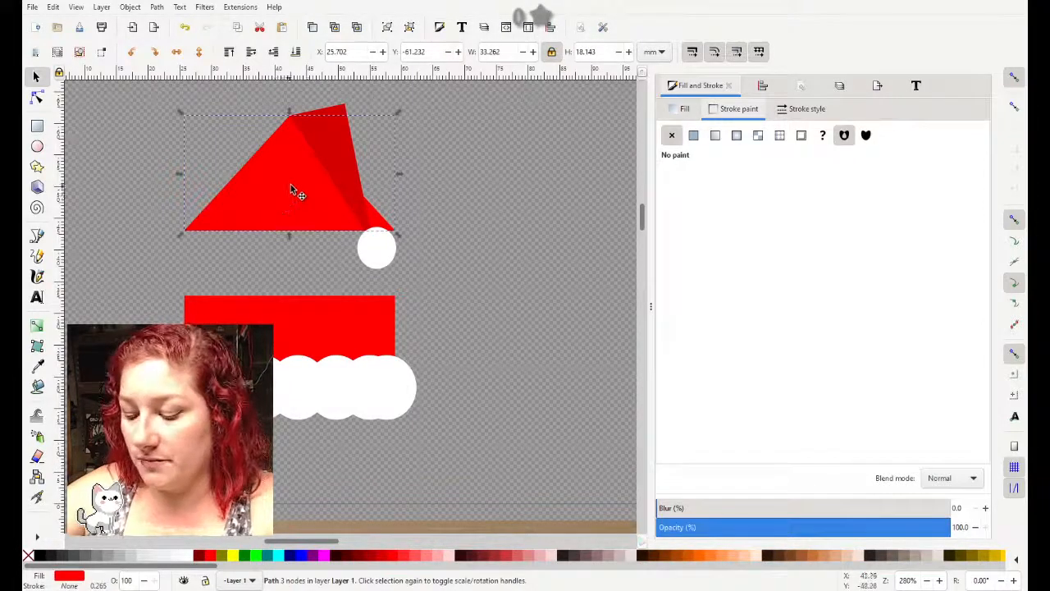
{"action": "left_click", "coordinate": [337, 152], "text": "shift"}
{"action": "left_click", "coordinate": [382, 243], "text": "shift"}
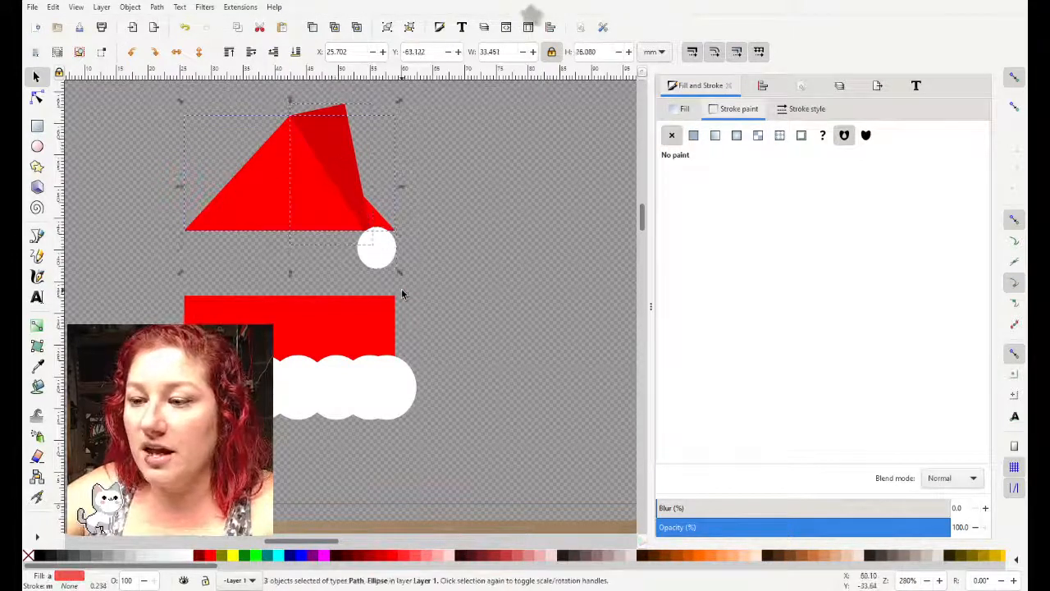
{"action": "left_click_drag", "start_coordinate": [311, 194], "coordinate": [315, 244]}
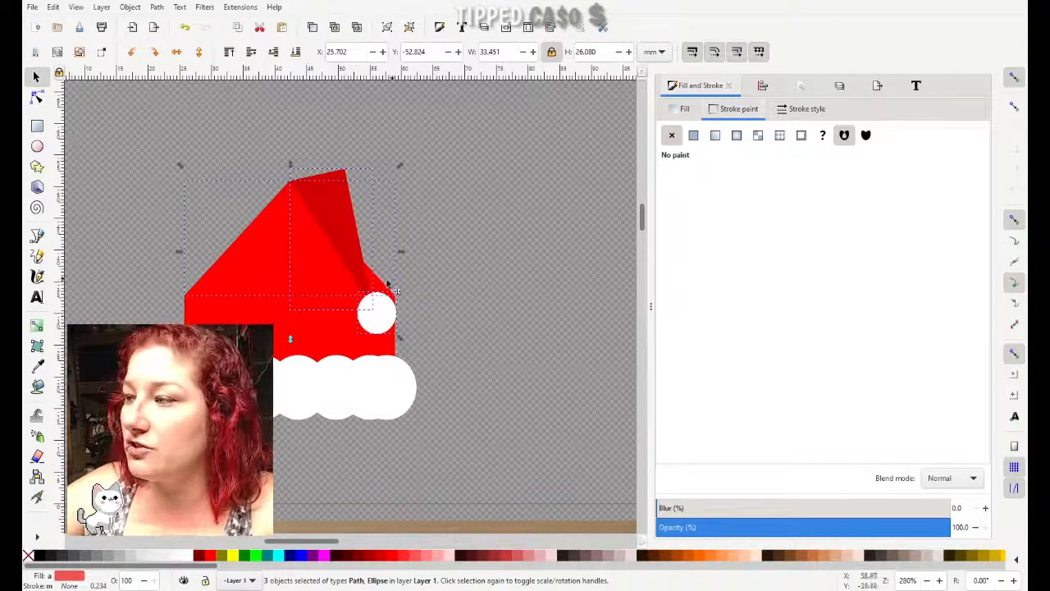
{"action": "left_click", "coordinate": [485, 205]}
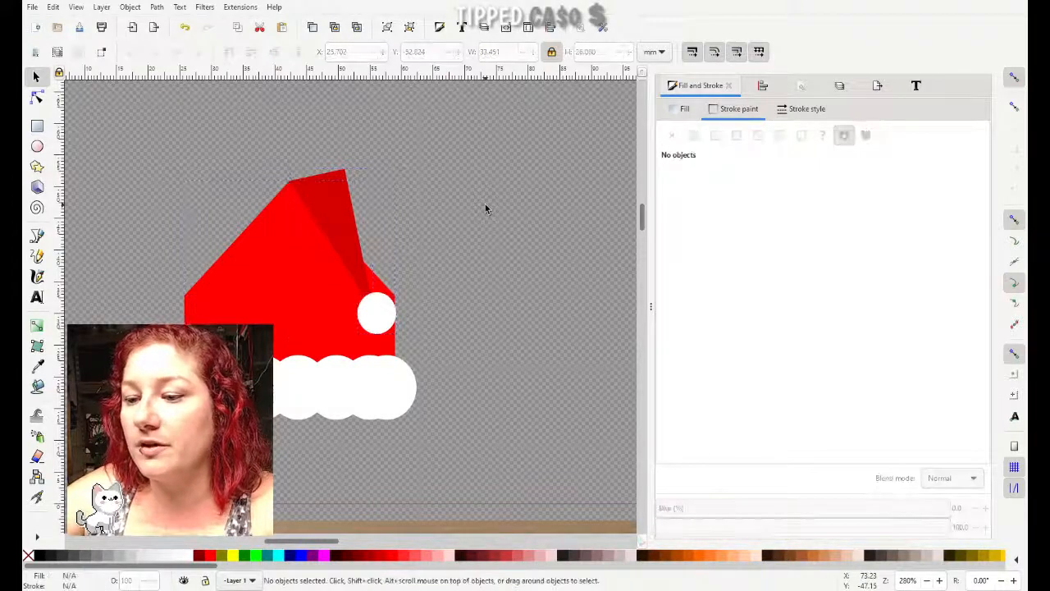
{"action": "scroll", "coordinate": [449, 256], "scroll_direction": "down", "scroll_amount": 1}
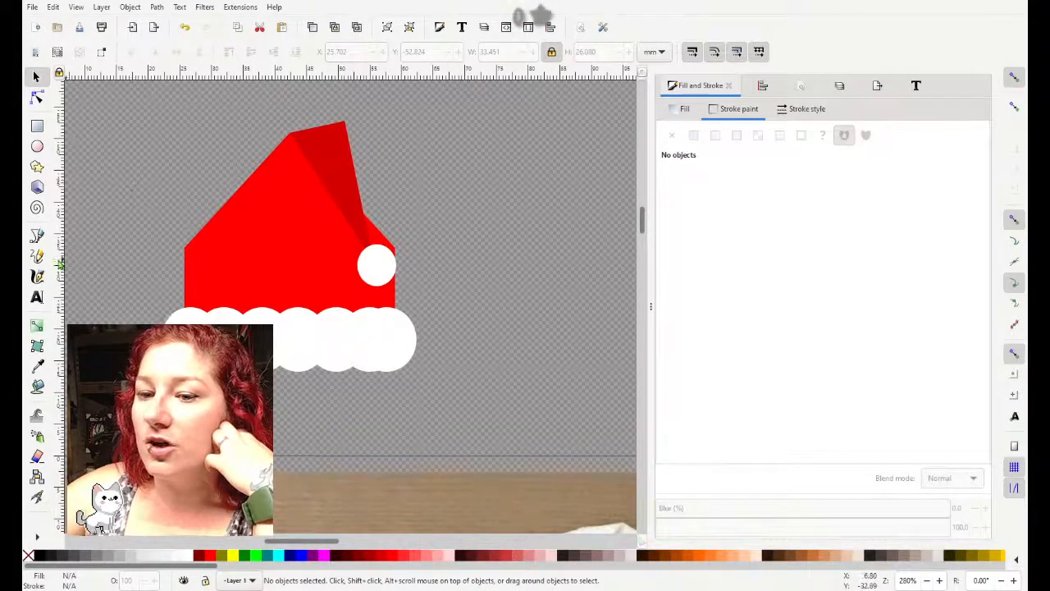
{"action": "left_click", "coordinate": [37, 236]}
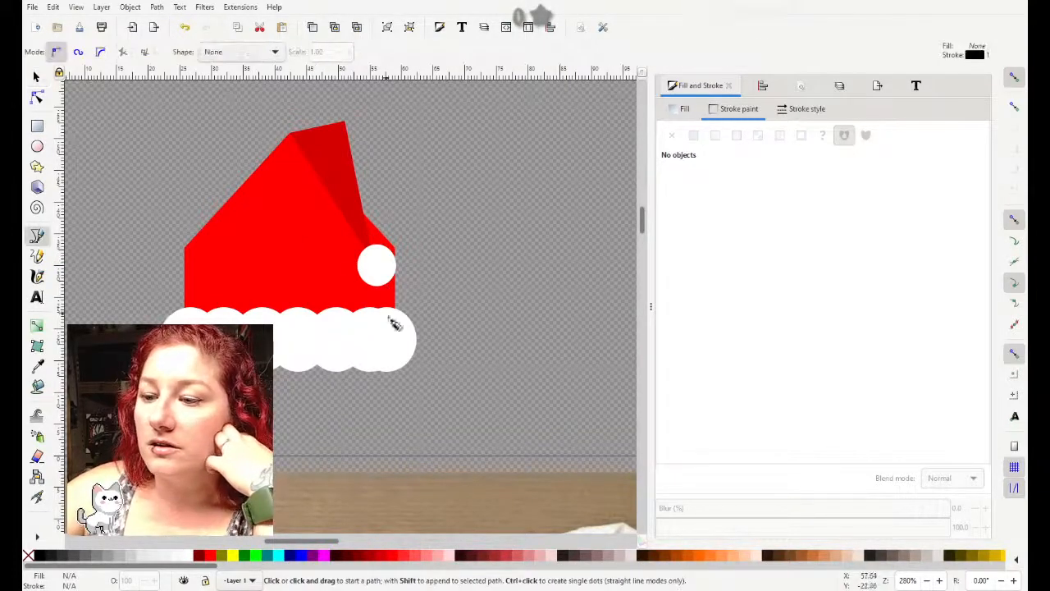
{"action": "scroll", "coordinate": [394, 324], "scroll_direction": "down", "scroll_amount": 3}
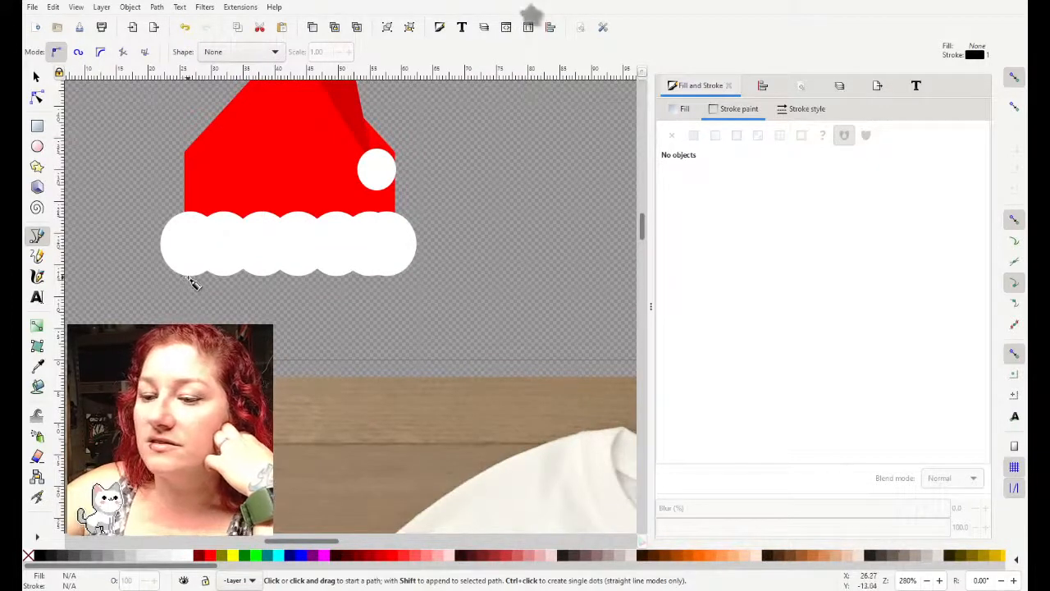
{"action": "left_click", "coordinate": [188, 278]}
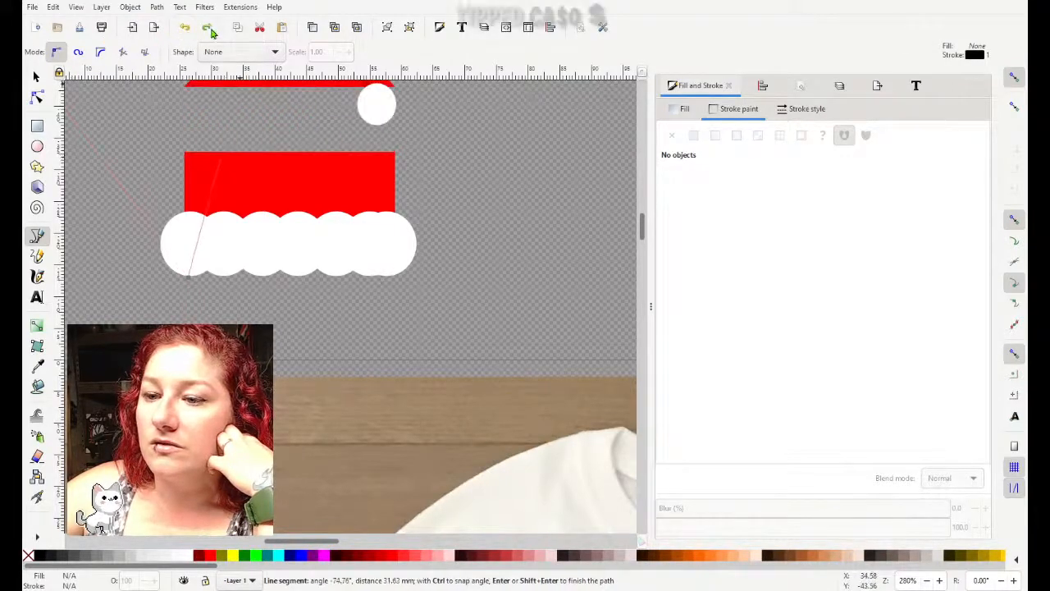
{"action": "key", "text": "s"}
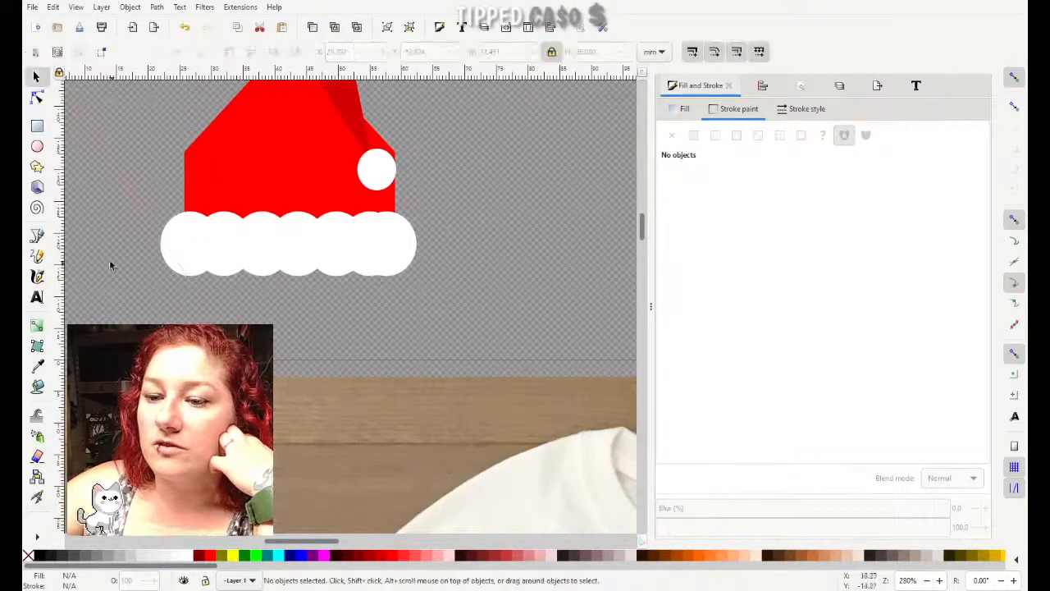
Step: Draw a rectangle about 33 by 26 mm hanging from the white brim as the face and fill it light orange
{"action": "left_click", "coordinate": [37, 127]}
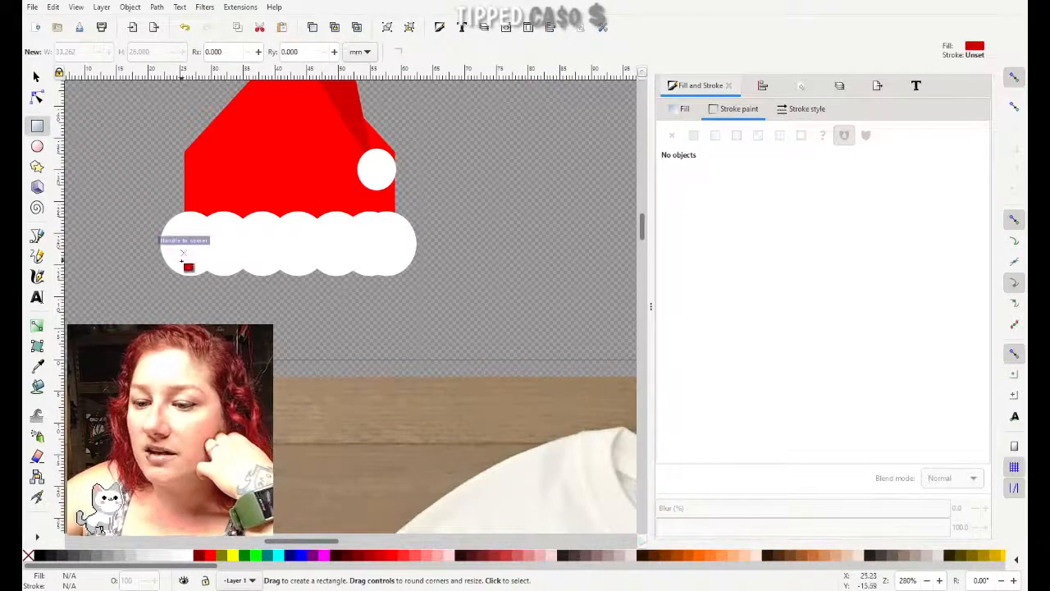
{"action": "mouse_move", "coordinate": [184, 252]}
{"action": "left_mouse_down"}
{"action": "mouse_move", "coordinate": [399, 445]}
{"action": "mouse_move", "coordinate": [391, 413]}
{"action": "left_mouse_up"}
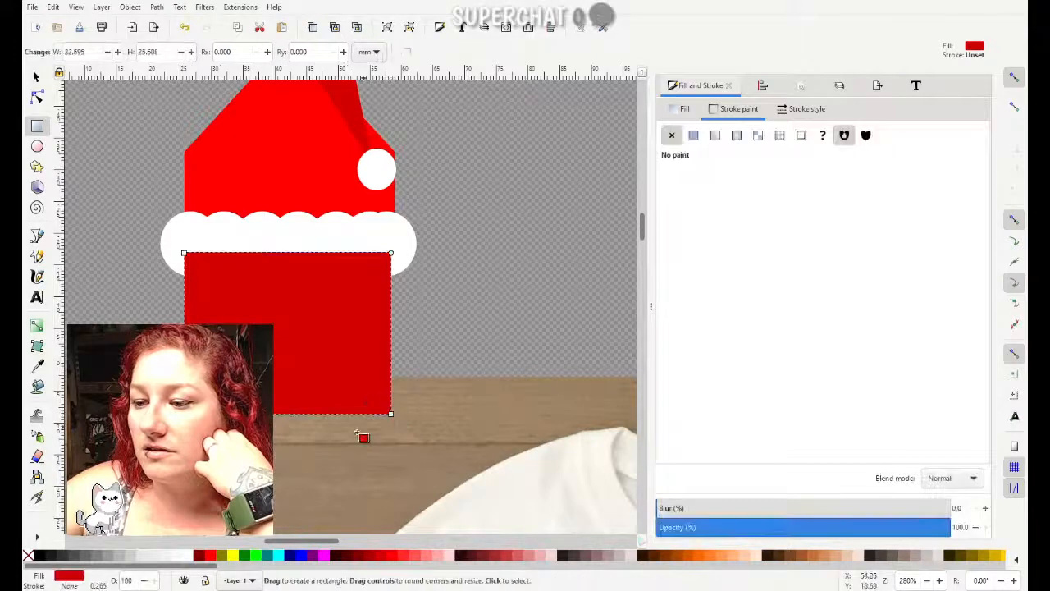
{"action": "left_click", "coordinate": [713, 563]}
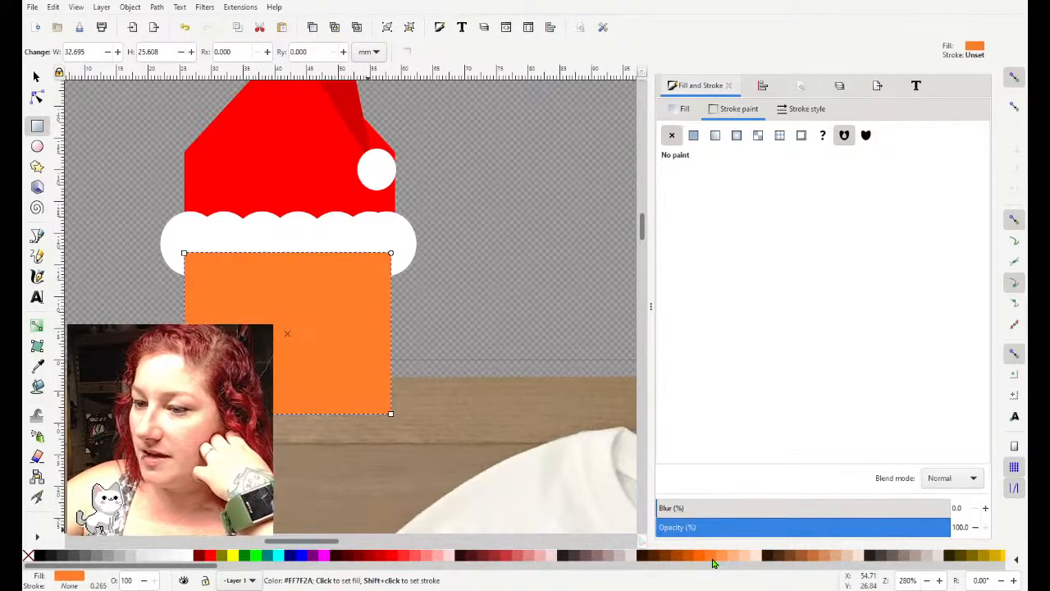
{"action": "left_click", "coordinate": [723, 563]}
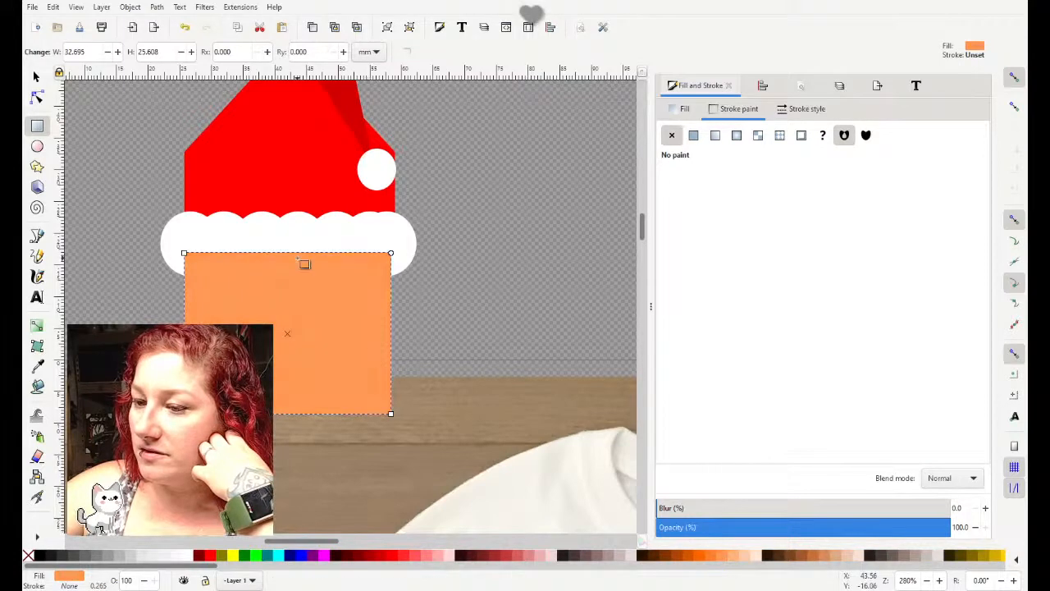
Step: Shift the brim's rightmost white circle about 1 mm outward to the right, keeping its height
{"action": "left_click", "coordinate": [35, 76]}
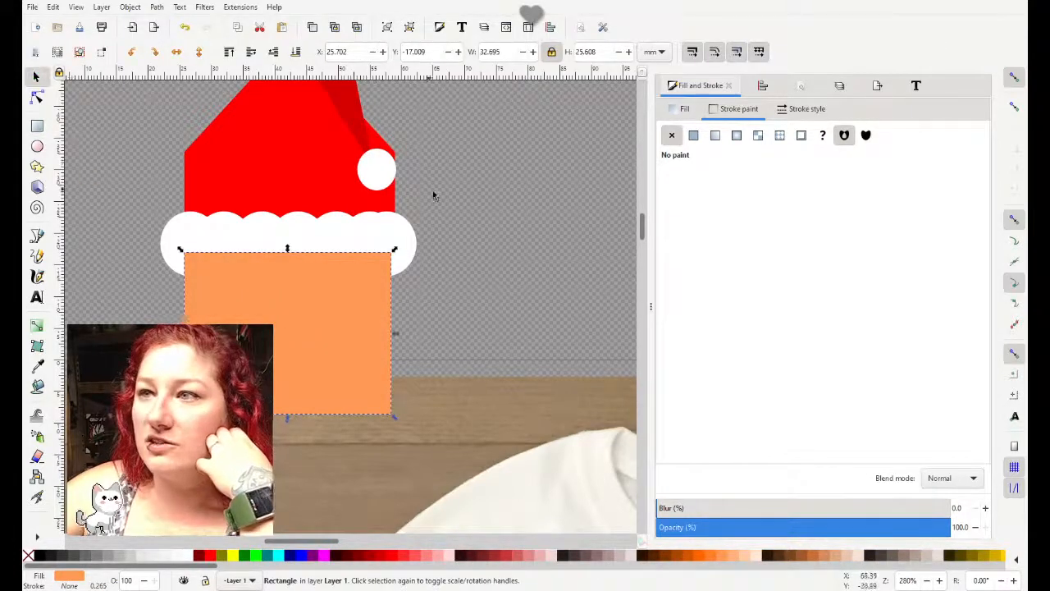
{"action": "left_click", "coordinate": [188, 238]}
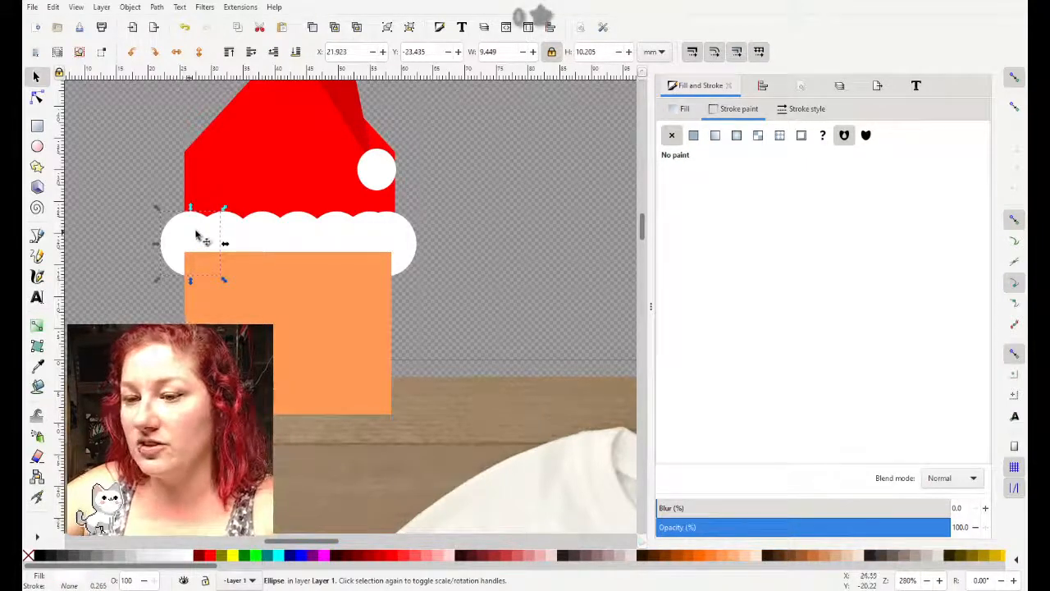
{"action": "left_click", "coordinate": [404, 244]}
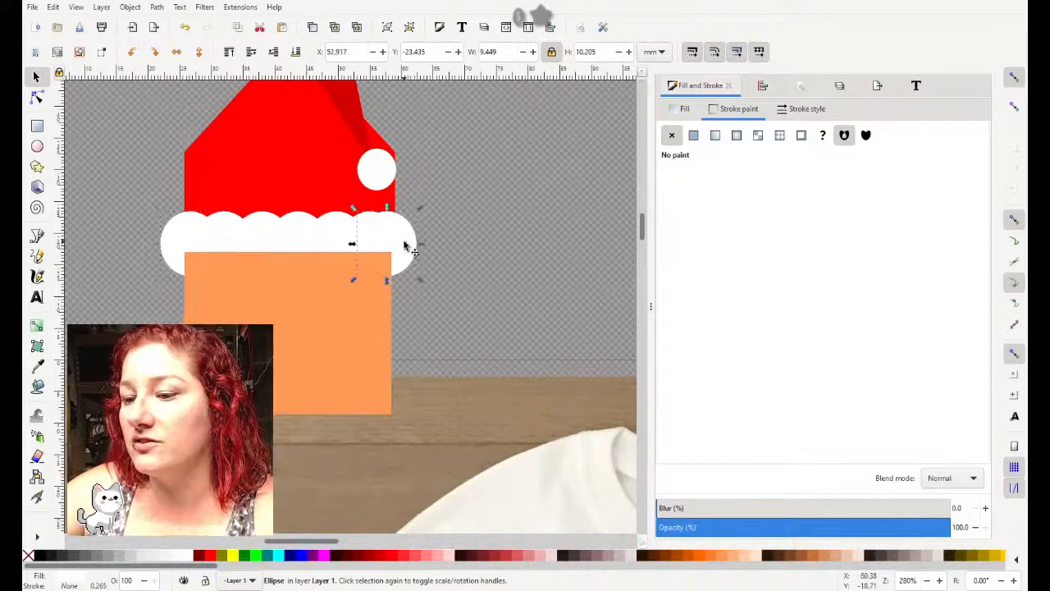
{"action": "left_click_drag", "start_coordinate": [405, 238], "coordinate": [415, 244]}
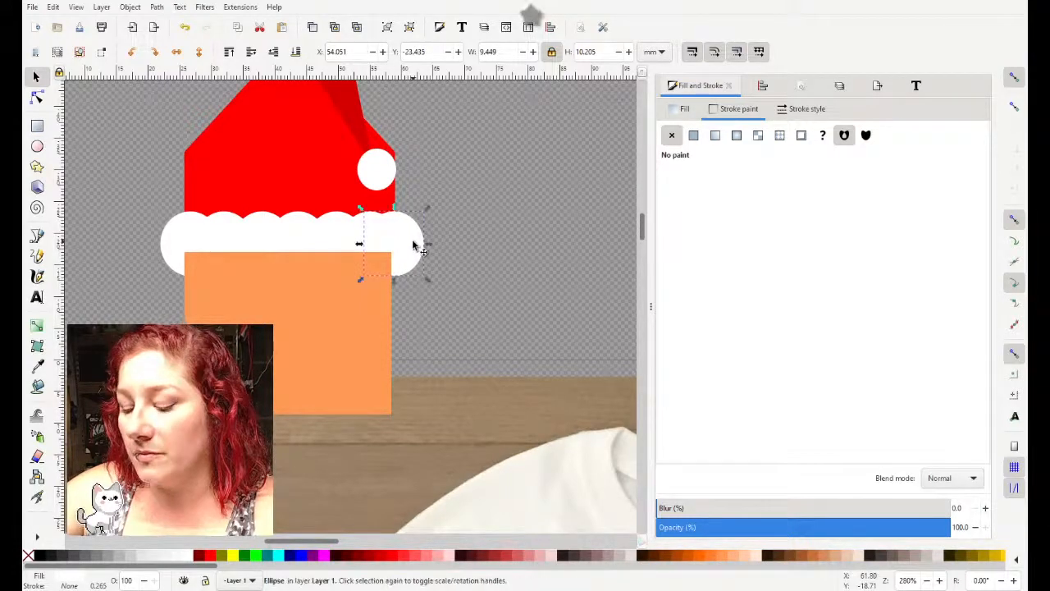
Step: Group the seven white circles that form the hat's brim
{"action": "left_click_drag", "start_coordinate": [128, 194], "coordinate": [493, 286]}
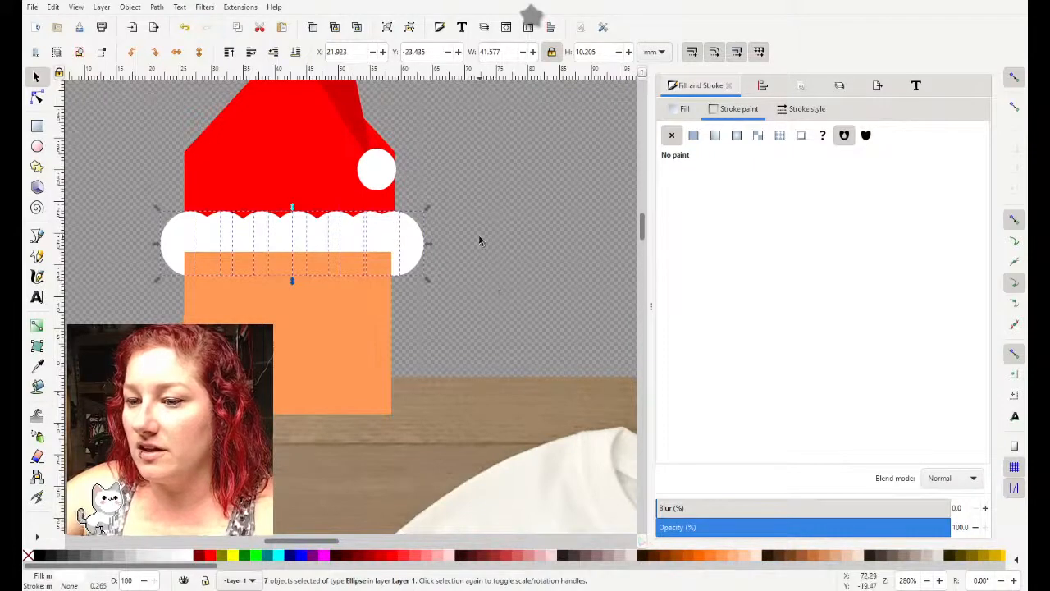
{"action": "left_click", "coordinate": [369, 247]}
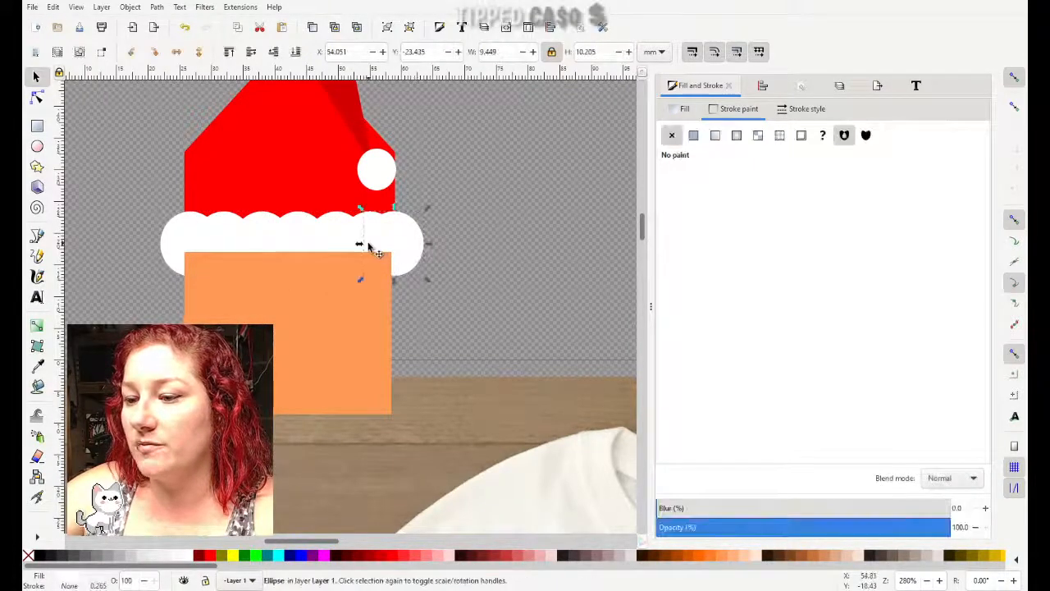
{"action": "left_click", "coordinate": [346, 230], "text": "shift"}
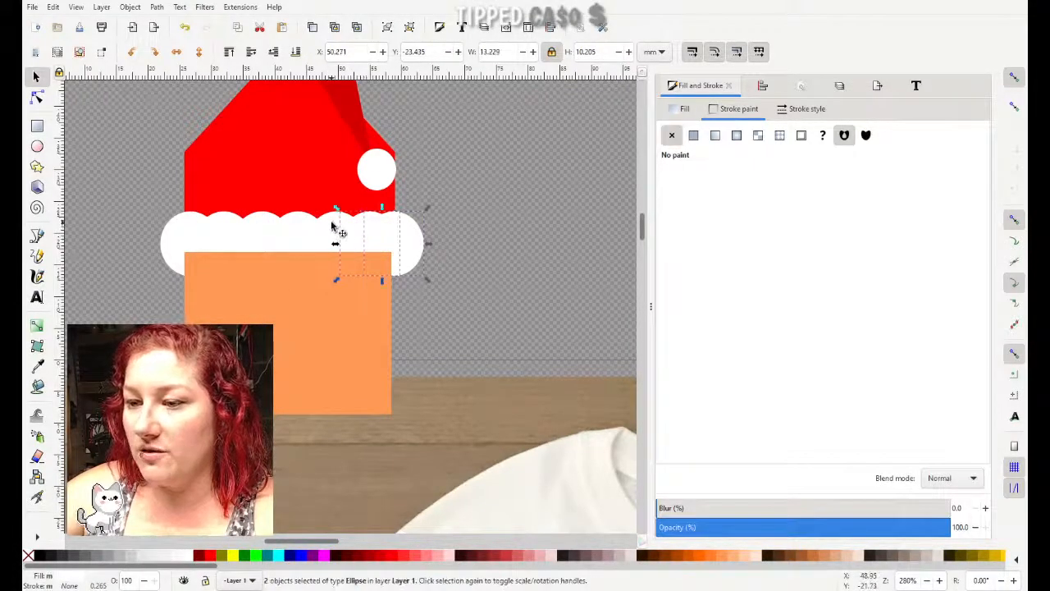
{"action": "left_click", "coordinate": [299, 230], "text": "shift"}
{"action": "left_click", "coordinate": [261, 230], "text": "shift"}
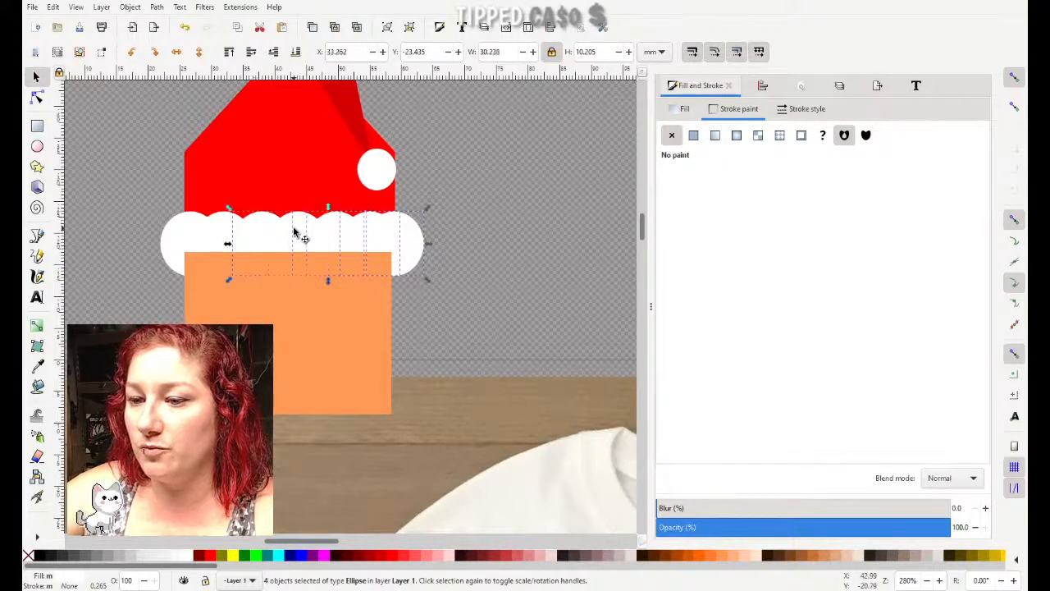
{"action": "left_click", "coordinate": [230, 228], "text": "shift"}
{"action": "left_click", "coordinate": [180, 232], "text": "shift"}
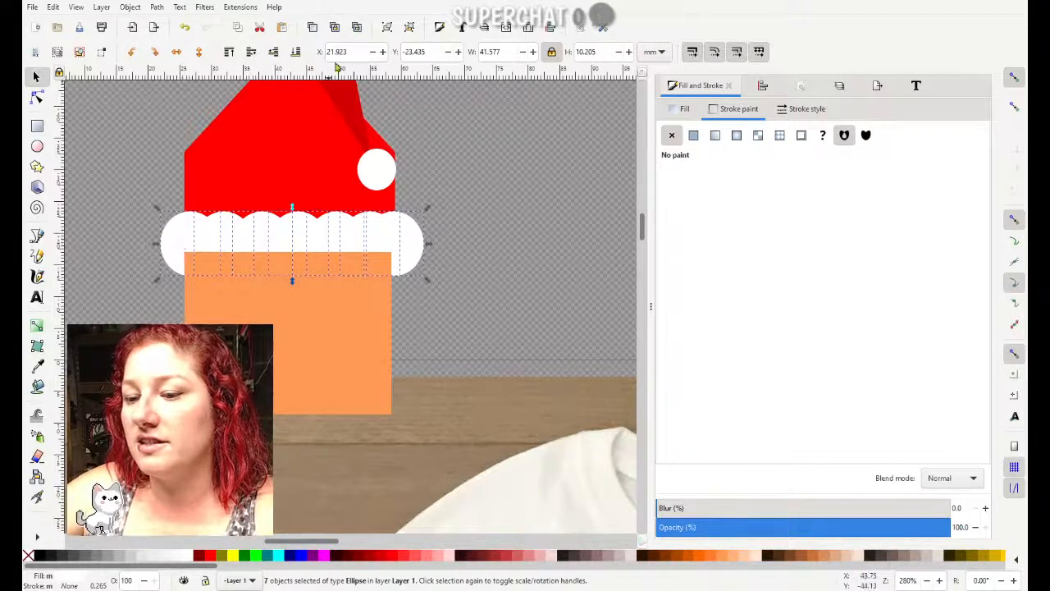
{"action": "left_click", "coordinate": [387, 29]}
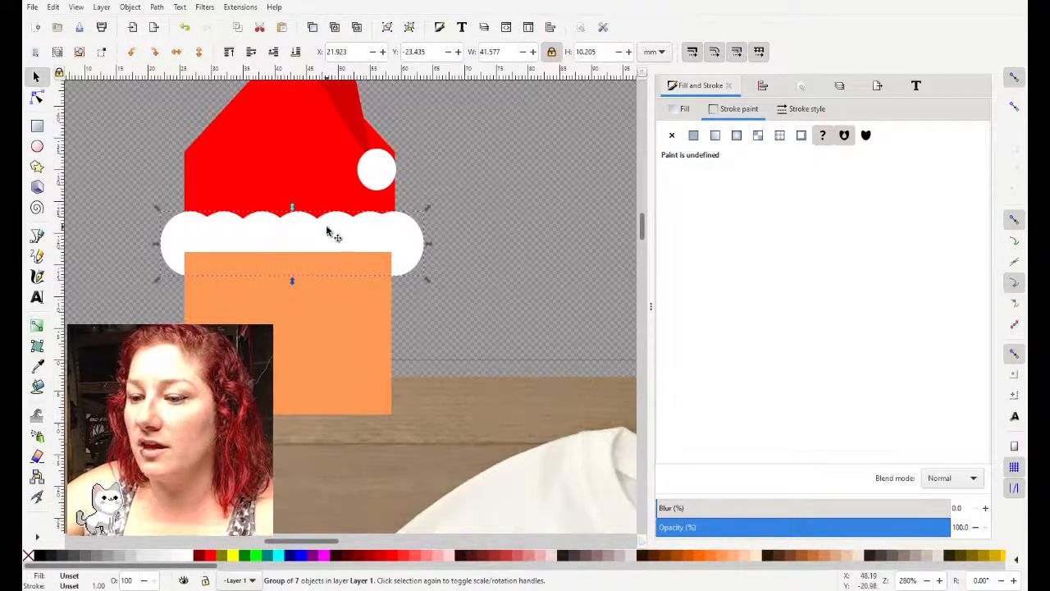
{"action": "left_click", "coordinate": [481, 183]}
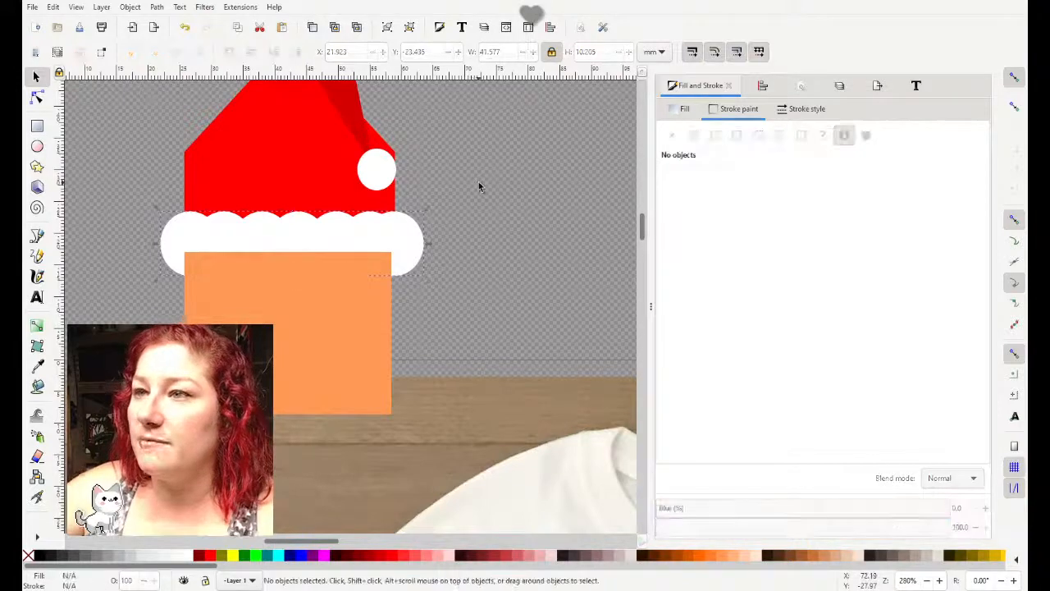
Step: Raise the brim group in front of the orange face and shift the face about 0.6 mm right to align with the hat's right edge
{"action": "left_click", "coordinate": [361, 319]}
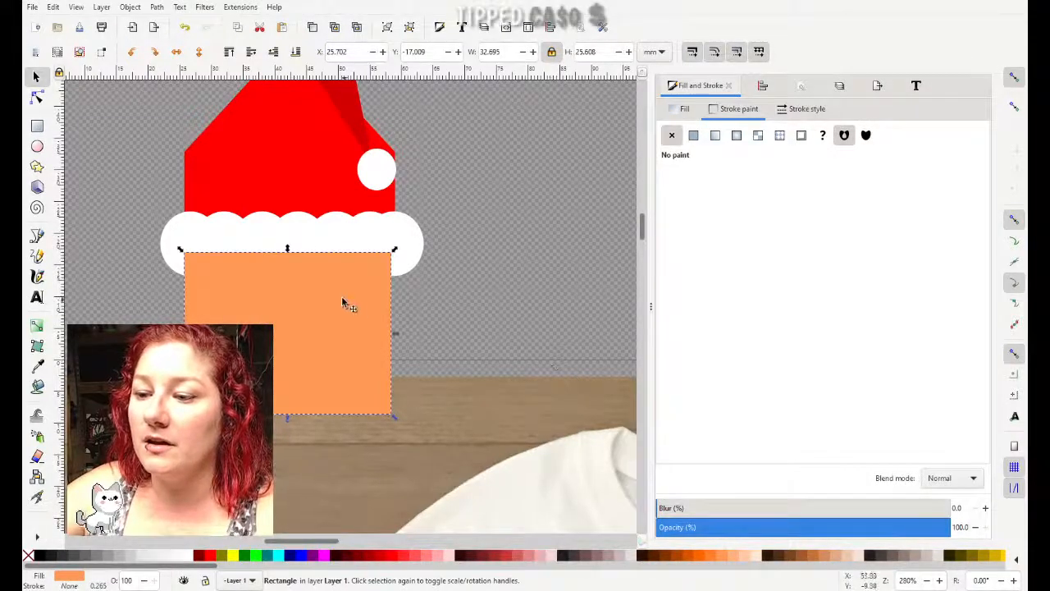
{"action": "left_click", "coordinate": [329, 237]}
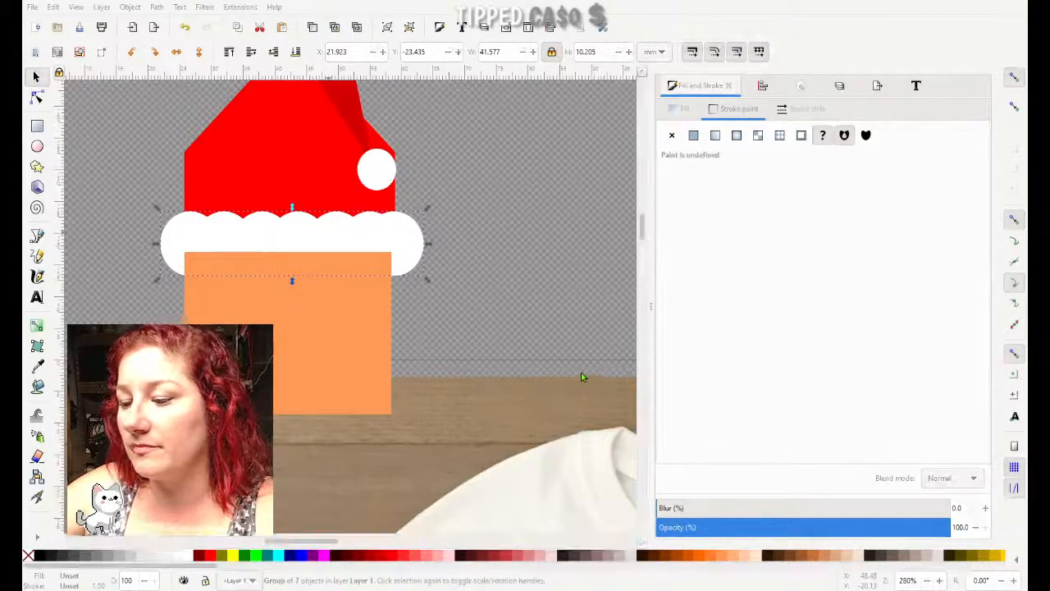
{"action": "key", "text": "Home"}
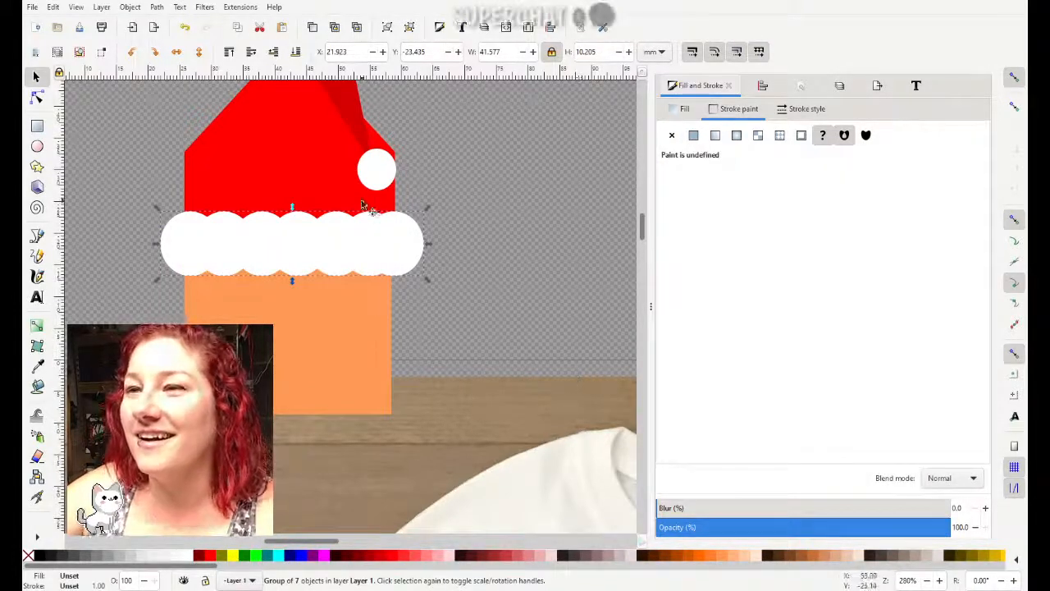
{"action": "mouse_move", "coordinate": [344, 347]}
{"action": "left_mouse_down"}
{"action": "mouse_move", "coordinate": [344, 405]}
{"action": "mouse_move", "coordinate": [345, 355]}
{"action": "left_mouse_up"}
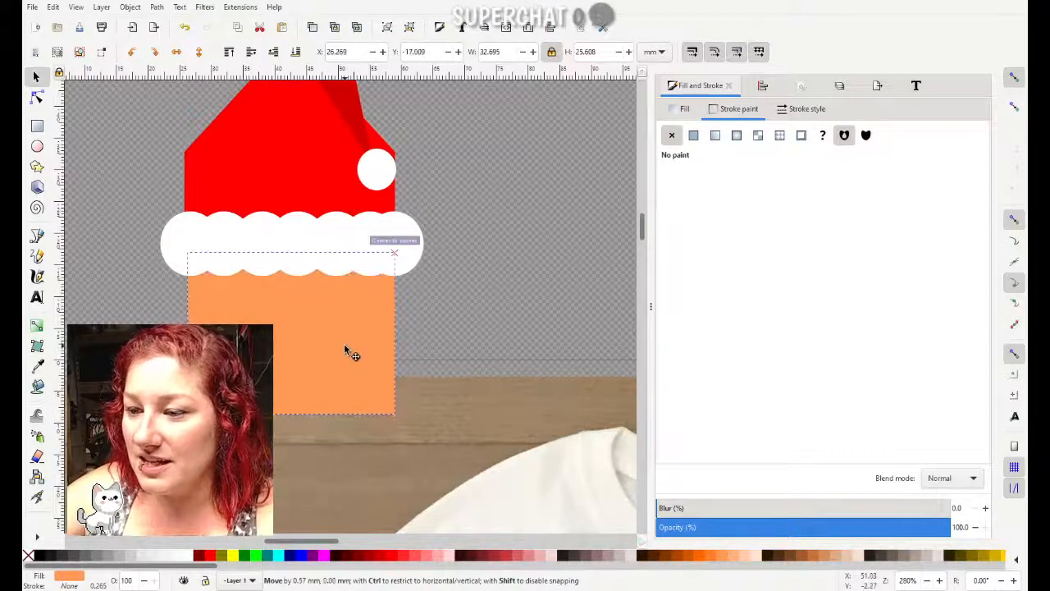
{"action": "left_click", "coordinate": [562, 295]}
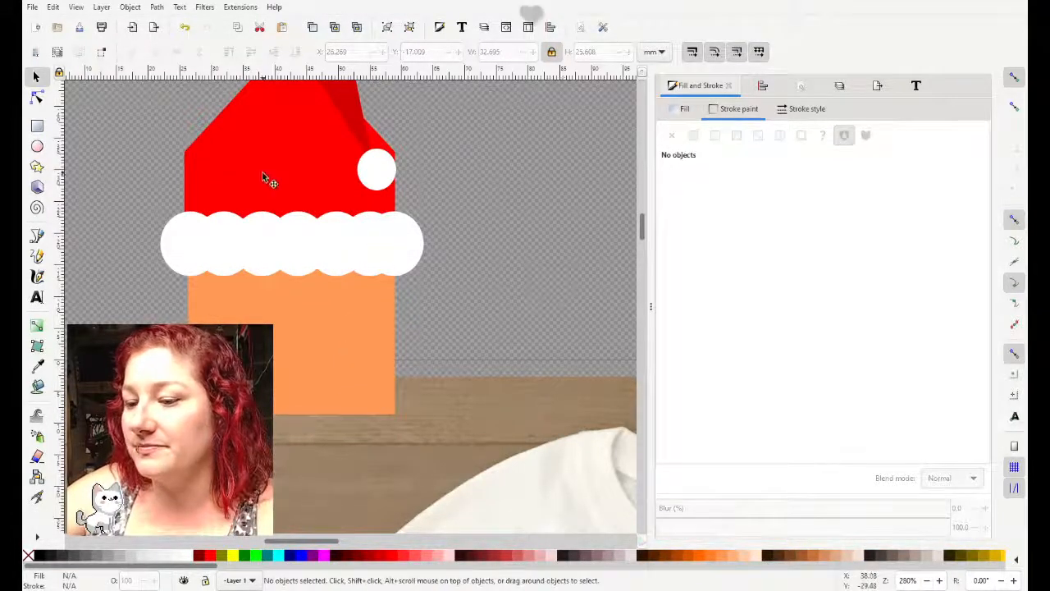
Step: Draw a small rectangle about 4.2 by 3.3 mm on the face's upper left as an eye and fill it white
{"action": "left_click", "coordinate": [37, 126]}
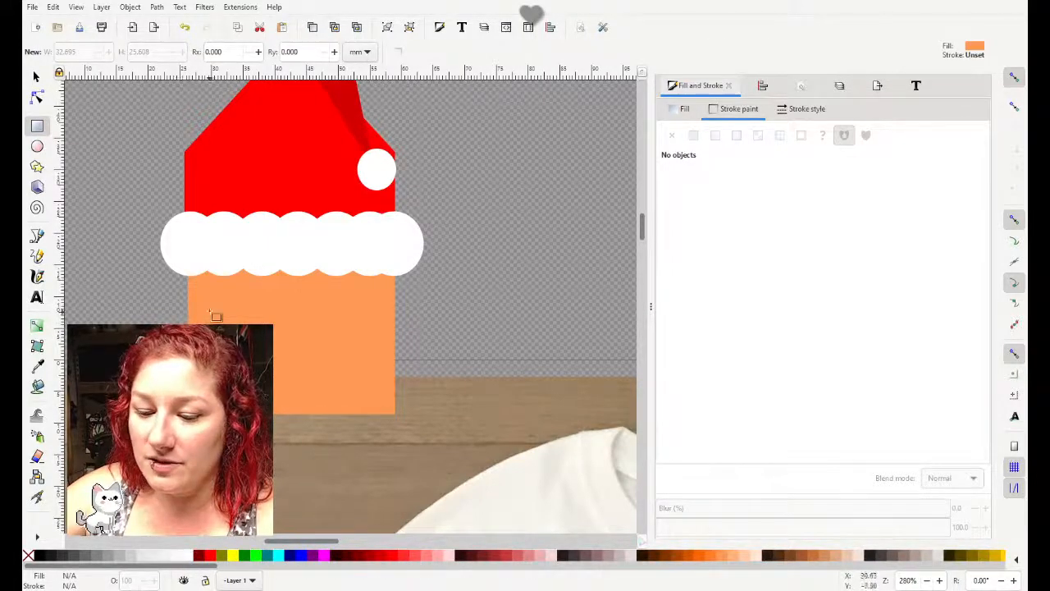
{"action": "left_click_drag", "start_coordinate": [210, 293], "coordinate": [237, 314]}
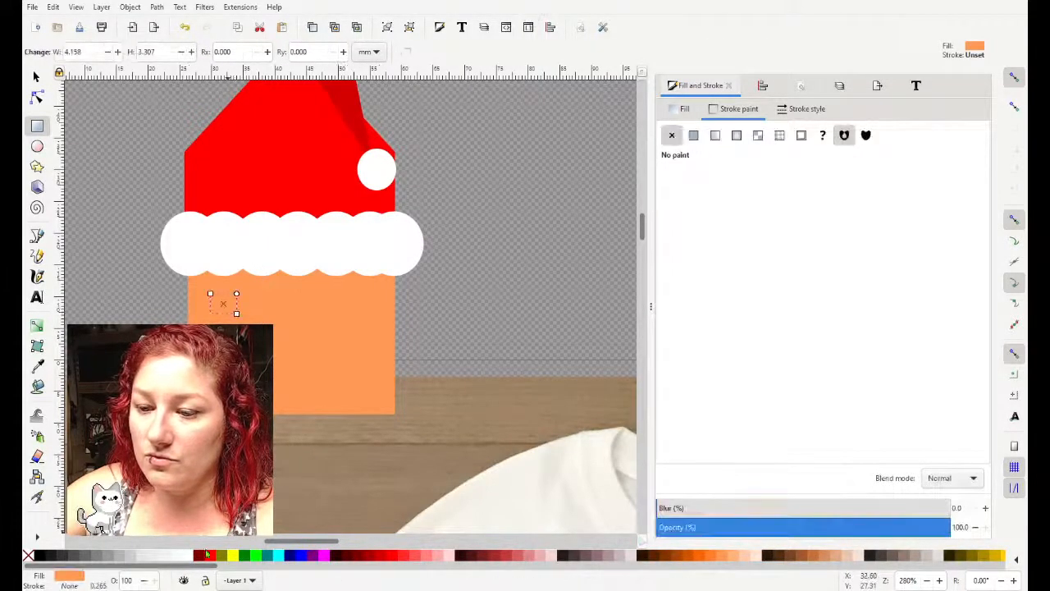
{"action": "left_click", "coordinate": [185, 555]}
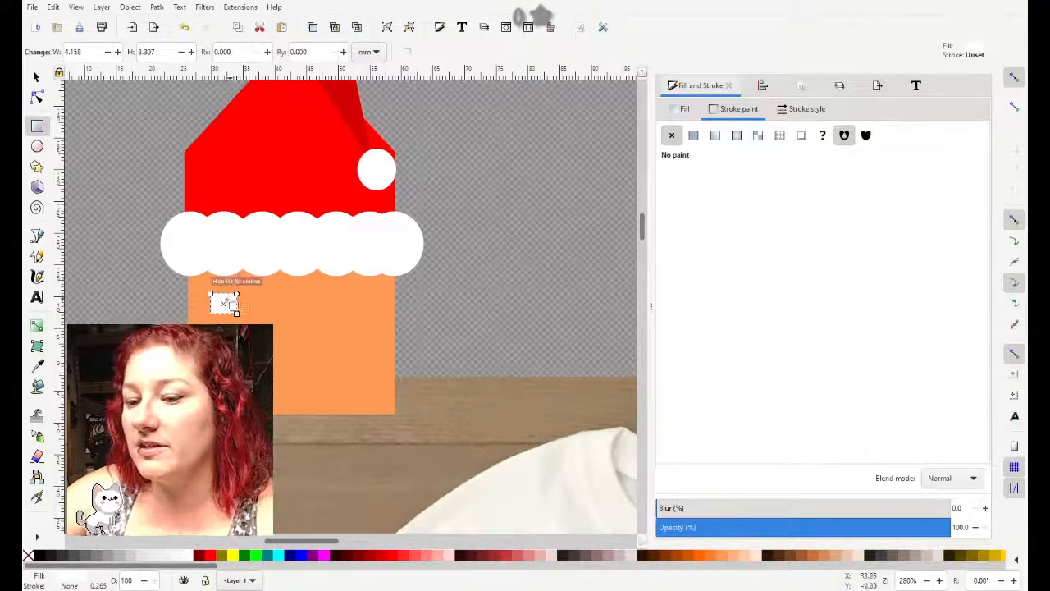
{"action": "left_click", "coordinate": [36, 77]}
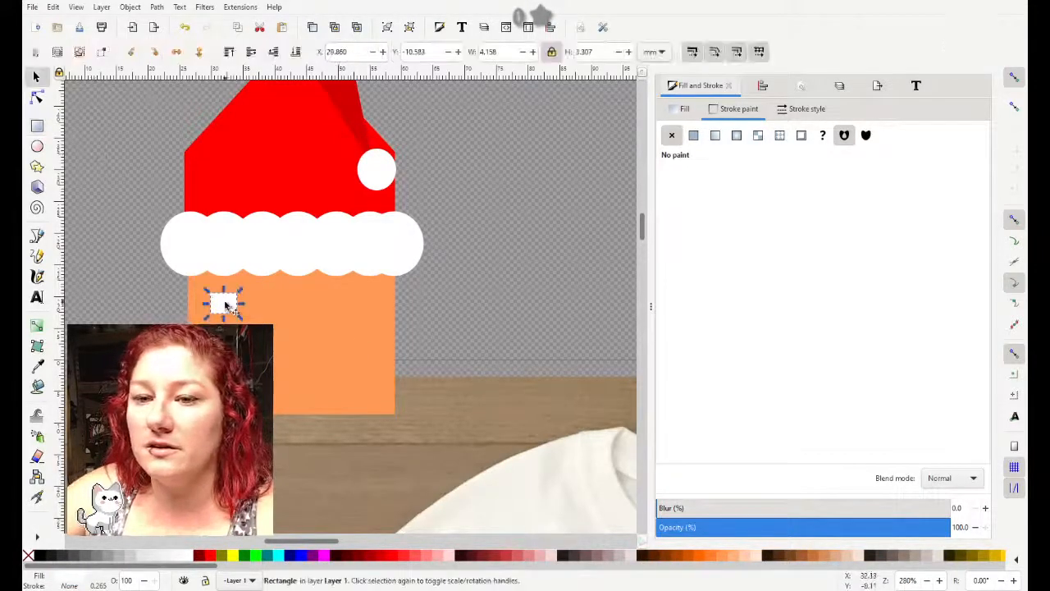
Step: Duplicate the white eye rectangle onto the face's right half and position the two eyes roughly level with each other
{"action": "left_click", "coordinate": [312, 27]}
{"action": "left_click_drag", "start_coordinate": [232, 304], "coordinate": [273, 345]}
{"action": "left_click", "coordinate": [312, 27]}
{"action": "left_click_drag", "start_coordinate": [248, 305], "coordinate": [250, 314]}
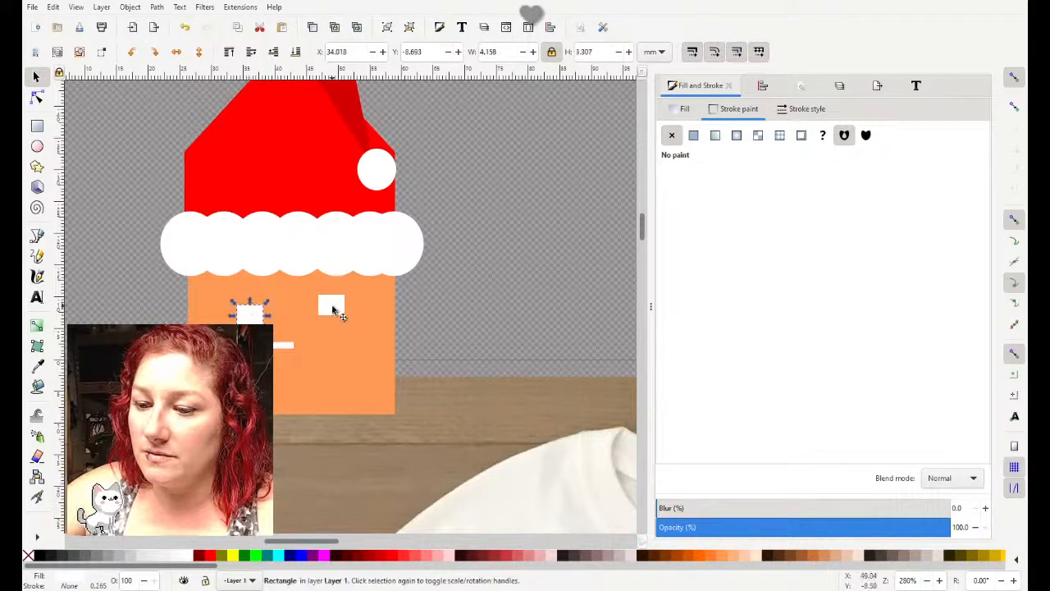
{"action": "left_click_drag", "start_coordinate": [332, 311], "coordinate": [341, 319]}
Step: Place thin white bars about 4.8 by 1 mm above both eyes as eyebrows, duplicating one for the second
{"action": "mouse_move", "coordinate": [294, 352]}
{"action": "left_mouse_down"}
{"action": "mouse_move", "coordinate": [279, 330]}
{"action": "mouse_move", "coordinate": [277, 351]}
{"action": "mouse_move", "coordinate": [241, 289]}
{"action": "mouse_move", "coordinate": [351, 288]}
{"action": "left_mouse_up"}
{"action": "key", "text": "ctrl+z"}
{"action": "left_click", "coordinate": [313, 30]}
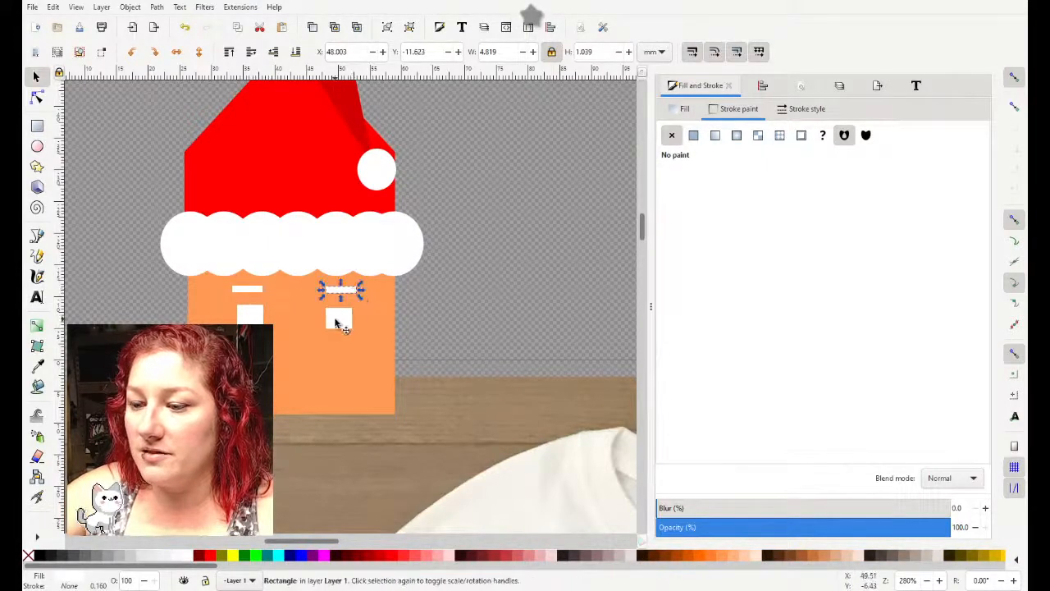
{"action": "key", "text": "r"}
{"action": "left_click_drag", "start_coordinate": [237, 305], "coordinate": [261, 320]}
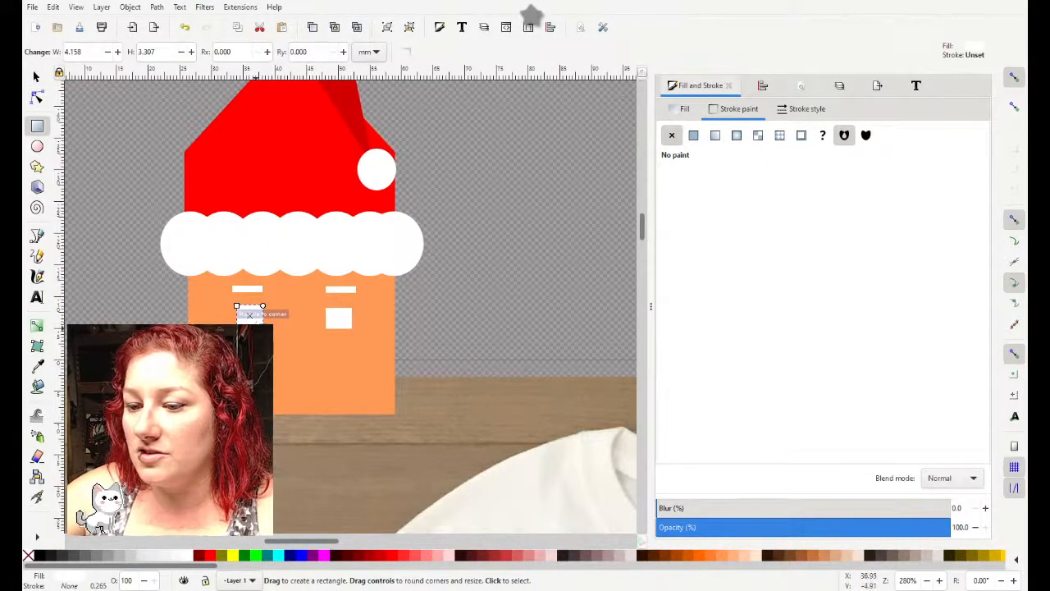
{"action": "left_click_drag", "start_coordinate": [263, 326], "coordinate": [256, 340]}
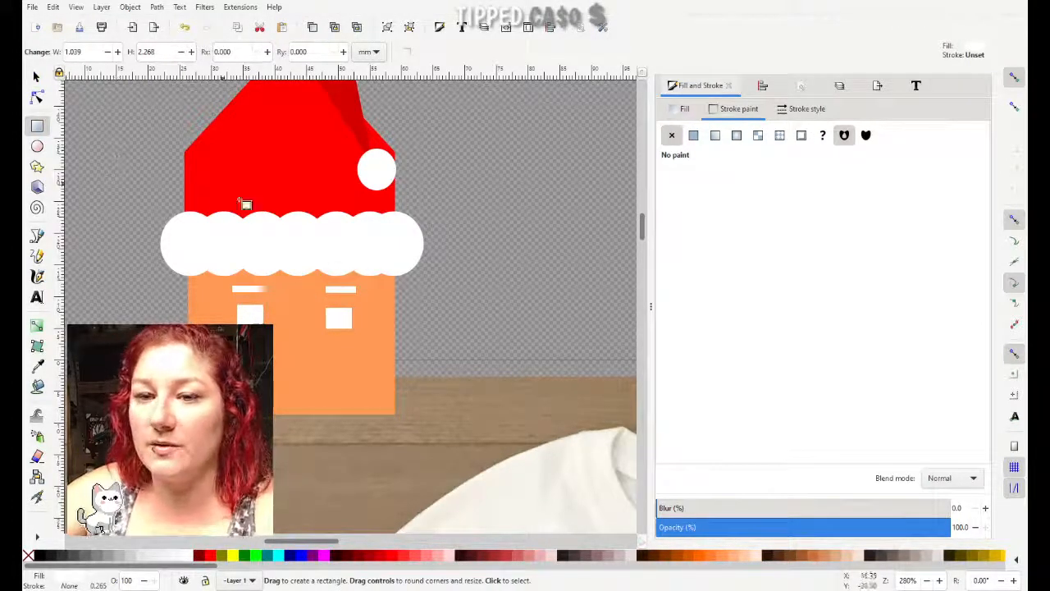
{"action": "left_click_drag", "start_coordinate": [284, 315], "coordinate": [327, 370]}
{"action": "key", "text": "s"}
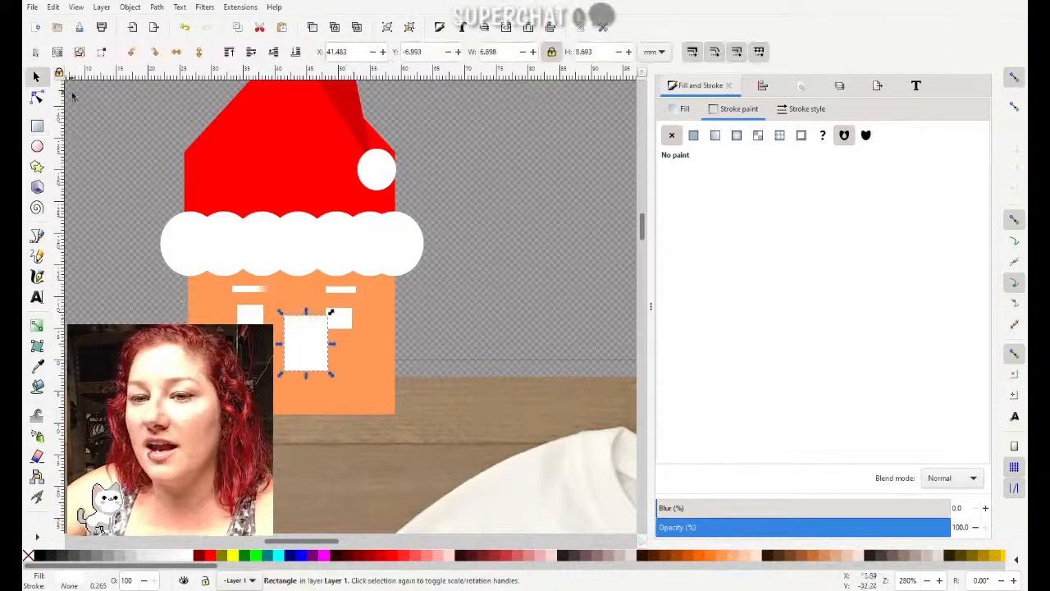
{"action": "key", "text": "Delete"}
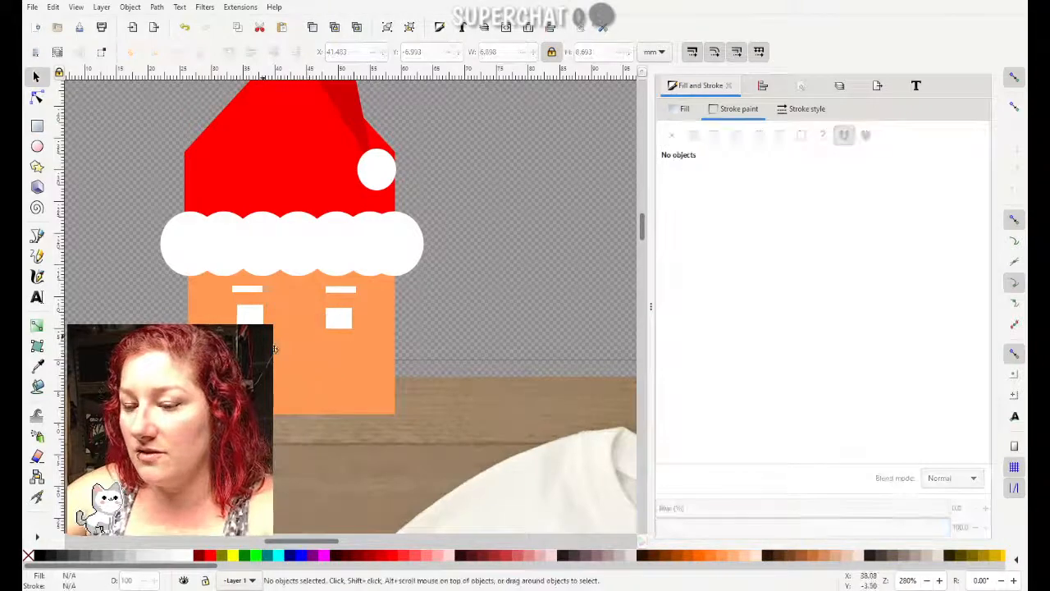
Step: Move the two white eye rectangles inward so they sit level and closer together on the face
{"action": "left_click", "coordinate": [263, 318]}
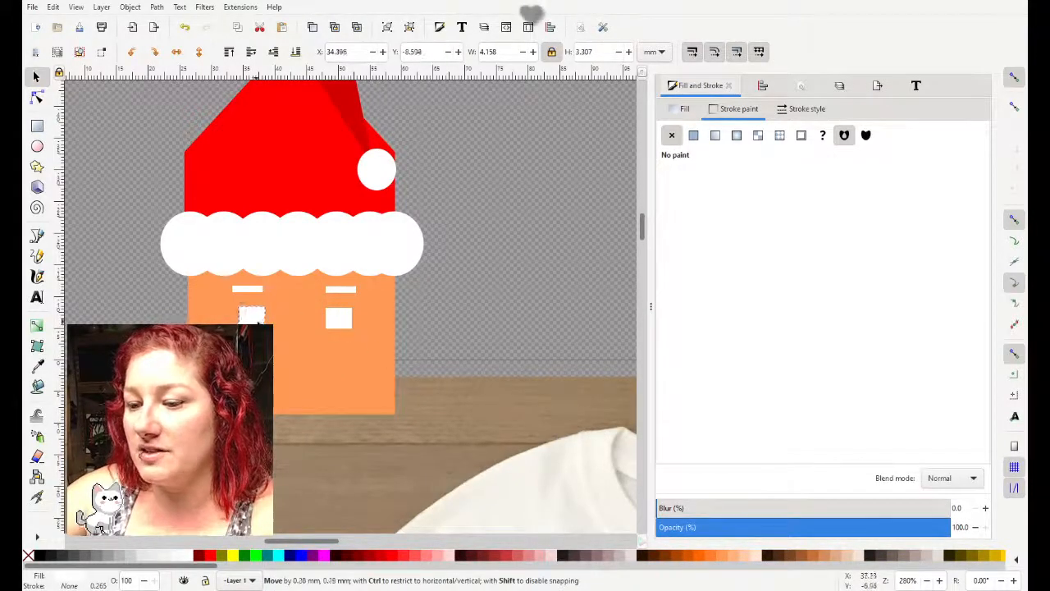
{"action": "left_click_drag", "start_coordinate": [275, 331], "coordinate": [343, 324]}
{"action": "left_click", "coordinate": [287, 325]}
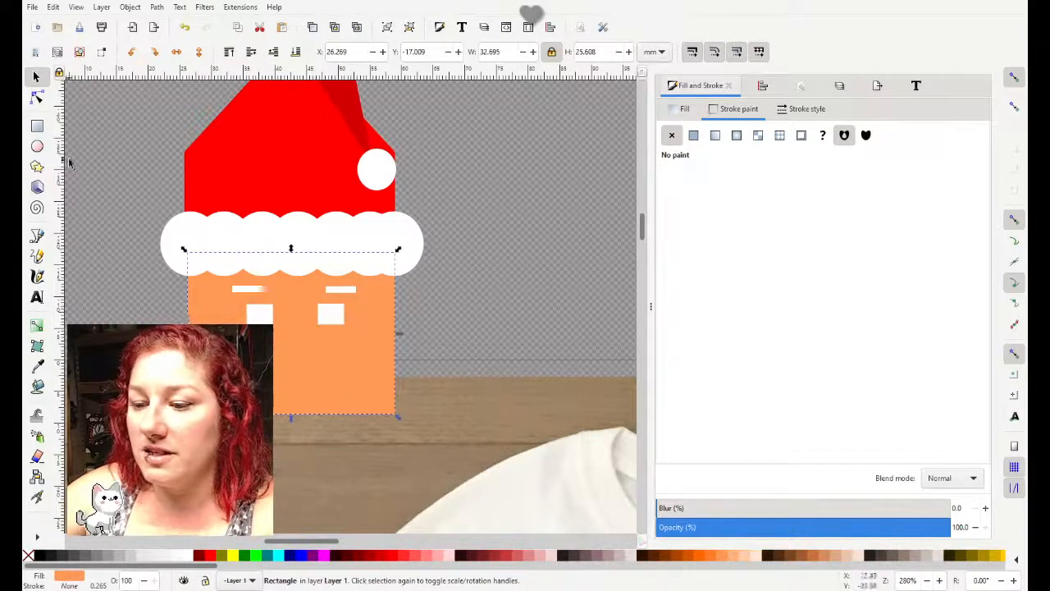
Step: Draw a small black rectangle below the left eye and scale it down to about 1.5 by 0.9 mm
{"action": "key", "text": "r"}
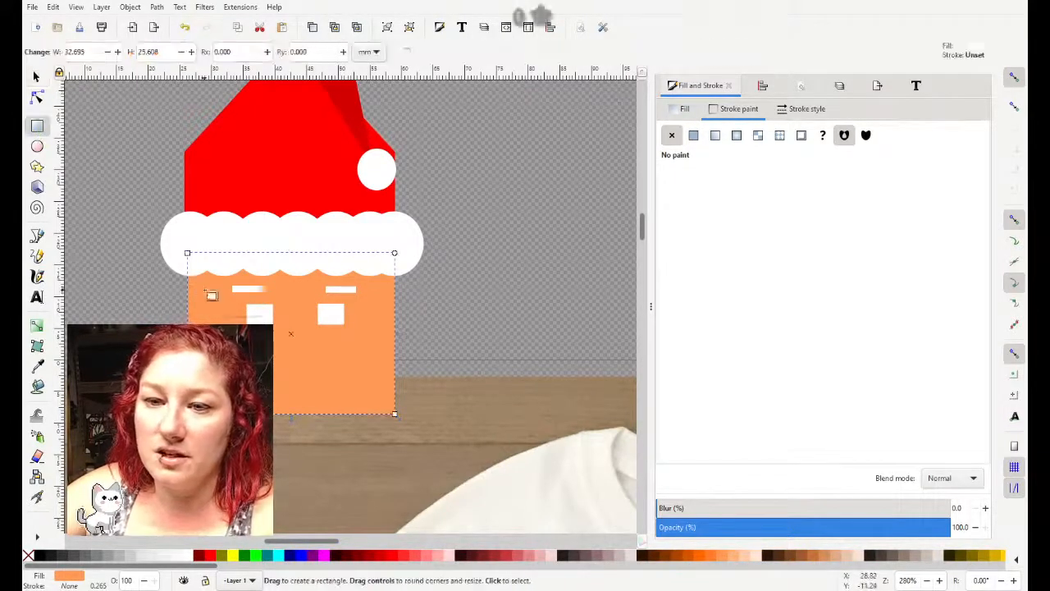
{"action": "left_click_drag", "start_coordinate": [233, 353], "coordinate": [256, 370]}
{"action": "key", "text": "s"}
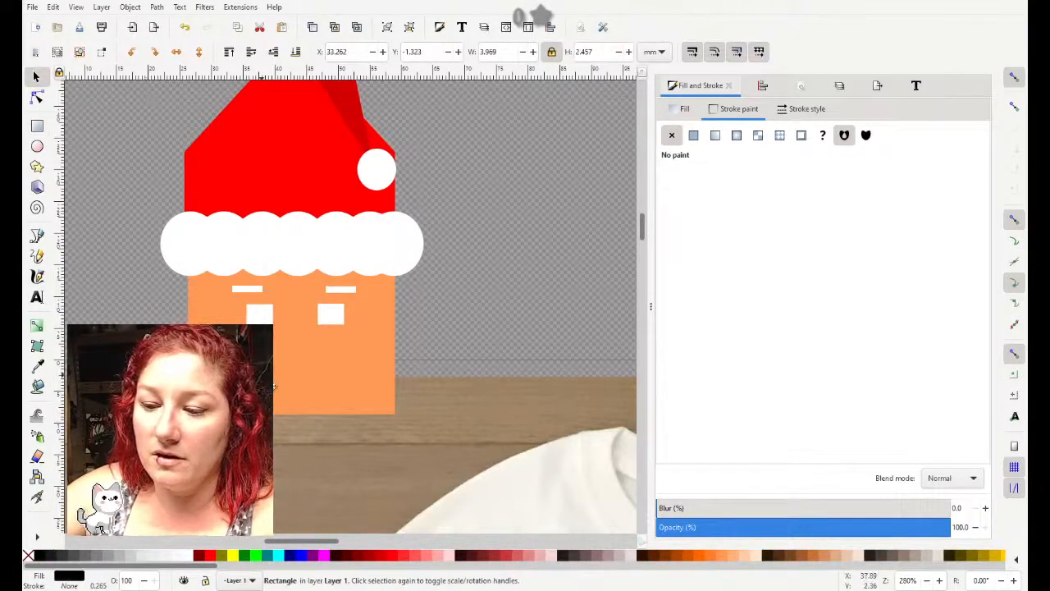
{"action": "left_click_drag", "start_coordinate": [263, 373], "coordinate": [250, 363]}
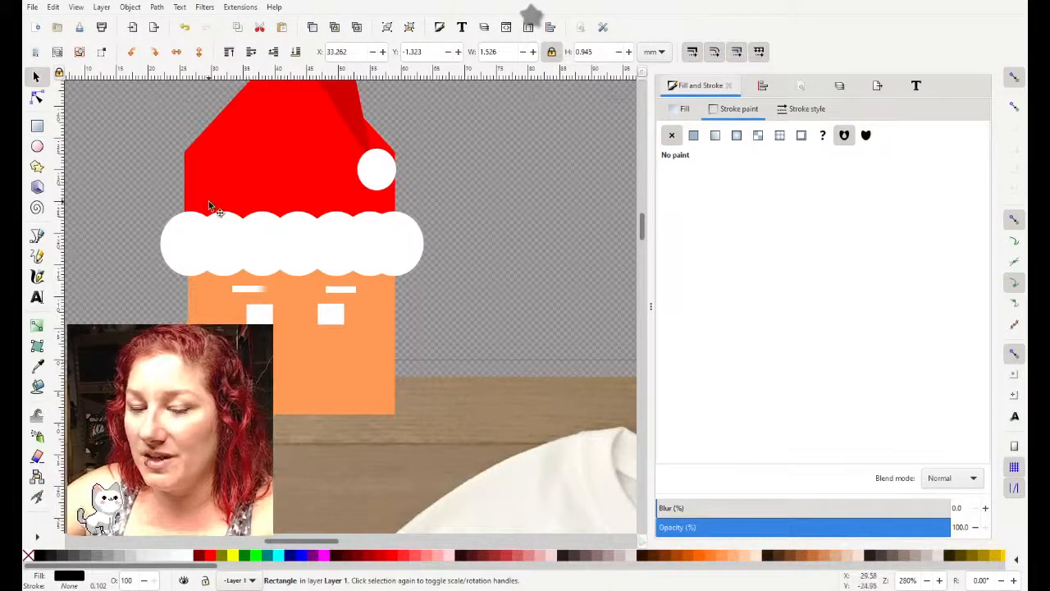
{"action": "key", "text": "Escape"}
Step: Draw a black ellipse about 1.9 by 1.4 mm in the left eye's lower right and duplicate it into the right eye
{"action": "left_click", "coordinate": [37, 148]}
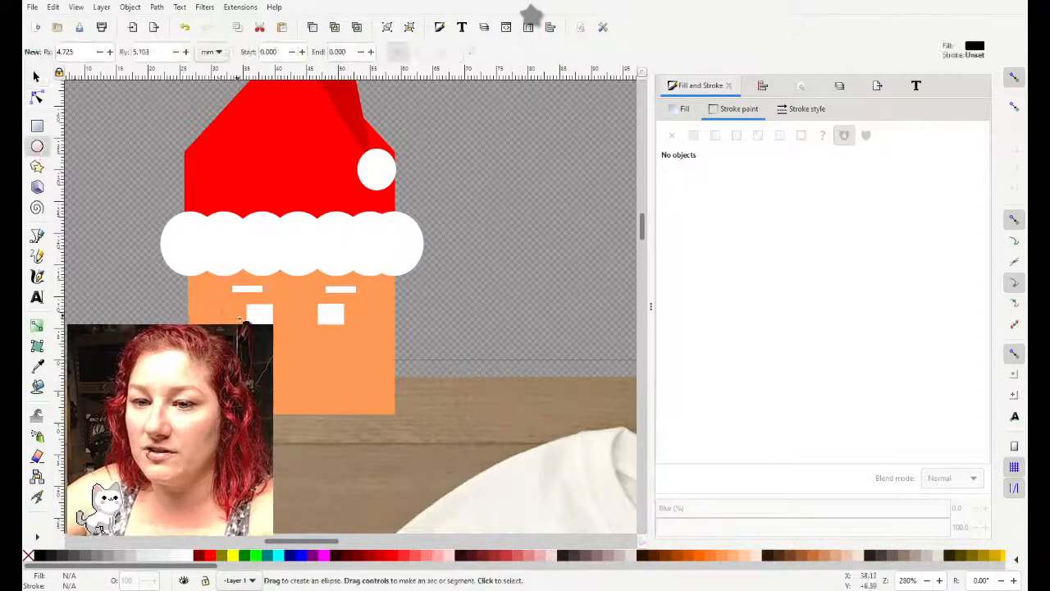
{"action": "left_click_drag", "start_coordinate": [261, 316], "coordinate": [268, 321]}
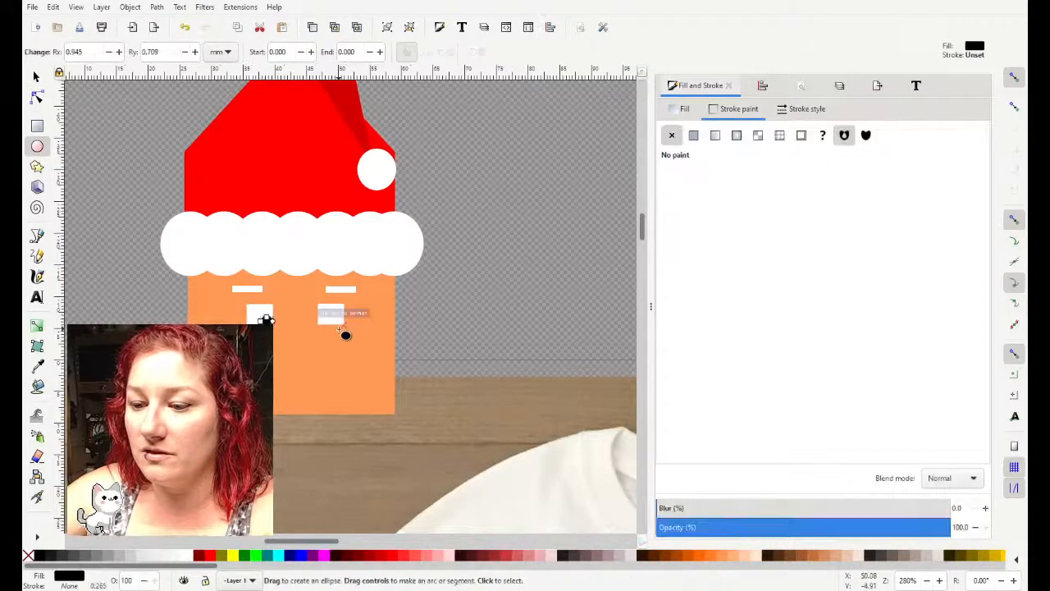
{"action": "key", "text": "s"}
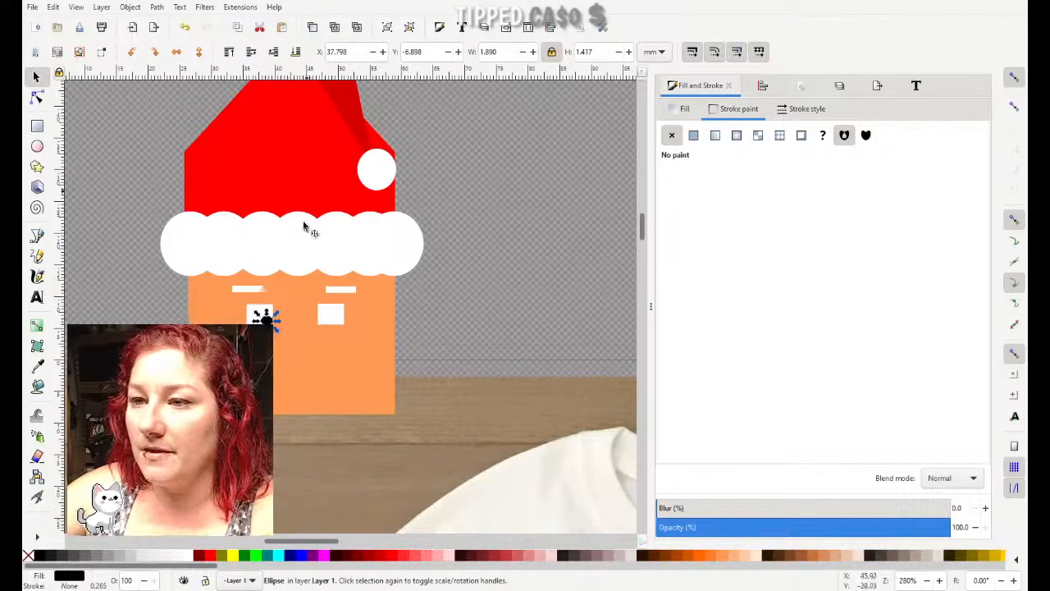
{"action": "key", "text": "ctrl+d"}
{"action": "left_click_drag", "start_coordinate": [263, 317], "coordinate": [344, 325]}
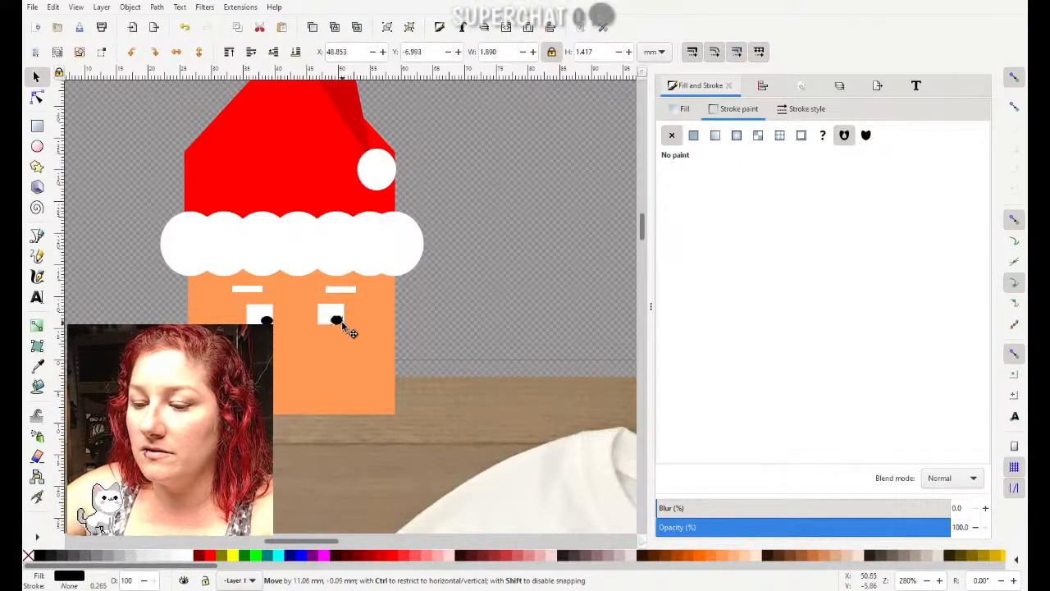
{"action": "left_click", "coordinate": [342, 322]}
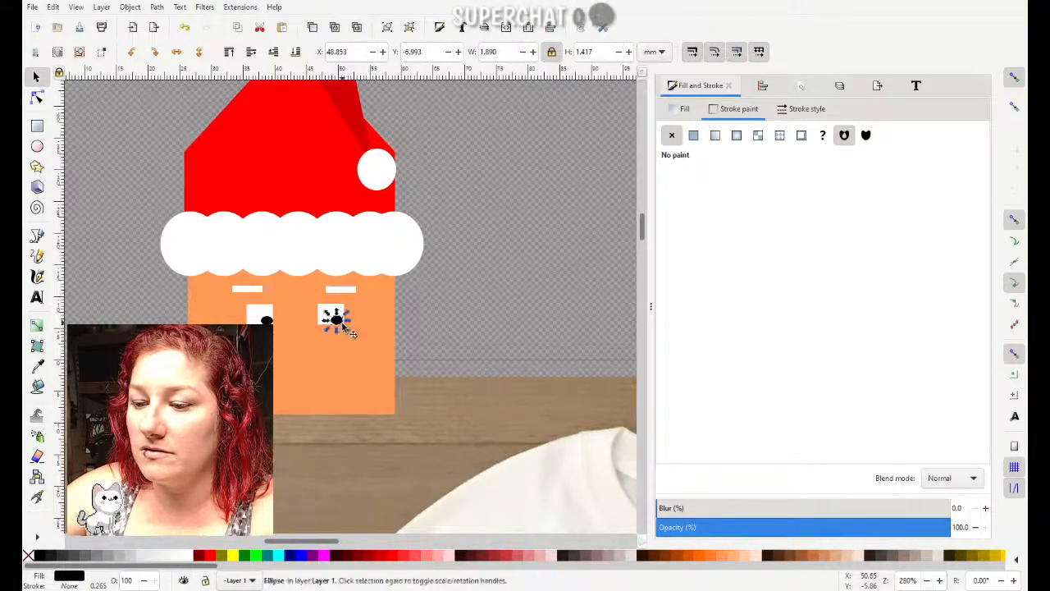
Step: Fill the left eye's ellipse with Aqua as its iris
{"action": "left_click", "coordinate": [264, 319]}
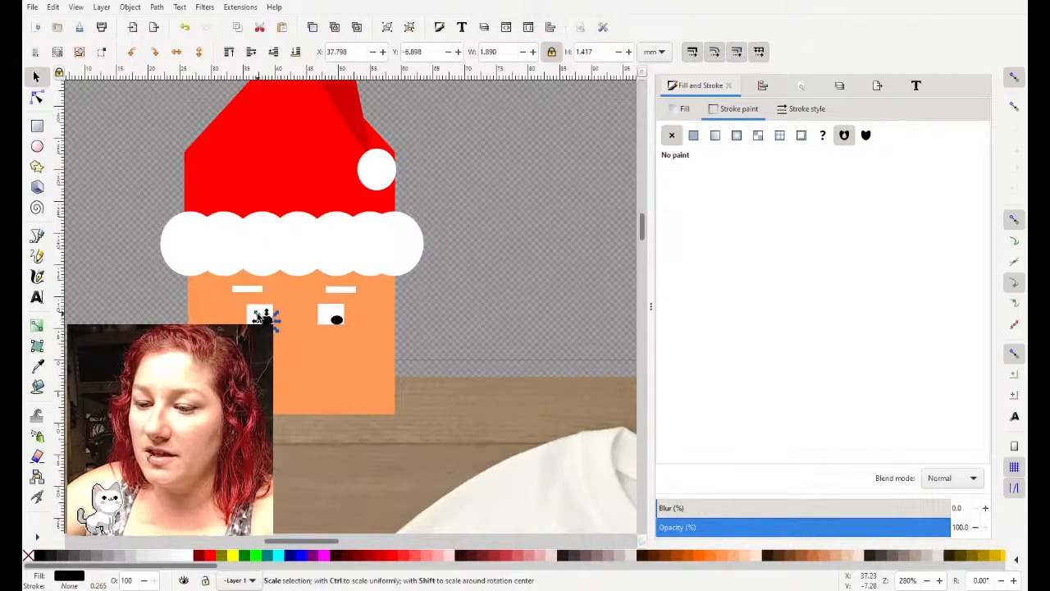
{"action": "left_click", "coordinate": [323, 357]}
{"action": "left_click", "coordinate": [264, 318]}
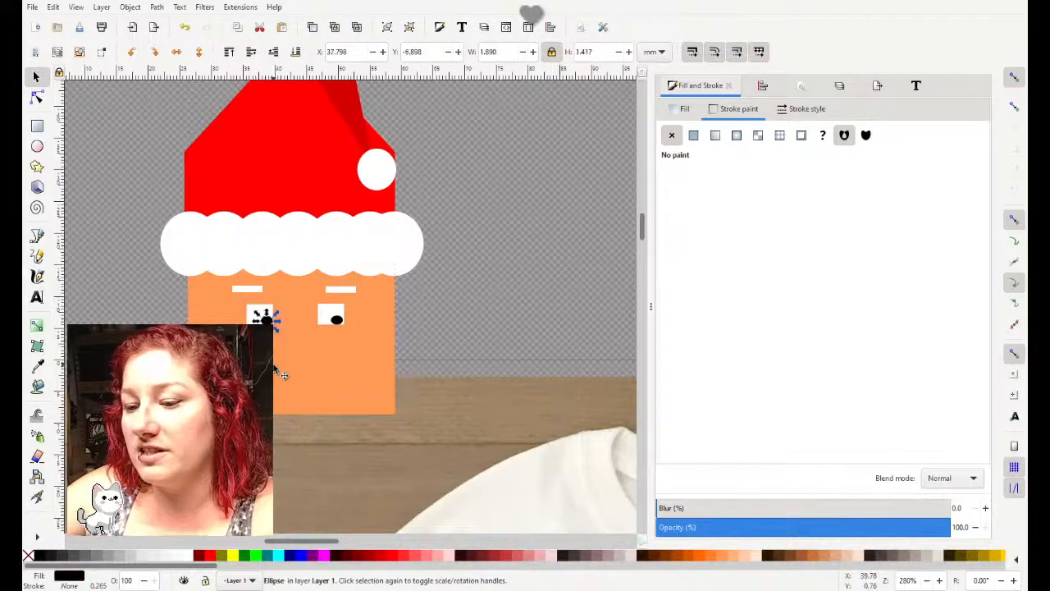
{"action": "left_click", "coordinate": [277, 556]}
Step: Duplicate the right eye's black ellipse about 5.4 mm below it, and fill the original in the eye with Aqua
{"action": "left_click", "coordinate": [336, 320]}
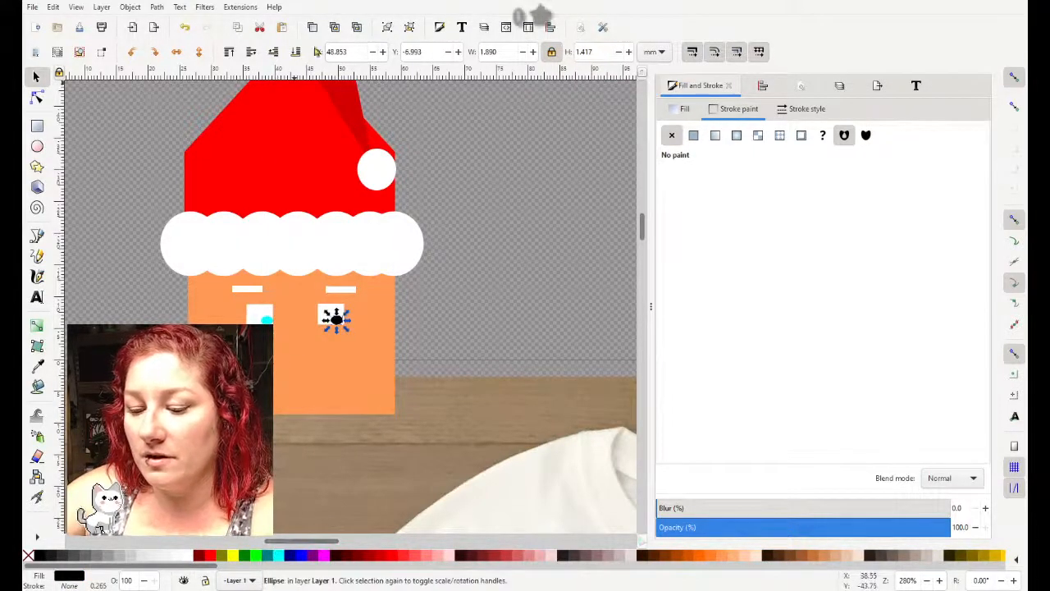
{"action": "left_click", "coordinate": [313, 29]}
{"action": "left_click_drag", "start_coordinate": [337, 322], "coordinate": [339, 356]}
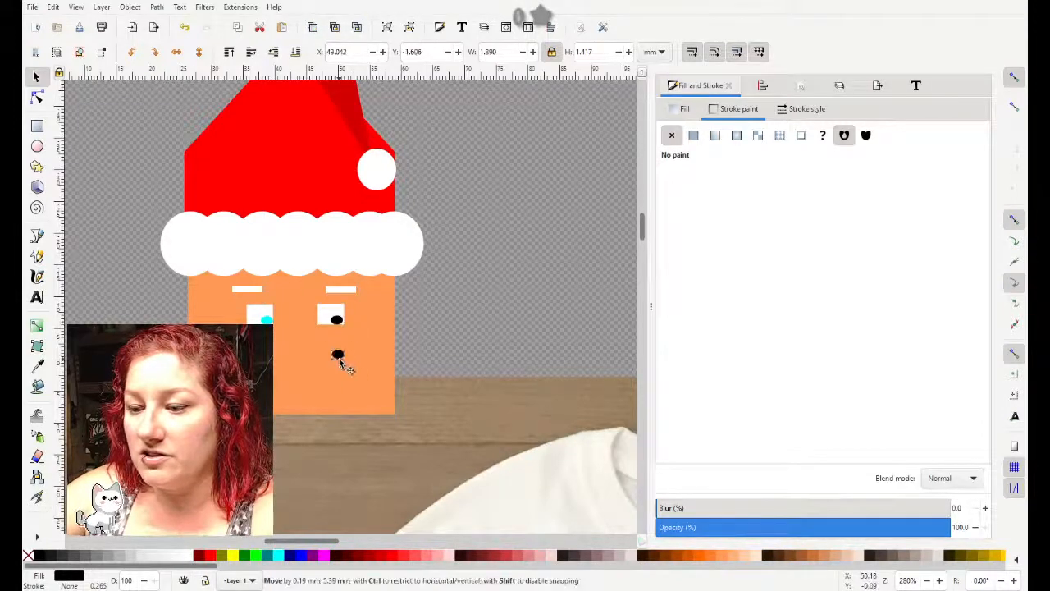
{"action": "left_click", "coordinate": [337, 319]}
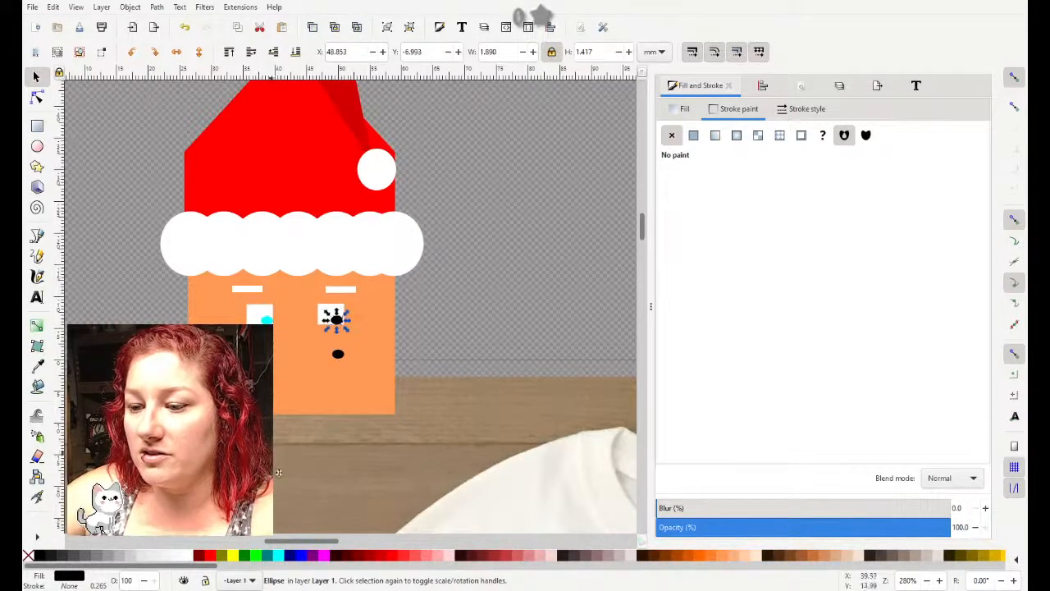
{"action": "left_click", "coordinate": [278, 556]}
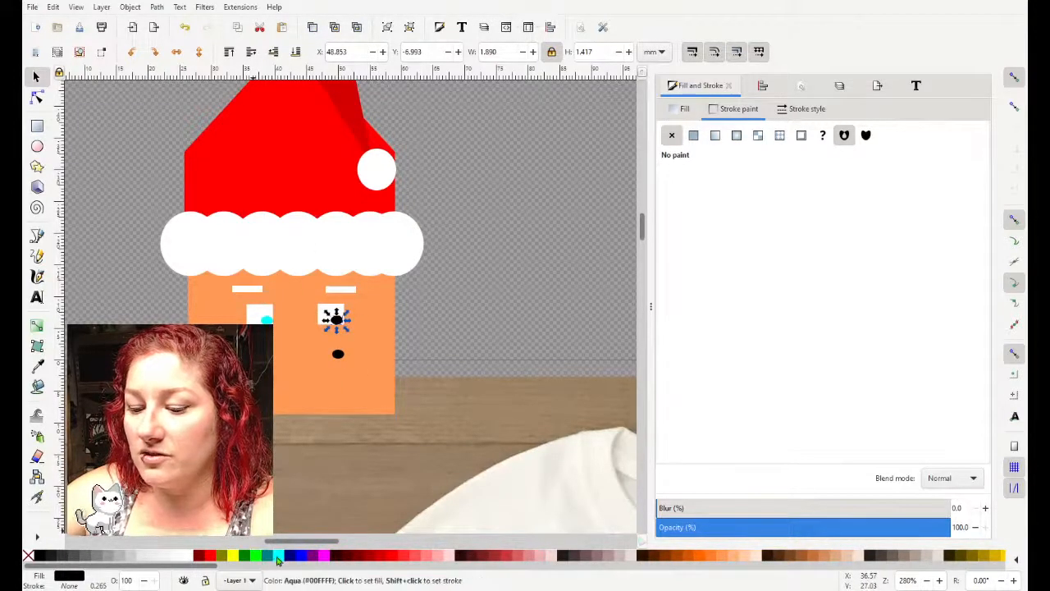
Step: Shrink the spare black ellipse into a pupil and place a copy on each eye's aqua iris
{"action": "left_click", "coordinate": [337, 359]}
{"action": "scroll", "coordinate": [332, 365], "scroll_direction": "up", "scroll_amount": 1}
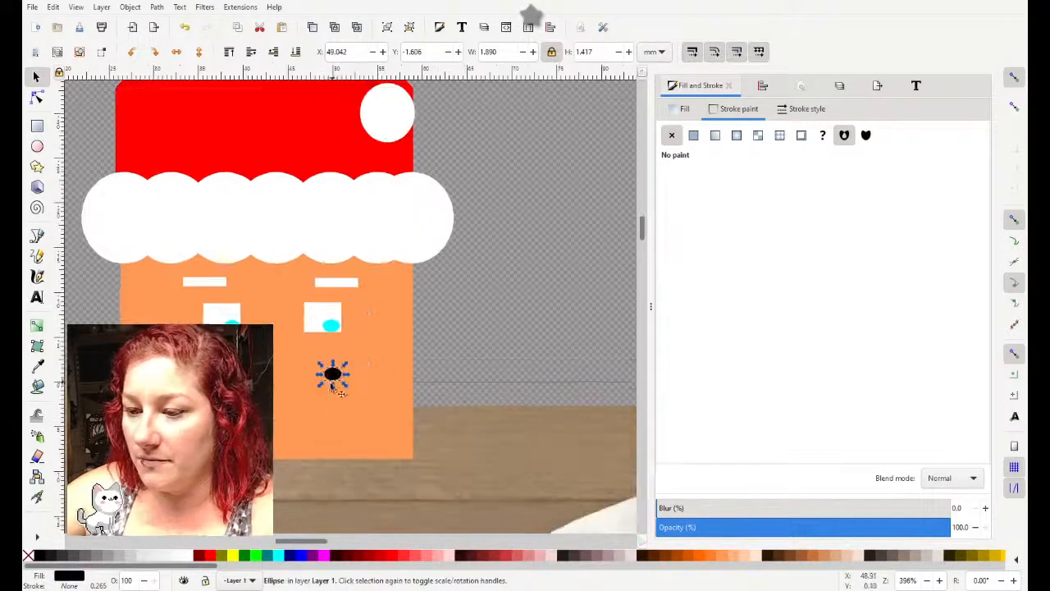
{"action": "left_click_drag", "start_coordinate": [320, 384], "coordinate": [236, 330]}
{"action": "key", "text": "ctrl+d"}
{"action": "left_click", "coordinate": [372, 380]}
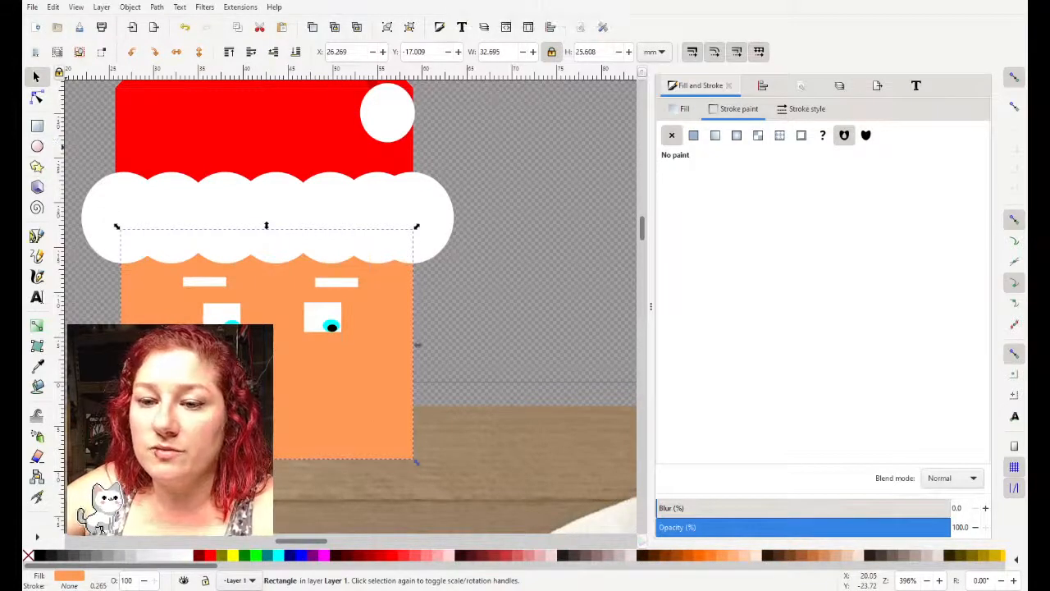
Step: Draw a closed triangular nose about 5.7 by 7.2 mm with the Pen tool, centred between and below the eyes
{"action": "left_click", "coordinate": [37, 236]}
{"action": "left_click", "coordinate": [261, 387]}
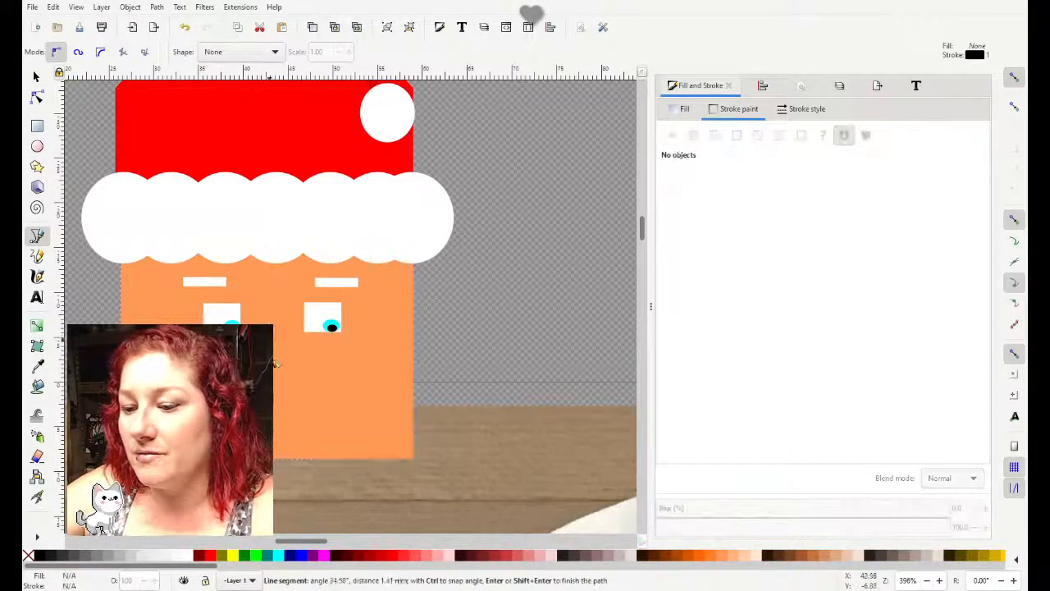
{"action": "left_click", "coordinate": [301, 384]}
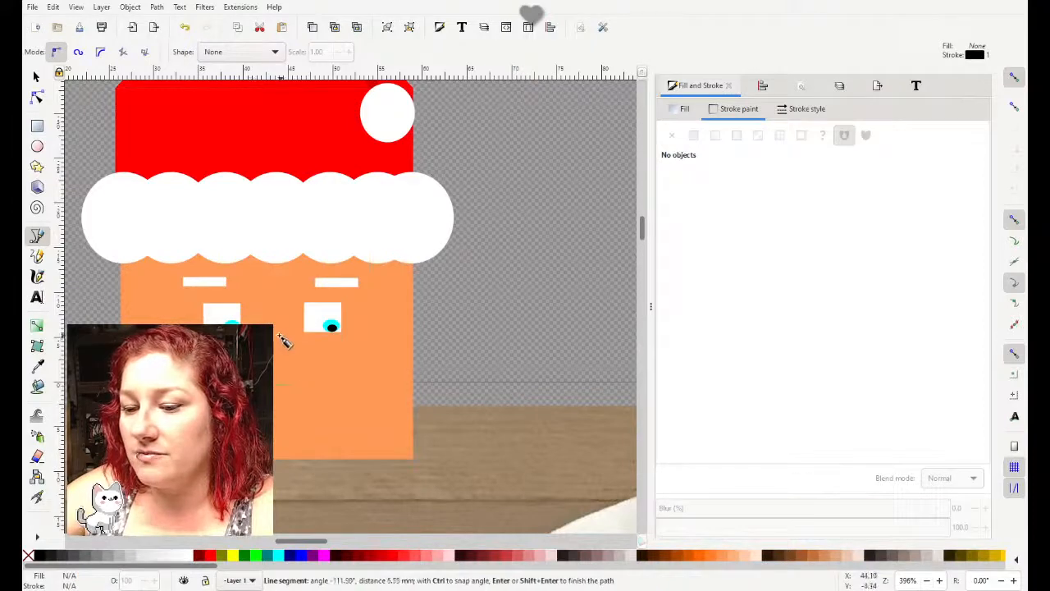
{"action": "left_click", "coordinate": [276, 328]}
{"action": "left_click", "coordinate": [275, 386]}
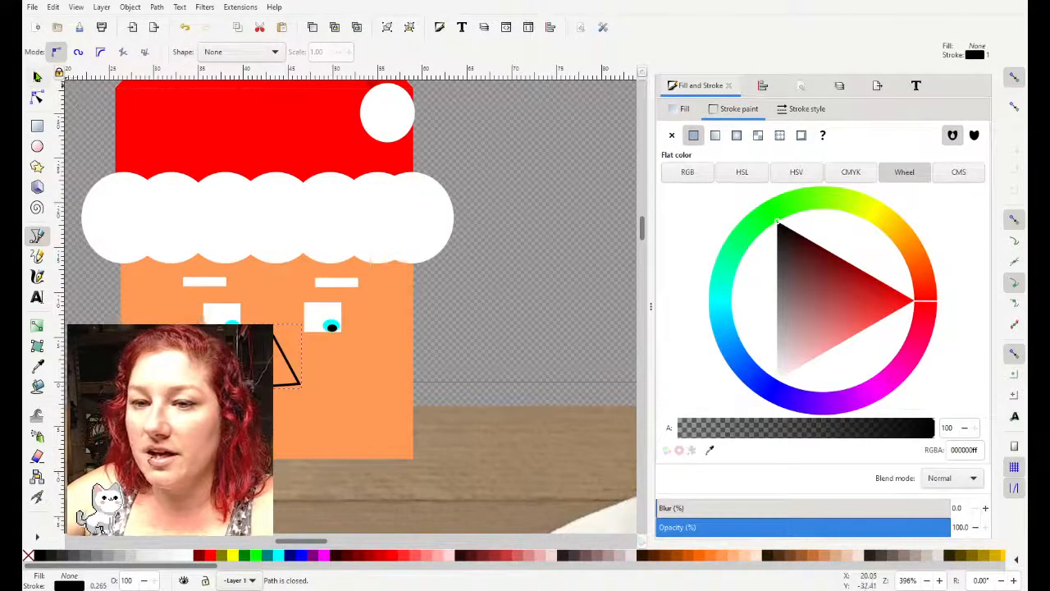
Step: Fill the nose triangle with an orange darker than the face and remove its stroke
{"action": "left_click", "coordinate": [36, 76]}
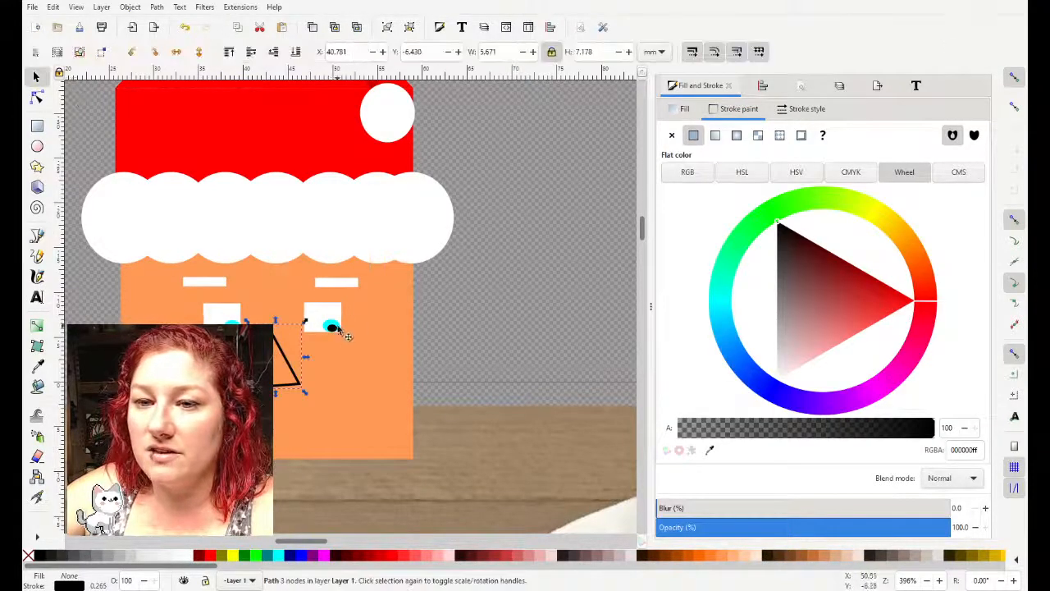
{"action": "left_click", "coordinate": [712, 561]}
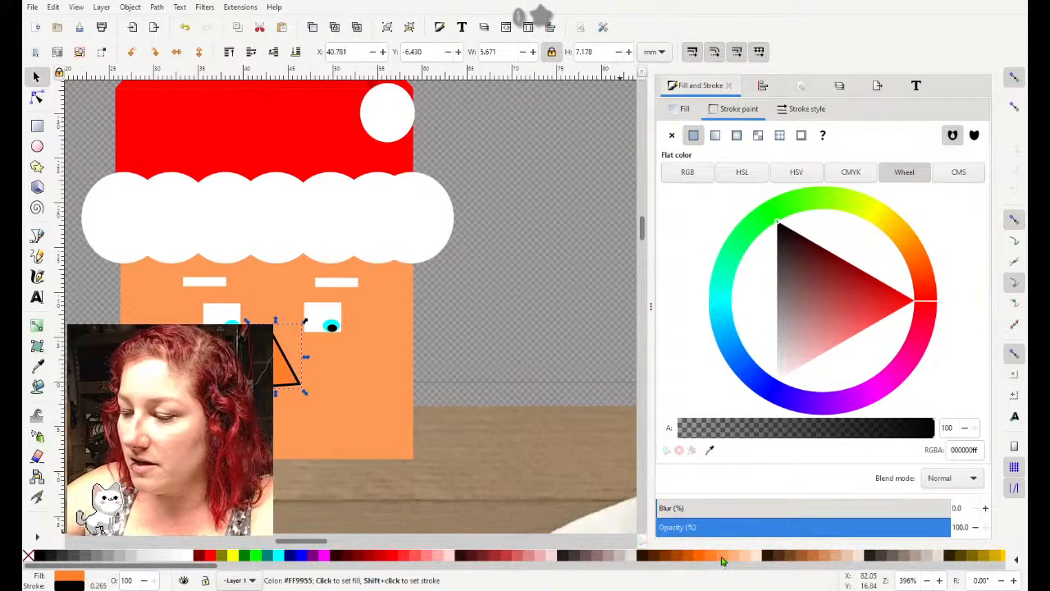
{"action": "left_click", "coordinate": [722, 562]}
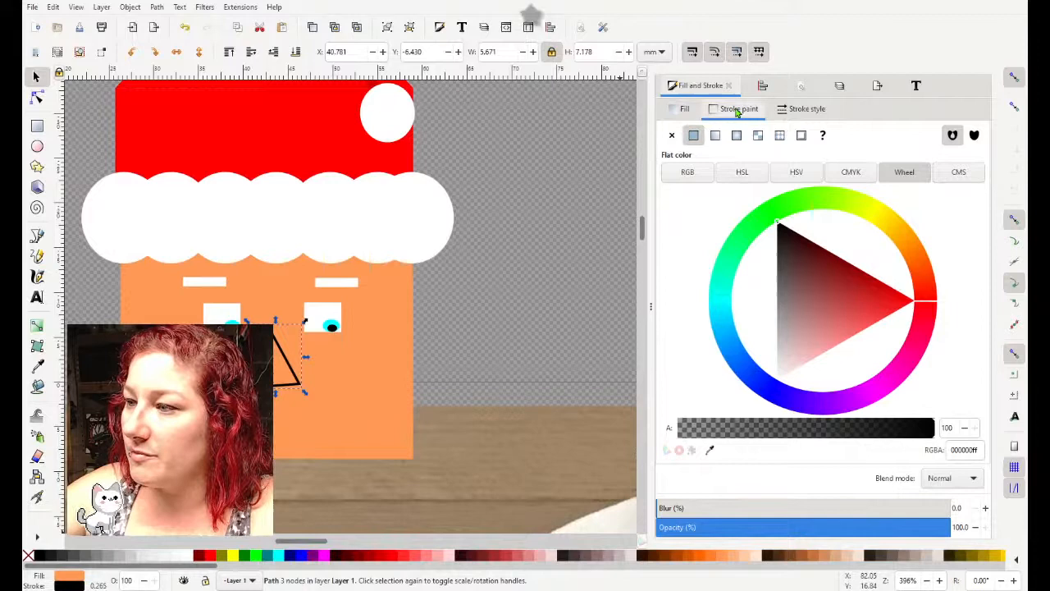
{"action": "left_click", "coordinate": [671, 136]}
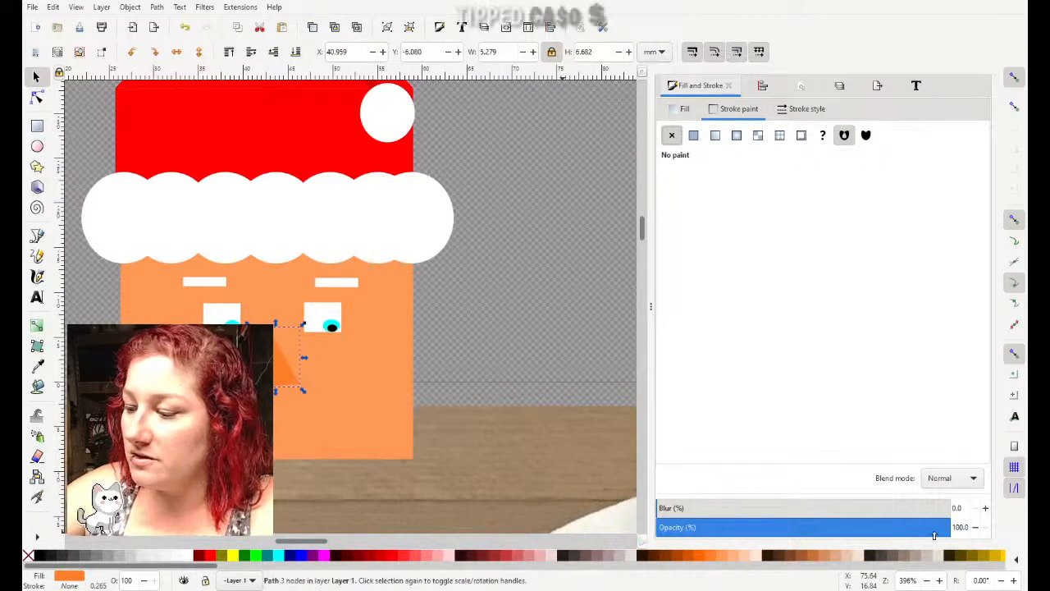
Step: Lower the nose's opacity to 64.7% and move it up about 1.1 mm between the eyes
{"action": "left_click_drag", "start_coordinate": [945, 530], "coordinate": [918, 529]}
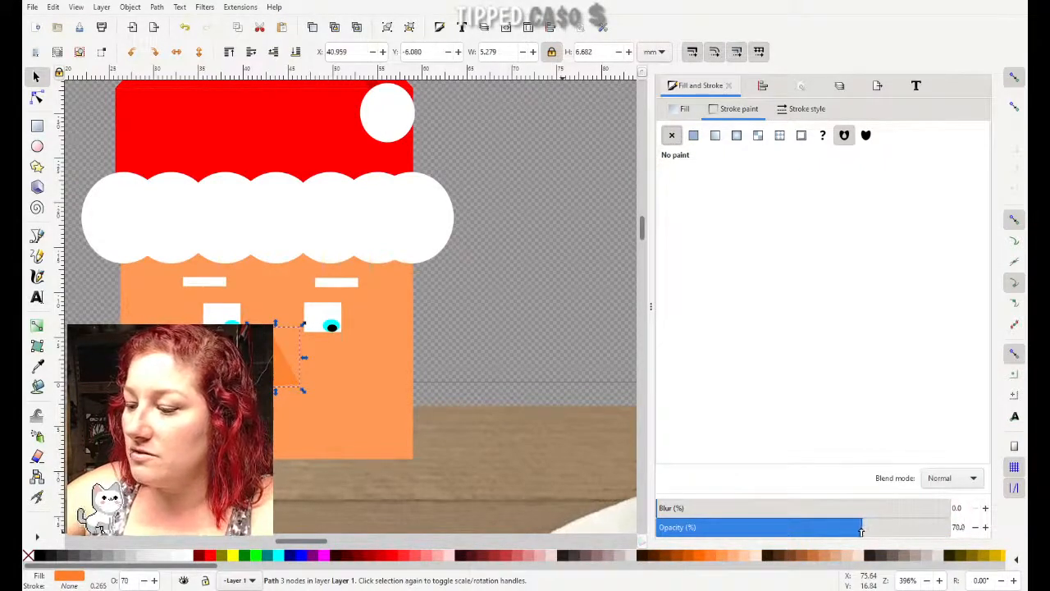
{"action": "left_click_drag", "start_coordinate": [857, 531], "coordinate": [854, 531]}
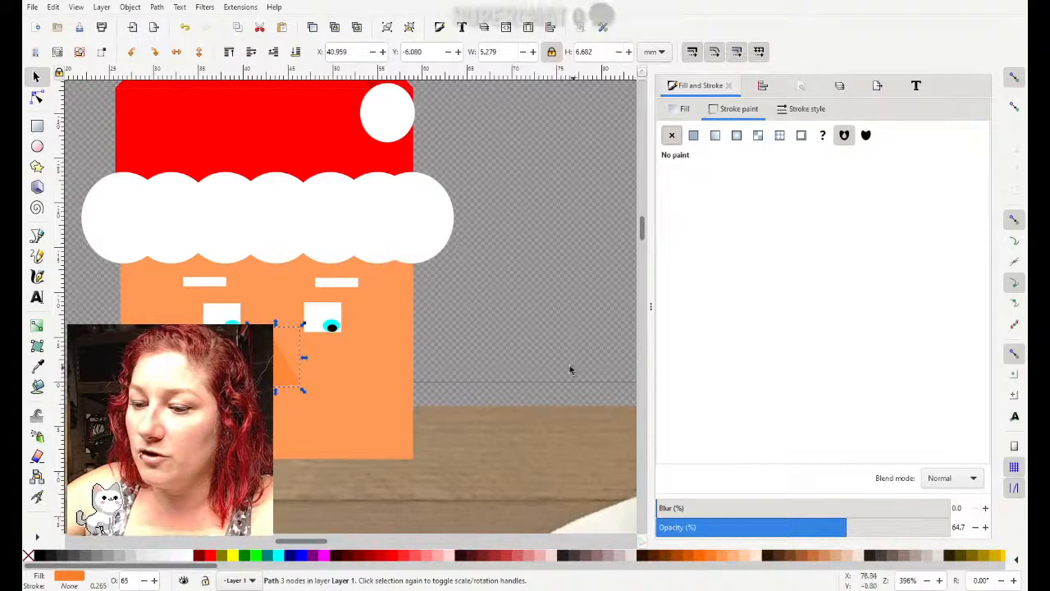
{"action": "left_click", "coordinate": [510, 330]}
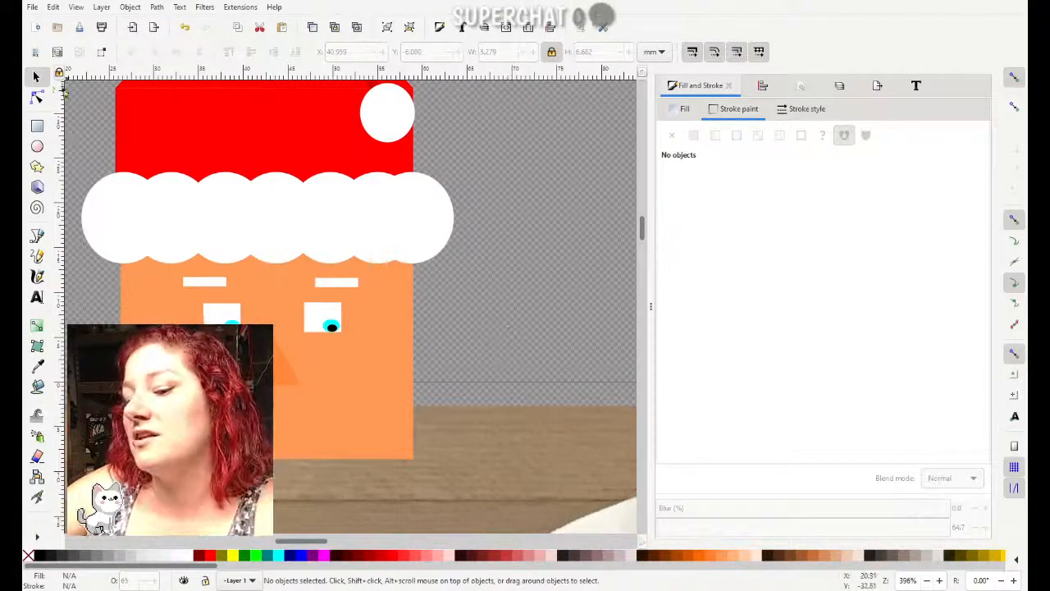
{"action": "left_click_drag", "start_coordinate": [280, 380], "coordinate": [281, 371]}
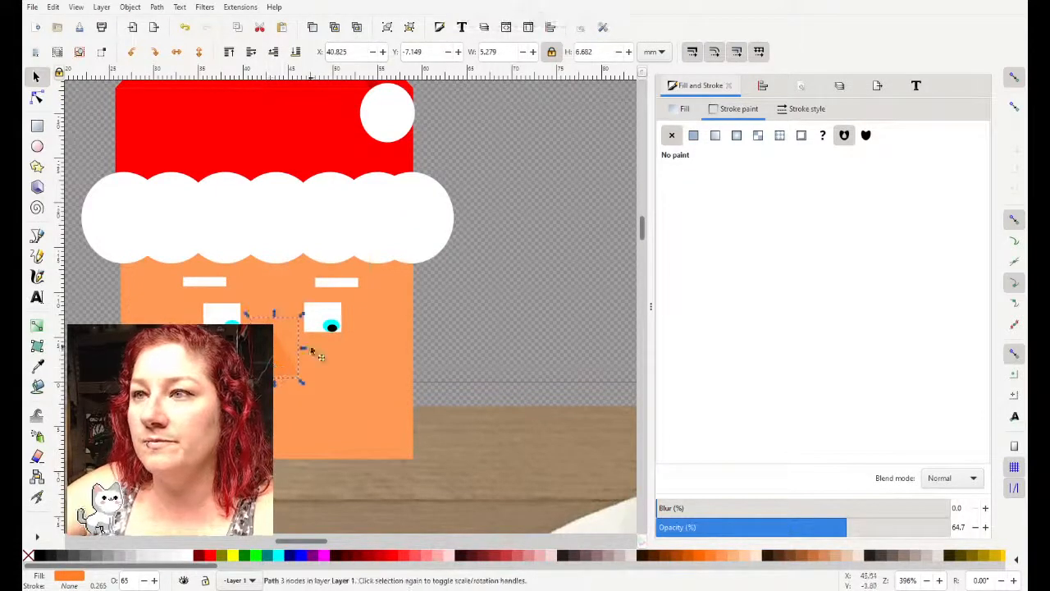
Step: Extend the orange face rectangle downward to a height of about 26.3 mm
{"action": "left_click", "coordinate": [328, 407]}
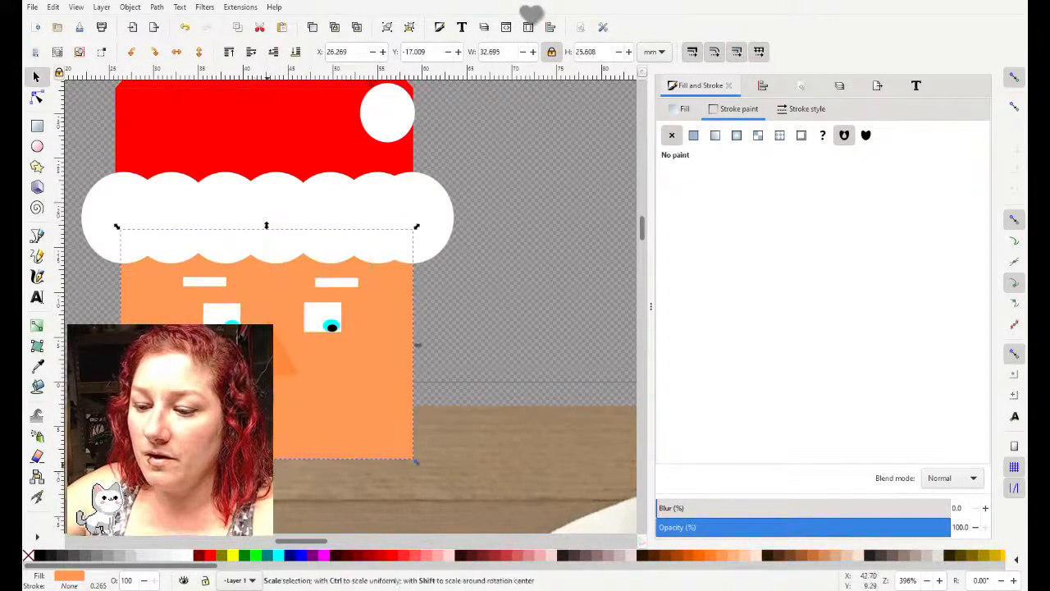
{"action": "left_click_drag", "start_coordinate": [417, 461], "coordinate": [417, 466]}
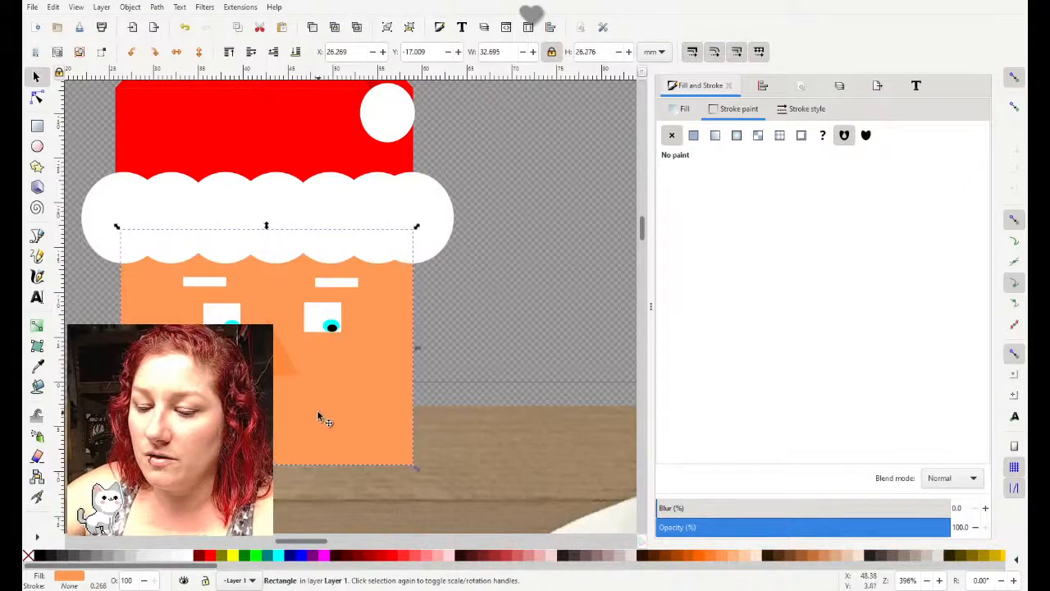
{"action": "scroll", "coordinate": [314, 414], "scroll_direction": "down", "scroll_amount": 1}
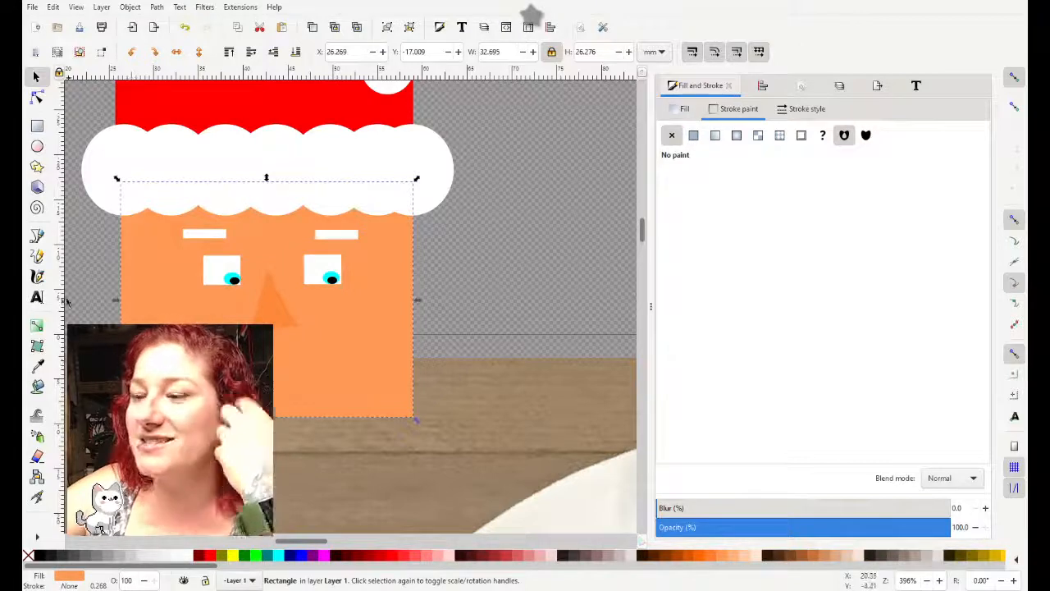
Step: Duplicate the white hat-brim group and place the copy just below the nose as the first beard row
{"action": "left_click", "coordinate": [36, 147]}
{"action": "left_click", "coordinate": [163, 160]}
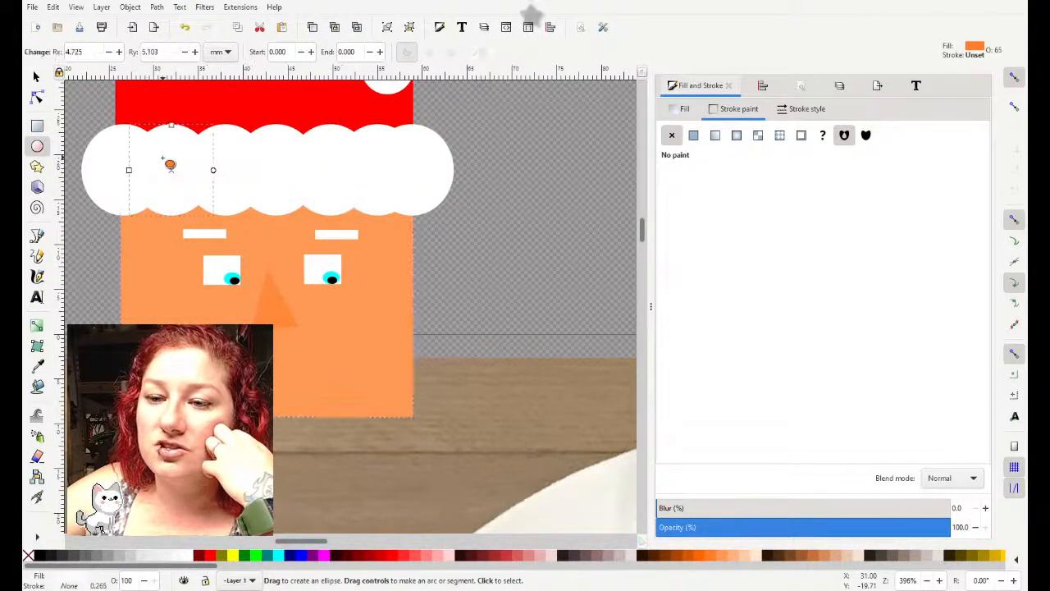
{"action": "key", "text": "s"}
{"action": "left_click", "coordinate": [115, 174]}
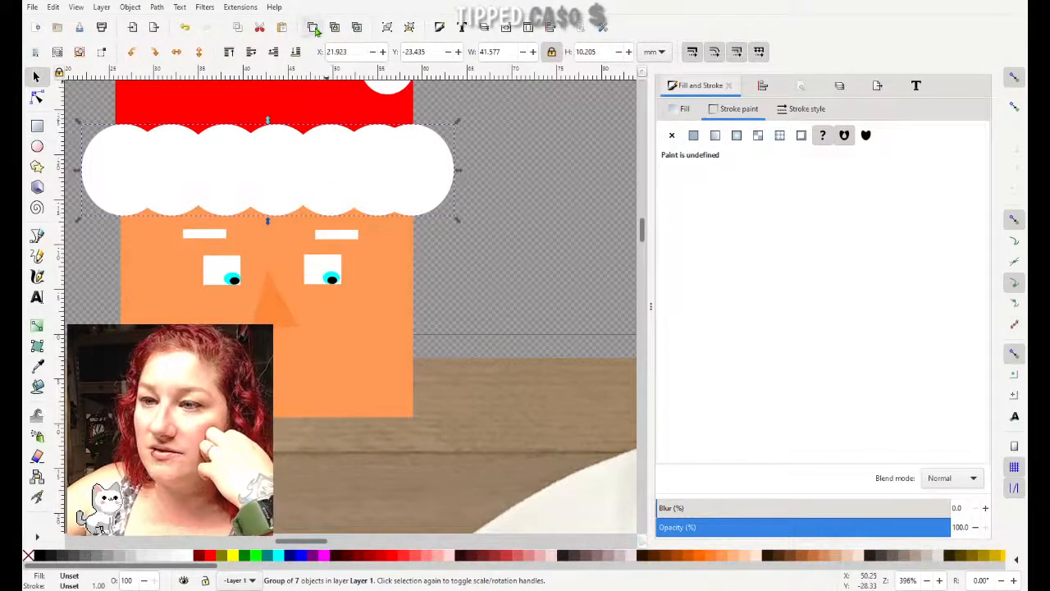
{"action": "key", "text": "ctrl+d"}
{"action": "left_click_drag", "start_coordinate": [328, 185], "coordinate": [328, 405]}
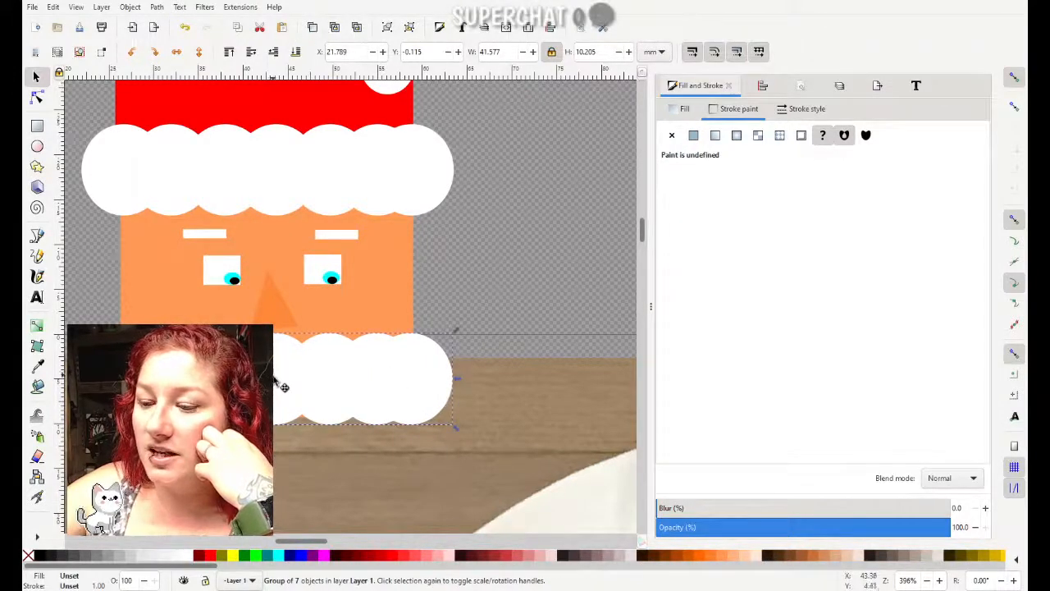
Step: Add a second beard row below the first from another copy, scaled to about 38.3 by 9.4 mm and centred
{"action": "left_click_drag", "start_coordinate": [276, 382], "coordinate": [281, 435]}
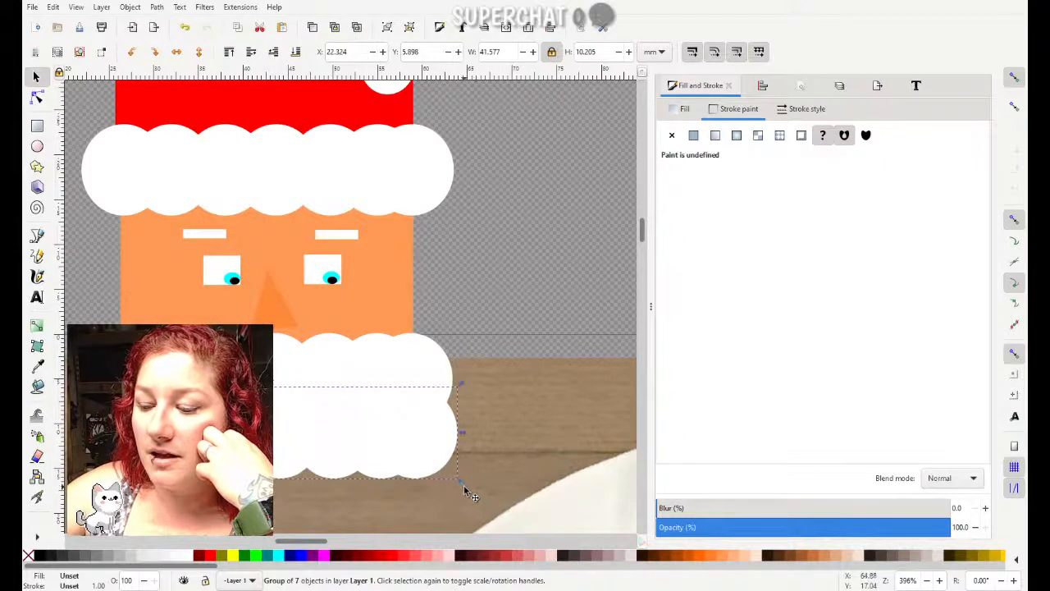
{"action": "left_click_drag", "start_coordinate": [464, 489], "coordinate": [458, 484]}
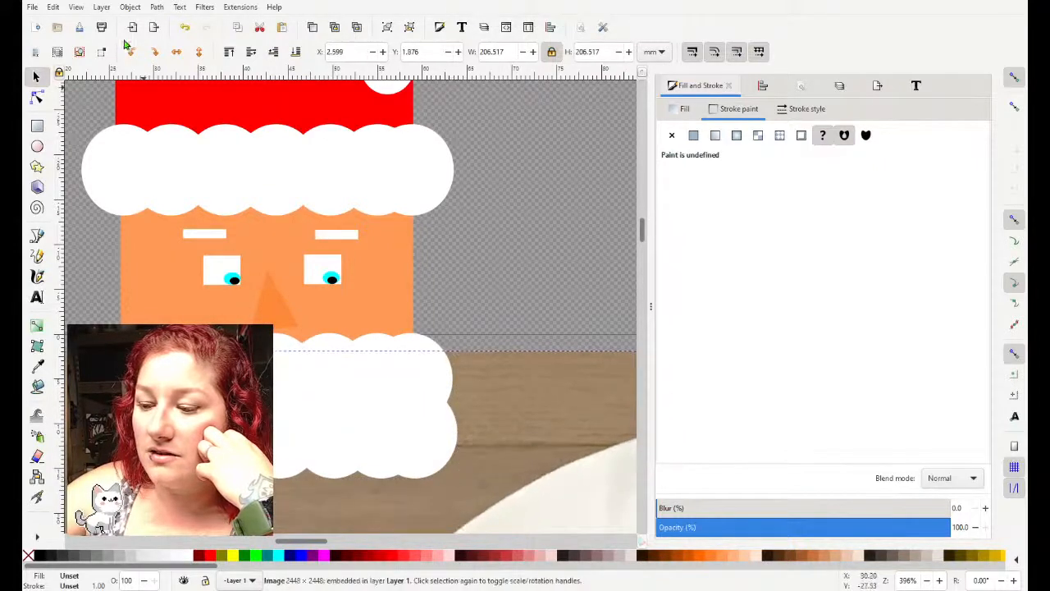
{"action": "left_click", "coordinate": [186, 28]}
{"action": "left_click", "coordinate": [411, 465]}
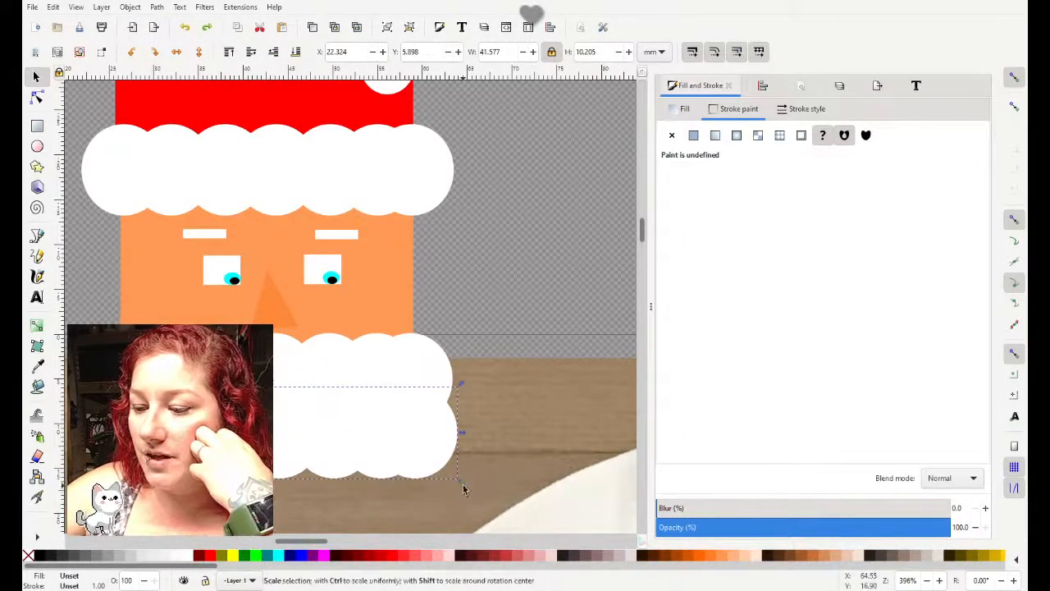
{"action": "left_click_drag", "start_coordinate": [463, 487], "coordinate": [454, 477]}
{"action": "left_click_drag", "start_coordinate": [352, 436], "coordinate": [365, 443]}
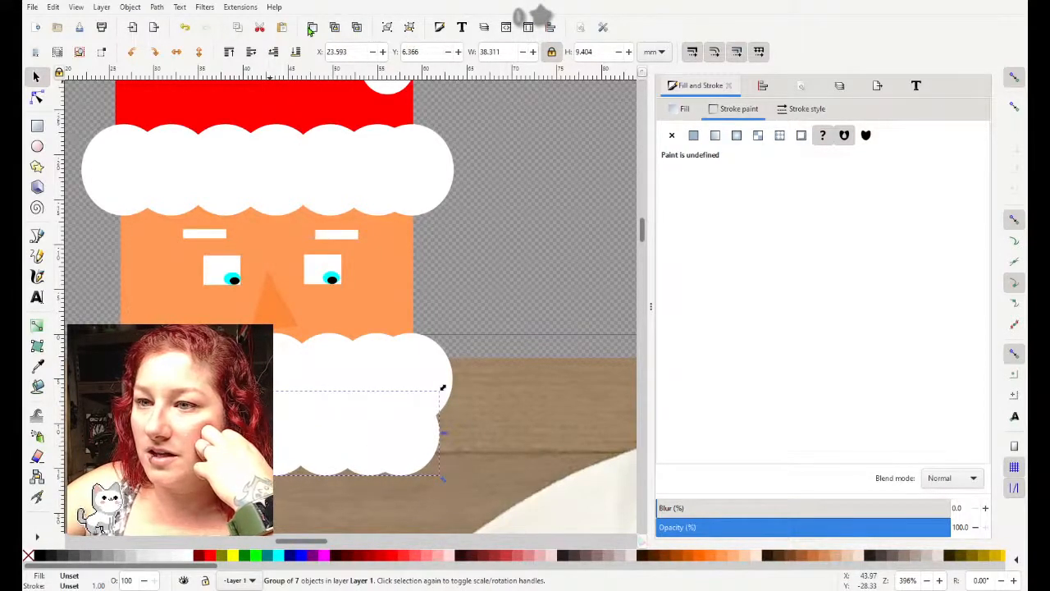
Step: Add a third beard row below the second from a copy, scaled to about 33.4 by 8.2 mm
{"action": "left_click_drag", "start_coordinate": [300, 441], "coordinate": [303, 498]}
{"action": "scroll", "coordinate": [391, 493], "scroll_direction": "down", "scroll_amount": 3}
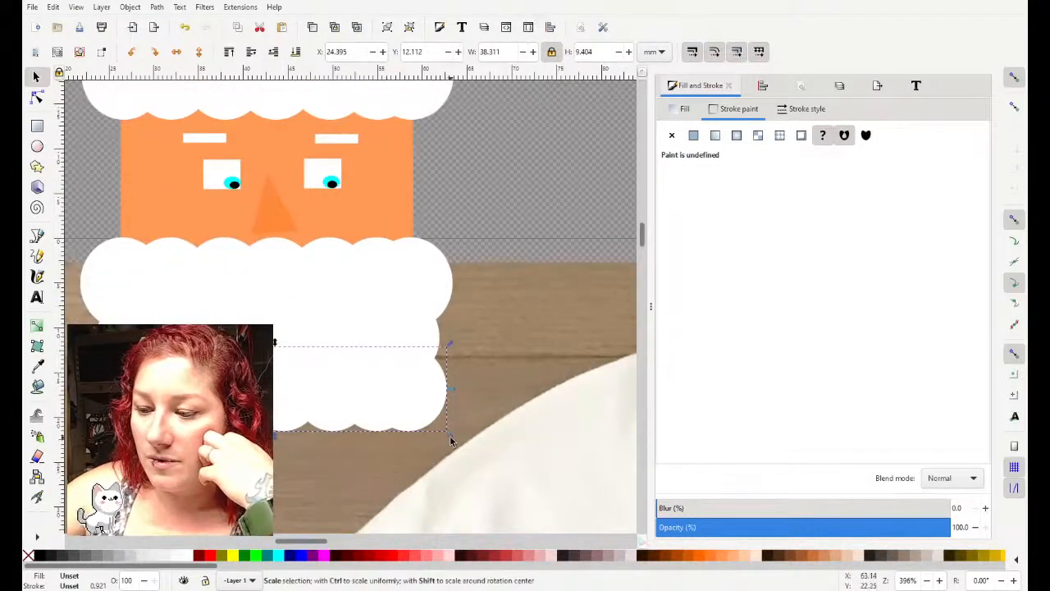
{"action": "left_click_drag", "start_coordinate": [450, 442], "coordinate": [441, 426]}
{"action": "left_click_drag", "start_coordinate": [356, 387], "coordinate": [364, 398]}
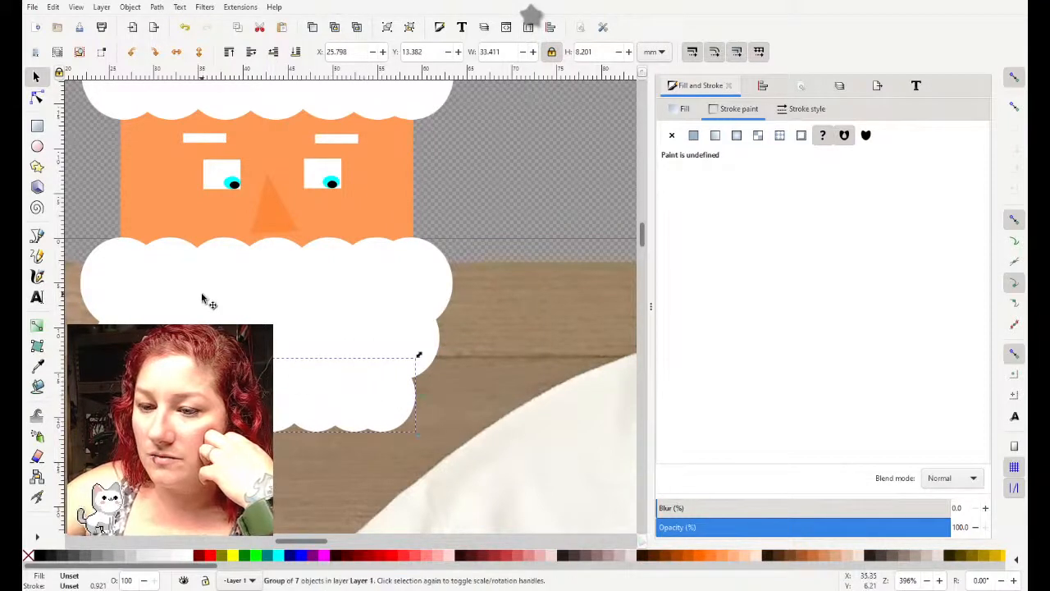
Step: Shrink the top beard row to about 39.2 mm wide and the middle row to about 35 mm, re-centring both under the face
{"action": "left_click", "coordinate": [227, 279]}
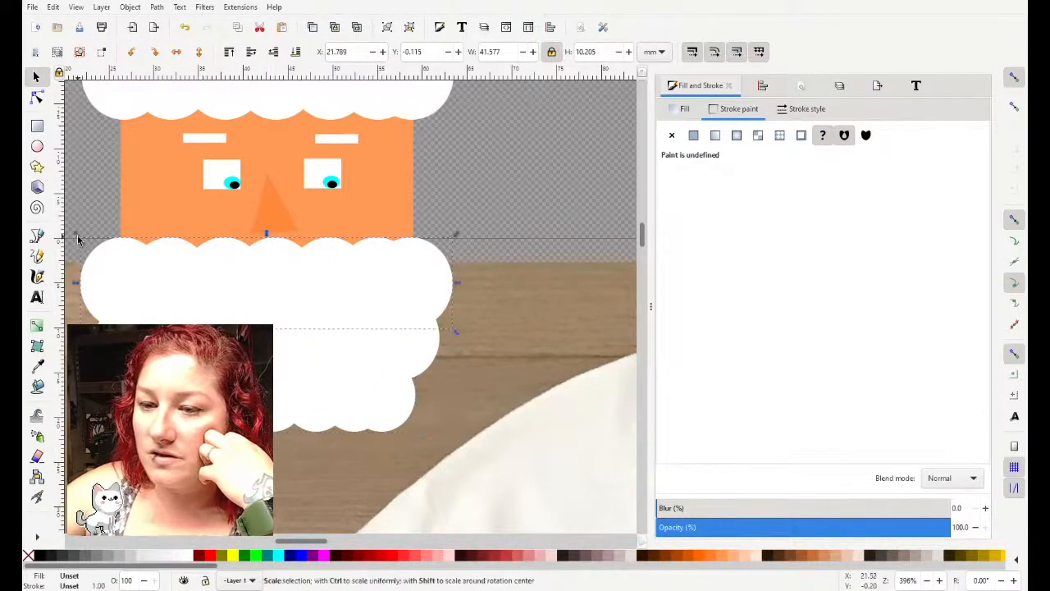
{"action": "left_click_drag", "start_coordinate": [81, 245], "coordinate": [99, 238]}
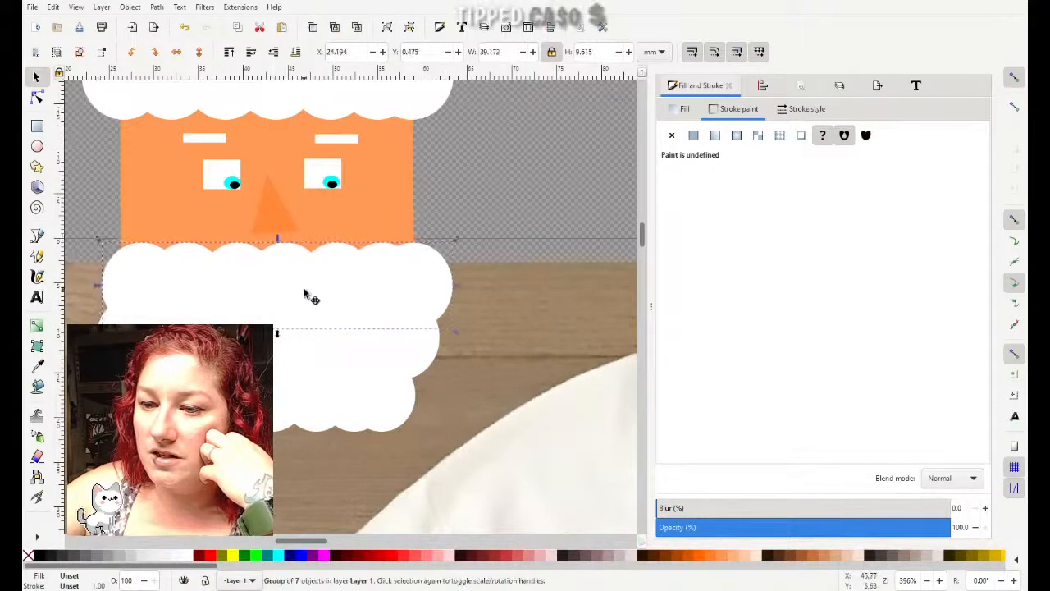
{"action": "left_click_drag", "start_coordinate": [304, 290], "coordinate": [294, 287]}
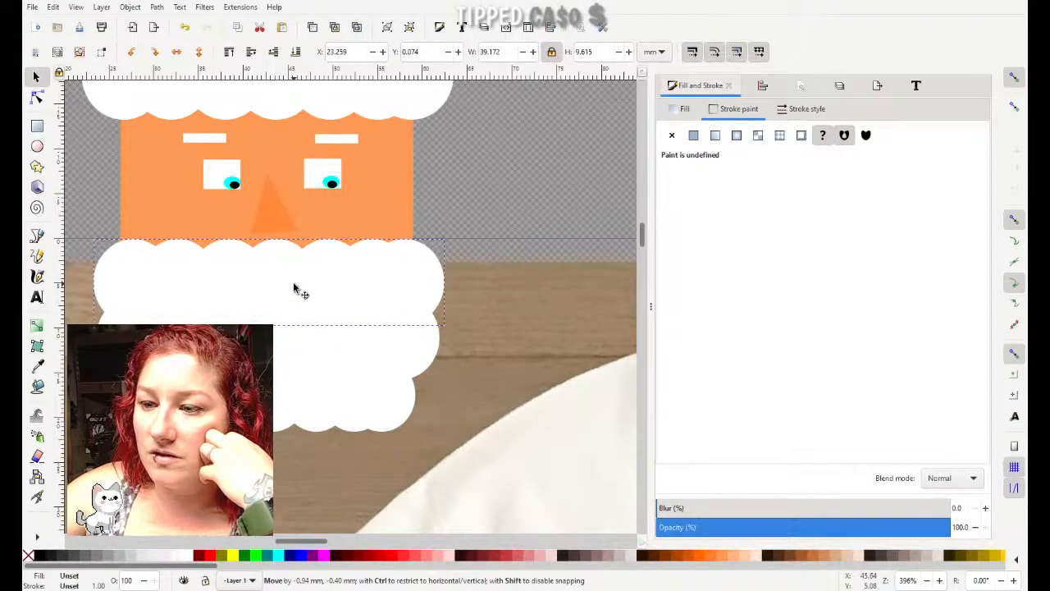
{"action": "left_click", "coordinate": [287, 370]}
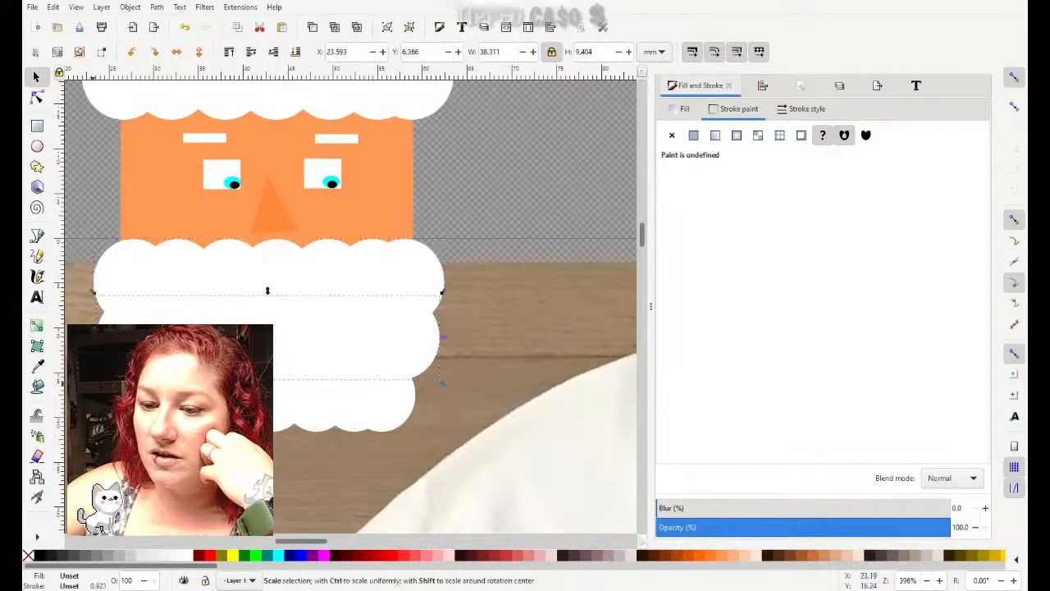
{"action": "left_click_drag", "start_coordinate": [95, 382], "coordinate": [124, 375]}
{"action": "left_click_drag", "start_coordinate": [266, 351], "coordinate": [256, 348]}
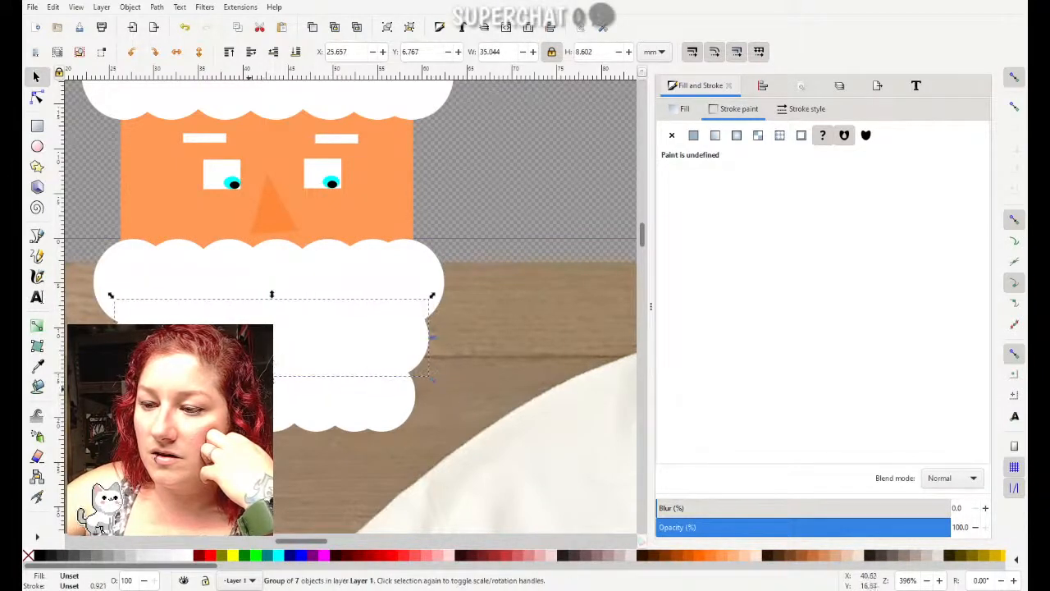
Step: Shrink the bottom beard row to about 28.8 by 7.1 mm and centre it under the middle row
{"action": "left_click", "coordinate": [418, 357]}
{"action": "left_click_drag", "start_coordinate": [274, 432], "coordinate": [292, 422]}
{"action": "left_click_drag", "start_coordinate": [315, 362], "coordinate": [301, 368]}
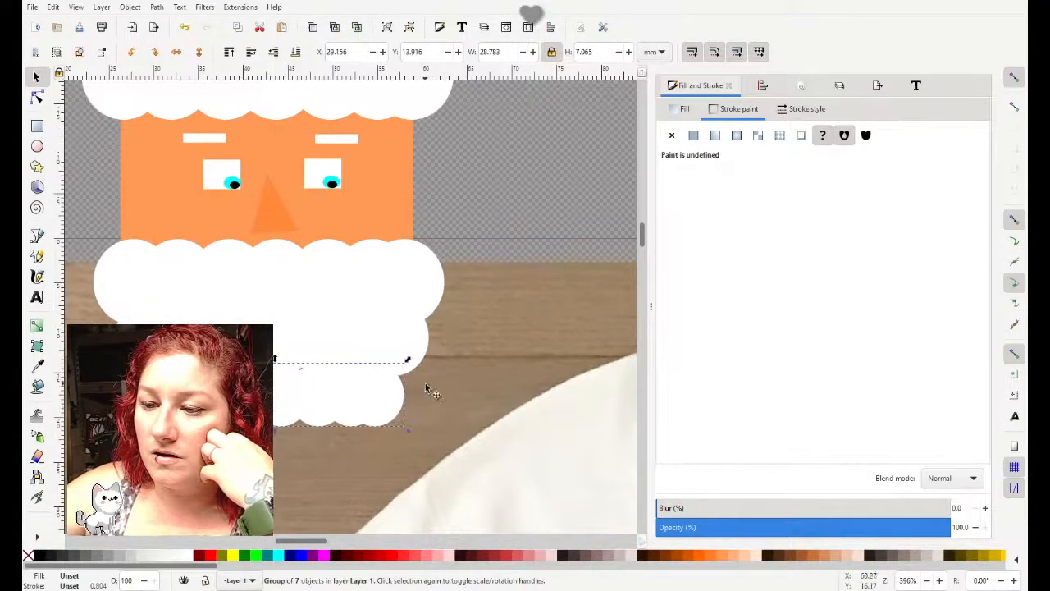
Step: Draw a thin mouth rectangle about 8.5 by 1.3 mm on the upper beard and fill it with a muted red
{"action": "scroll", "coordinate": [424, 389], "scroll_direction": "up", "scroll_amount": 2}
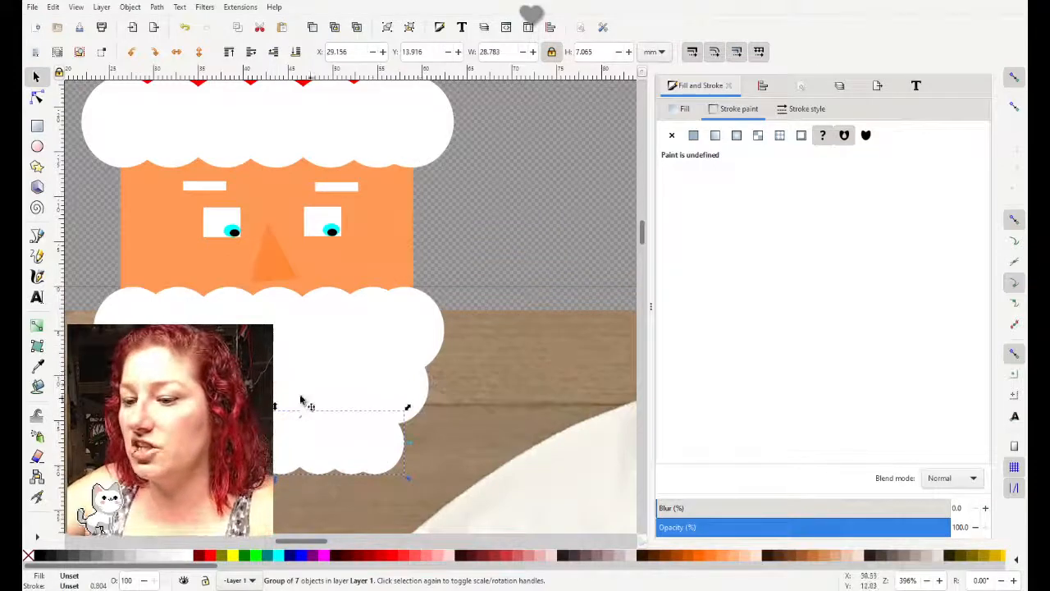
{"action": "left_click", "coordinate": [38, 127]}
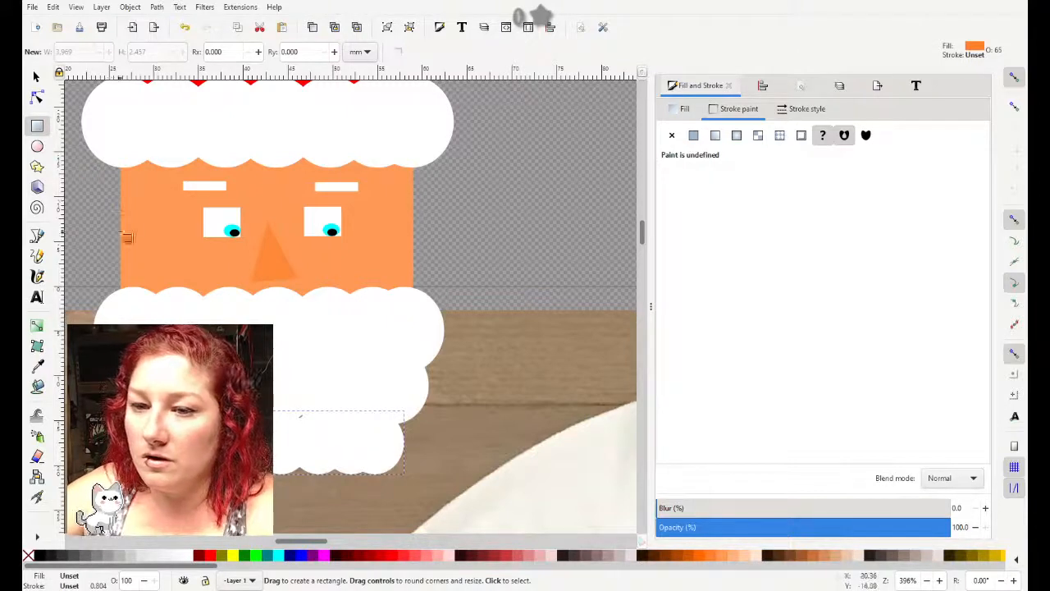
{"action": "left_click_drag", "start_coordinate": [240, 328], "coordinate": [310, 338]}
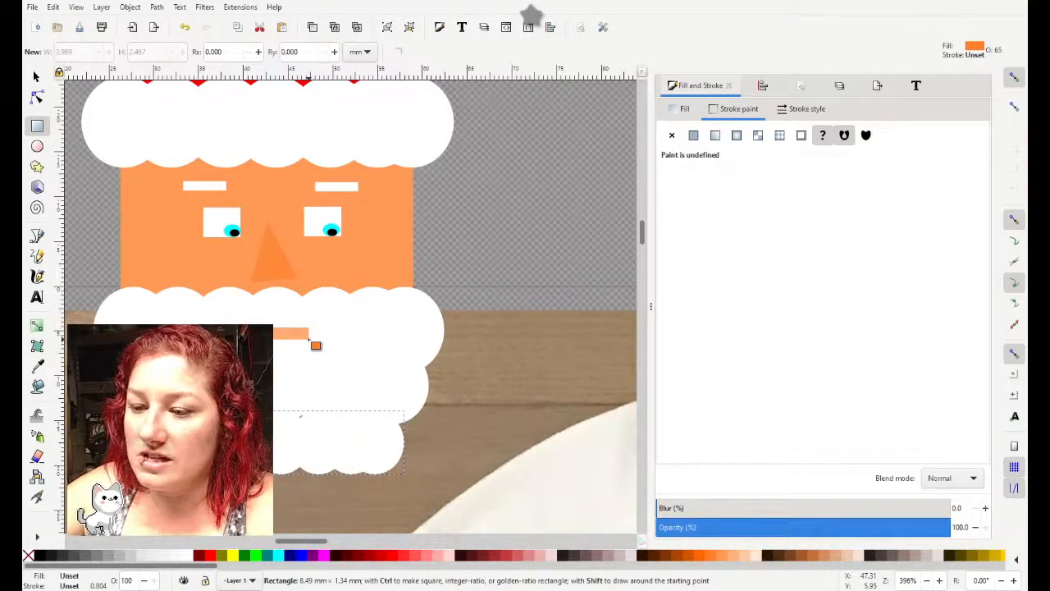
{"action": "left_click_drag", "start_coordinate": [309, 338], "coordinate": [309, 338]}
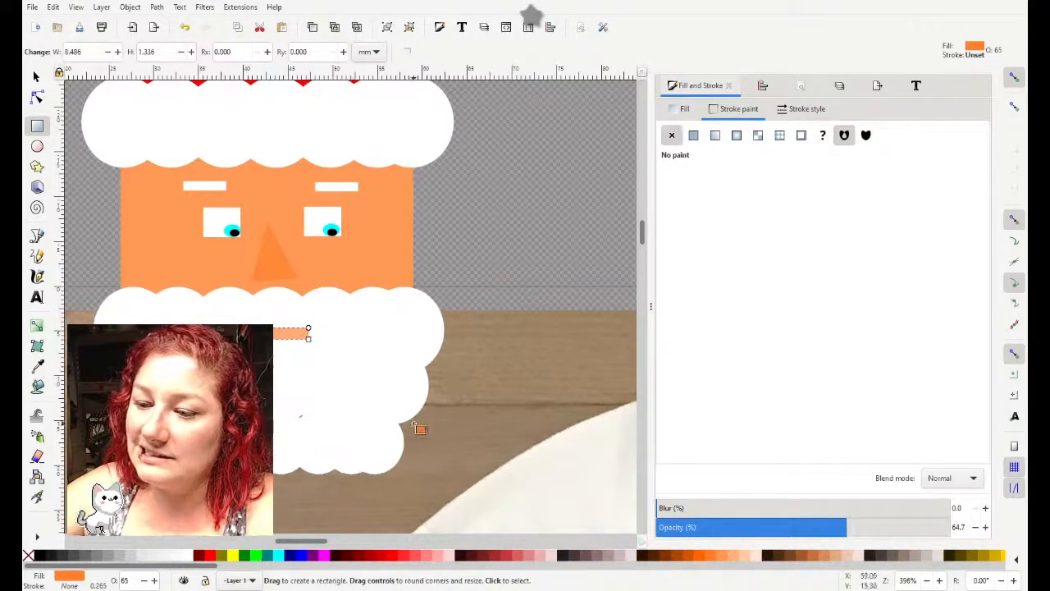
{"action": "left_click", "coordinate": [530, 563]}
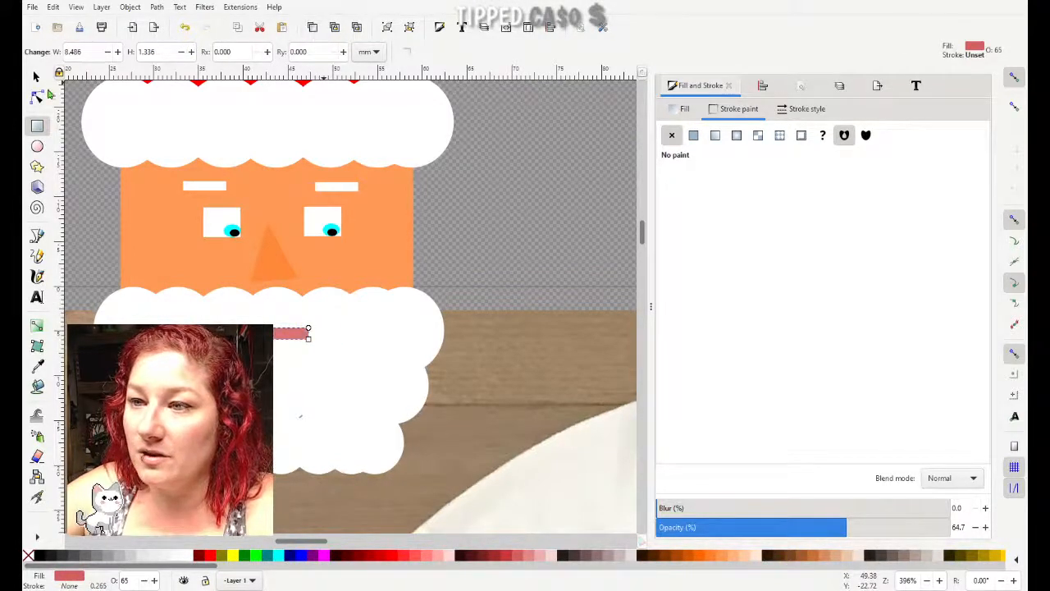
Step: Place a copy of the muted red mouth bar about 3.3 mm below the original
{"action": "left_click", "coordinate": [36, 76]}
{"action": "left_click_drag", "start_coordinate": [303, 336], "coordinate": [292, 361]}
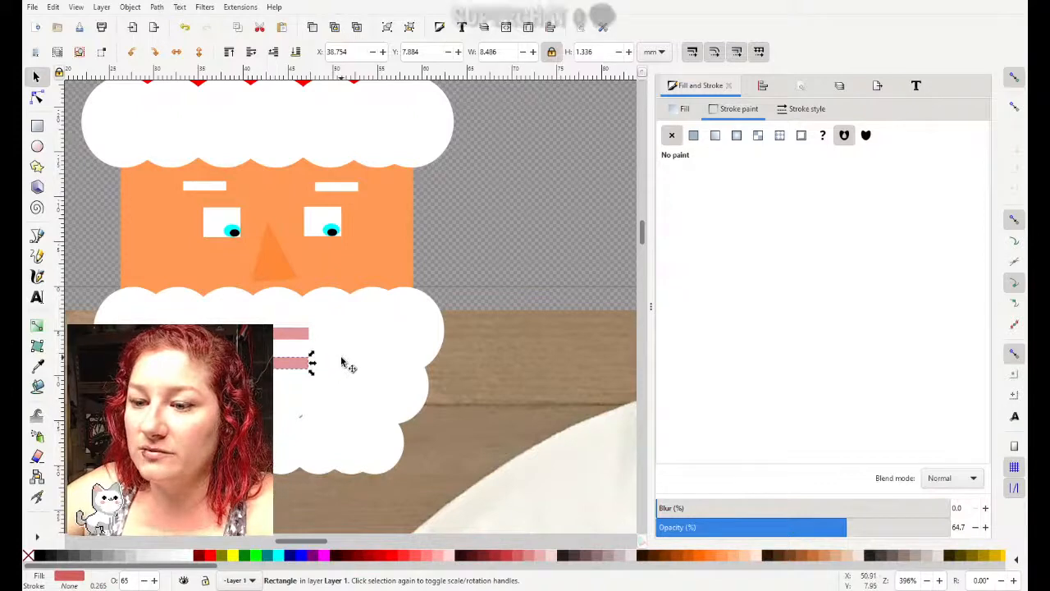
{"action": "scroll", "coordinate": [402, 349], "scroll_direction": "up", "scroll_amount": 5}
{"action": "scroll", "coordinate": [402, 356], "scroll_direction": "down", "scroll_amount": 3}
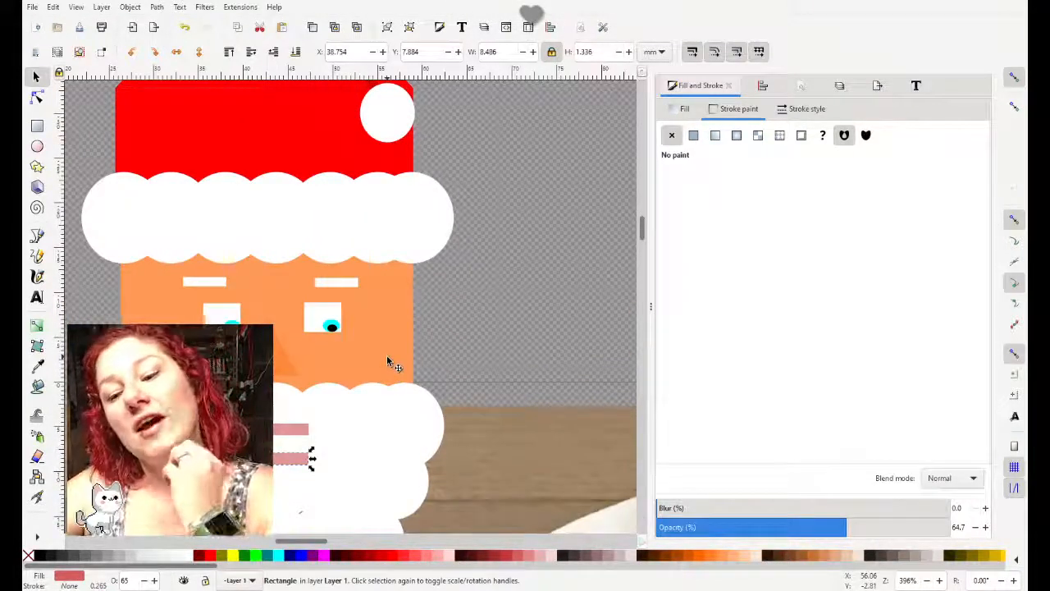
{"action": "scroll", "coordinate": [390, 364], "scroll_direction": "down", "scroll_amount": 2}
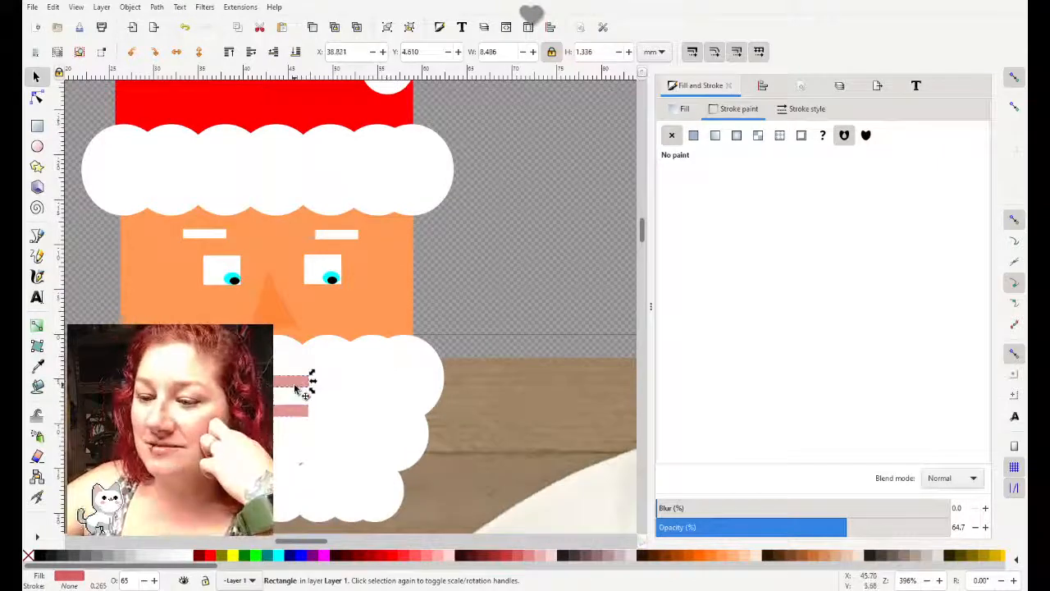
Step: Delete both muted red mouth bars from the beard
{"action": "key", "text": "Delete"}
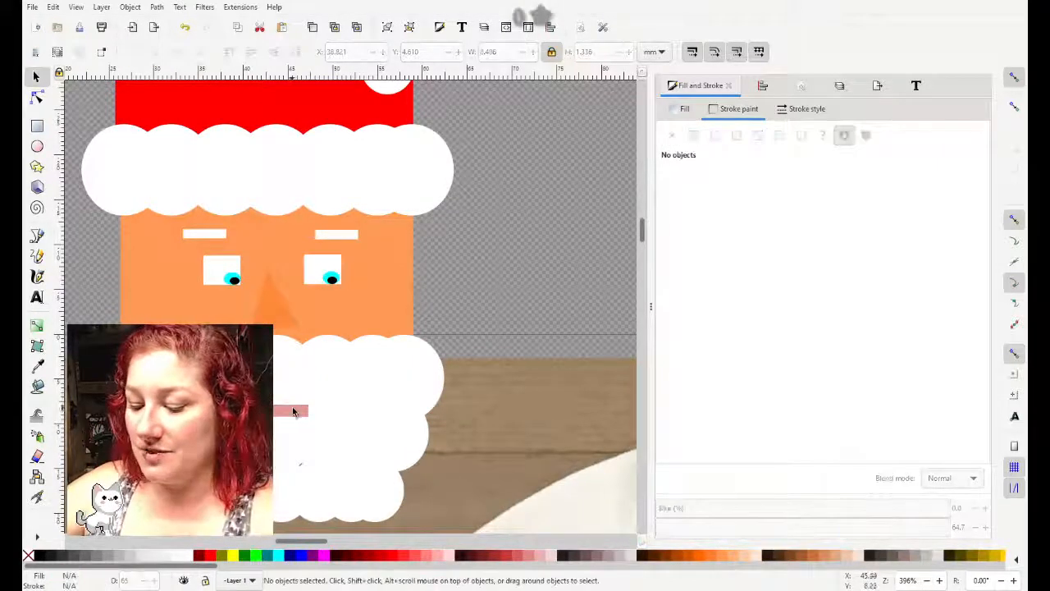
{"action": "left_click", "coordinate": [294, 410]}
{"action": "key", "text": "Delete"}
Step: Draw a closed mouth outline about 9.9 by 4.4 mm on the upper beard below the nose with the Pen tool
{"action": "scroll", "coordinate": [294, 415], "scroll_direction": "down", "scroll_amount": 2}
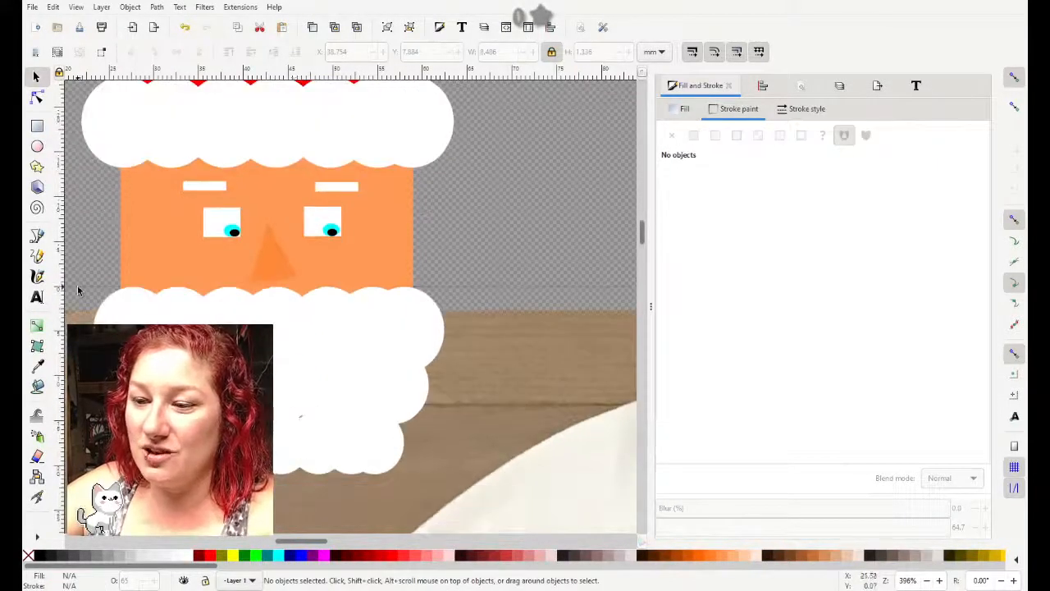
{"action": "key", "text": "b"}
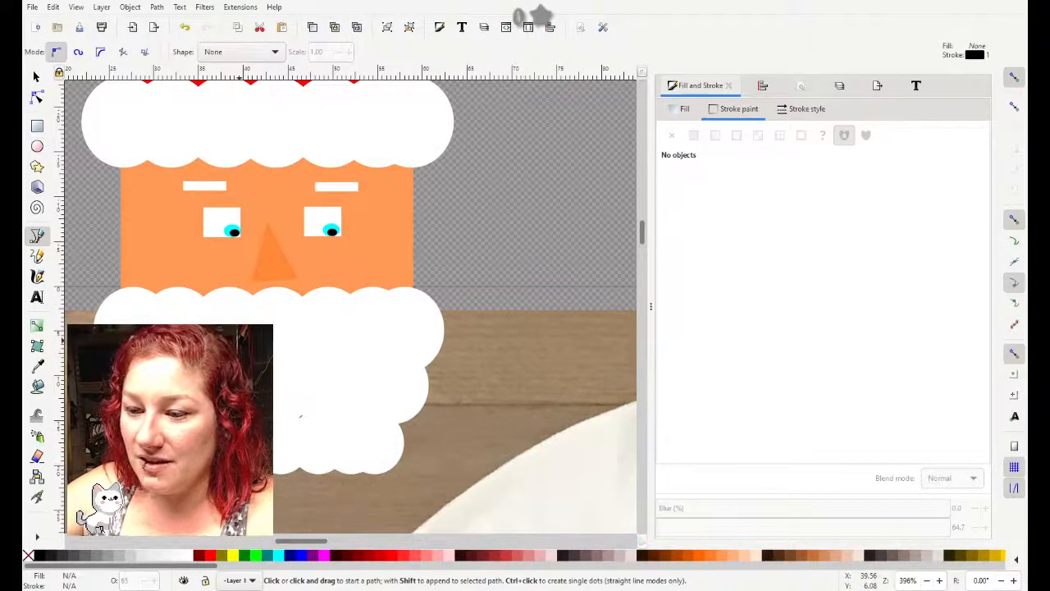
{"action": "left_click", "coordinate": [300, 416]}
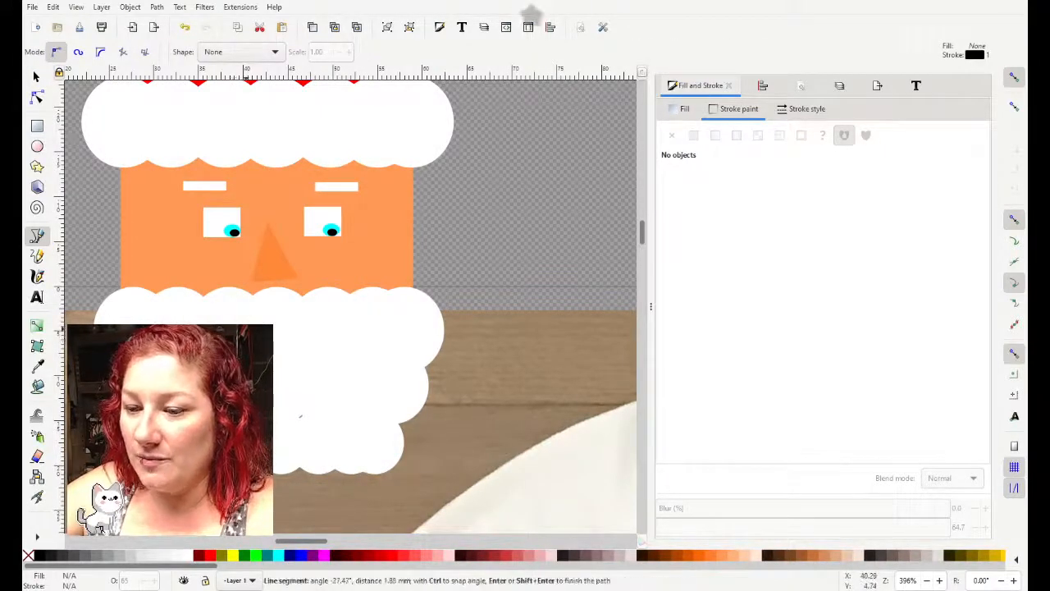
{"action": "left_click", "coordinate": [286, 326]}
{"action": "left_click", "coordinate": [295, 328]}
{"action": "left_click", "coordinate": [307, 333]}
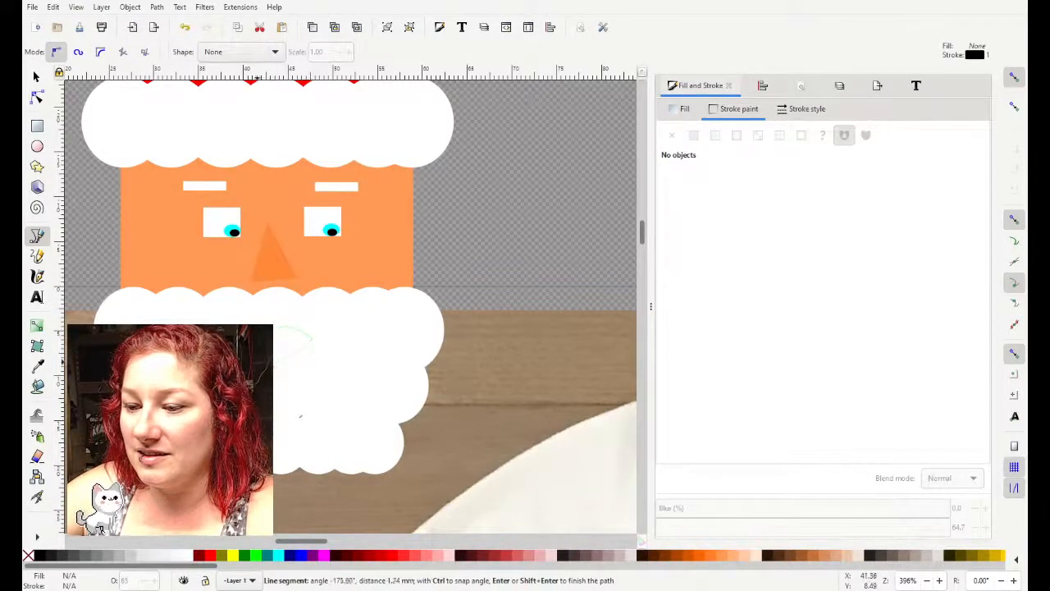
{"action": "key", "text": "Return"}
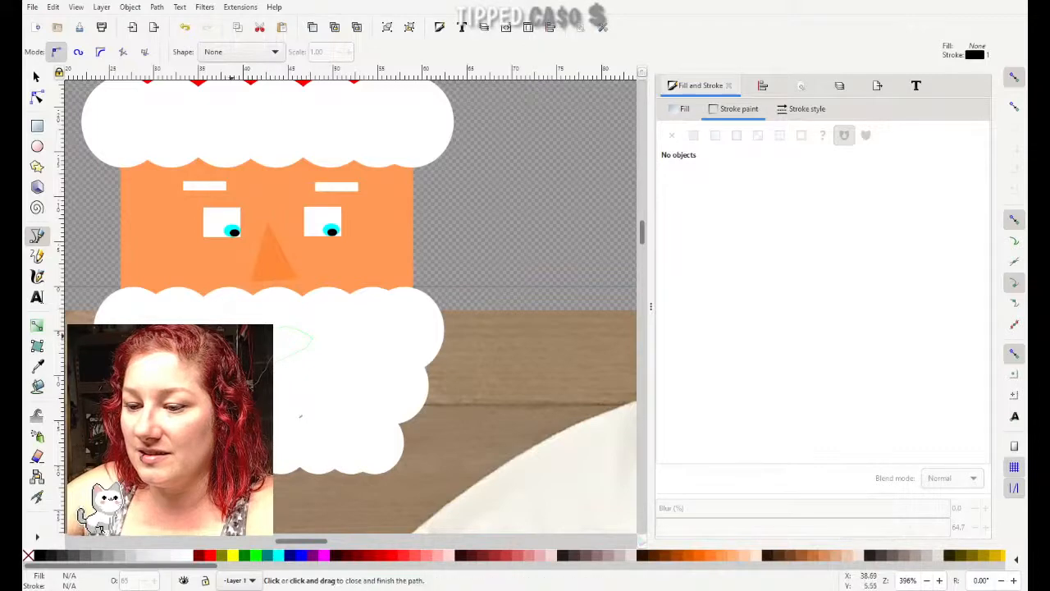
Step: Fill the mouth shape with dark red and remove its stroke
{"action": "left_click", "coordinate": [36, 78]}
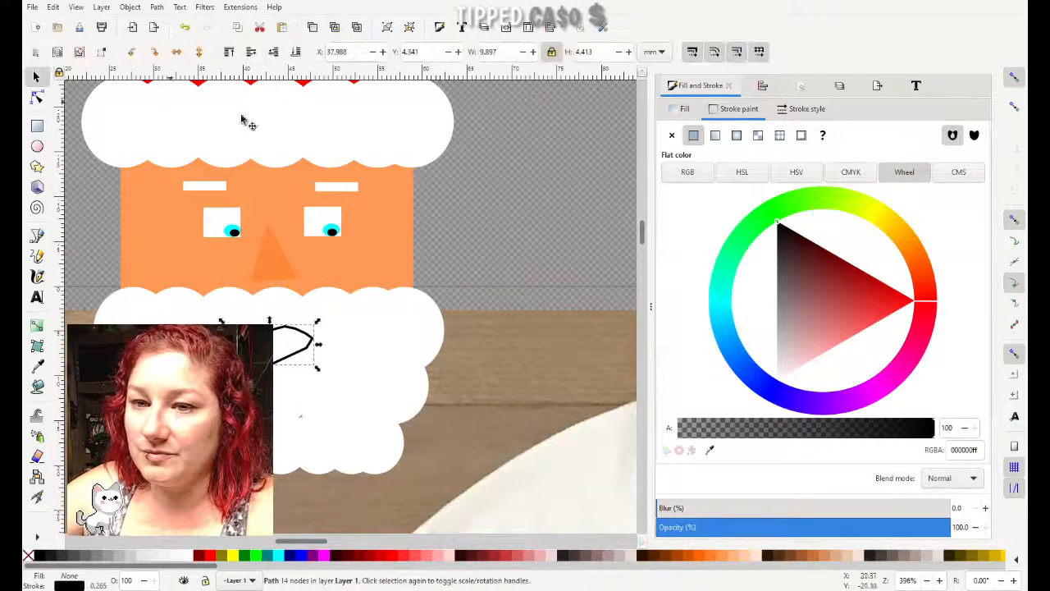
{"action": "left_click", "coordinate": [357, 558]}
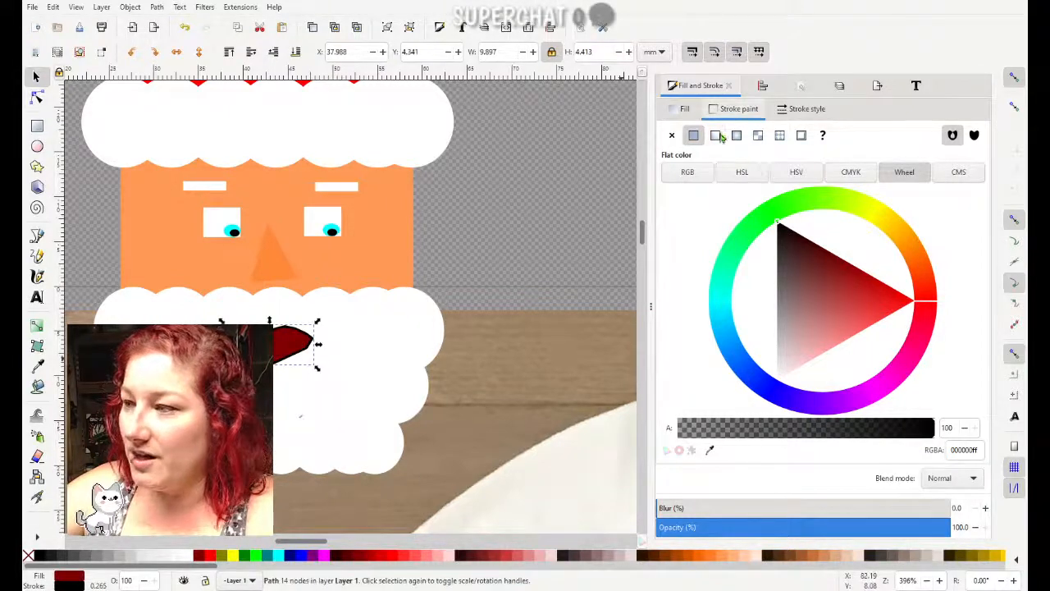
{"action": "left_click", "coordinate": [672, 136]}
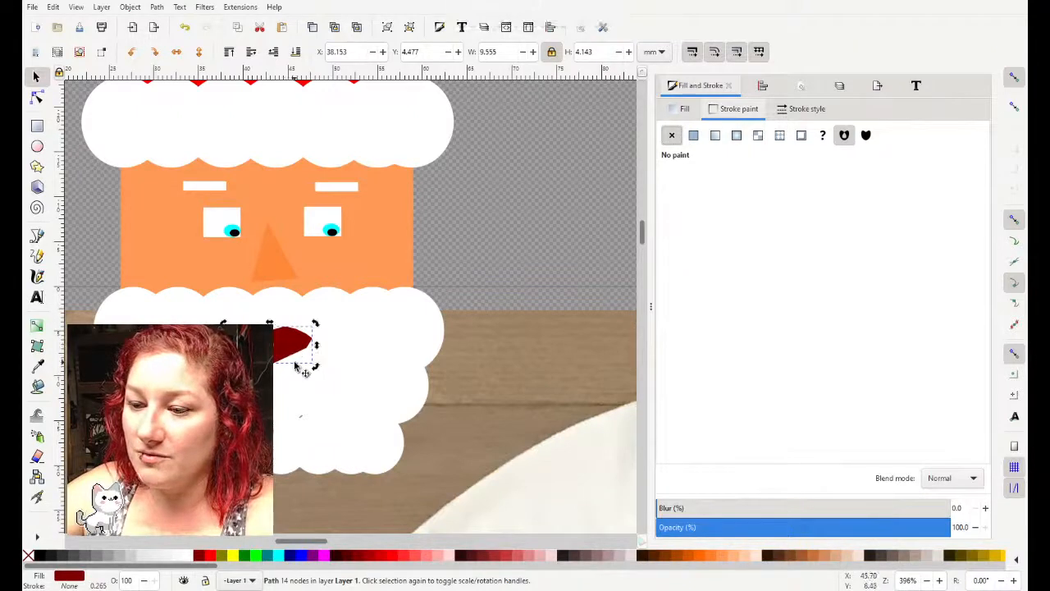
Step: Draw a thin rectangle about 7.1 by 0.6 mm across the middle of the dark red mouth and fill it white
{"action": "left_click", "coordinate": [317, 403]}
{"action": "left_click", "coordinate": [37, 125]}
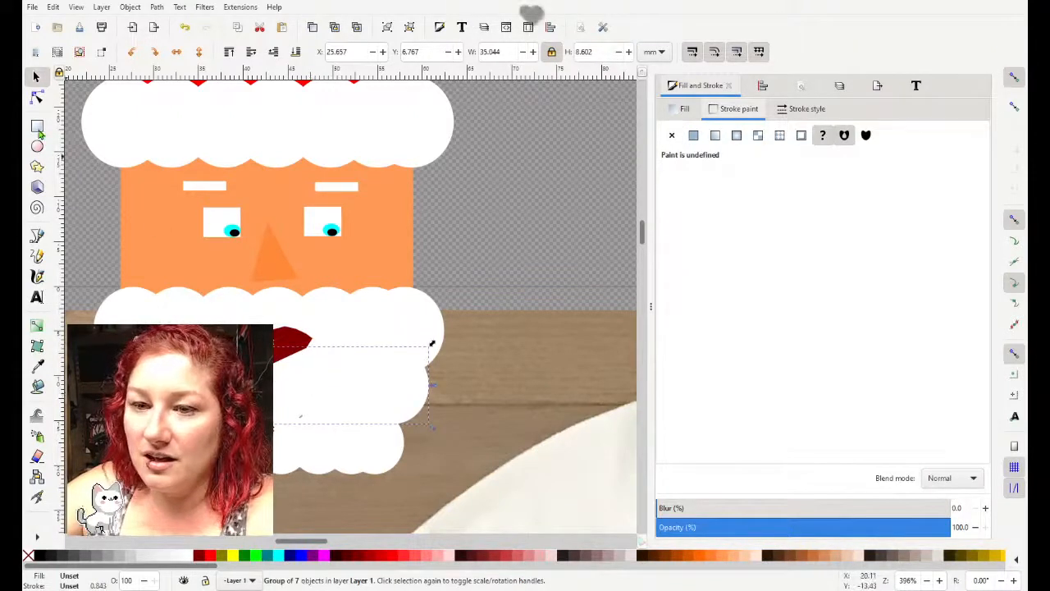
{"action": "left_click", "coordinate": [244, 343]}
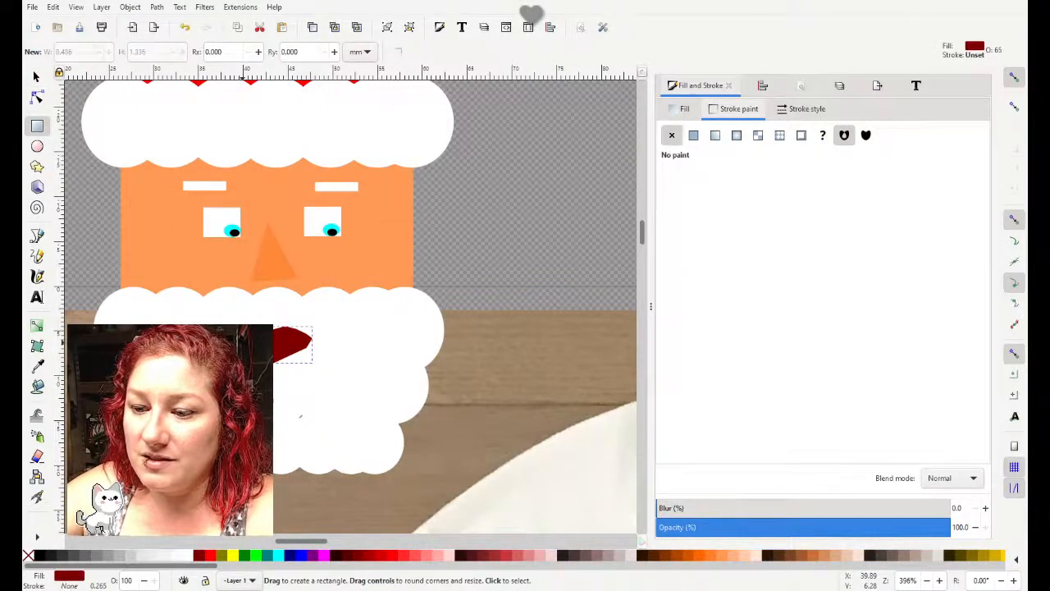
{"action": "left_click_drag", "start_coordinate": [242, 342], "coordinate": [306, 348]}
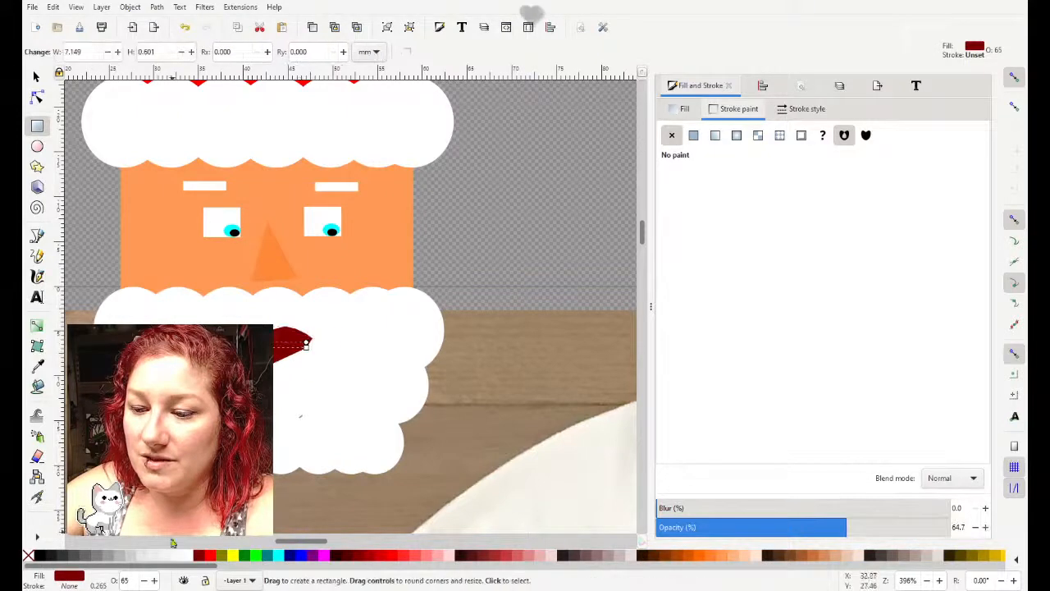
{"action": "left_click", "coordinate": [180, 556]}
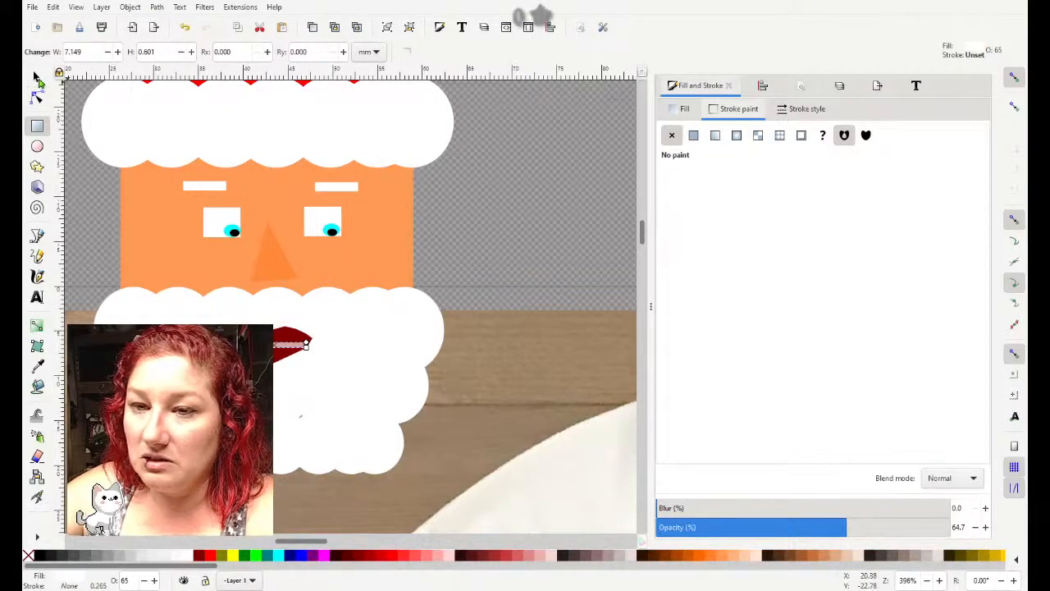
Step: Reposition the white teeth bar inside the mouth and enlarge it to about 7.9 by 0.66 mm
{"action": "left_click", "coordinate": [37, 78]}
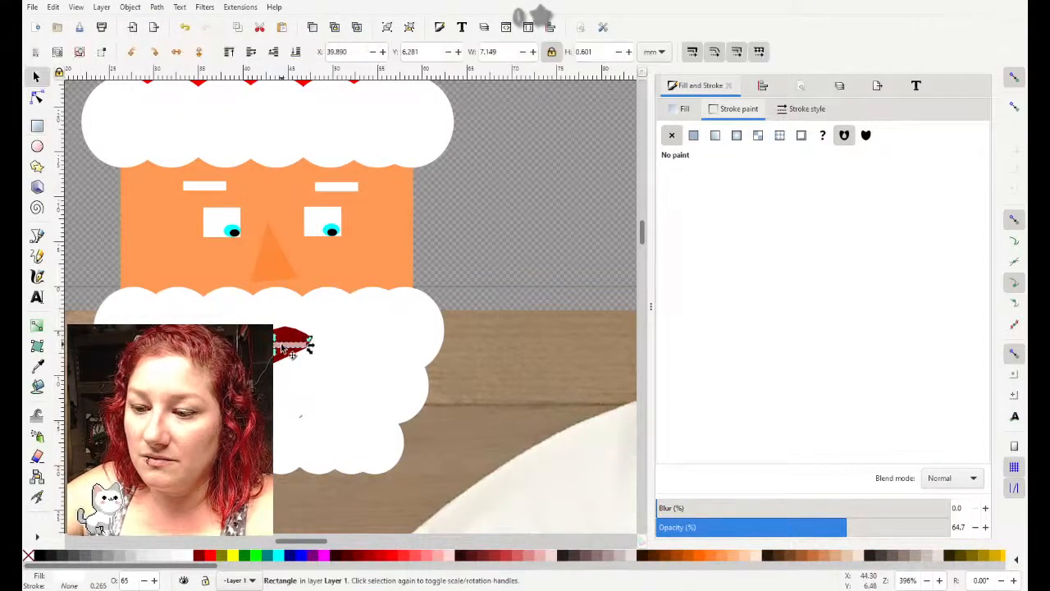
{"action": "left_click_drag", "start_coordinate": [283, 346], "coordinate": [279, 348]}
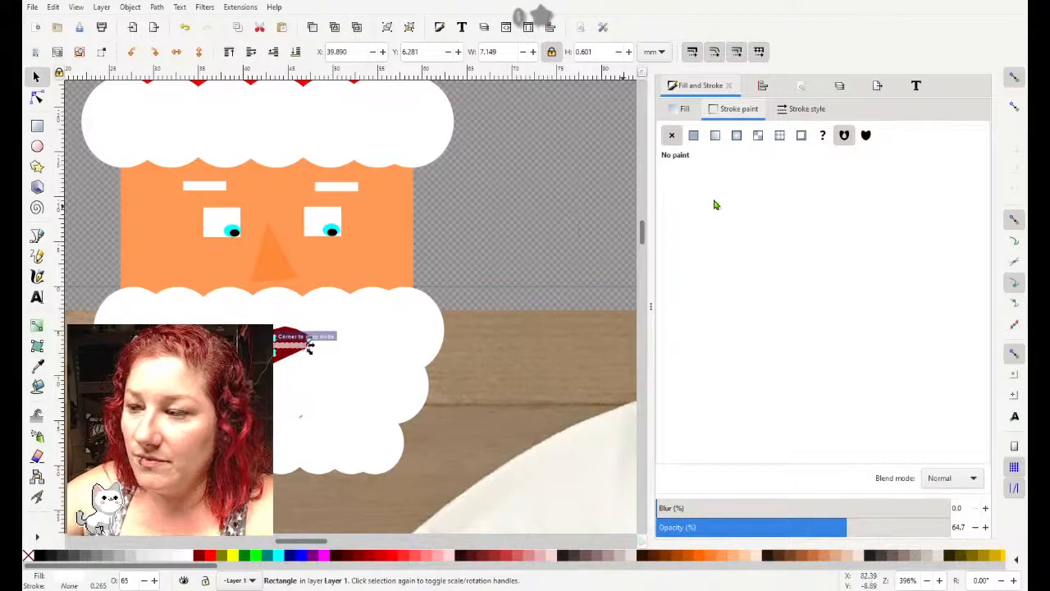
{"action": "key", "text": "plus"}
{"action": "key", "text": "plus"}
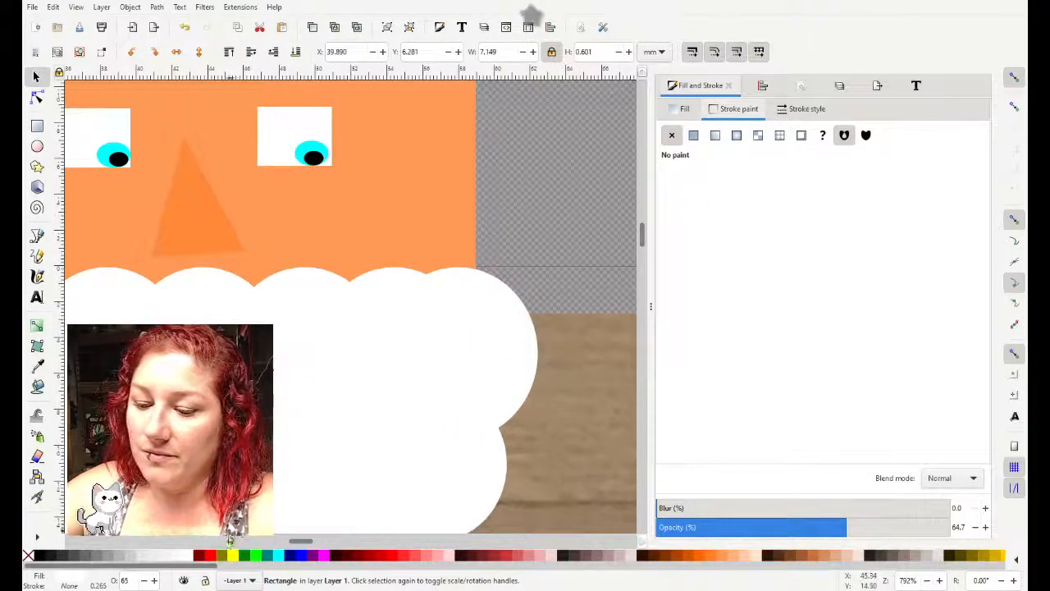
{"action": "mouse_move", "coordinate": [301, 541]}
{"action": "left_mouse_down"}
{"action": "mouse_move", "coordinate": [286, 542]}
{"action": "mouse_move", "coordinate": [296, 542]}
{"action": "left_mouse_up"}
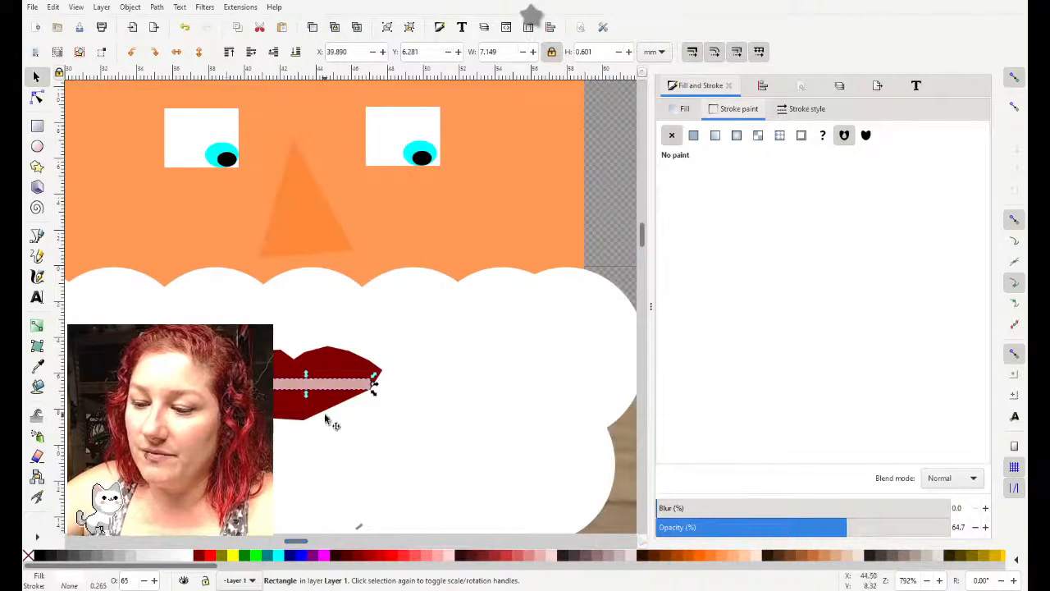
{"action": "left_click_drag", "start_coordinate": [324, 387], "coordinate": [304, 376]}
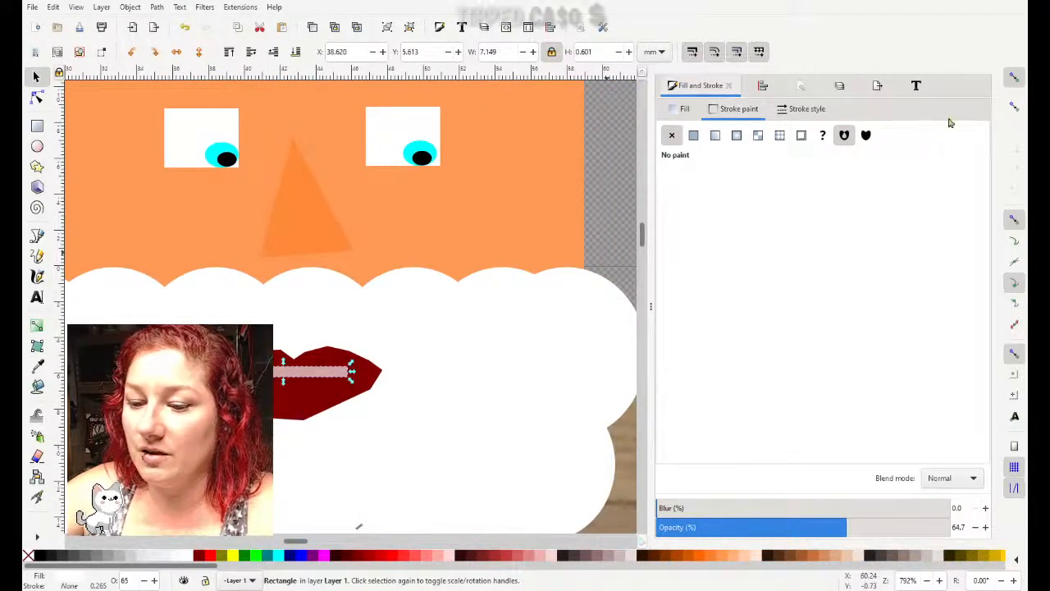
{"action": "left_click_drag", "start_coordinate": [281, 378], "coordinate": [224, 367]}
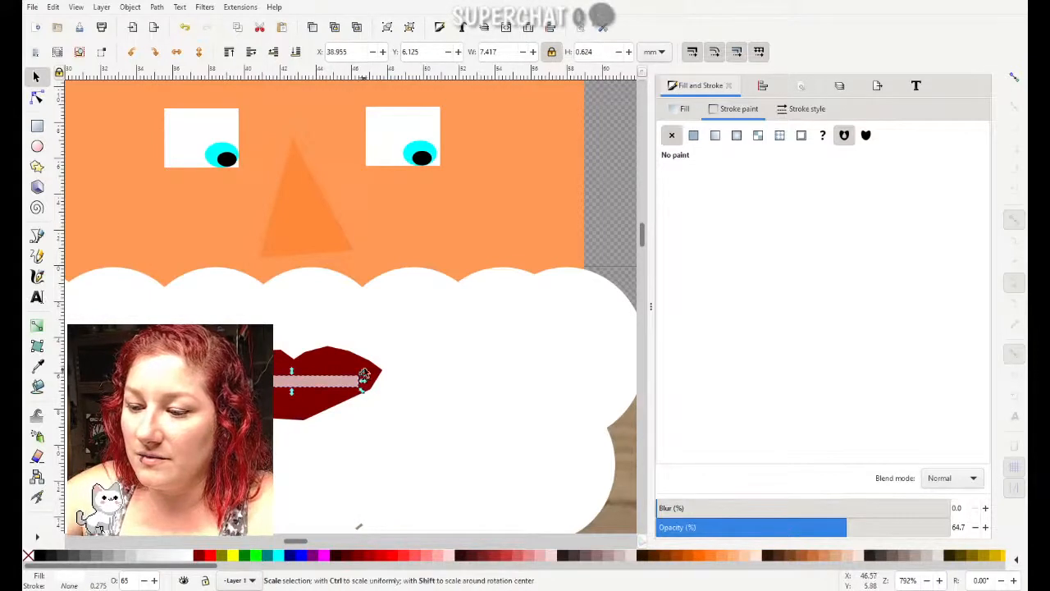
{"action": "left_click_drag", "start_coordinate": [365, 375], "coordinate": [371, 378]}
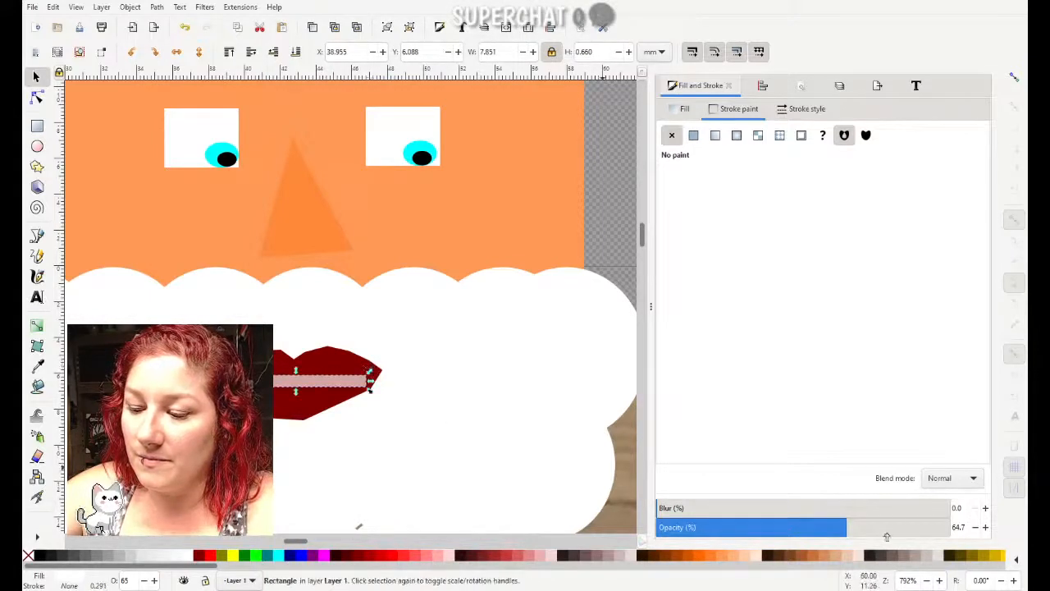
Step: Raise the teeth bar's opacity to about 94% and deselect it
{"action": "left_click_drag", "start_coordinate": [848, 527], "coordinate": [966, 527]}
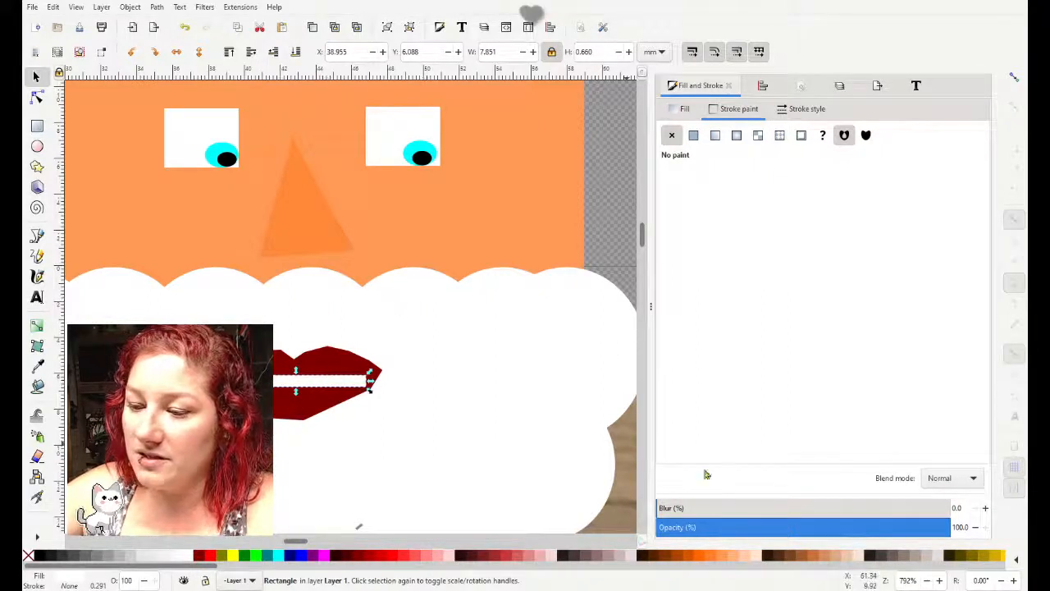
{"action": "left_click_drag", "start_coordinate": [932, 535], "coordinate": [934, 531]}
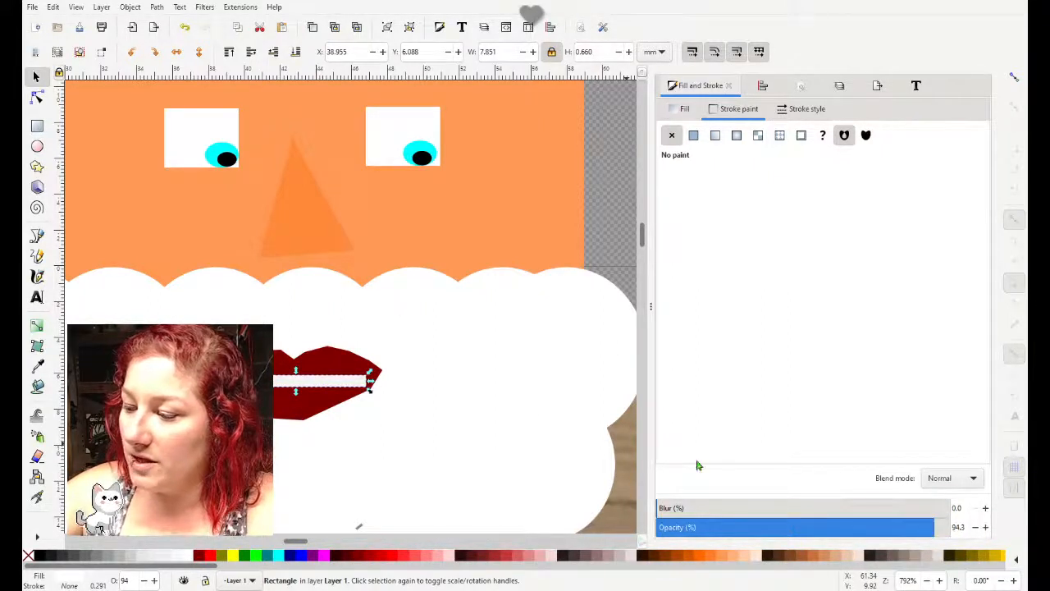
{"action": "left_click", "coordinate": [423, 369]}
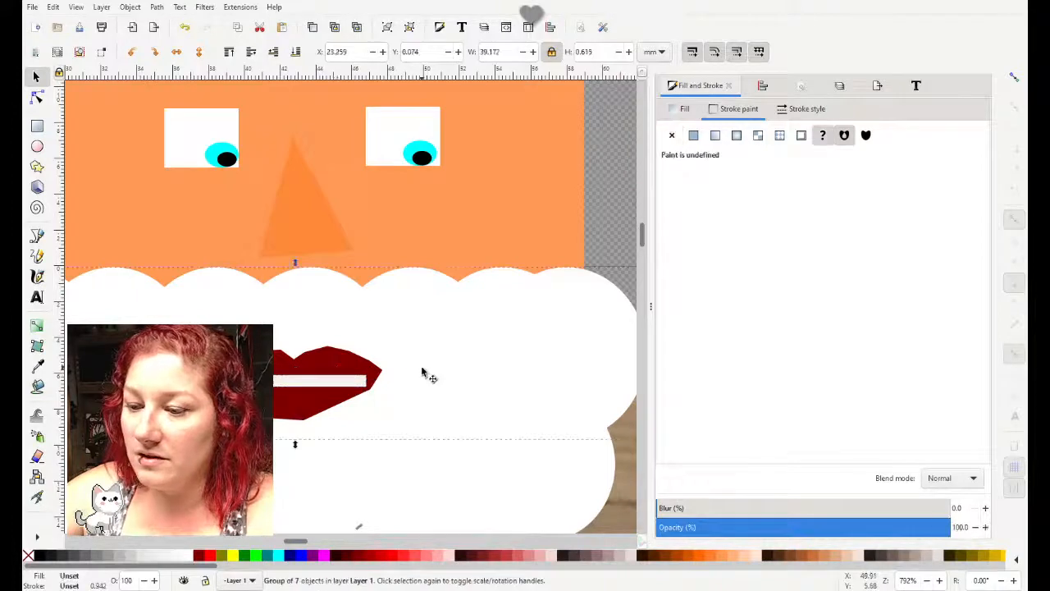
{"action": "left_click", "coordinate": [314, 387], "text": "ctrl"}
{"action": "key", "text": "minus"}
{"action": "key", "text": "minus"}
{"action": "key", "text": "minus"}
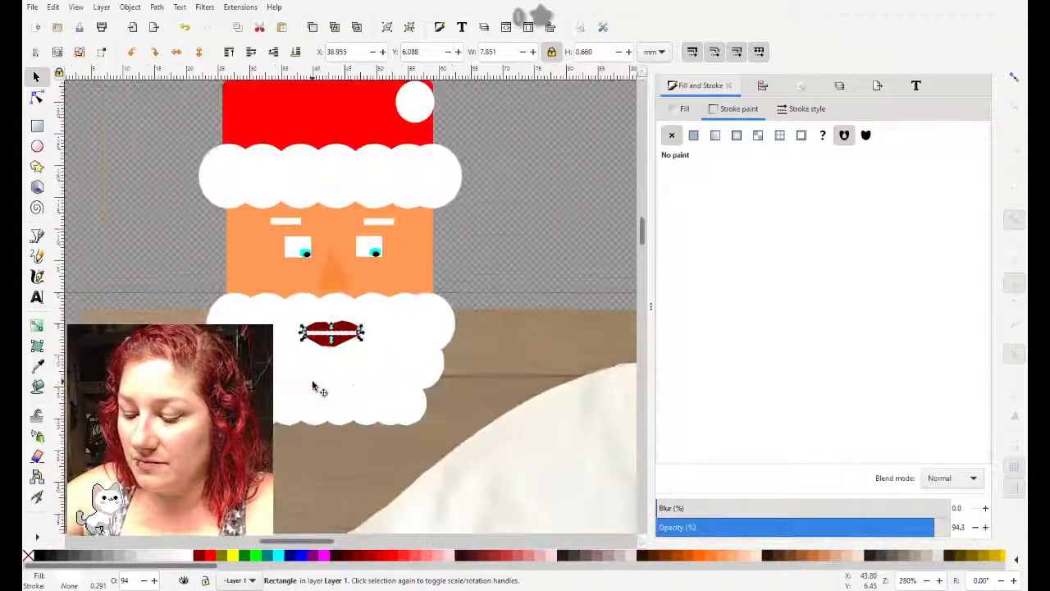
{"action": "left_click", "coordinate": [491, 343]}
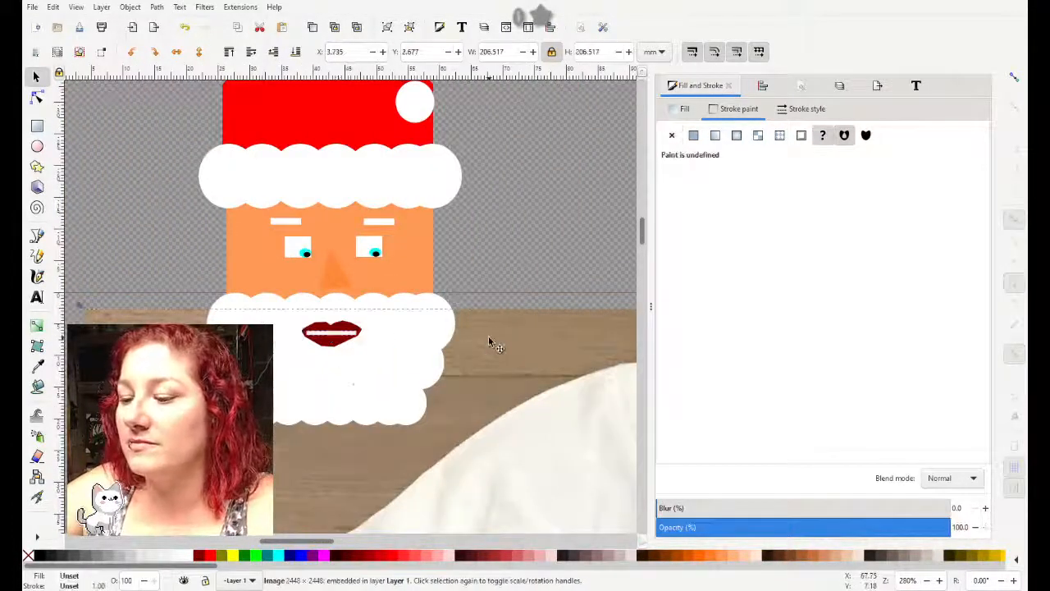
{"action": "left_click", "coordinate": [507, 230]}
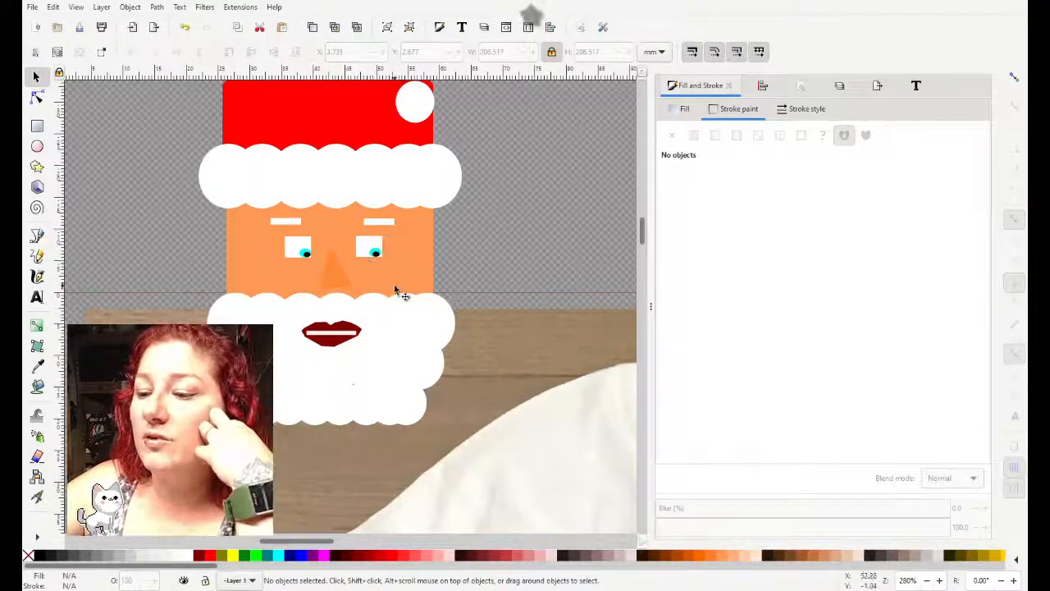
Step: Shorten the red rectangle at the hat's base by lowering its upper edge about 6 mm toward the white brim
{"action": "scroll", "coordinate": [620, 246], "scroll_direction": "up", "scroll_amount": 2}
{"action": "key", "text": "minus"}
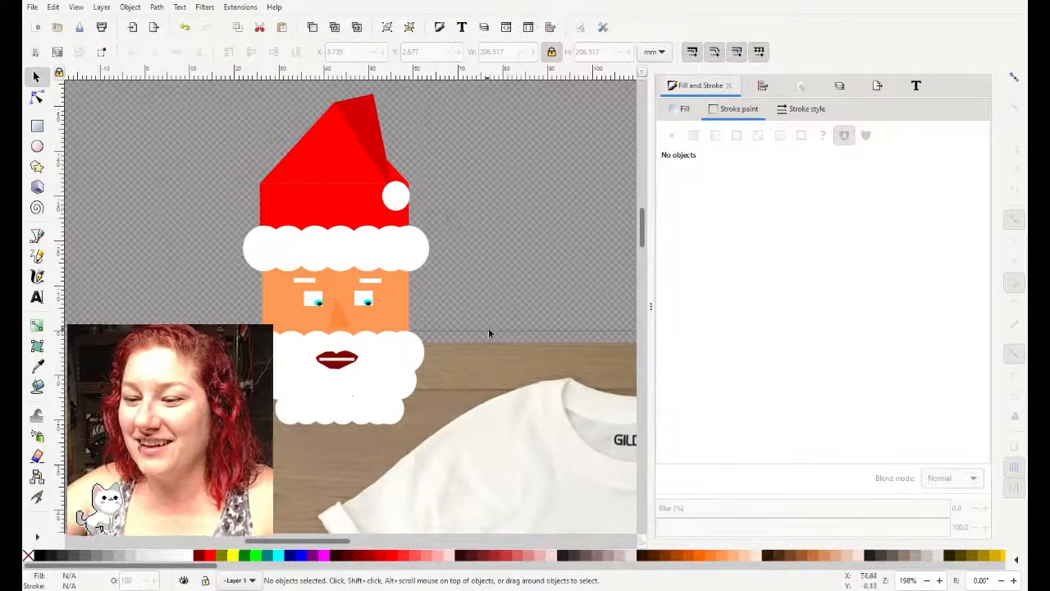
{"action": "left_click", "coordinate": [362, 195]}
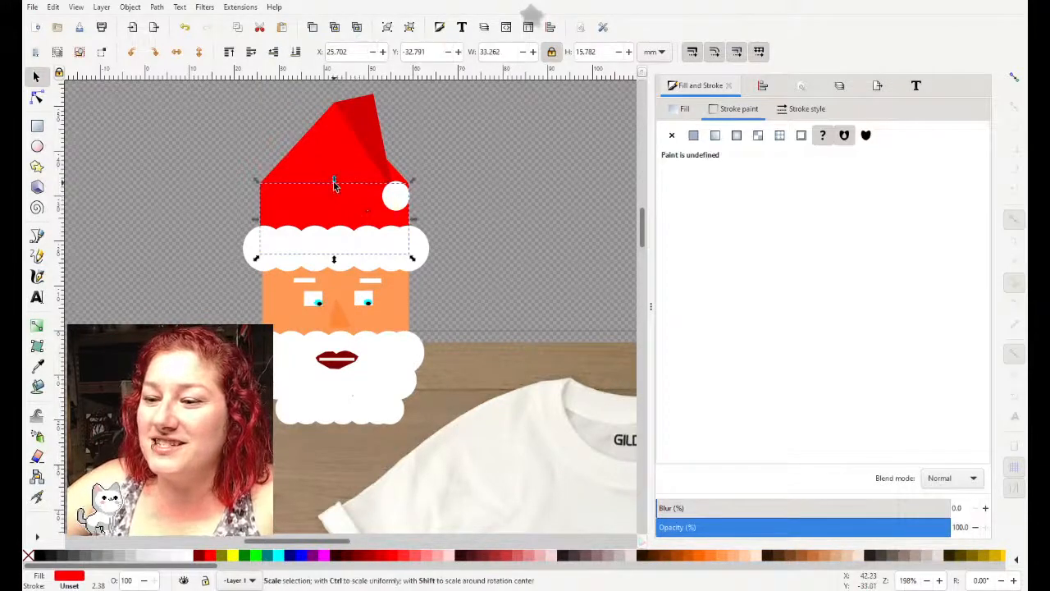
{"action": "left_click_drag", "start_coordinate": [334, 181], "coordinate": [337, 208]}
Step: Move the hat's red triangle, dark red fold and white pompom together down about 5.6 mm onto the shortened base
{"action": "left_click", "coordinate": [336, 169]}
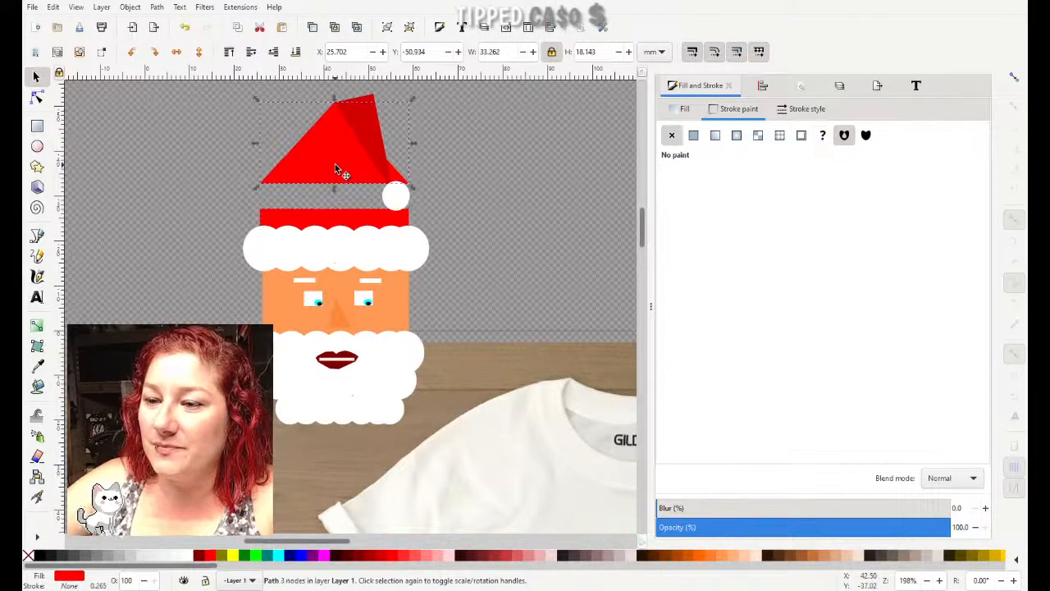
{"action": "left_click", "coordinate": [393, 197], "text": "shift"}
{"action": "left_click", "coordinate": [394, 197], "text": "shift"}
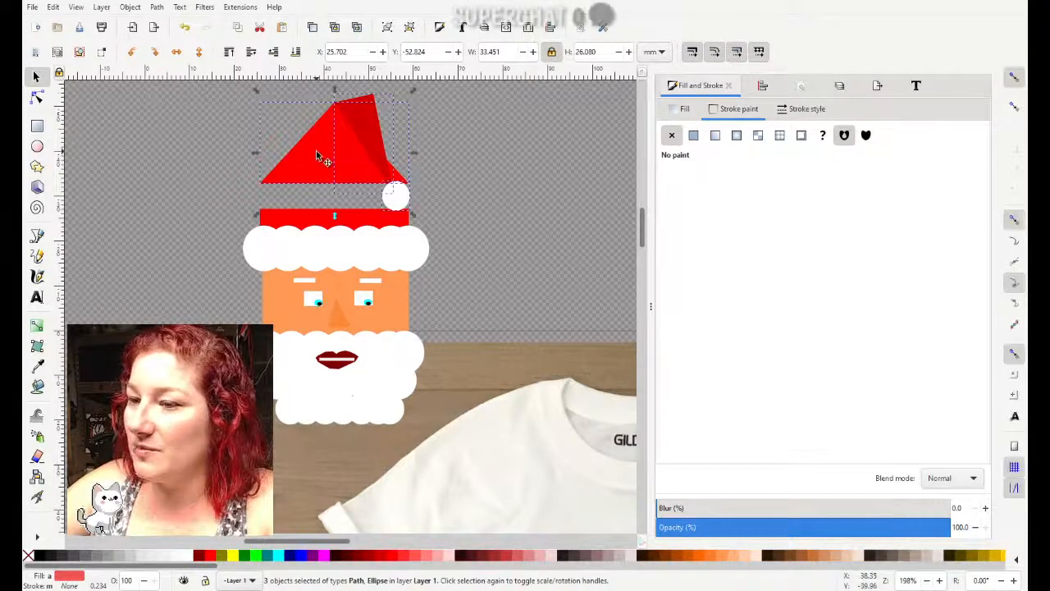
{"action": "left_click_drag", "start_coordinate": [321, 157], "coordinate": [320, 180]}
{"action": "left_click", "coordinate": [486, 170]}
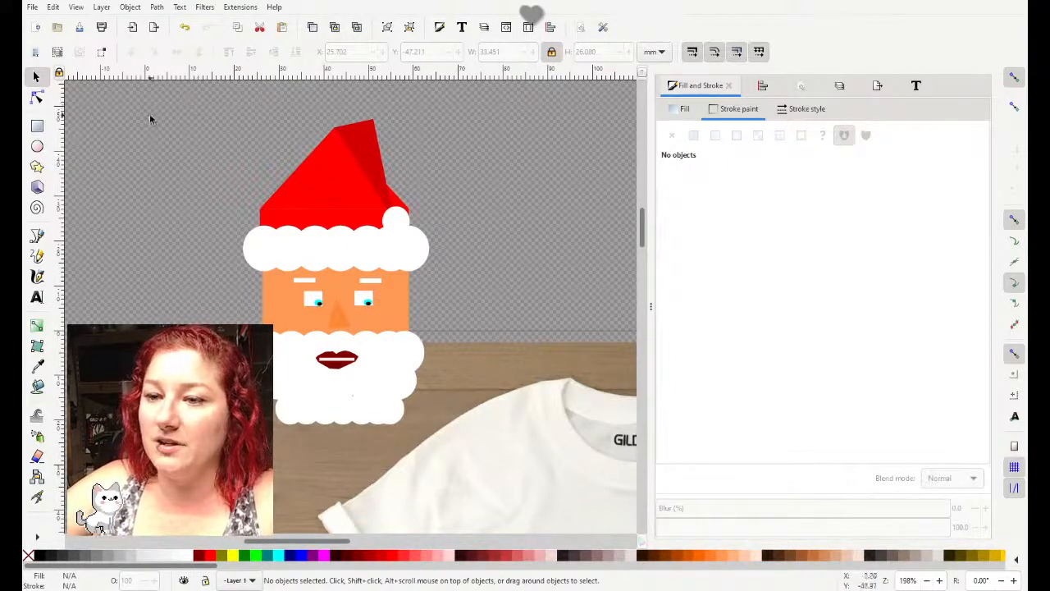
Step: Move all parts of the Santa head to about X 9.6, Y -68.9 mm, above the shirt photo, and group them
{"action": "mouse_move", "coordinate": [146, 107]}
{"action": "left_mouse_down"}
{"action": "mouse_move", "coordinate": [232, 145]}
{"action": "mouse_move", "coordinate": [490, 425]}
{"action": "mouse_move", "coordinate": [534, 458]}
{"action": "left_mouse_up"}
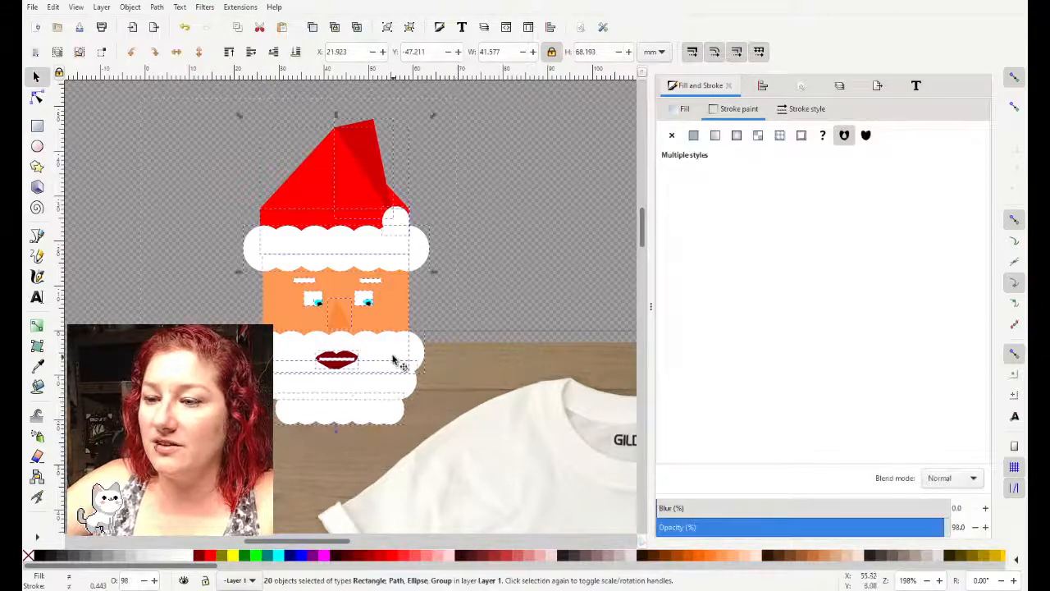
{"action": "left_click_drag", "start_coordinate": [394, 361], "coordinate": [342, 273]}
{"action": "scroll", "coordinate": [507, 296], "scroll_direction": "up", "scroll_amount": 3}
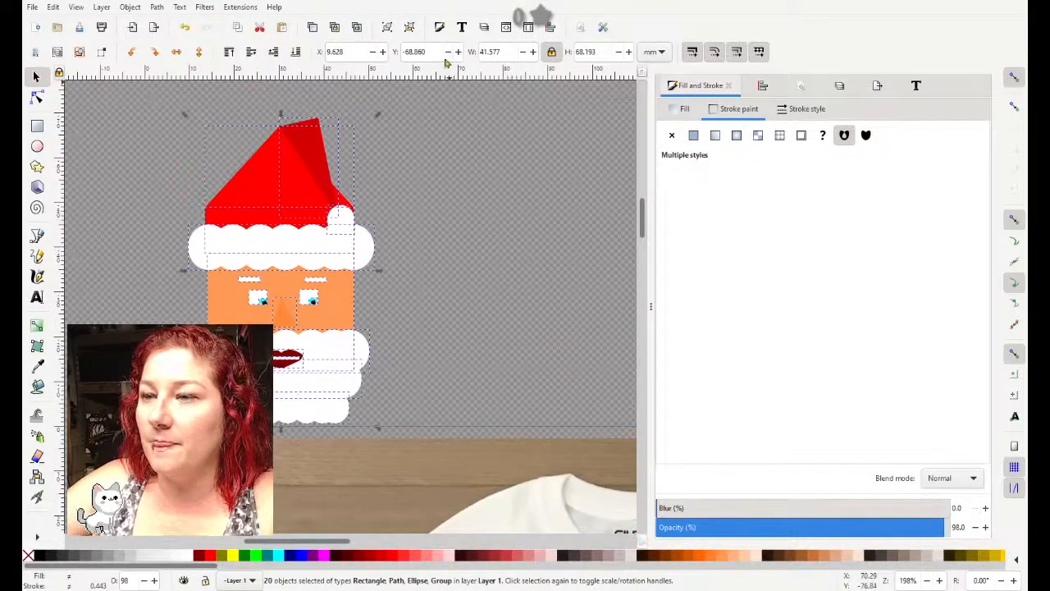
{"action": "left_click", "coordinate": [388, 28]}
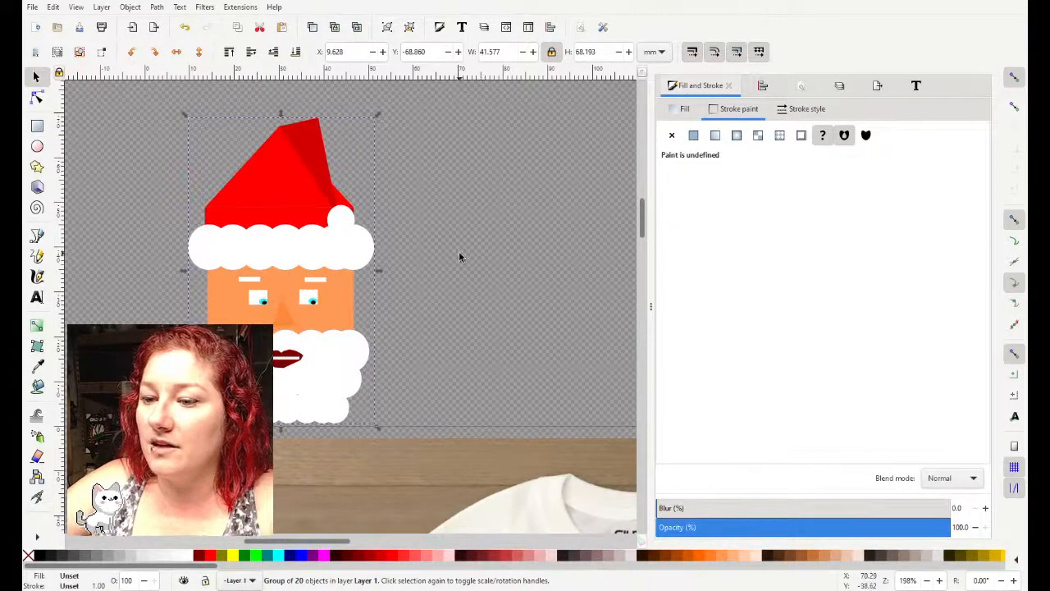
Step: Examine the Santa head's size and placement relative to the shirt photo and the page
{"action": "key", "text": "minus"}
{"action": "key", "text": "minus"}
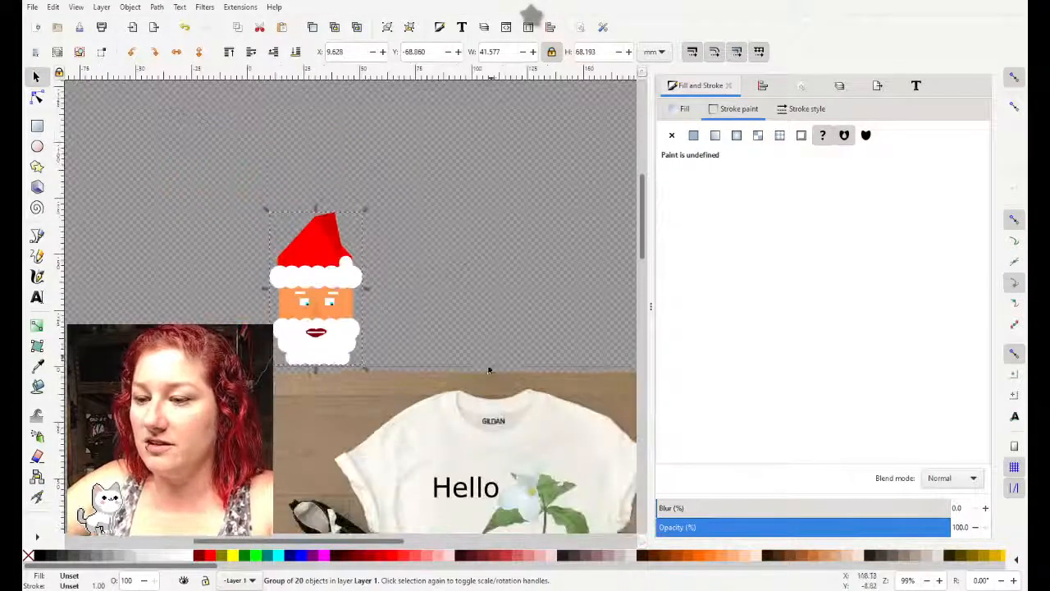
{"action": "left_click_drag", "start_coordinate": [385, 548], "coordinate": [418, 548]}
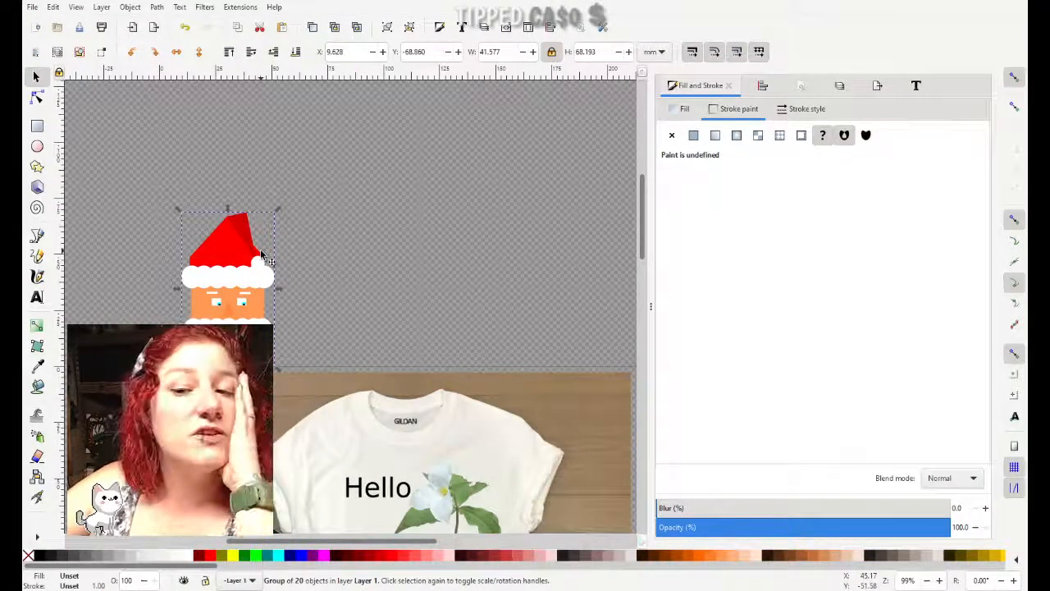
{"action": "scroll", "coordinate": [261, 254], "scroll_direction": "up", "scroll_amount": 3}
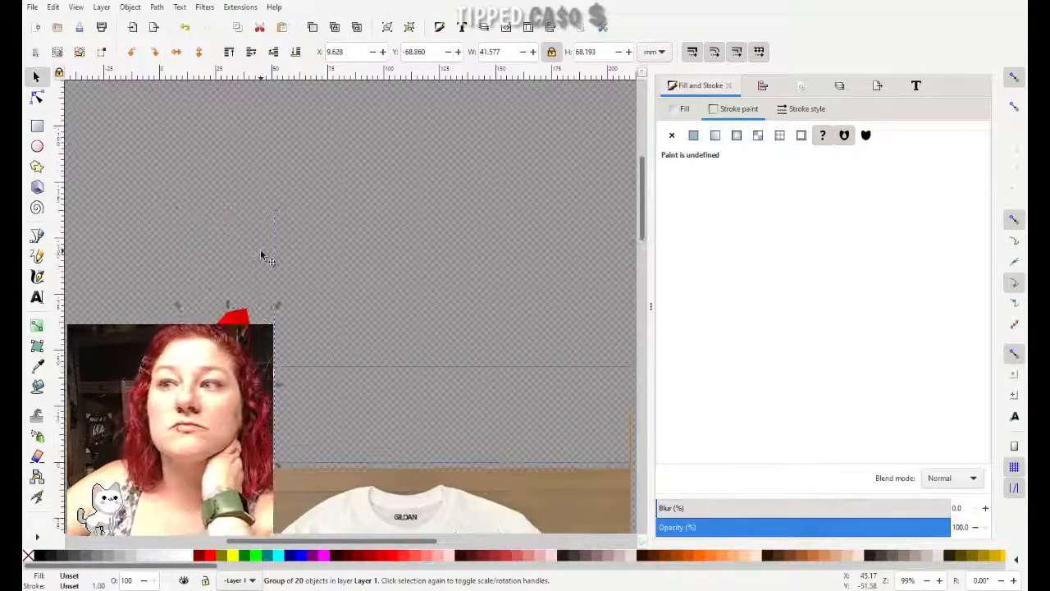
{"action": "scroll", "coordinate": [271, 275], "scroll_direction": "down", "scroll_amount": 3}
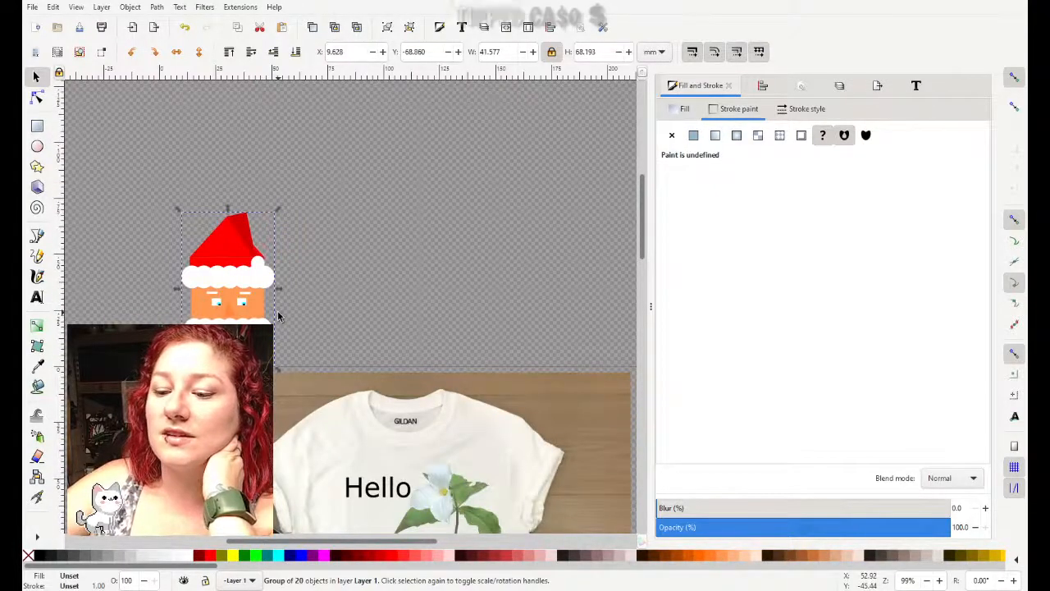
{"action": "scroll", "coordinate": [278, 316], "scroll_direction": "down", "scroll_amount": 3}
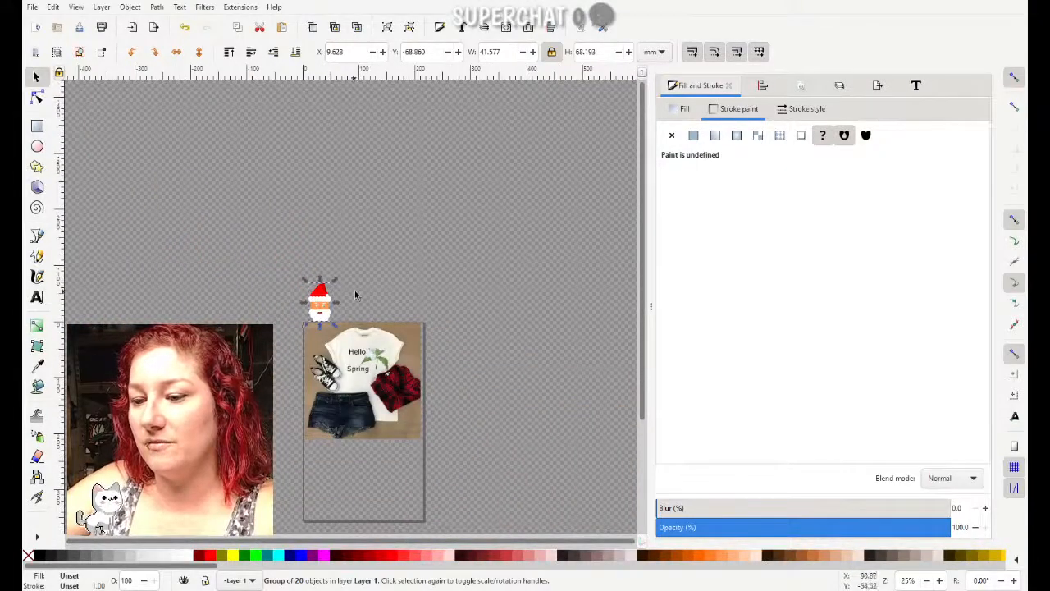
{"action": "scroll", "coordinate": [353, 293], "scroll_direction": "down", "scroll_amount": 2}
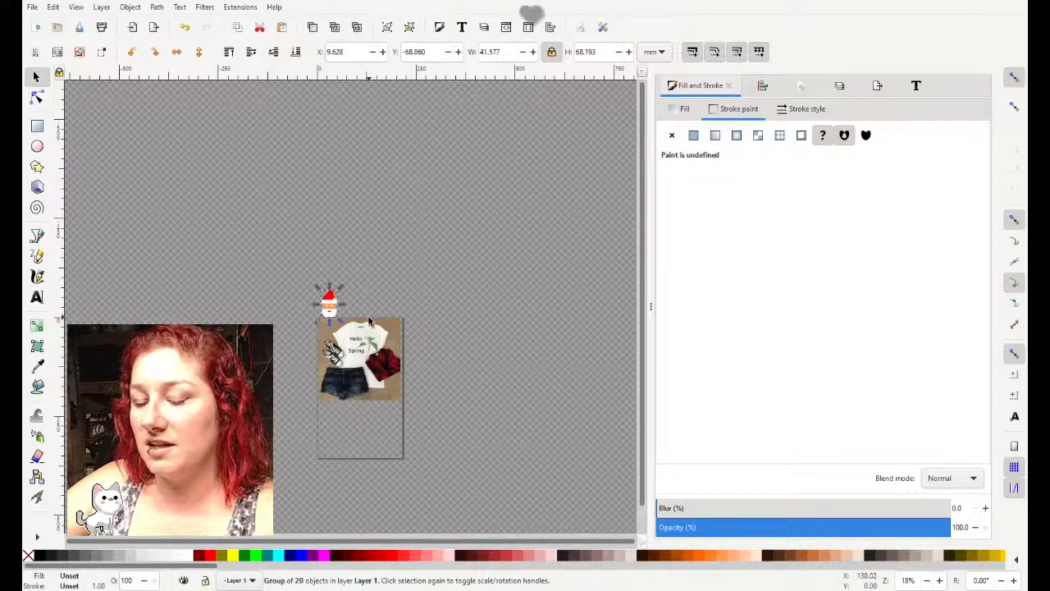
{"action": "scroll", "coordinate": [331, 320], "scroll_direction": "up", "scroll_amount": 2}
{"action": "scroll", "coordinate": [331, 320], "scroll_direction": "up", "scroll_amount": 4}
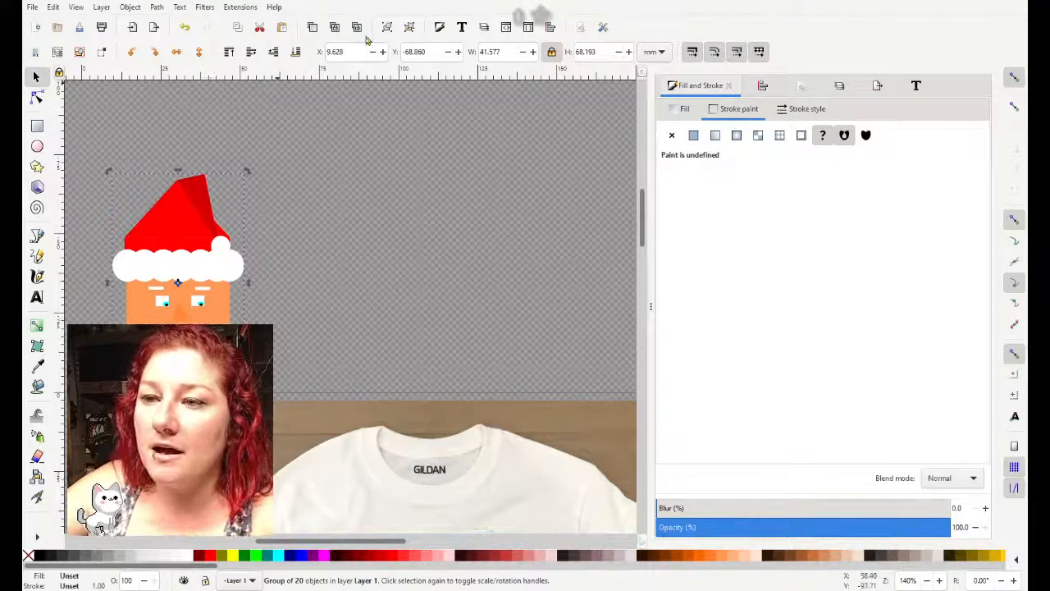
Step: Ungroup the Santa head into its separate parts and deselect them
{"action": "key", "text": "ctrl+shift+g"}
{"action": "scroll", "coordinate": [471, 276], "scroll_direction": "left", "scroll_amount": 4}
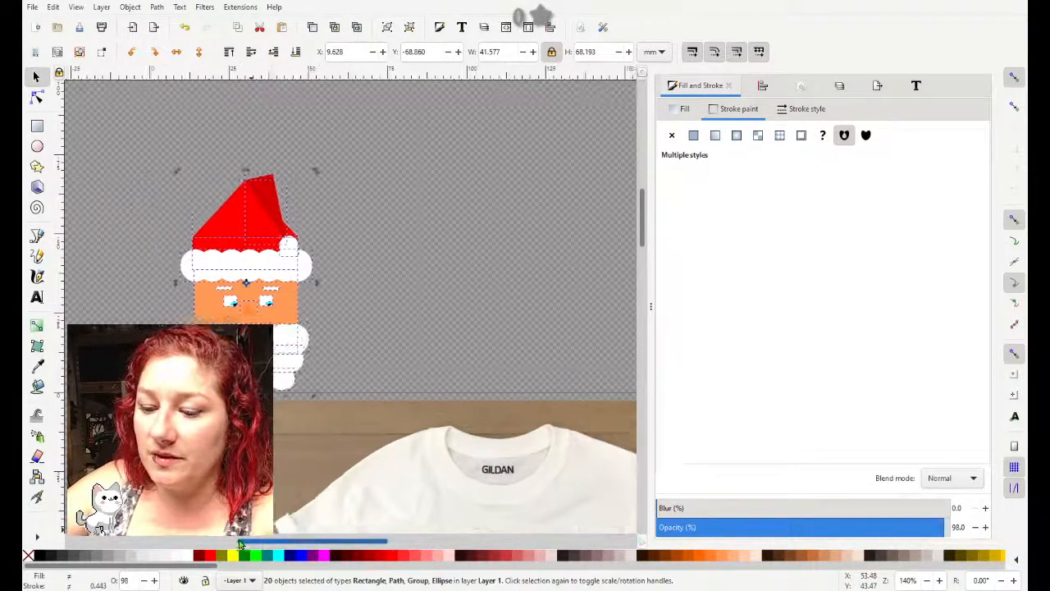
{"action": "left_click", "coordinate": [463, 270]}
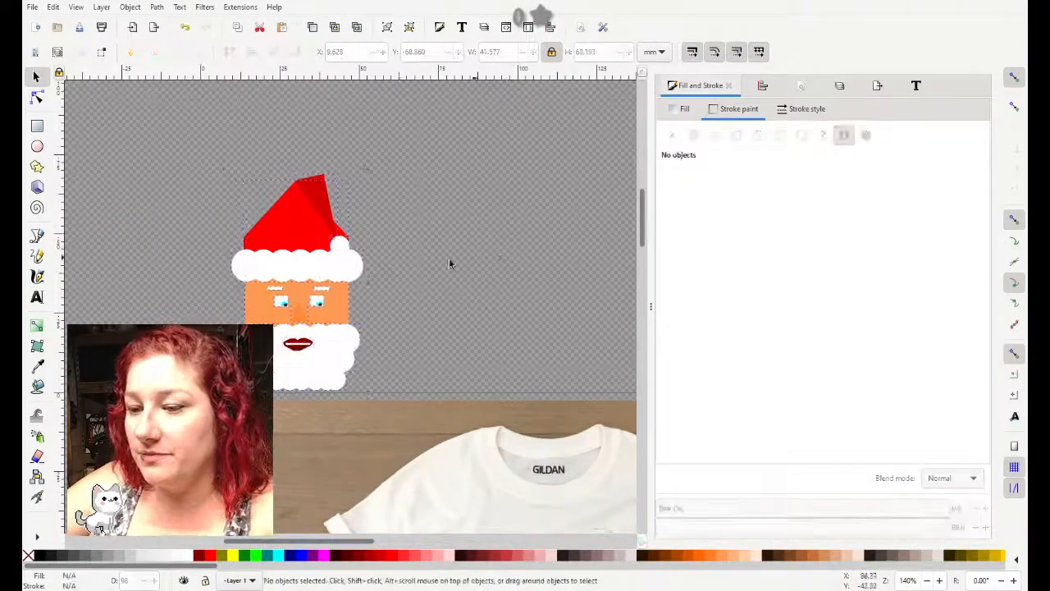
Step: Move the white eyebrows slightly up and outward, the left to about X 20.3, Y -34.0 mm and the right to X 36.2, Y -33.8 mm
{"action": "left_click", "coordinate": [279, 302]}
{"action": "scroll", "coordinate": [279, 302], "scroll_direction": "up", "scroll_amount": 2}
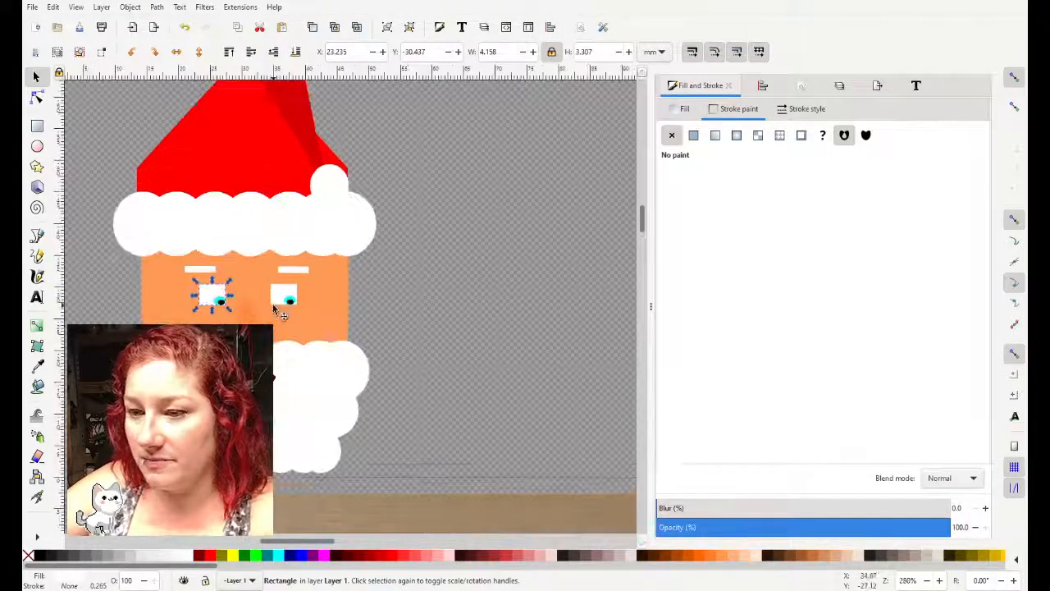
{"action": "left_click", "coordinate": [199, 271]}
{"action": "left_click_drag", "start_coordinate": [198, 273], "coordinate": [194, 269]}
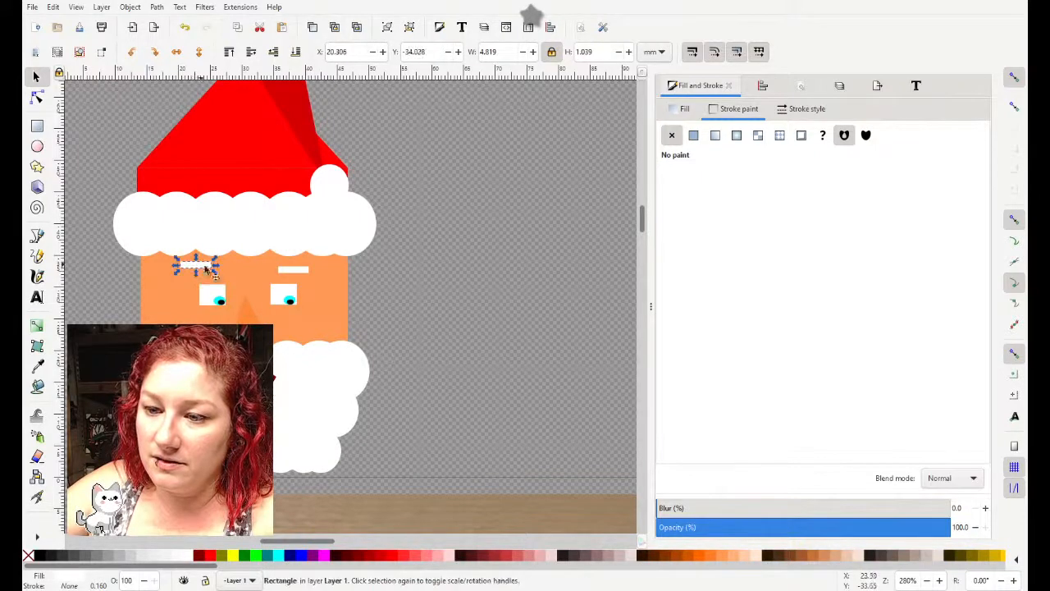
{"action": "left_click_drag", "start_coordinate": [292, 267], "coordinate": [294, 262]}
{"action": "key", "text": "Escape"}
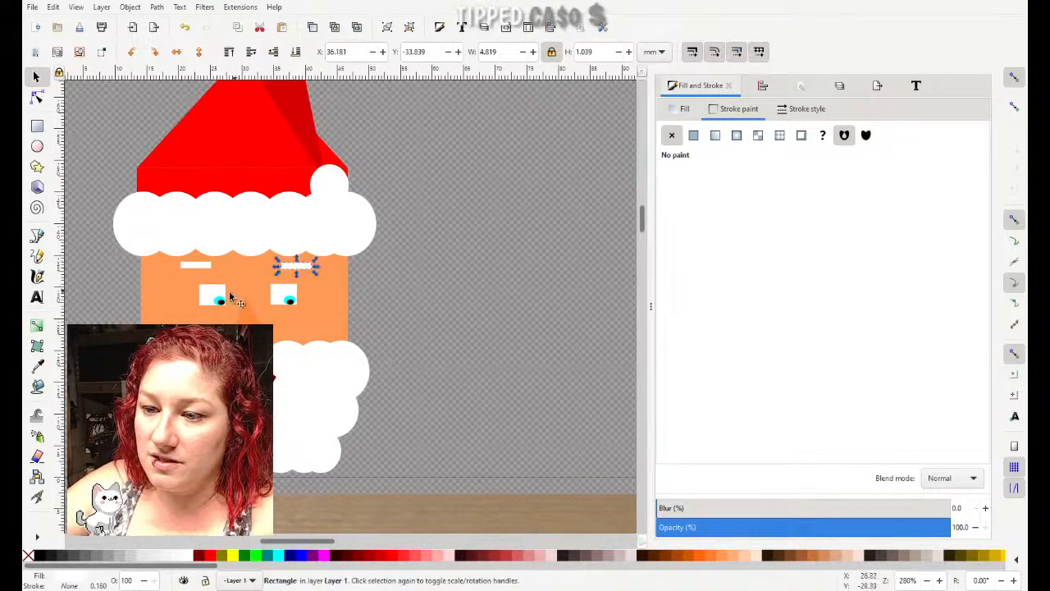
Step: Enlarge both white eye rectangles outward and downward, the left one to about 6.9 by 5.5 mm and the right one similarly
{"action": "left_click", "coordinate": [216, 298]}
{"action": "left_click", "coordinate": [206, 293], "text": "shift"}
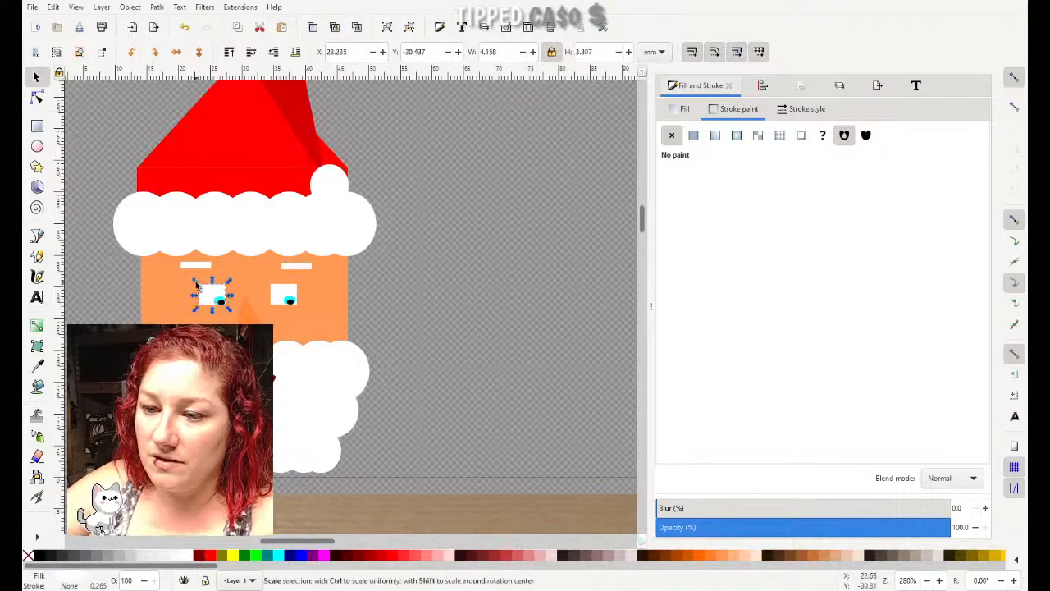
{"action": "left_click_drag", "start_coordinate": [197, 284], "coordinate": [185, 278]}
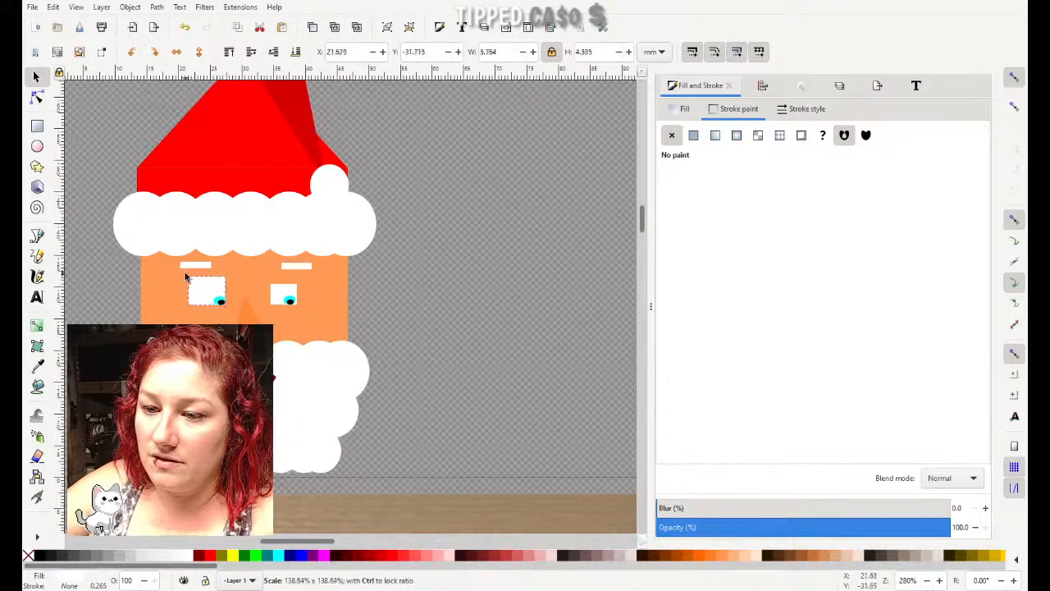
{"action": "left_click", "coordinate": [285, 292]}
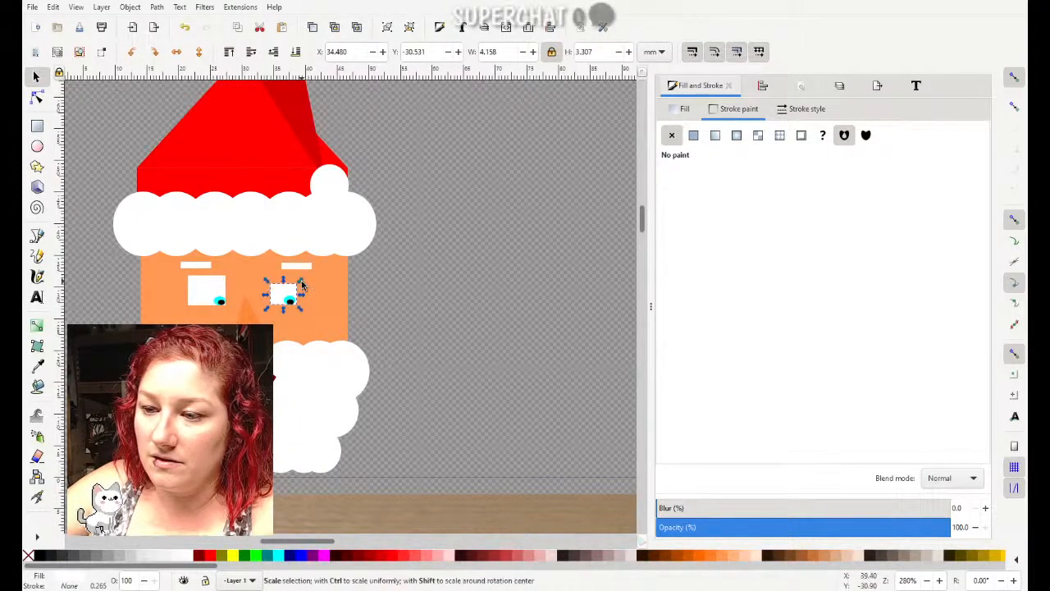
{"action": "left_click_drag", "start_coordinate": [302, 281], "coordinate": [311, 272]}
{"action": "left_click_drag", "start_coordinate": [312, 315], "coordinate": [318, 317]}
{"action": "left_click", "coordinate": [198, 304]}
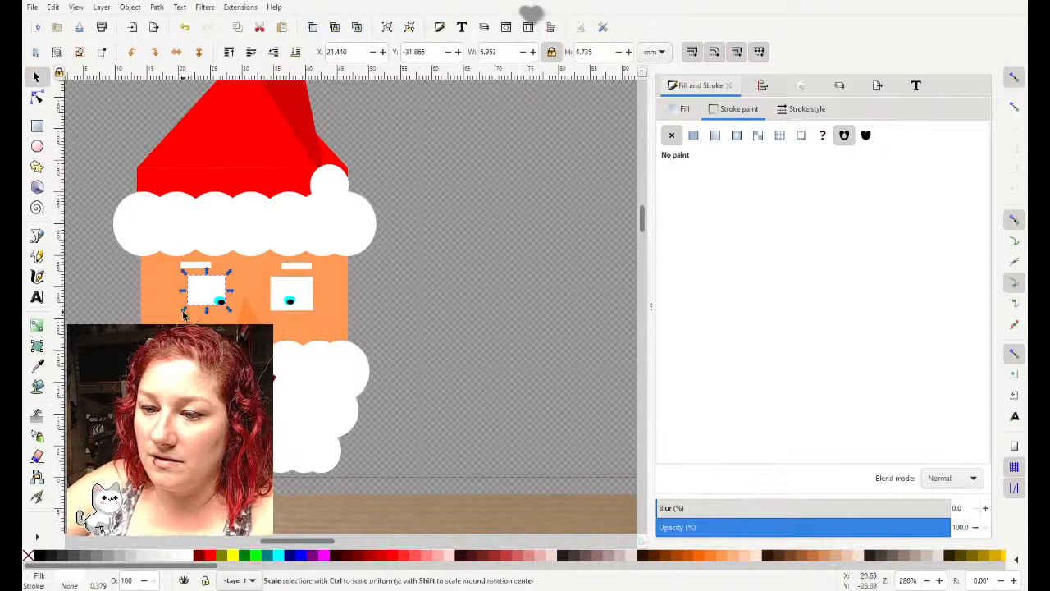
{"action": "left_click_drag", "start_coordinate": [184, 315], "coordinate": [177, 323]}
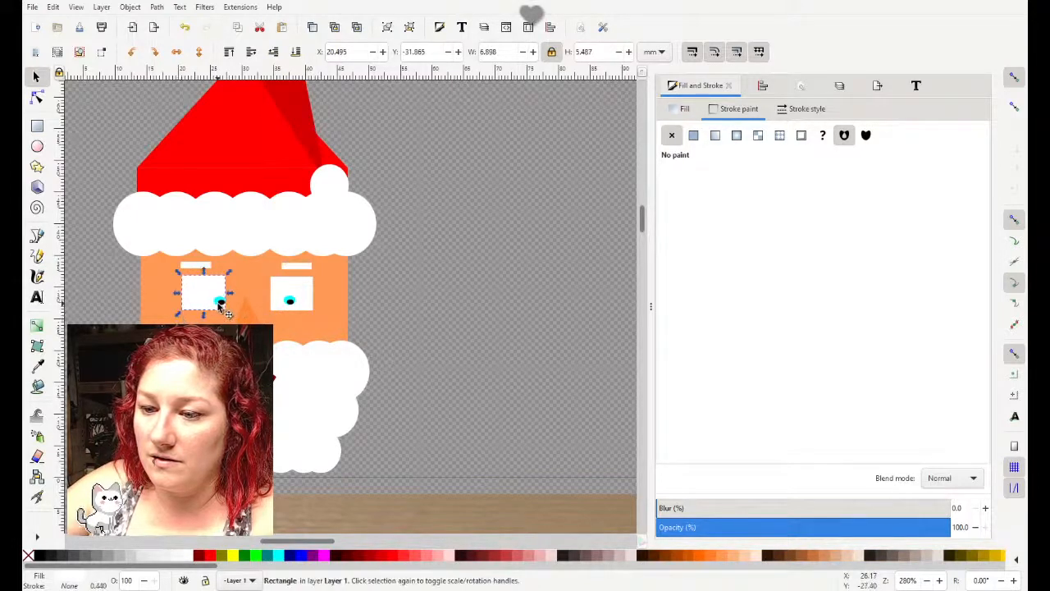
Step: Scale the right eye's cyan iris and black pupil together up to about 3.15 by 2.36 mm
{"action": "left_click", "coordinate": [220, 302]}
{"action": "left_click", "coordinate": [220, 304]}
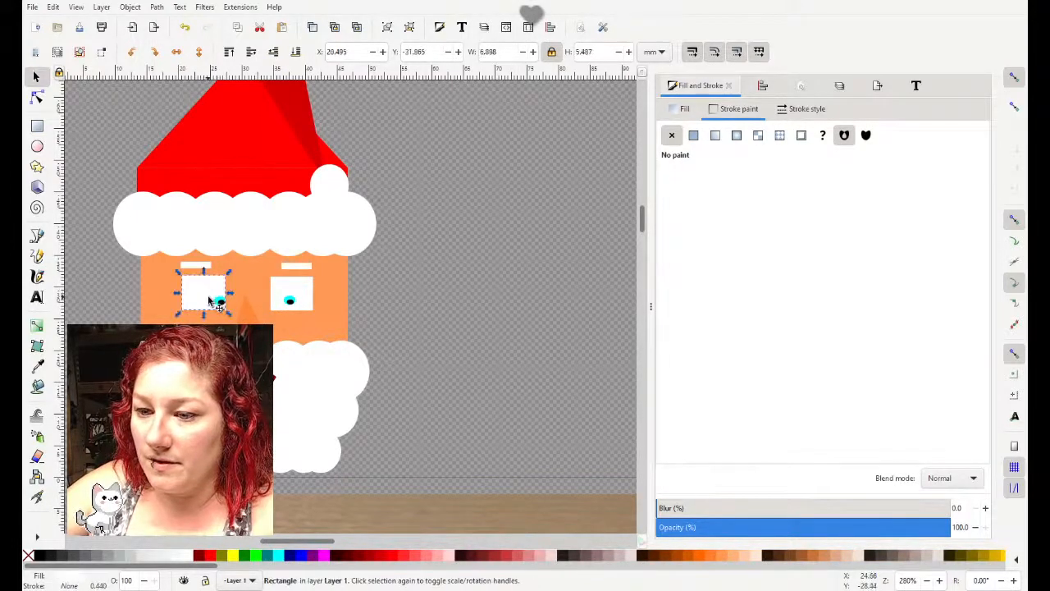
{"action": "left_click", "coordinate": [218, 302]}
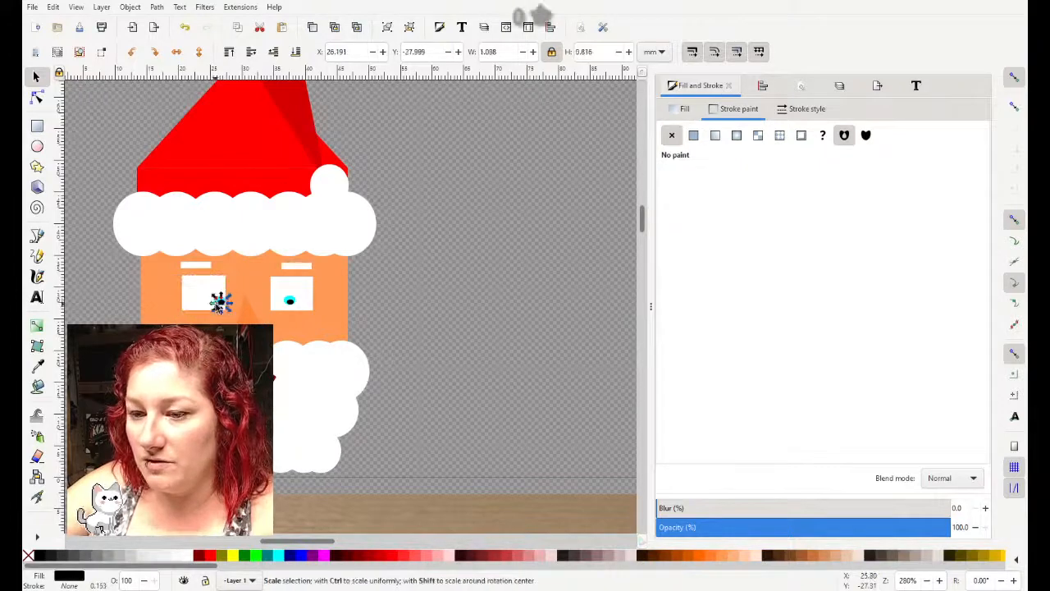
{"action": "key", "text": "plus"}
{"action": "key", "text": "plus"}
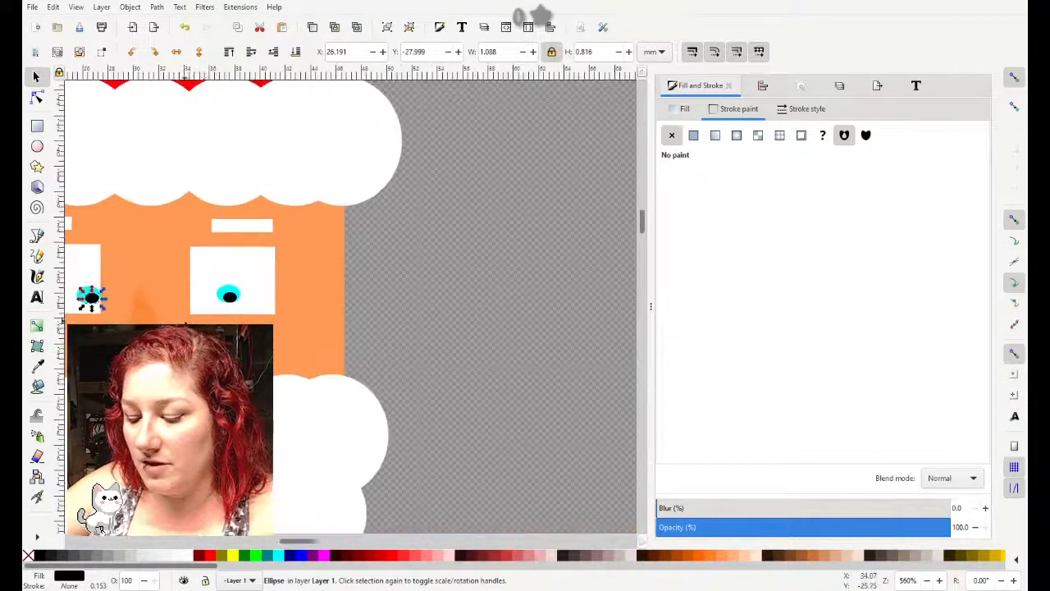
{"action": "left_click", "coordinate": [227, 297]}
{"action": "left_click", "coordinate": [226, 293], "text": "shift"}
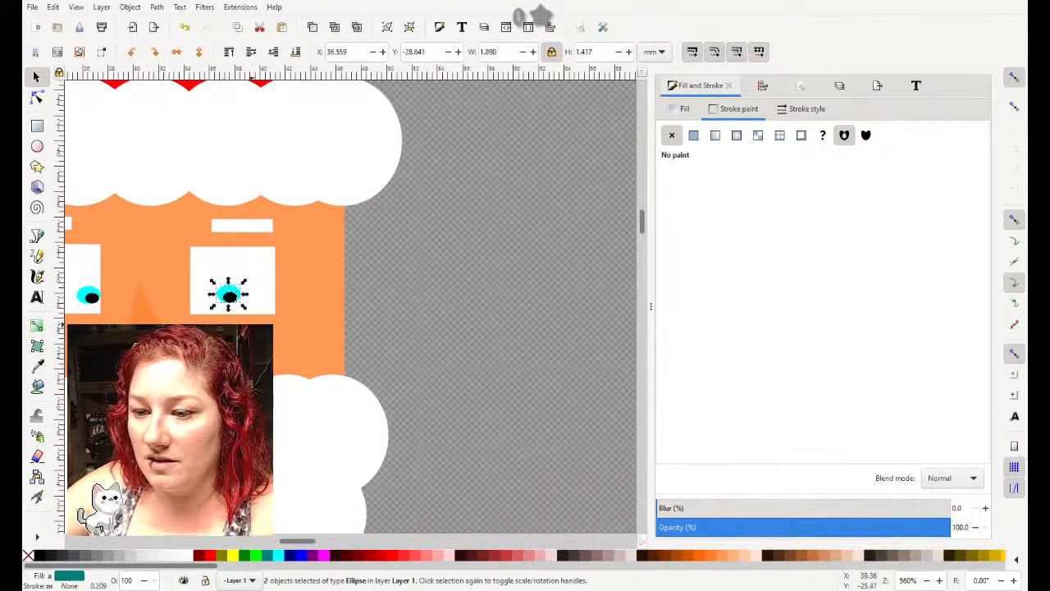
{"action": "left_click_drag", "start_coordinate": [212, 308], "coordinate": [164, 320]}
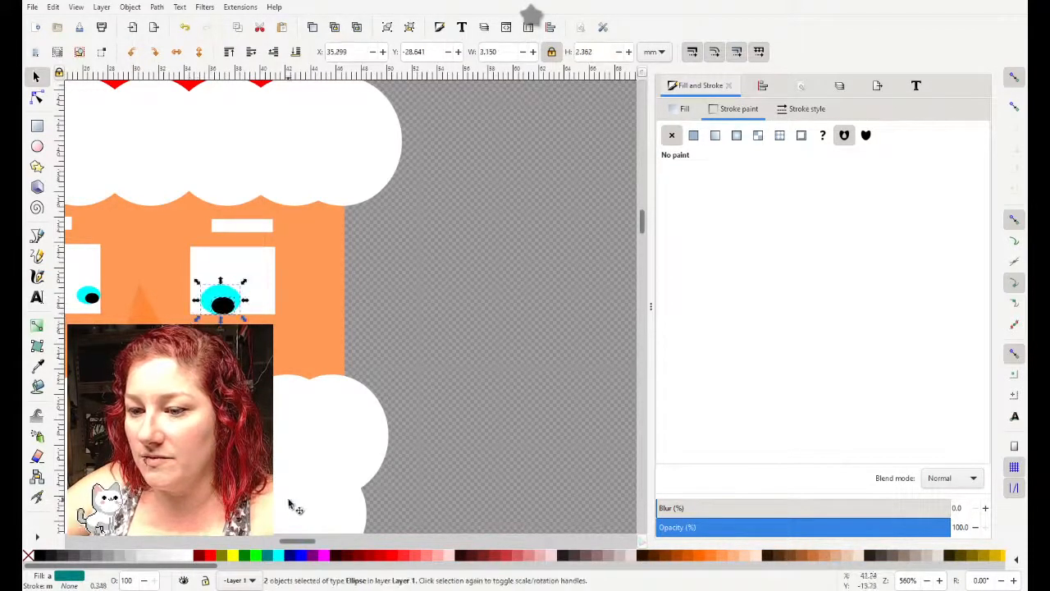
Step: Replace the left eye's small iris and pupil with a copy of the right eye's pair at about X 23.9, Y -28.9 mm
{"action": "left_click", "coordinate": [92, 300]}
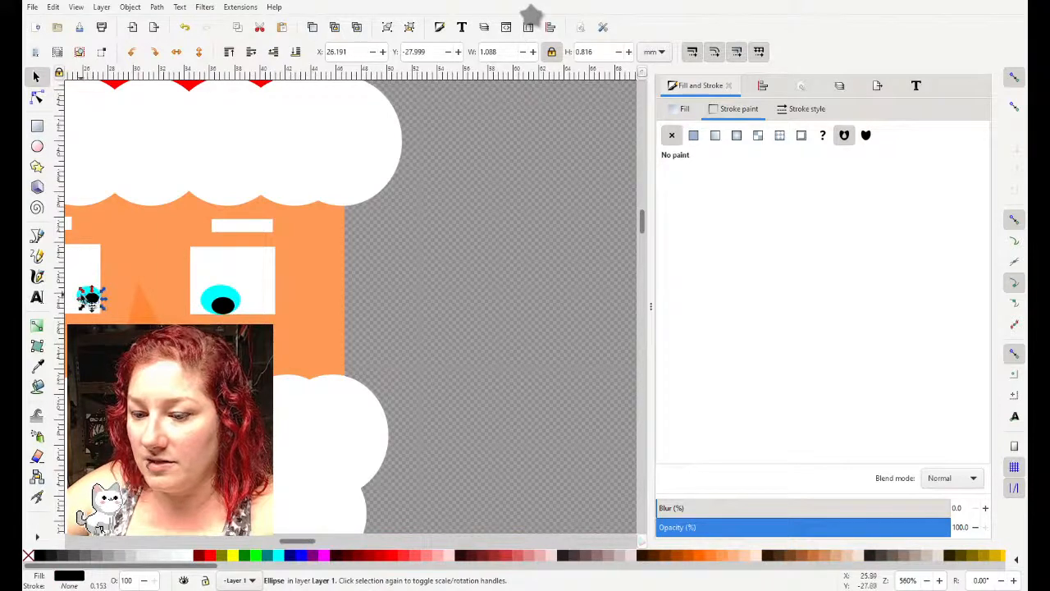
{"action": "left_click", "coordinate": [89, 294], "text": "shift"}
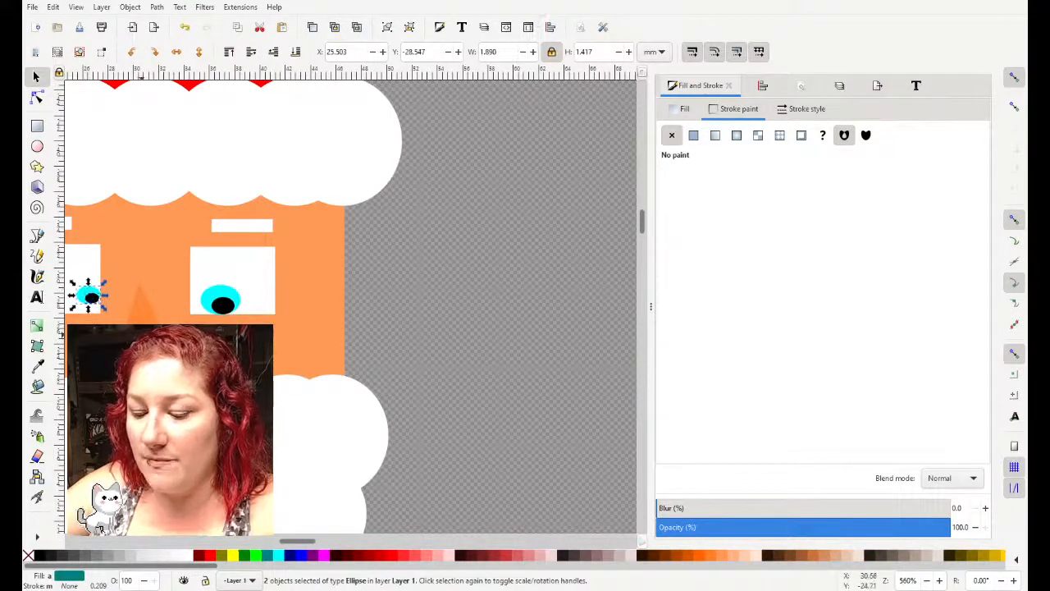
{"action": "key", "text": "Delete"}
{"action": "left_click", "coordinate": [223, 305]}
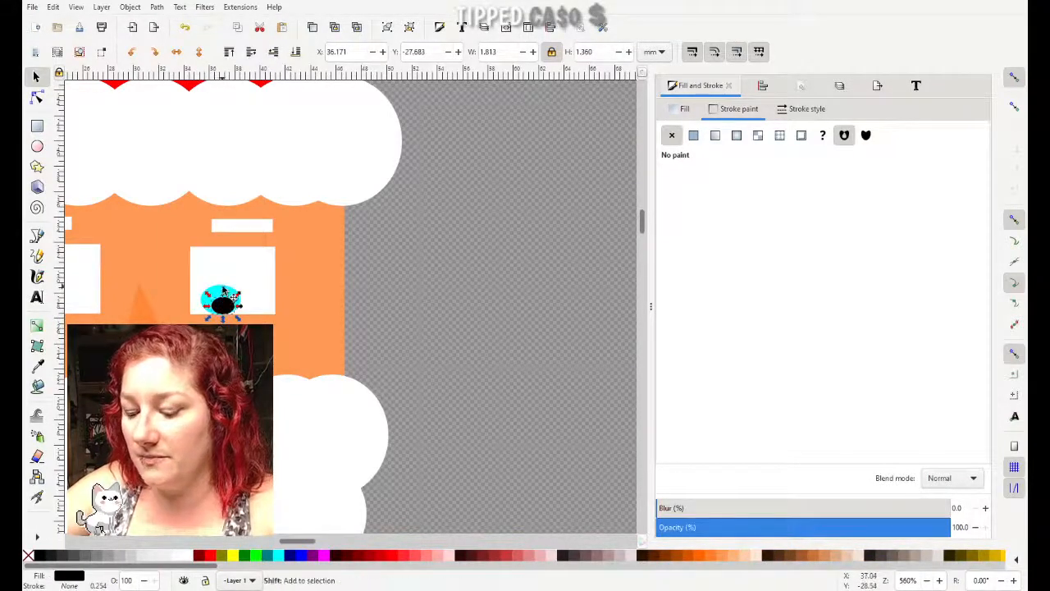
{"action": "left_click", "coordinate": [222, 291], "text": "shift"}
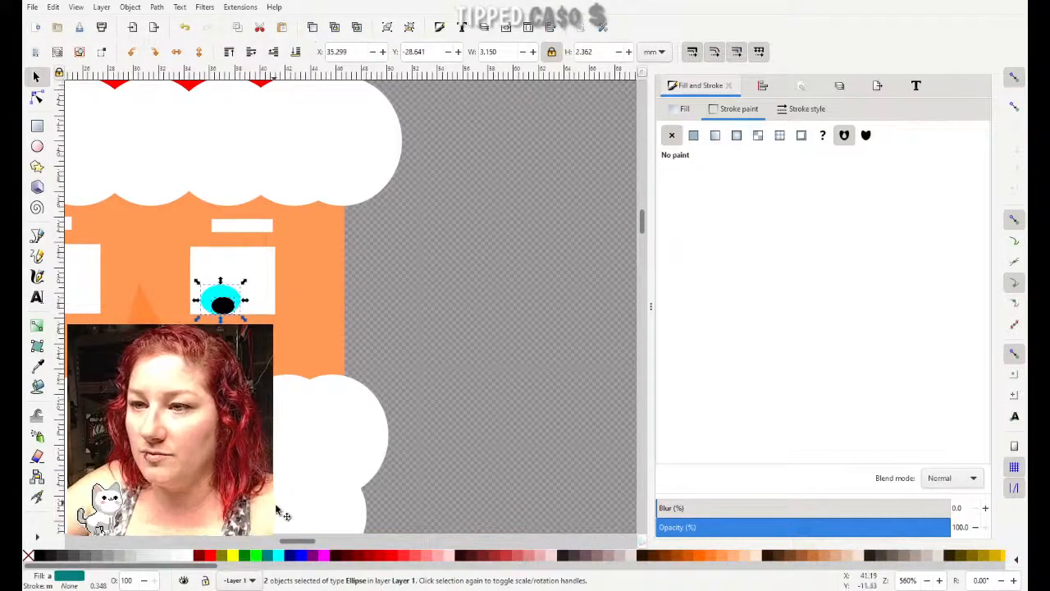
{"action": "mouse_move", "coordinate": [288, 542]}
{"action": "left_mouse_down"}
{"action": "mouse_move", "coordinate": [245, 542]}
{"action": "mouse_move", "coordinate": [274, 543]}
{"action": "left_mouse_up"}
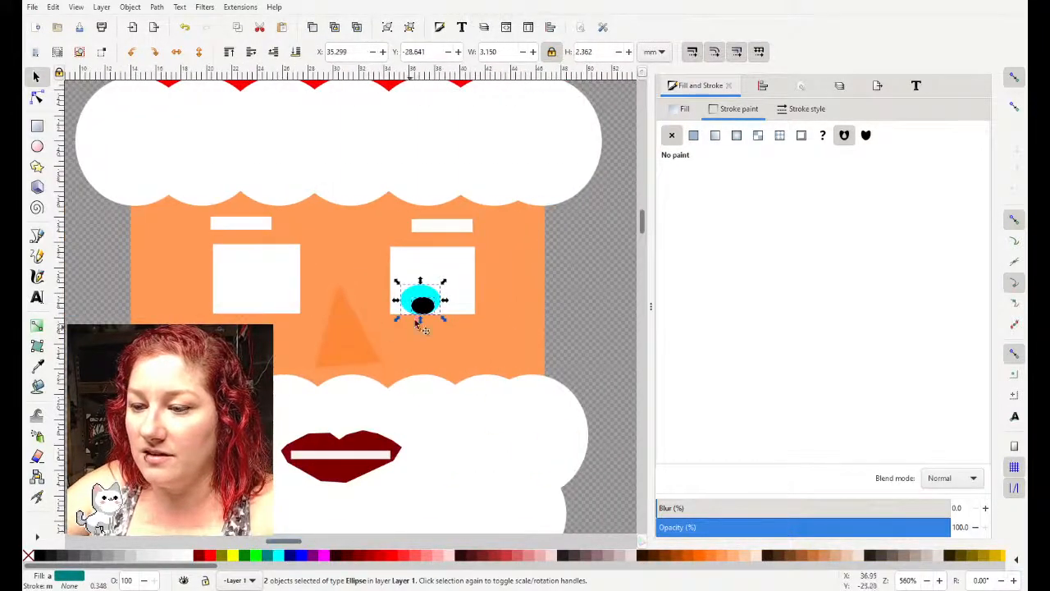
{"action": "left_click_drag", "start_coordinate": [419, 304], "coordinate": [277, 306]}
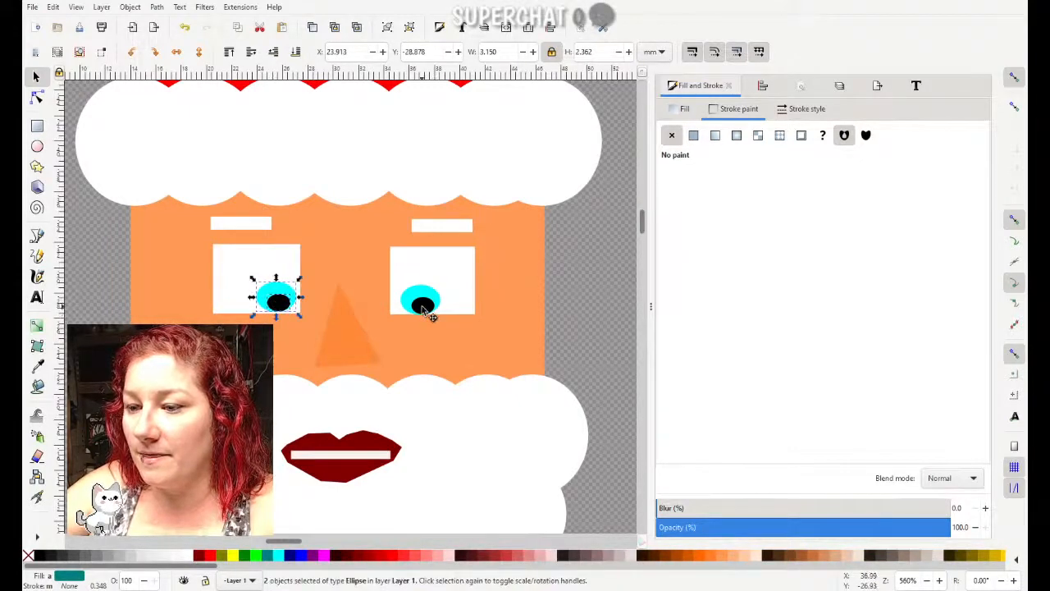
Step: Move the right eye's iris and pupil outward to about X 37.2, Y -28.8 mm and deselect them
{"action": "left_click", "coordinate": [425, 310]}
{"action": "left_click", "coordinate": [428, 312], "text": "shift"}
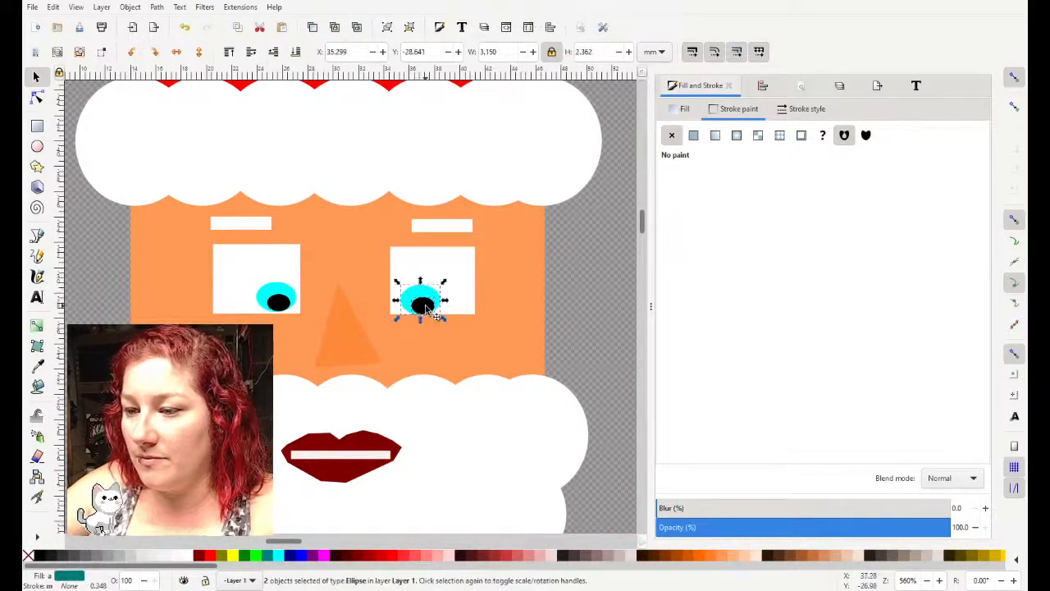
{"action": "mouse_move", "coordinate": [435, 315]}
{"action": "left_mouse_down"}
{"action": "mouse_move", "coordinate": [461, 315]}
{"action": "mouse_move", "coordinate": [452, 305]}
{"action": "left_mouse_up"}
{"action": "scroll", "coordinate": [452, 304], "scroll_direction": "down", "scroll_amount": 6, "text": "ctrl"}
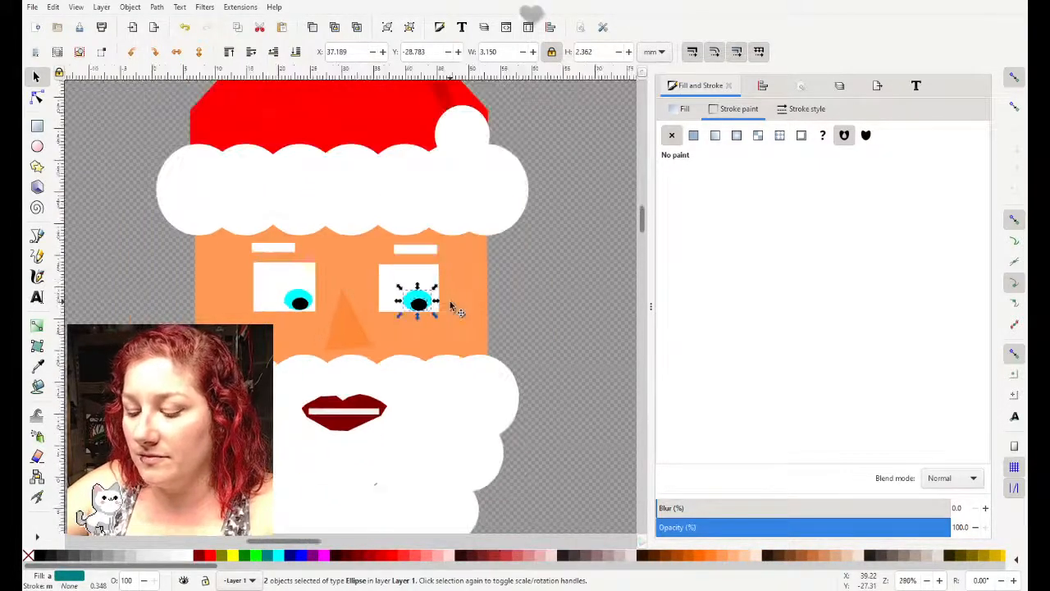
{"action": "left_click", "coordinate": [476, 311]}
{"action": "scroll", "coordinate": [498, 315], "scroll_direction": "down", "scroll_amount": 1, "text": "ctrl"}
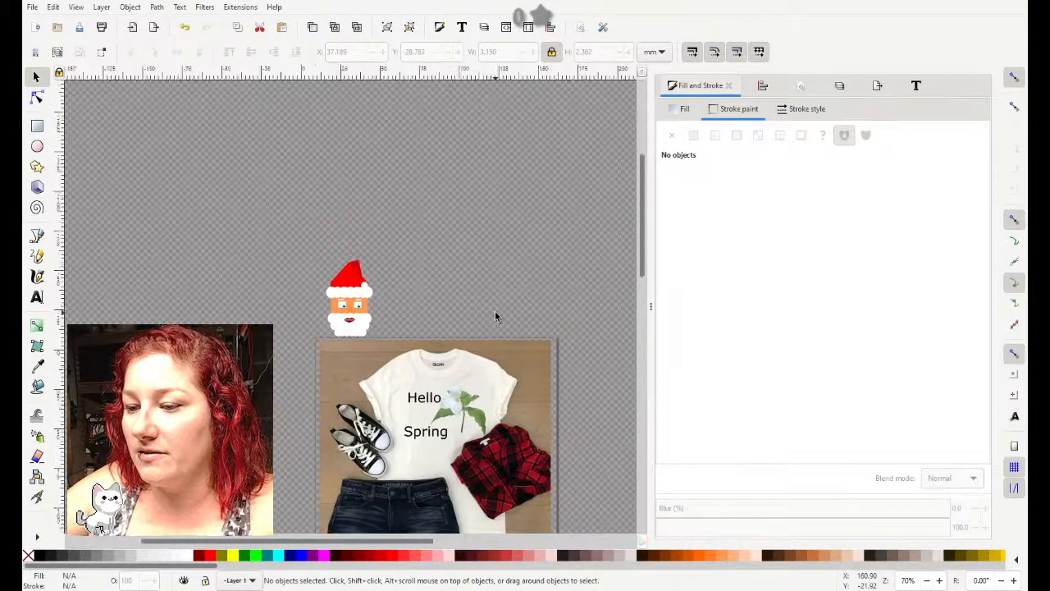
Step: Scale the left eye's iris and pupil together up to about 5.0 by 3.8 mm
{"action": "scroll", "coordinate": [349, 305], "scroll_direction": "up", "scroll_amount": 7, "text": "ctrl"}
{"action": "left_click", "coordinate": [283, 306]}
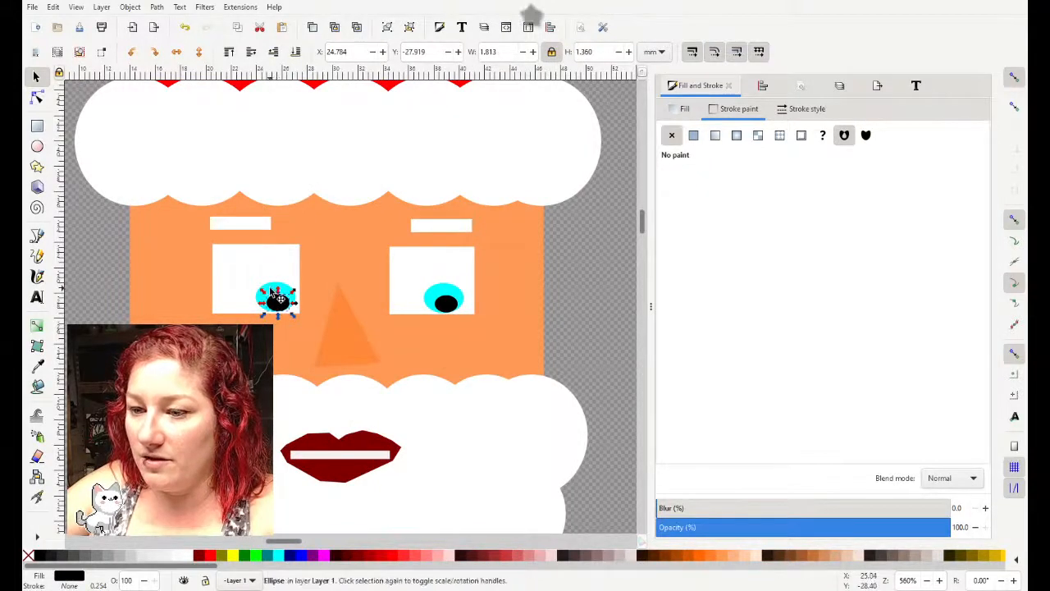
{"action": "left_click", "coordinate": [277, 294], "text": "shift"}
{"action": "left_click_drag", "start_coordinate": [251, 281], "coordinate": [228, 261]}
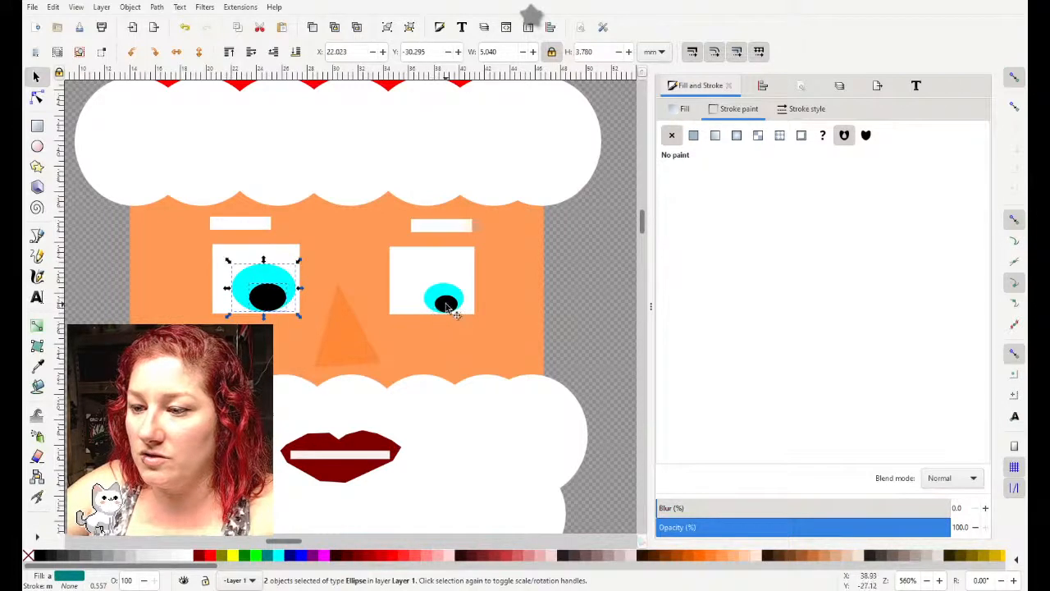
Step: Delete the right eye's iris and pupil
{"action": "left_click", "coordinate": [445, 302]}
{"action": "left_click", "coordinate": [435, 297], "text": "shift"}
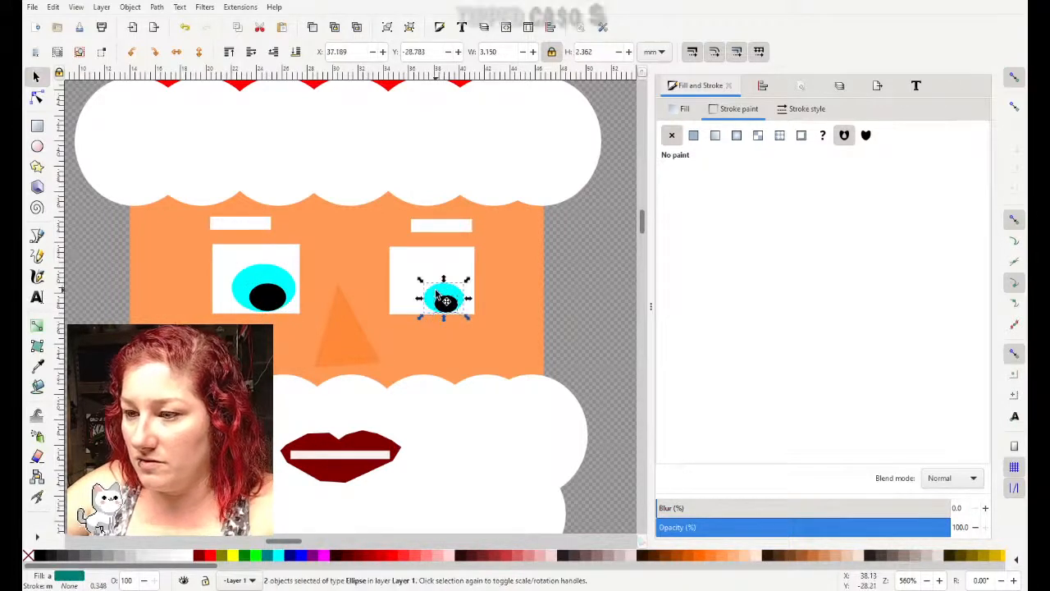
{"action": "key", "text": "Delete"}
{"action": "left_click", "coordinate": [277, 302]}
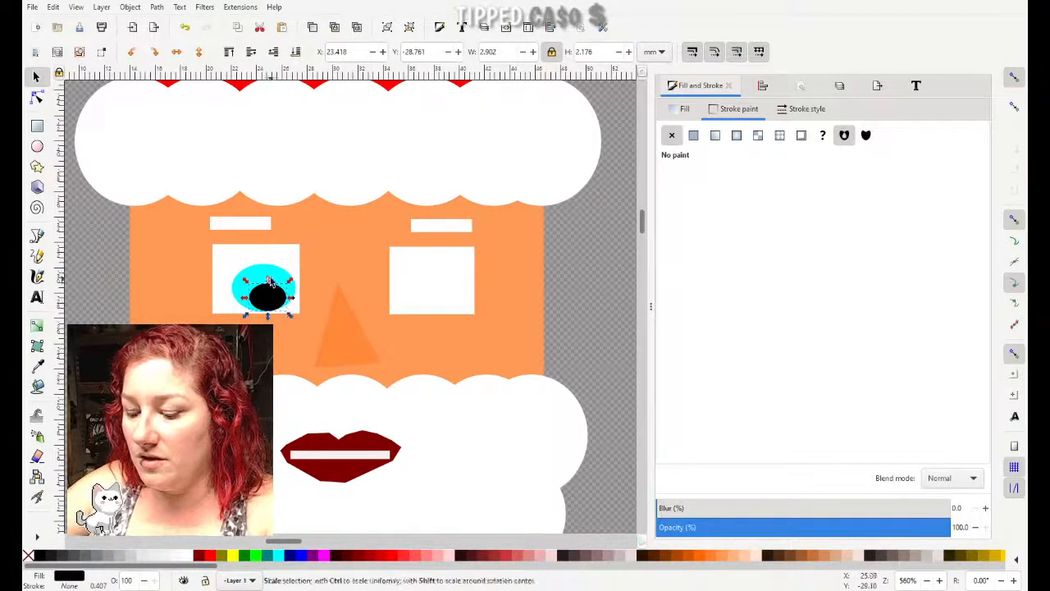
{"action": "left_click", "coordinate": [267, 274], "text": "shift"}
{"action": "left_click", "coordinate": [388, 27]}
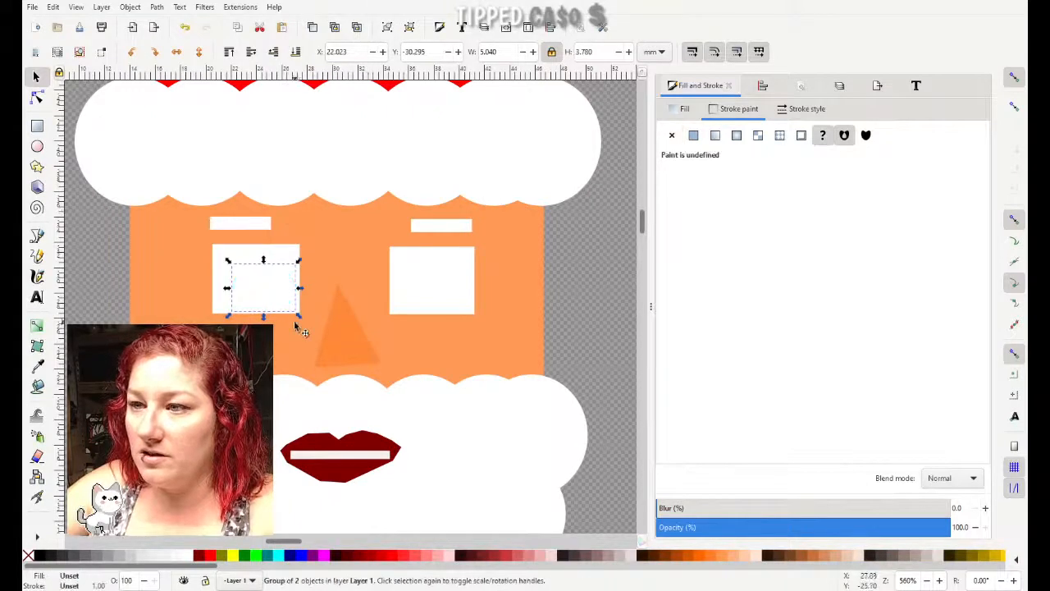
{"action": "left_click", "coordinate": [185, 27]}
{"action": "left_click", "coordinate": [312, 27]}
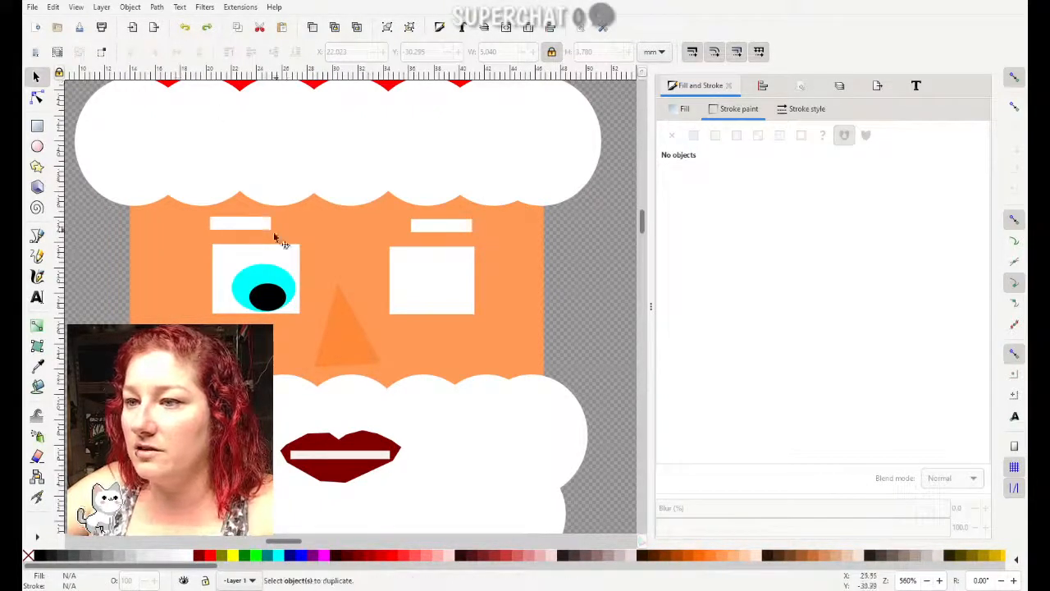
{"action": "left_click_drag", "start_coordinate": [263, 283], "coordinate": [318, 280]}
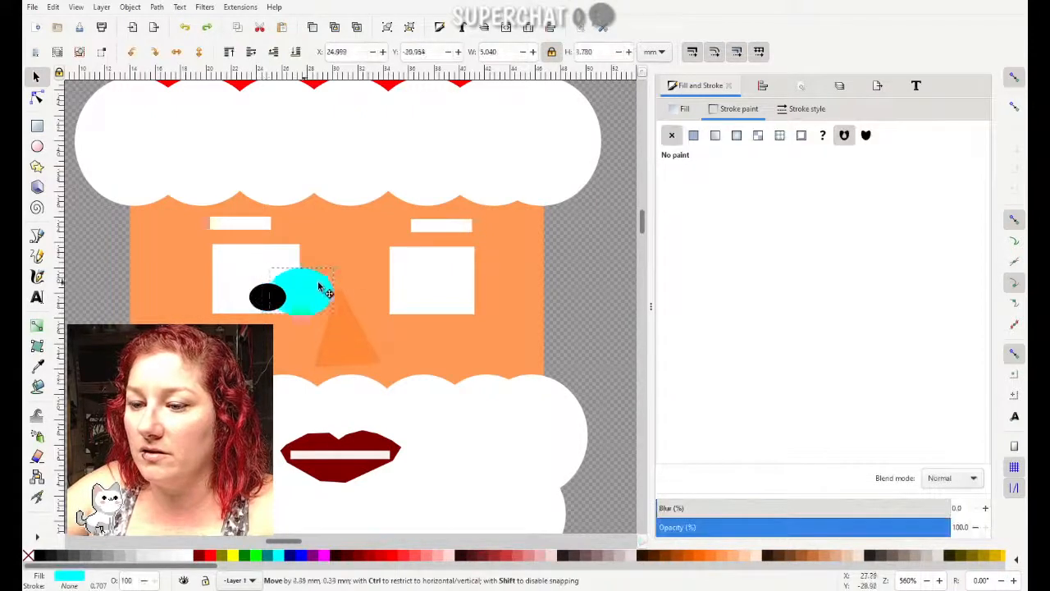
{"action": "left_click", "coordinate": [185, 27]}
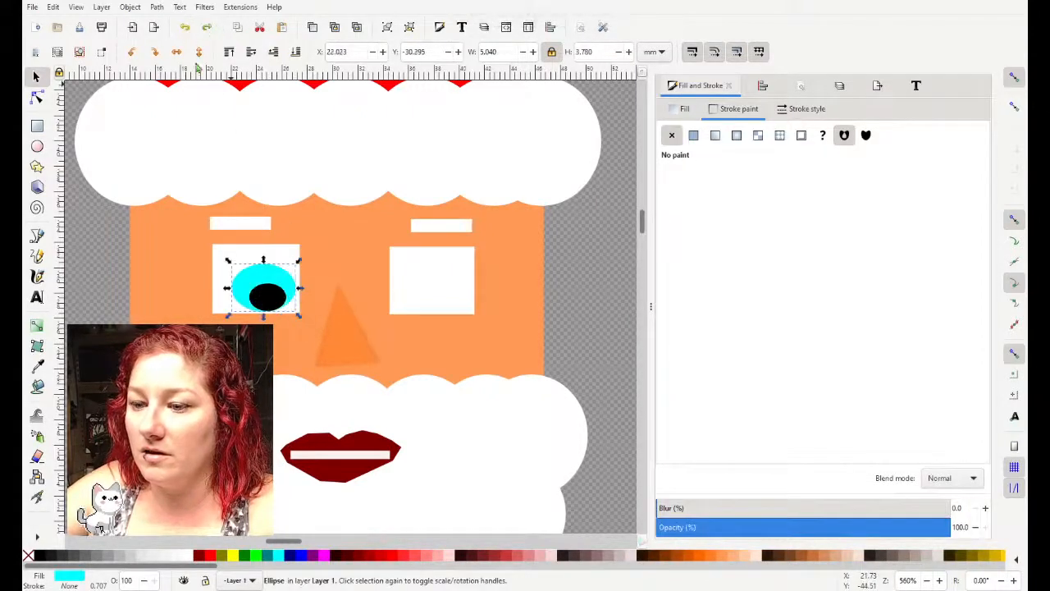
Step: Duplicate the left eye's iris and pupil and place the copies in the right eye at about X 36.1, Y -30.2 mm
{"action": "left_click", "coordinate": [275, 294], "text": "shift"}
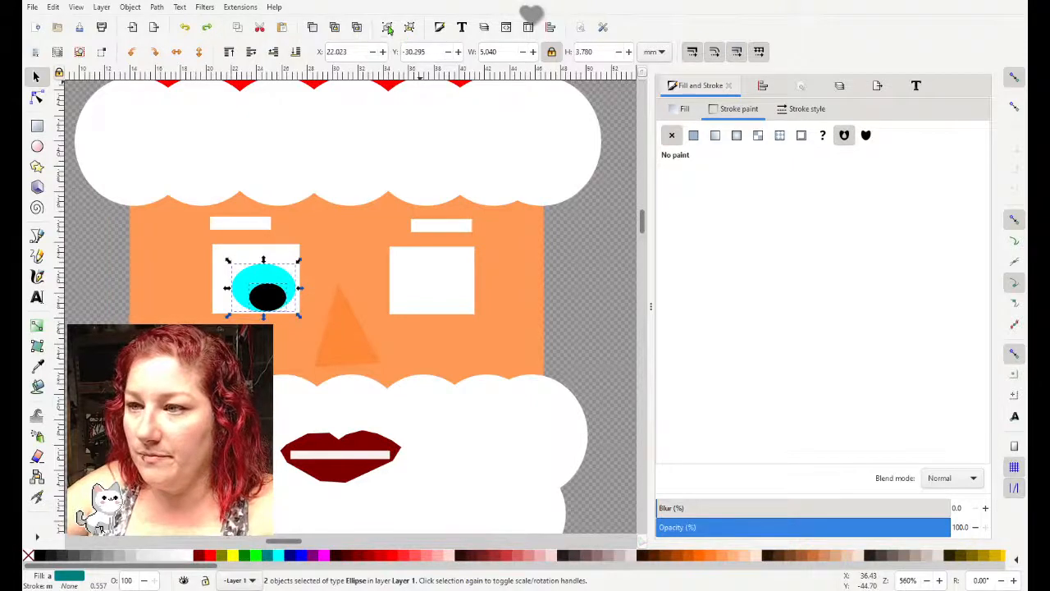
{"action": "left_click", "coordinate": [313, 28]}
{"action": "left_click_drag", "start_coordinate": [289, 283], "coordinate": [460, 306]}
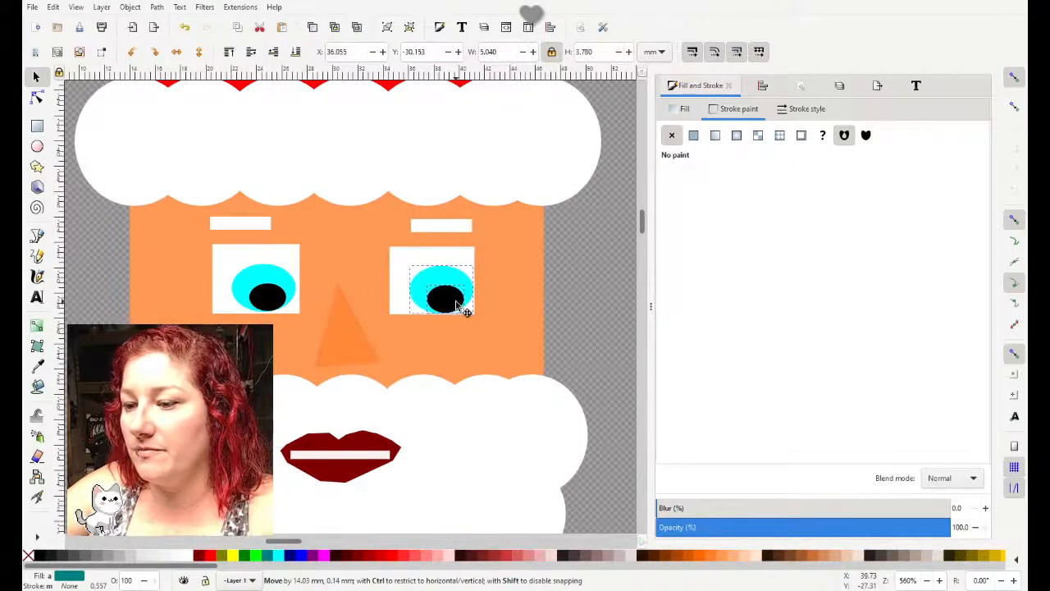
{"action": "left_click", "coordinate": [586, 265]}
Step: Select all parts of the Santa head and move them off the page beside the shirt photo, at about X -80 mm
{"action": "key", "text": "minus"}
{"action": "key", "text": "minus"}
{"action": "key", "text": "minus"}
{"action": "key", "text": "minus"}
{"action": "key", "text": "minus"}
{"action": "key", "text": "minus"}
{"action": "key", "text": "minus"}
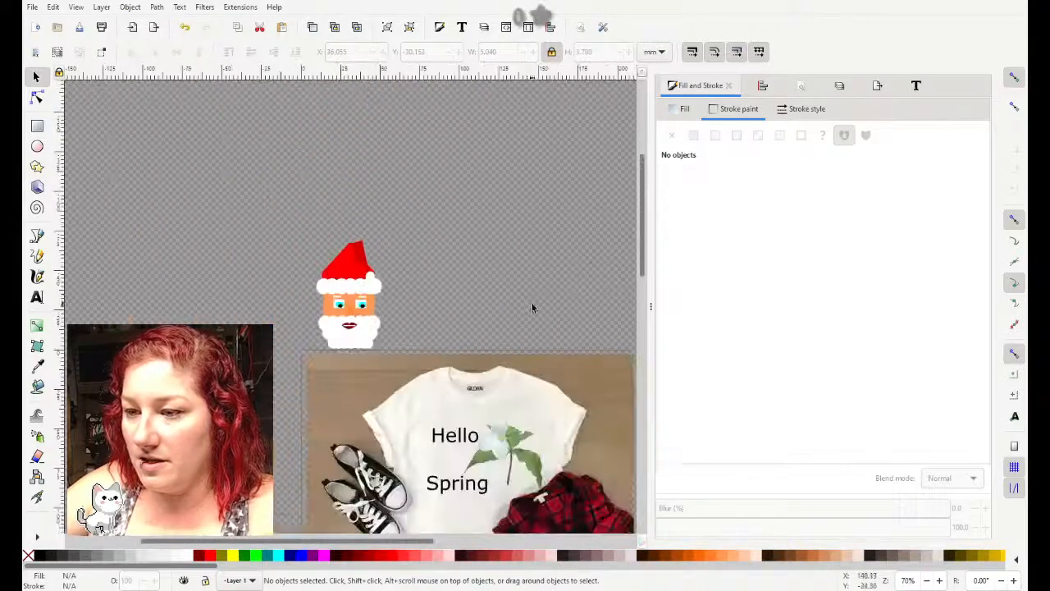
{"action": "key", "text": "minus"}
{"action": "key", "text": "minus"}
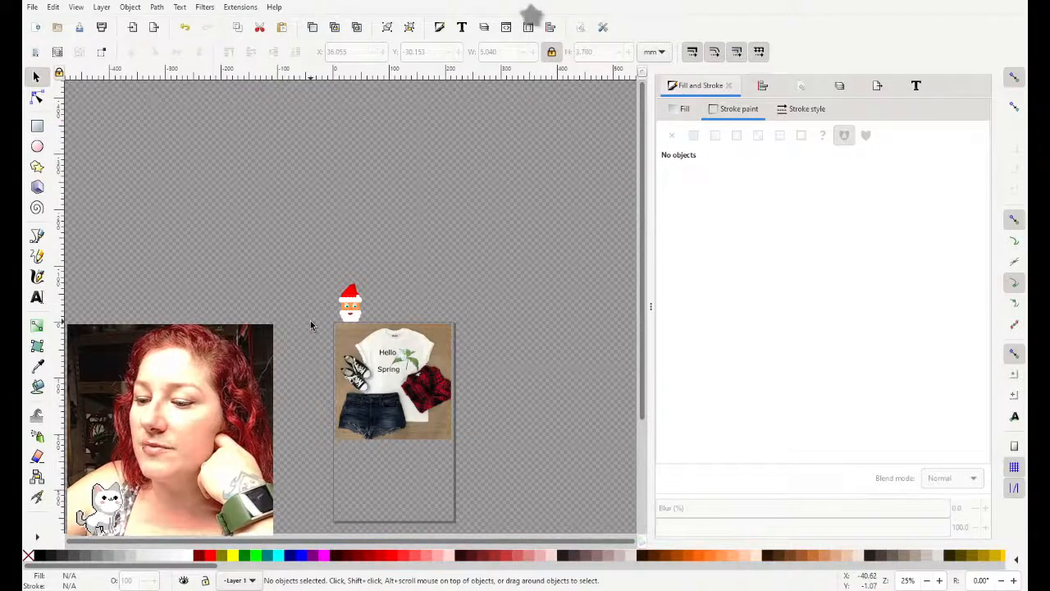
{"action": "left_click_drag", "start_coordinate": [331, 276], "coordinate": [315, 373]}
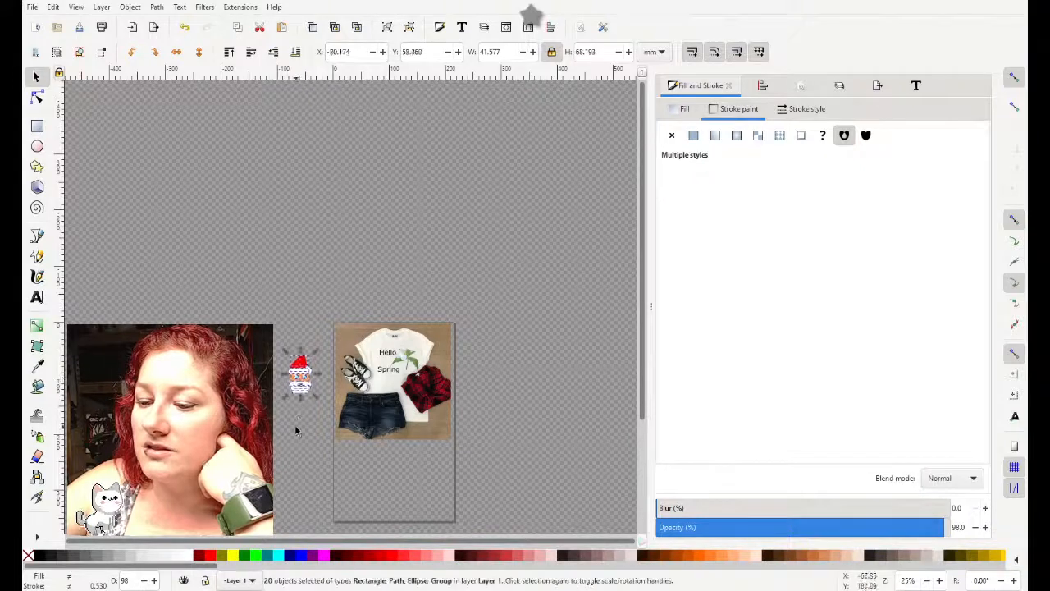
{"action": "left_click", "coordinate": [354, 493]}
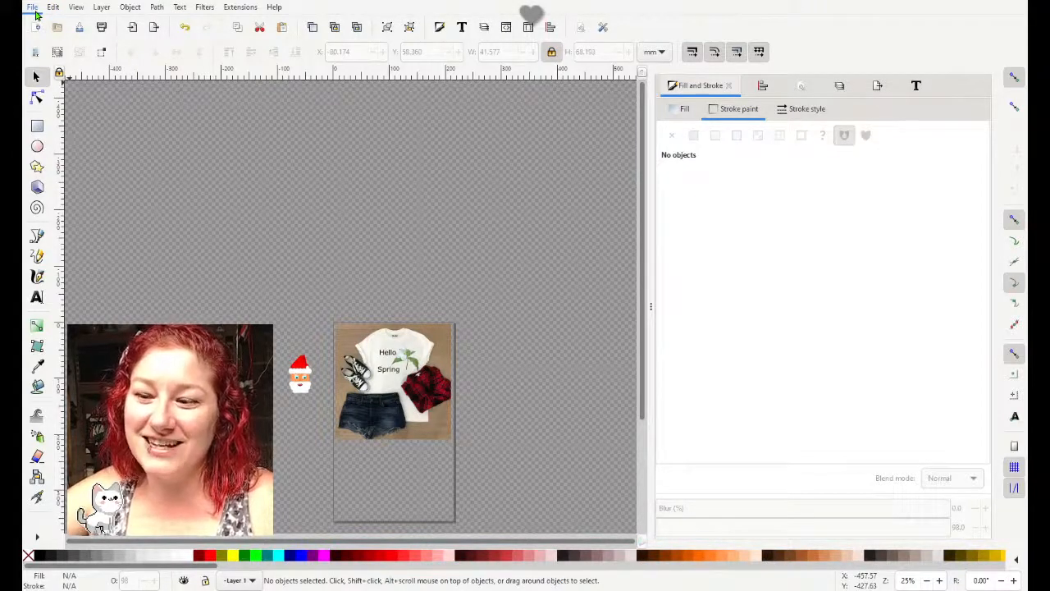
{"action": "left_click", "coordinate": [34, 10]}
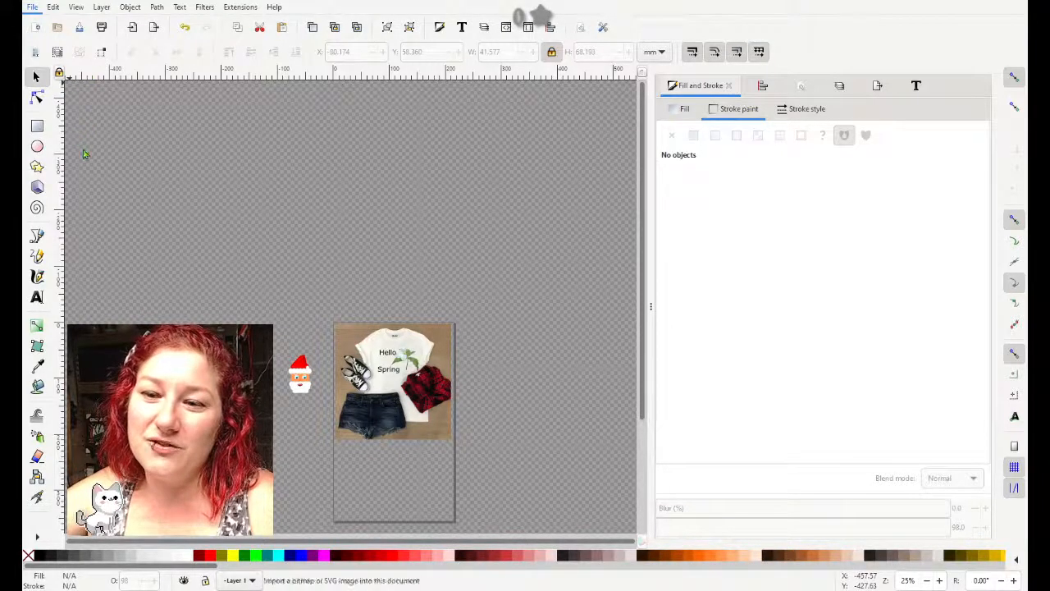
{"action": "left_click", "coordinate": [87, 180]}
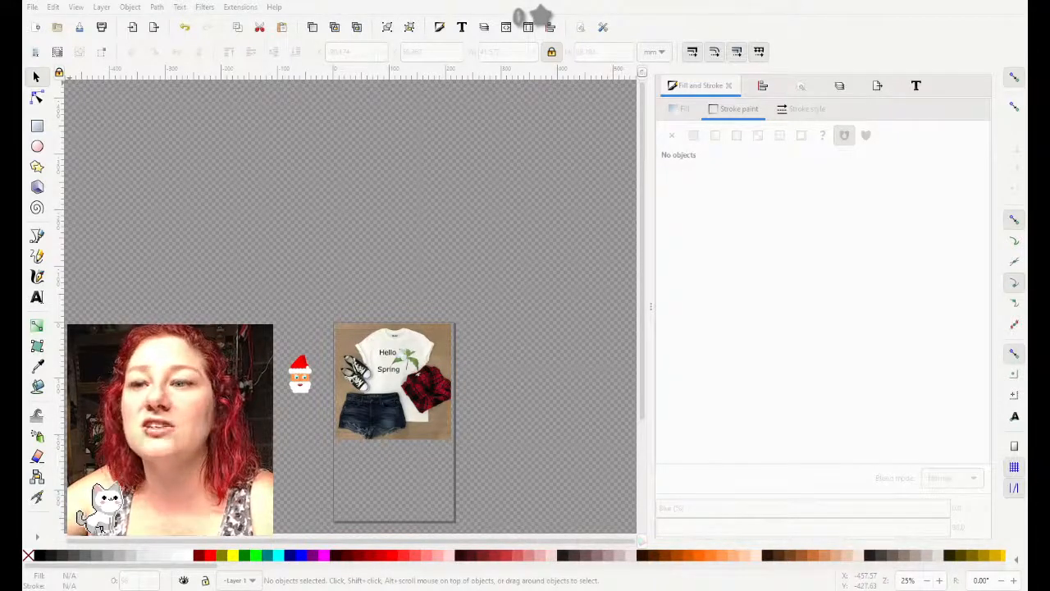
{"action": "left_click", "coordinate": [297, 2]}
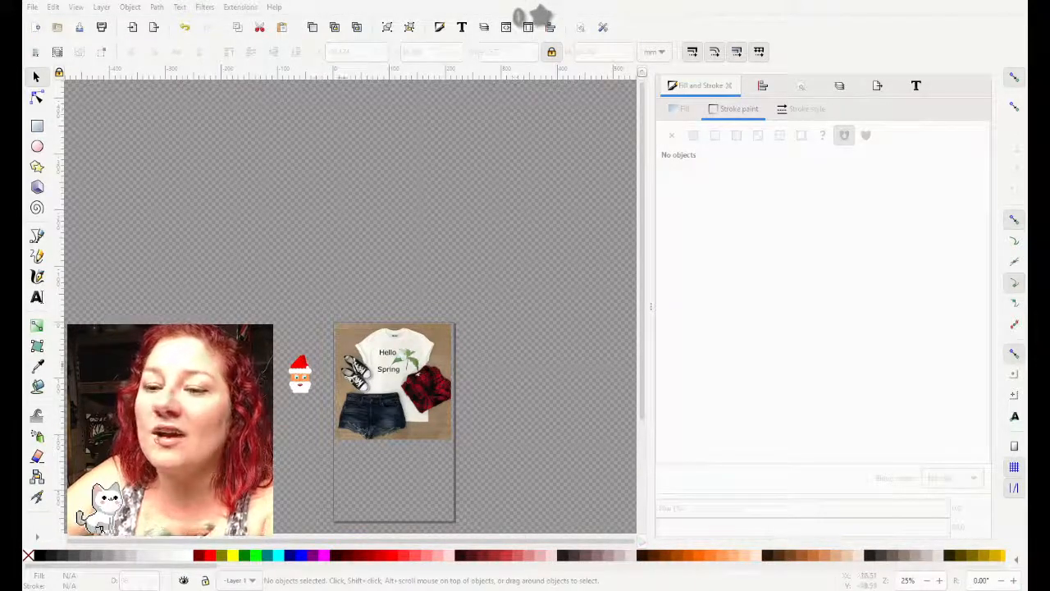
{"action": "scroll", "coordinate": [353, 303], "scroll_direction": "down", "scroll_amount": 1}
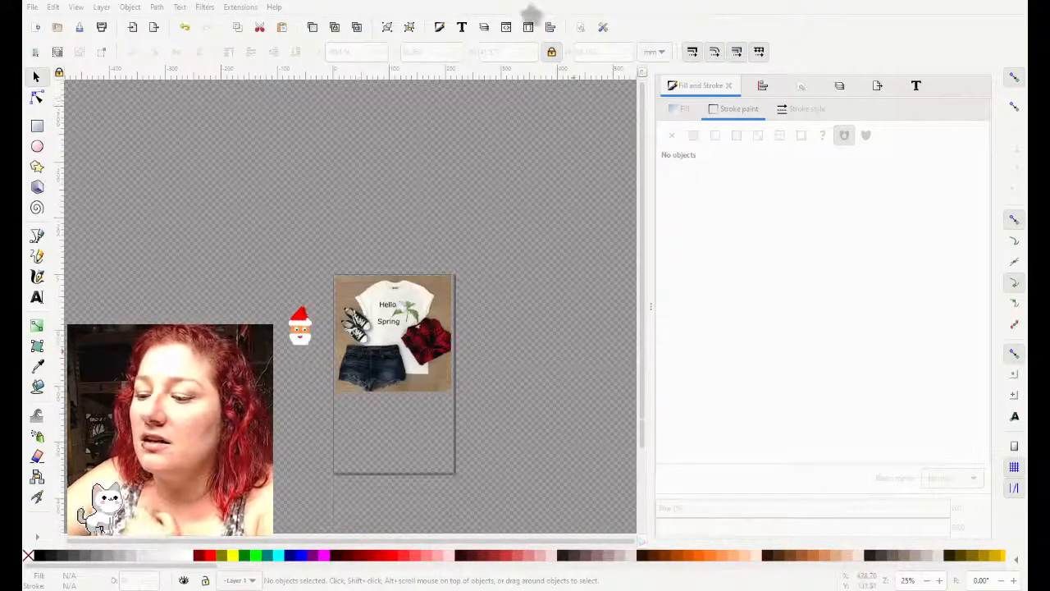
{"action": "scroll", "coordinate": [353, 304], "scroll_direction": "down", "scroll_amount": 1}
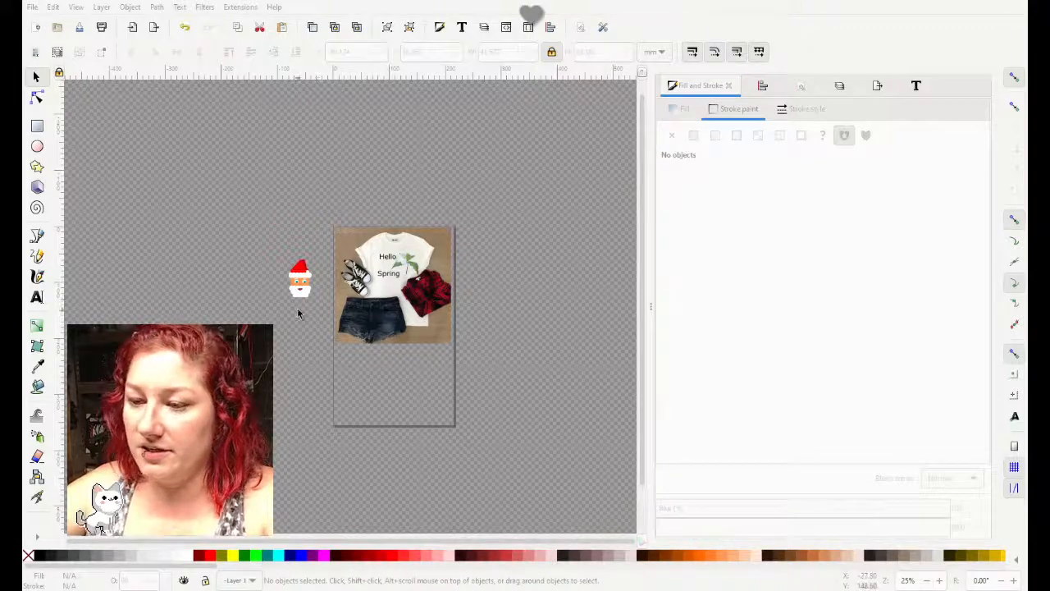
Step: Group the bright red triangle of the Santa hat with the red rectangle beneath it
{"action": "key", "text": "plus"}
{"action": "key", "text": "plus"}
{"action": "key", "text": "plus"}
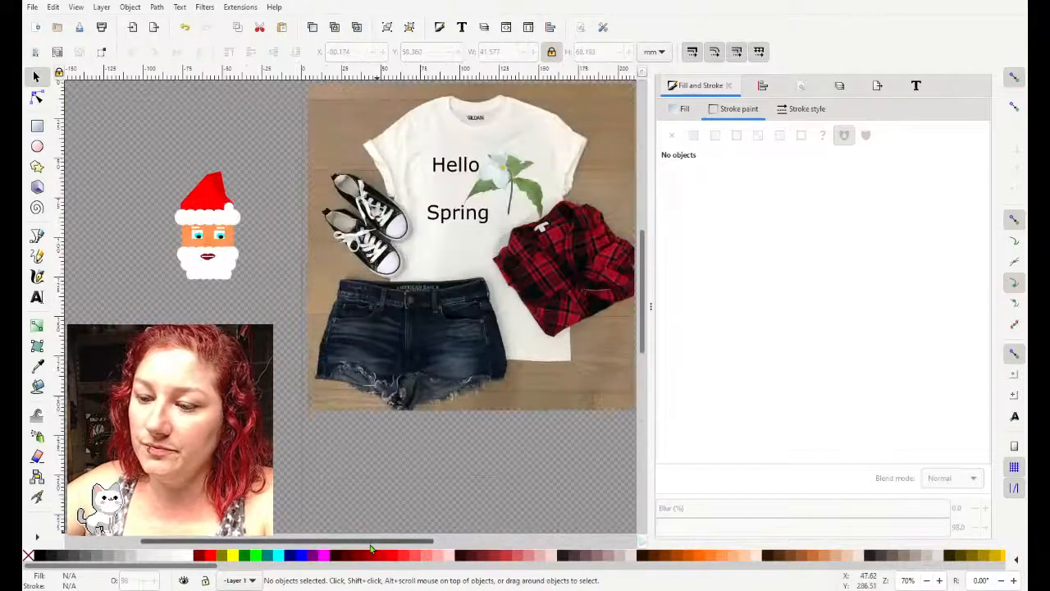
{"action": "left_click_drag", "start_coordinate": [370, 544], "coordinate": [306, 542]}
{"action": "key", "text": "plus"}
{"action": "key", "text": "plus"}
{"action": "scroll", "coordinate": [325, 362], "scroll_direction": "up", "scroll_amount": 1}
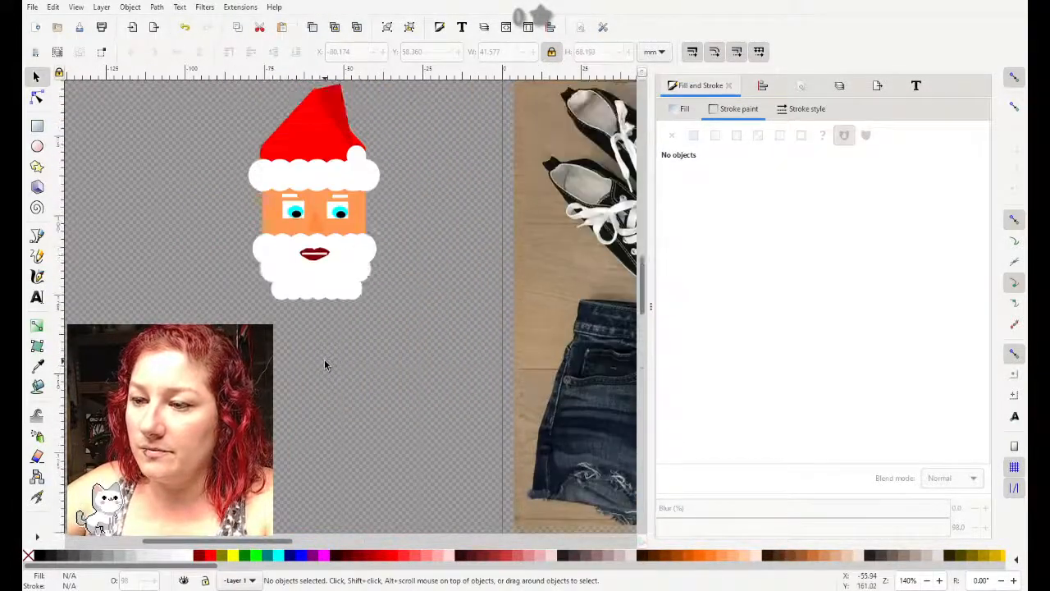
{"action": "scroll", "coordinate": [325, 365], "scroll_direction": "up", "scroll_amount": 1}
{"action": "scroll", "coordinate": [324, 365], "scroll_direction": "up", "scroll_amount": 1}
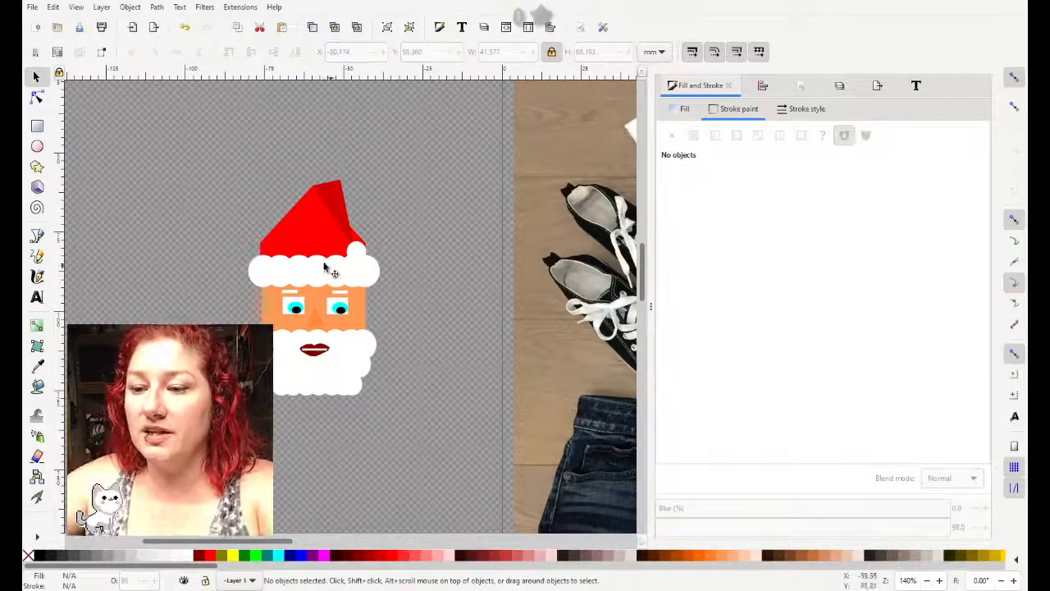
{"action": "left_click", "coordinate": [314, 250]}
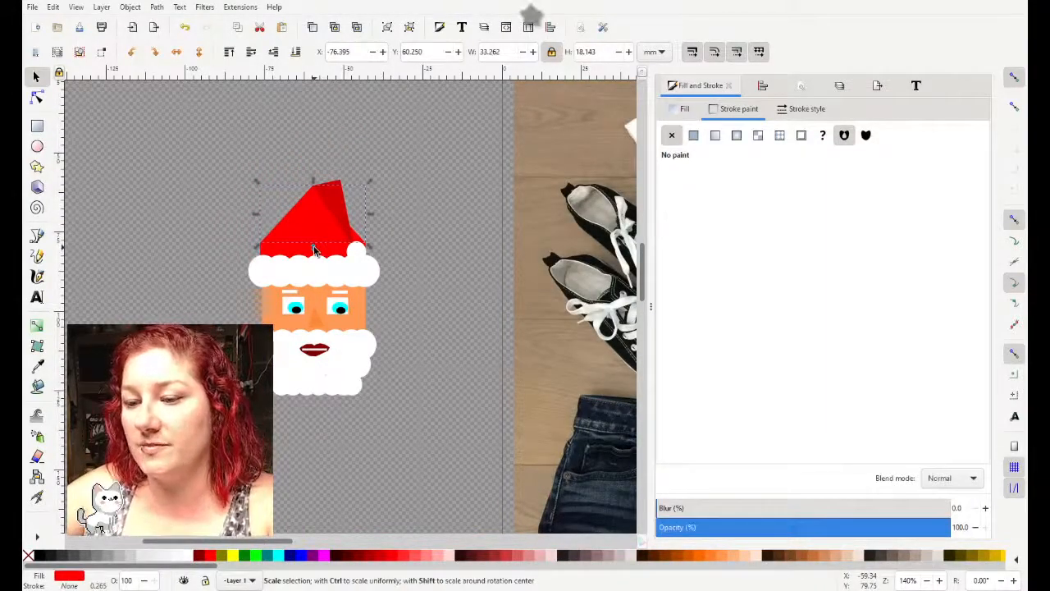
{"action": "left_click", "coordinate": [315, 250], "text": "shift"}
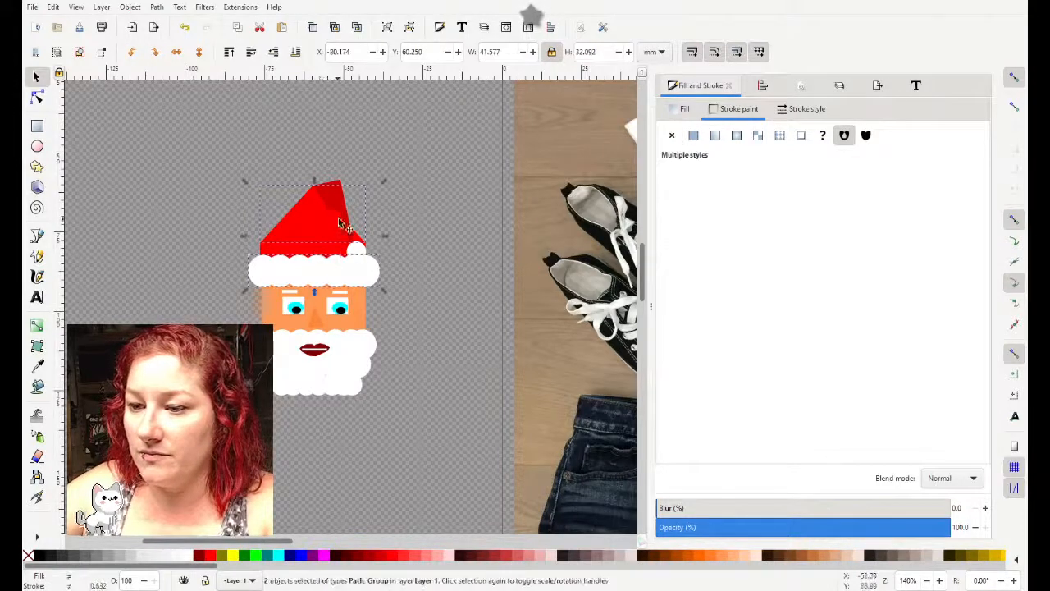
{"action": "left_click", "coordinate": [366, 229]}
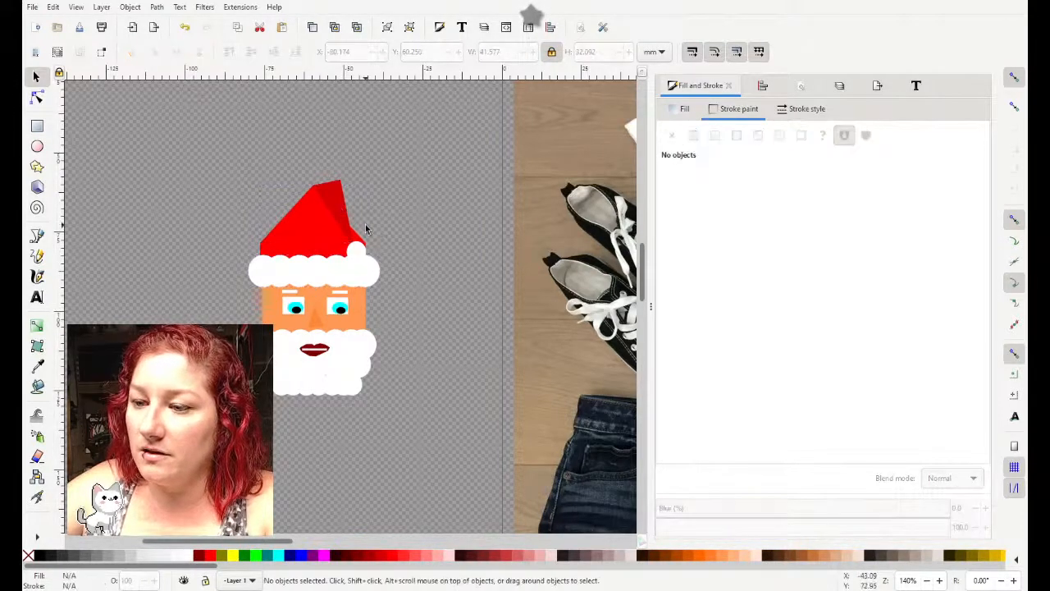
{"action": "left_click", "coordinate": [338, 256]}
{"action": "left_click", "coordinate": [338, 246]}
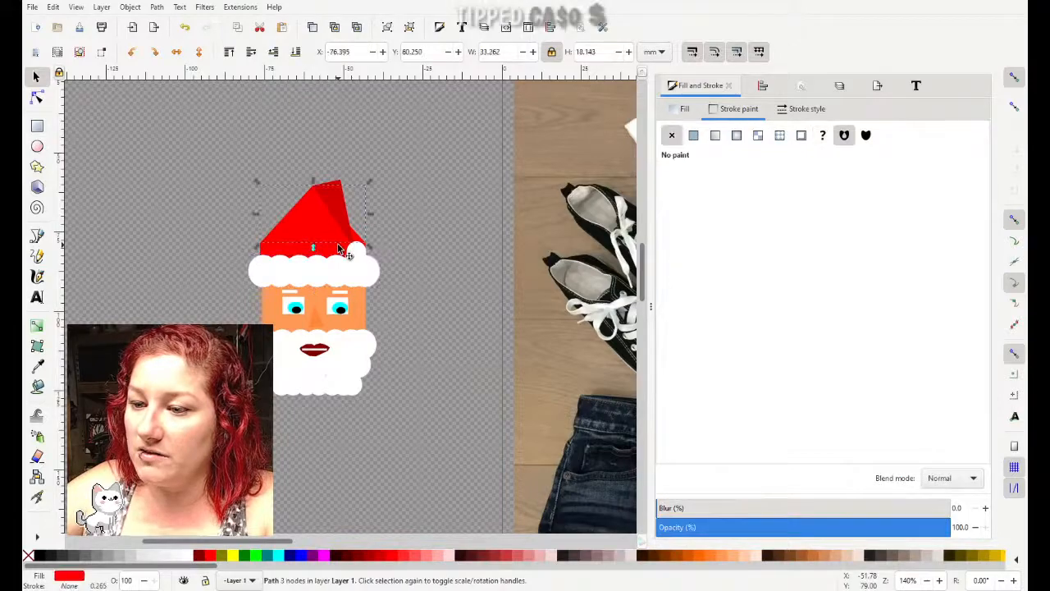
{"action": "scroll", "coordinate": [332, 242], "scroll_direction": "up", "scroll_amount": 3}
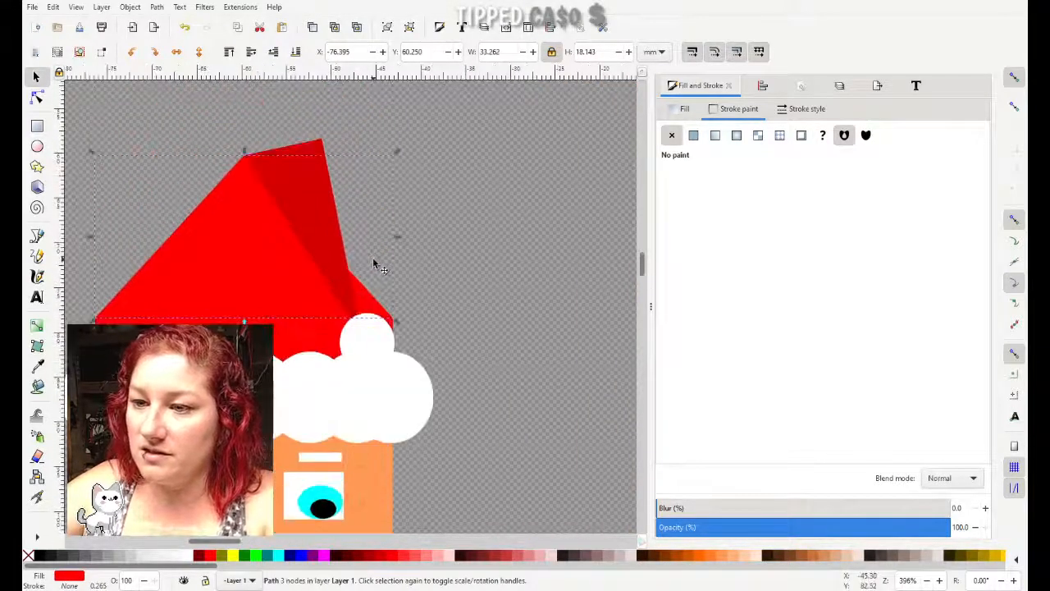
{"action": "left_click", "coordinate": [308, 335], "text": "shift"}
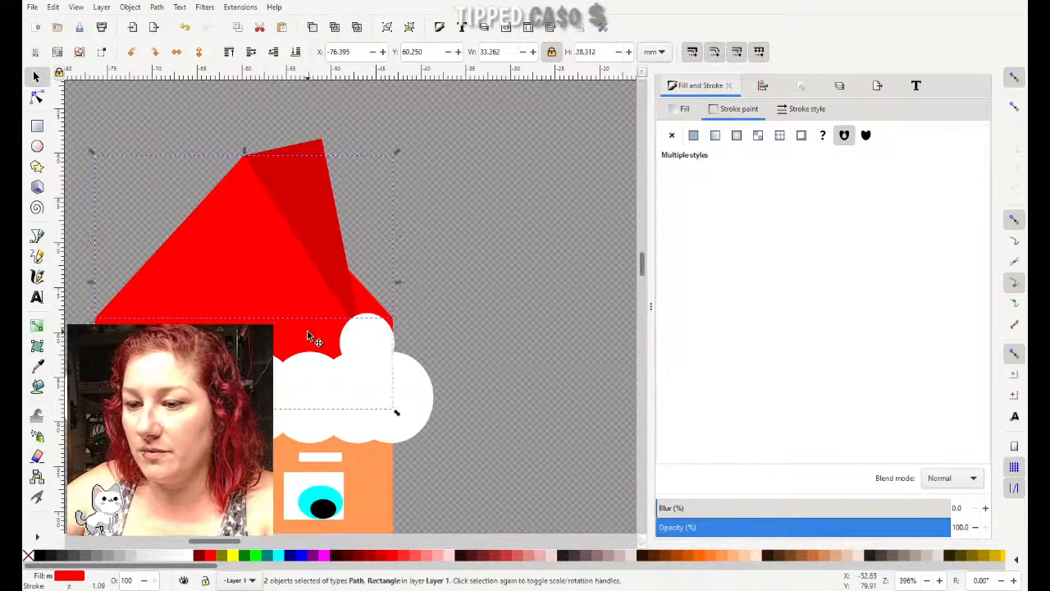
{"action": "left_click", "coordinate": [315, 210], "text": "shift"}
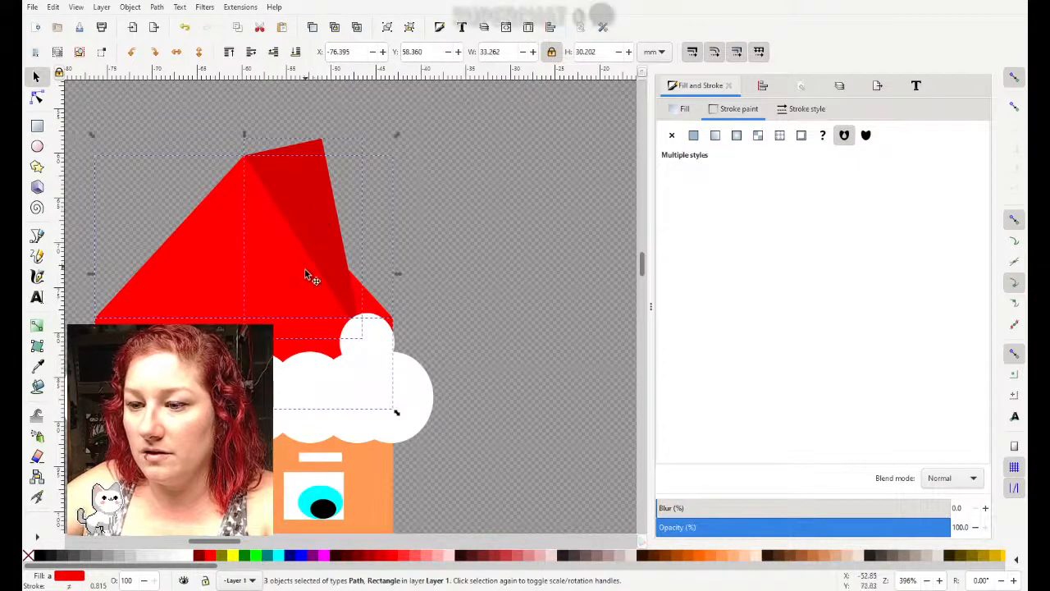
{"action": "left_click", "coordinate": [310, 227], "text": "shift"}
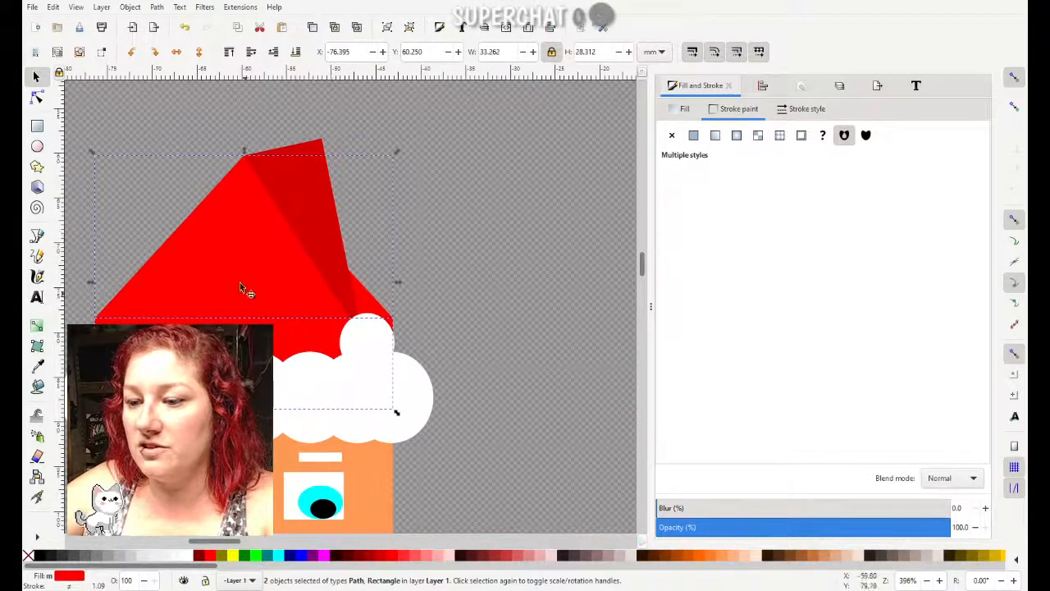
{"action": "left_click", "coordinate": [387, 27]}
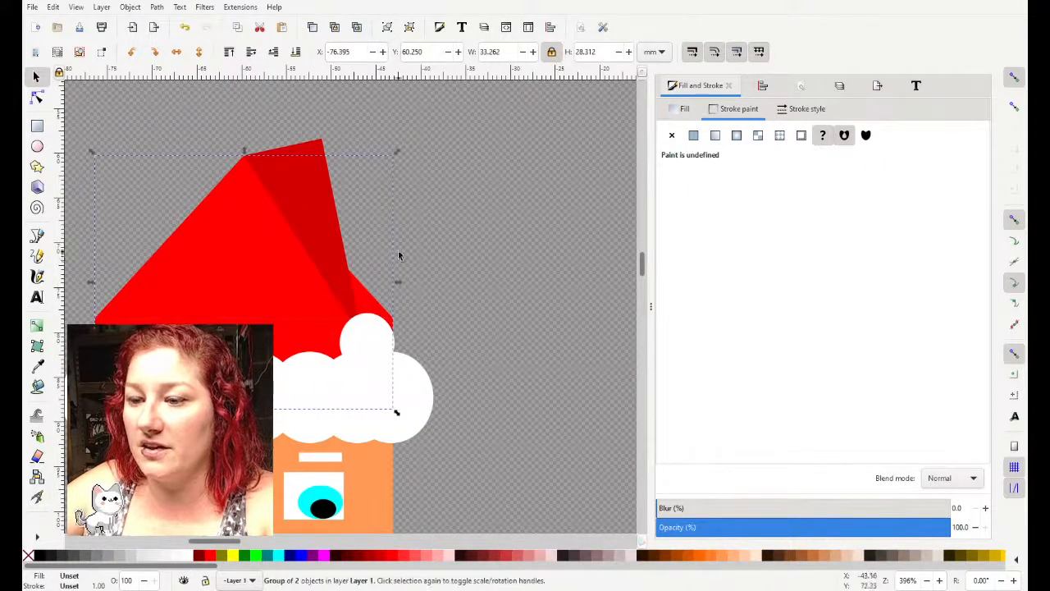
Step: Shrink the hat's white pompom to about 4.9 by 5.3 mm and place it higher on the hat, above the fur trim
{"action": "double_click", "coordinate": [364, 331]}
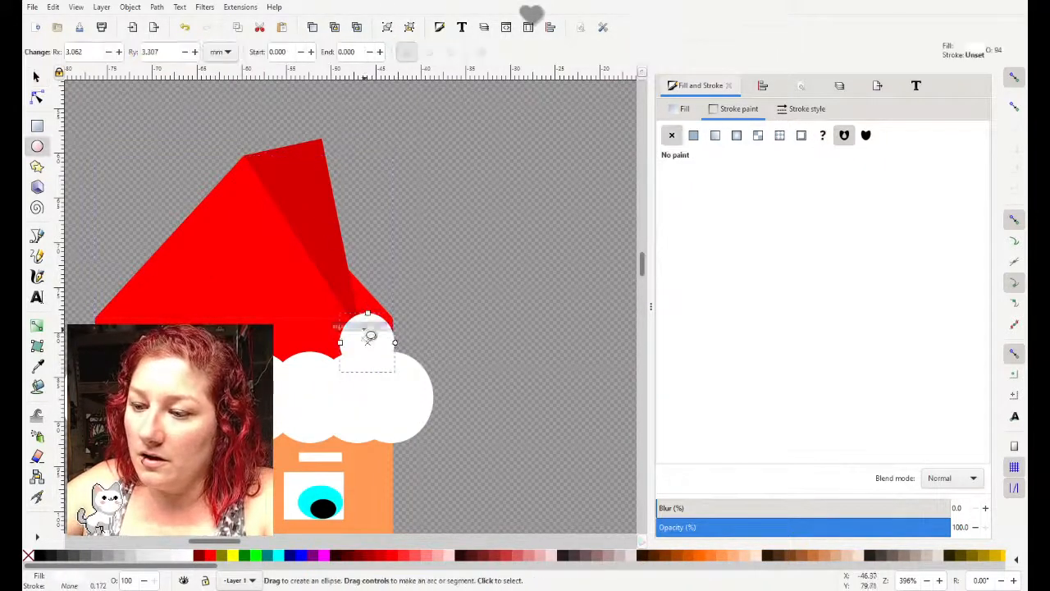
{"action": "left_click", "coordinate": [36, 76]}
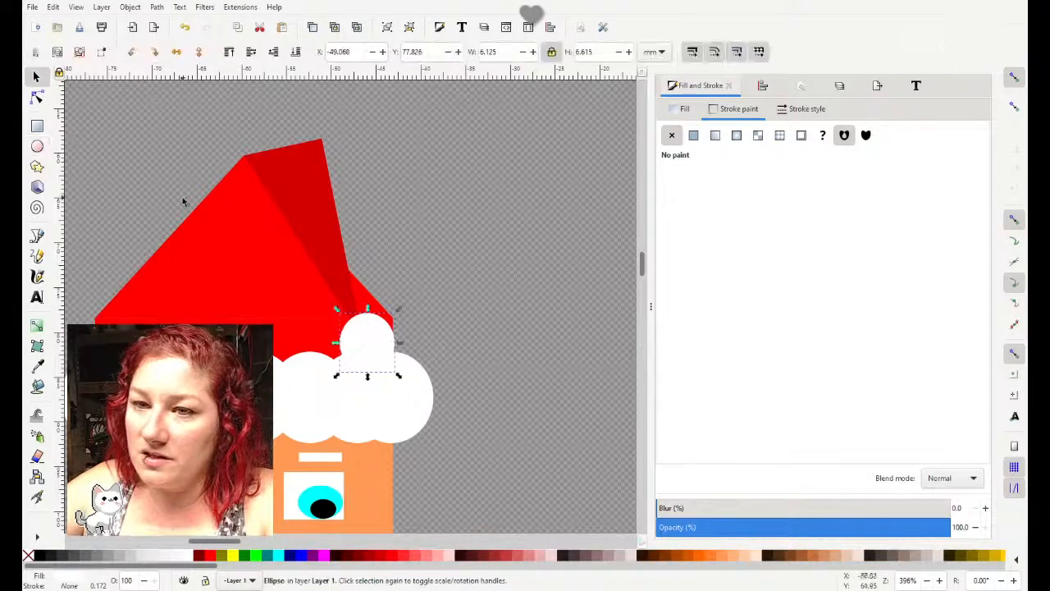
{"action": "left_click_drag", "start_coordinate": [358, 327], "coordinate": [353, 302]}
{"action": "left_click_drag", "start_coordinate": [329, 357], "coordinate": [361, 325]}
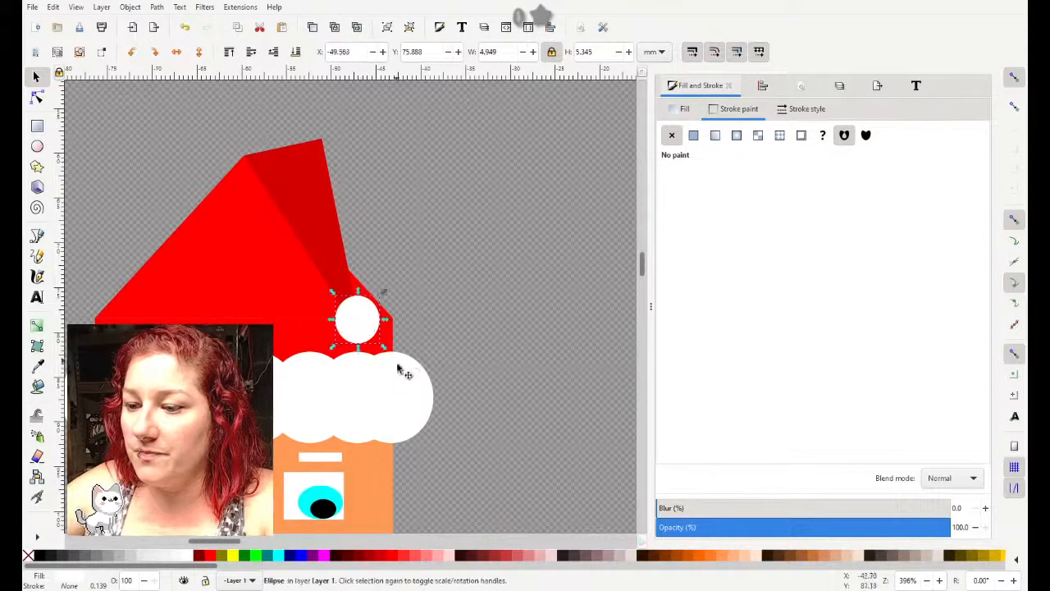
Step: Reduce the height of the hat's white fur trim and shift it up slightly over the hat's base
{"action": "left_click", "coordinate": [291, 410]}
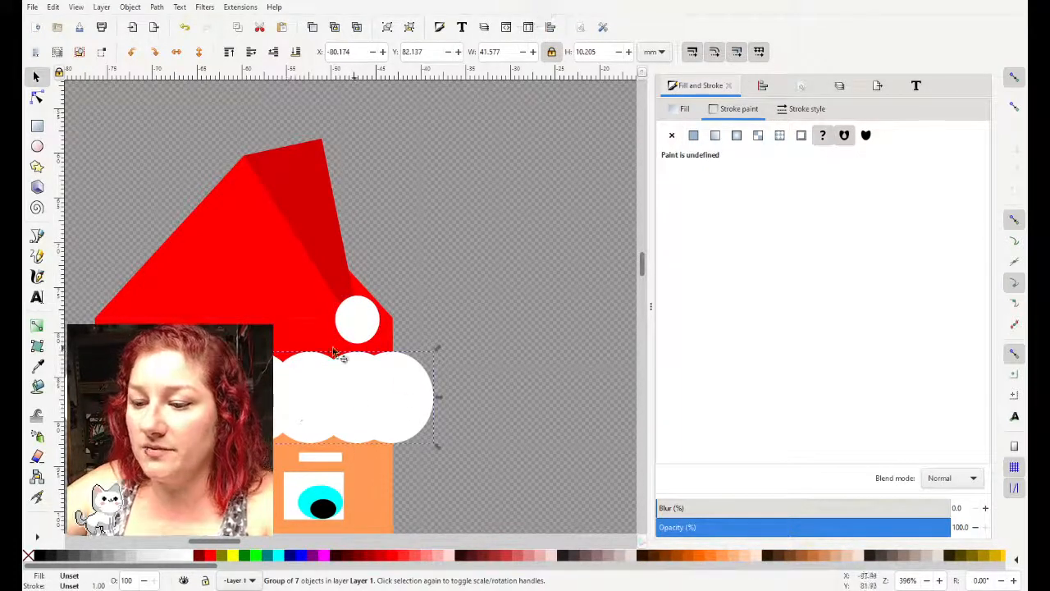
{"action": "left_click_drag", "start_coordinate": [353, 348], "coordinate": [353, 370]}
{"action": "left_click_drag", "start_coordinate": [250, 398], "coordinate": [250, 375]}
Step: Disable snapping, shorten the hat's dark red fold to about 18.6 mm high and move it to about X -60.1, Y 59.1 mm
{"action": "left_click", "coordinate": [336, 251]}
{"action": "left_click_drag", "start_coordinate": [305, 343], "coordinate": [302, 320]}
{"action": "left_click_drag", "start_coordinate": [307, 282], "coordinate": [308, 282]}
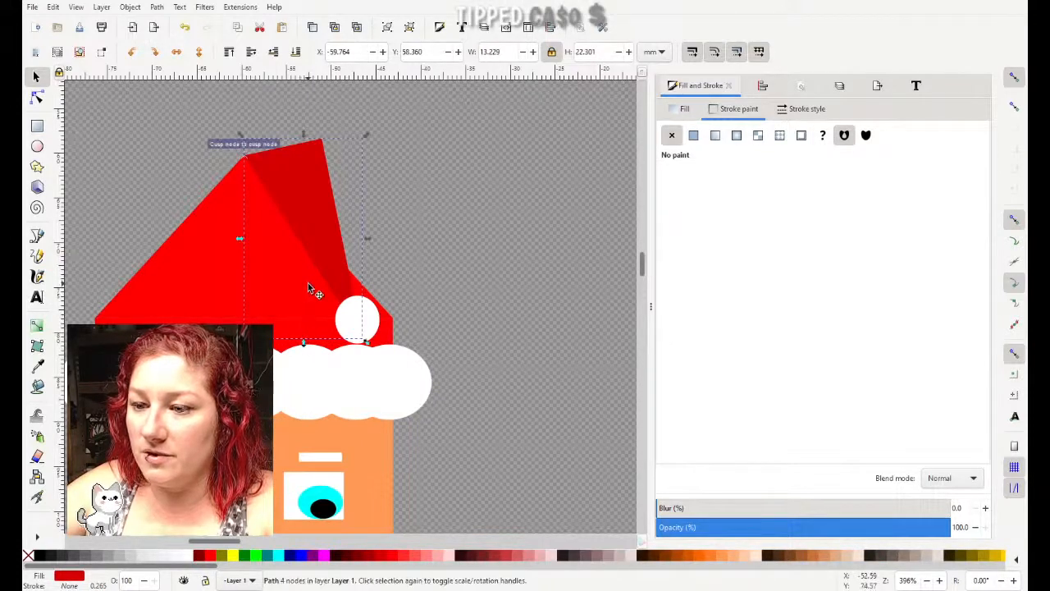
{"action": "left_click", "coordinate": [1016, 80]}
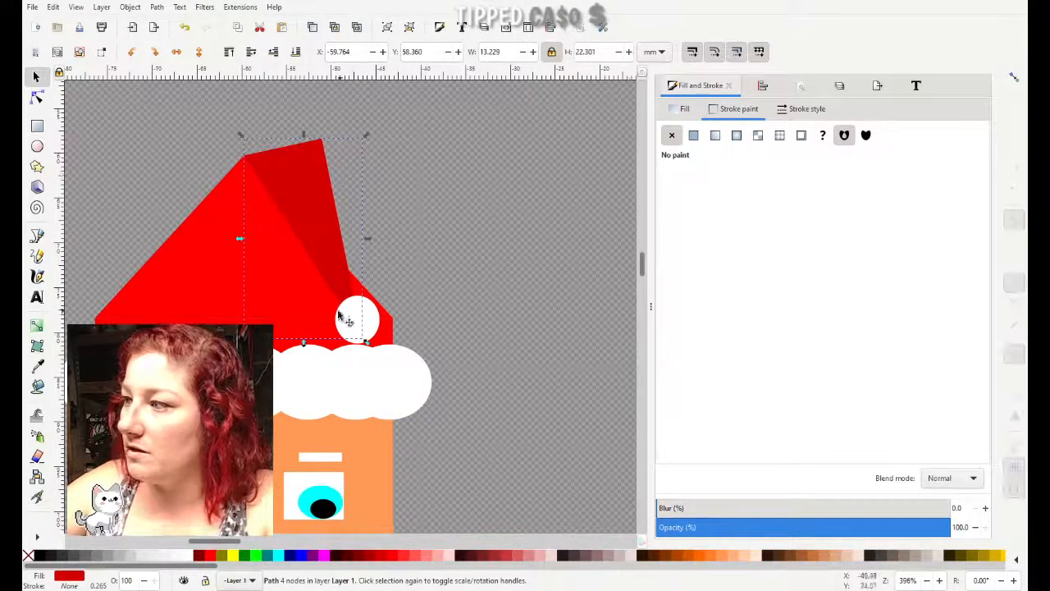
{"action": "left_click_drag", "start_coordinate": [304, 343], "coordinate": [307, 313]}
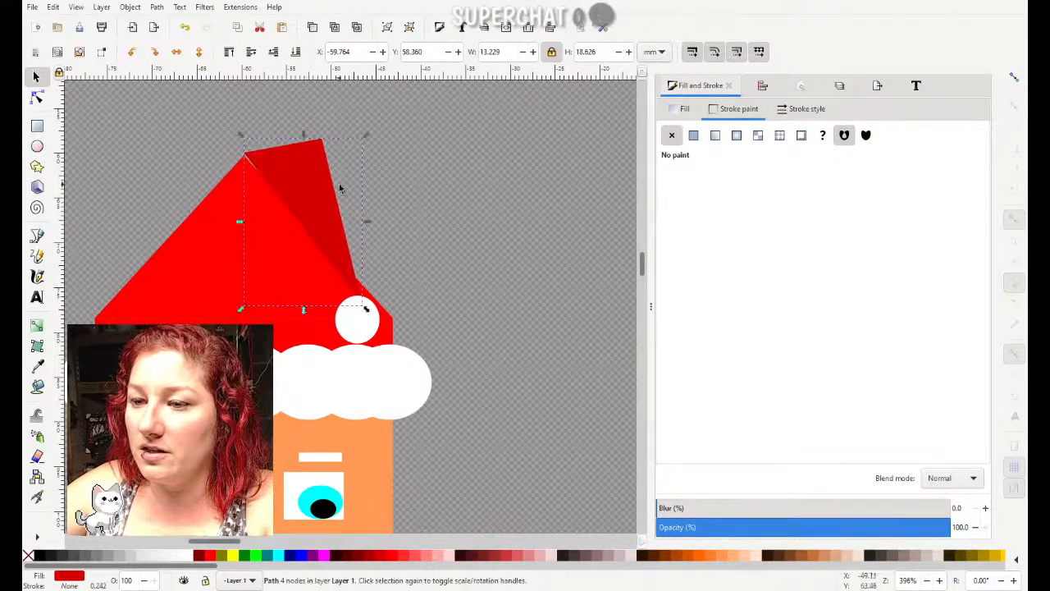
{"action": "left_click_drag", "start_coordinate": [318, 196], "coordinate": [314, 207]}
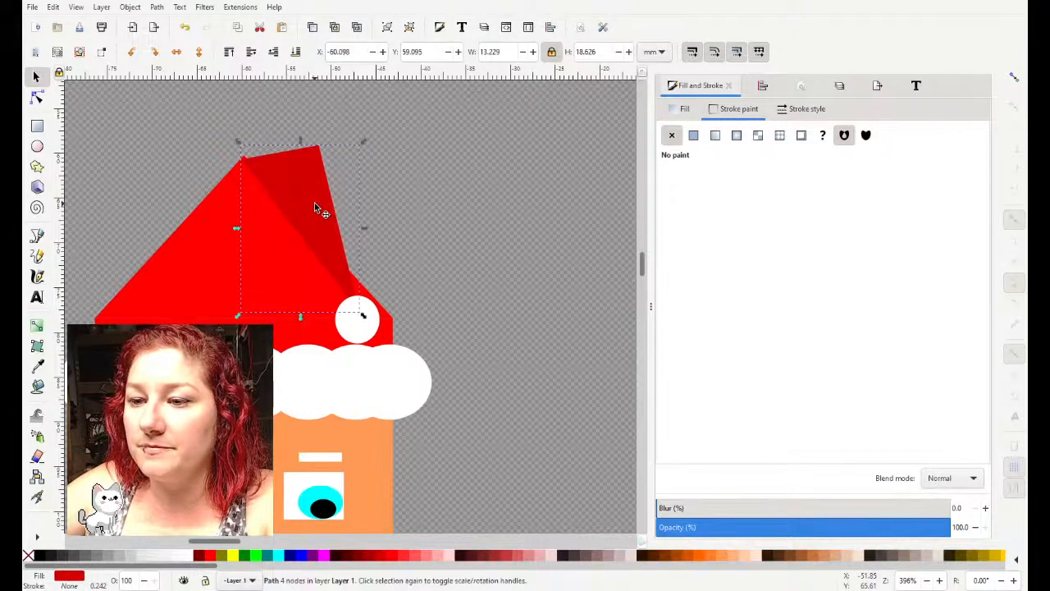
Step: Try flipping the dark red fold horizontally and rotating it against the hat, and undo these transformations
{"action": "left_click", "coordinate": [174, 52]}
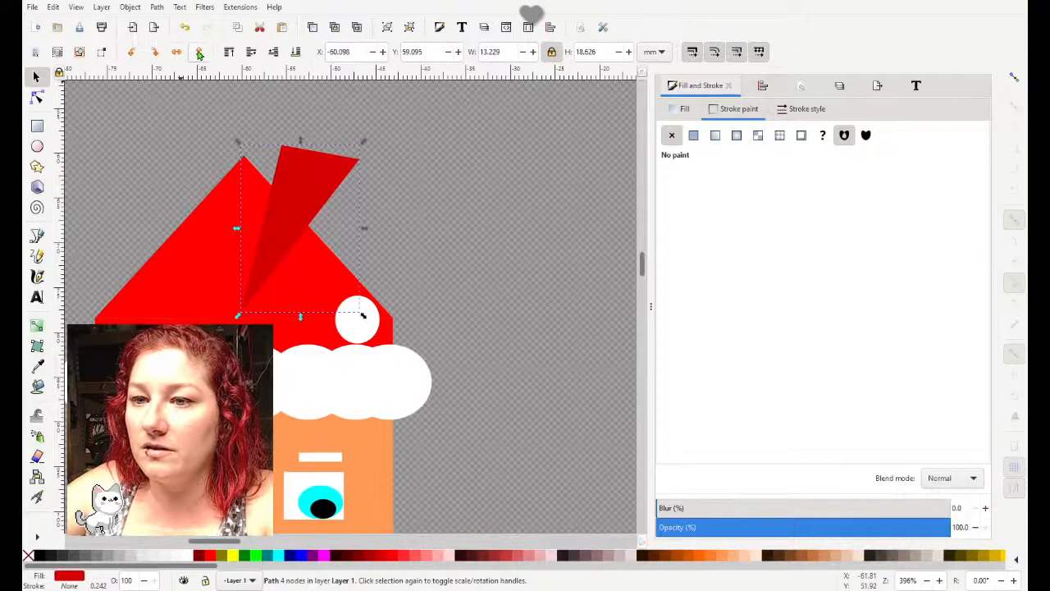
{"action": "left_click", "coordinate": [156, 53]}
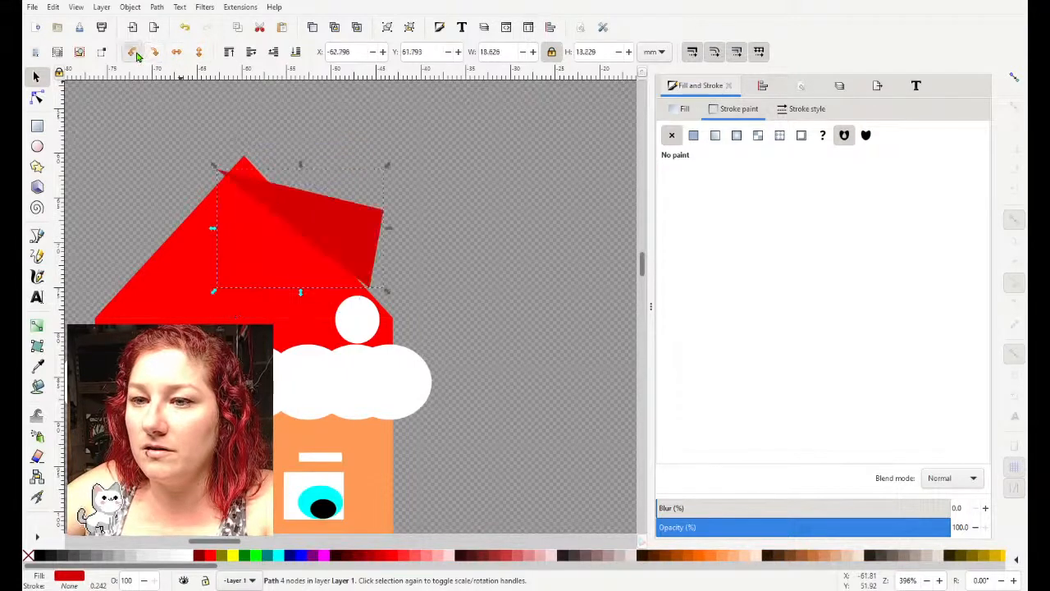
{"action": "left_click", "coordinate": [132, 51]}
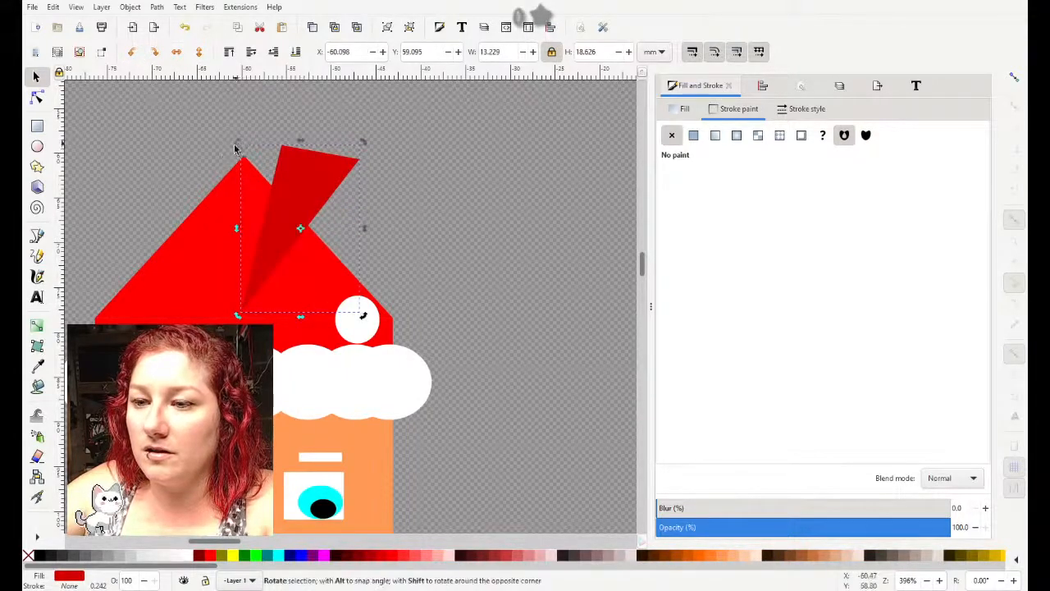
{"action": "left_click_drag", "start_coordinate": [238, 142], "coordinate": [187, 232]}
{"action": "left_click_drag", "start_coordinate": [260, 182], "coordinate": [246, 177]}
{"action": "left_click", "coordinate": [185, 27]}
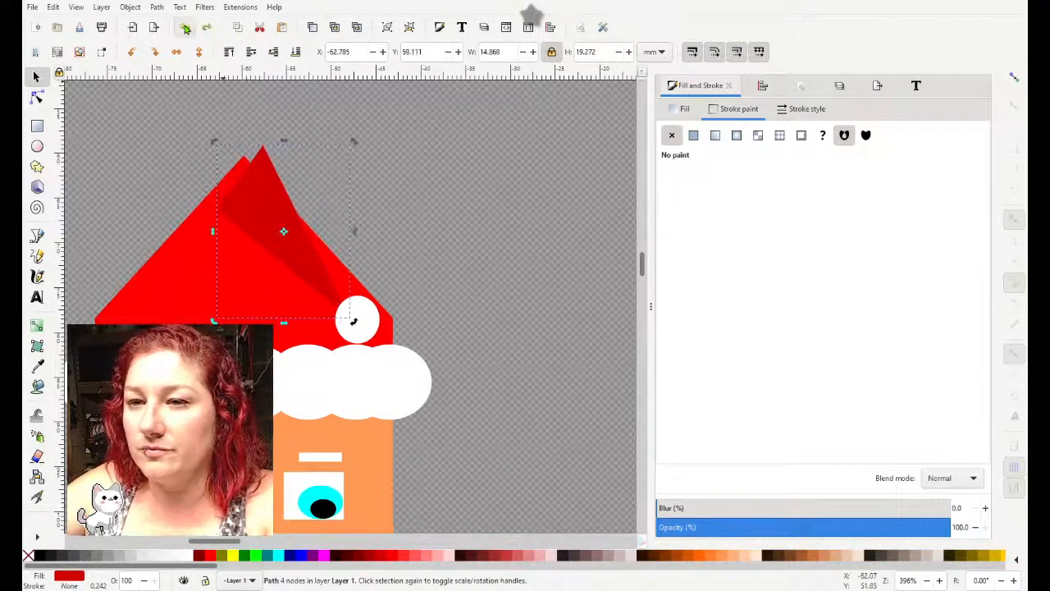
{"action": "left_click", "coordinate": [186, 27]}
{"action": "left_click", "coordinate": [186, 28]}
{"action": "left_click", "coordinate": [185, 27]}
{"action": "left_click", "coordinate": [185, 27]}
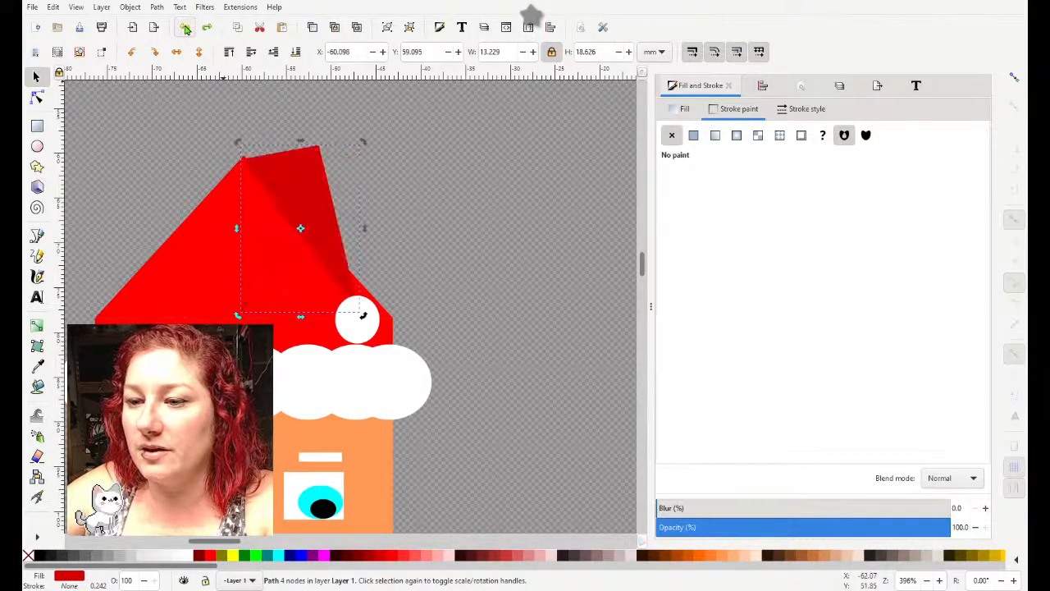
Step: Nudge the dark red fold against the hat's peak and move the pompom to its lower tip, about X -49.4, Y 74.0 mm
{"action": "left_click_drag", "start_coordinate": [325, 231], "coordinate": [328, 233]}
{"action": "left_click", "coordinate": [328, 233]}
{"action": "left_click_drag", "start_coordinate": [363, 330], "coordinate": [369, 311]}
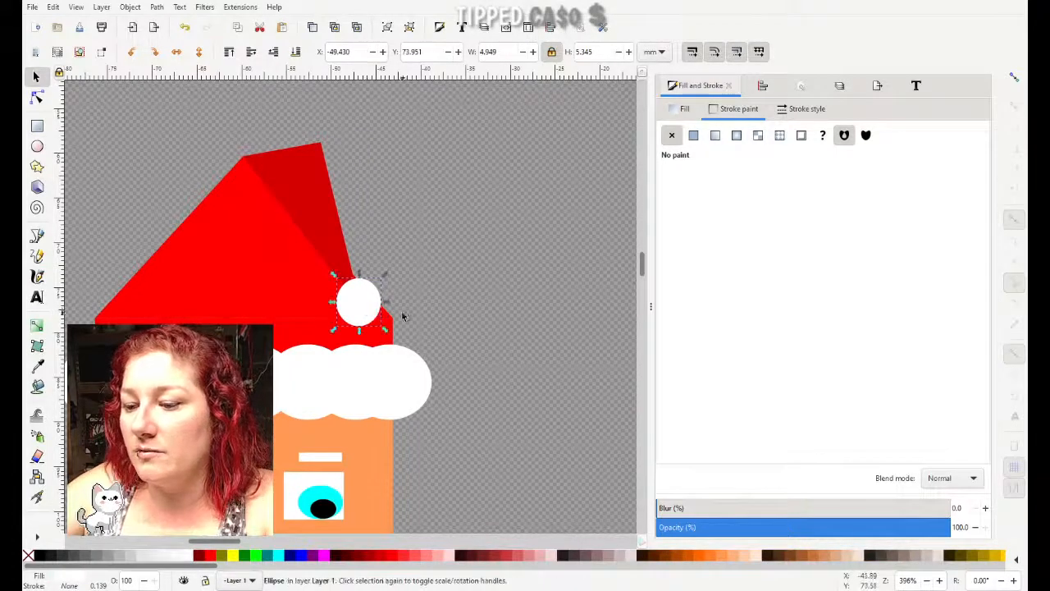
{"action": "scroll", "coordinate": [482, 324], "scroll_direction": "down", "scroll_amount": 2}
{"action": "scroll", "coordinate": [481, 323], "scroll_direction": "down", "scroll_amount": 4}
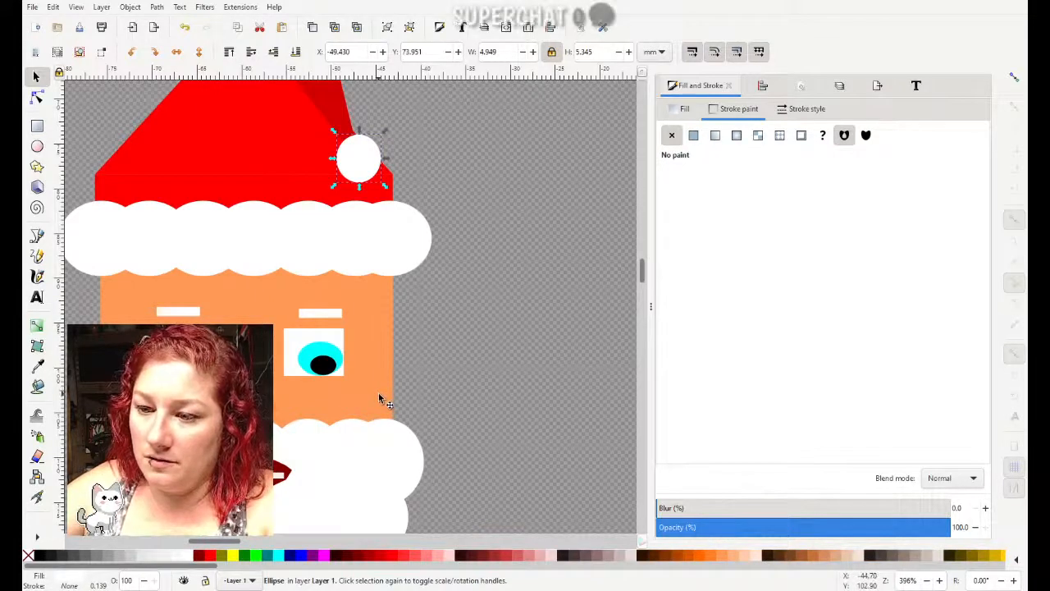
{"action": "left_click", "coordinate": [386, 325]}
{"action": "left_click", "coordinate": [255, 401]}
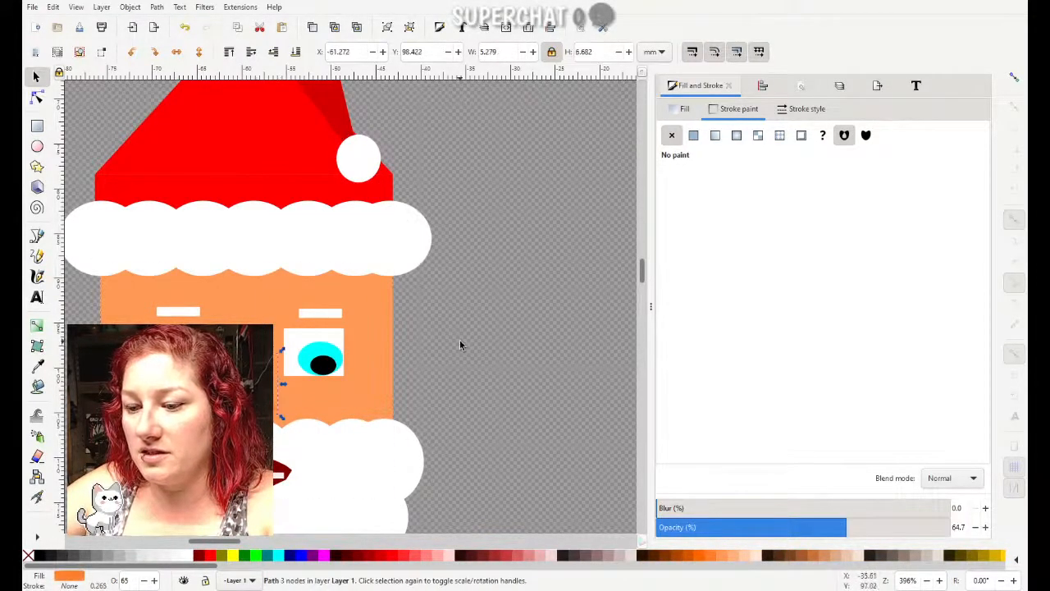
{"action": "scroll", "coordinate": [461, 346], "scroll_direction": "down", "scroll_amount": 3}
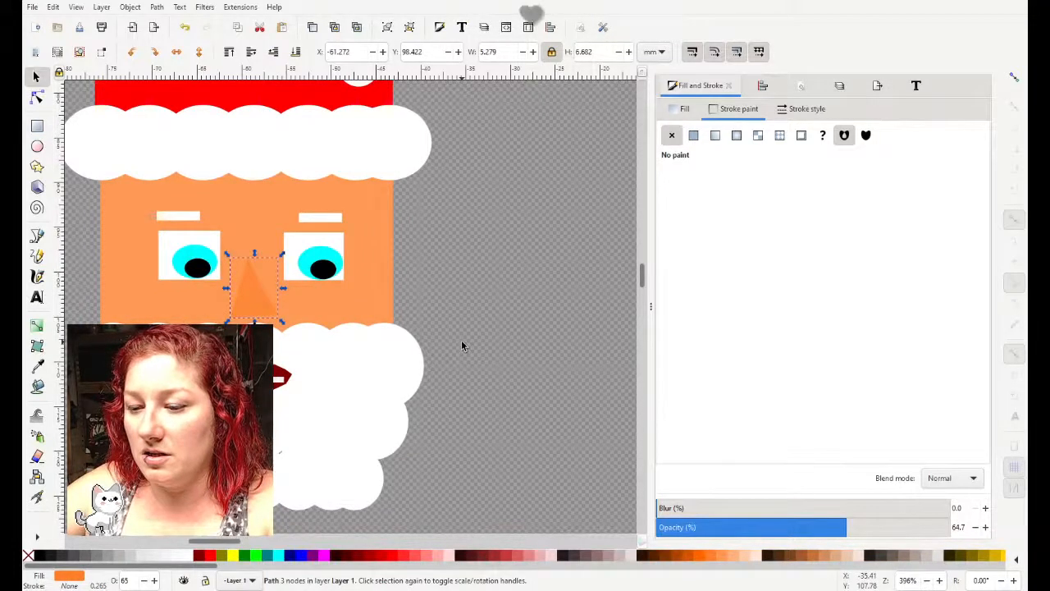
{"action": "scroll", "coordinate": [461, 346], "scroll_direction": "up", "scroll_amount": 3}
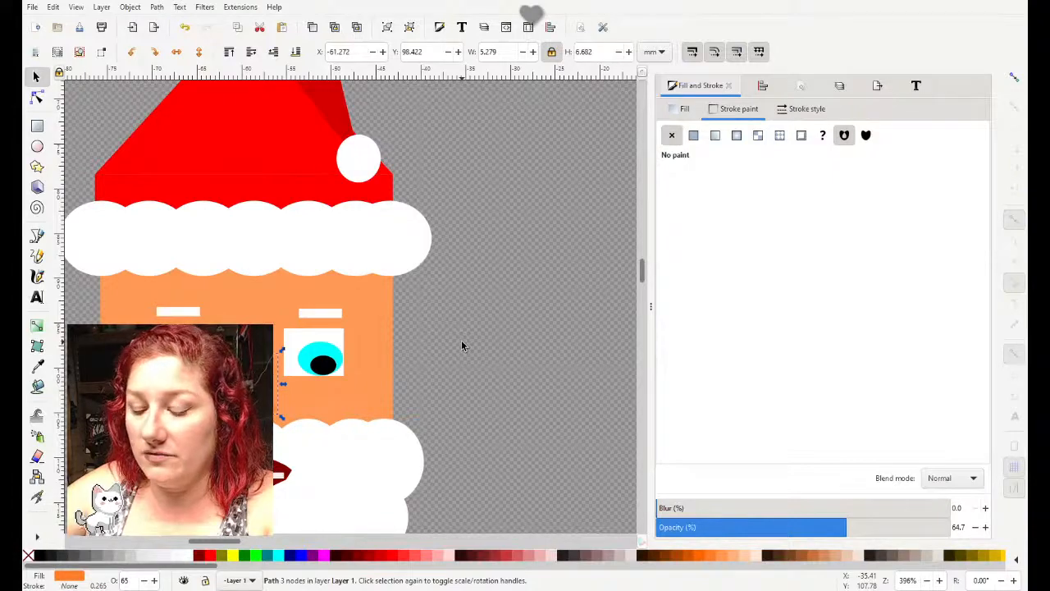
Step: Try raising the beard's top row of circles, undo the move, and group the three beard rows
{"action": "left_click", "coordinate": [389, 471]}
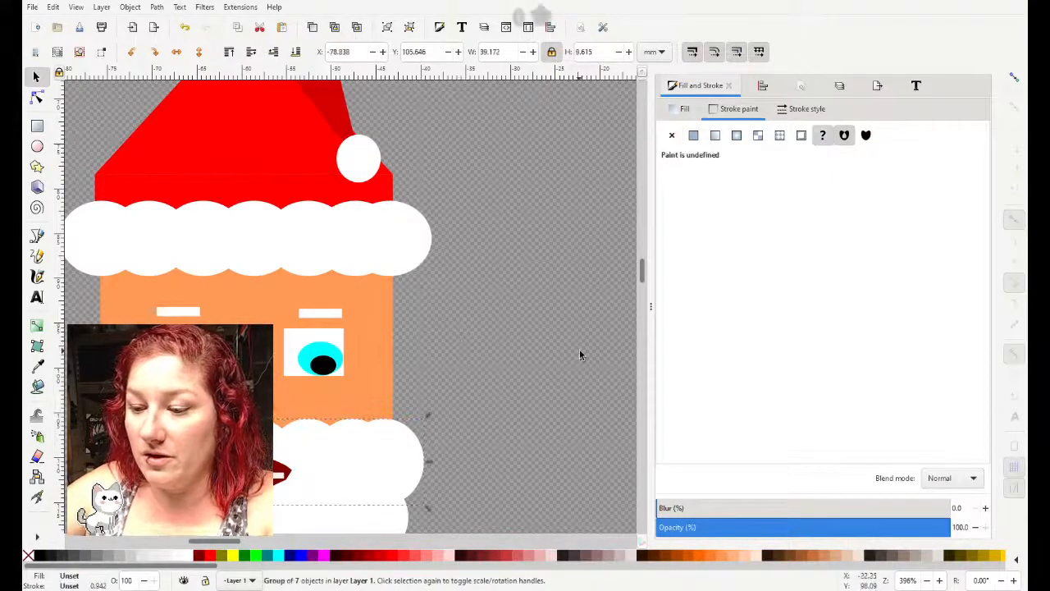
{"action": "scroll", "coordinate": [566, 355], "scroll_direction": "down", "scroll_amount": 6}
{"action": "key", "text": "shift+Up"}
{"action": "left_click", "coordinate": [331, 400], "text": "shift"}
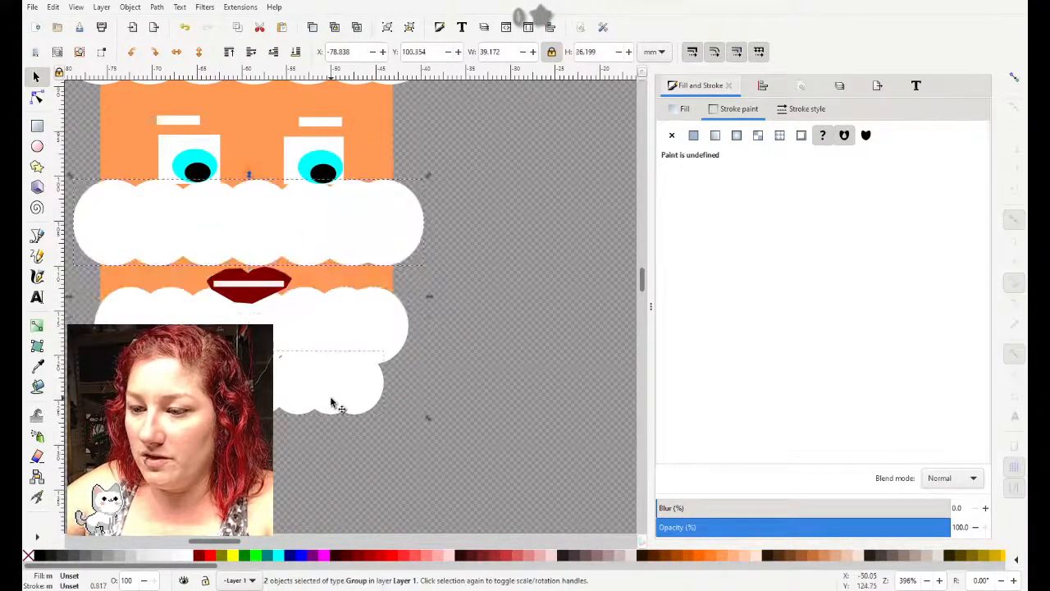
{"action": "left_click", "coordinate": [184, 29]}
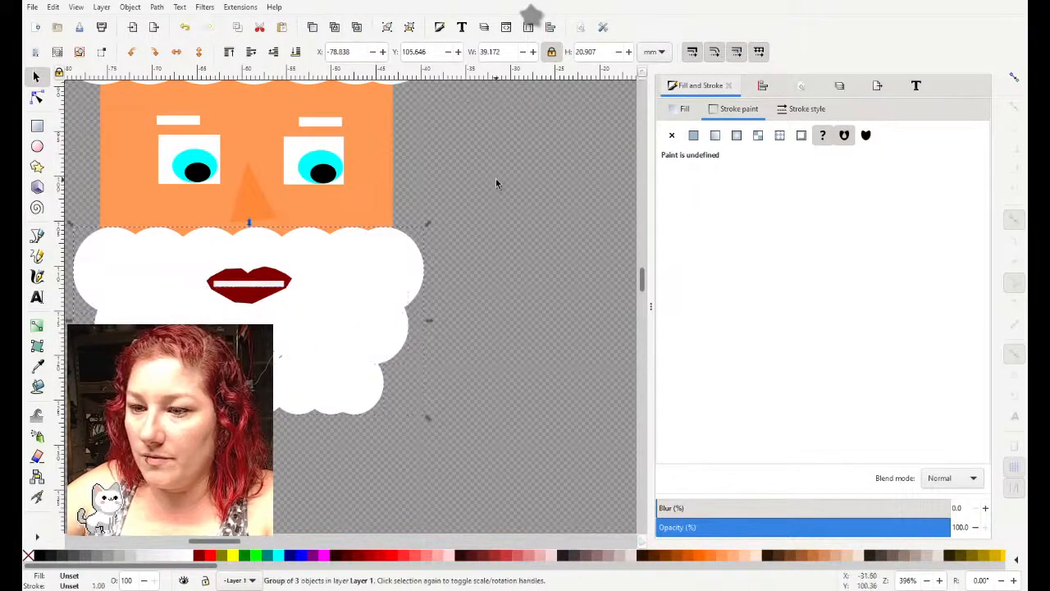
Step: Delete the shirt photo, the Hello and Spring texts and the flower graphic from the page
{"action": "scroll", "coordinate": [523, 241], "scroll_direction": "up", "scroll_amount": 3}
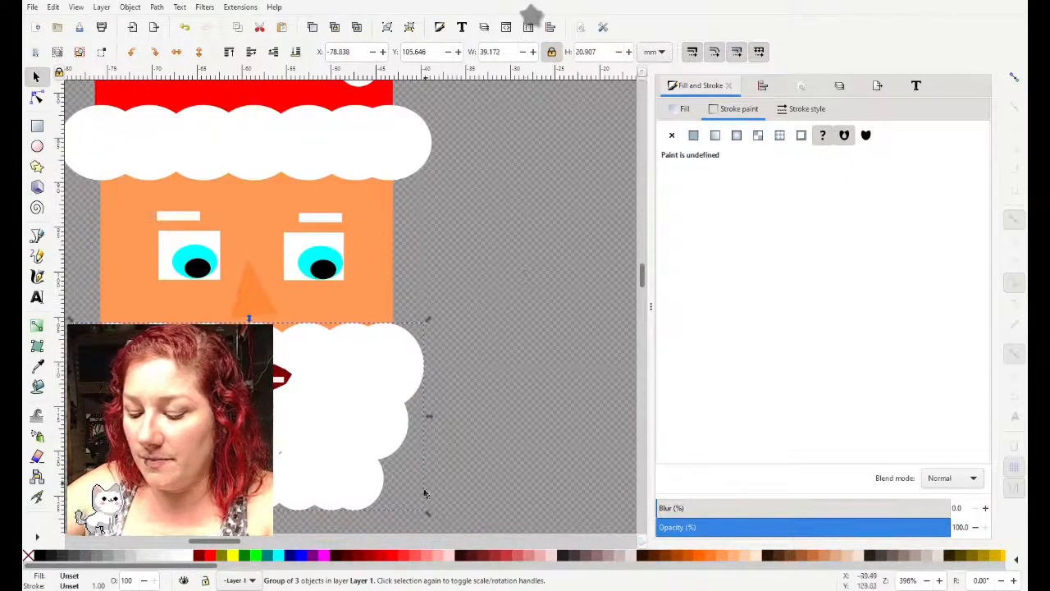
{"action": "left_click_drag", "start_coordinate": [234, 548], "coordinate": [223, 544]}
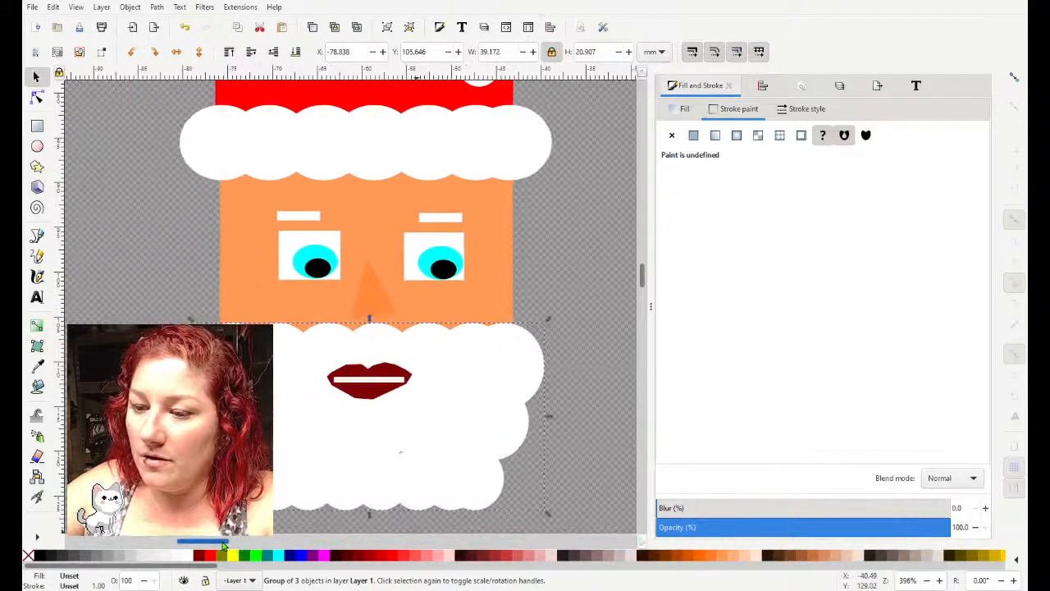
{"action": "key", "text": "minus"}
{"action": "key", "text": "minus"}
{"action": "key", "text": "minus"}
{"action": "key", "text": "minus"}
{"action": "key", "text": "minus"}
{"action": "key", "text": "minus"}
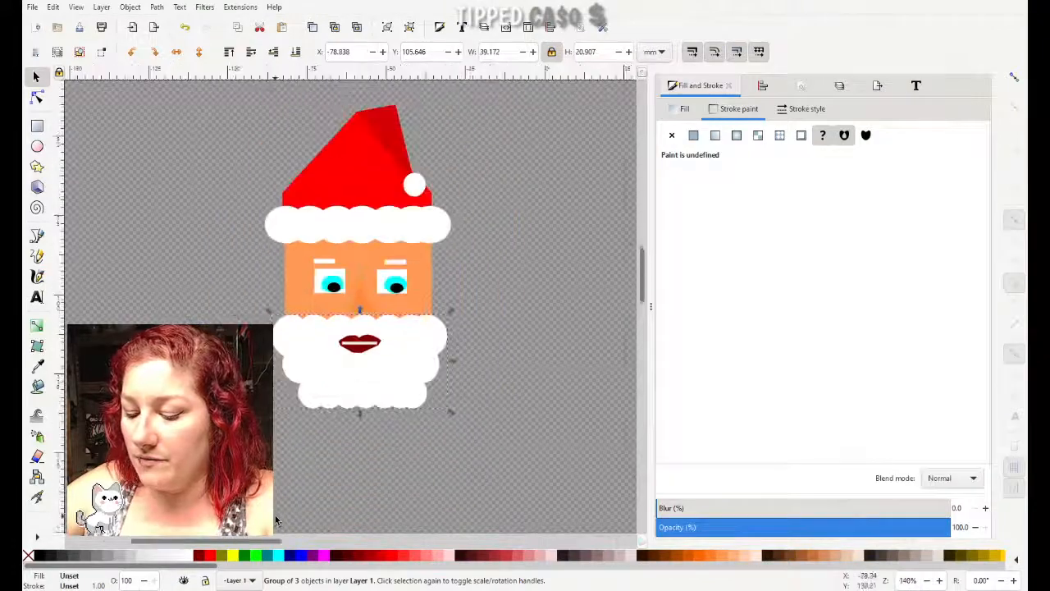
{"action": "left_click", "coordinate": [552, 308]}
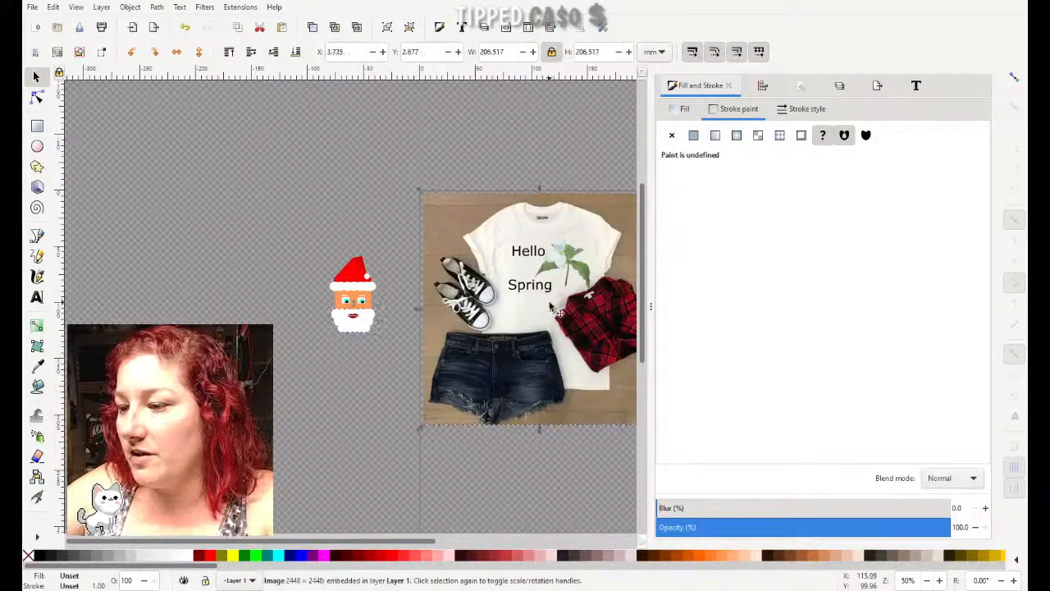
{"action": "key", "text": "Delete"}
{"action": "left_click", "coordinate": [530, 285]}
{"action": "key", "text": "Delete"}
{"action": "left_click", "coordinate": [566, 262]}
{"action": "key", "text": "Delete"}
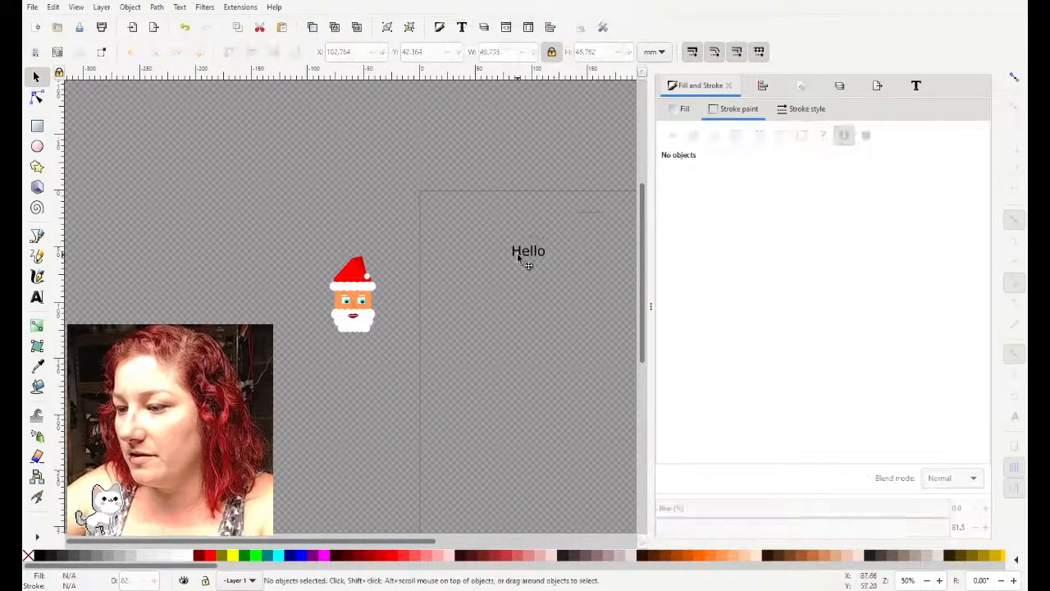
{"action": "left_click", "coordinate": [519, 258]}
{"action": "key", "text": "Delete"}
Step: Move all the Santa shapes together onto the page, to about X 85.9, Y 28.3 mm
{"action": "left_click_drag", "start_coordinate": [293, 241], "coordinate": [398, 361]}
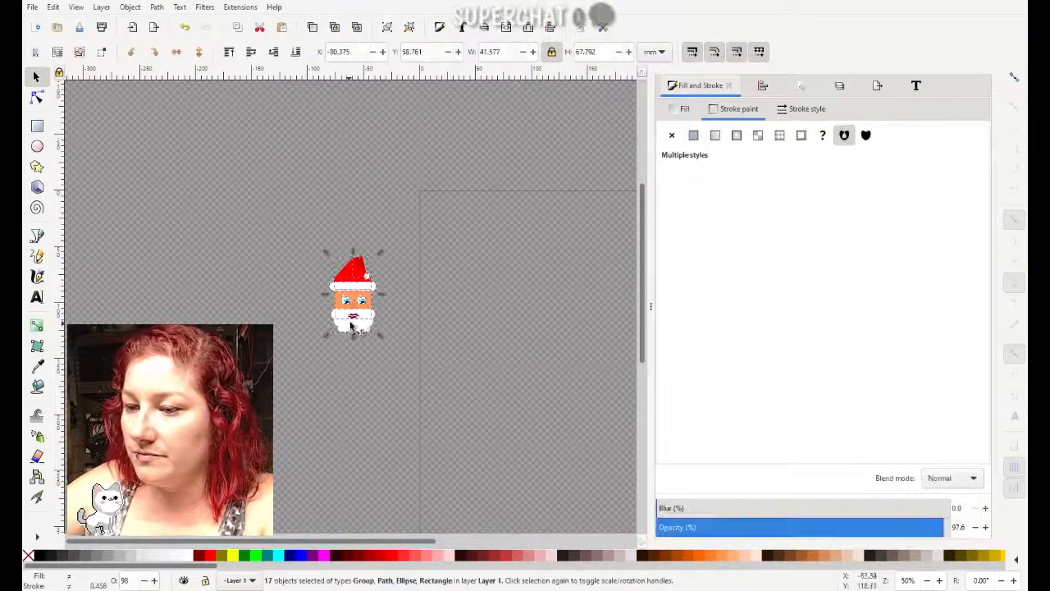
{"action": "left_click_drag", "start_coordinate": [351, 326], "coordinate": [536, 292]}
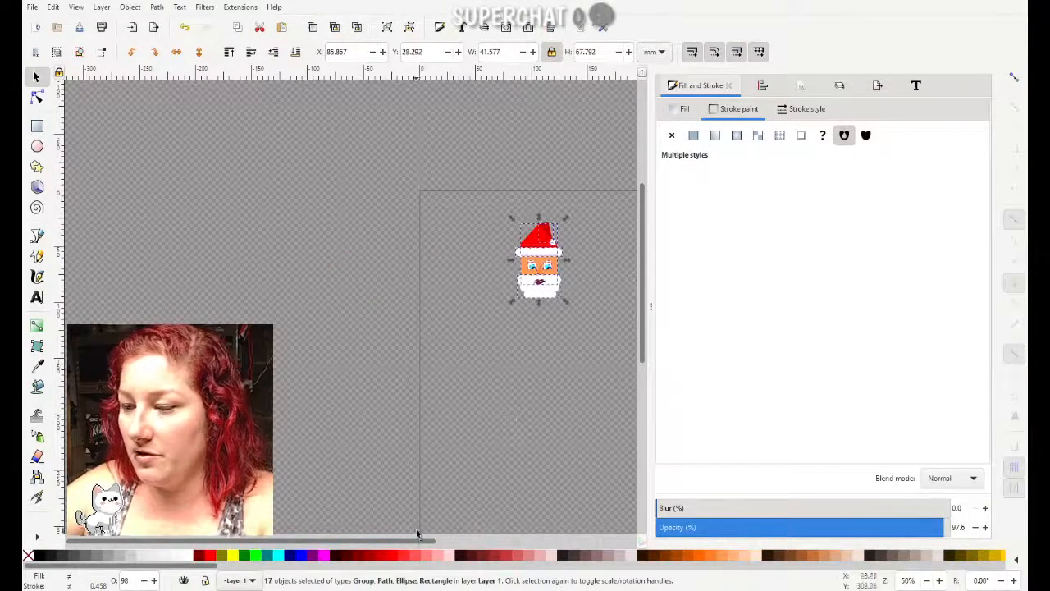
{"action": "left_click_drag", "start_coordinate": [416, 535], "coordinate": [540, 541]}
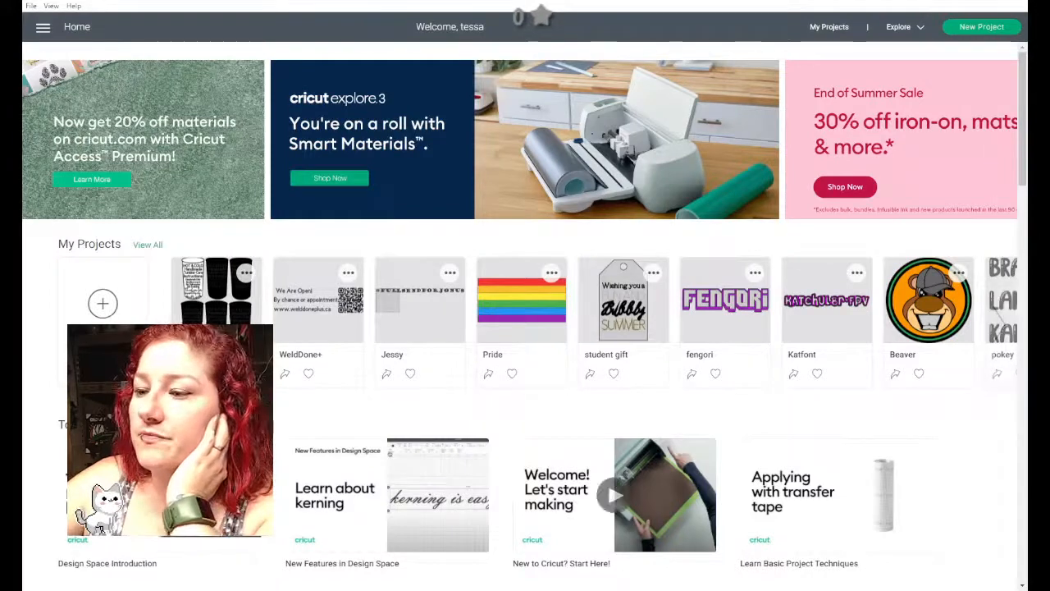
Step: In Cricut Design Space, start a new project and insert the uploaded Santa Drawing image on the canvas
{"action": "left_click", "coordinate": [103, 310]}
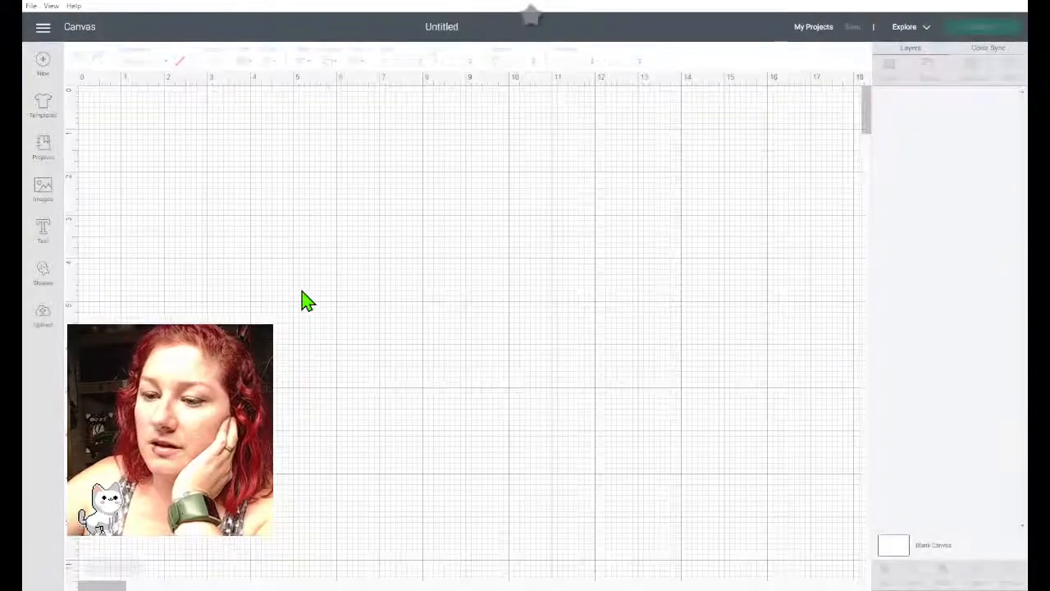
{"action": "left_click", "coordinate": [42, 318]}
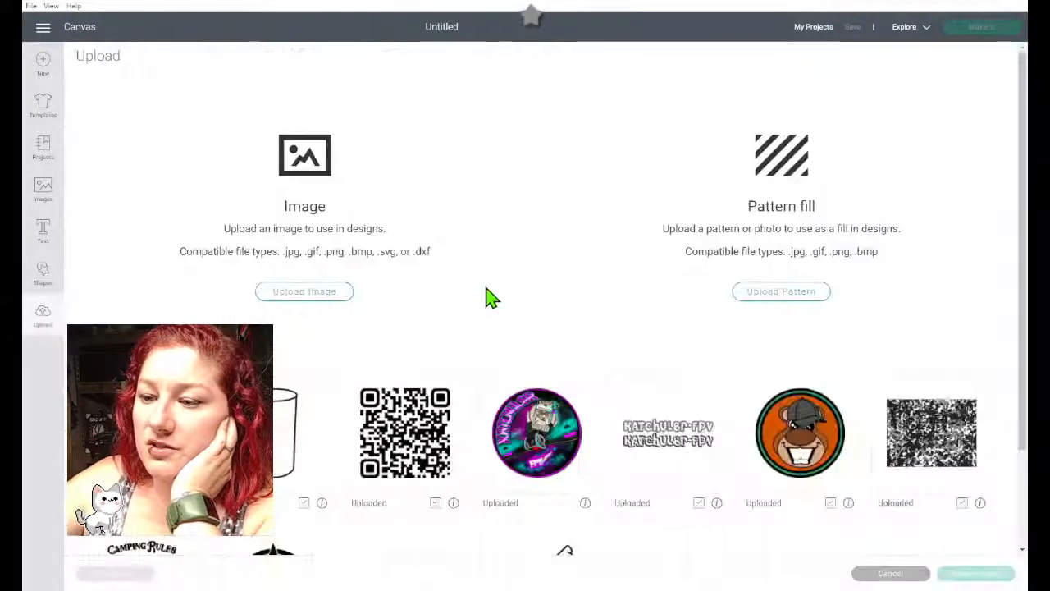
{"action": "left_click", "coordinate": [341, 295]}
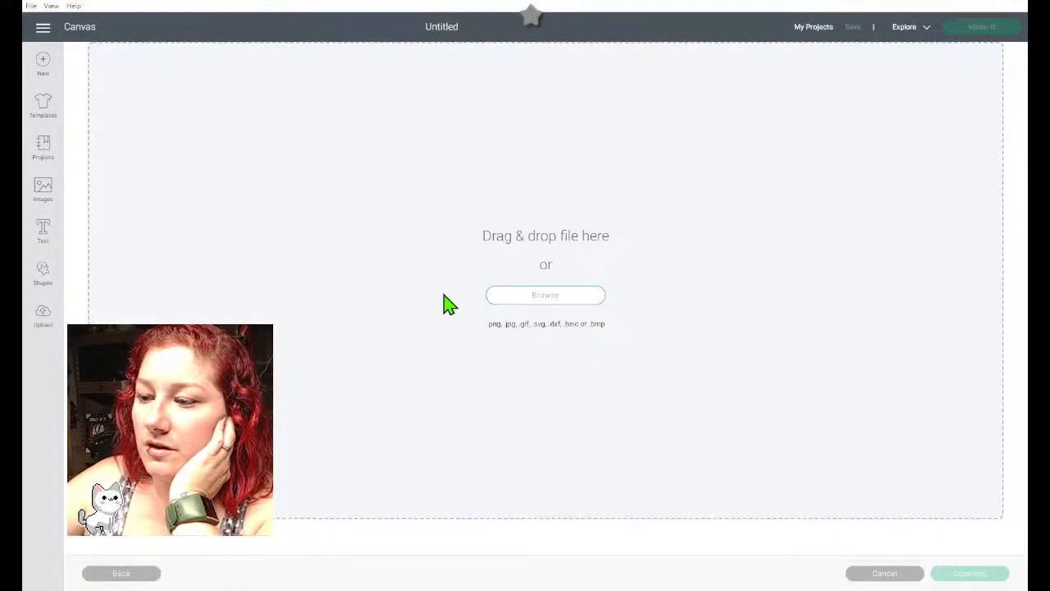
{"action": "left_click", "coordinate": [556, 298]}
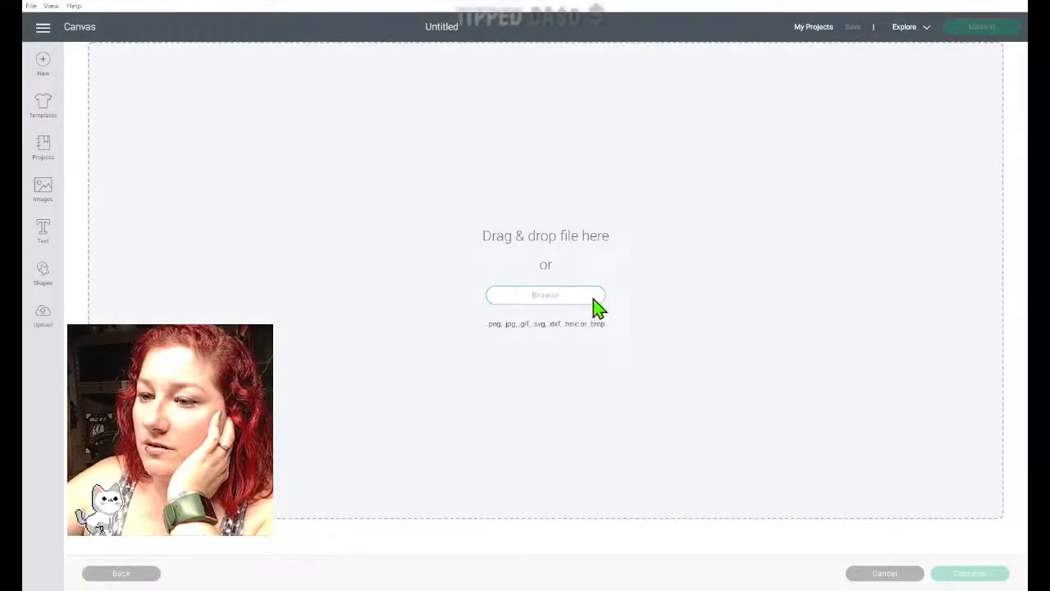
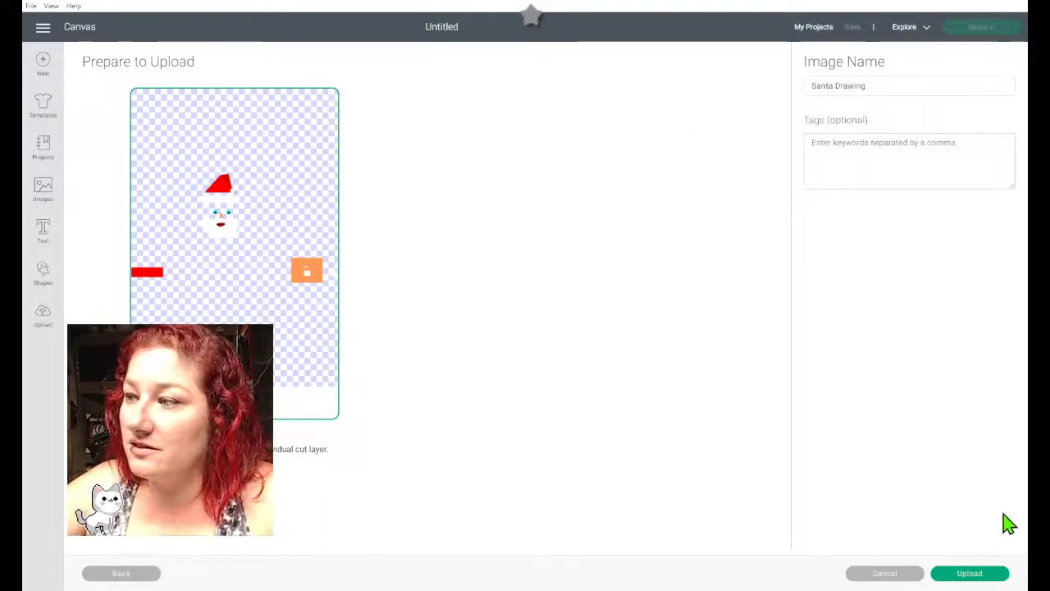
{"action": "left_click", "coordinate": [977, 577]}
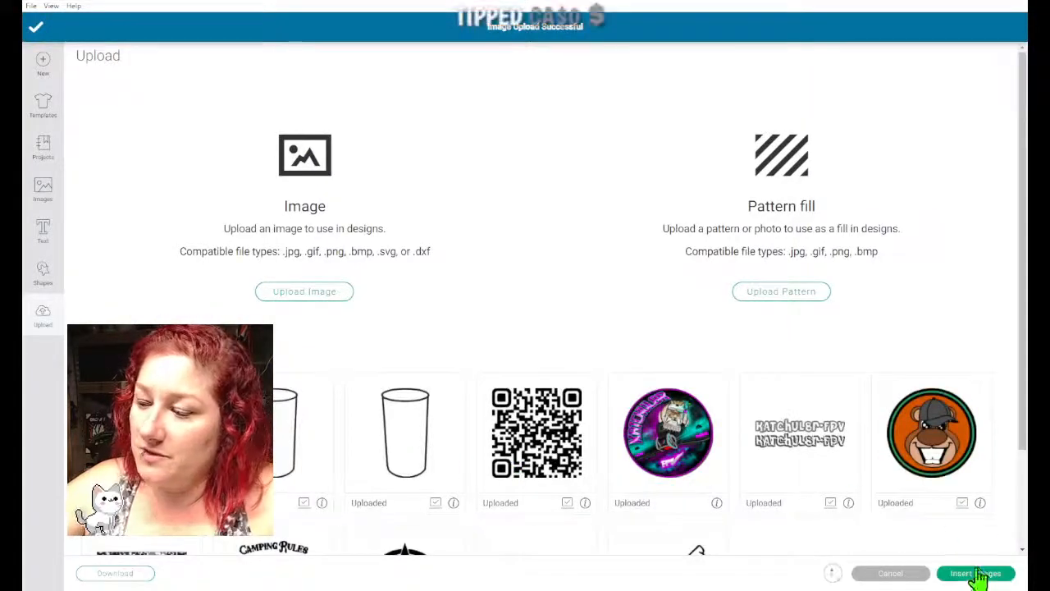
{"action": "left_click", "coordinate": [975, 573]}
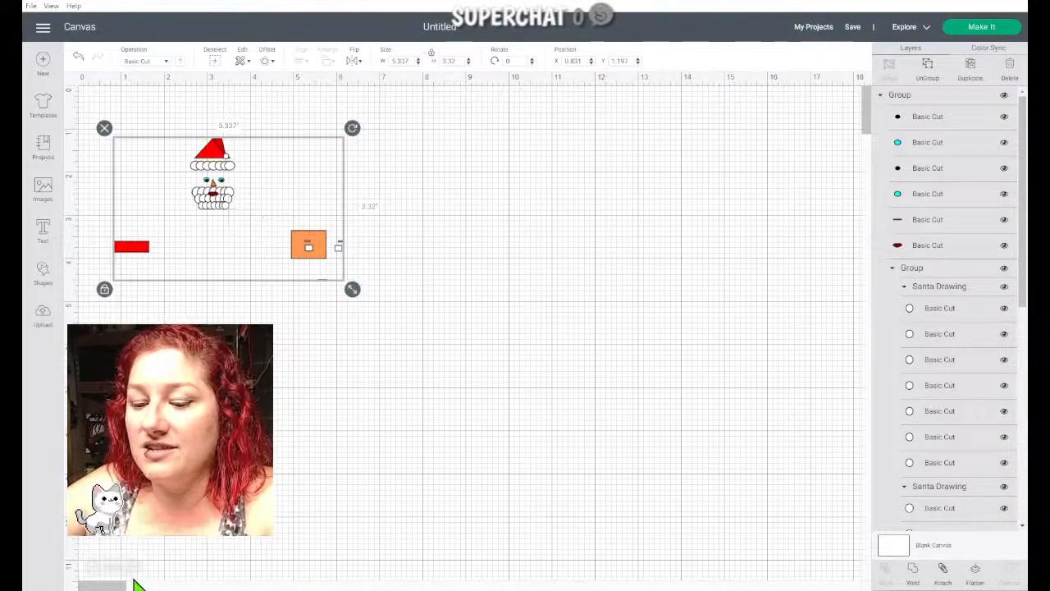
Step: Ungroup the Santa drawing and move the orange face rectangle between the hat trim and the beard
{"action": "left_click", "coordinate": [133, 567]}
{"action": "left_click", "coordinate": [134, 568]}
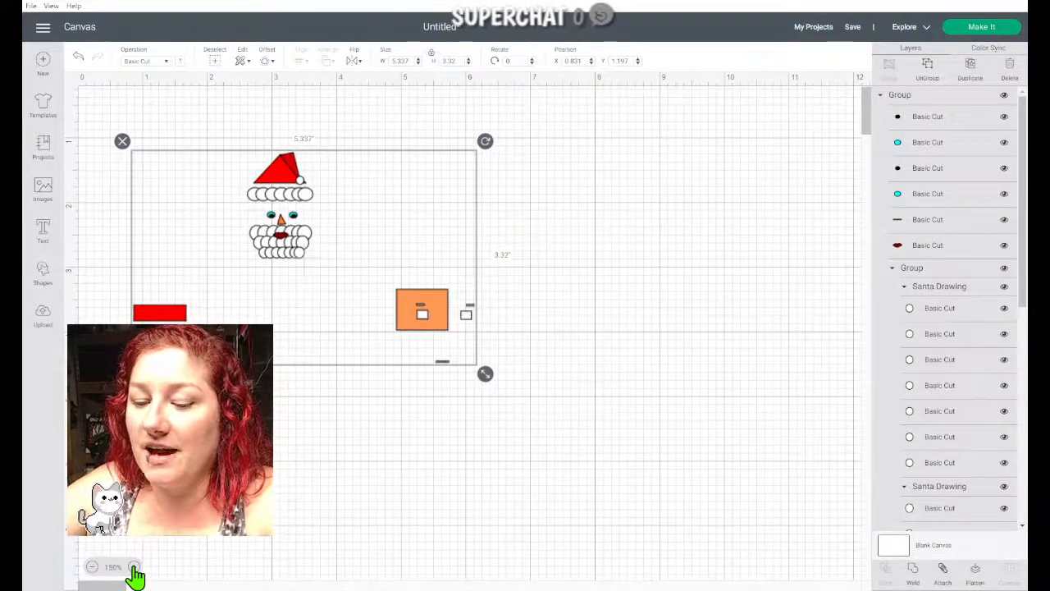
{"action": "left_click", "coordinate": [134, 567]}
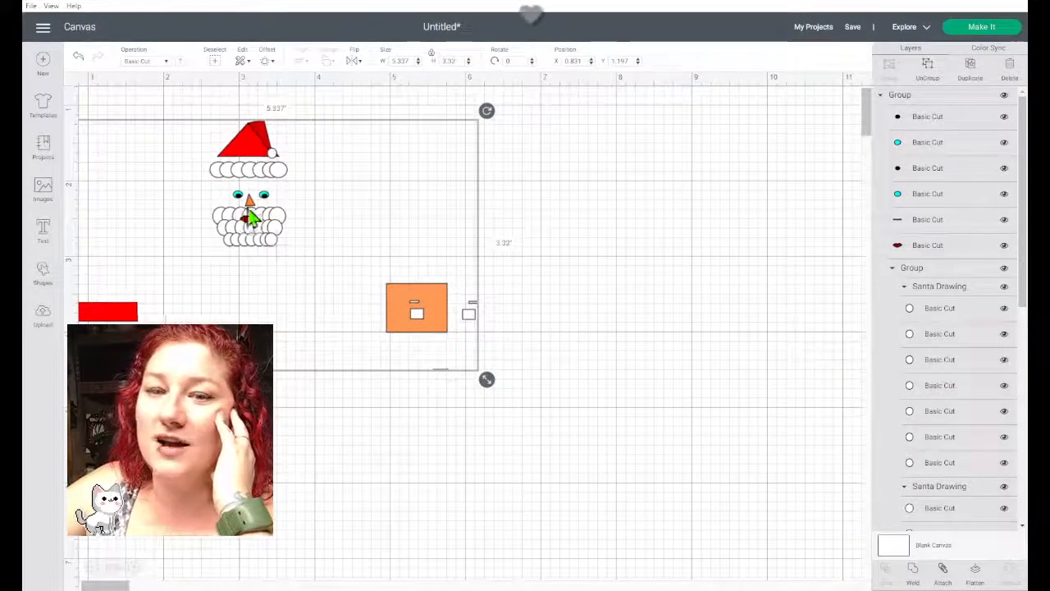
{"action": "scroll", "coordinate": [323, 310], "scroll_direction": "up", "scroll_amount": 1}
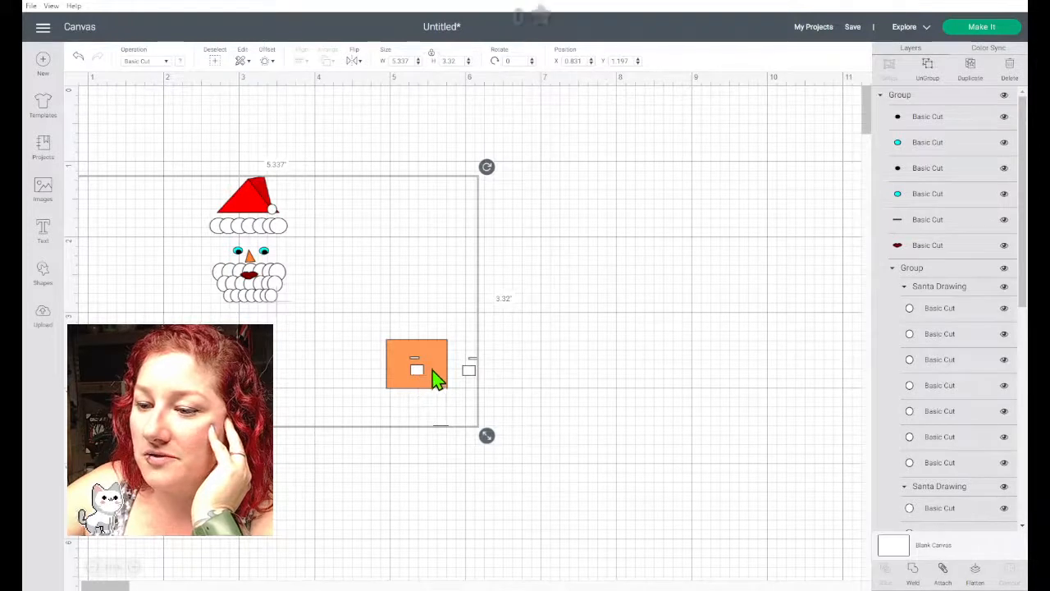
{"action": "mouse_move", "coordinate": [435, 370]}
{"action": "left_mouse_down"}
{"action": "mouse_move", "coordinate": [468, 348]}
{"action": "mouse_move", "coordinate": [408, 282]}
{"action": "mouse_move", "coordinate": [311, 230]}
{"action": "left_mouse_up"}
{"action": "left_click", "coordinate": [944, 72]}
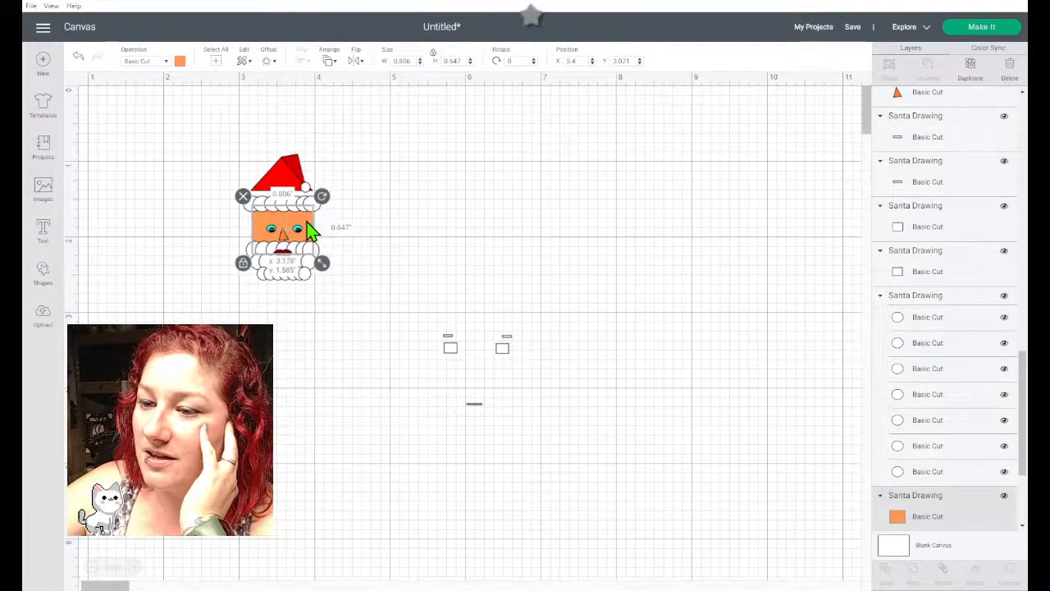
Step: Ungroup the two bright red hat pieces and fit the triangle and the band into the hat above the fur trim
{"action": "left_click_drag", "start_coordinate": [140, 345], "coordinate": [203, 481]}
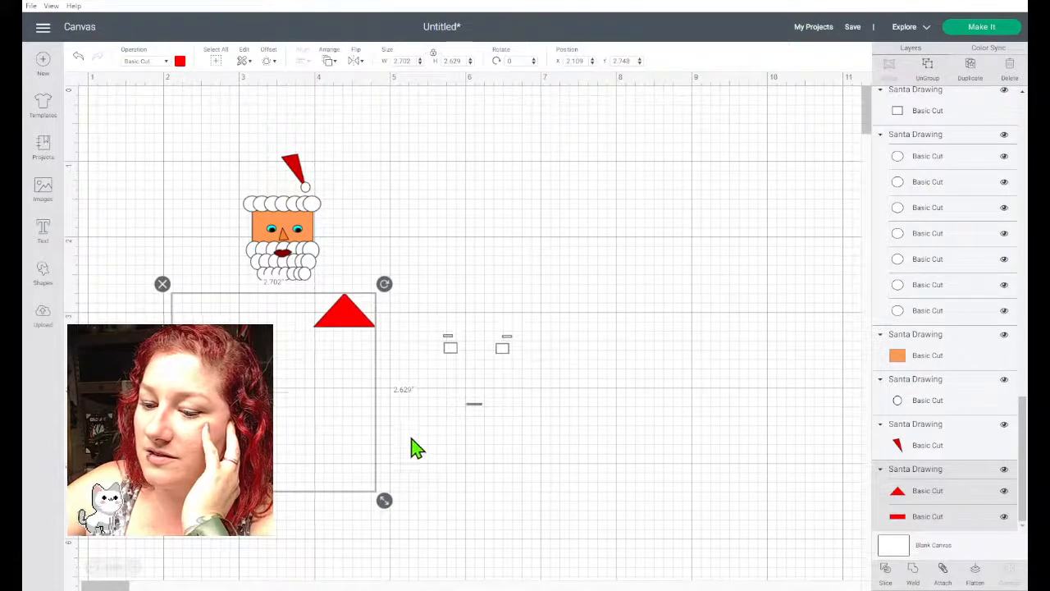
{"action": "left_click", "coordinate": [927, 65]}
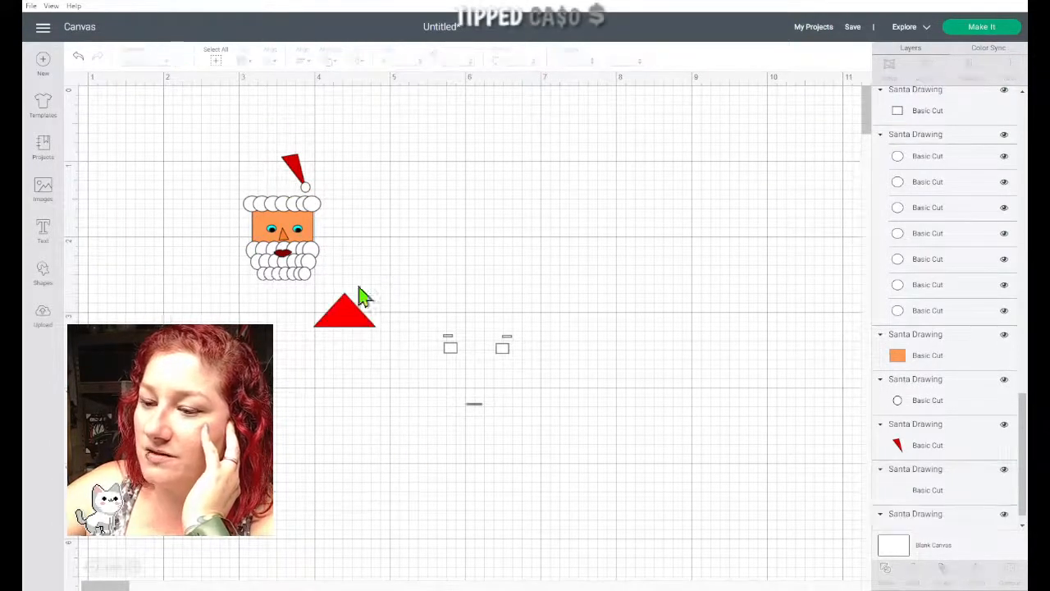
{"action": "left_click_drag", "start_coordinate": [340, 324], "coordinate": [275, 178]}
{"action": "left_click_drag", "start_coordinate": [205, 488], "coordinate": [291, 214]}
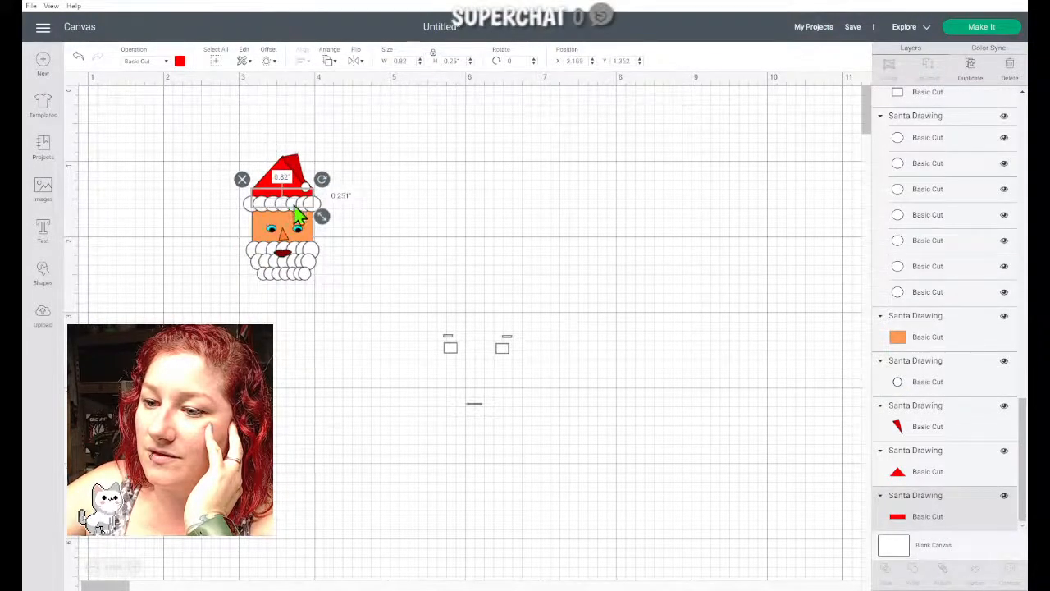
Step: Move the two eyebrows and two white eye rectangles together onto the orange face, aligning the right eye
{"action": "left_click_drag", "start_coordinate": [419, 323], "coordinate": [300, 229]}
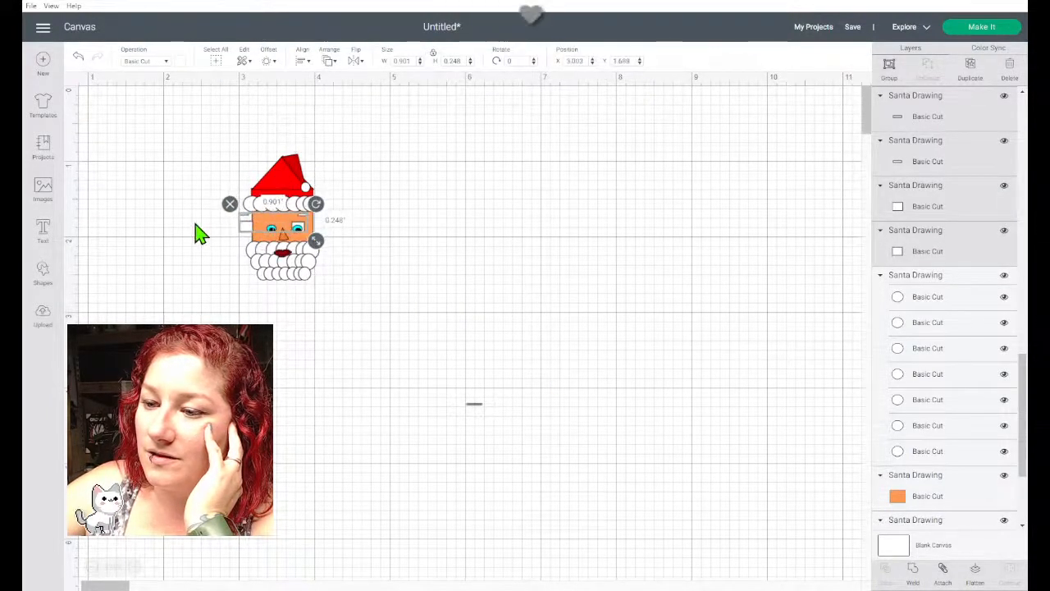
{"action": "left_click", "coordinate": [196, 223]}
{"action": "left_click_drag", "start_coordinate": [226, 201], "coordinate": [258, 244]}
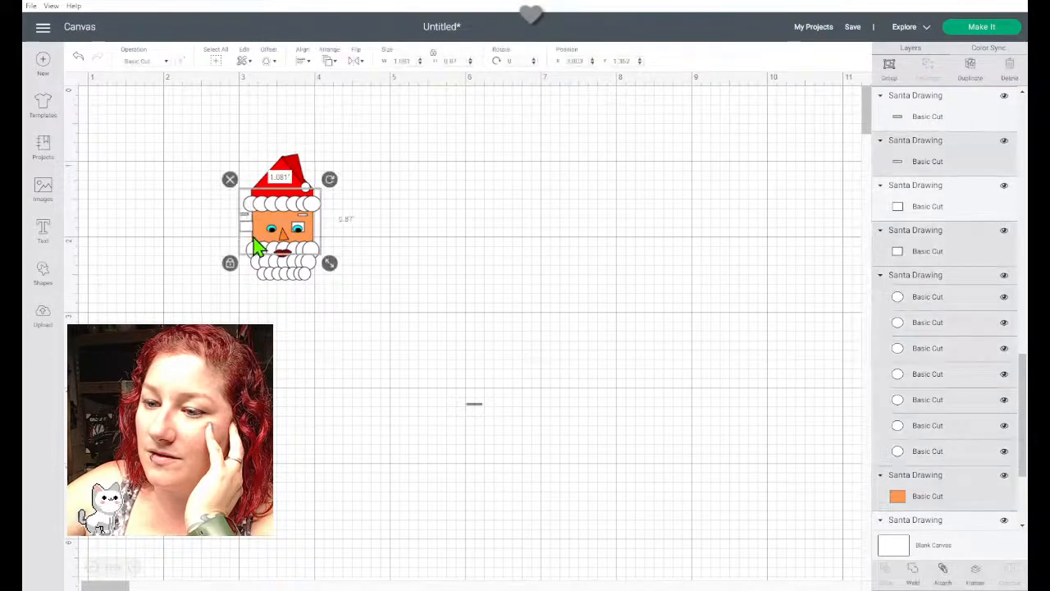
{"action": "left_click", "coordinate": [233, 234]}
Step: Move the stray left eyebrow and white eye rectangle together onto the orange face, framing the left pupil
{"action": "left_click", "coordinate": [243, 232]}
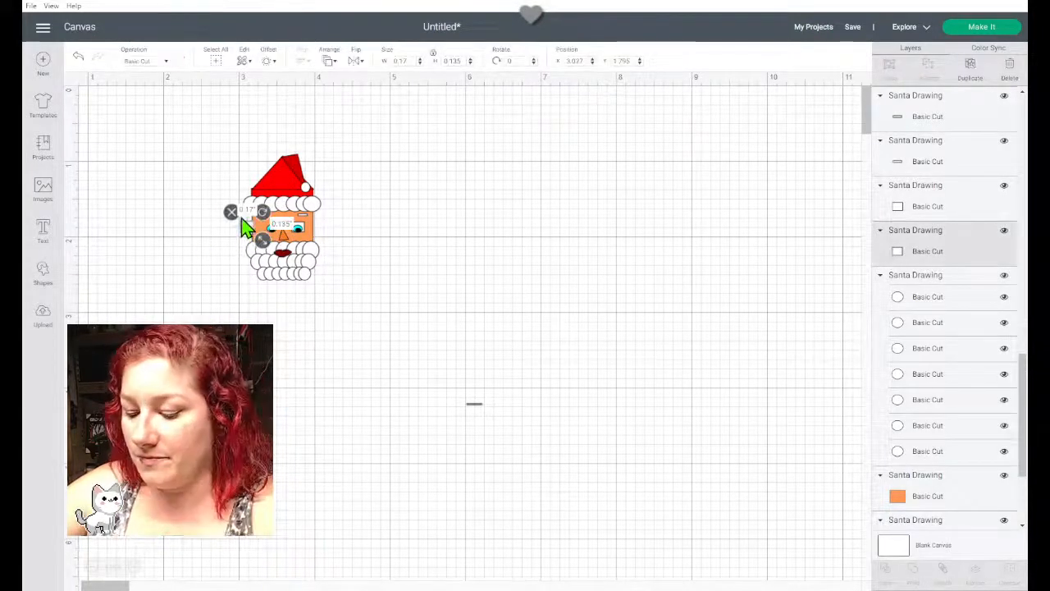
{"action": "left_click", "coordinate": [133, 567]}
{"action": "left_click", "coordinate": [133, 567]}
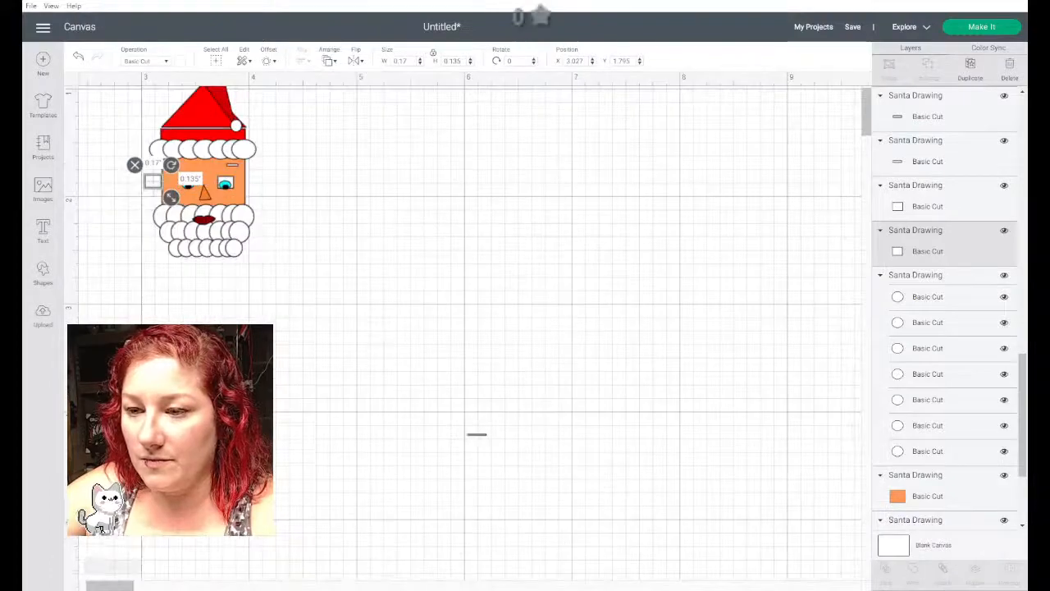
{"action": "scroll", "coordinate": [297, 558], "scroll_direction": "up", "scroll_amount": 2}
{"action": "mouse_move", "coordinate": [105, 585]}
{"action": "left_mouse_down"}
{"action": "mouse_move", "coordinate": [128, 585]}
{"action": "mouse_move", "coordinate": [74, 586]}
{"action": "left_mouse_up"}
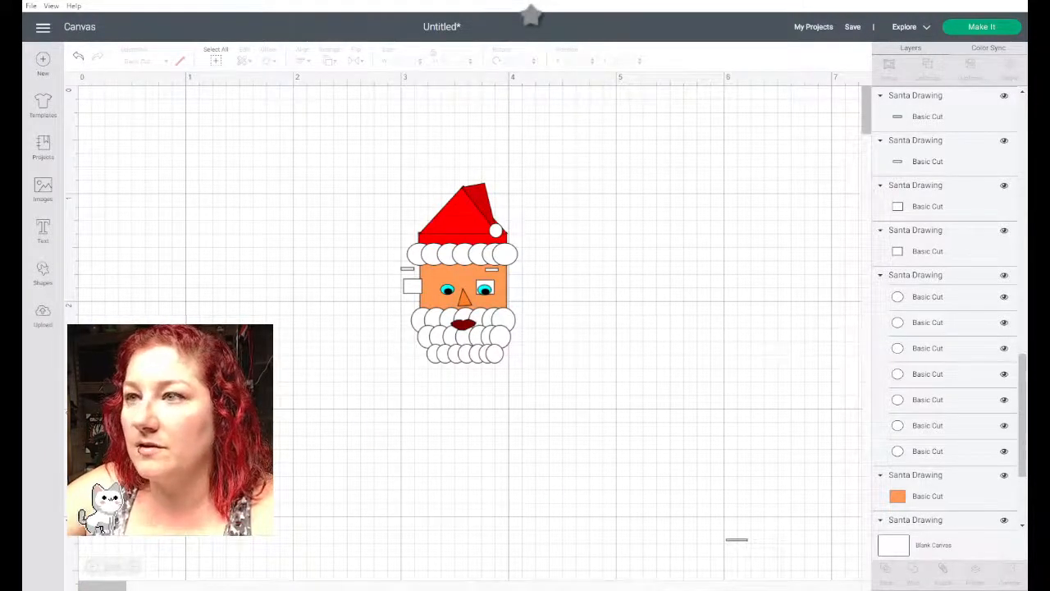
{"action": "left_click", "coordinate": [413, 286]}
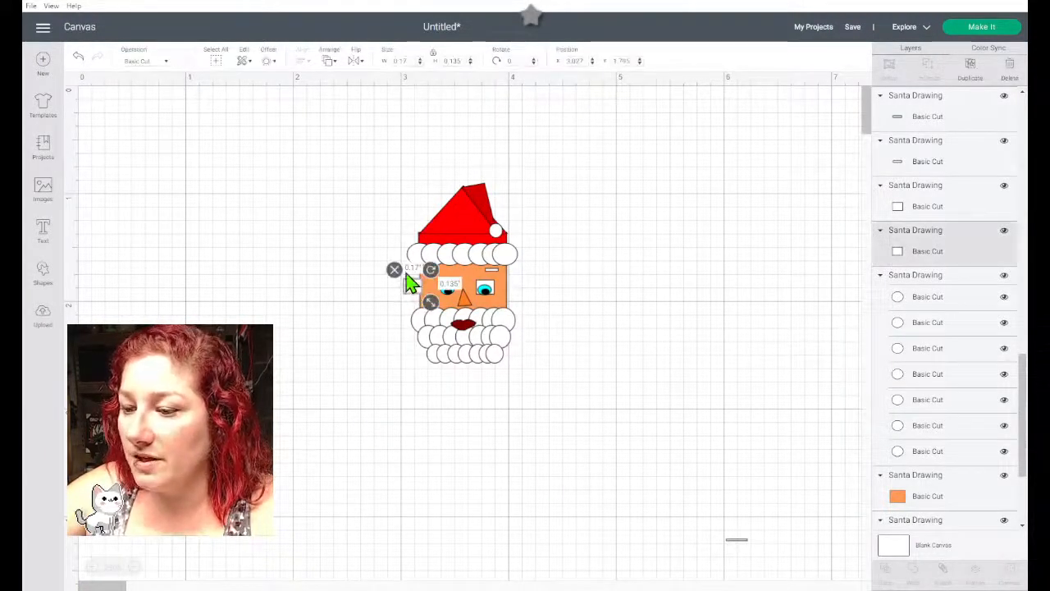
{"action": "left_click", "coordinate": [405, 265]}
{"action": "left_click", "coordinate": [407, 269]}
{"action": "left_click", "coordinate": [412, 289], "text": "shift"}
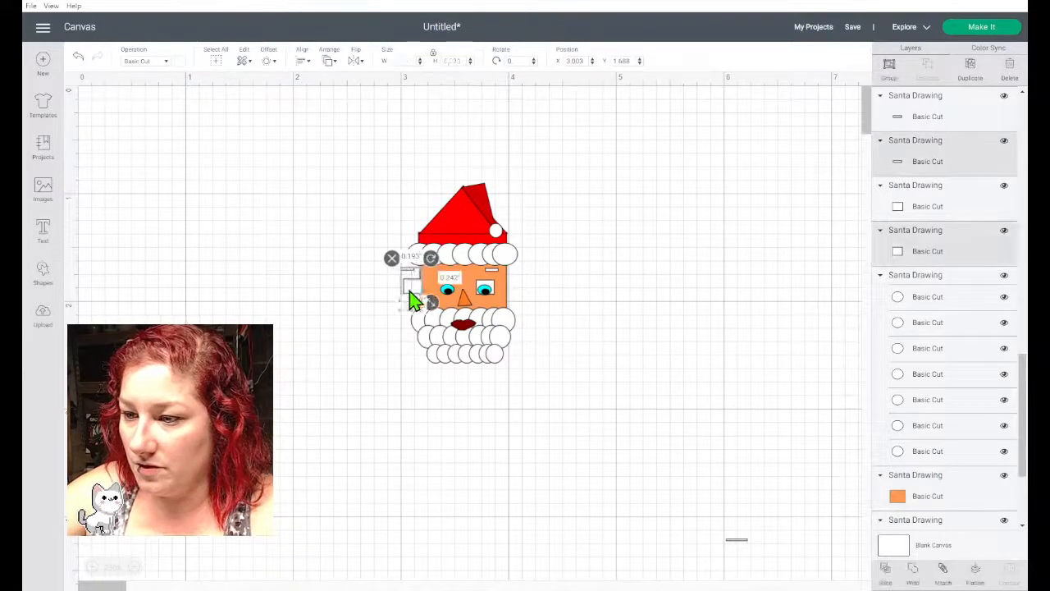
{"action": "left_click_drag", "start_coordinate": [415, 299], "coordinate": [450, 302]}
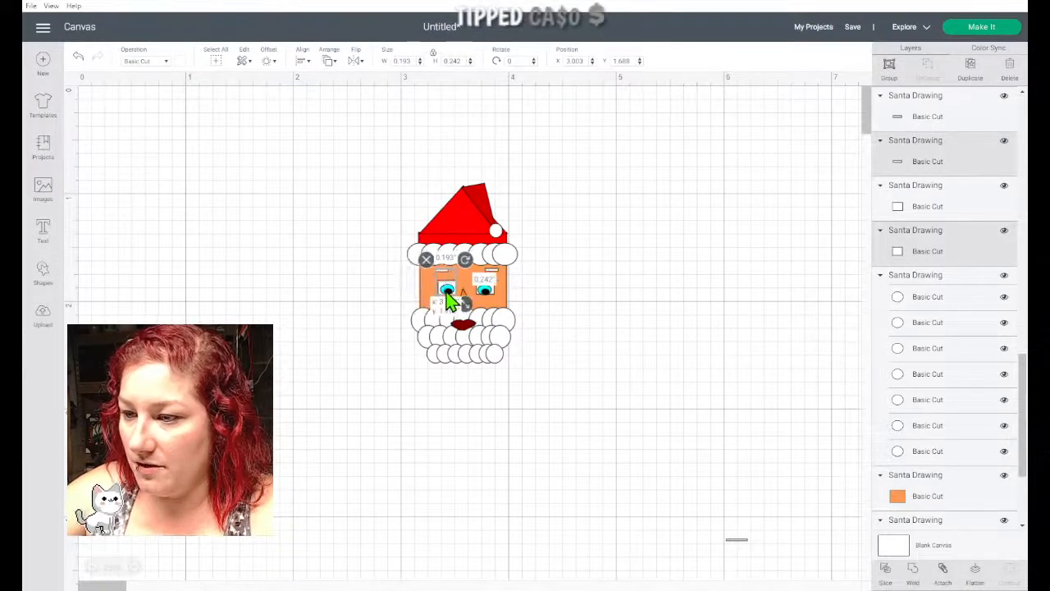
{"action": "left_click", "coordinate": [566, 307]}
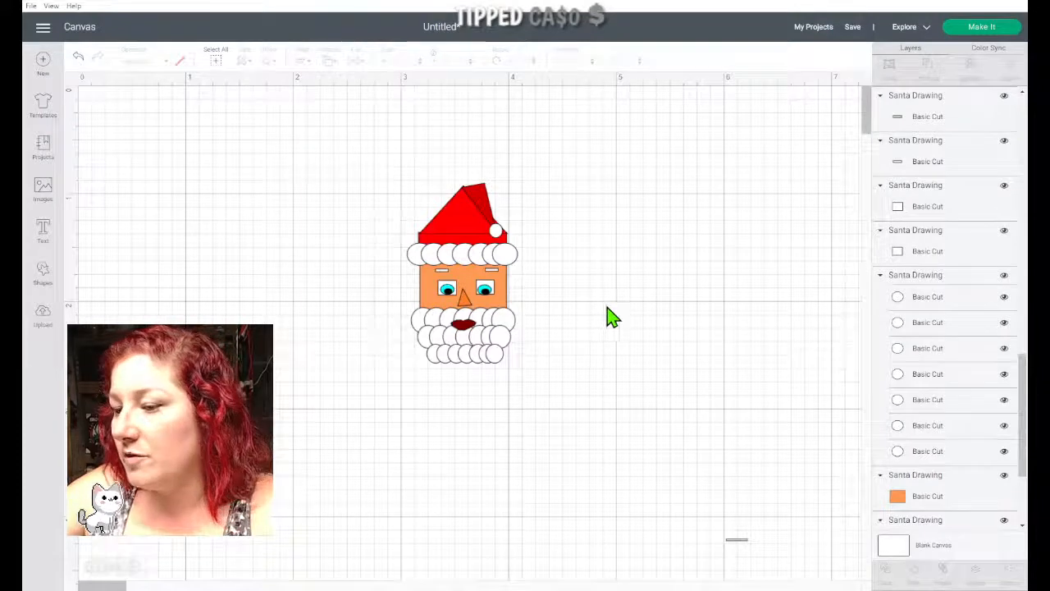
Step: Weld the beard circles into one shape and the hat's fur trim circles into another
{"action": "left_click", "coordinate": [518, 328]}
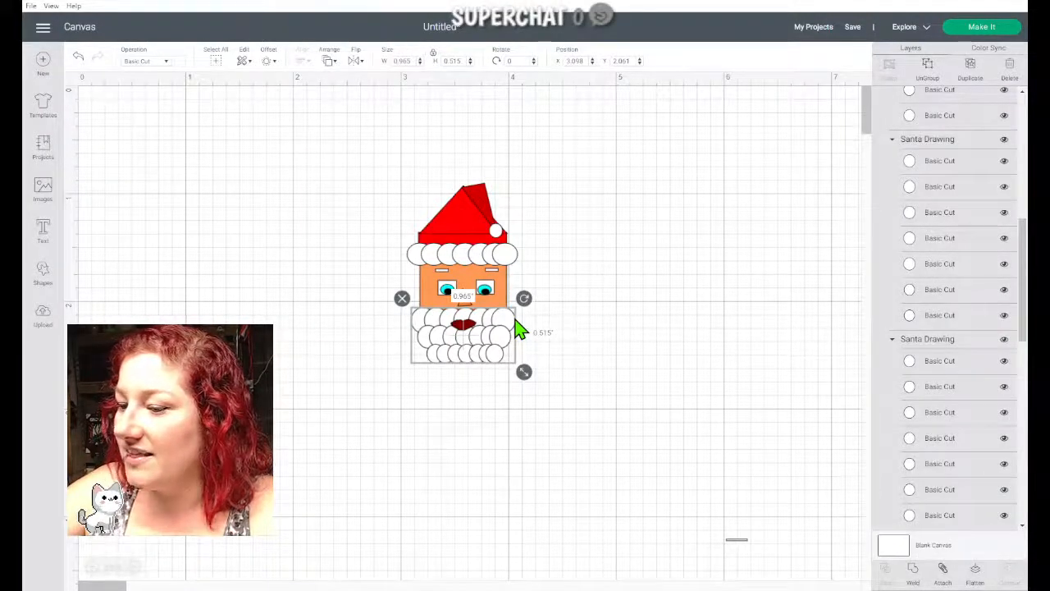
{"action": "left_click", "coordinate": [917, 574]}
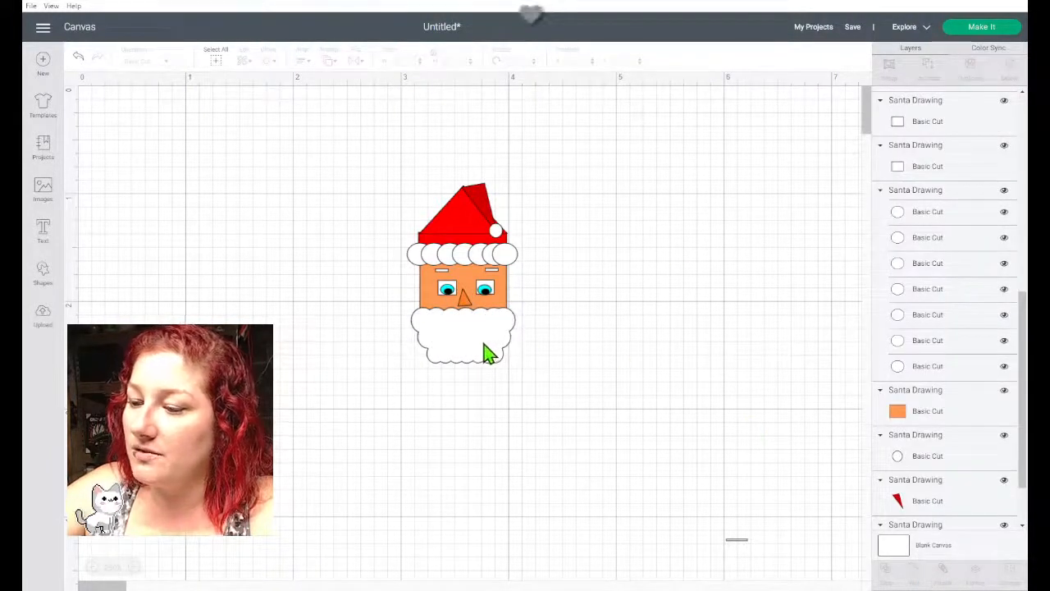
{"action": "left_click", "coordinate": [421, 255]}
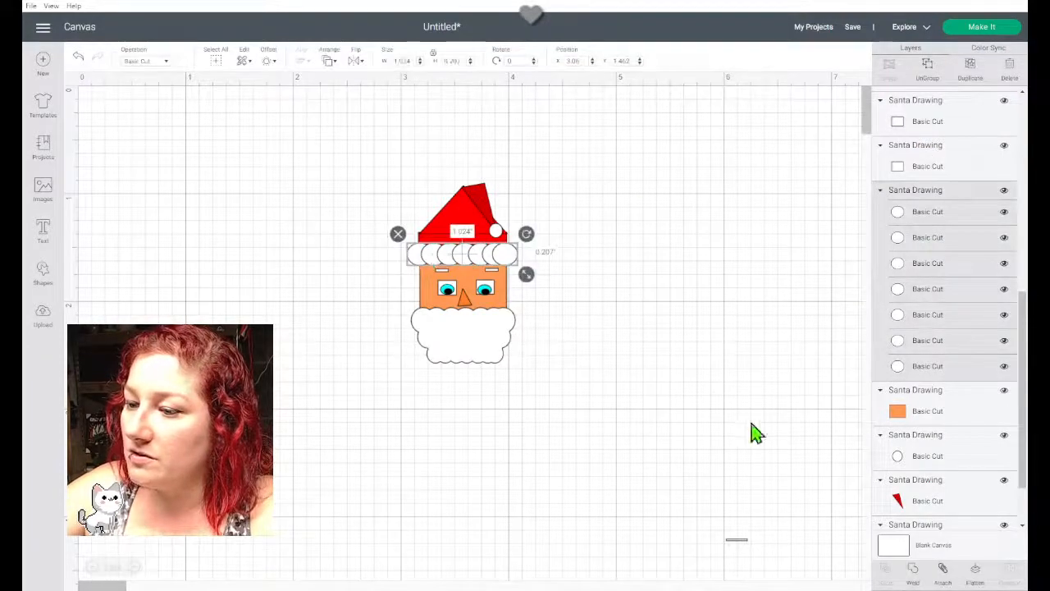
{"action": "left_click", "coordinate": [911, 568]}
Step: Try welding the bright red hat triangle to the red band, and undo the weld
{"action": "left_click", "coordinate": [457, 232]}
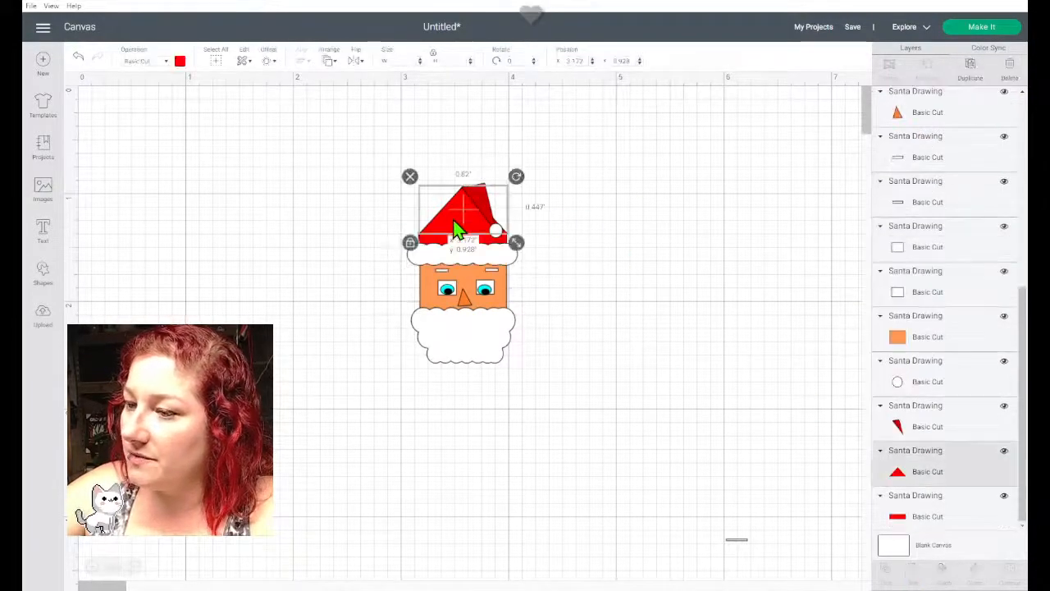
{"action": "left_click", "coordinate": [447, 250], "text": "shift"}
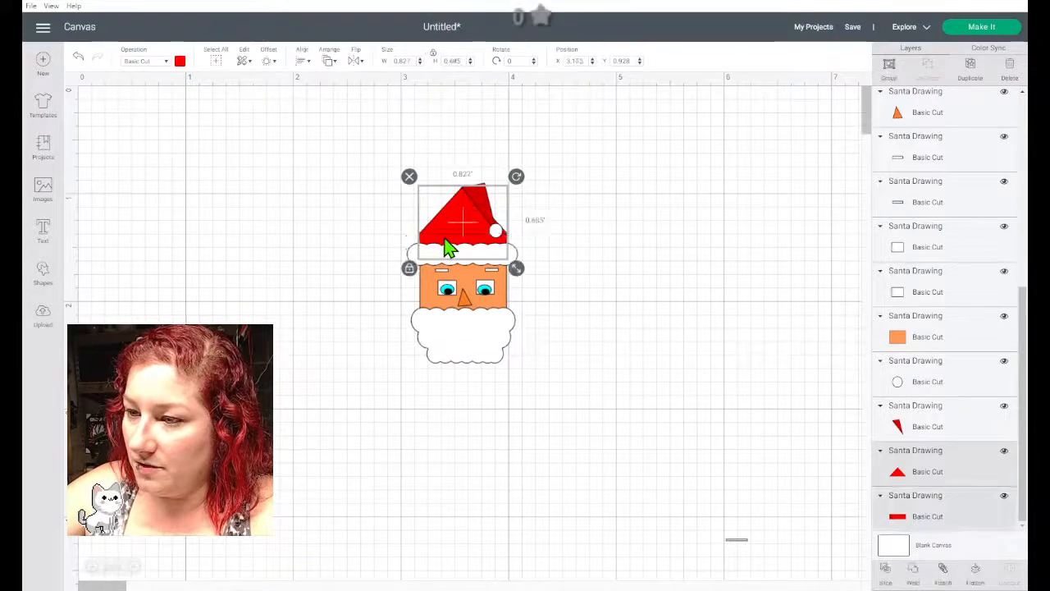
{"action": "left_click", "coordinate": [911, 570]}
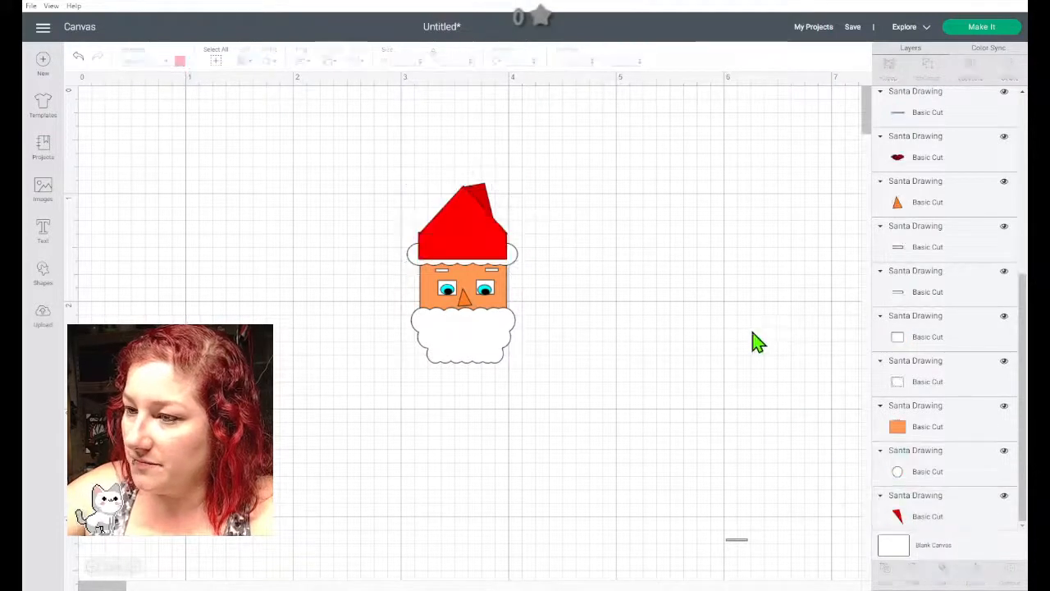
{"action": "left_click", "coordinate": [78, 56]}
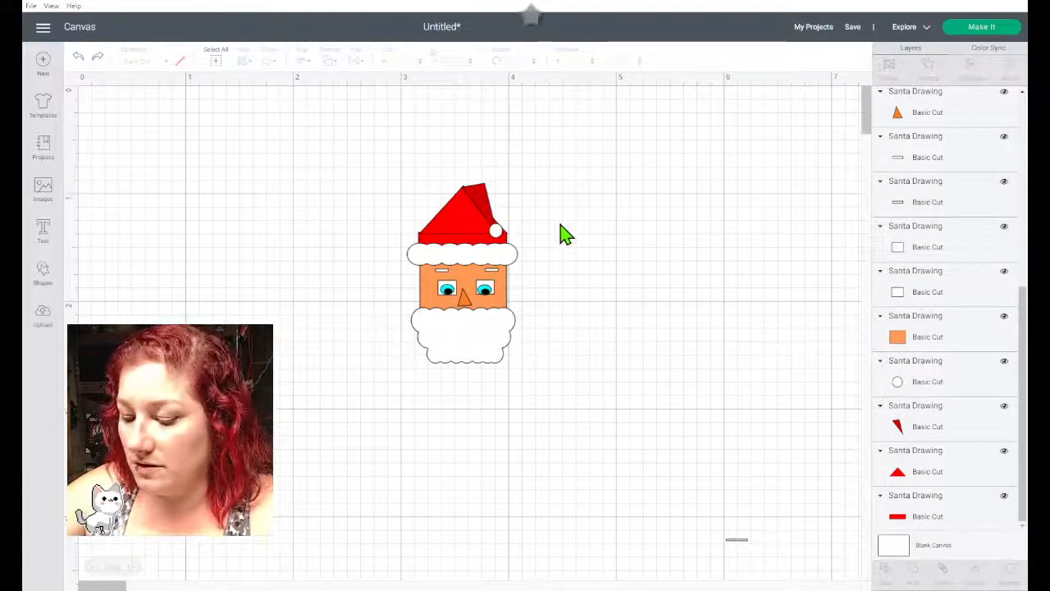
Step: Enlarge the bright red hat triangle to 0.822 by 0.449 inches and line up its base with the red band
{"action": "left_click", "coordinate": [134, 567]}
{"action": "left_click", "coordinate": [134, 567]}
{"action": "scroll", "coordinate": [591, 399], "scroll_direction": "up", "scroll_amount": 3}
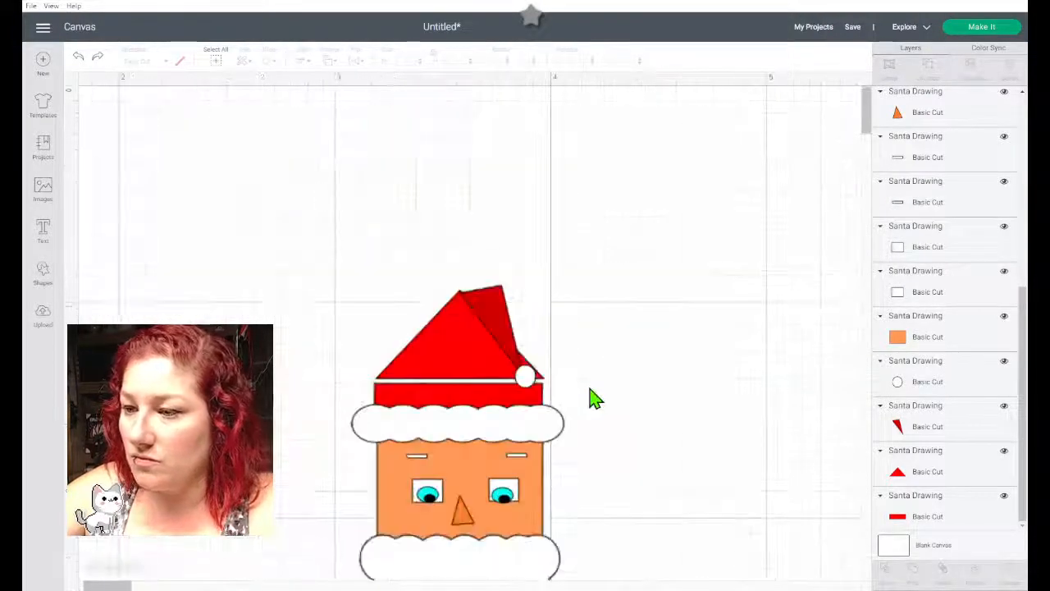
{"action": "scroll", "coordinate": [591, 394], "scroll_direction": "down", "scroll_amount": 3}
{"action": "scroll", "coordinate": [589, 386], "scroll_direction": "up", "scroll_amount": 3}
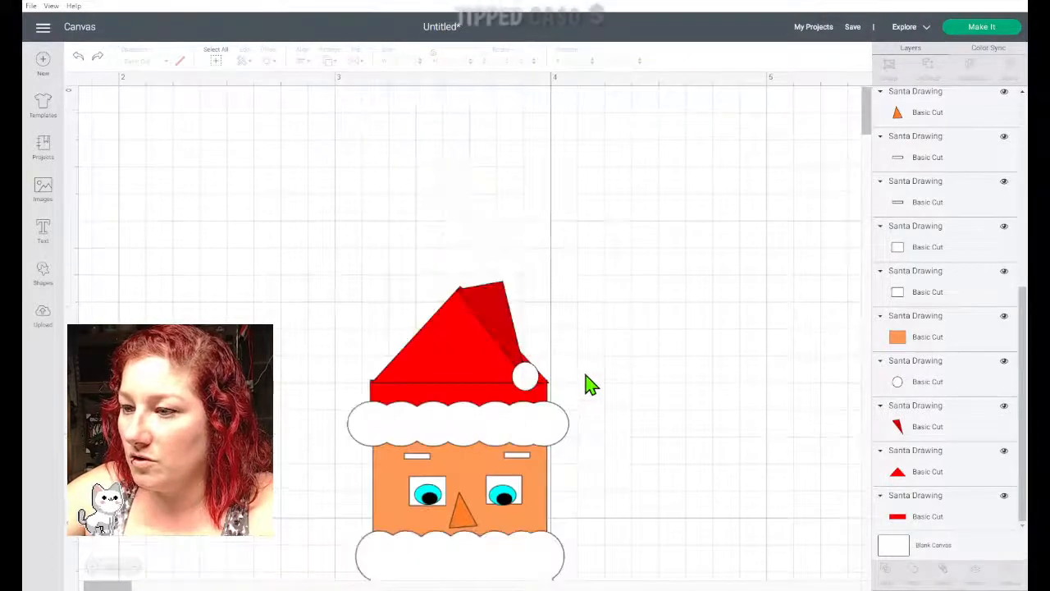
{"action": "left_click", "coordinate": [867, 138]}
{"action": "left_click_drag", "start_coordinate": [868, 141], "coordinate": [864, 107]}
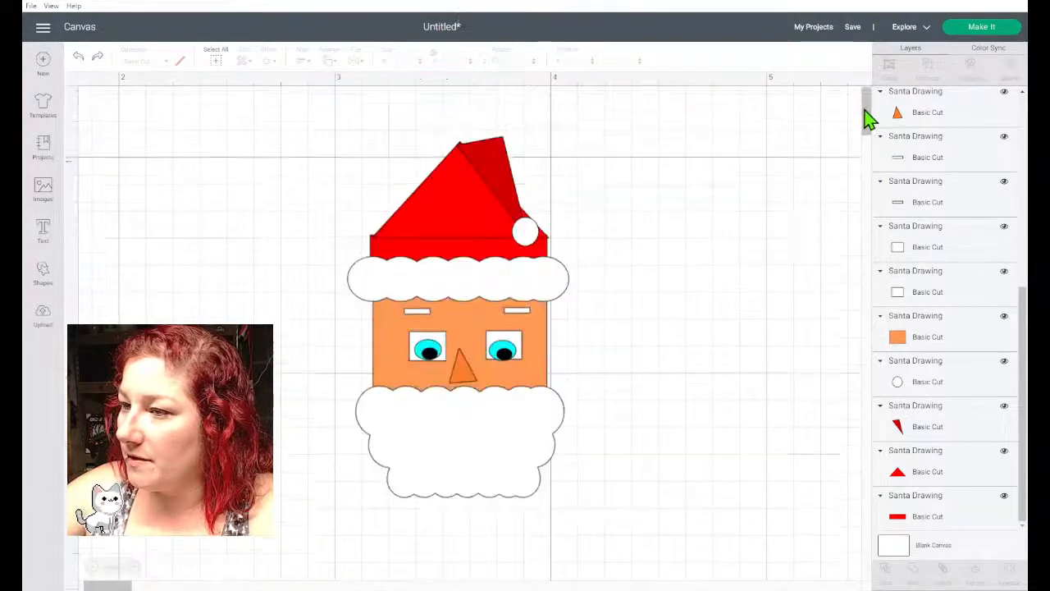
{"action": "left_click", "coordinate": [479, 224]}
{"action": "left_click", "coordinate": [418, 234]}
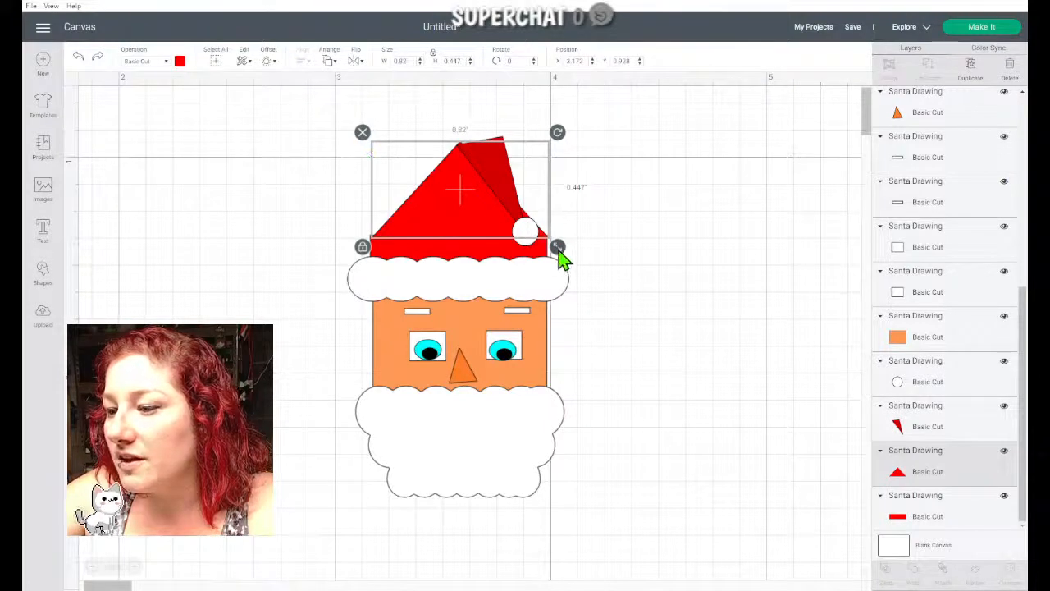
{"action": "left_click_drag", "start_coordinate": [559, 248], "coordinate": [561, 253]}
{"action": "left_click_drag", "start_coordinate": [456, 218], "coordinate": [443, 232]}
{"action": "left_click", "coordinate": [607, 200]}
{"action": "left_click", "coordinate": [630, 199]}
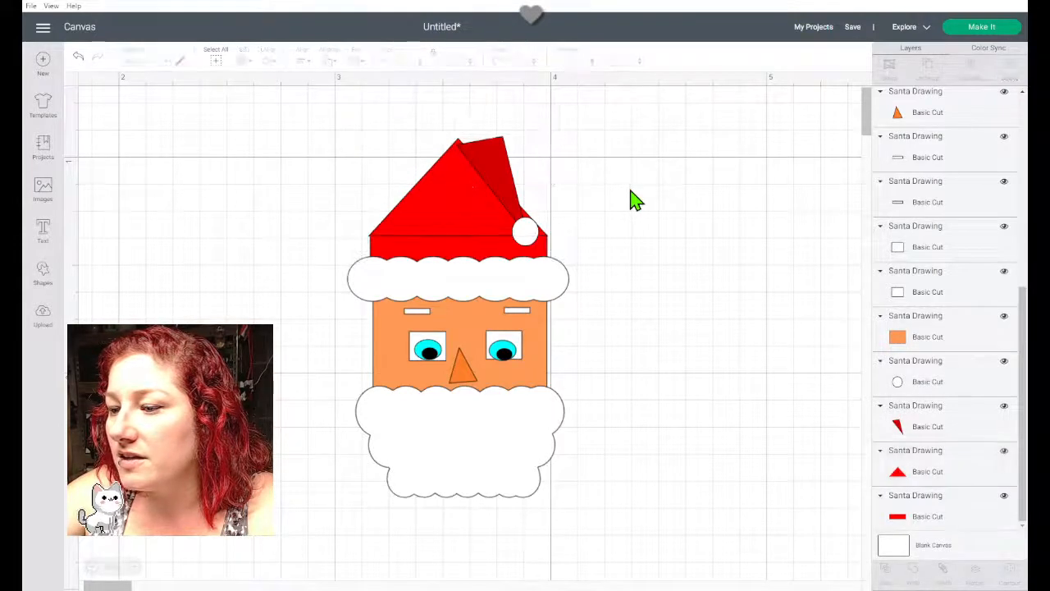
Step: Move the dark red hat fold off to the right of the hat and realign the bright red triangle with the band
{"action": "left_click", "coordinate": [472, 230]}
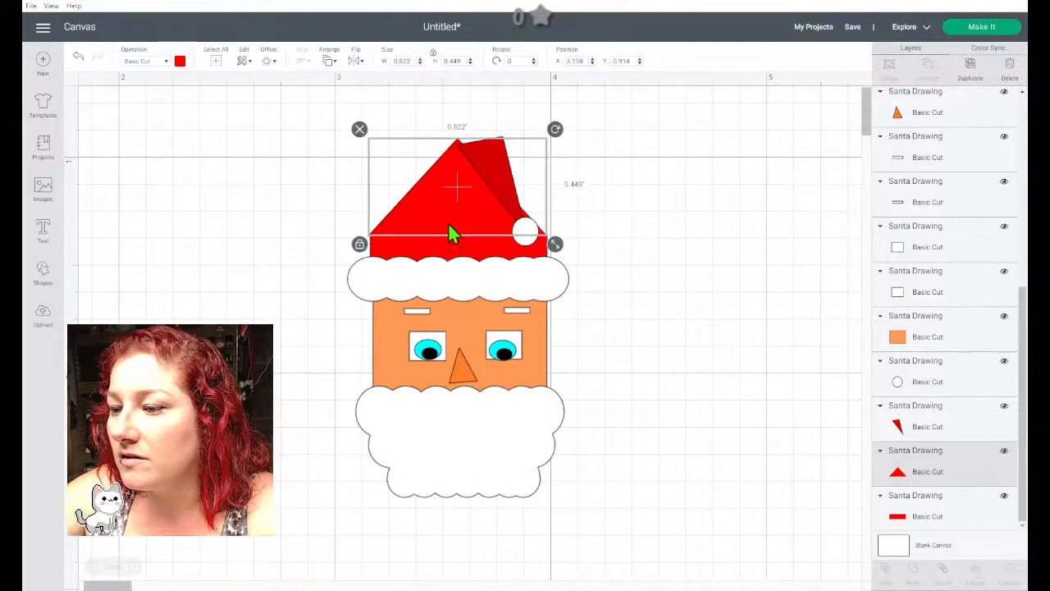
{"action": "left_click", "coordinate": [633, 217]}
{"action": "left_click", "coordinate": [479, 228]}
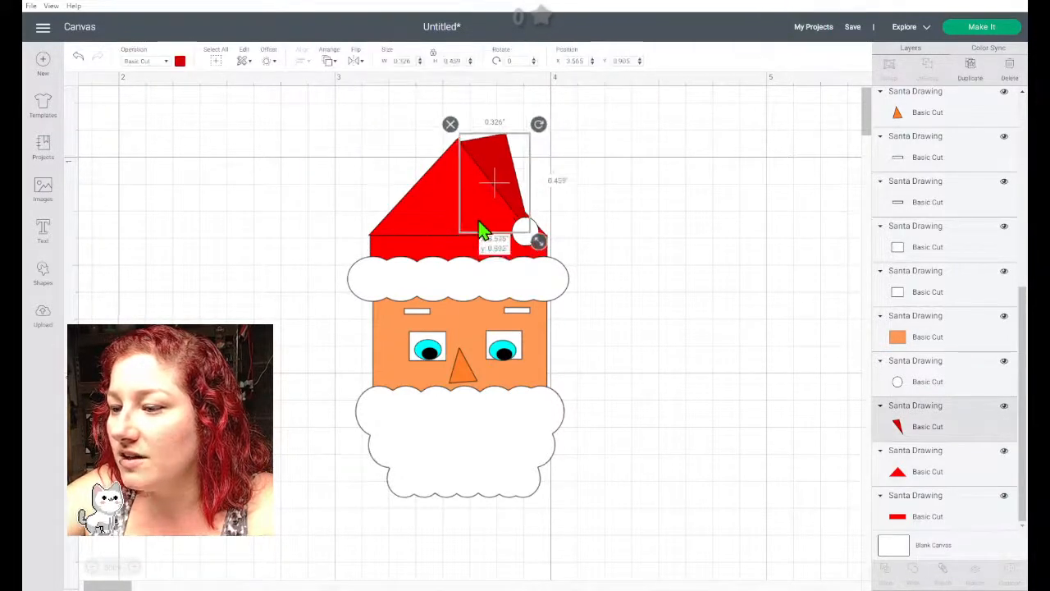
{"action": "left_click_drag", "start_coordinate": [481, 229], "coordinate": [543, 217]}
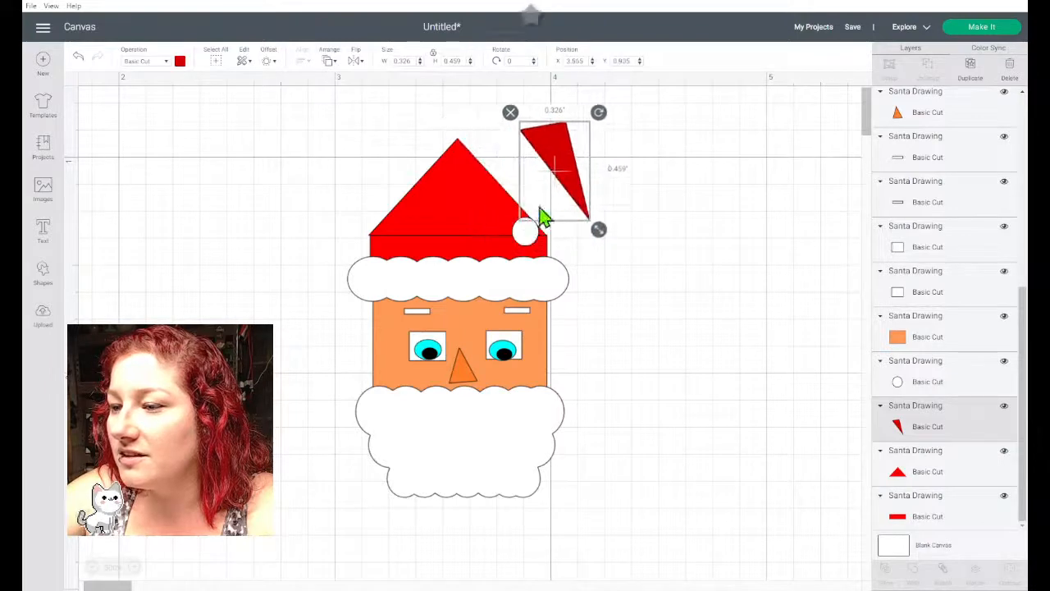
{"action": "left_click", "coordinate": [438, 236]}
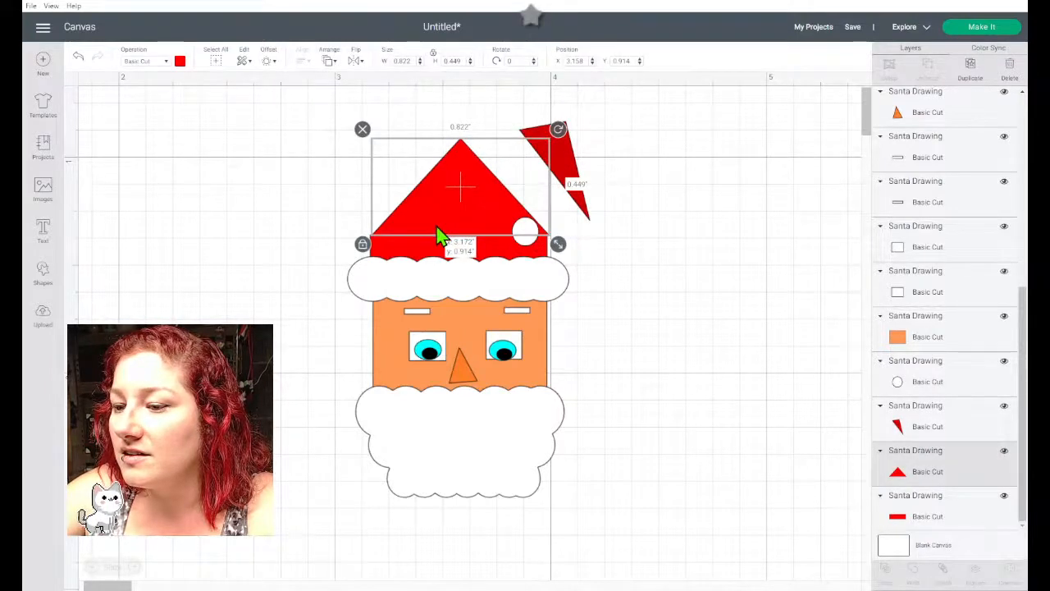
{"action": "left_click_drag", "start_coordinate": [437, 227], "coordinate": [433, 227]}
{"action": "left_click_drag", "start_coordinate": [557, 146], "coordinate": [551, 151]}
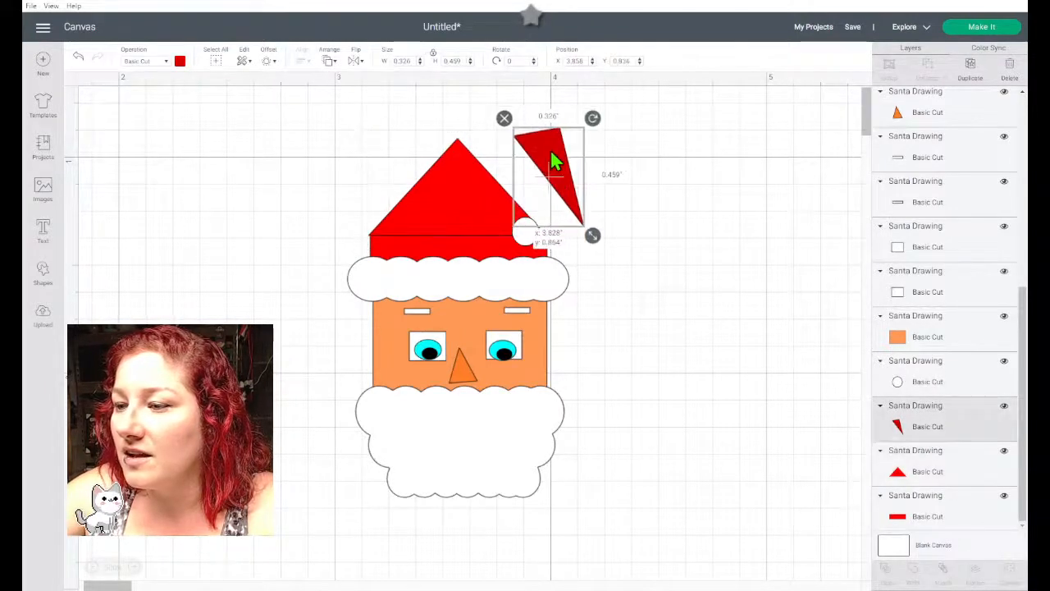
Step: Weld the bright red triangle and band into one hat shape, and bring the white fur trim to the front
{"action": "left_click", "coordinate": [458, 197]}
{"action": "left_click", "coordinate": [462, 255], "text": "shift"}
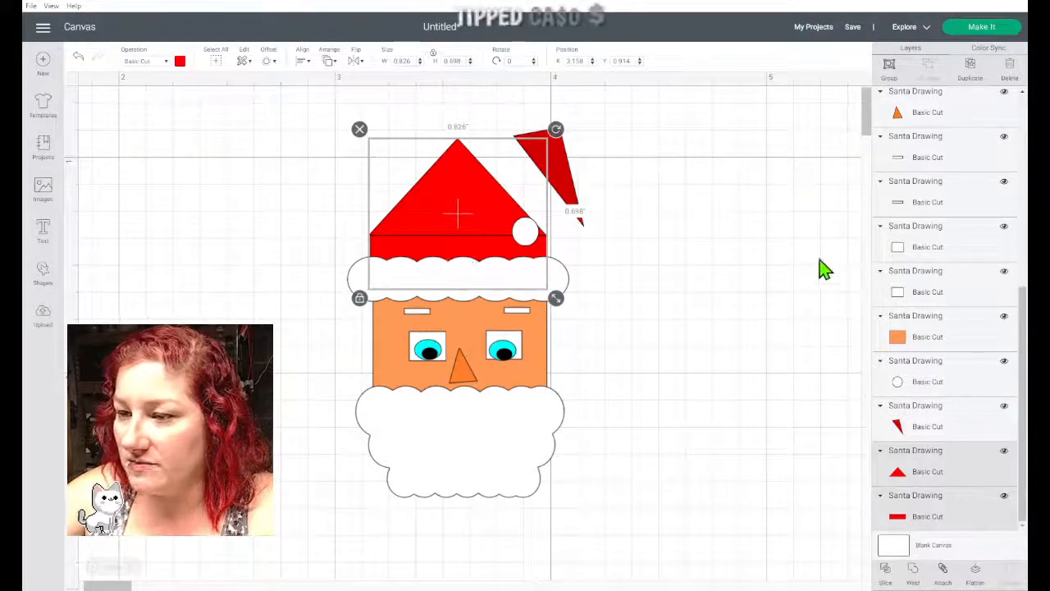
{"action": "left_click", "coordinate": [912, 570]}
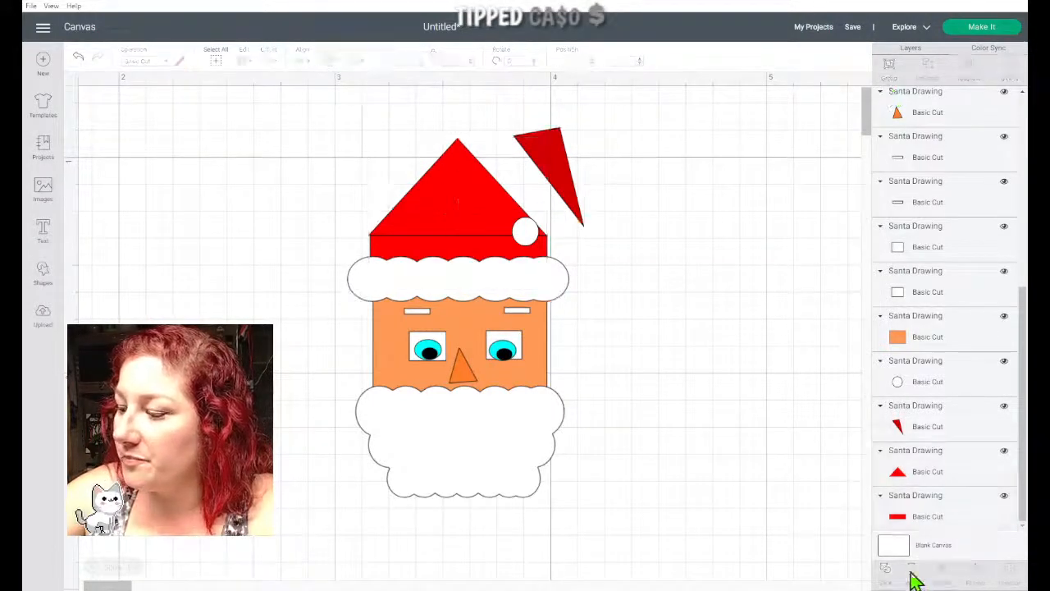
{"action": "left_click", "coordinate": [356, 288]}
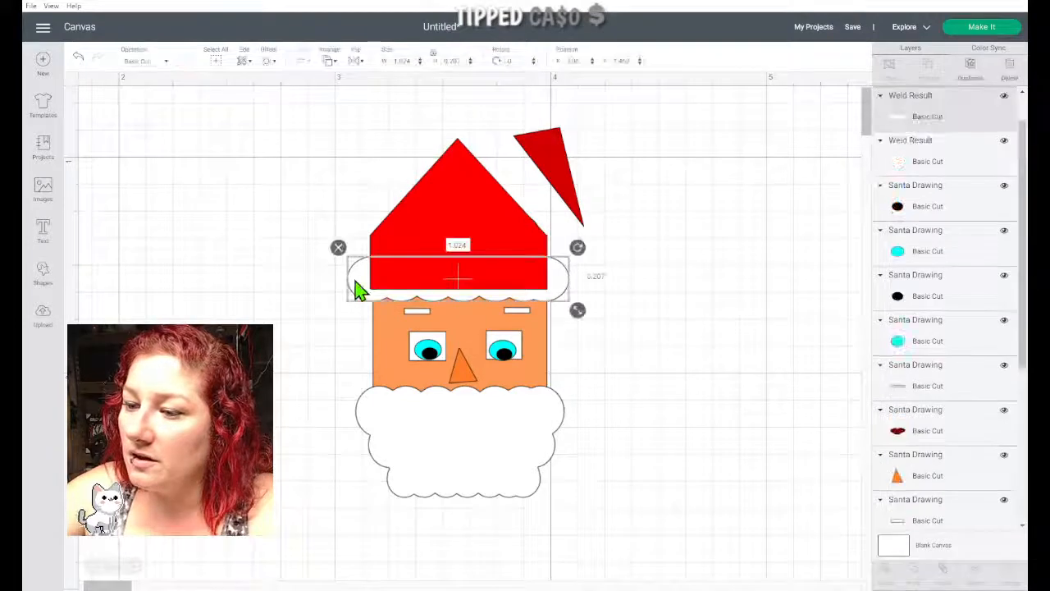
{"action": "right_click", "coordinate": [356, 288]}
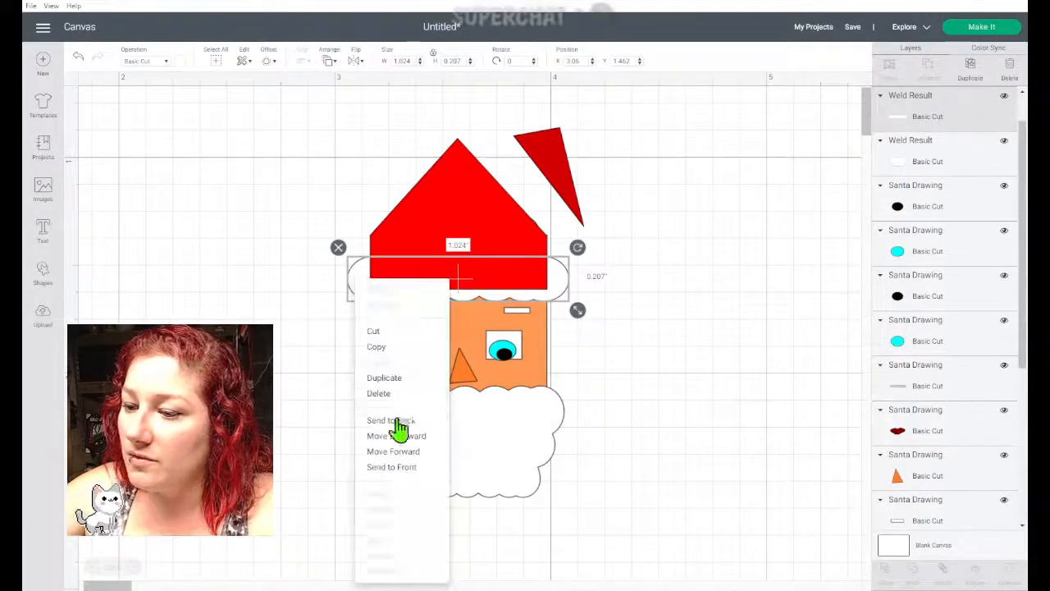
{"action": "left_click", "coordinate": [407, 464]}
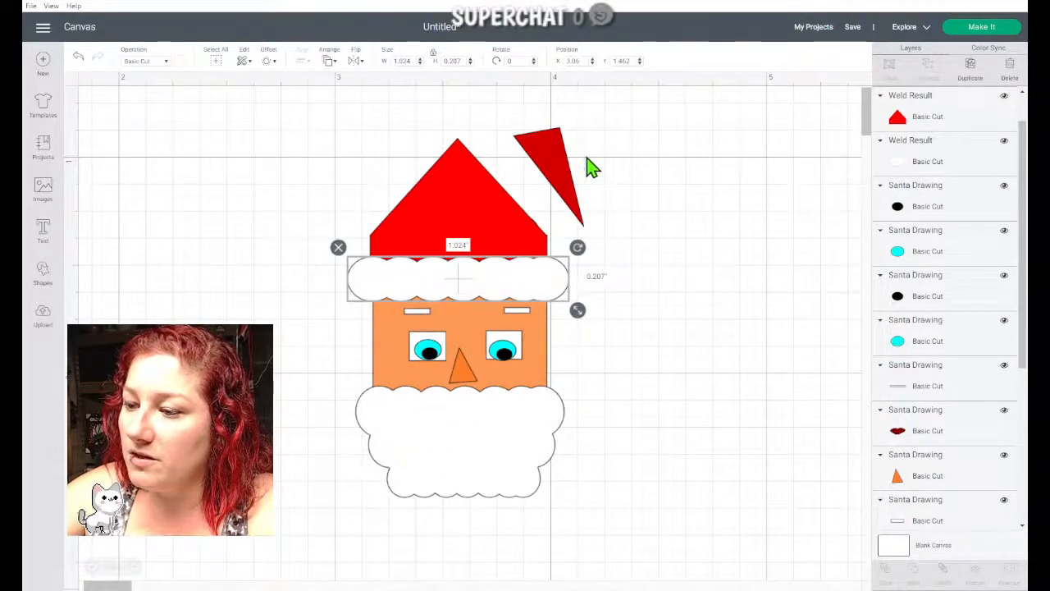
Step: Place the dark red fold against the hat's right slope and move the welded red hat forward one layer
{"action": "left_click_drag", "start_coordinate": [549, 162], "coordinate": [499, 172]}
{"action": "right_click", "coordinate": [499, 169]}
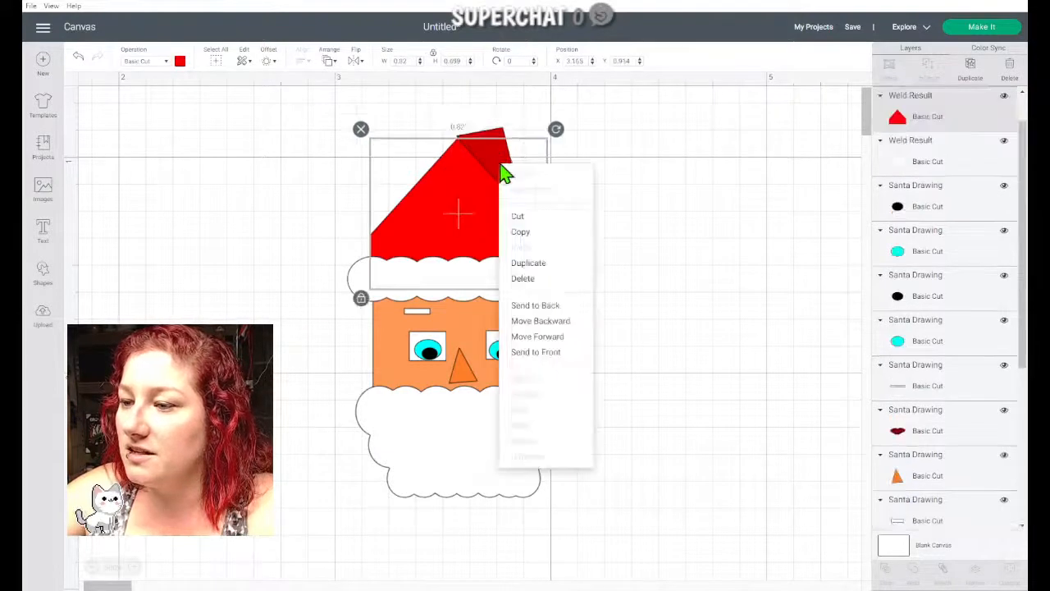
{"action": "left_click", "coordinate": [532, 338]}
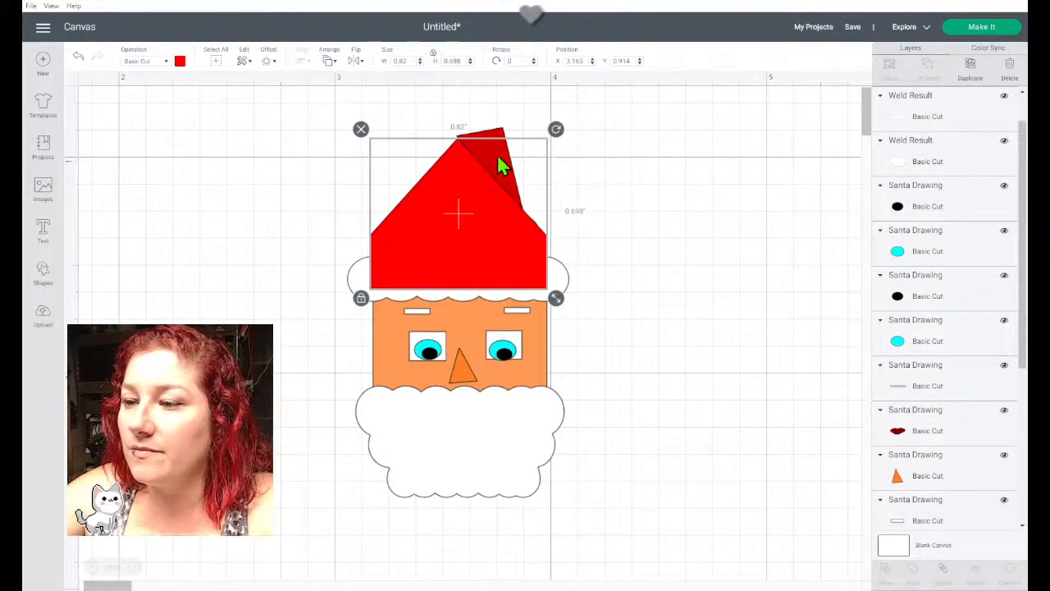
{"action": "left_click", "coordinate": [645, 148]}
{"action": "left_click", "coordinate": [497, 159]}
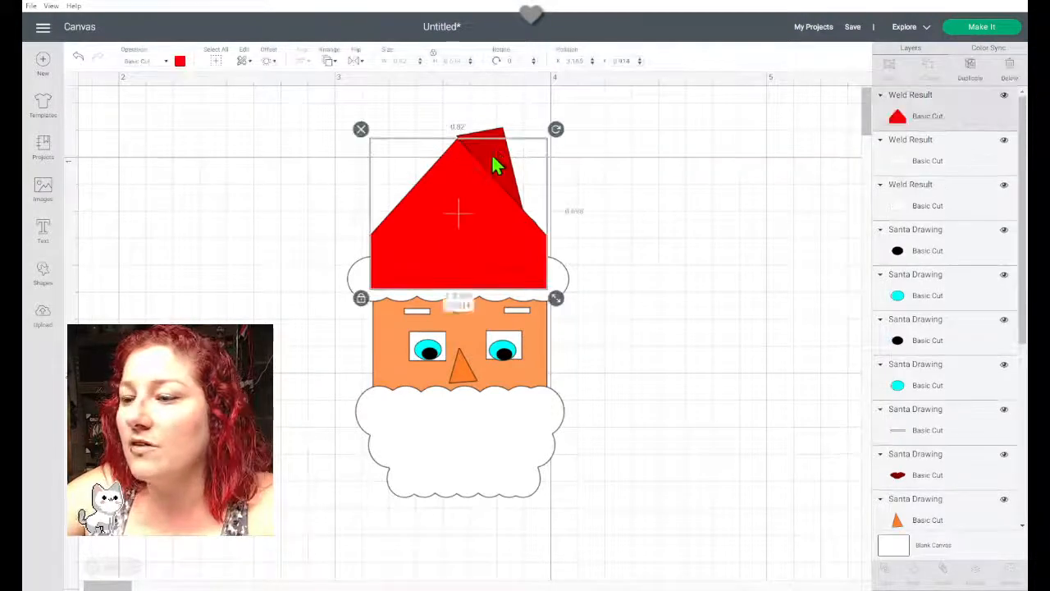
Step: Pull the dark red fold away to the right of the hat and move the fold forward one layer
{"action": "left_click", "coordinate": [503, 145]}
{"action": "left_click_drag", "start_coordinate": [504, 142], "coordinate": [545, 155]}
{"action": "right_click", "coordinate": [544, 151]}
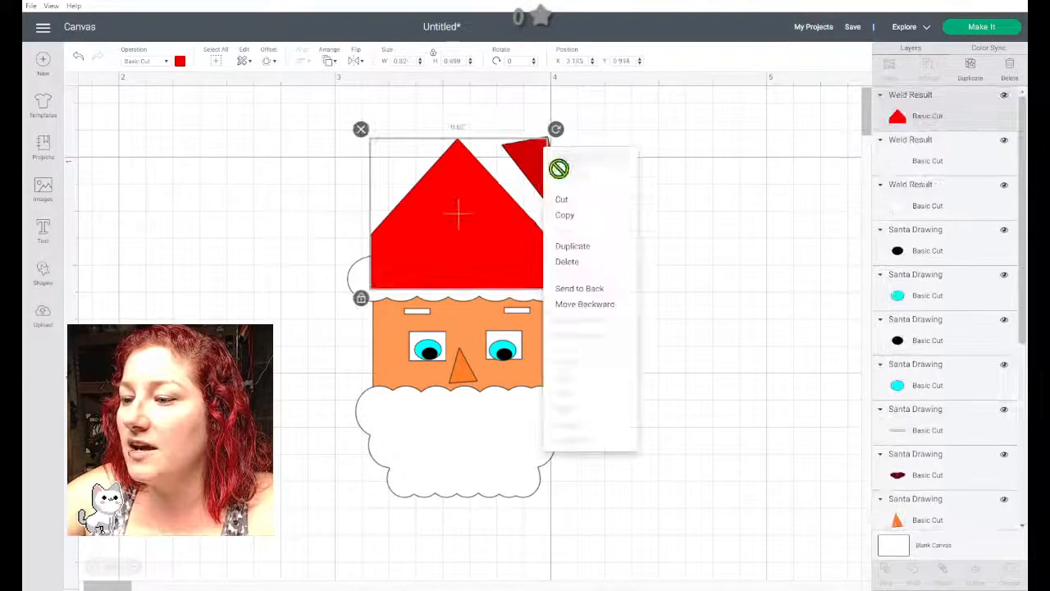
{"action": "left_click", "coordinate": [528, 159]}
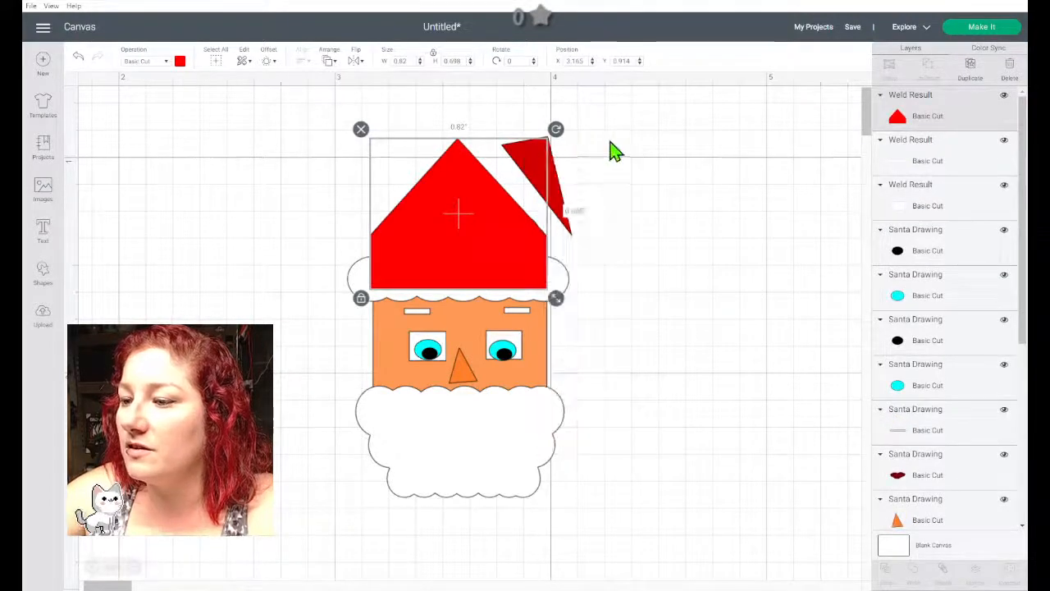
{"action": "left_click", "coordinate": [558, 194]}
{"action": "right_click", "coordinate": [556, 195]}
{"action": "left_click", "coordinate": [578, 355]}
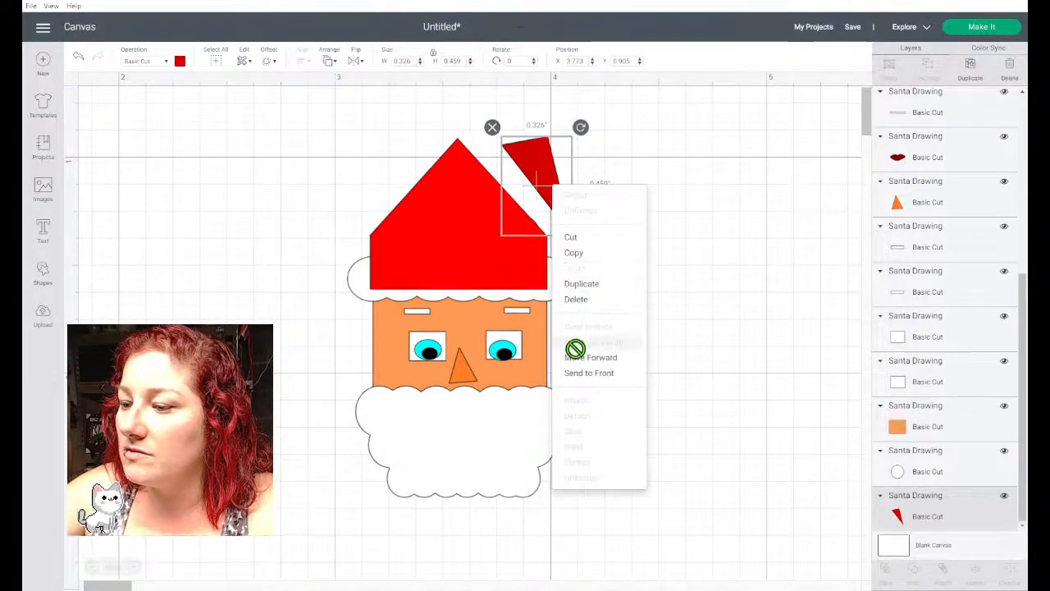
{"action": "left_click_drag", "start_coordinate": [535, 162], "coordinate": [492, 175]}
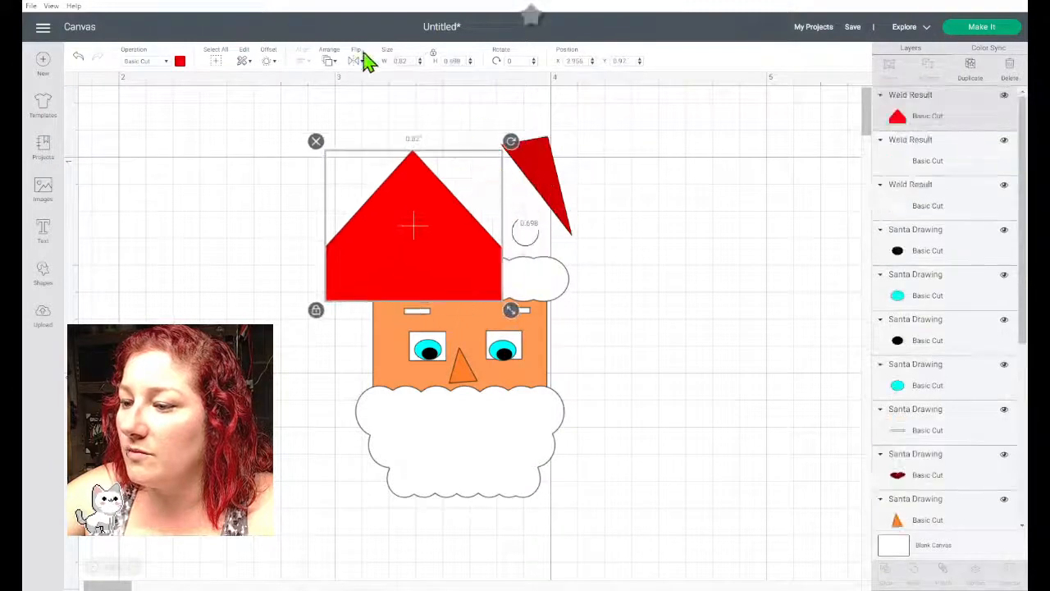
{"action": "left_click", "coordinate": [78, 57]}
{"action": "left_click", "coordinate": [78, 57]}
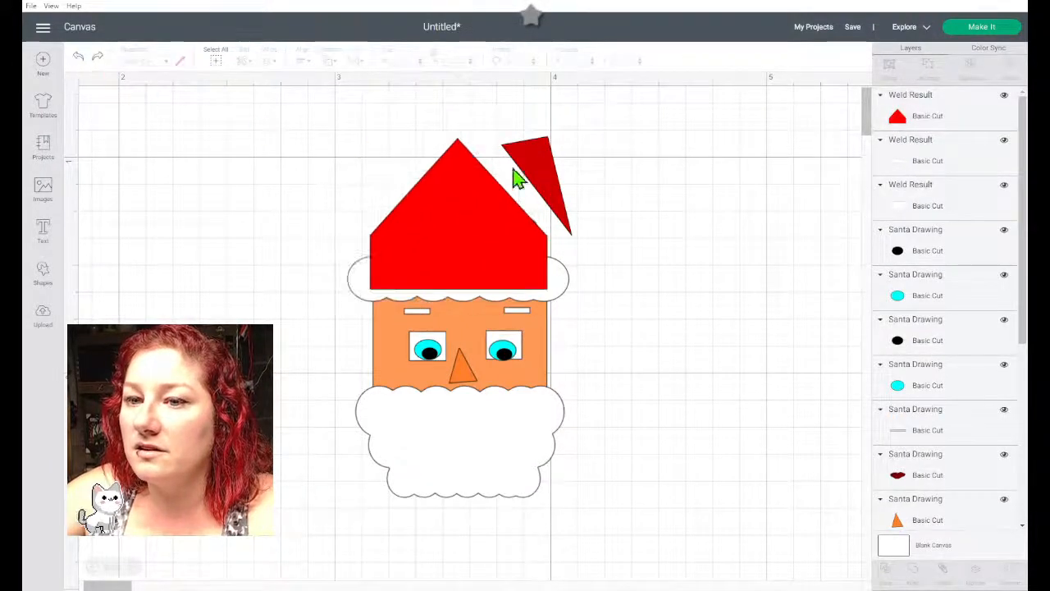
Step: Move the dark red fold forward one layer and place it against the hat's right slope
{"action": "left_click", "coordinate": [554, 185]}
{"action": "mouse_move", "coordinate": [553, 183]}
{"action": "left_mouse_down"}
{"action": "mouse_move", "coordinate": [500, 183]}
{"action": "mouse_move", "coordinate": [562, 165]}
{"action": "left_mouse_up"}
{"action": "right_click", "coordinate": [563, 165]}
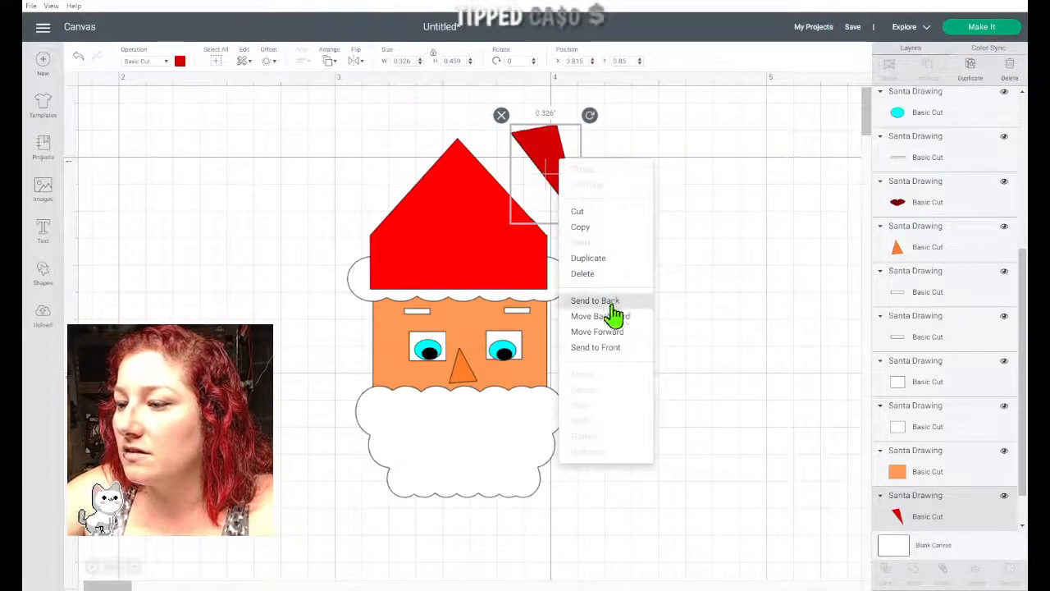
{"action": "left_click", "coordinate": [606, 333]}
{"action": "left_click_drag", "start_coordinate": [545, 144], "coordinate": [492, 152]}
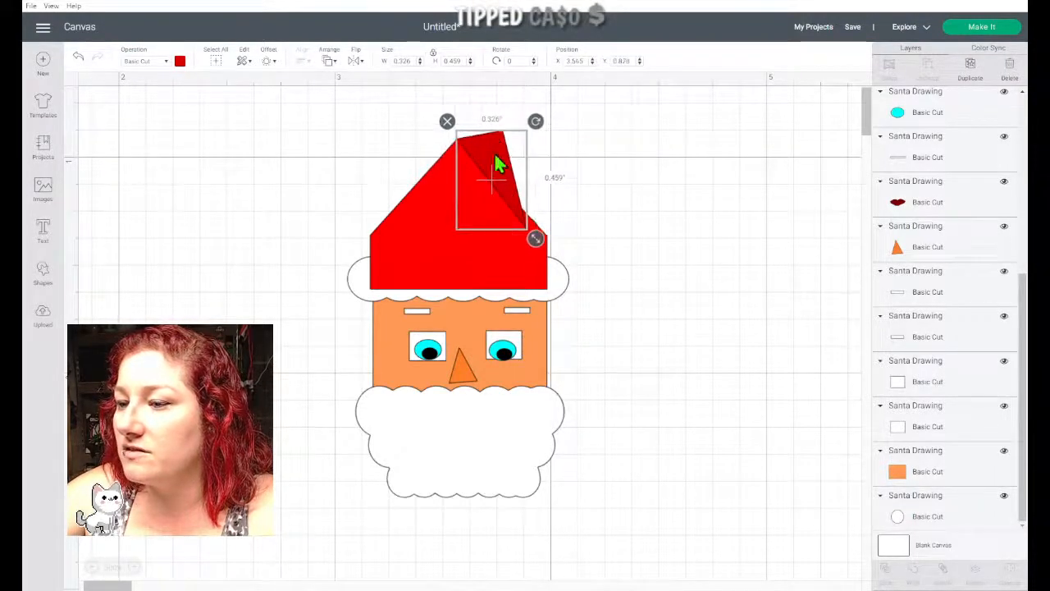
Step: Bring the white fur trim to the front so it covers the hat's lower edge
{"action": "left_click", "coordinate": [554, 297]}
{"action": "right_click", "coordinate": [554, 297]}
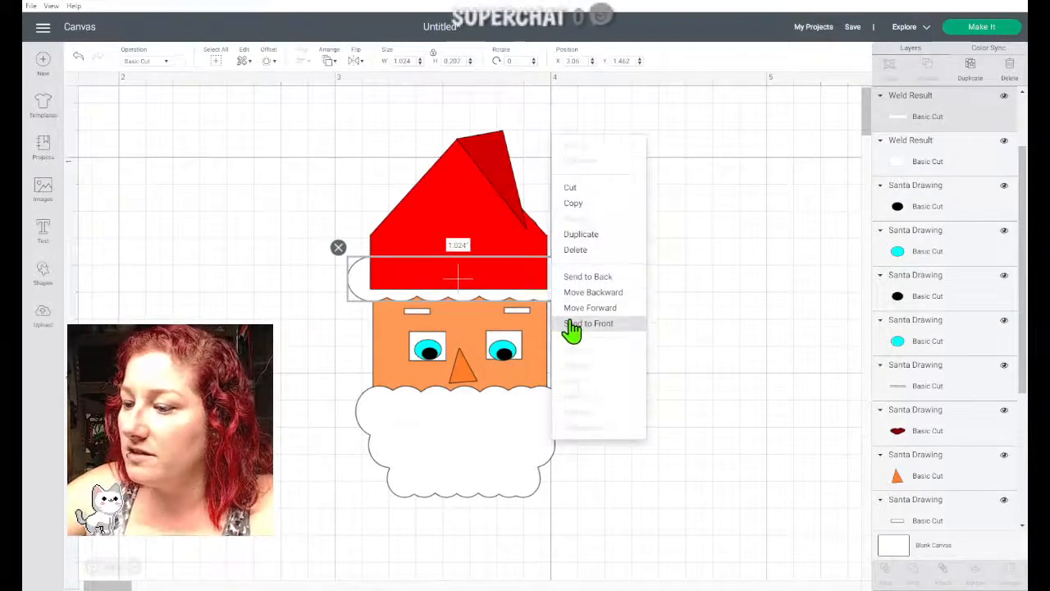
{"action": "left_click", "coordinate": [572, 324]}
{"action": "left_click", "coordinate": [559, 244]}
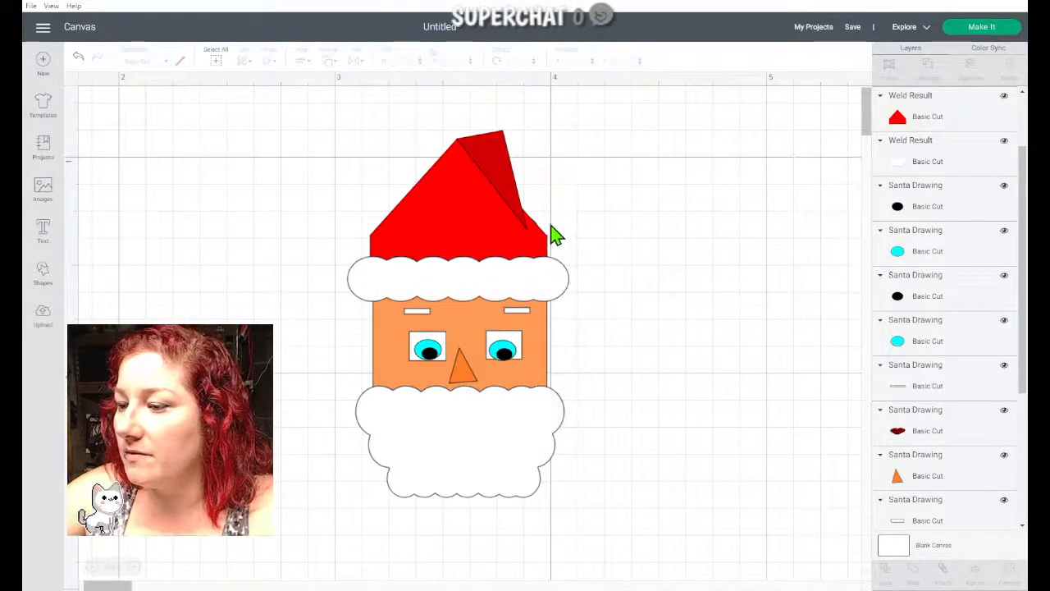
Step: Bring the white pompom circle to the front, at the lower end of the dark red fold
{"action": "left_click_drag", "start_coordinate": [537, 222], "coordinate": [639, 221]}
{"action": "left_click_drag", "start_coordinate": [466, 244], "coordinate": [500, 237]}
{"action": "left_click_drag", "start_coordinate": [631, 224], "coordinate": [526, 232]}
{"action": "right_click", "coordinate": [574, 235]}
{"action": "left_click", "coordinate": [615, 419]}
{"action": "left_click", "coordinate": [636, 235]}
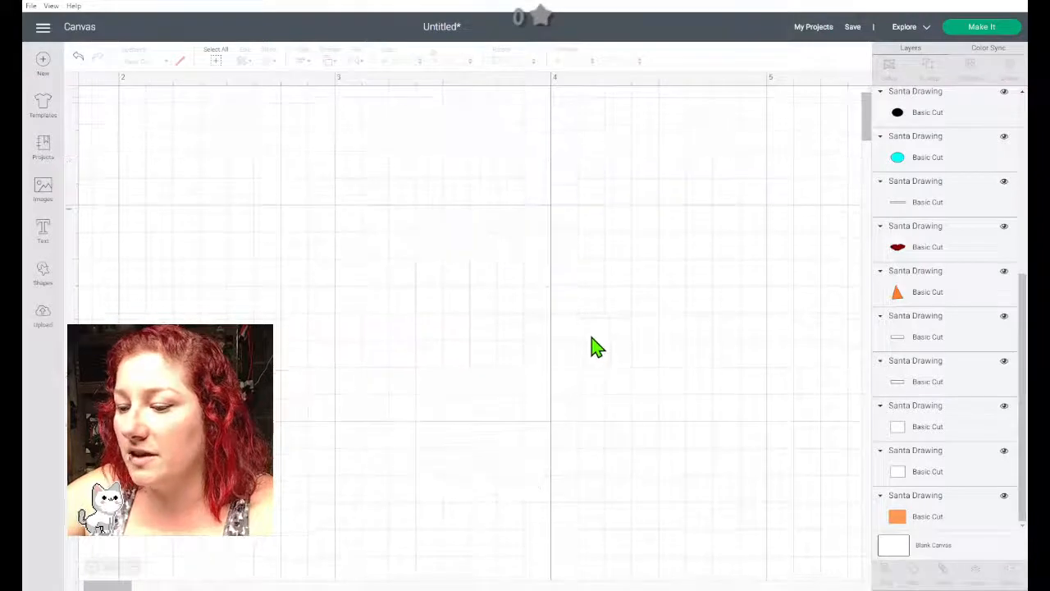
Step: Bring the dark red mouth to the front of the beard
{"action": "left_click", "coordinate": [950, 242]}
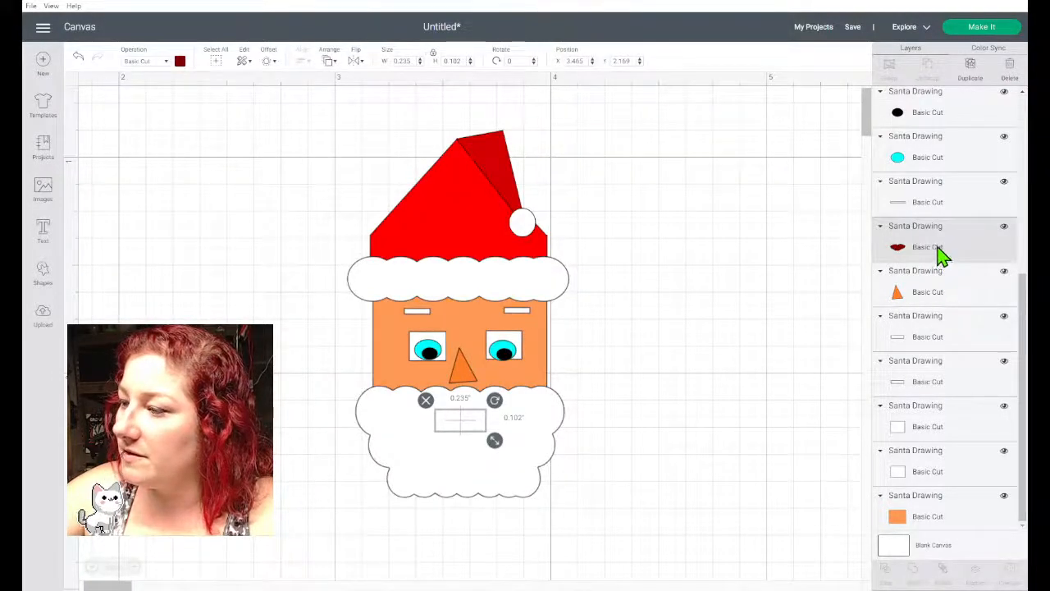
{"action": "right_click", "coordinate": [940, 248]}
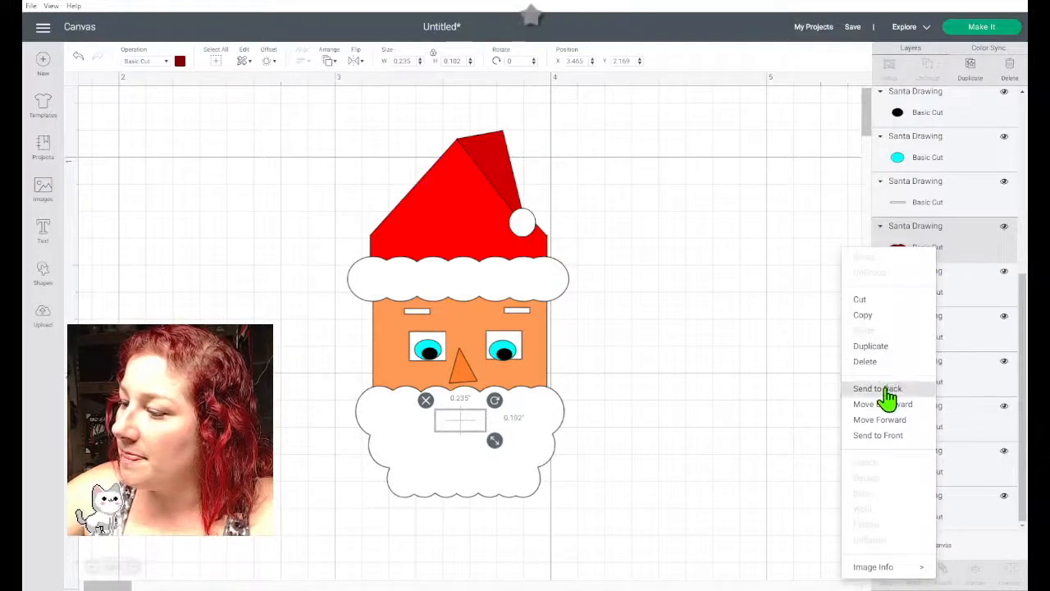
{"action": "left_click", "coordinate": [900, 437]}
{"action": "left_click", "coordinate": [718, 436]}
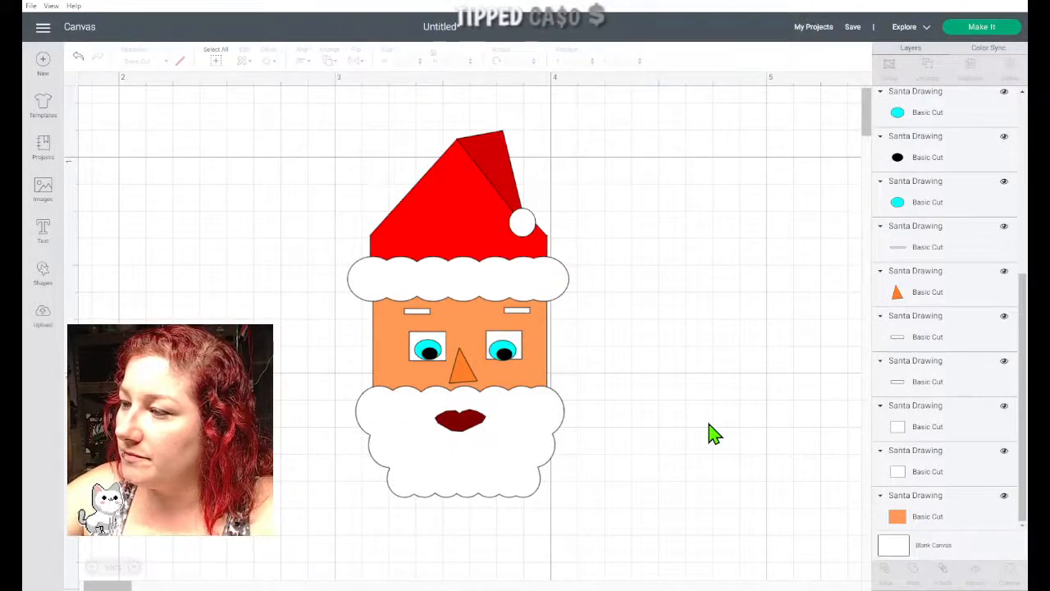
Step: Preview how the pieces are laid out on the cutting mats, and return to the canvas
{"action": "scroll", "coordinate": [709, 424], "scroll_direction": "down", "scroll_amount": 7}
{"action": "scroll", "coordinate": [708, 424], "scroll_direction": "up", "scroll_amount": 7}
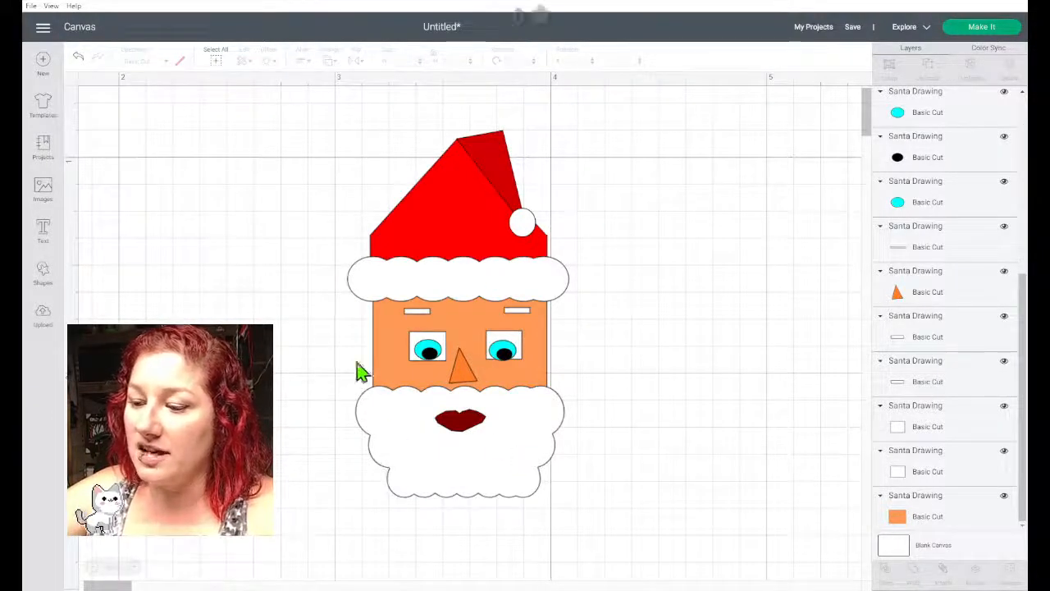
{"action": "left_click", "coordinate": [1006, 31]}
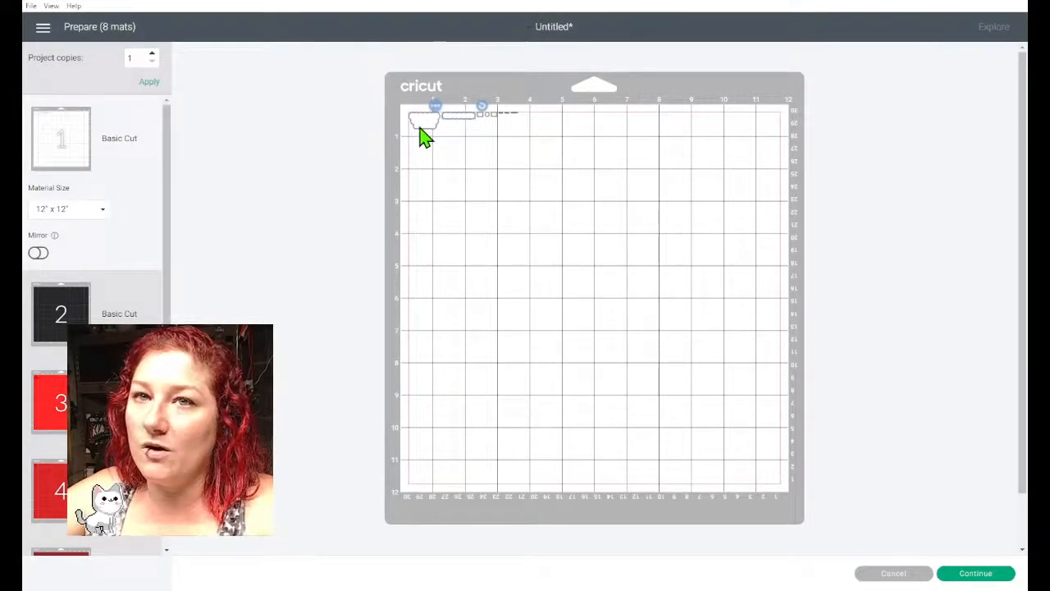
{"action": "left_click", "coordinate": [890, 573]}
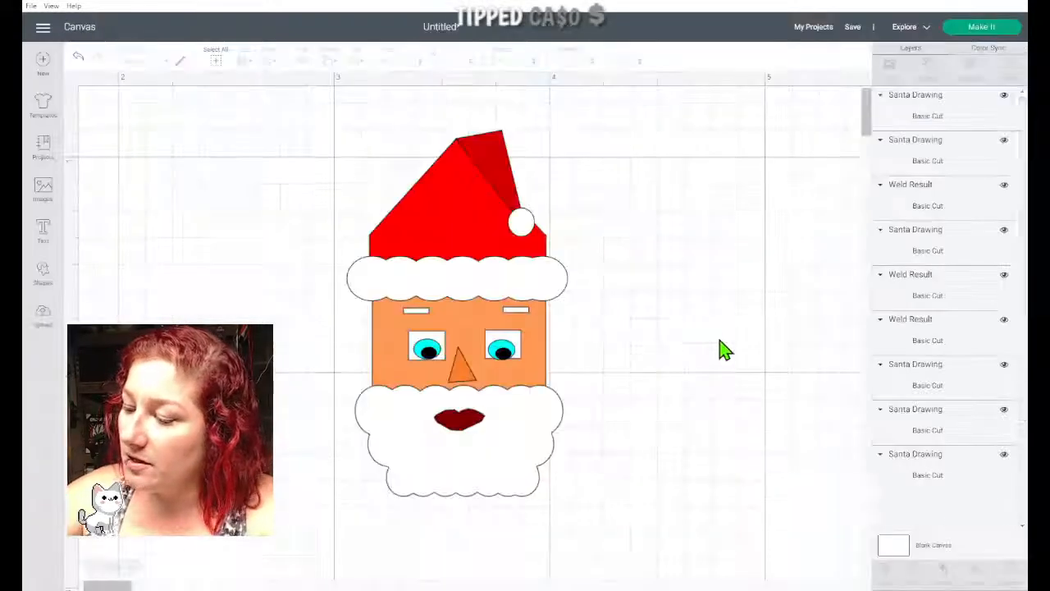
Step: Attach the fur trim, pompom, left eyebrow, both eye whites and beard, and move the attached set off to the left of the face
{"action": "left_click", "coordinate": [530, 289]}
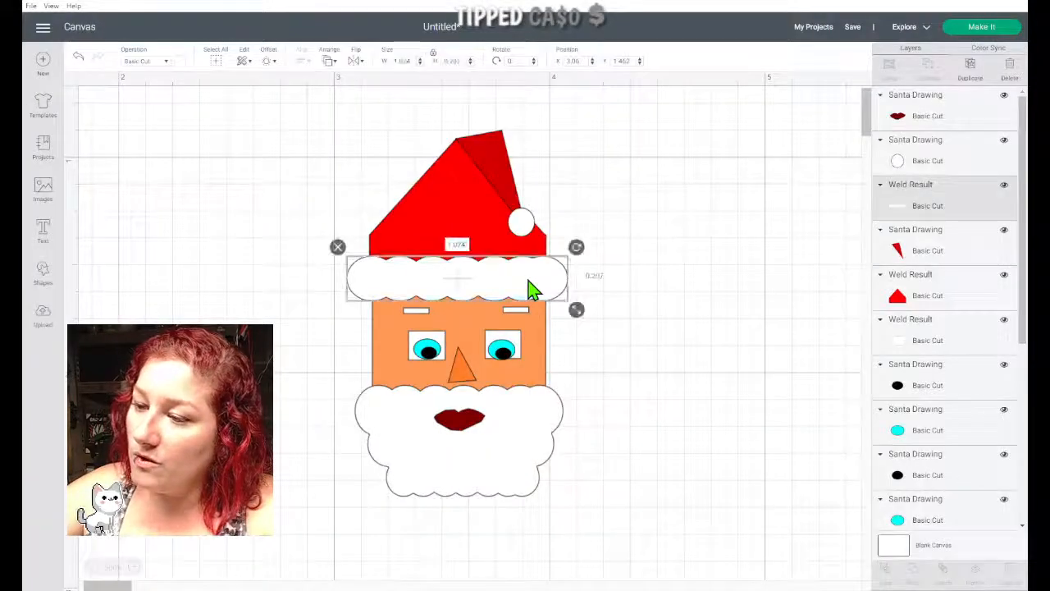
{"action": "left_click", "coordinate": [522, 224], "text": "shift"}
{"action": "left_click", "coordinate": [416, 311], "text": "shift"}
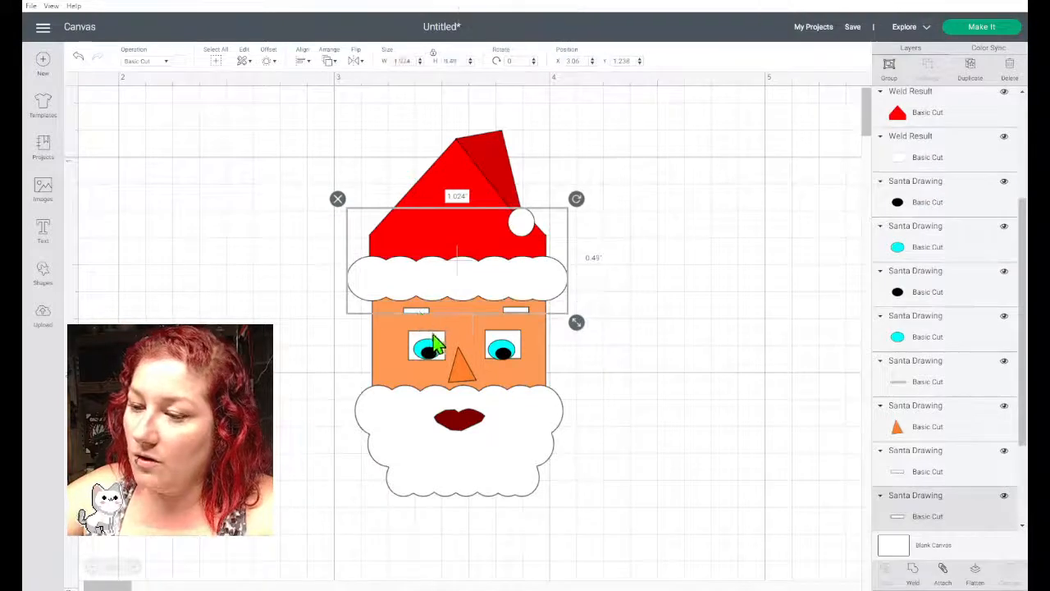
{"action": "left_click", "coordinate": [439, 336], "text": "shift"}
{"action": "left_click", "coordinate": [504, 338], "text": "shift"}
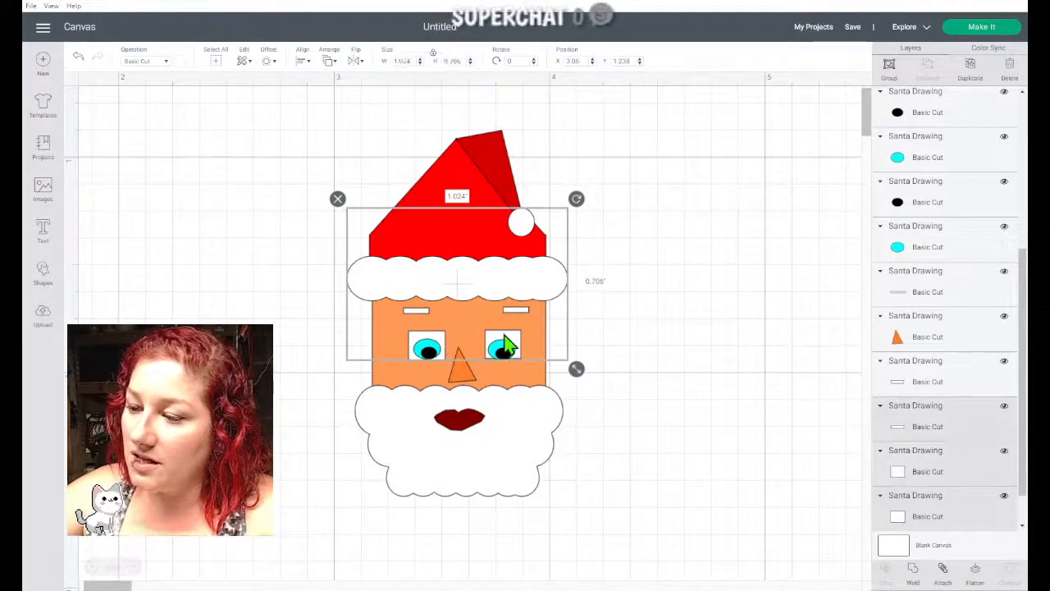
{"action": "left_click", "coordinate": [511, 429], "text": "shift"}
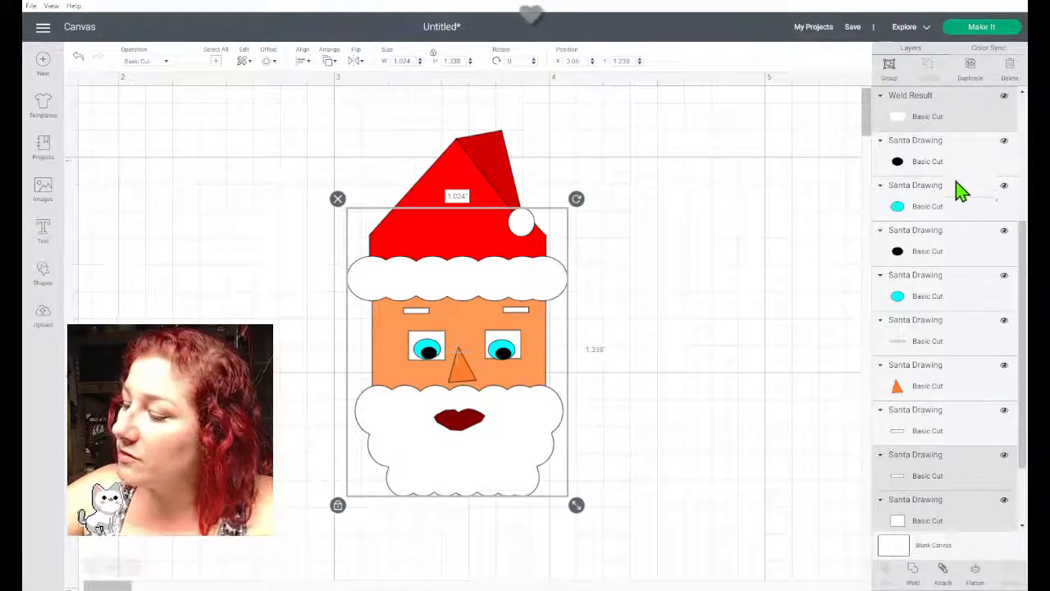
{"action": "left_click", "coordinate": [944, 575]}
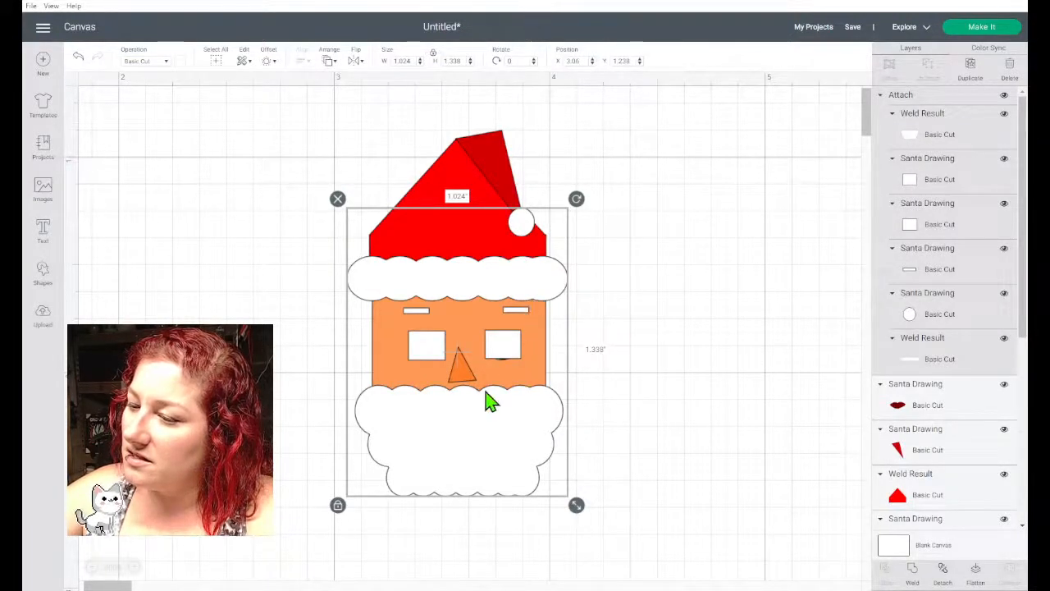
{"action": "left_click_drag", "start_coordinate": [485, 424], "coordinate": [326, 428]}
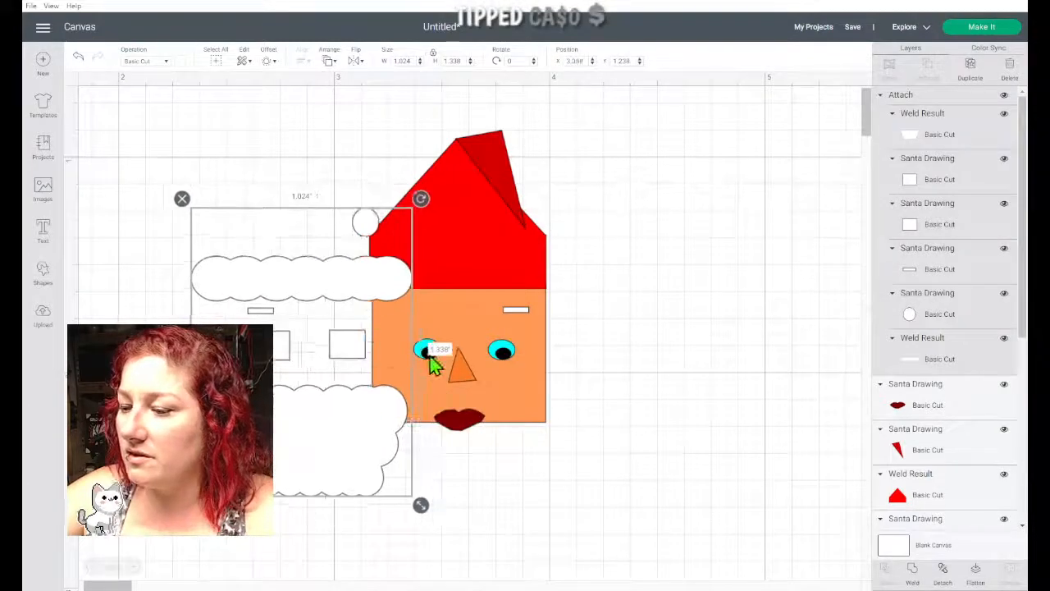
Step: Try to group both blue irises and both black pupils as a single group
{"action": "left_click", "coordinate": [425, 351]}
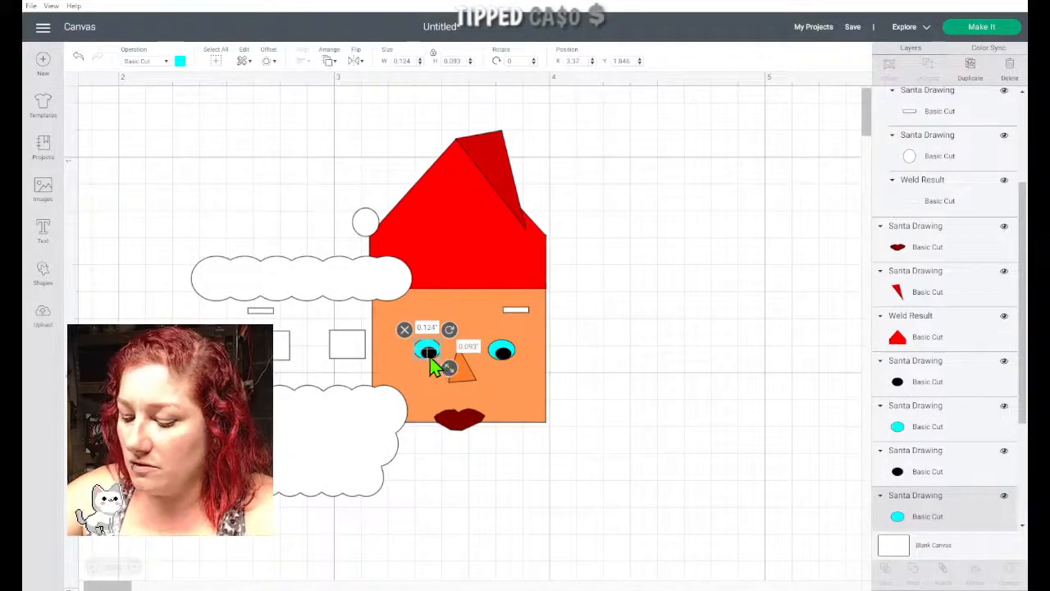
{"action": "left_click", "coordinate": [428, 356], "text": "shift"}
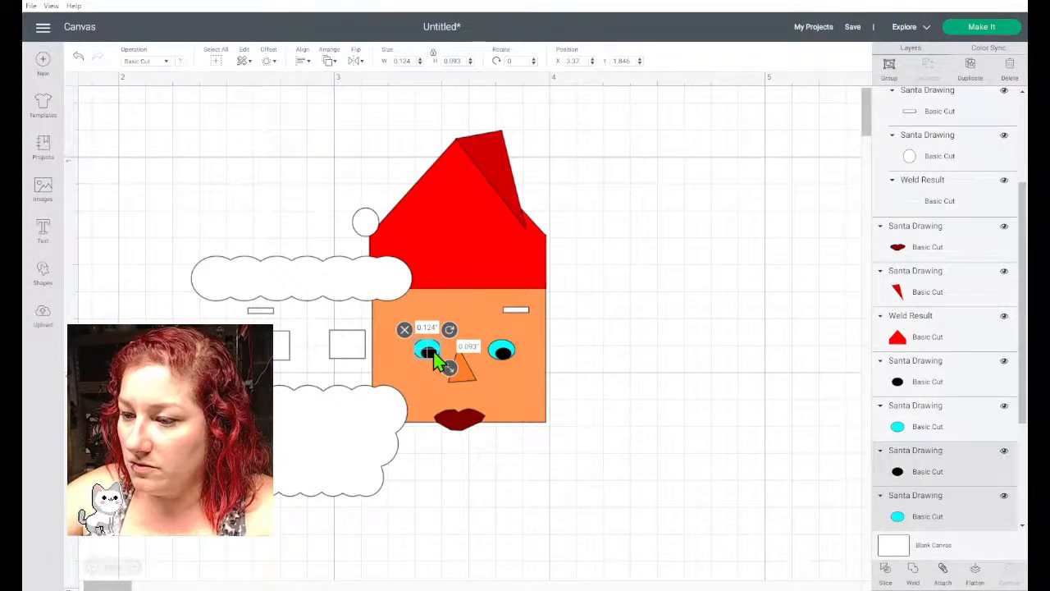
{"action": "left_click", "coordinate": [504, 354], "text": "shift"}
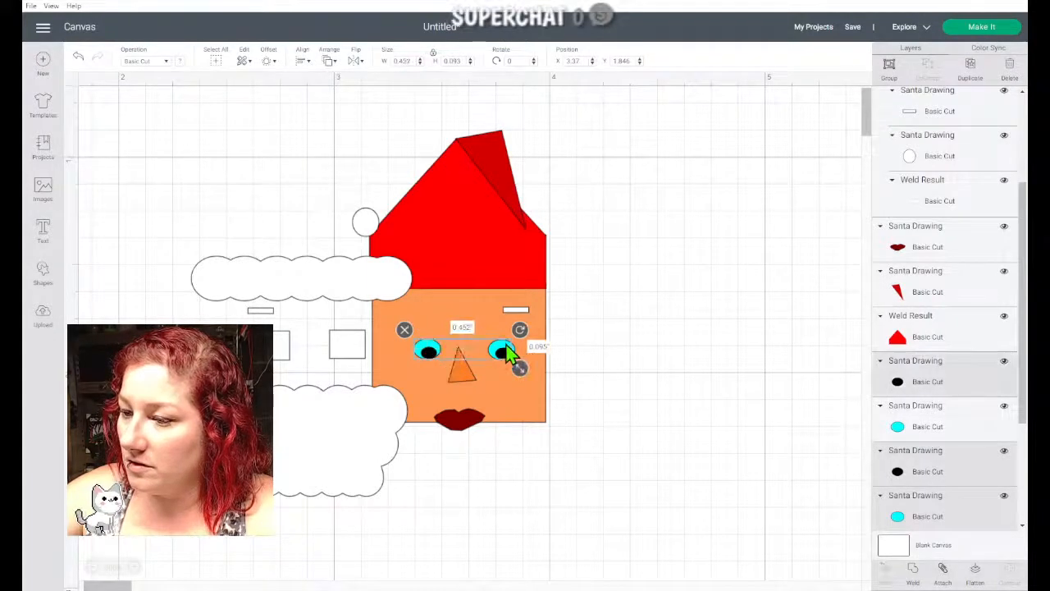
{"action": "left_click", "coordinate": [507, 353], "text": "shift"}
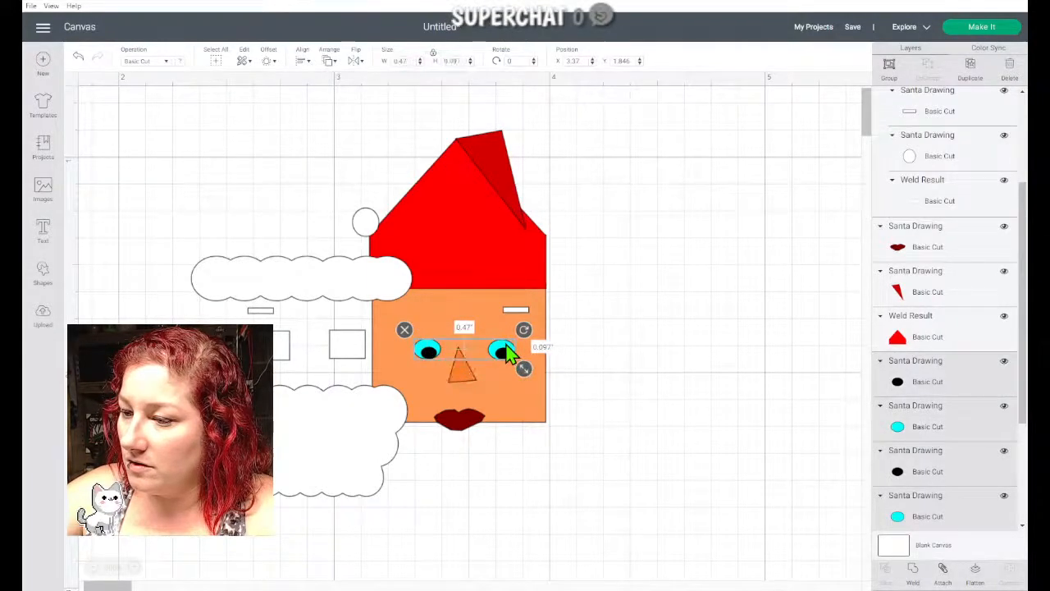
{"action": "left_click", "coordinate": [889, 66]}
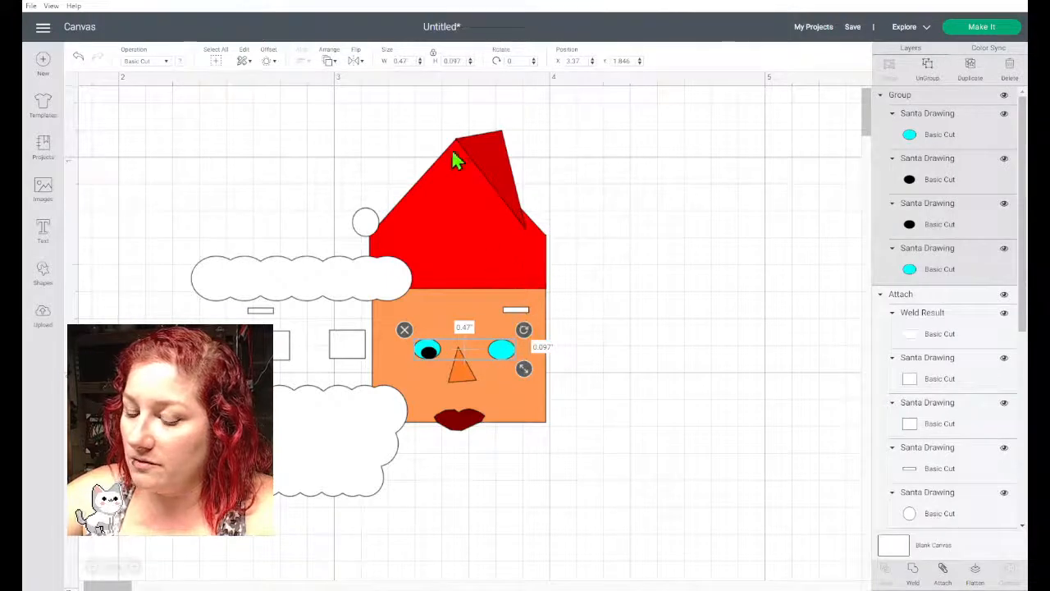
Step: Try grouping the four eye pieces again with the pupils selected before the irises, and undo the grouping
{"action": "left_click", "coordinate": [503, 353]}
{"action": "left_click", "coordinate": [429, 354], "text": "shift"}
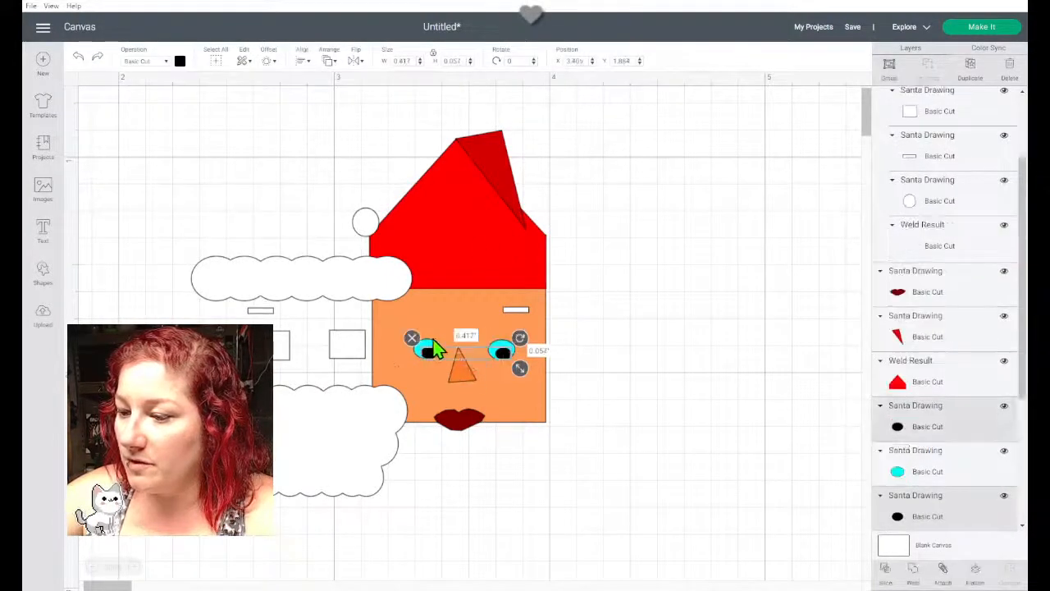
{"action": "left_click", "coordinate": [435, 349], "text": "shift"}
{"action": "left_click", "coordinate": [516, 355], "text": "shift"}
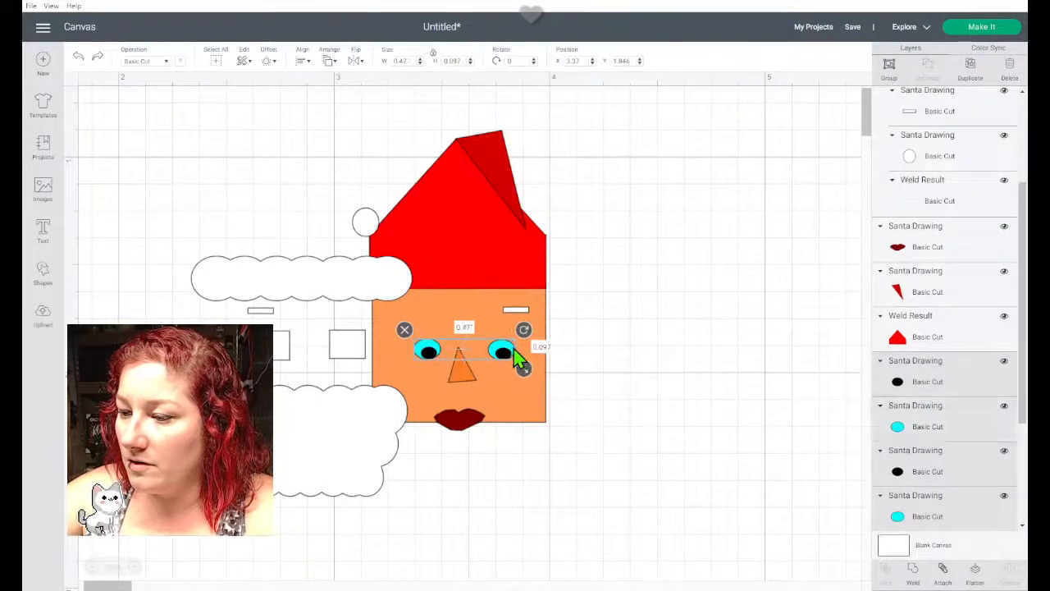
{"action": "left_click", "coordinate": [890, 68]}
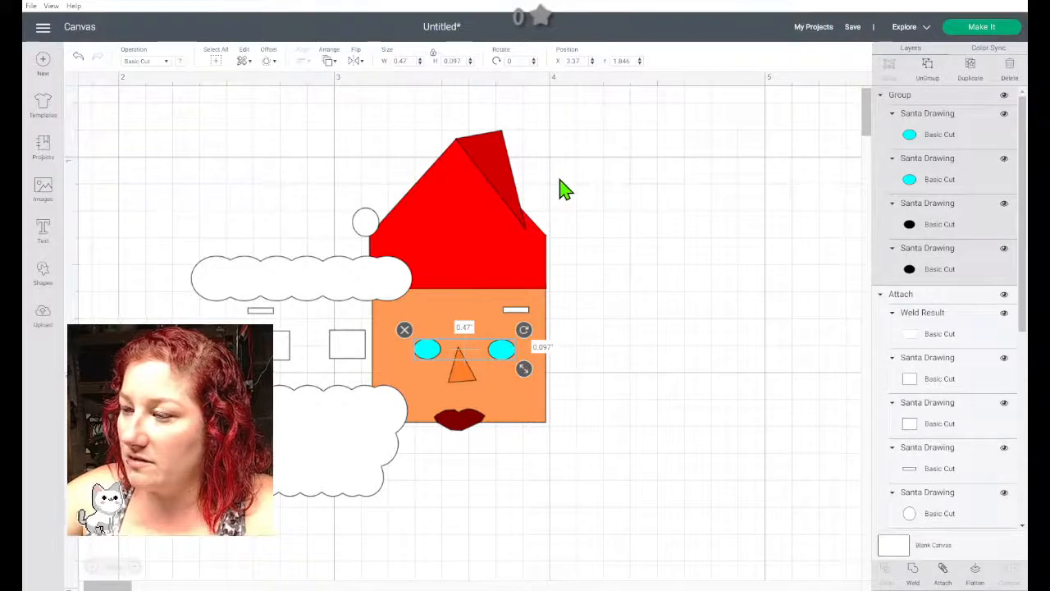
{"action": "left_click", "coordinate": [78, 57]}
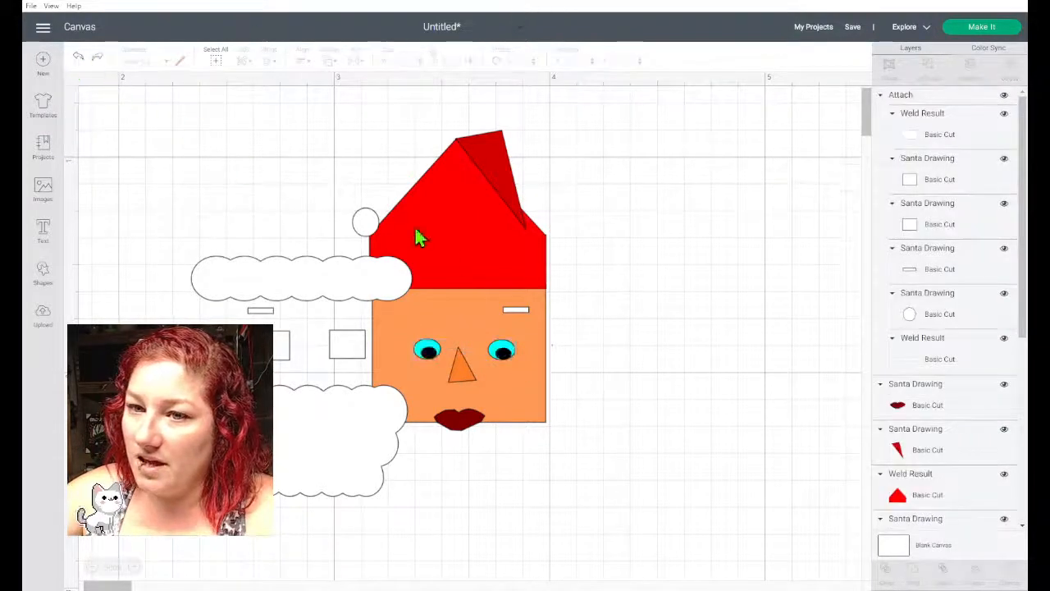
Step: Group the right eye's iris with its pupil, and the left eye's iris with its pupil, as two separate groups
{"action": "left_click", "coordinate": [504, 352]}
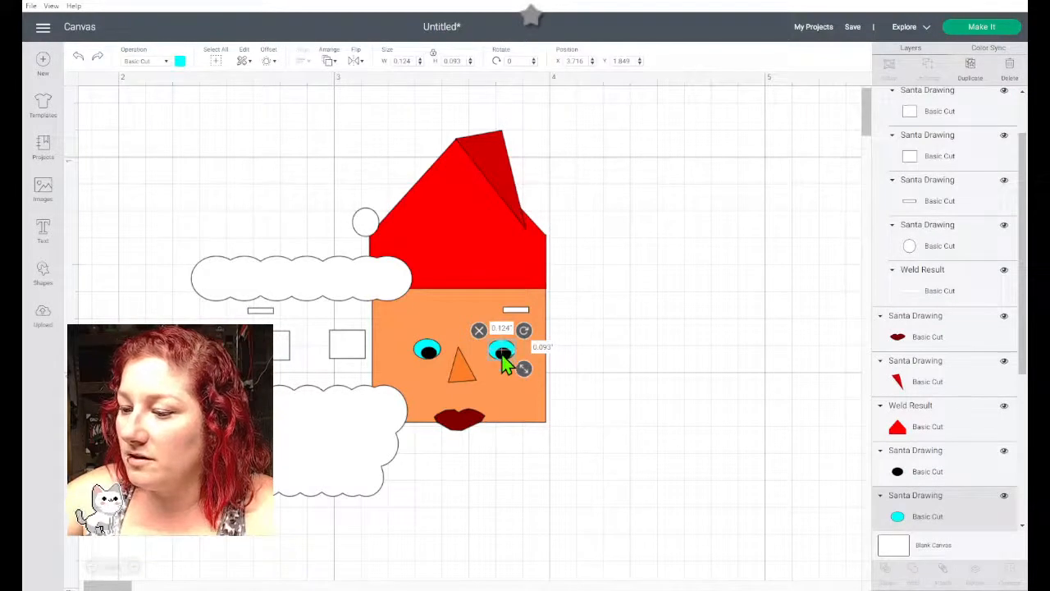
{"action": "left_click", "coordinate": [503, 355], "text": "shift"}
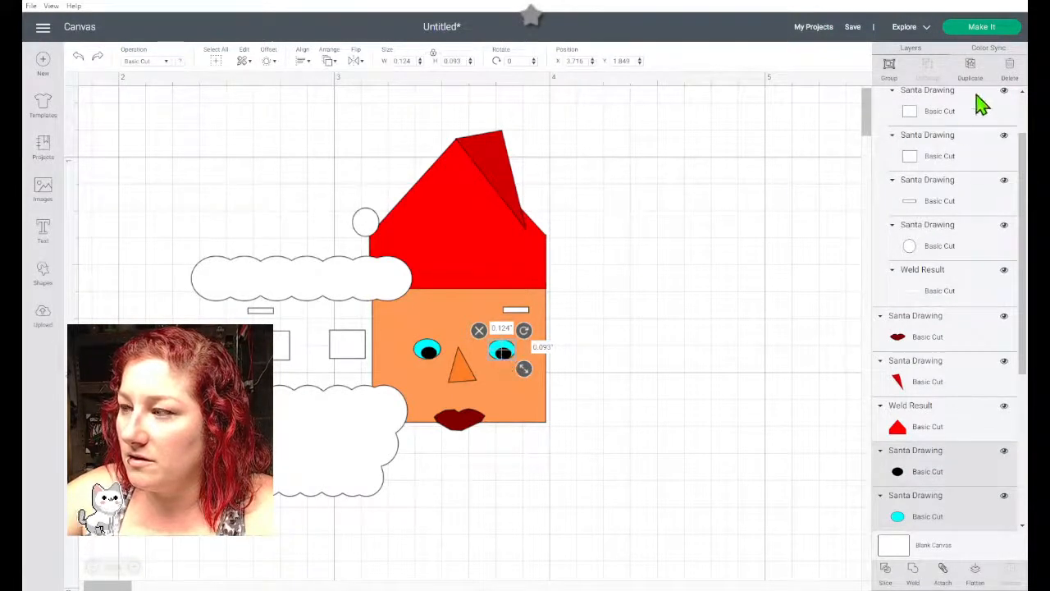
{"action": "left_click", "coordinate": [894, 72]}
{"action": "left_click", "coordinate": [428, 353]}
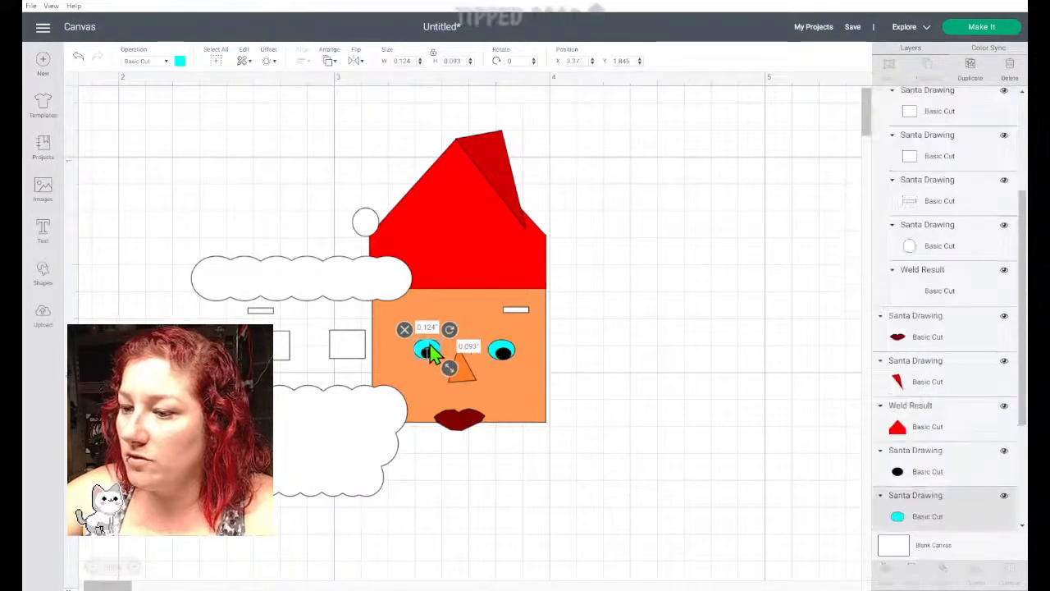
{"action": "left_click", "coordinate": [429, 354], "text": "shift"}
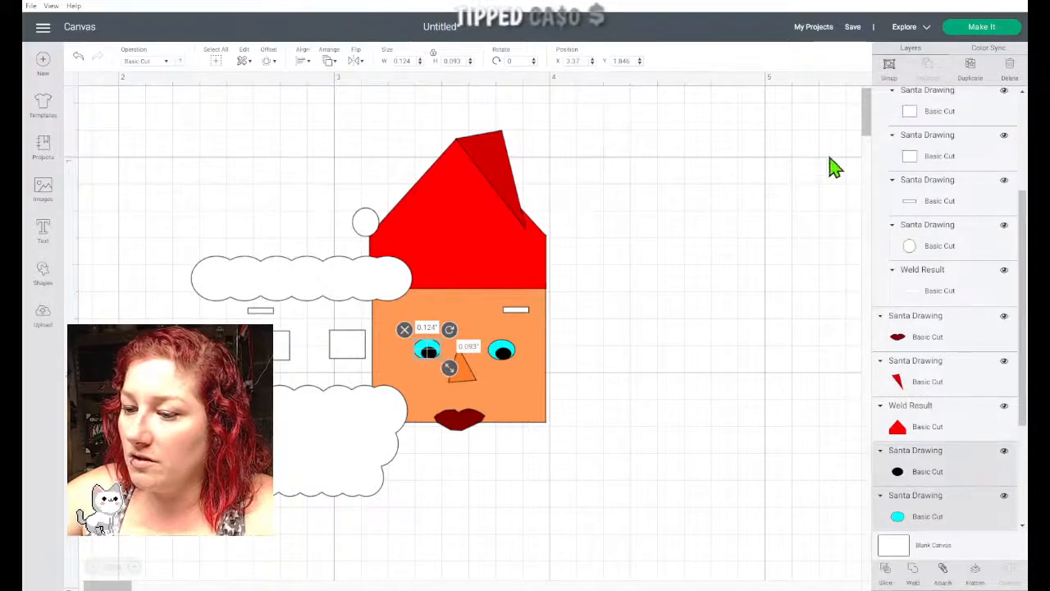
{"action": "left_click", "coordinate": [889, 65]}
Step: Combine the two eye groups into one group and move the attached white pieces back into place over the face
{"action": "left_click", "coordinate": [515, 349], "text": "shift"}
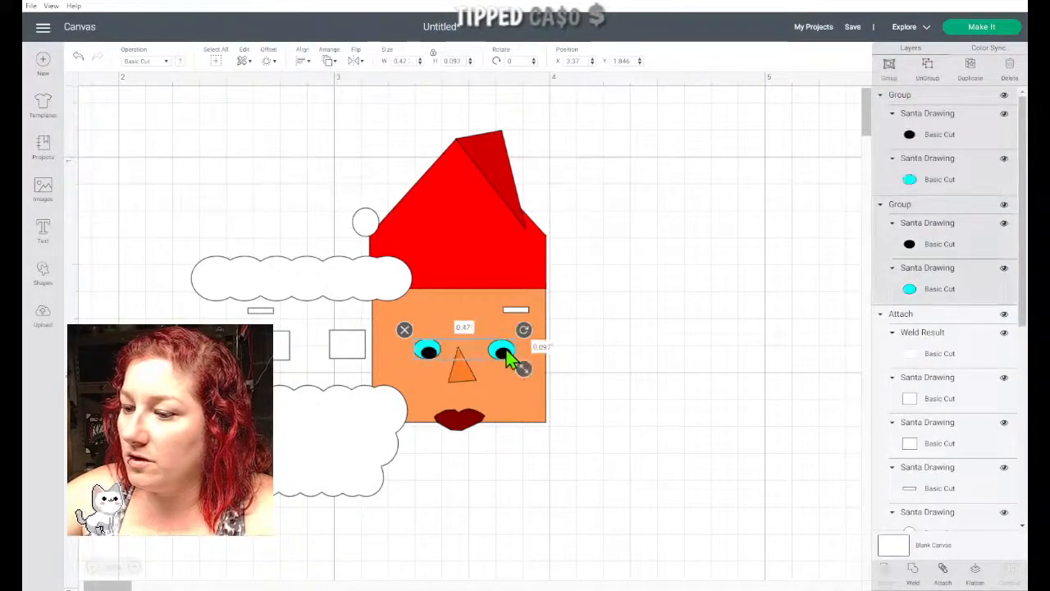
{"action": "left_click", "coordinate": [890, 72]}
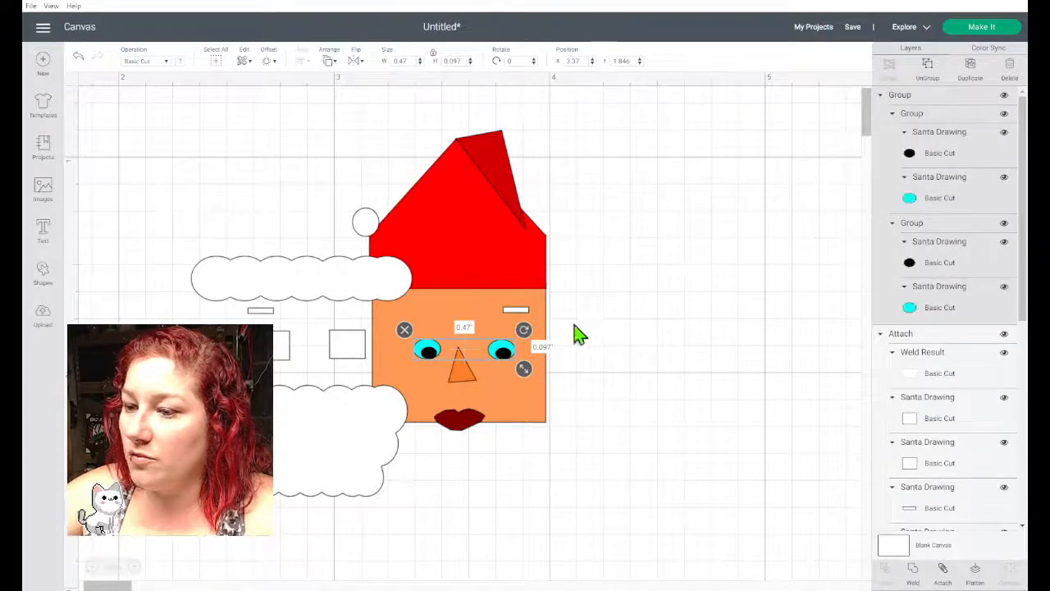
{"action": "left_click_drag", "start_coordinate": [345, 348], "coordinate": [502, 360]}
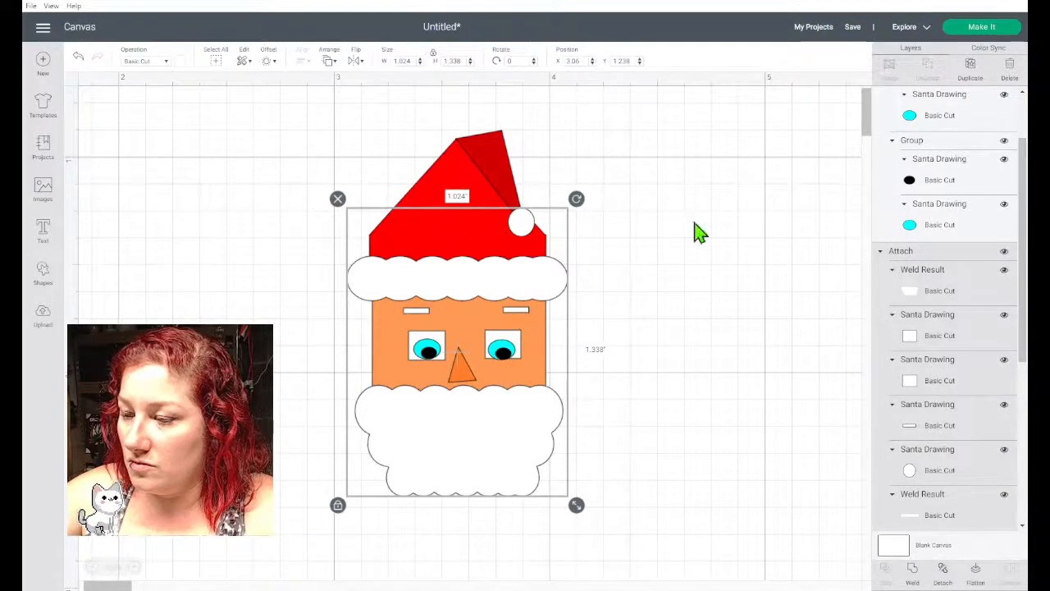
Step: Try to group the attached white pieces with the separate eyebrow, and undo the grouping
{"action": "scroll", "coordinate": [973, 223], "scroll_direction": "down", "scroll_amount": 5}
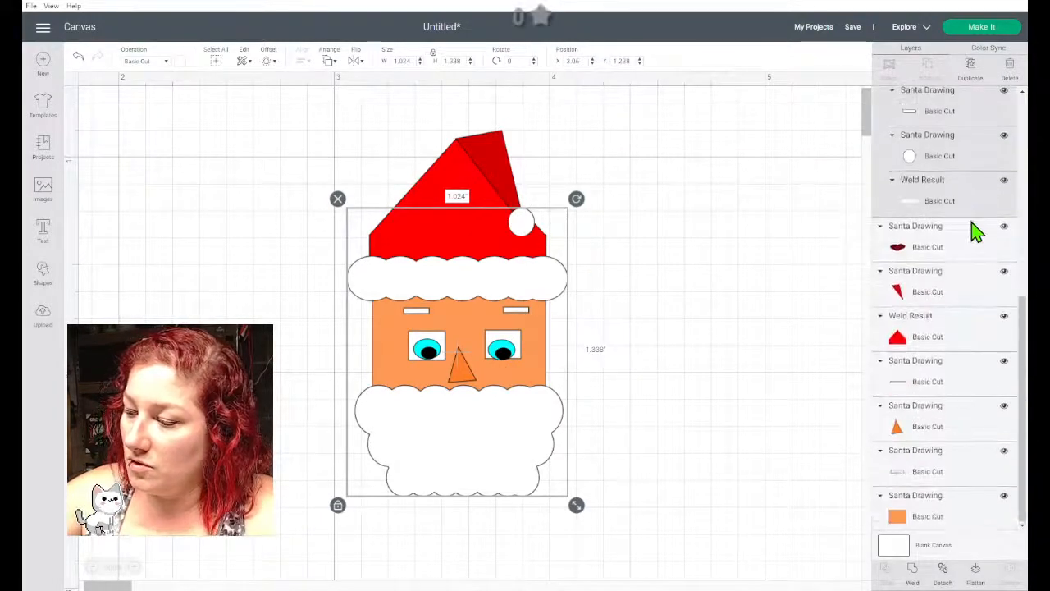
{"action": "scroll", "coordinate": [944, 468], "scroll_direction": "up", "scroll_amount": 4}
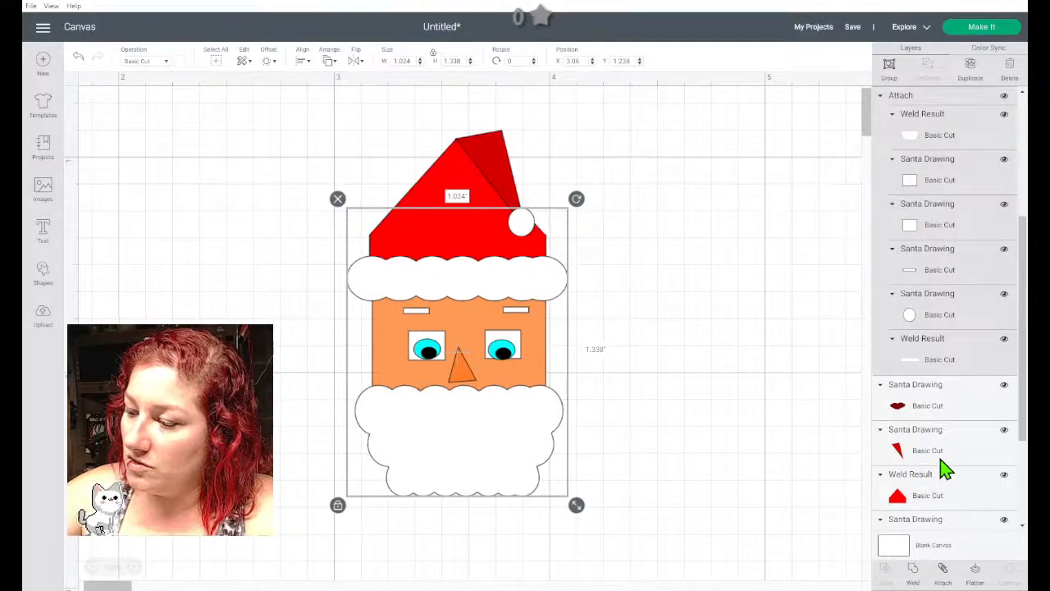
{"action": "left_click", "coordinate": [890, 66]}
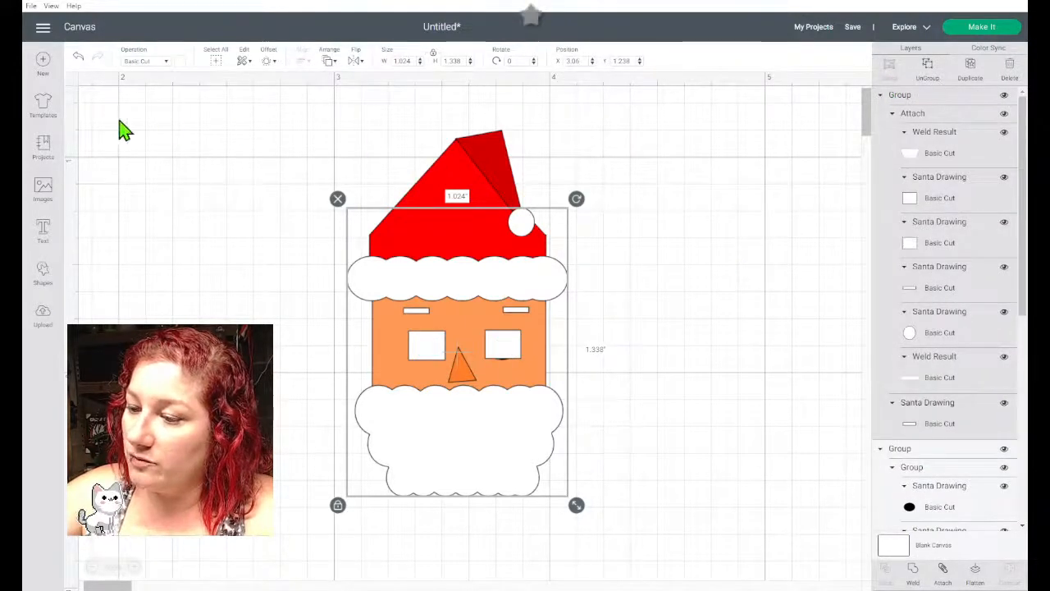
{"action": "left_click", "coordinate": [74, 59]}
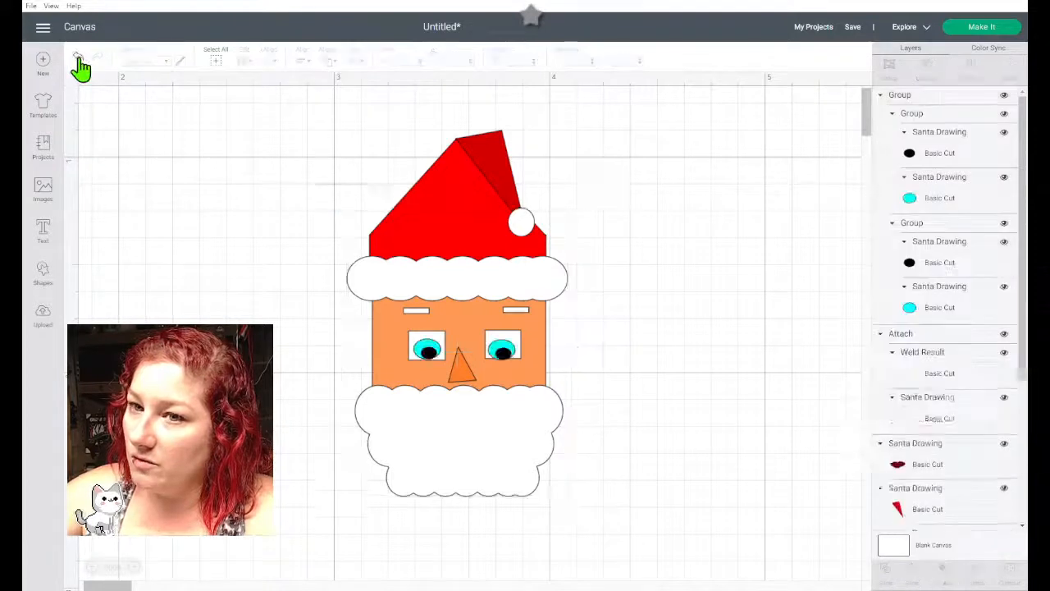
Step: Detach the white pieces and shift the right eyebrow slightly down, level with the left eyebrow
{"action": "mouse_move", "coordinate": [506, 299]}
{"action": "left_mouse_down"}
{"action": "mouse_move", "coordinate": [544, 287]}
{"action": "mouse_move", "coordinate": [511, 300]}
{"action": "left_mouse_up"}
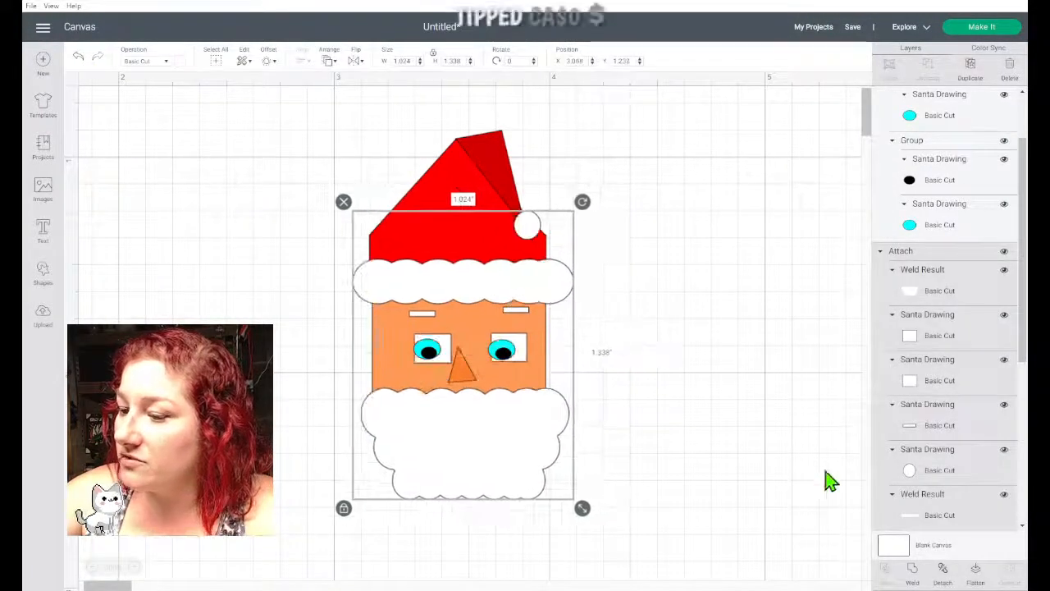
{"action": "left_click", "coordinate": [940, 572]}
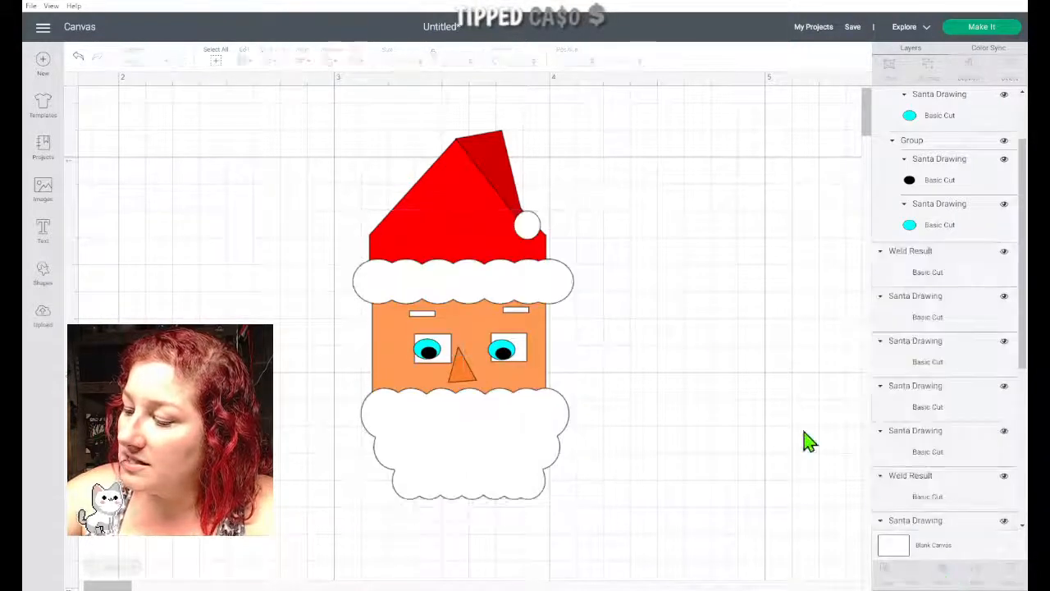
{"action": "left_click", "coordinate": [541, 297]}
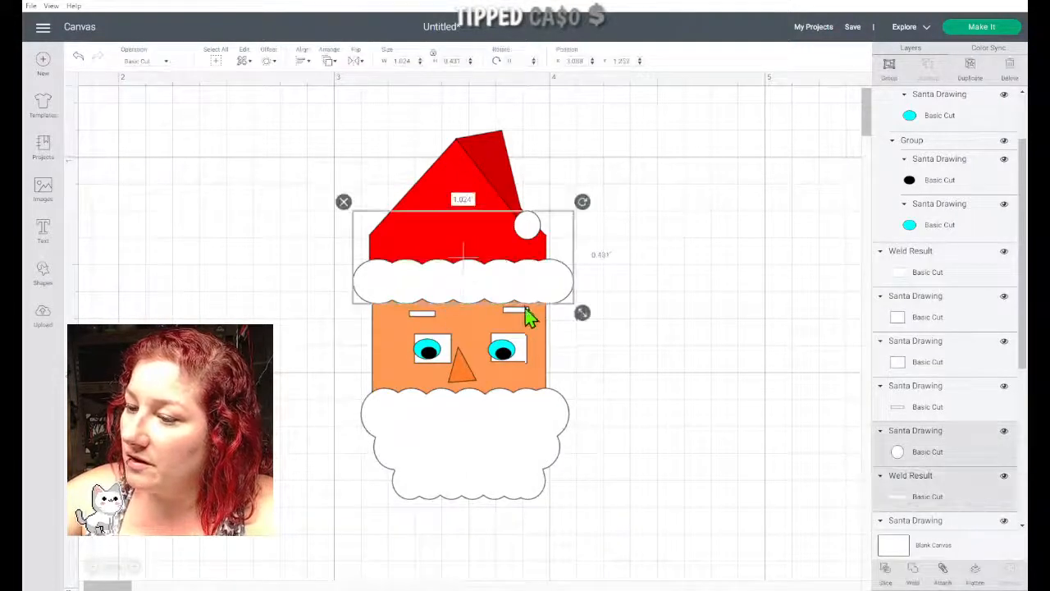
{"action": "left_click", "coordinate": [522, 311]}
{"action": "left_click_drag", "start_coordinate": [522, 313], "coordinate": [522, 314]}
Step: Try to attach the eyebrows, hat brim, pom-pom, beard and eye whites as one set, and undo the attachment
{"action": "left_click", "coordinate": [425, 314], "text": "shift"}
{"action": "left_click", "coordinate": [453, 299], "text": "shift"}
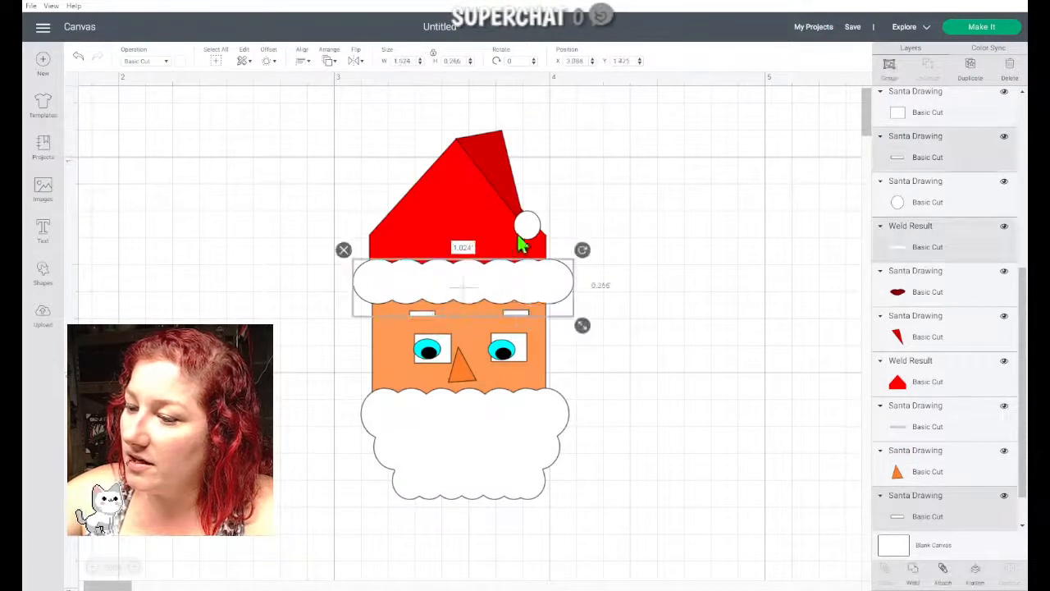
{"action": "left_click", "coordinate": [522, 233], "text": "shift"}
{"action": "left_click", "coordinate": [509, 392], "text": "shift"}
{"action": "left_click", "coordinate": [526, 339], "text": "shift"}
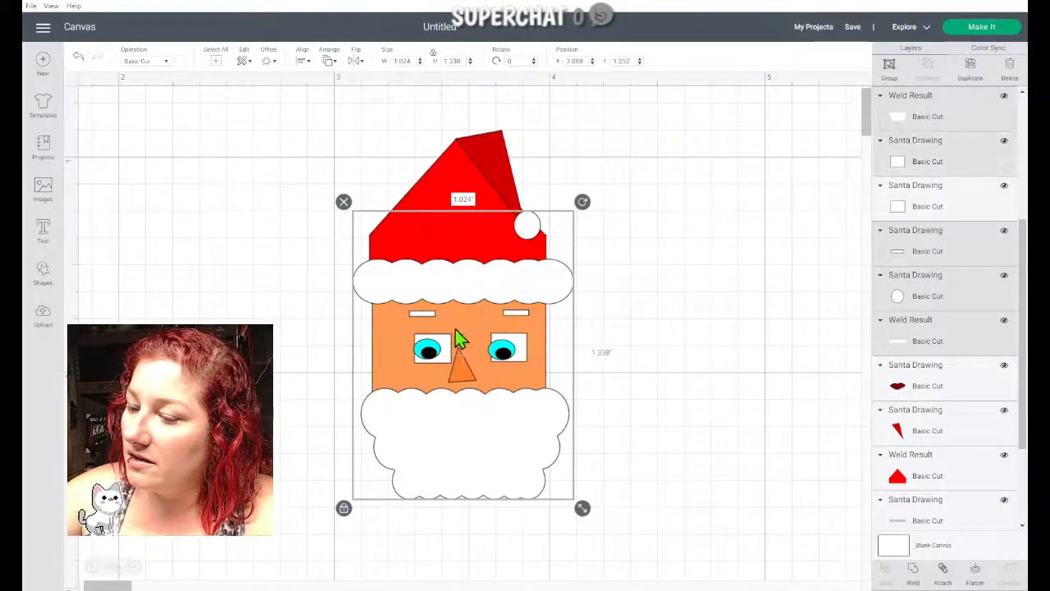
{"action": "left_click", "coordinate": [445, 343], "text": "shift"}
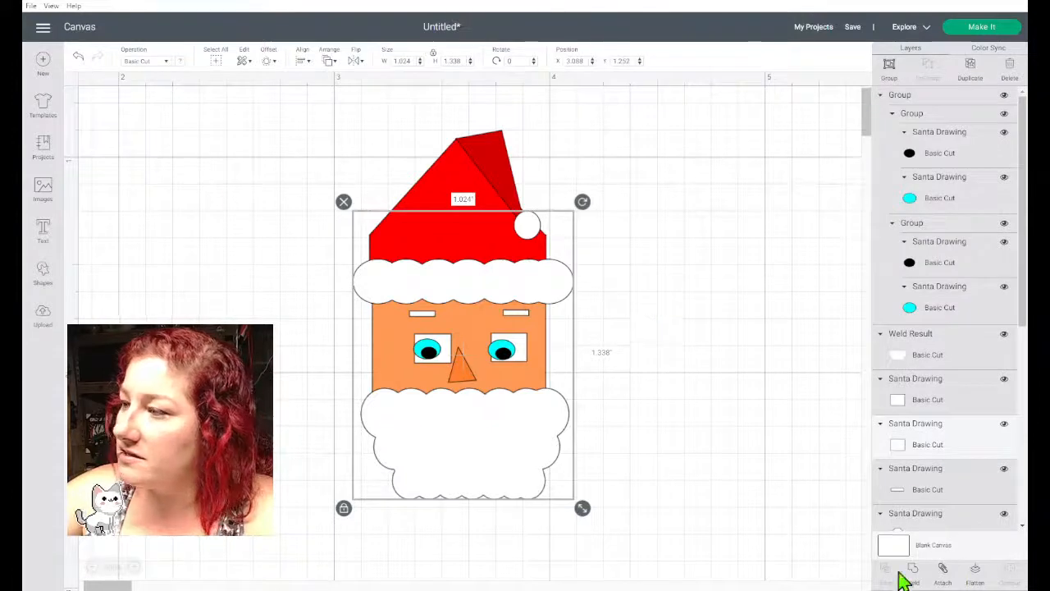
{"action": "left_click", "coordinate": [943, 572]}
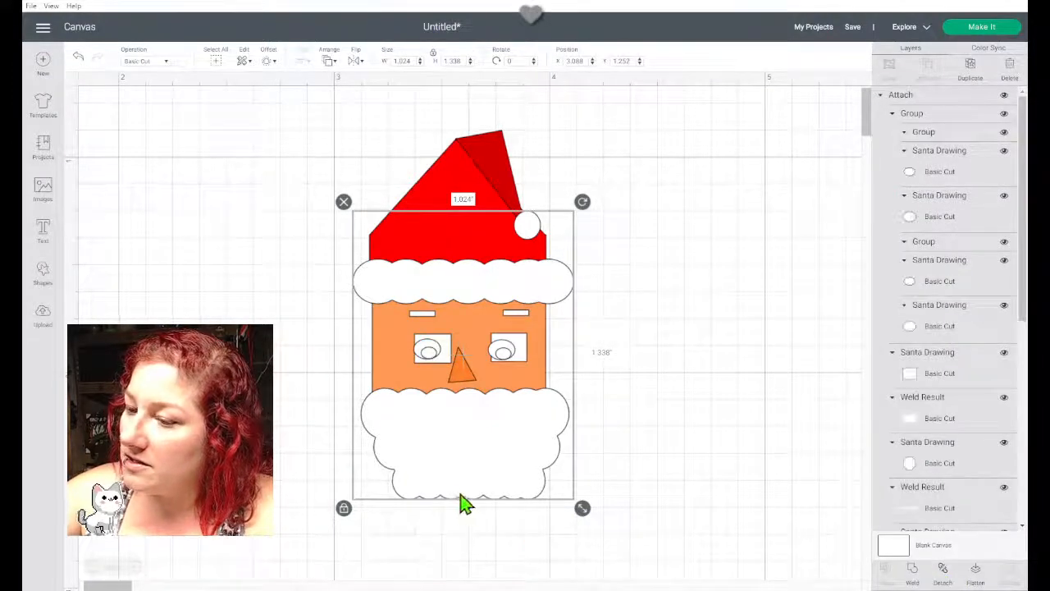
{"action": "left_click", "coordinate": [78, 58]}
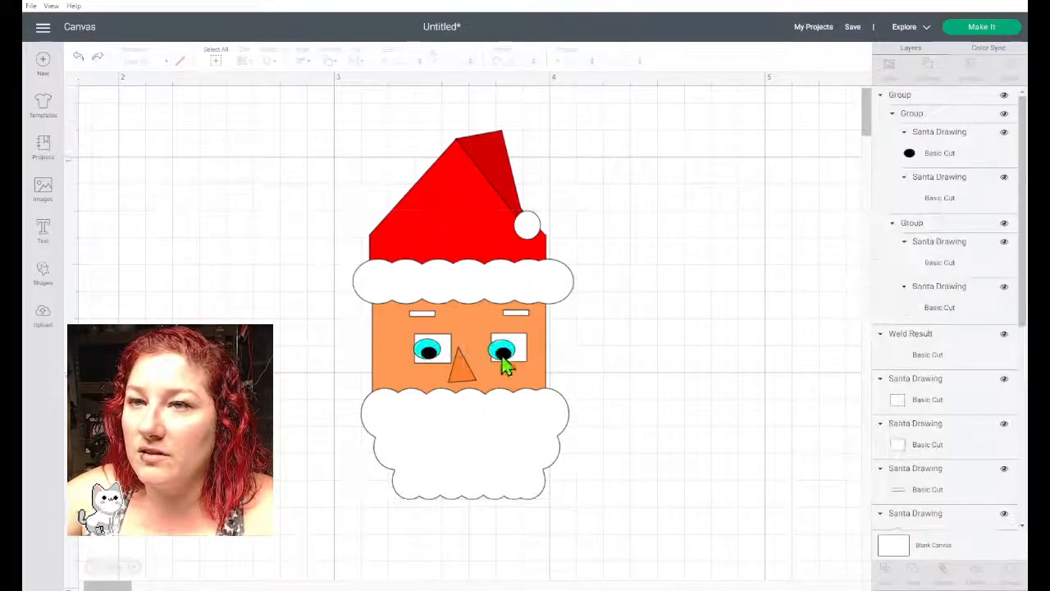
Step: Attach the beard, both eye whites, hat brim, both eyebrows, pom-pom and the remaining thin white layer as one set
{"action": "left_click", "coordinate": [535, 447]}
{"action": "left_click", "coordinate": [532, 353], "text": "shift"}
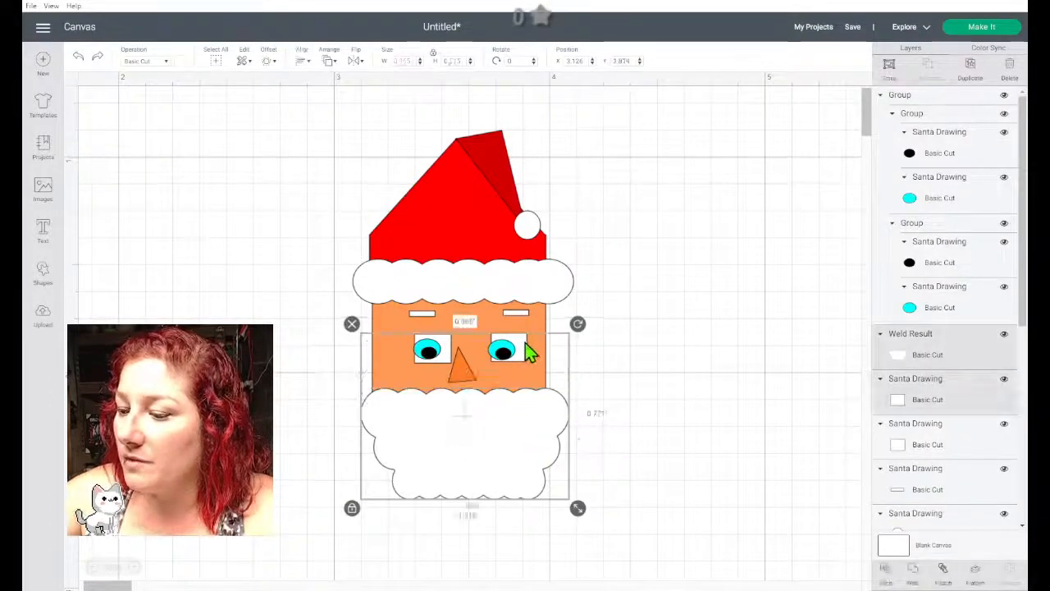
{"action": "left_click", "coordinate": [443, 348], "text": "shift"}
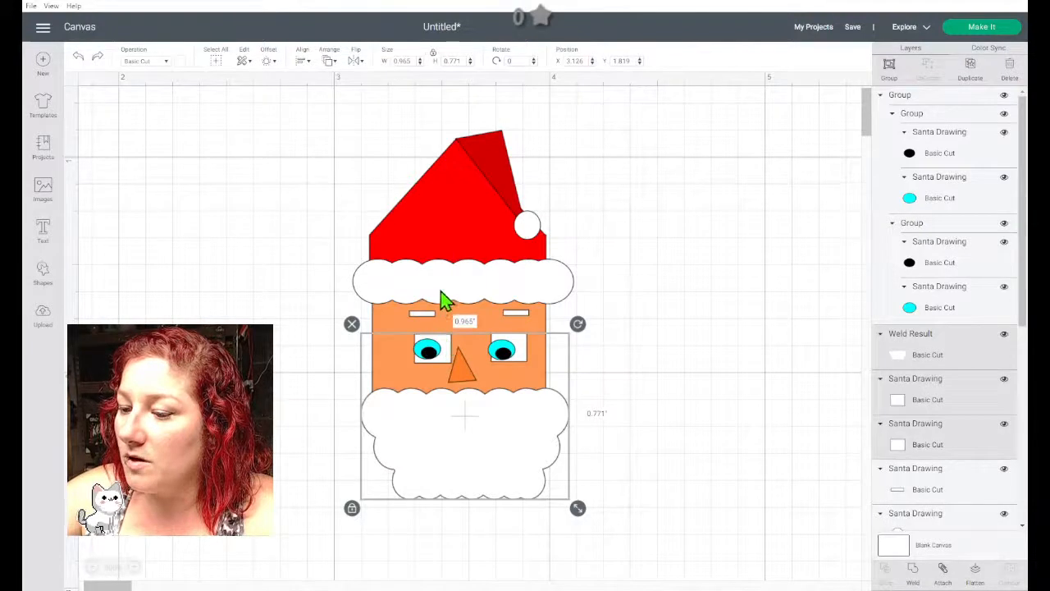
{"action": "left_click", "coordinate": [441, 292], "text": "shift"}
{"action": "left_click", "coordinate": [422, 313], "text": "shift"}
{"action": "left_click", "coordinate": [511, 313], "text": "shift"}
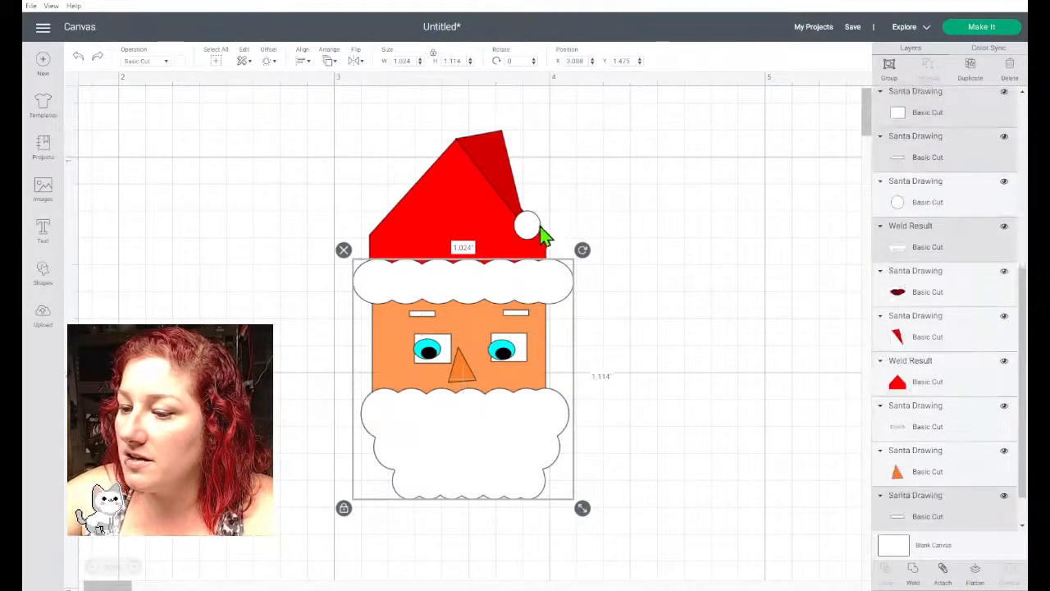
{"action": "left_click", "coordinate": [540, 230], "text": "shift"}
{"action": "scroll", "coordinate": [940, 299], "scroll_direction": "down", "scroll_amount": 1}
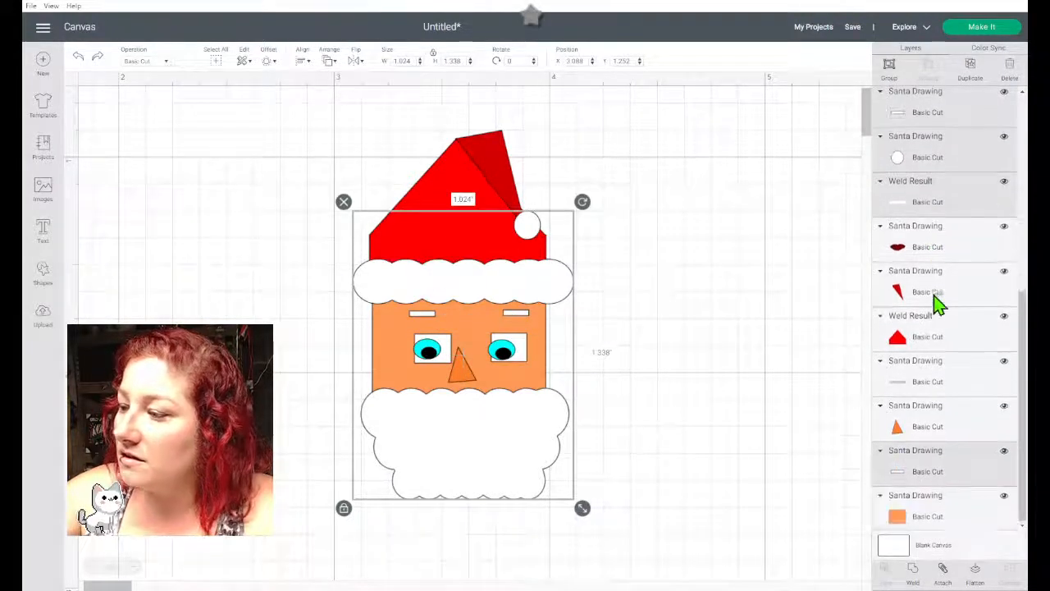
{"action": "left_click", "coordinate": [930, 382], "text": "shift"}
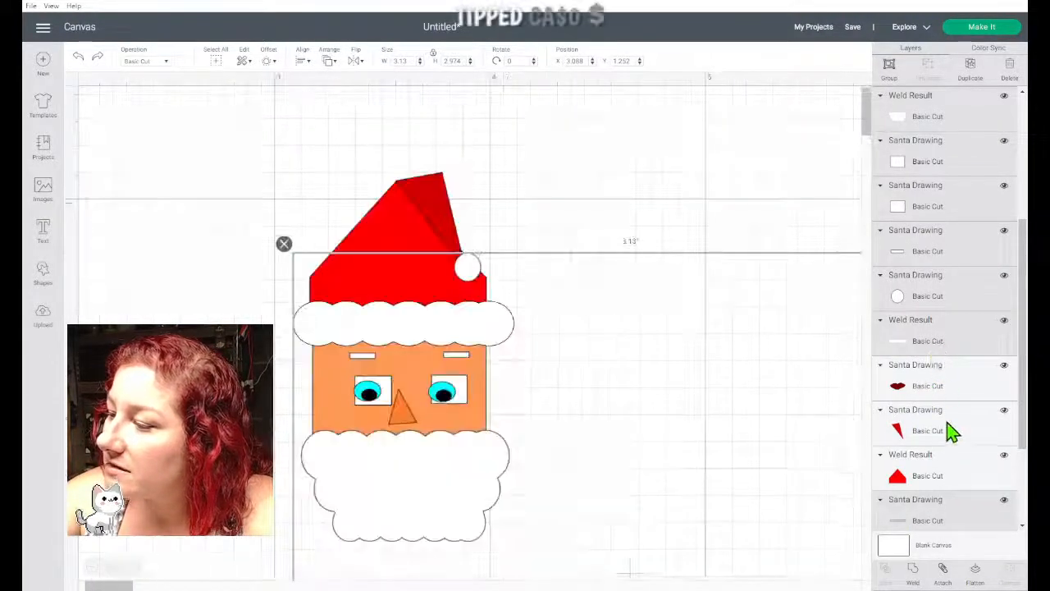
{"action": "scroll", "coordinate": [954, 435], "scroll_direction": "down", "scroll_amount": 3}
{"action": "scroll", "coordinate": [958, 443], "scroll_direction": "up", "scroll_amount": 10}
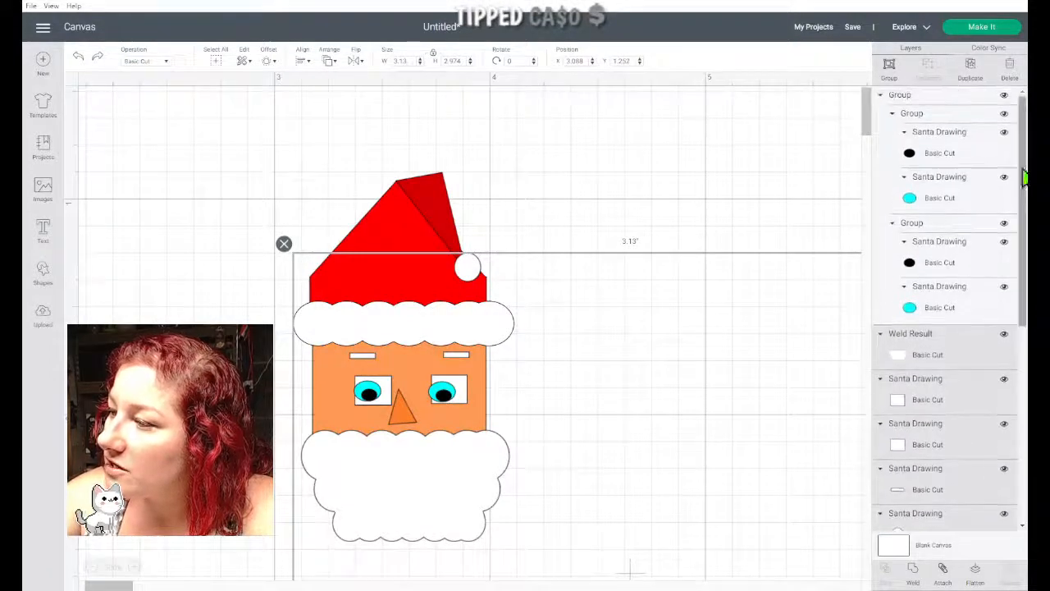
{"action": "left_click", "coordinate": [941, 574]}
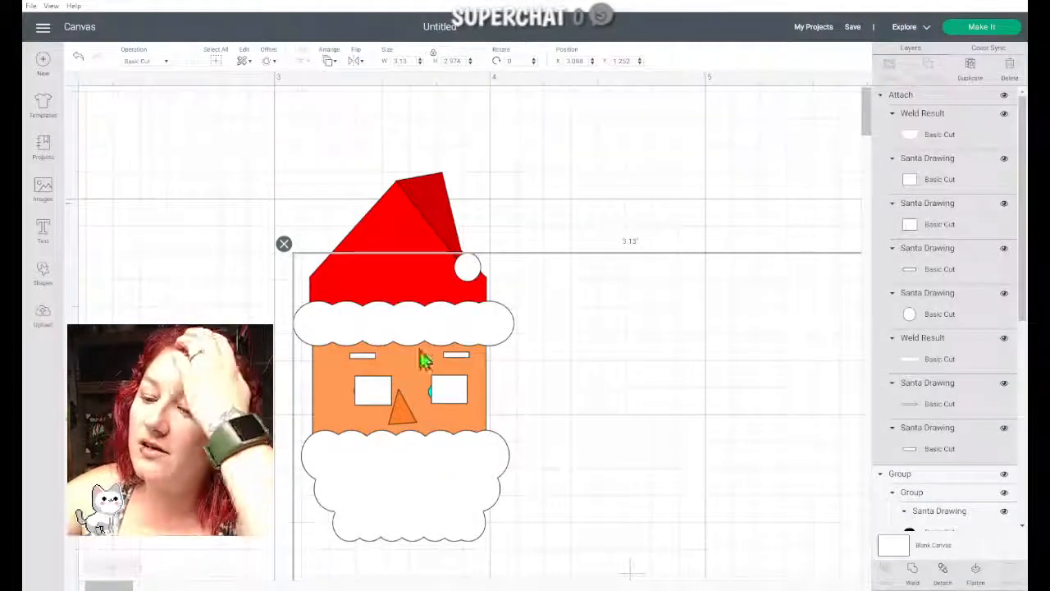
Step: Move the attached white pieces clear of the face and bring the grouped eyes in front of them in the layer order
{"action": "left_click_drag", "start_coordinate": [423, 361], "coordinate": [344, 394]}
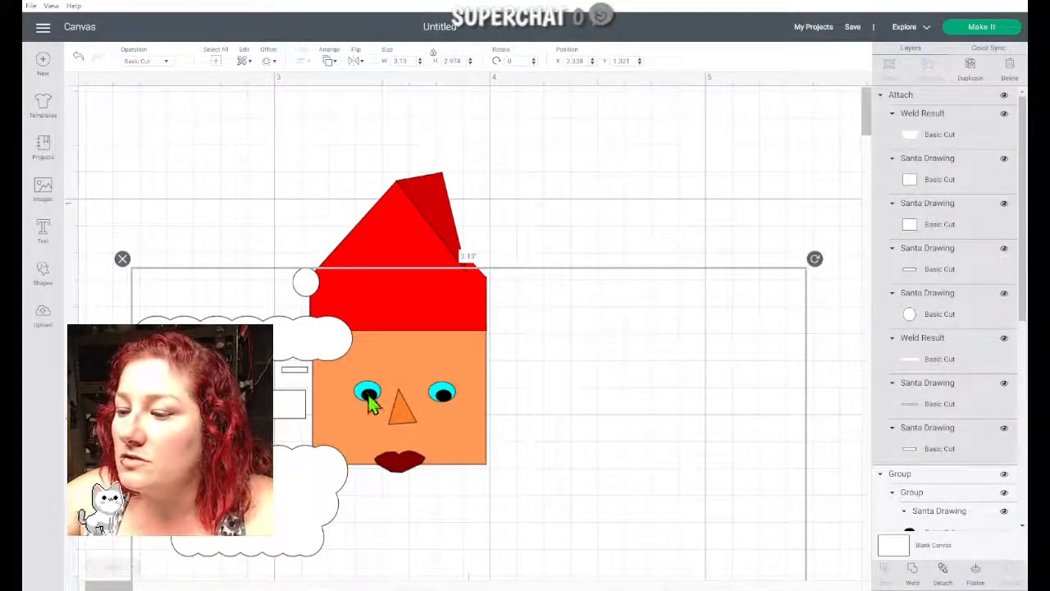
{"action": "scroll", "coordinate": [750, 441], "scroll_direction": "down", "scroll_amount": 5}
{"action": "scroll", "coordinate": [752, 446], "scroll_direction": "up", "scroll_amount": 7}
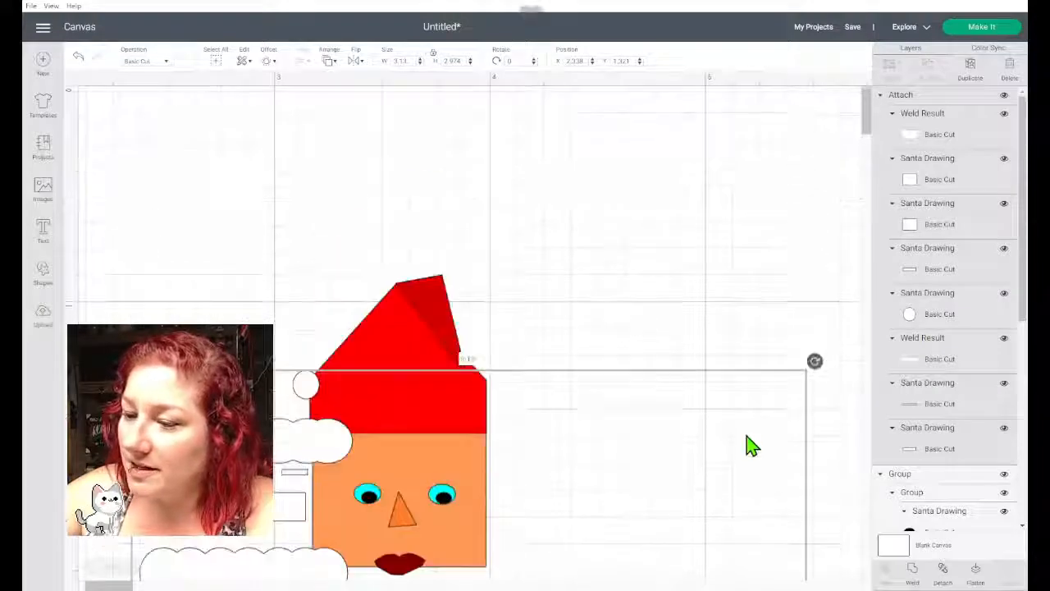
{"action": "scroll", "coordinate": [752, 445], "scroll_direction": "down", "scroll_amount": 3}
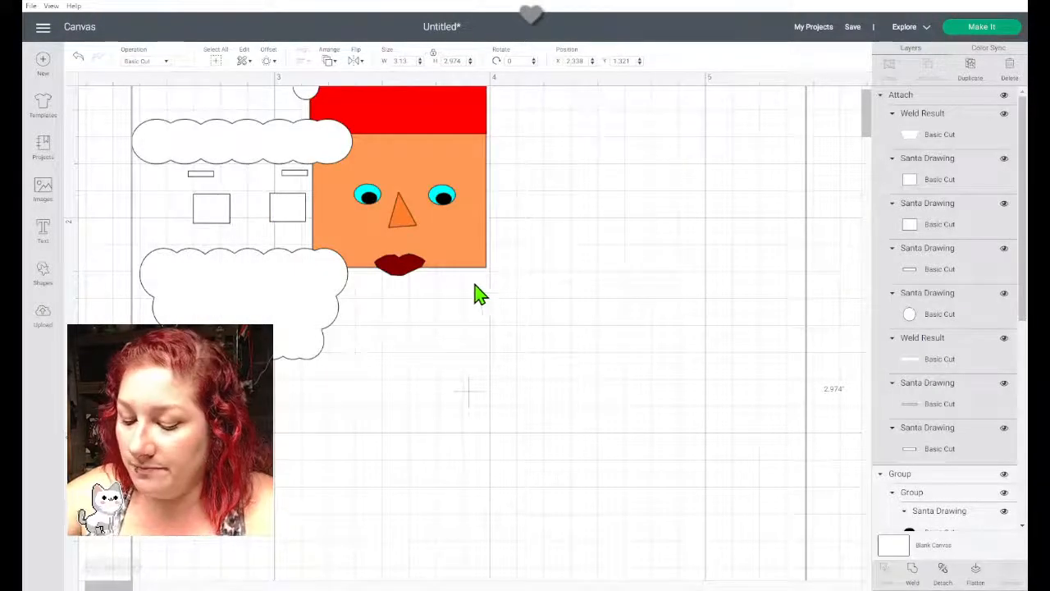
{"action": "left_click_drag", "start_coordinate": [199, 298], "coordinate": [199, 511]}
{"action": "left_click", "coordinate": [368, 201]}
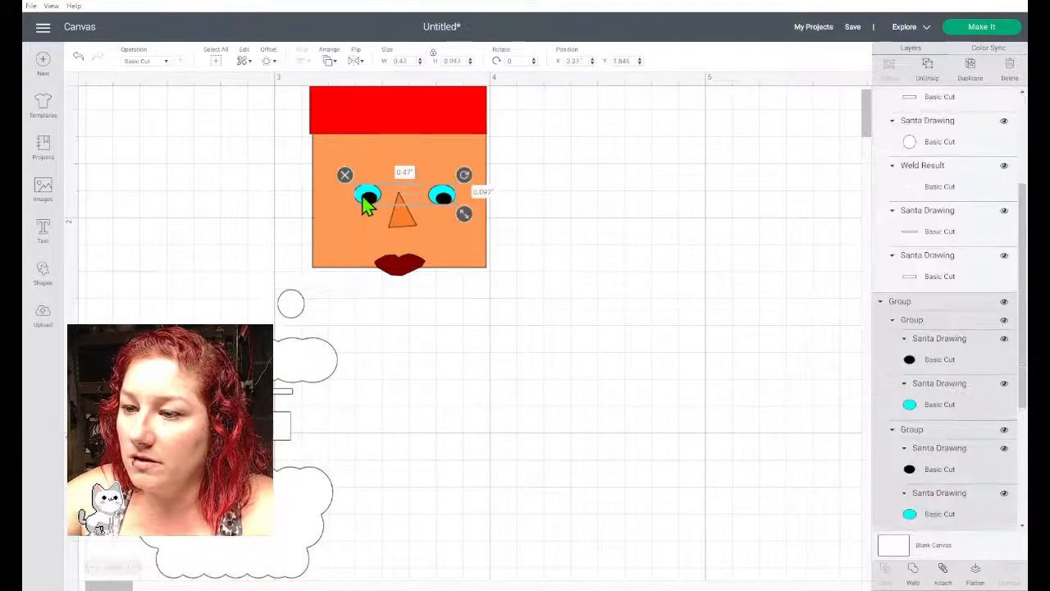
{"action": "right_click", "coordinate": [368, 203]}
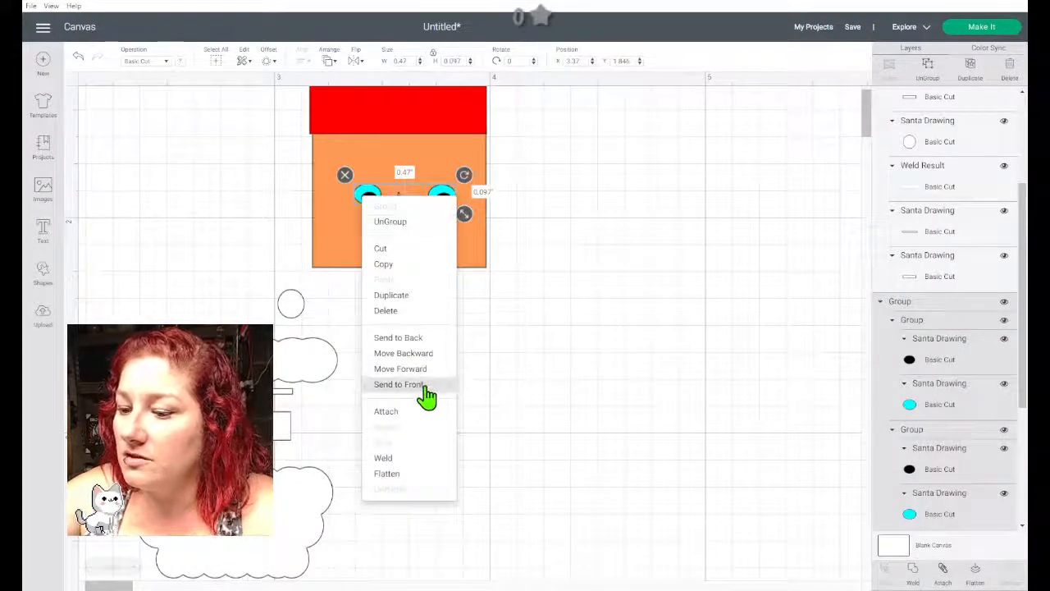
{"action": "left_click", "coordinate": [432, 371]}
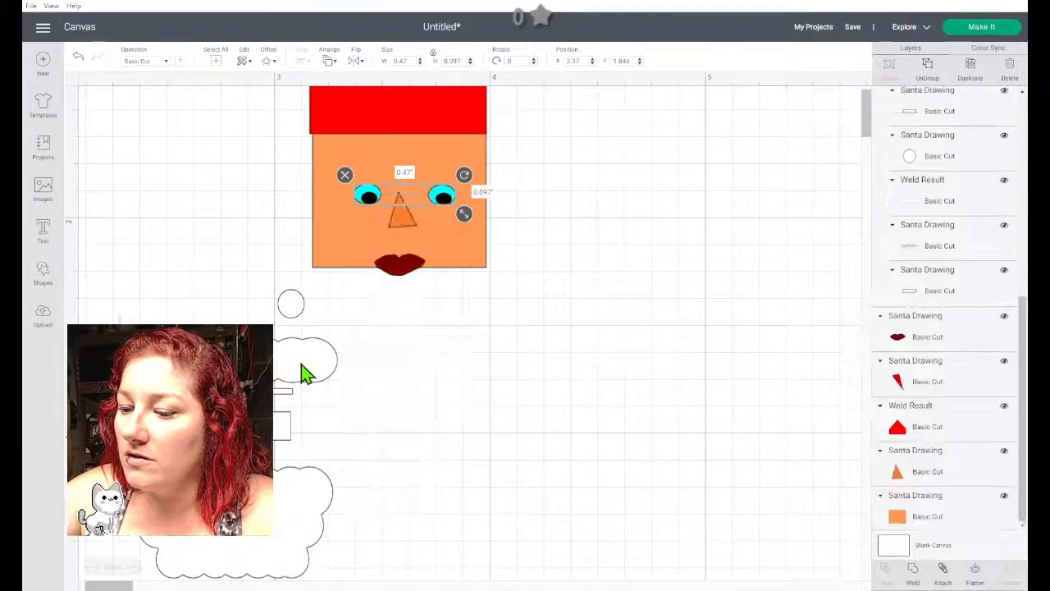
Step: Move the attached white pieces back into place over Santa's hat and face
{"action": "left_click", "coordinate": [335, 328]}
{"action": "left_click_drag", "start_coordinate": [335, 329], "coordinate": [469, 131]}
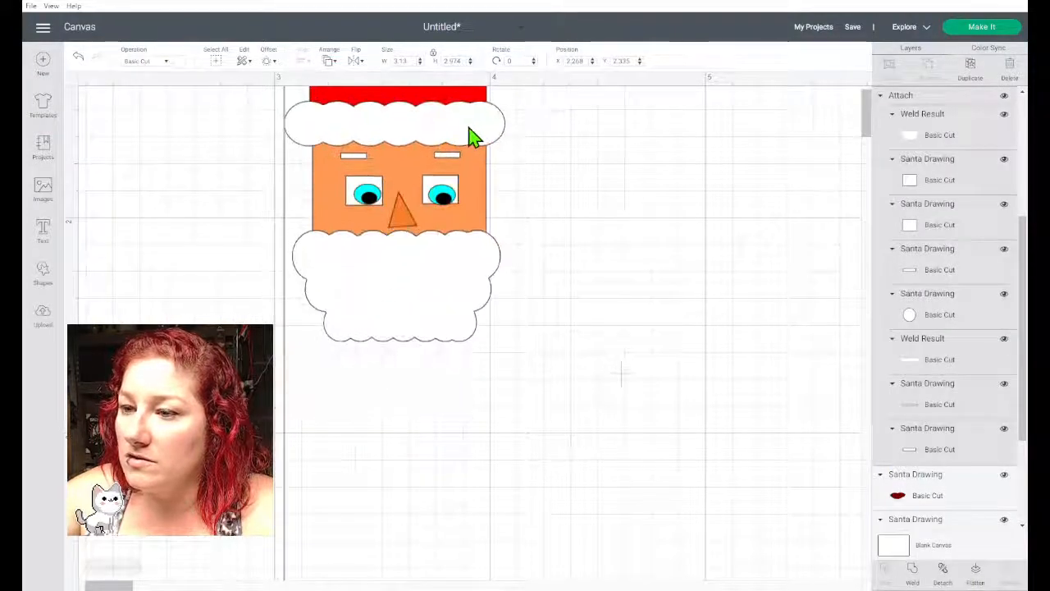
{"action": "scroll", "coordinate": [573, 202], "scroll_direction": "up", "scroll_amount": 5}
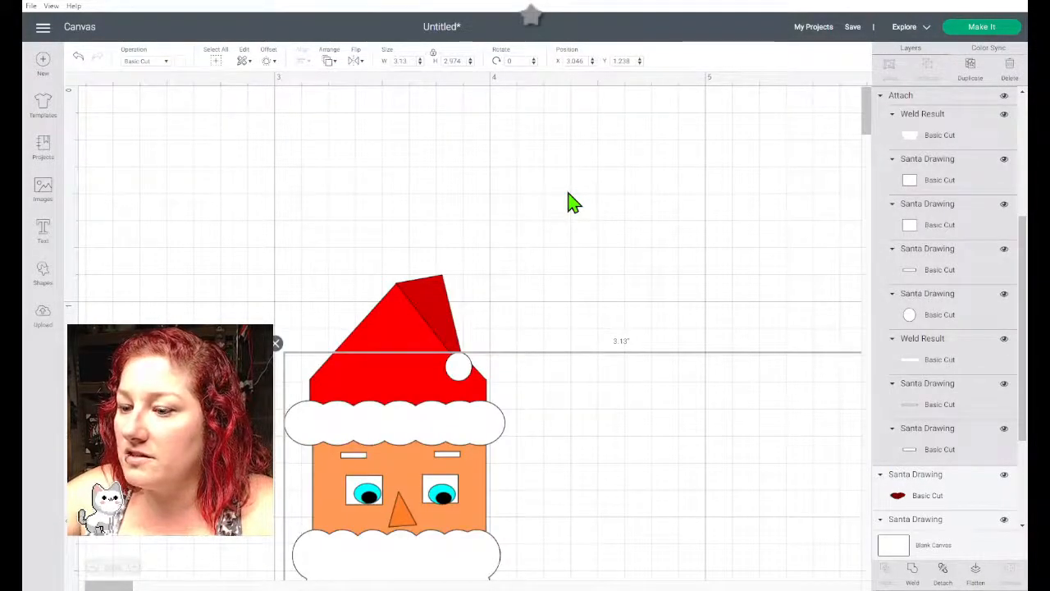
{"action": "scroll", "coordinate": [569, 208], "scroll_direction": "down", "scroll_amount": 5}
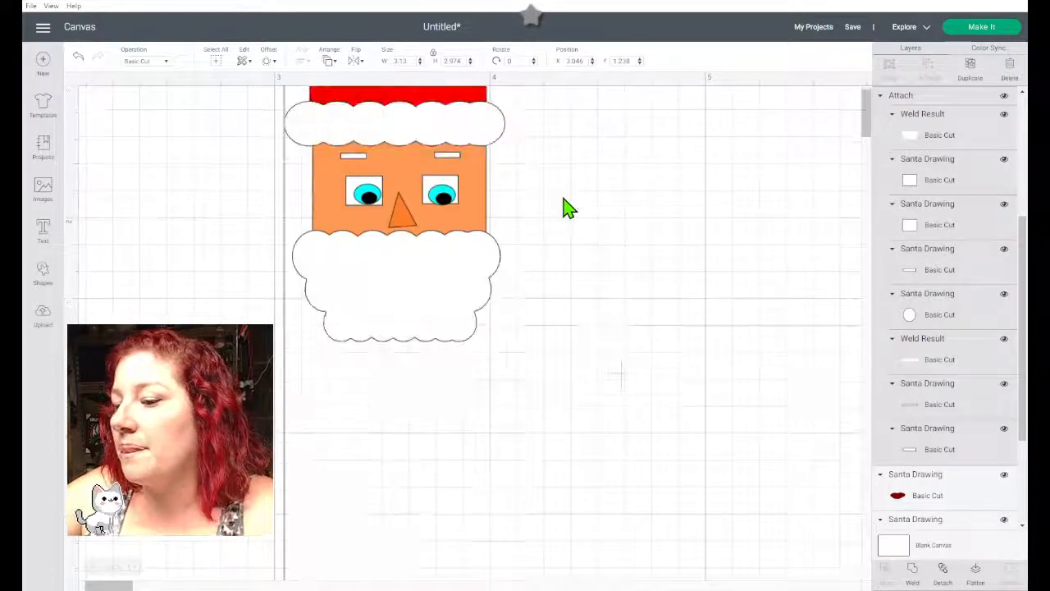
Step: Reorder the dark red mouth layer to sit above the attached white pieces, just below the eye group
{"action": "left_click", "coordinate": [938, 495]}
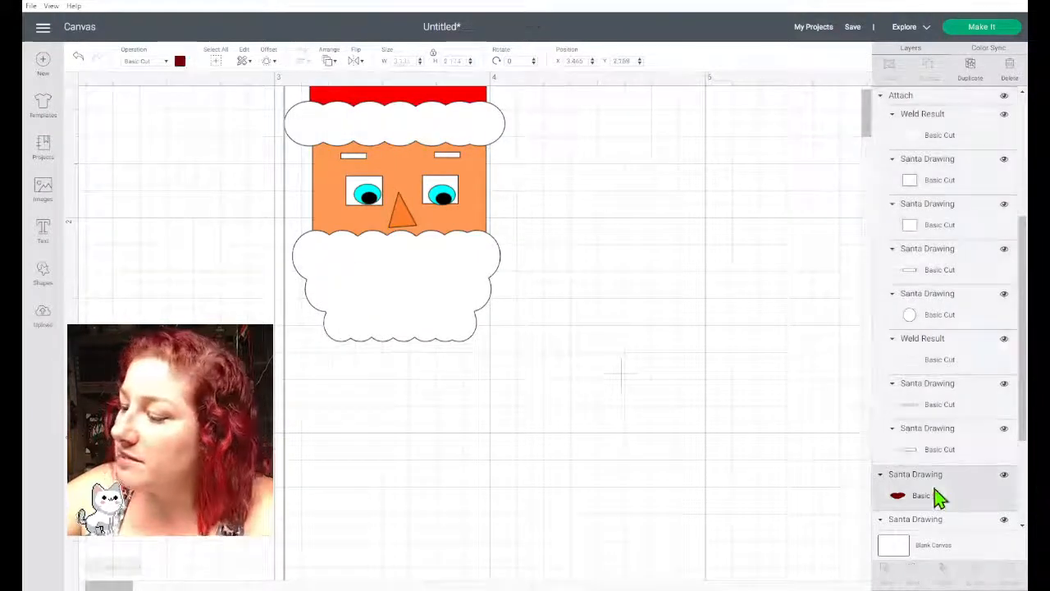
{"action": "right_click", "coordinate": [938, 495]}
{"action": "left_click", "coordinate": [958, 495]}
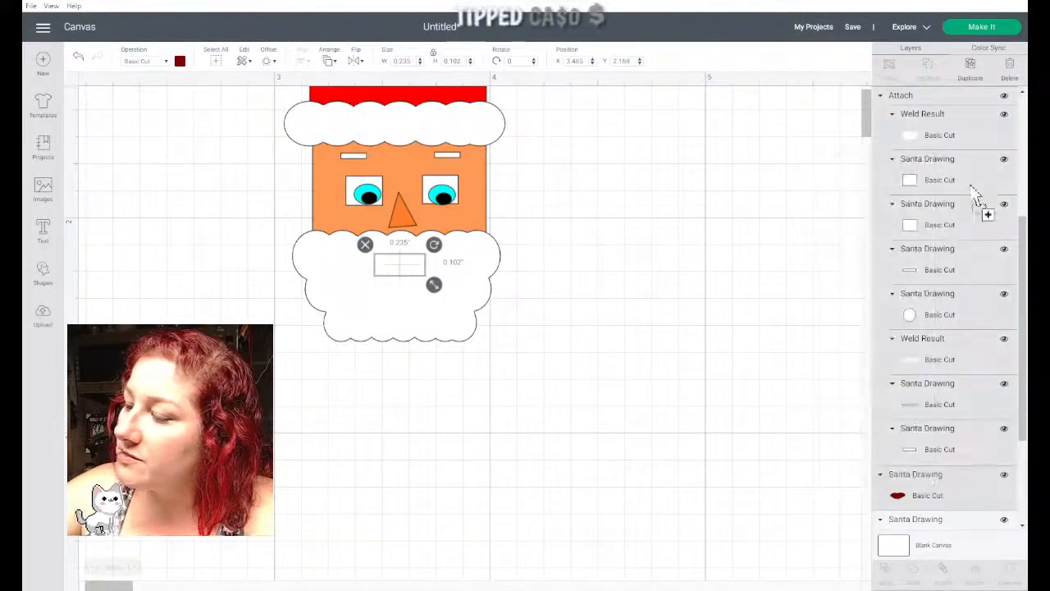
{"action": "left_click_drag", "start_coordinate": [972, 187], "coordinate": [949, 132]}
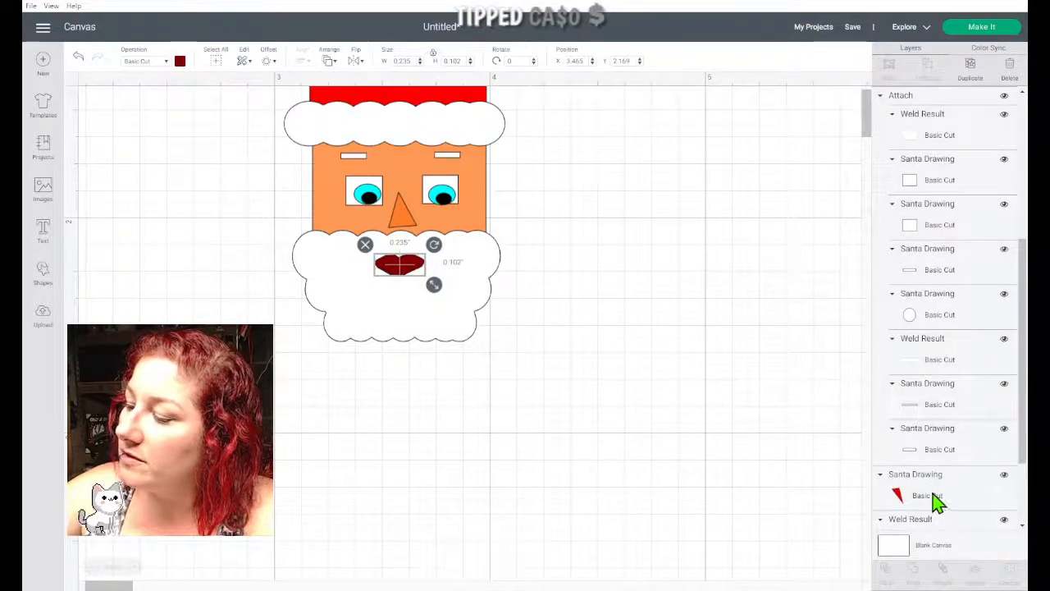
{"action": "scroll", "coordinate": [936, 500], "scroll_direction": "up", "scroll_amount": 3}
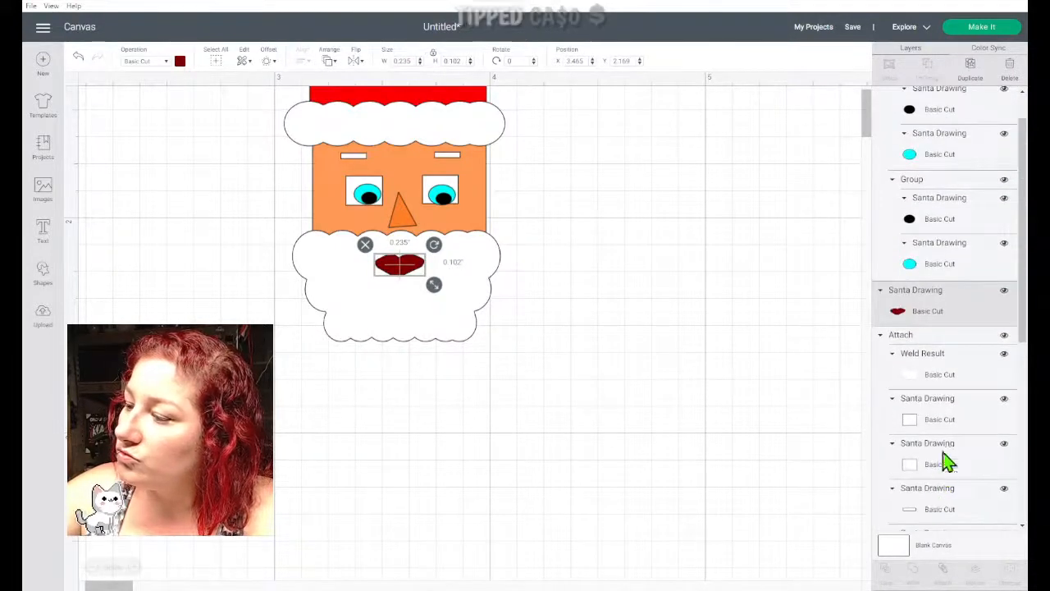
{"action": "left_click", "coordinate": [686, 289]}
{"action": "scroll", "coordinate": [694, 345], "scroll_direction": "up", "scroll_amount": 4}
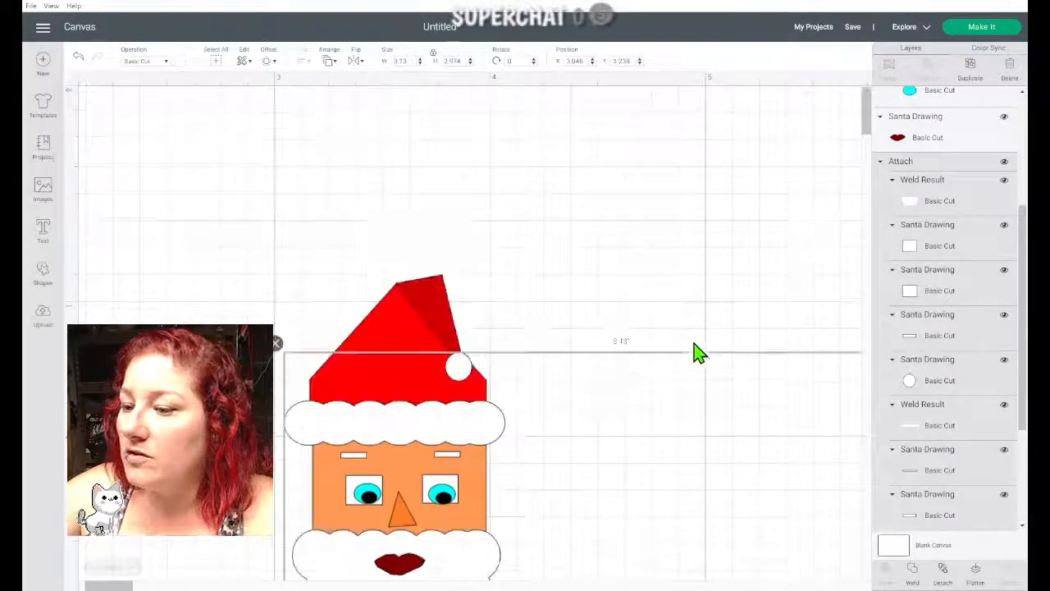
{"action": "left_click", "coordinate": [870, 137]}
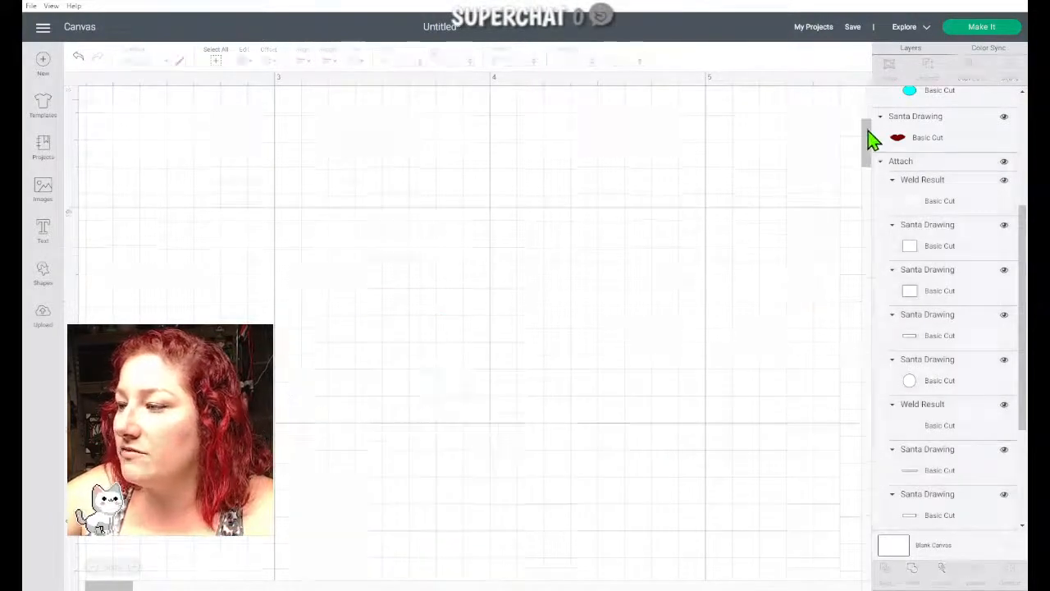
{"action": "left_click_drag", "start_coordinate": [870, 137], "coordinate": [867, 102]}
{"action": "key", "text": "ctrl+a"}
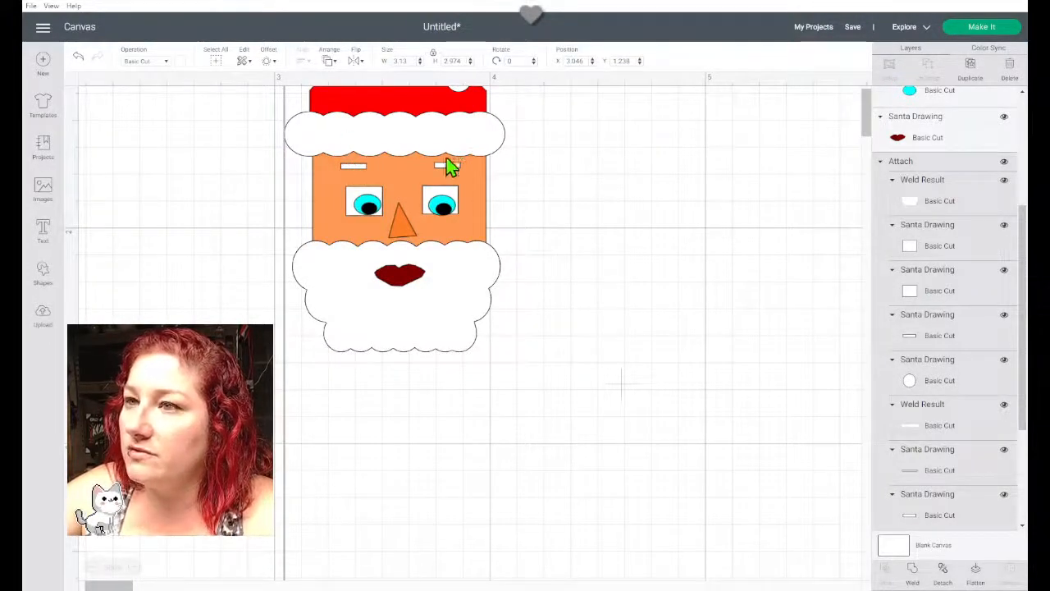
Step: Open the cut preparation for the Santa project and inspect the pieces on the mats from white mat 1 through light orange mat 7
{"action": "scroll", "coordinate": [601, 250], "scroll_direction": "up", "scroll_amount": 5}
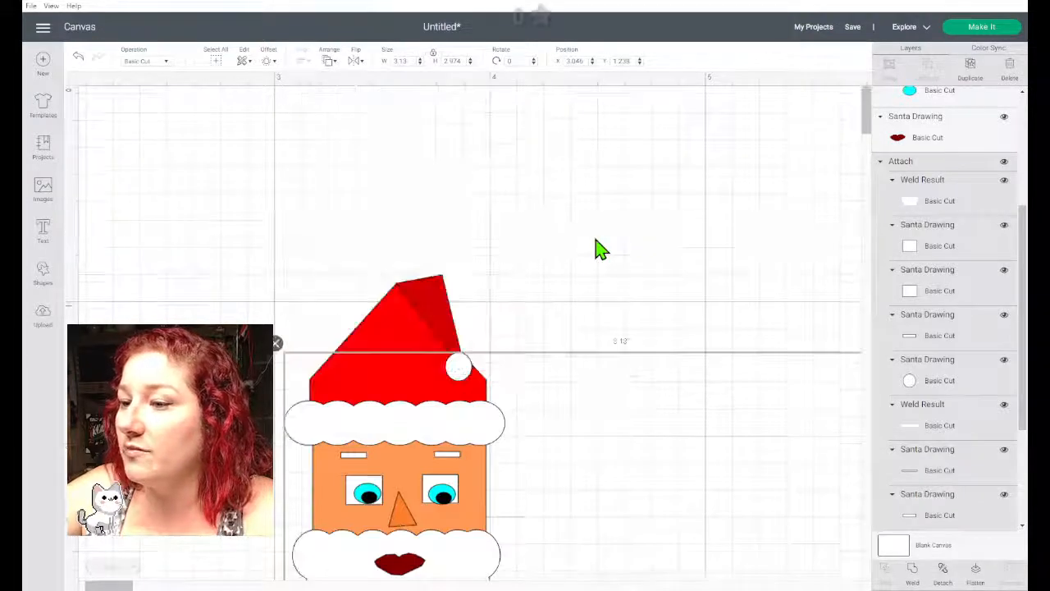
{"action": "scroll", "coordinate": [601, 250], "scroll_direction": "down", "scroll_amount": 5}
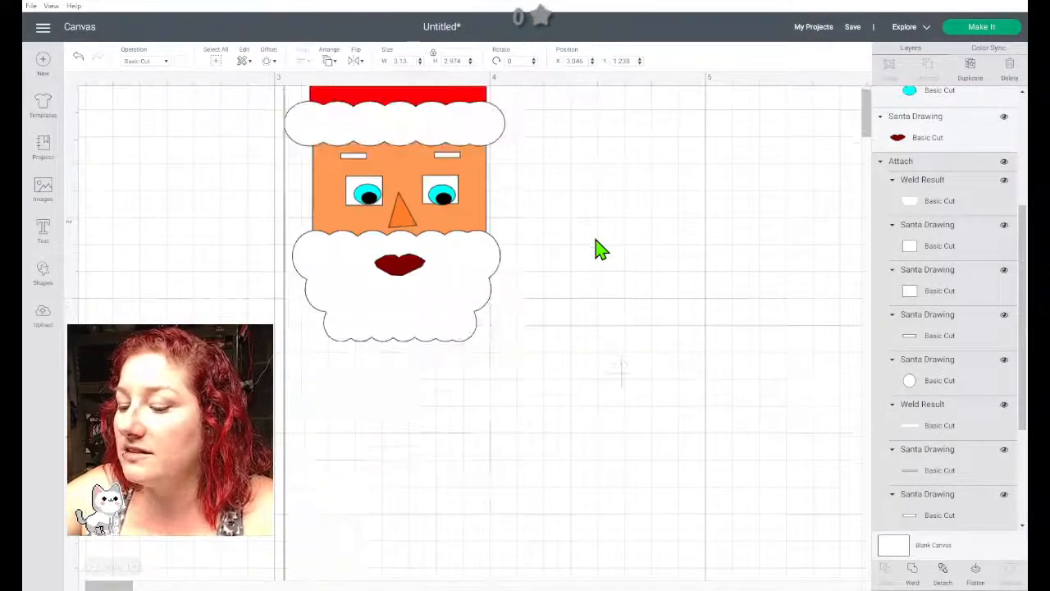
{"action": "left_click", "coordinate": [976, 28]}
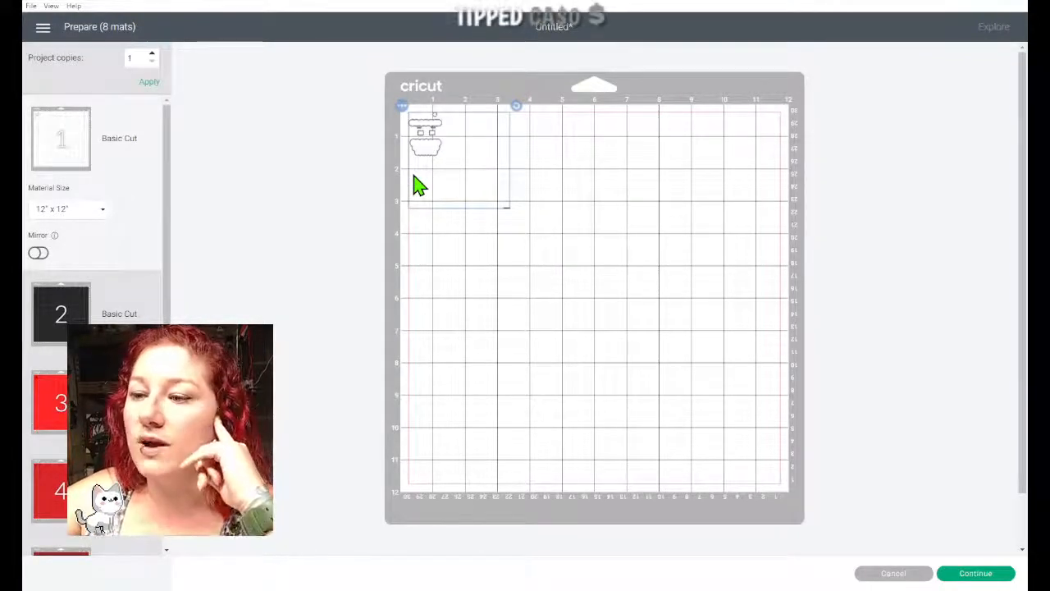
{"action": "left_click", "coordinate": [82, 319]}
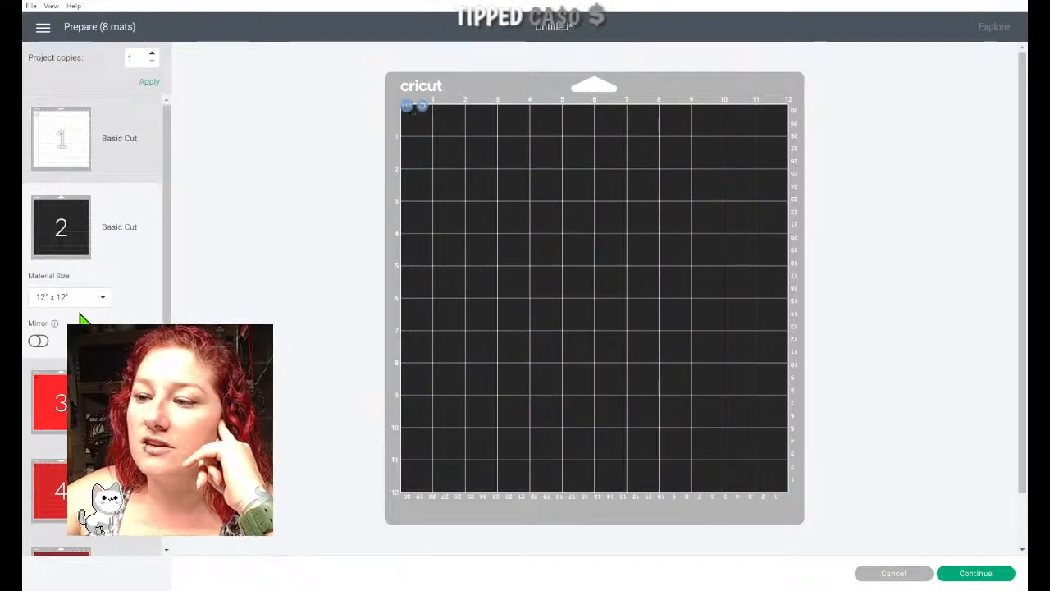
{"action": "left_click", "coordinate": [50, 402]}
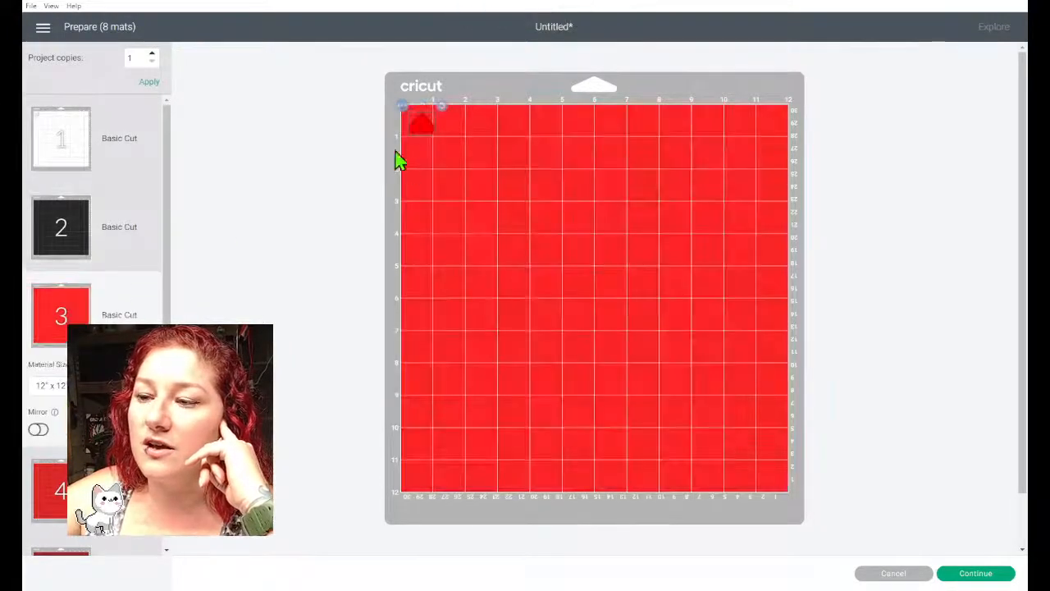
{"action": "left_click", "coordinate": [56, 493]}
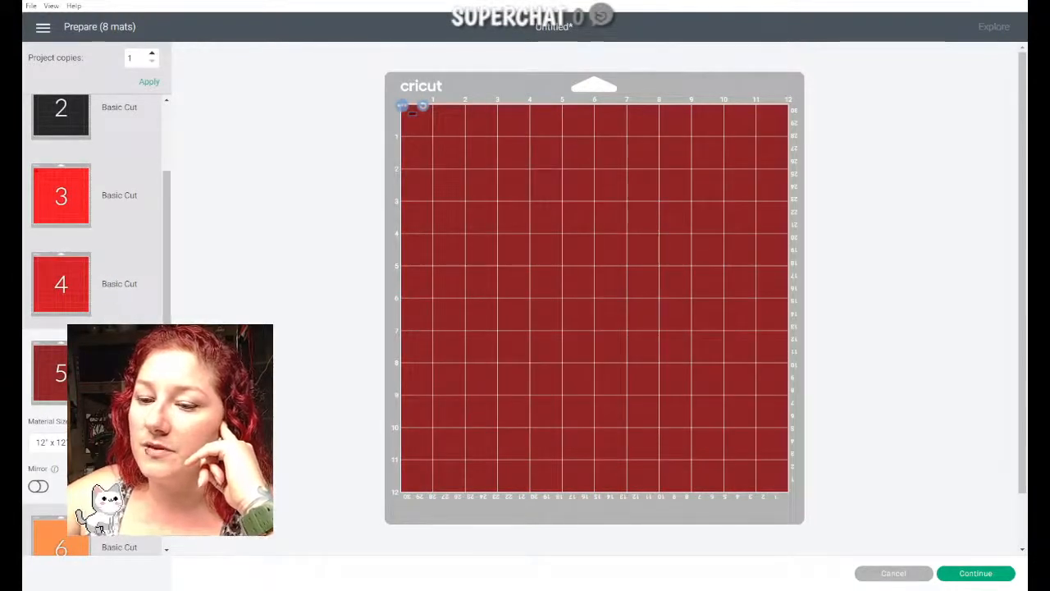
{"action": "left_click", "coordinate": [50, 432]}
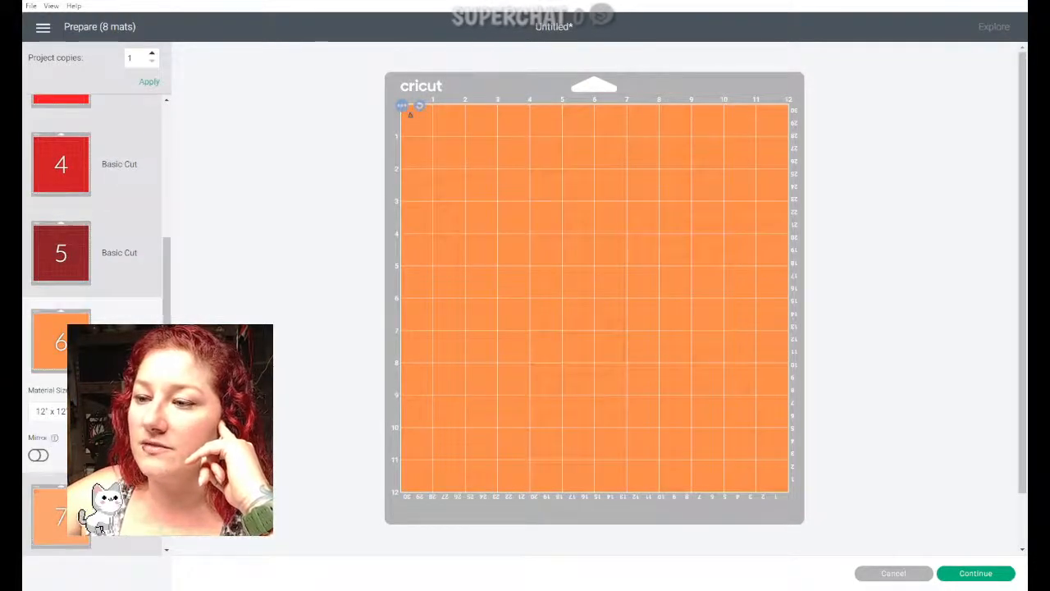
{"action": "left_click", "coordinate": [49, 509]}
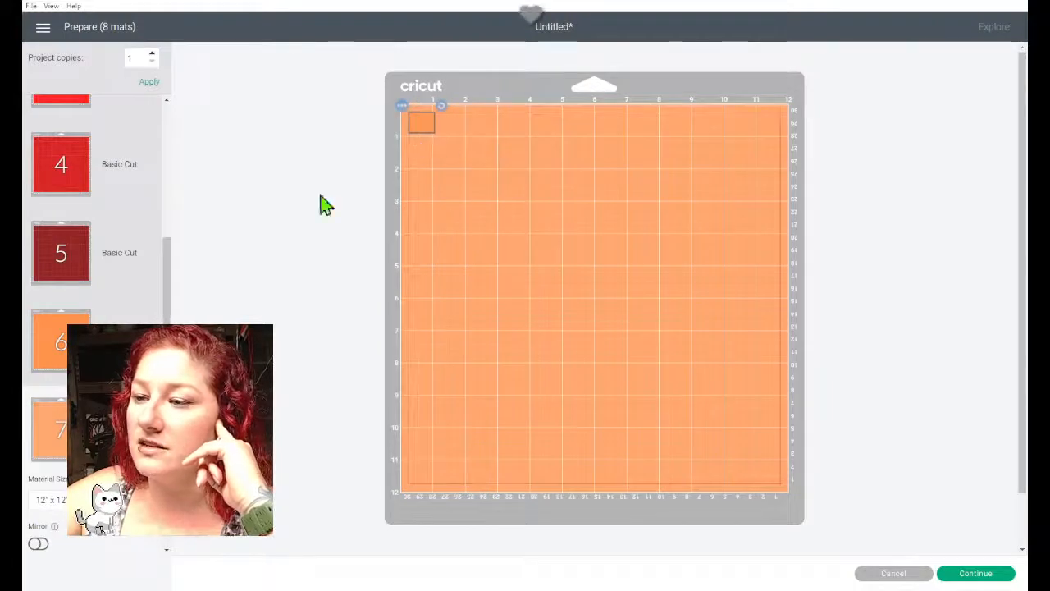
Step: Recheck the pieces on mats 6, 5, 4 and 3, and examine the cyan mat 8
{"action": "left_click", "coordinate": [66, 329]}
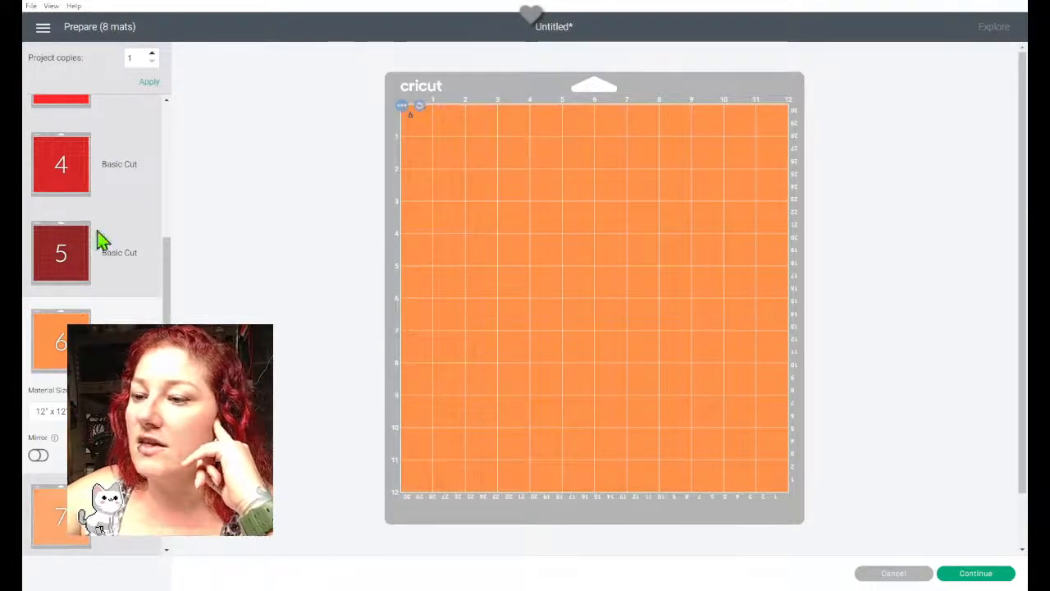
{"action": "left_click", "coordinate": [73, 269]}
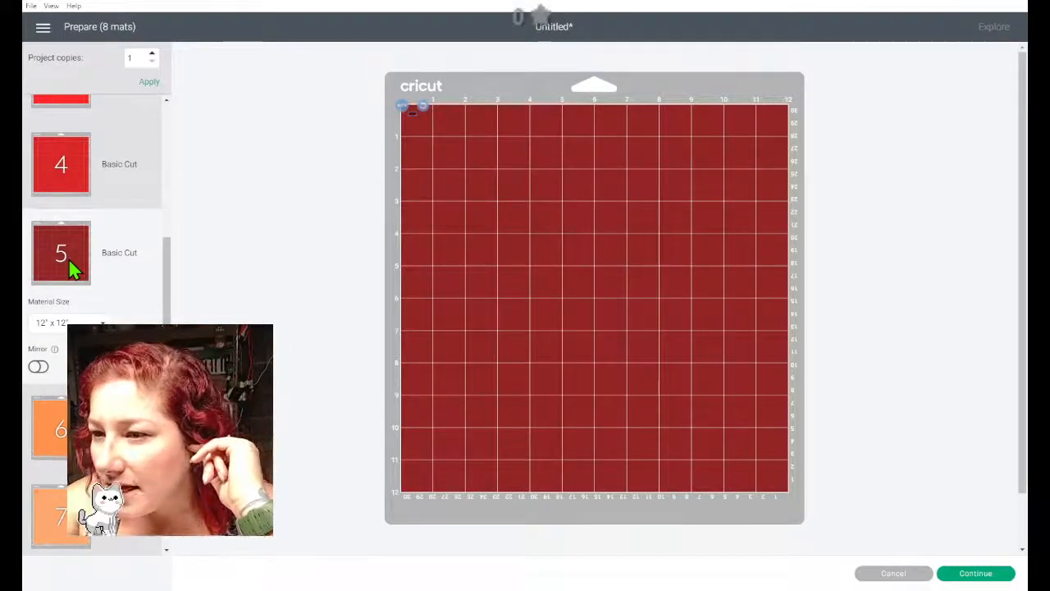
{"action": "scroll", "coordinate": [97, 273], "scroll_direction": "up", "scroll_amount": 3}
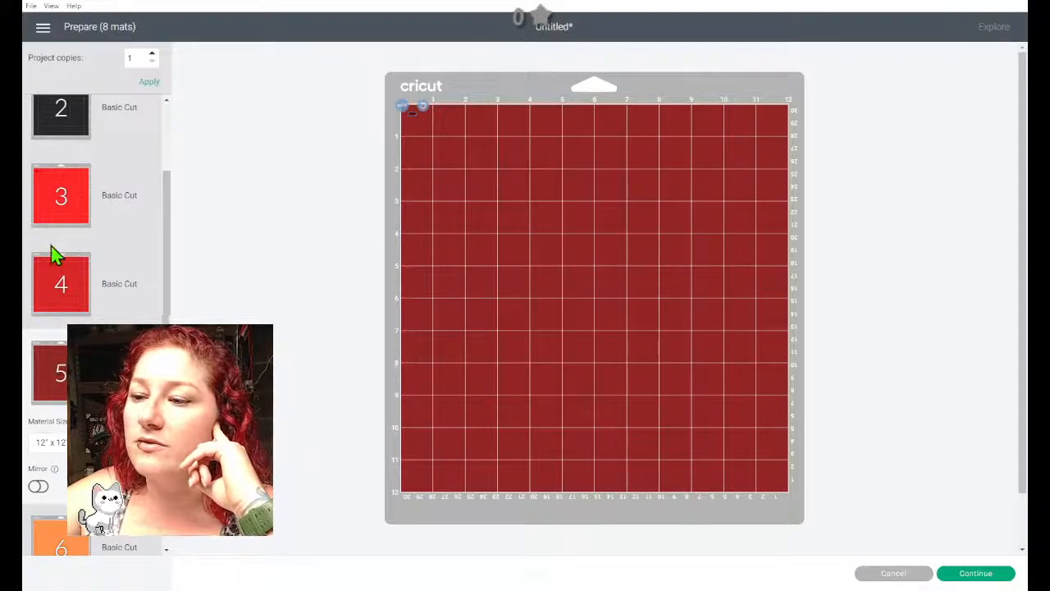
{"action": "left_click", "coordinate": [59, 279]}
{"action": "left_click", "coordinate": [56, 196]}
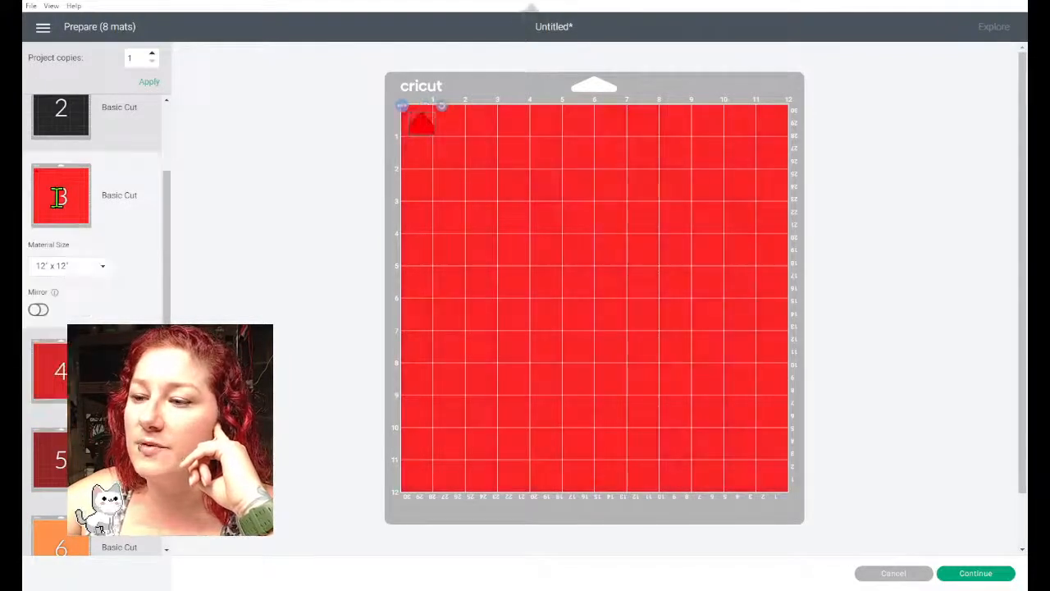
{"action": "scroll", "coordinate": [112, 291], "scroll_direction": "down", "scroll_amount": 2}
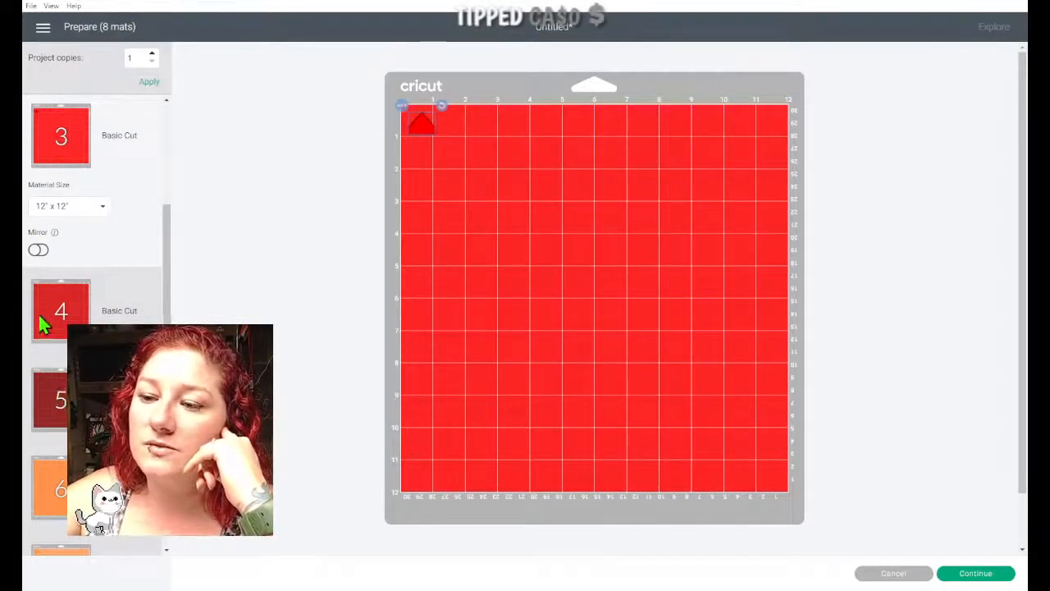
{"action": "scroll", "coordinate": [82, 306], "scroll_direction": "up", "scroll_amount": 2}
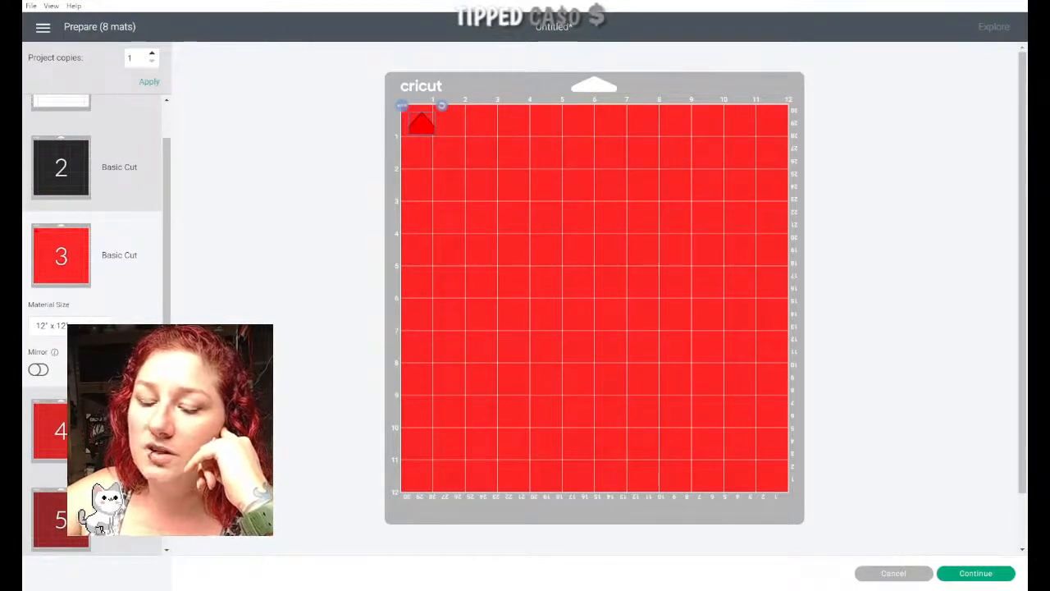
{"action": "scroll", "coordinate": [91, 328], "scroll_direction": "down", "scroll_amount": 4}
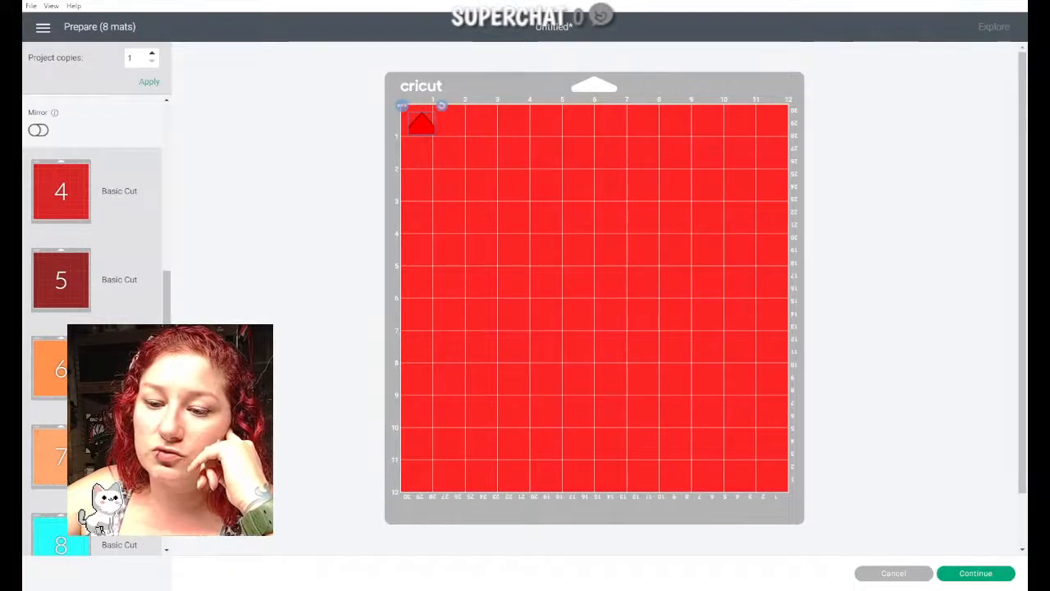
{"action": "scroll", "coordinate": [56, 410], "scroll_direction": "down", "scroll_amount": 1}
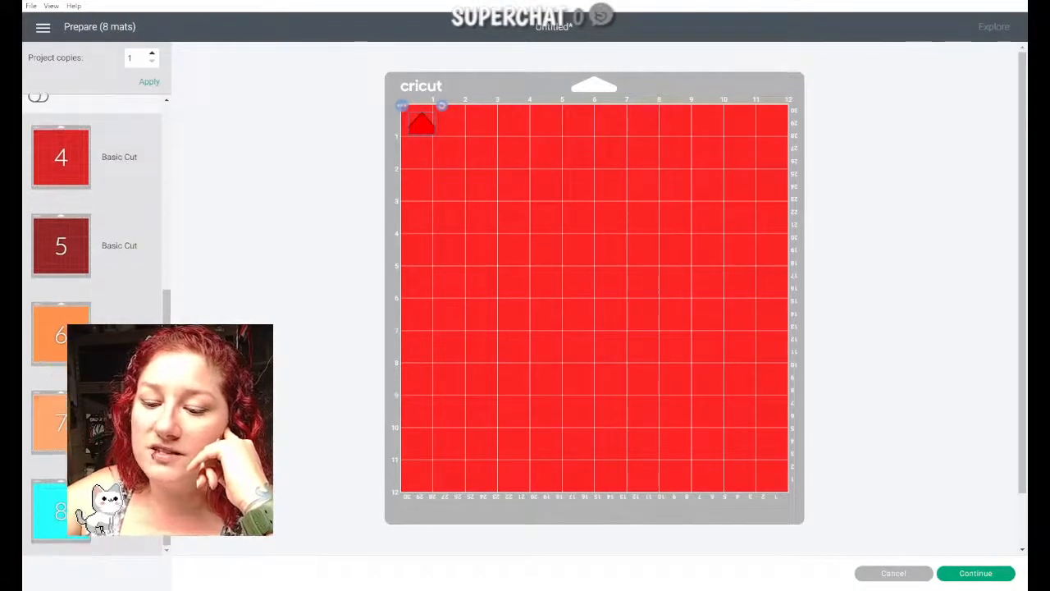
{"action": "left_click", "coordinate": [54, 512]}
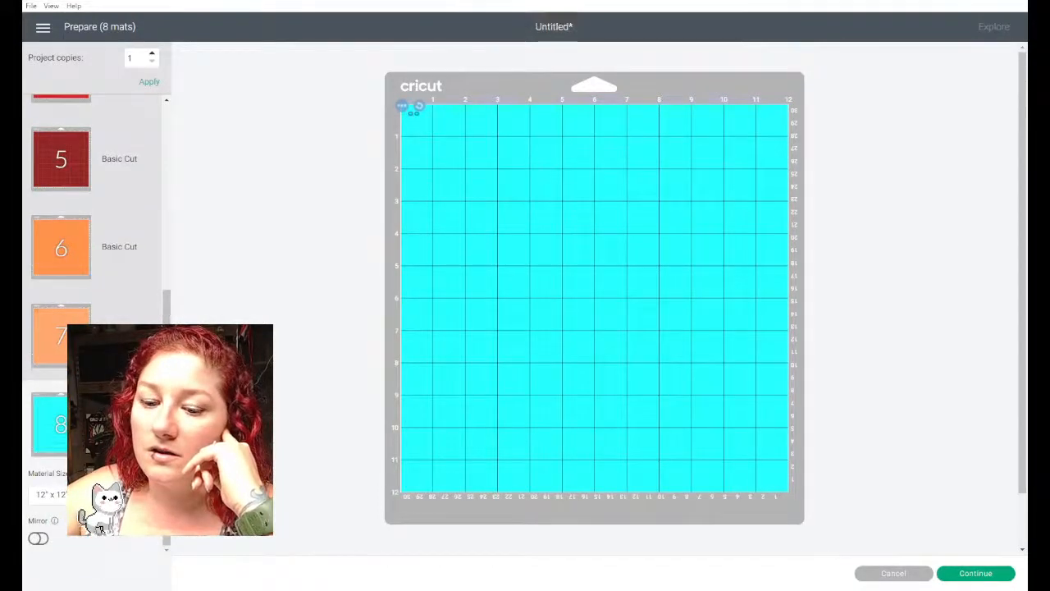
Step: Review the black mat 2 and the red mats 3 and 4, and look over the whole mat list
{"action": "scroll", "coordinate": [95, 246], "scroll_direction": "up", "scroll_amount": 6}
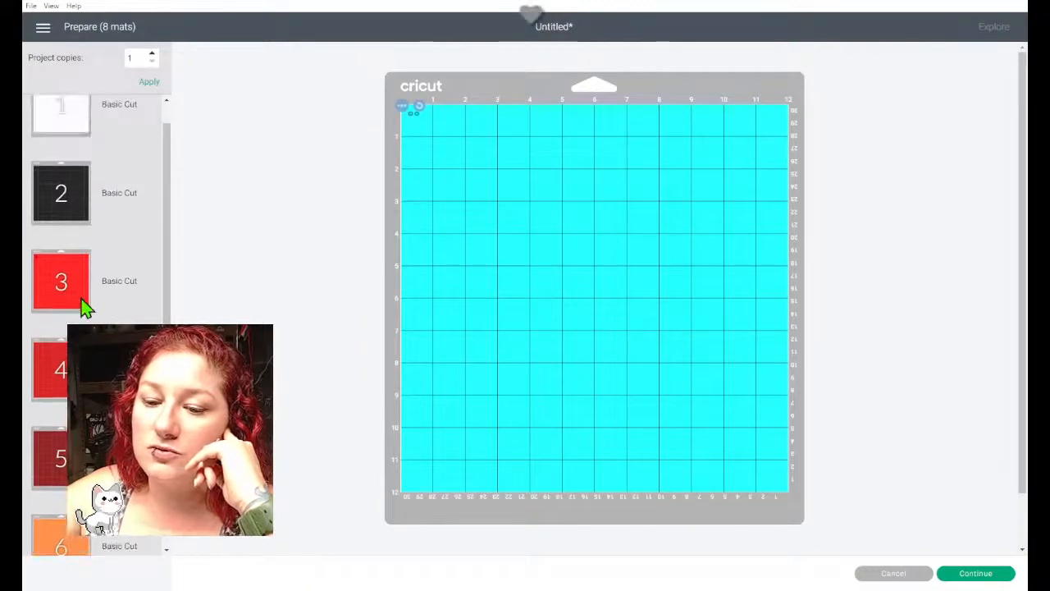
{"action": "scroll", "coordinate": [82, 309], "scroll_direction": "down", "scroll_amount": 1}
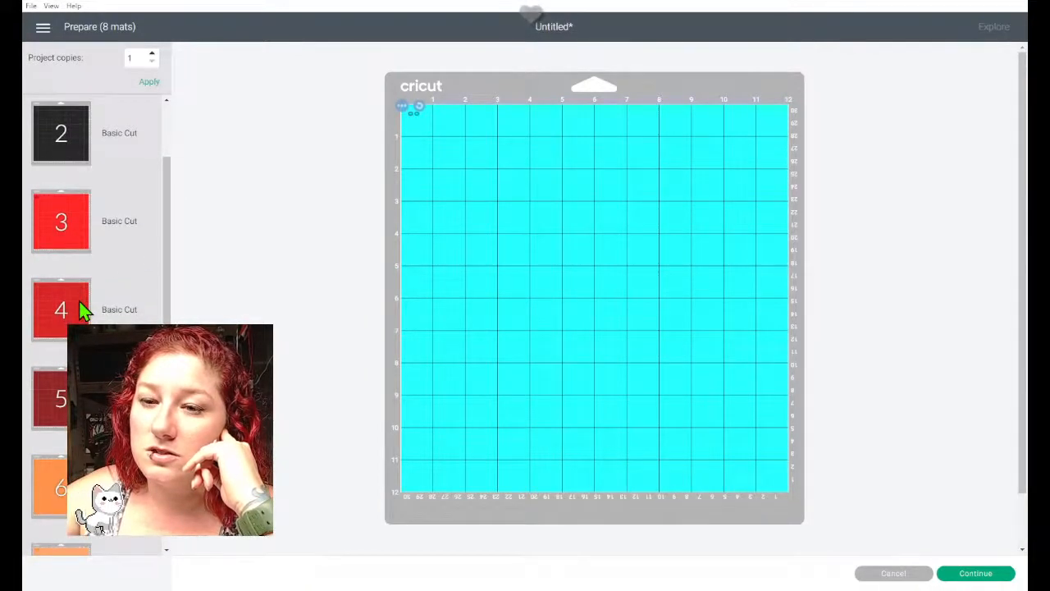
{"action": "left_click", "coordinate": [78, 156]}
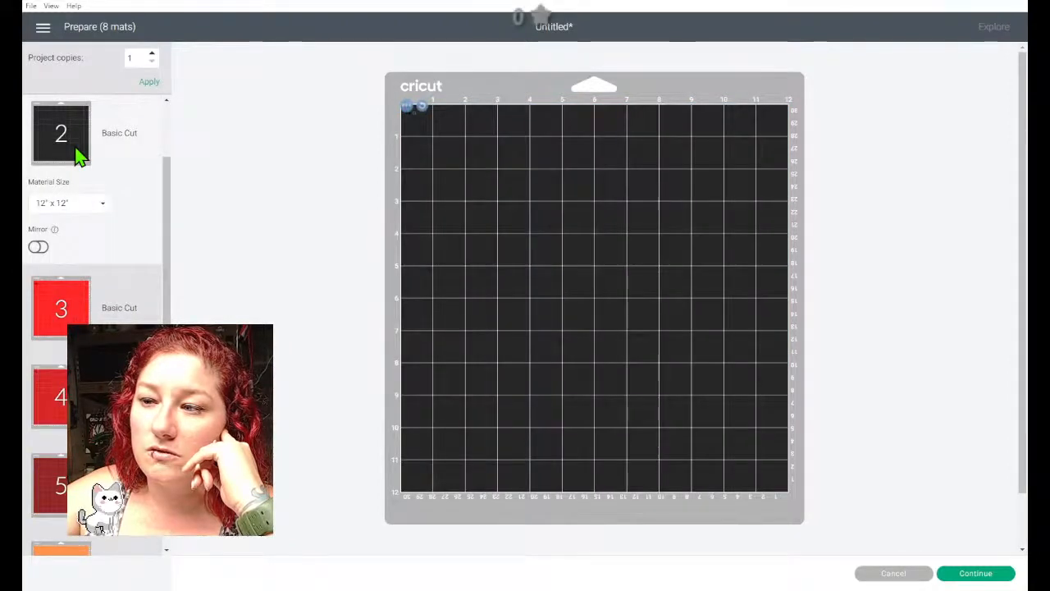
{"action": "left_click", "coordinate": [76, 300]}
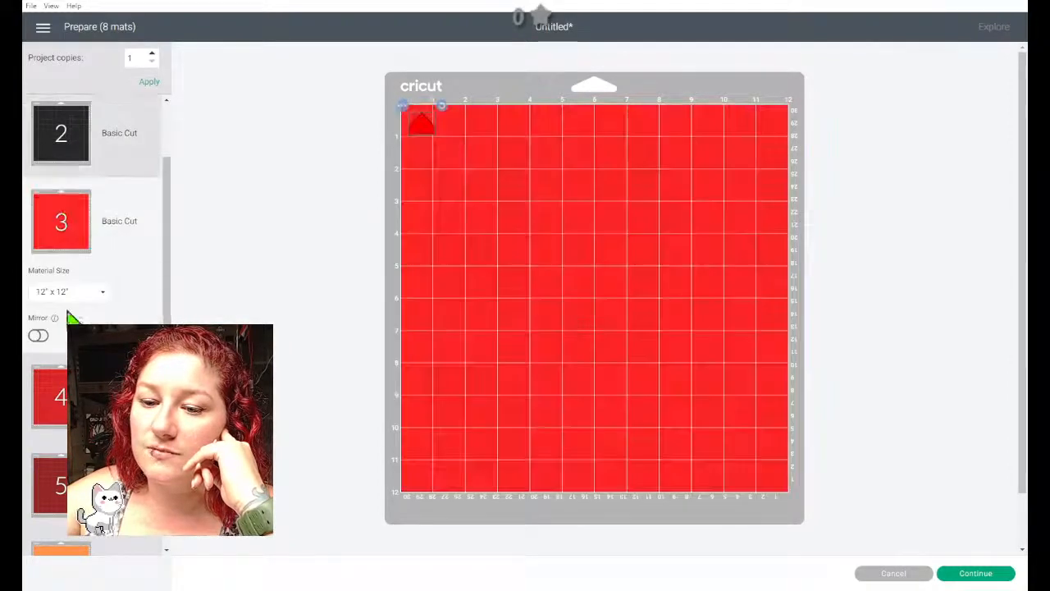
{"action": "left_click", "coordinate": [61, 394]}
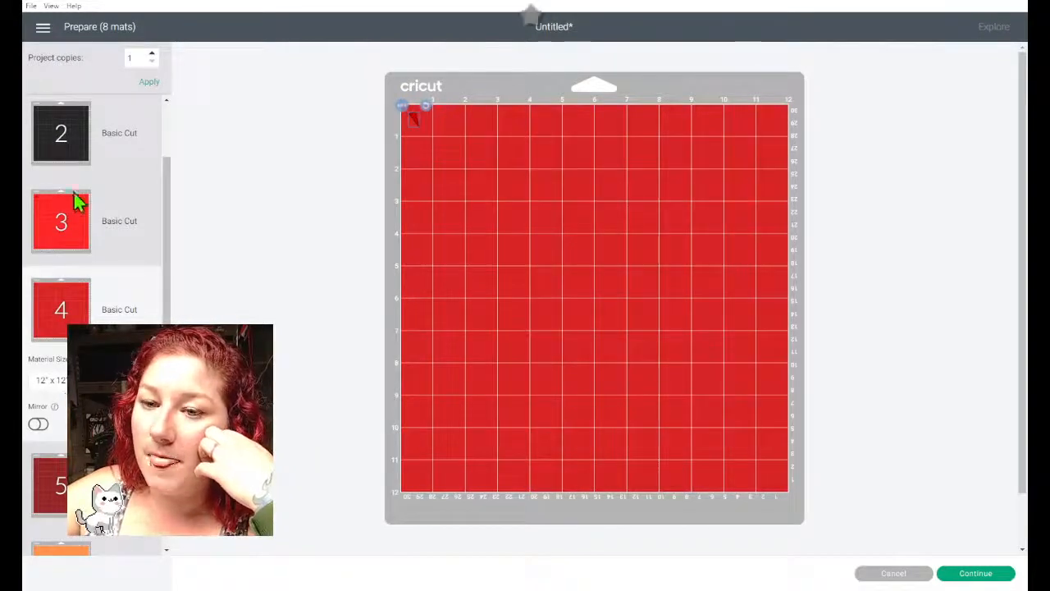
{"action": "scroll", "coordinate": [64, 377], "scroll_direction": "up", "scroll_amount": 1}
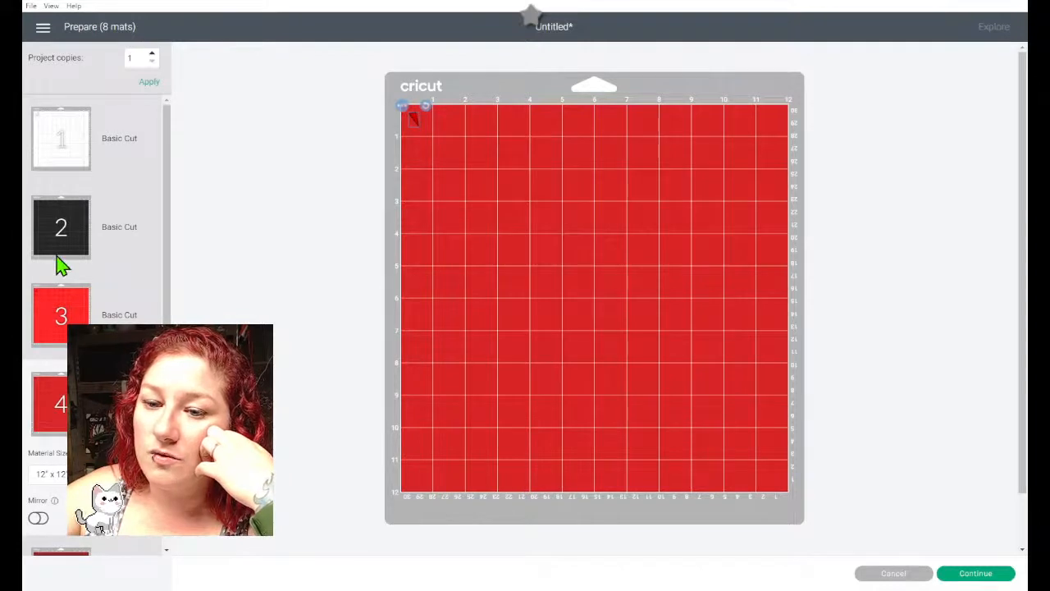
{"action": "scroll", "coordinate": [65, 335], "scroll_direction": "down", "scroll_amount": 4}
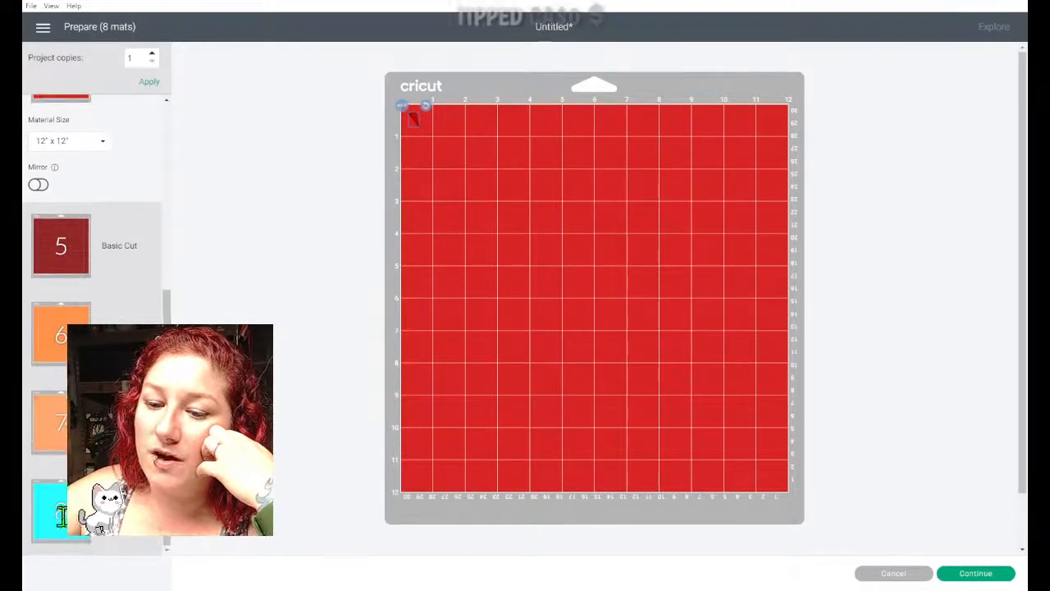
{"action": "scroll", "coordinate": [63, 492], "scroll_direction": "up", "scroll_amount": 3}
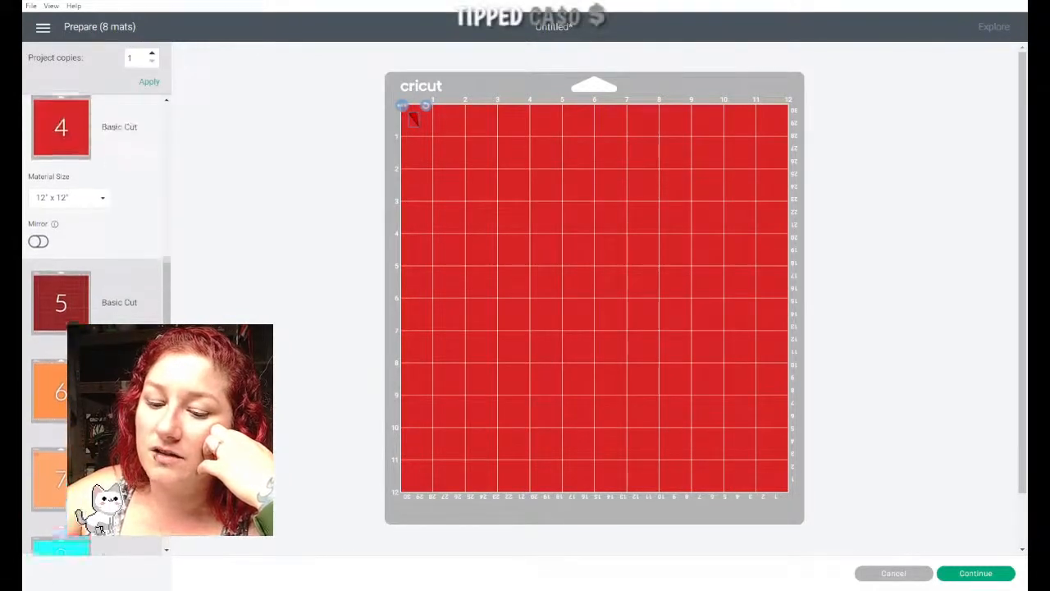
{"action": "scroll", "coordinate": [87, 106], "scroll_direction": "up", "scroll_amount": 3}
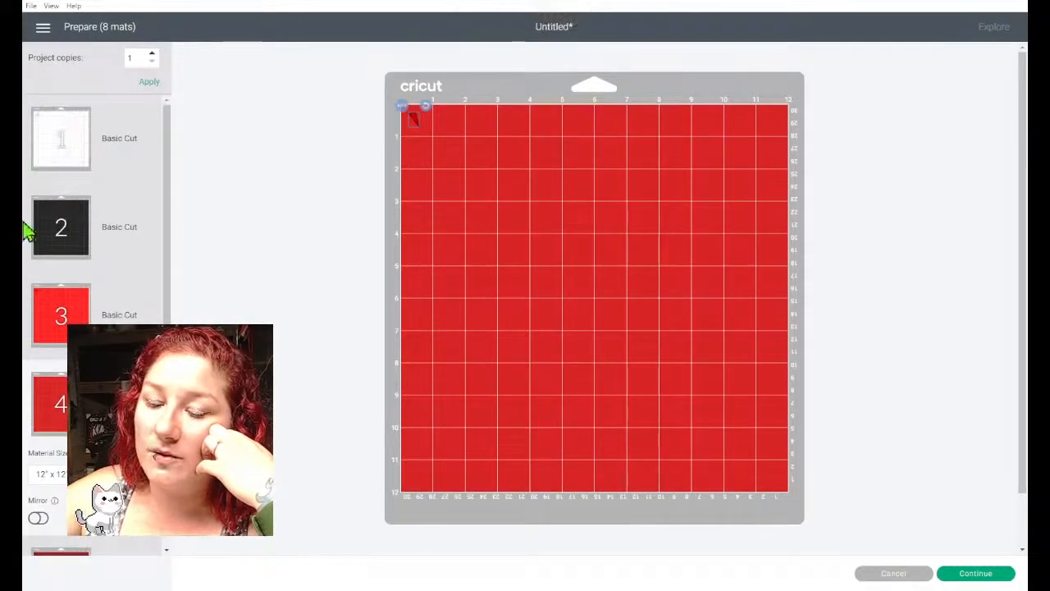
{"action": "scroll", "coordinate": [82, 320], "scroll_direction": "down", "scroll_amount": 3}
{"action": "scroll", "coordinate": [62, 514], "scroll_direction": "up", "scroll_amount": 4}
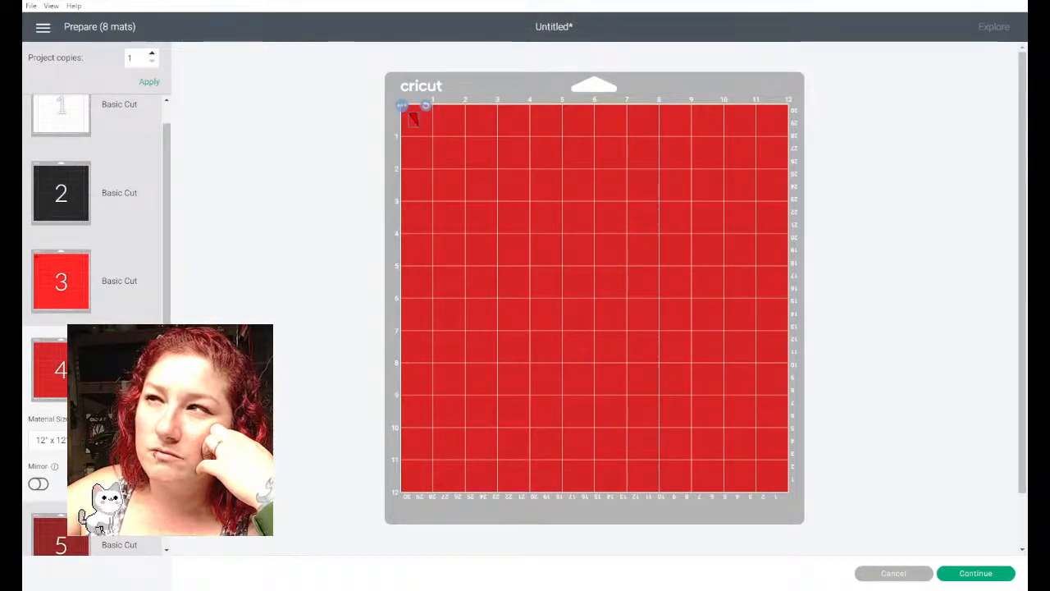
Step: Compare the pieces laid out on the black mat 2, red mat 4 and dark red mat 5
{"action": "left_click", "coordinate": [70, 197]}
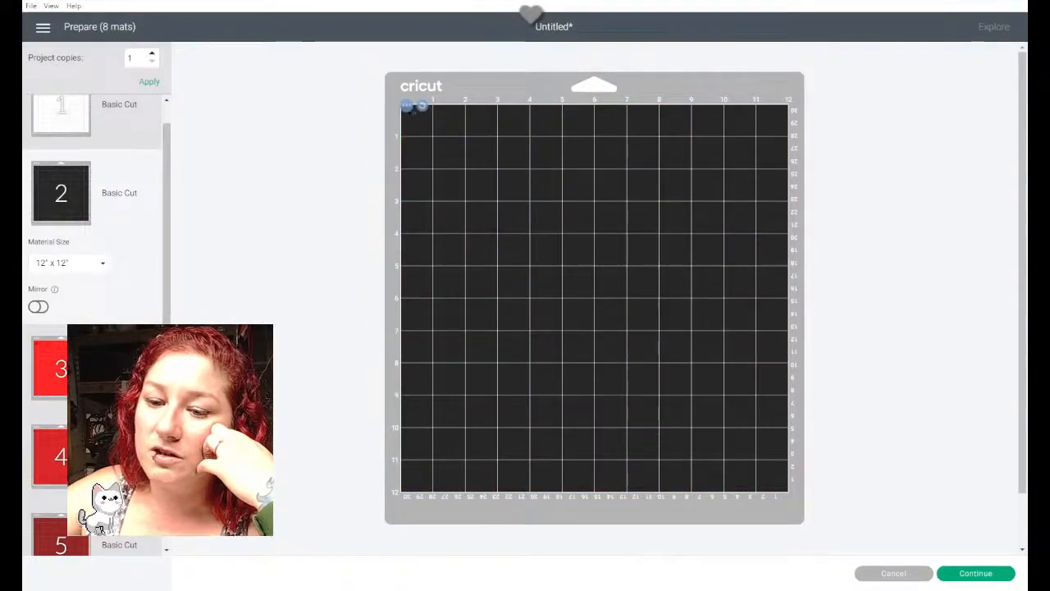
{"action": "scroll", "coordinate": [61, 271], "scroll_direction": "down", "scroll_amount": 3}
{"action": "left_click", "coordinate": [60, 277]}
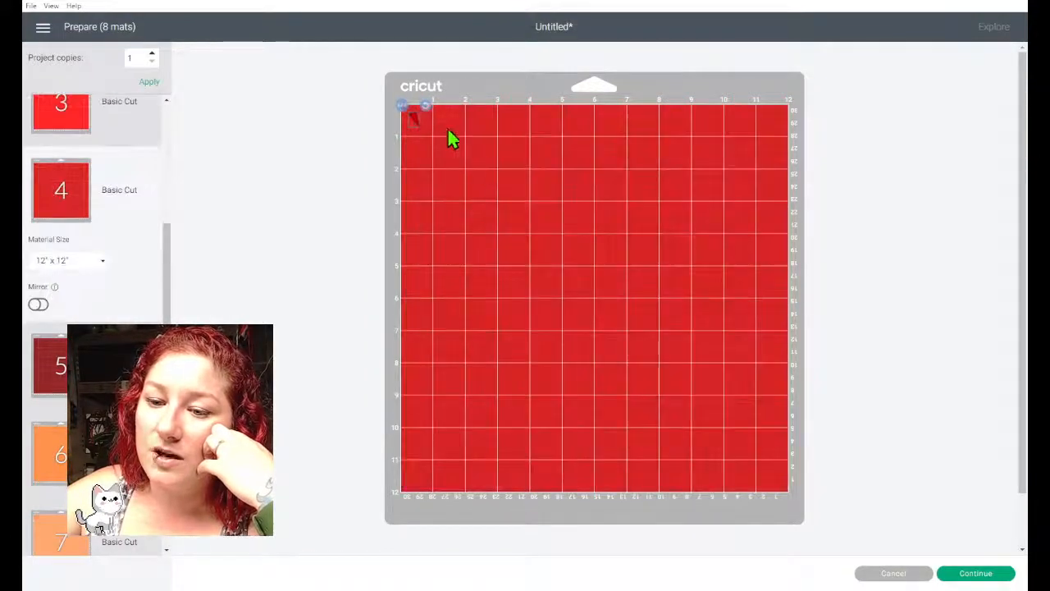
{"action": "left_click", "coordinate": [49, 365]}
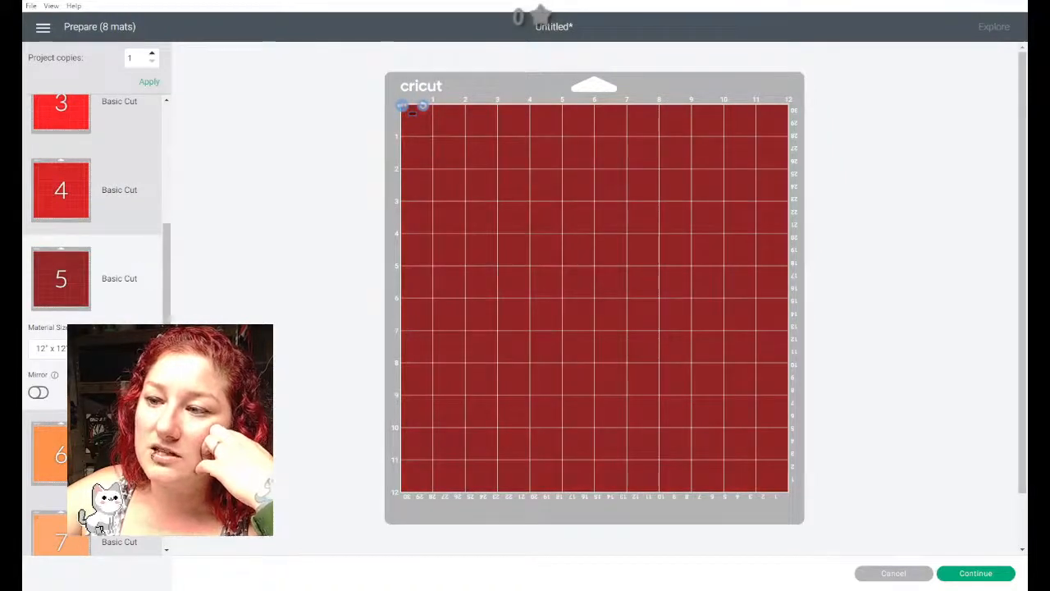
{"action": "scroll", "coordinate": [95, 247], "scroll_direction": "up", "scroll_amount": 3}
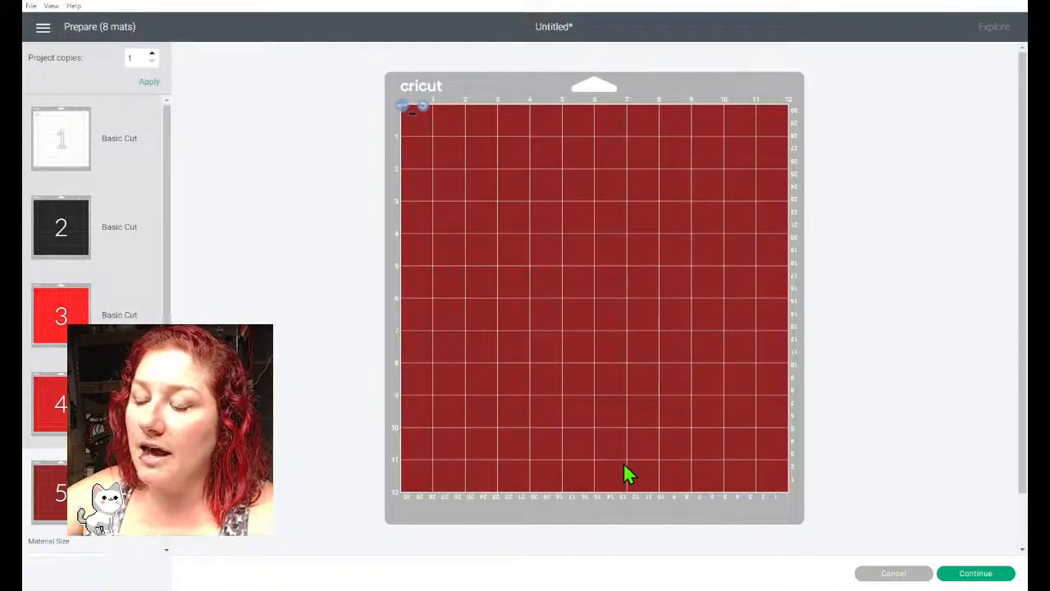
Step: Cancel the cut preparation and check the assembled Santa drawing on the canvas from hat to beard
{"action": "left_click", "coordinate": [891, 573]}
{"action": "scroll", "coordinate": [247, 239], "scroll_direction": "up", "scroll_amount": 4}
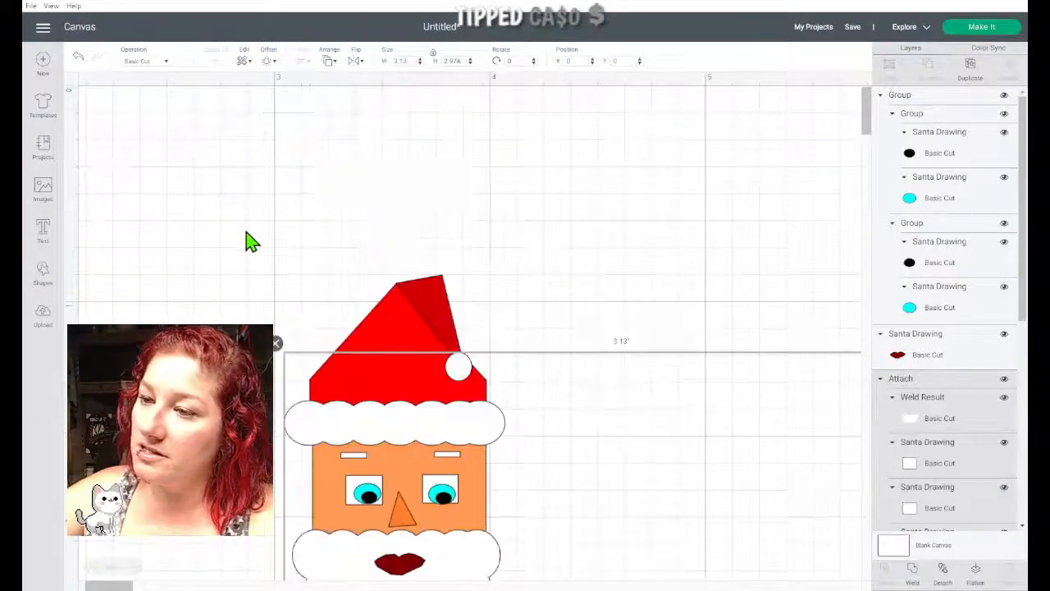
{"action": "scroll", "coordinate": [250, 241], "scroll_direction": "down", "scroll_amount": 4}
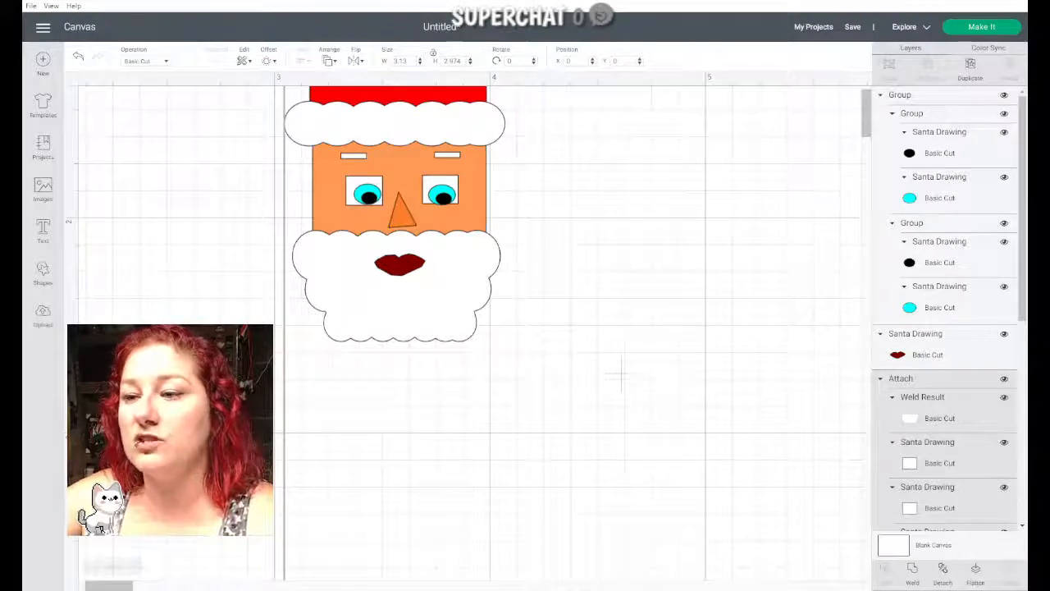
{"action": "scroll", "coordinate": [621, 374], "scroll_direction": "up", "scroll_amount": 4}
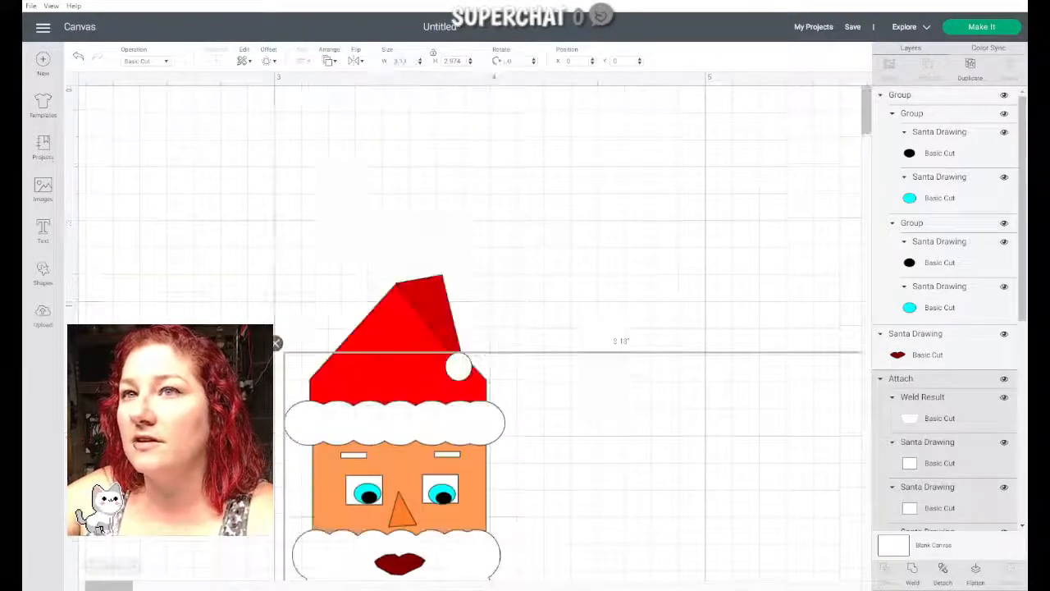